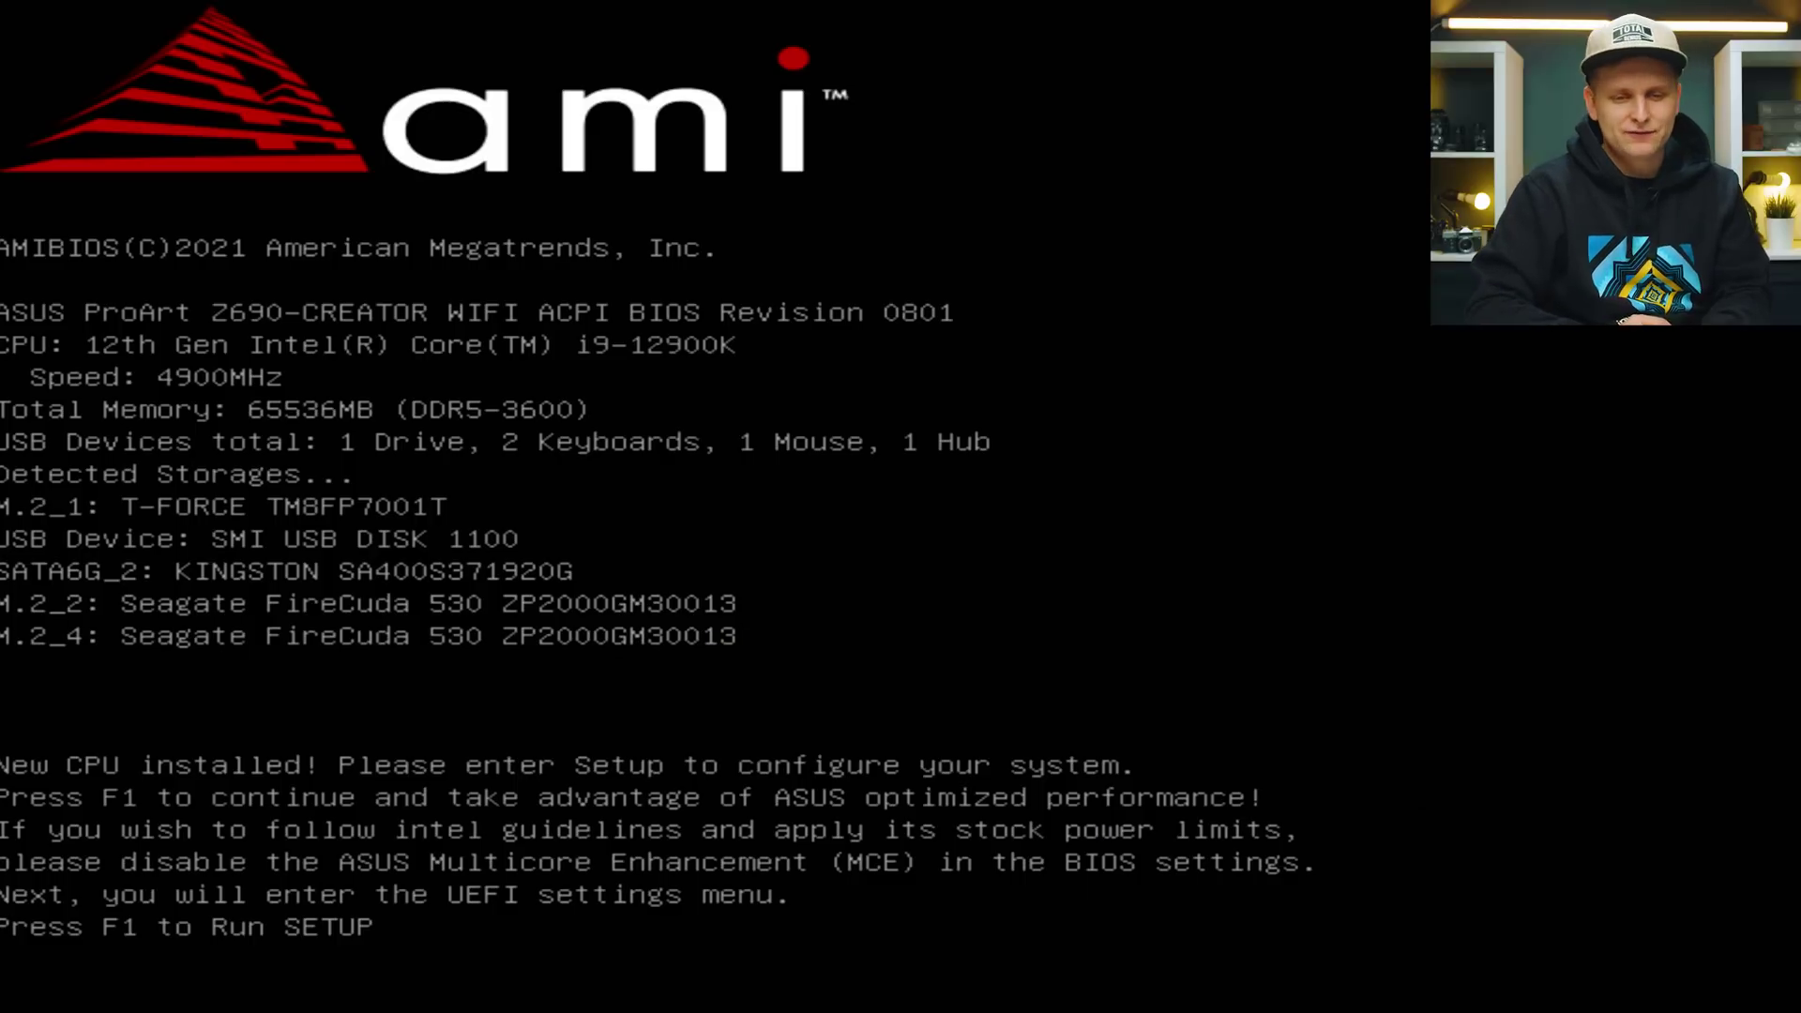
# Press F1 at the POST screen to open the ASUS UEFI BIOS in EZ Mode.
pyautogui.press('F1')
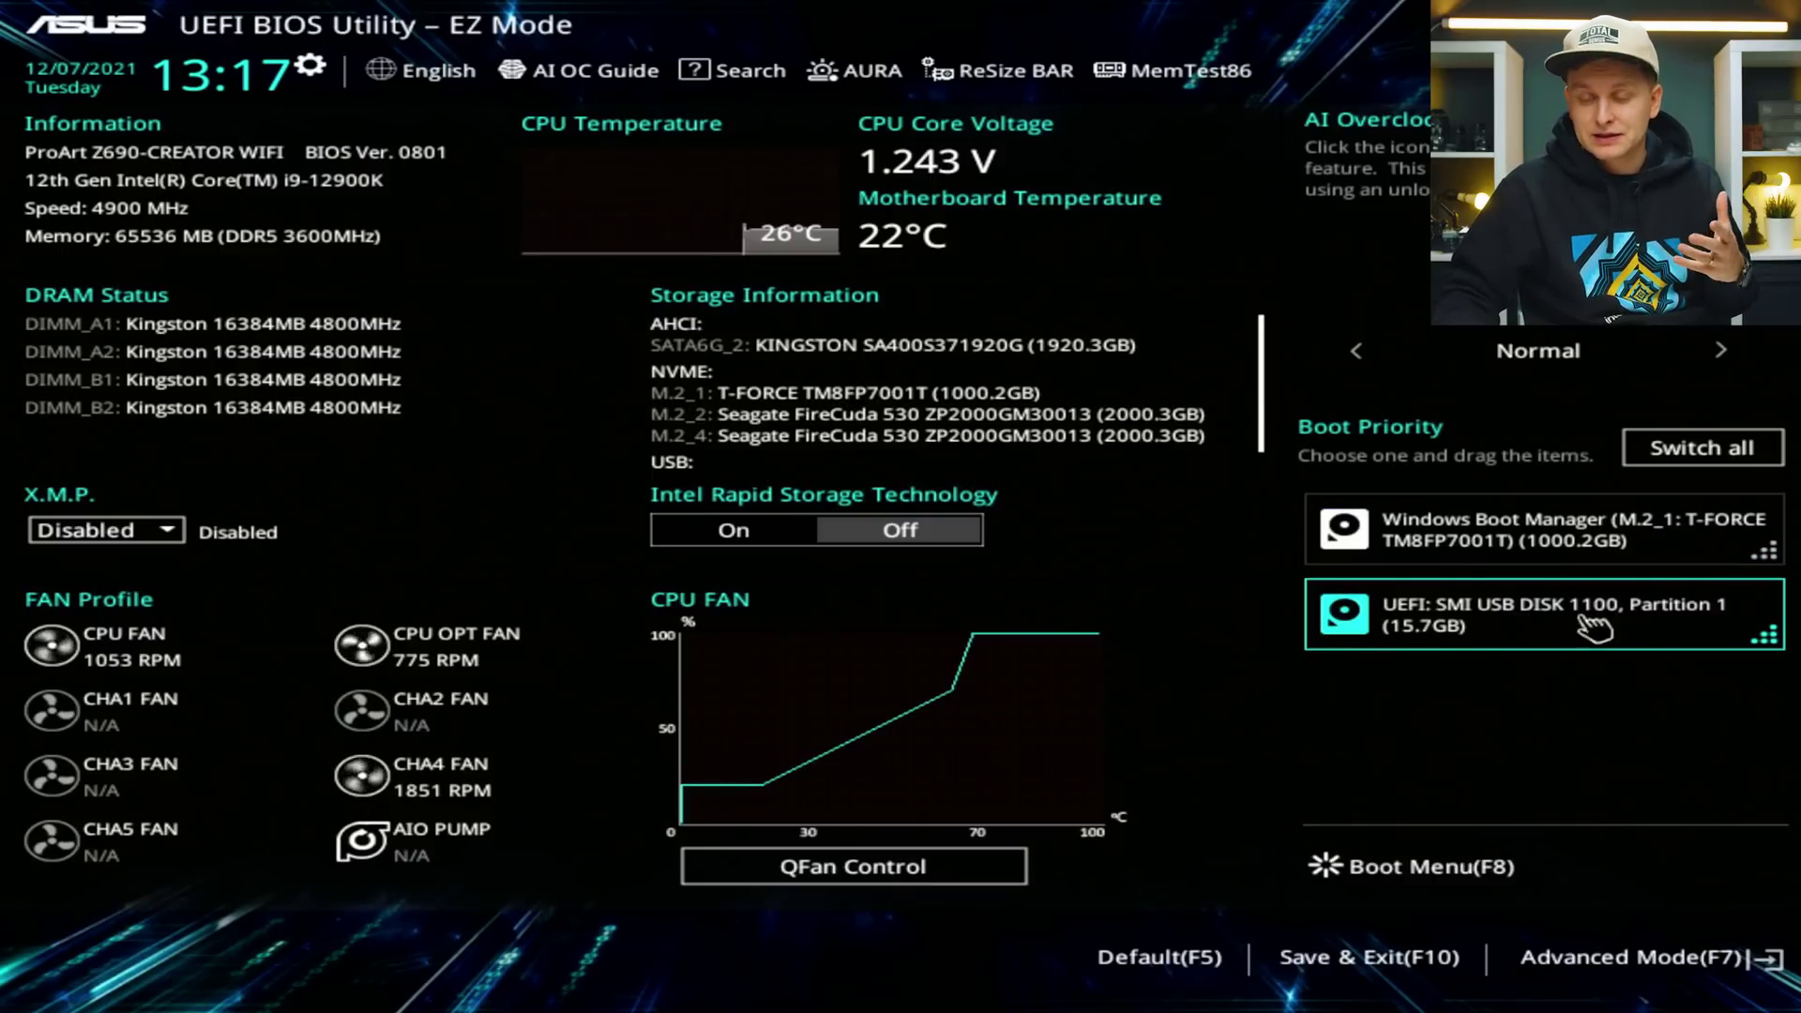
# Move the UEFI USB disk above Windows Boot Manager, then save the BIOS settings and restart.
pyautogui.moveTo(1562, 611); pyautogui.dragTo(1483, 495)
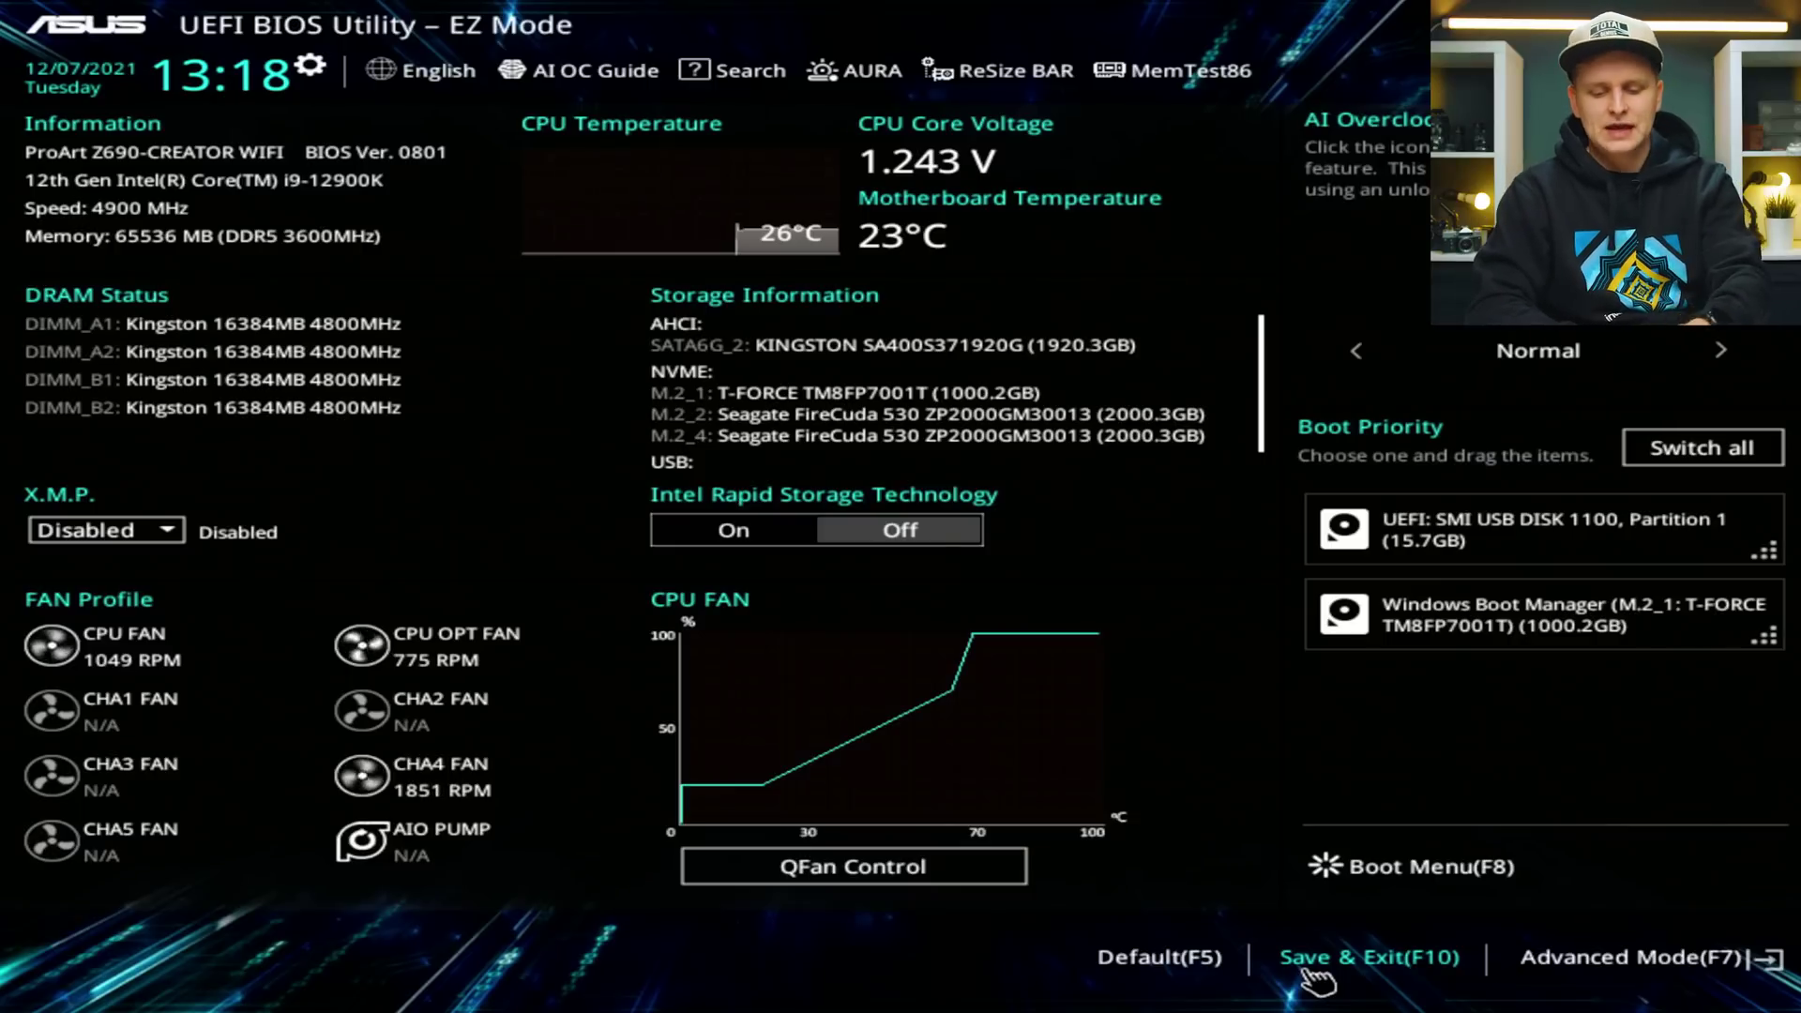
pyautogui.click(1314, 966)
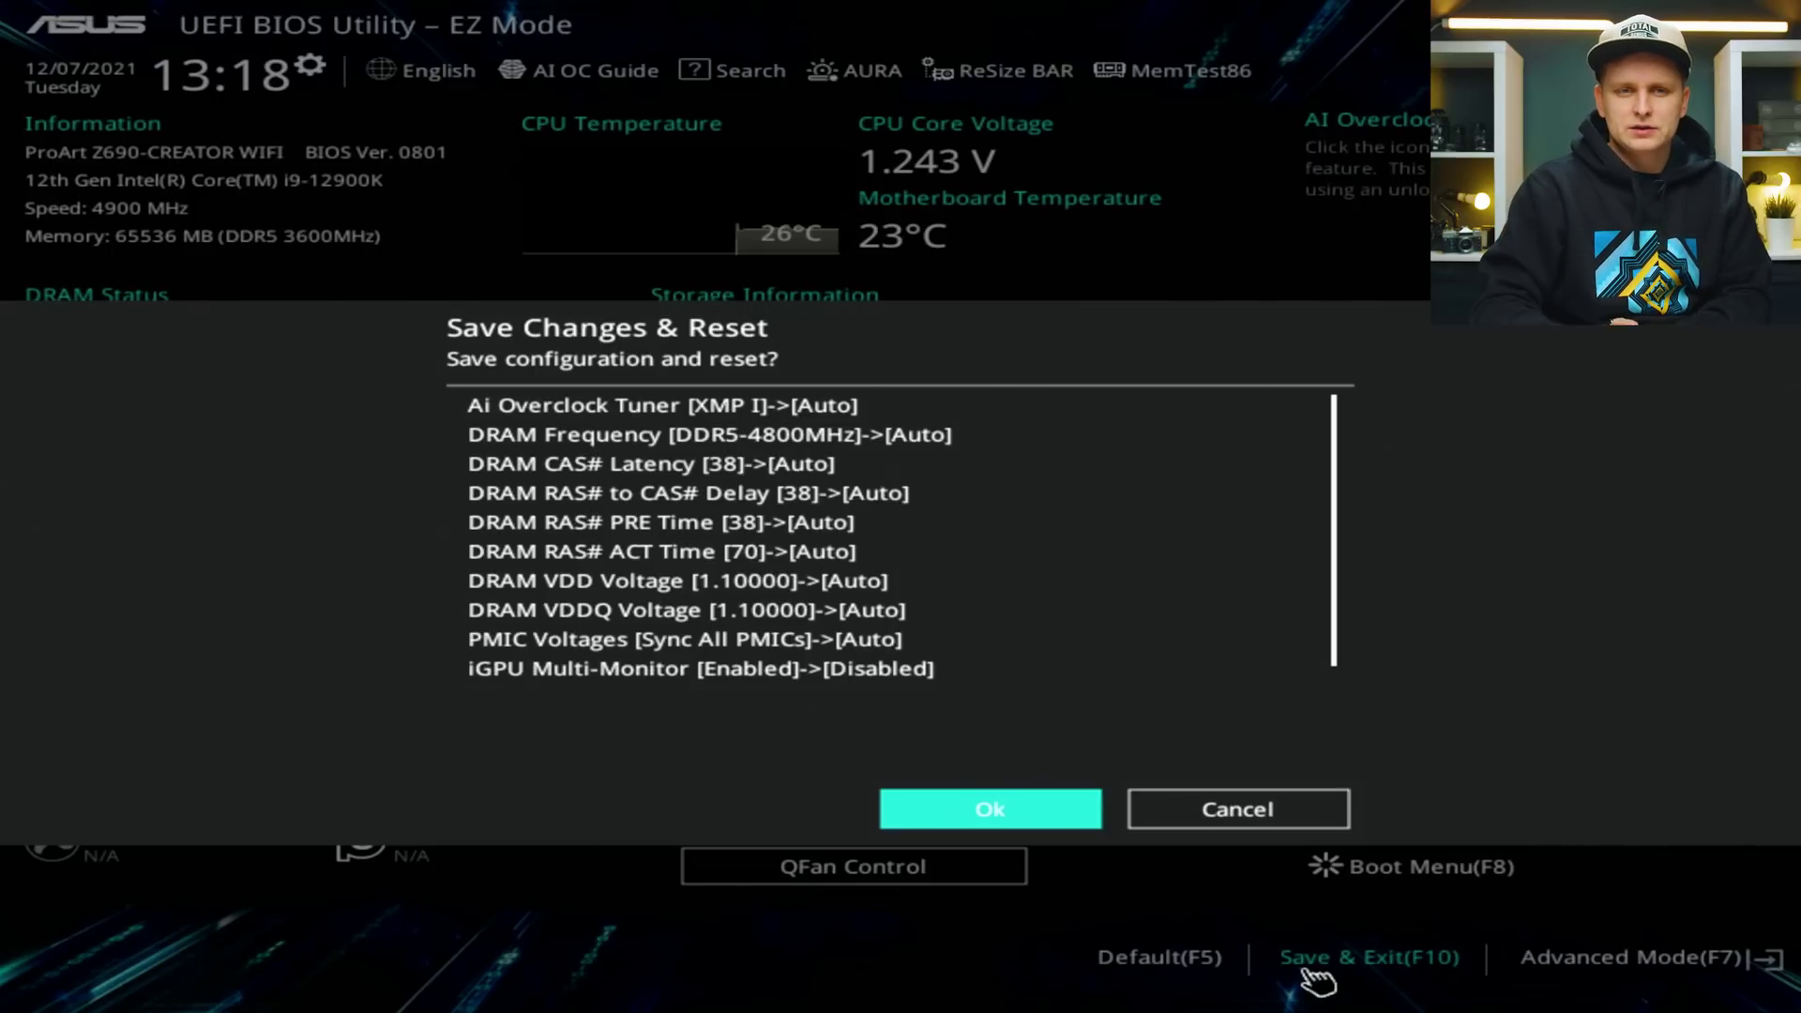
pyautogui.press('Return')
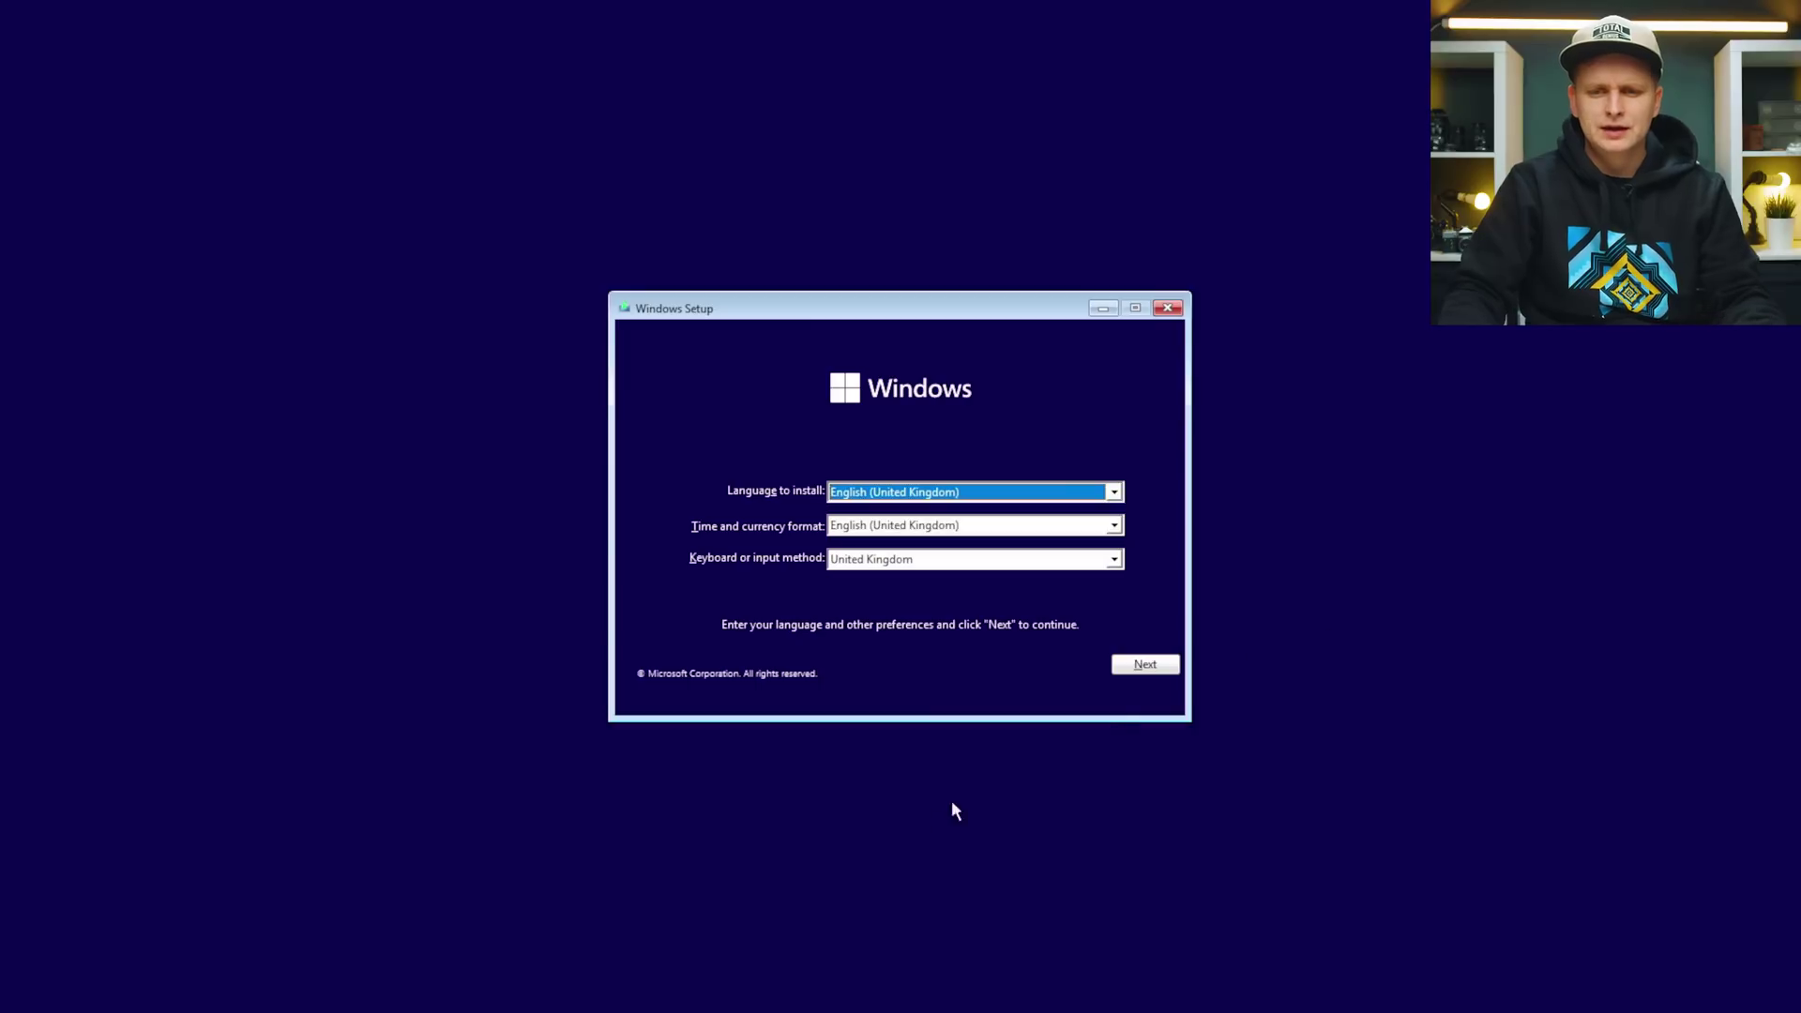
# Start a Custom install of Windows 11 Pro in English (UK) without a product key.
pyautogui.click(1113, 662)
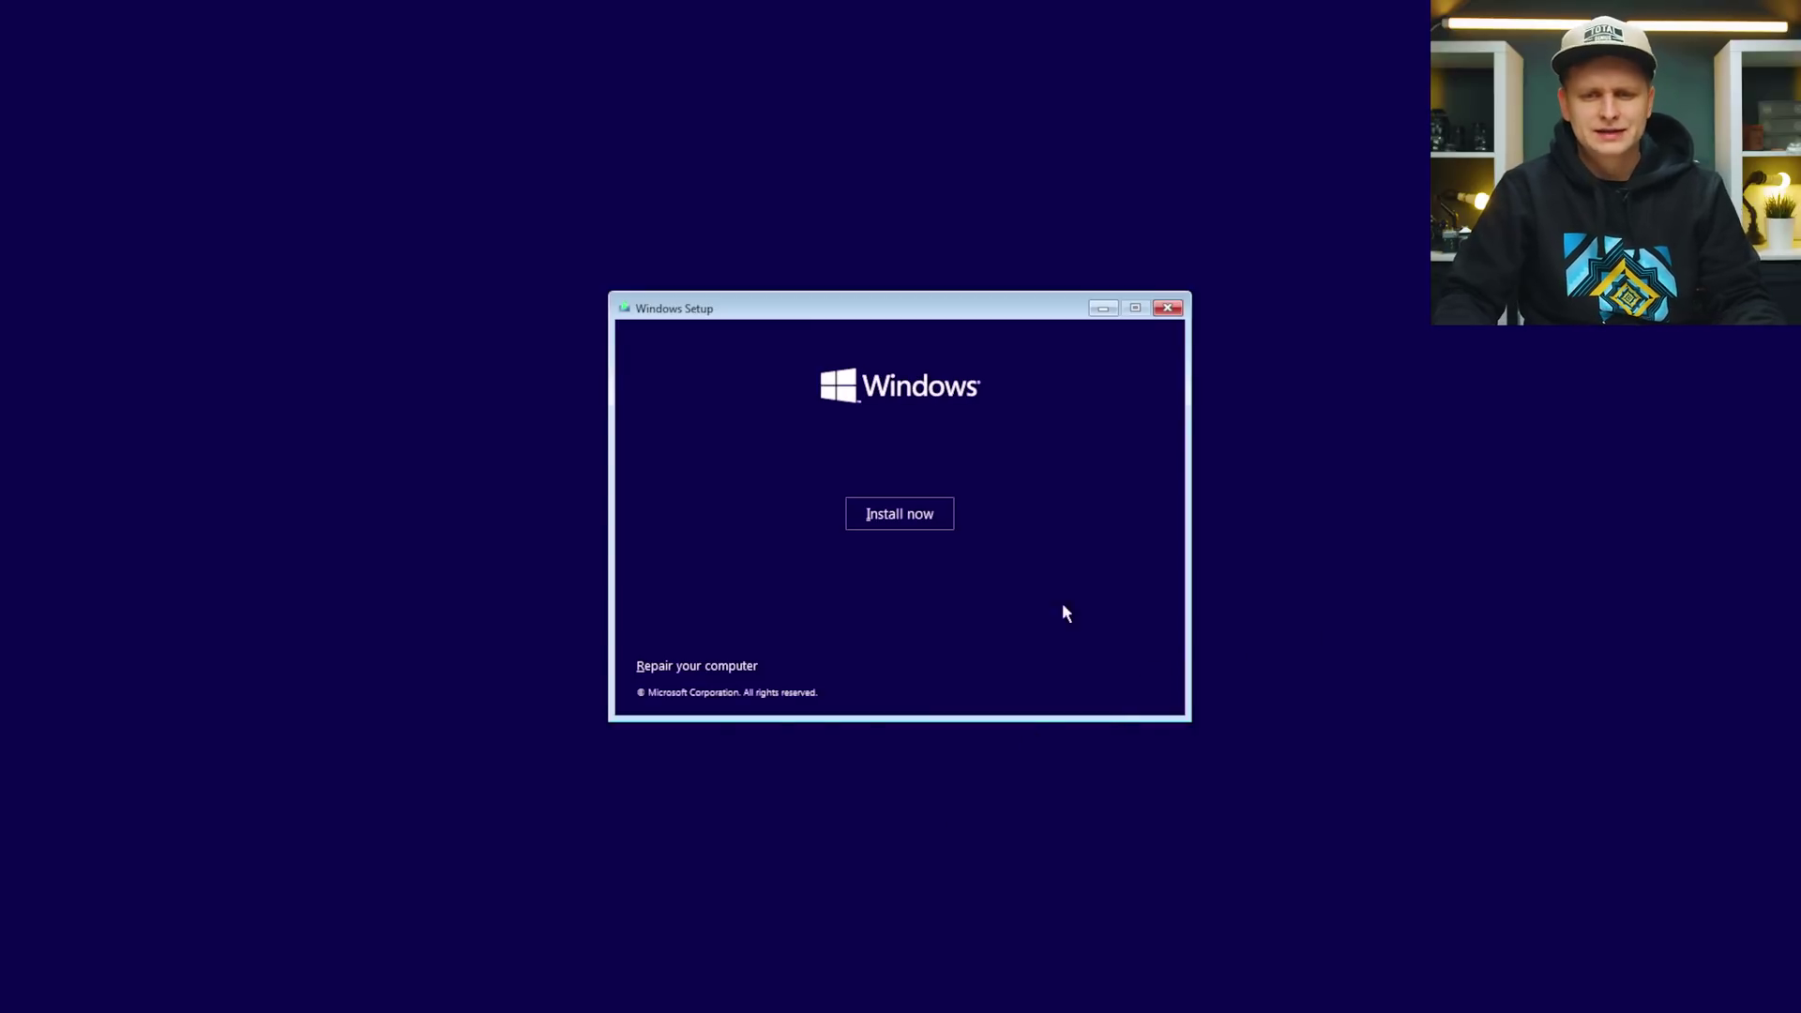
pyautogui.click(899, 507)
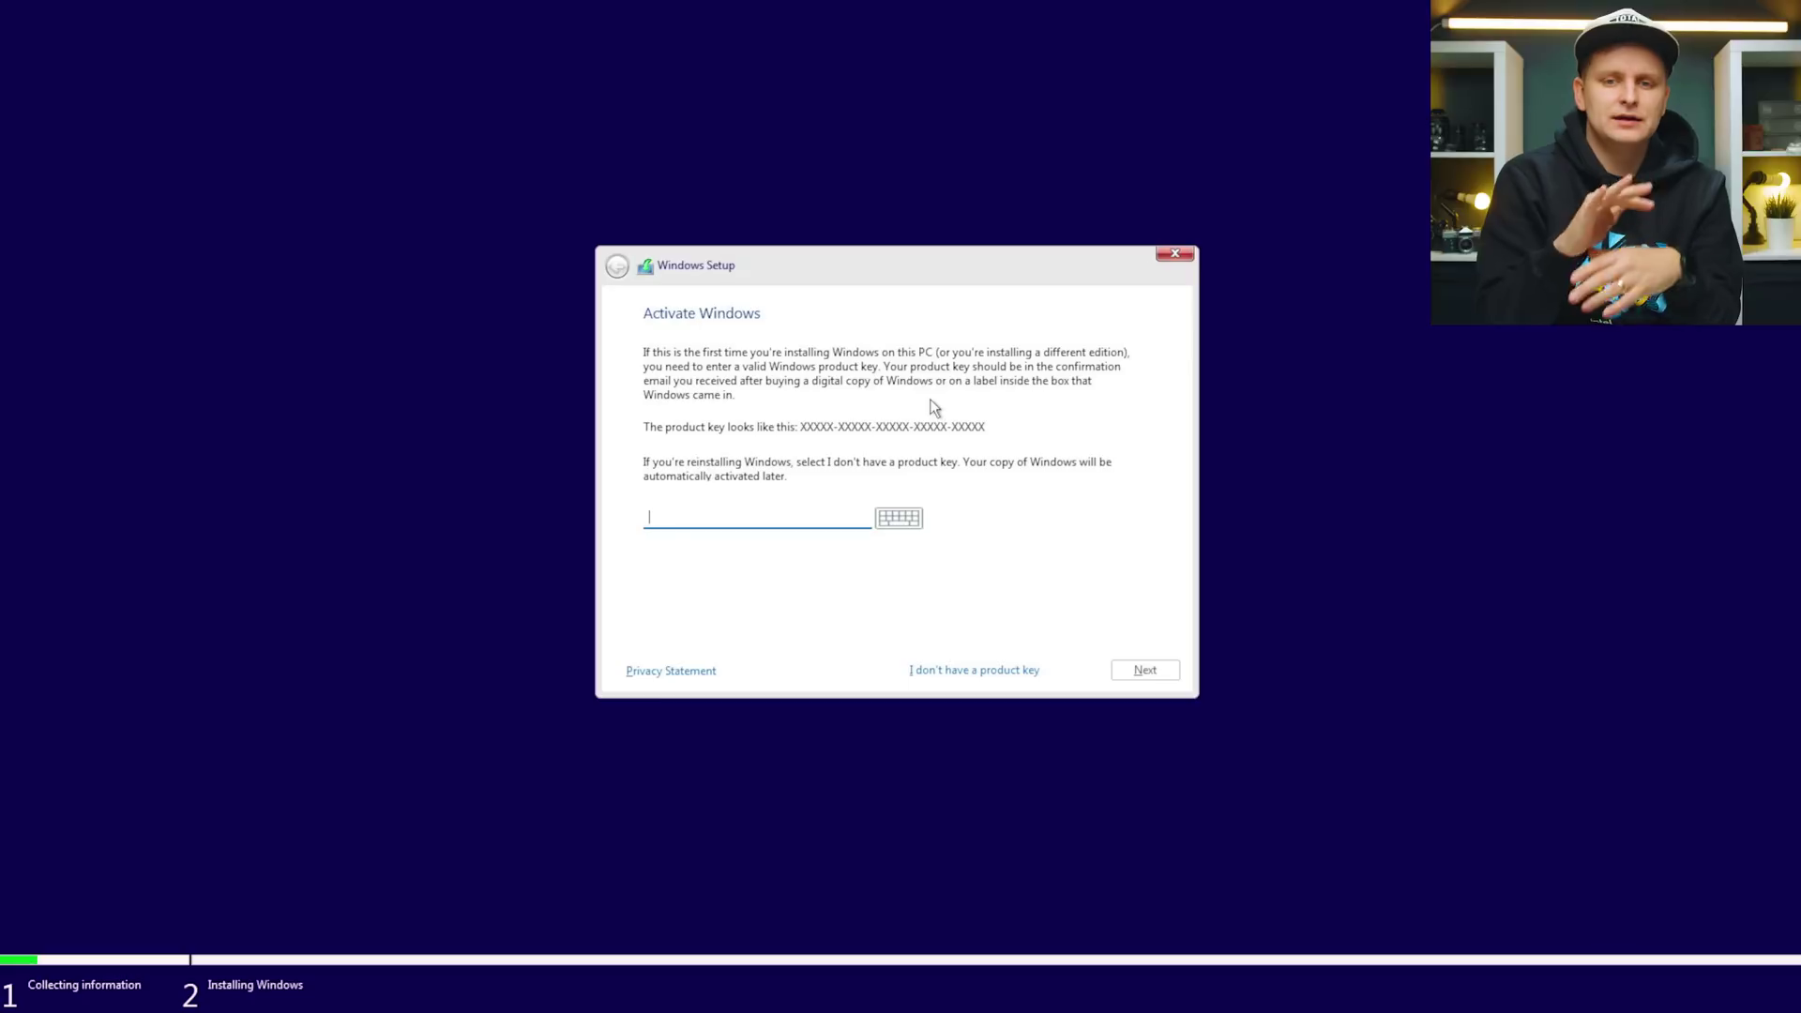
pyautogui.click(1002, 673)
pyautogui.click(710, 471)
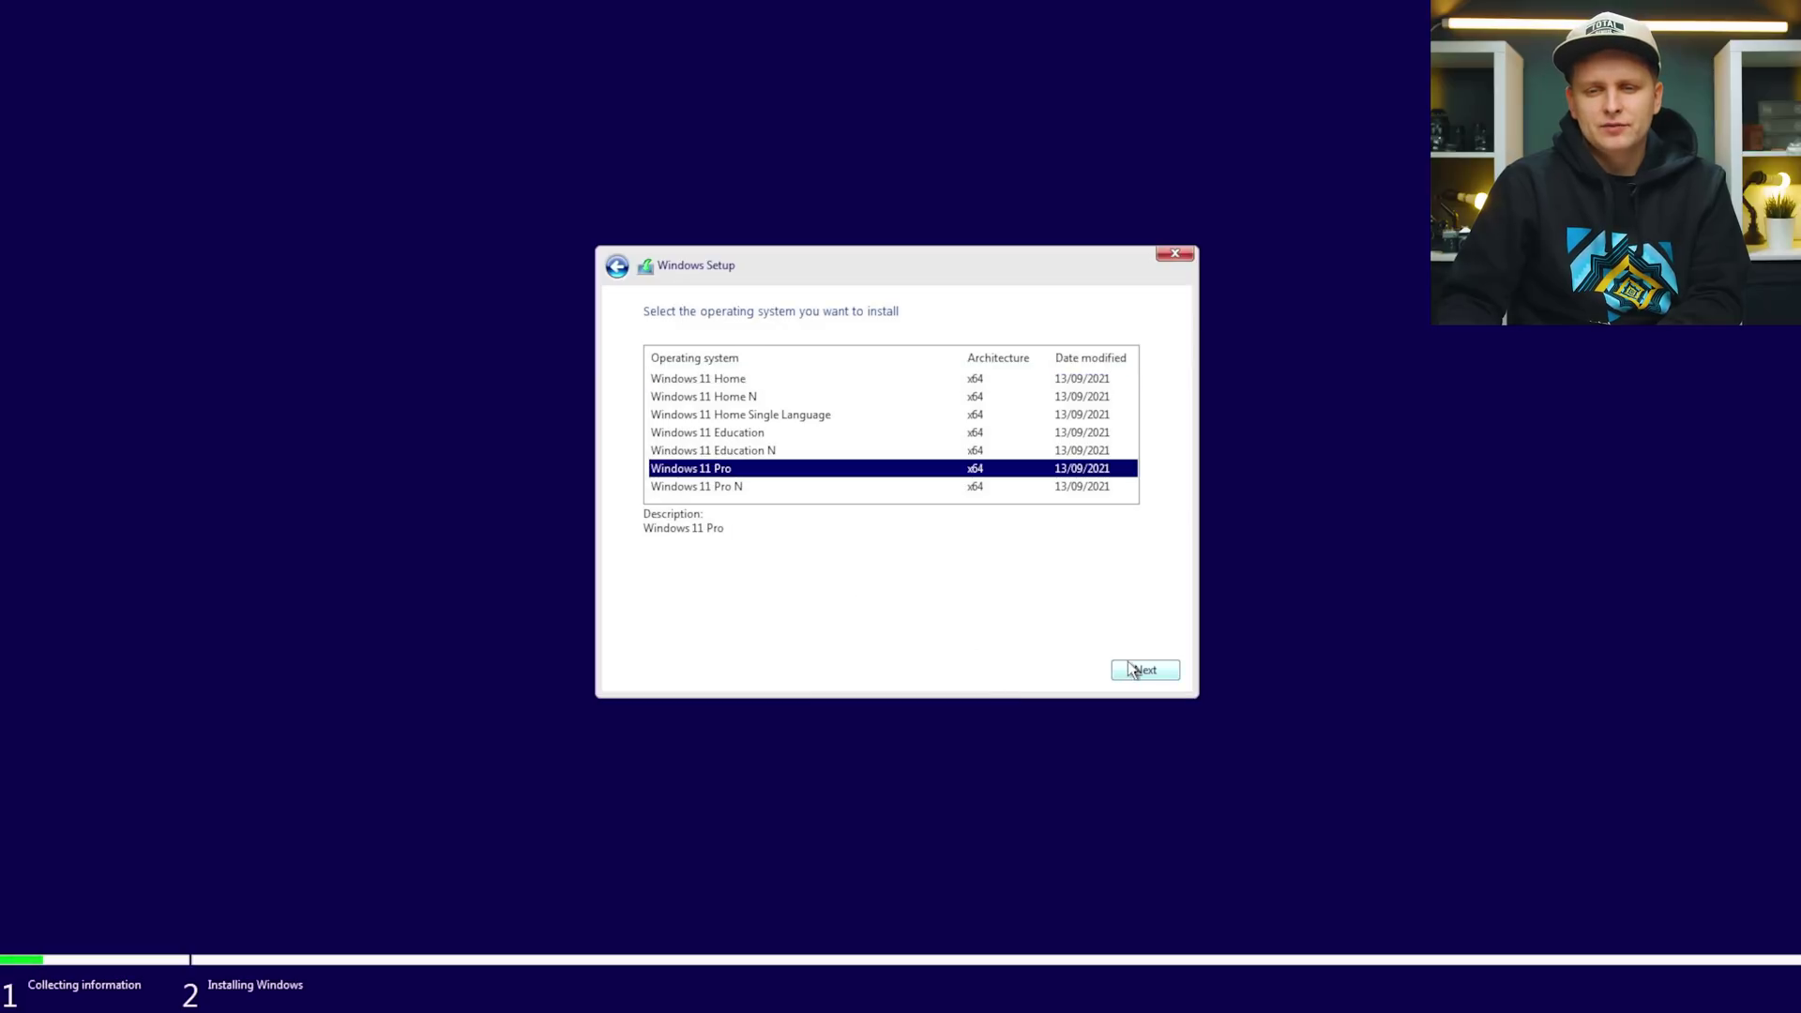
pyautogui.click(1164, 670)
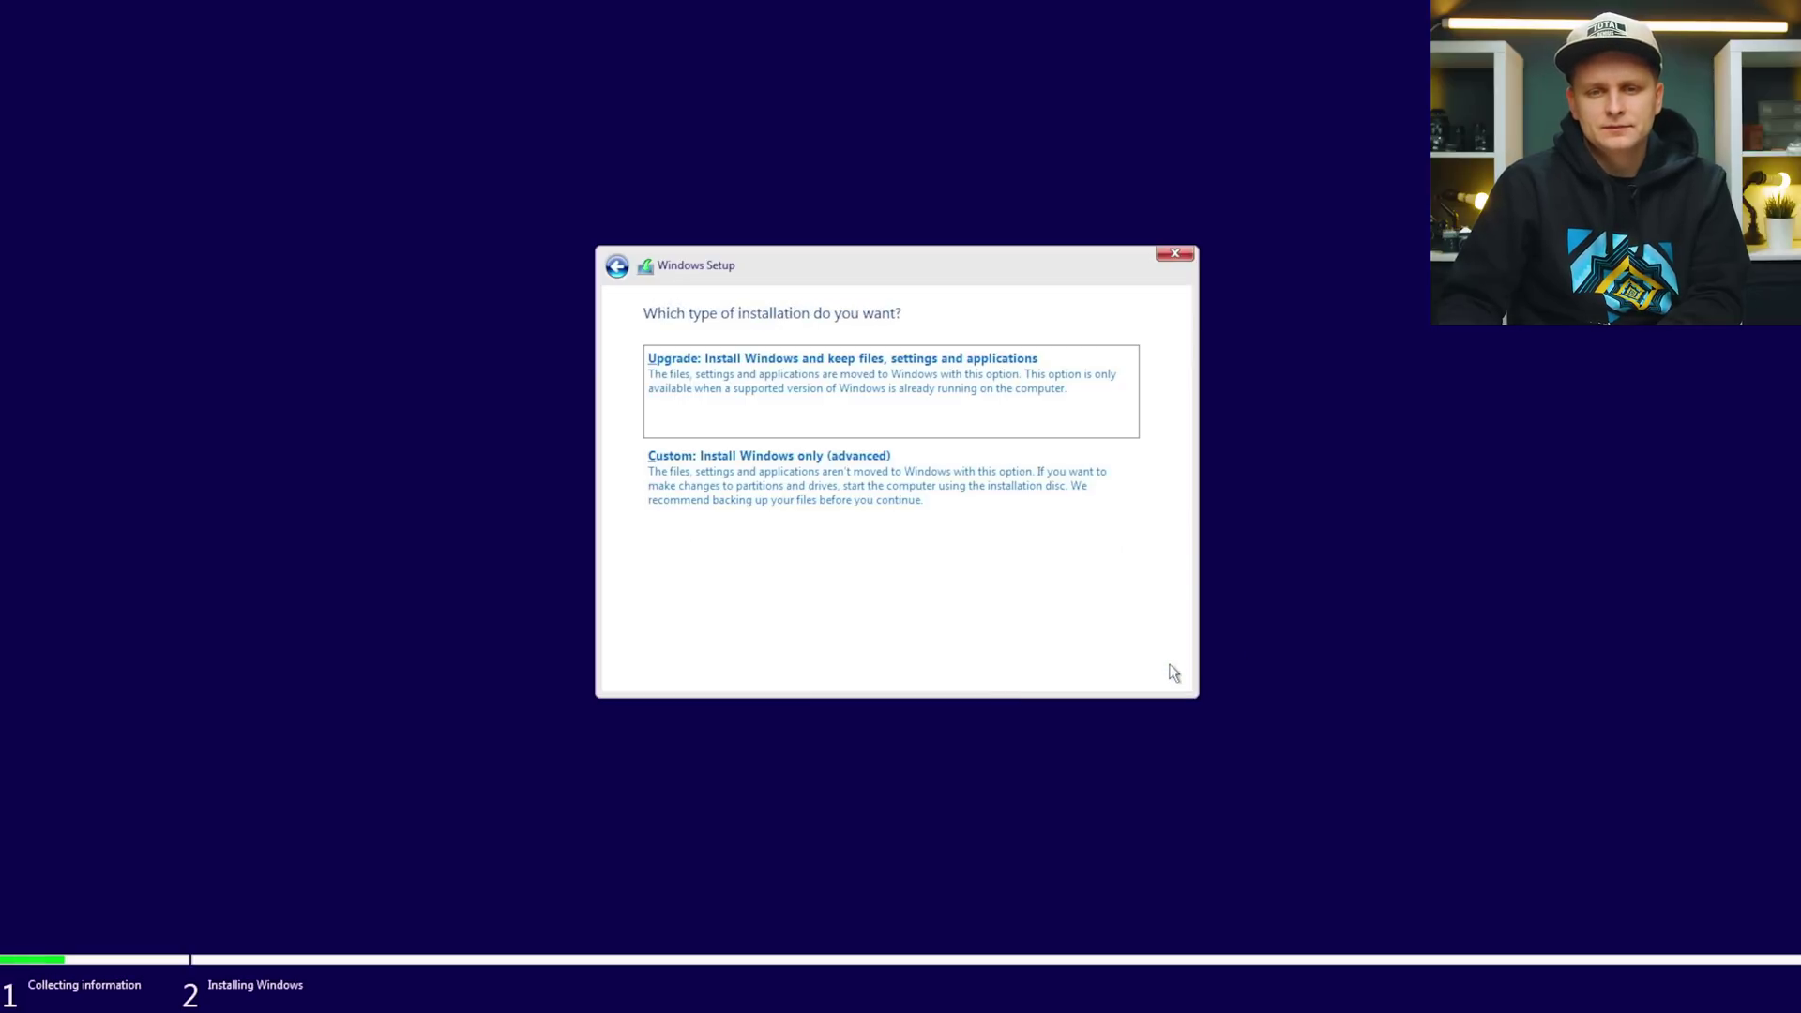
pyautogui.click(752, 488)
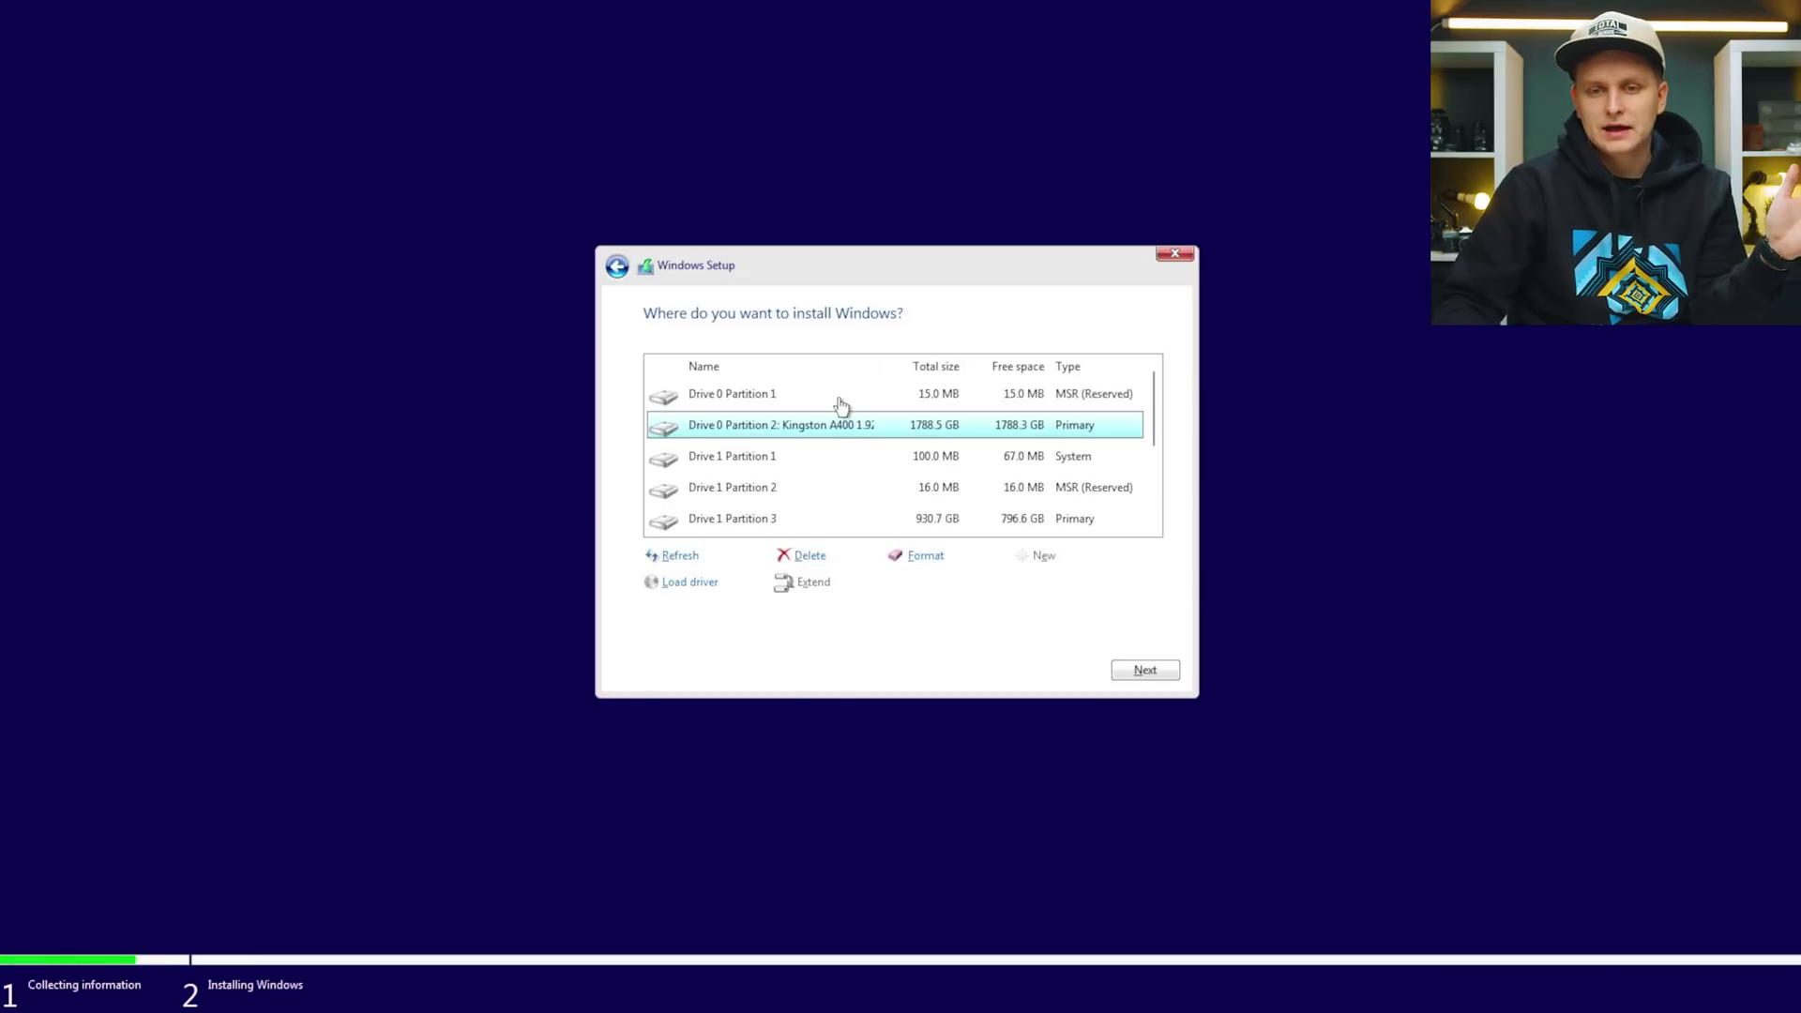
# Inspect the Drive 0 Kingston partitions, then select the Drive 1 recovery partition.
pyautogui.click(793, 394)
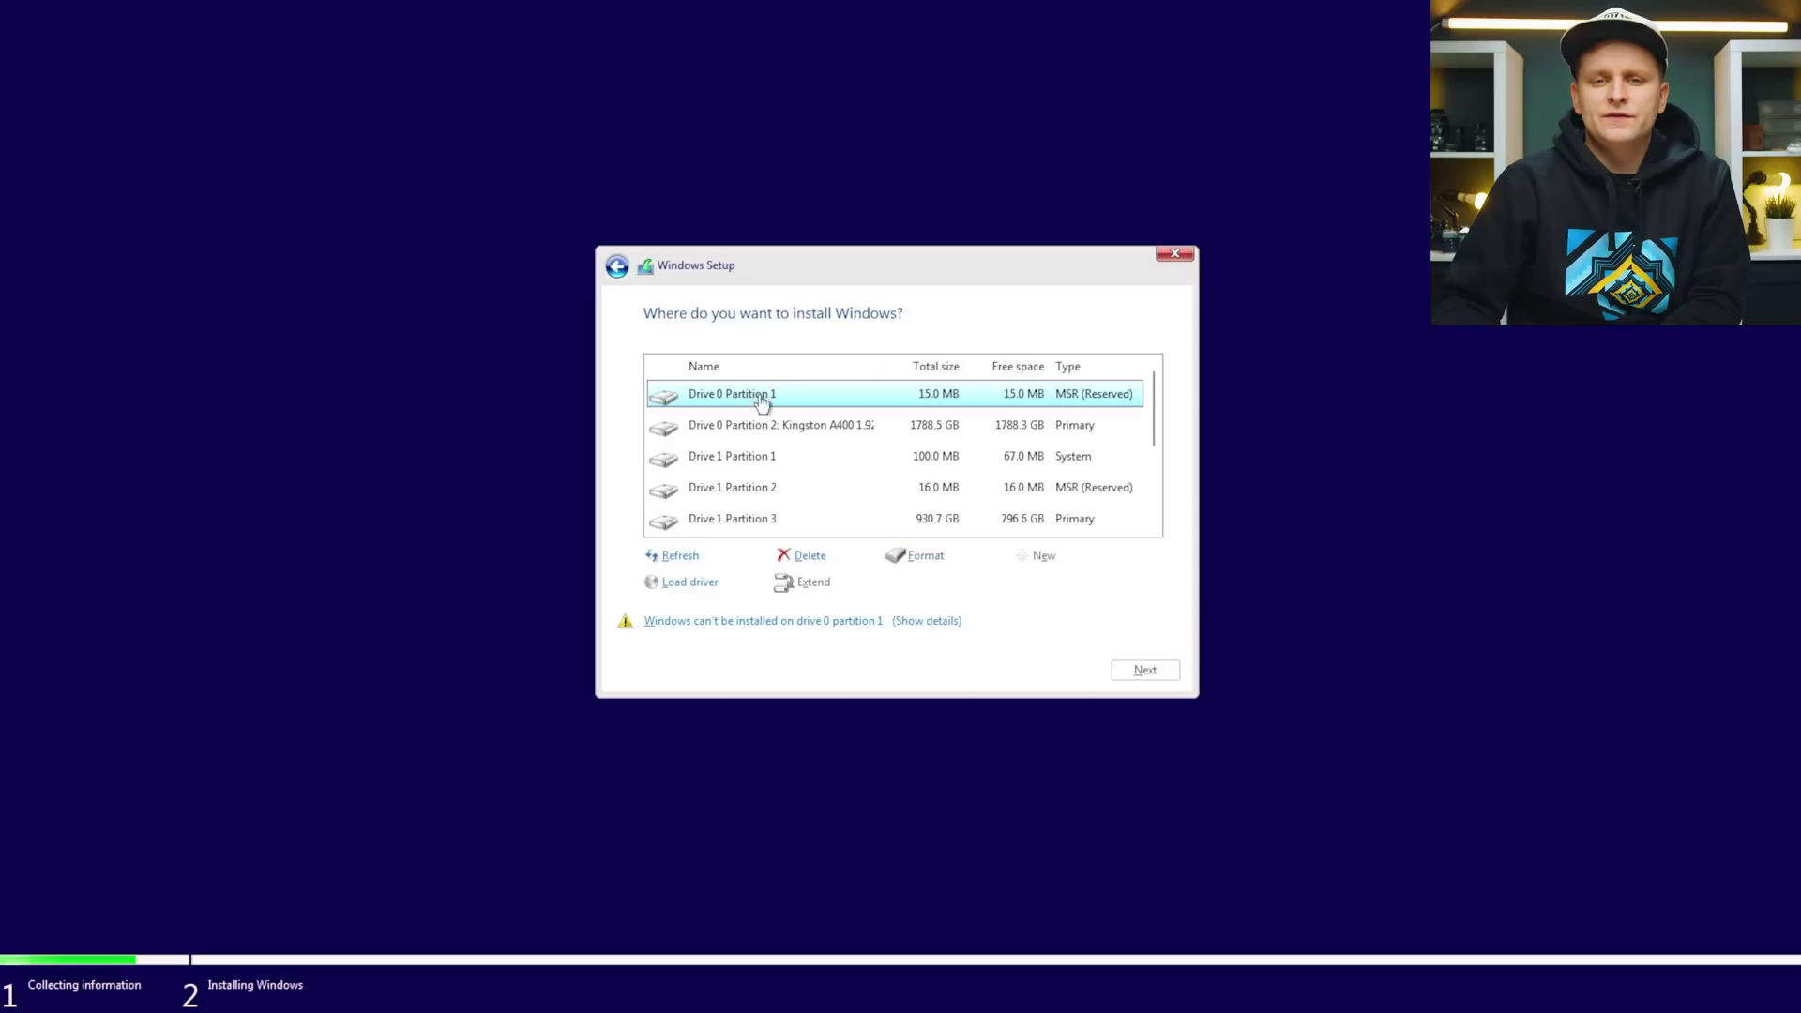
pyautogui.click(718, 435)
pyautogui.click(777, 402)
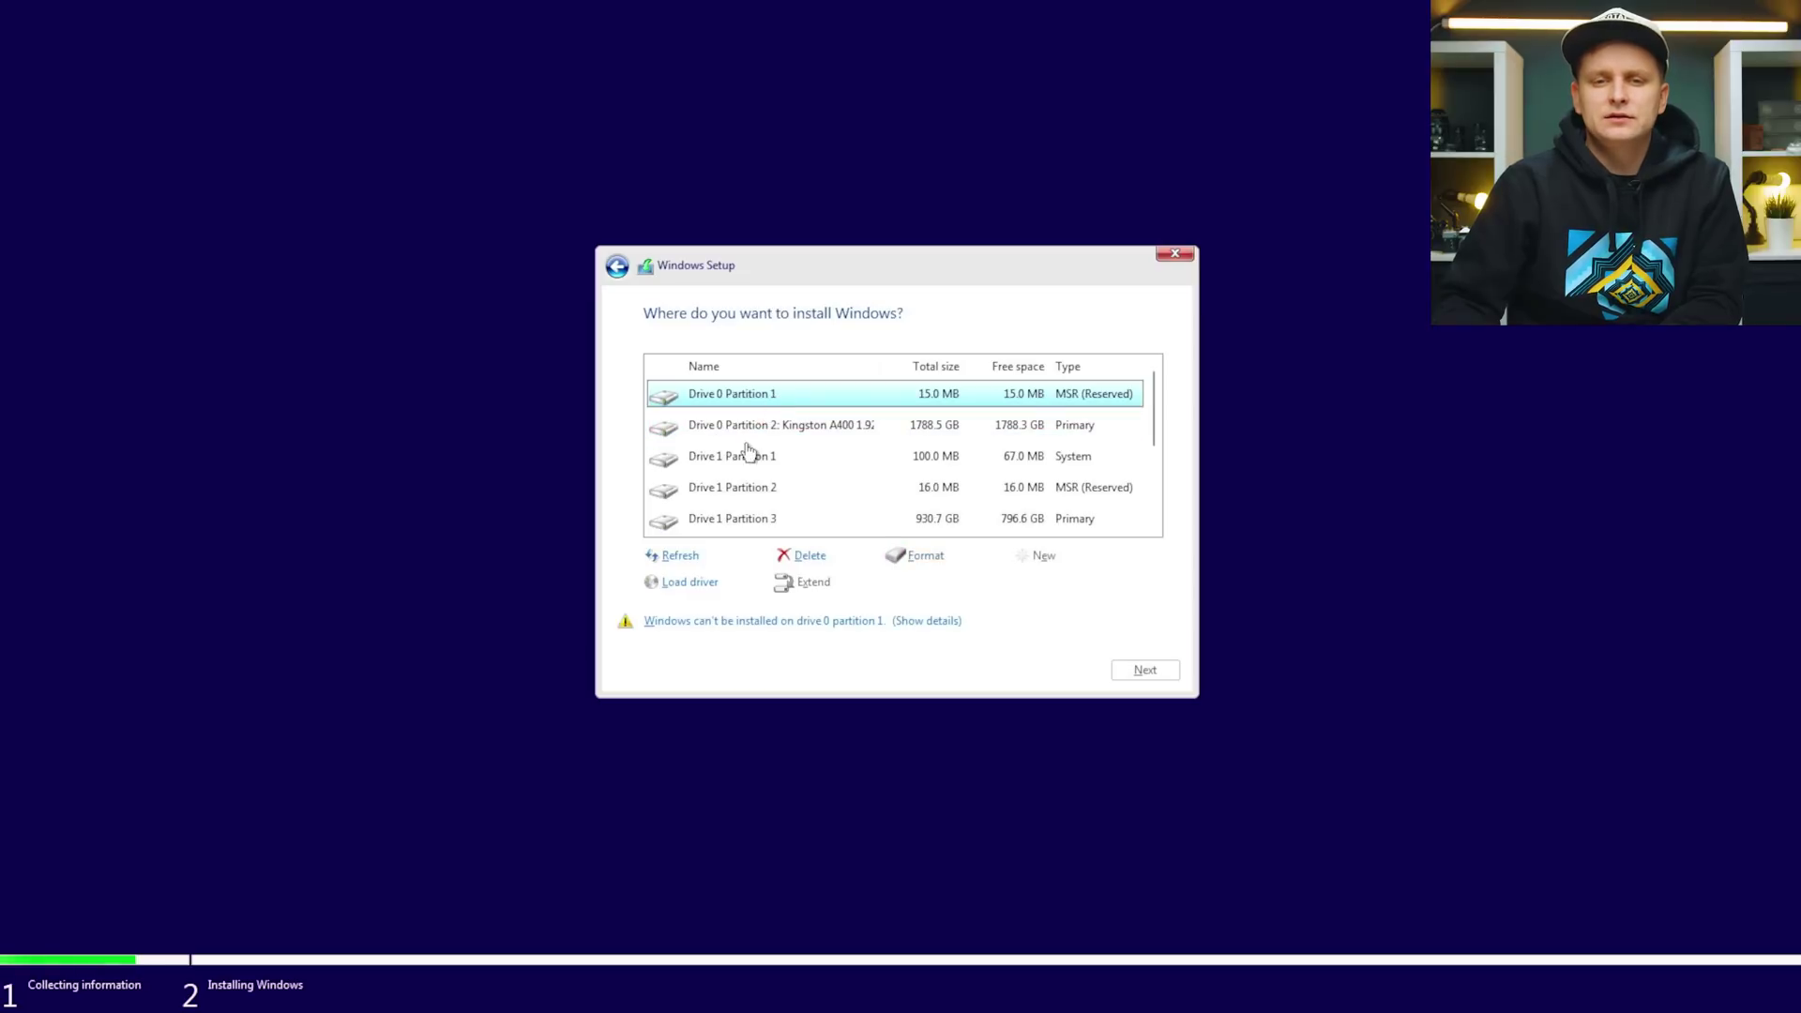
pyautogui.click(763, 433)
pyautogui.click(773, 396)
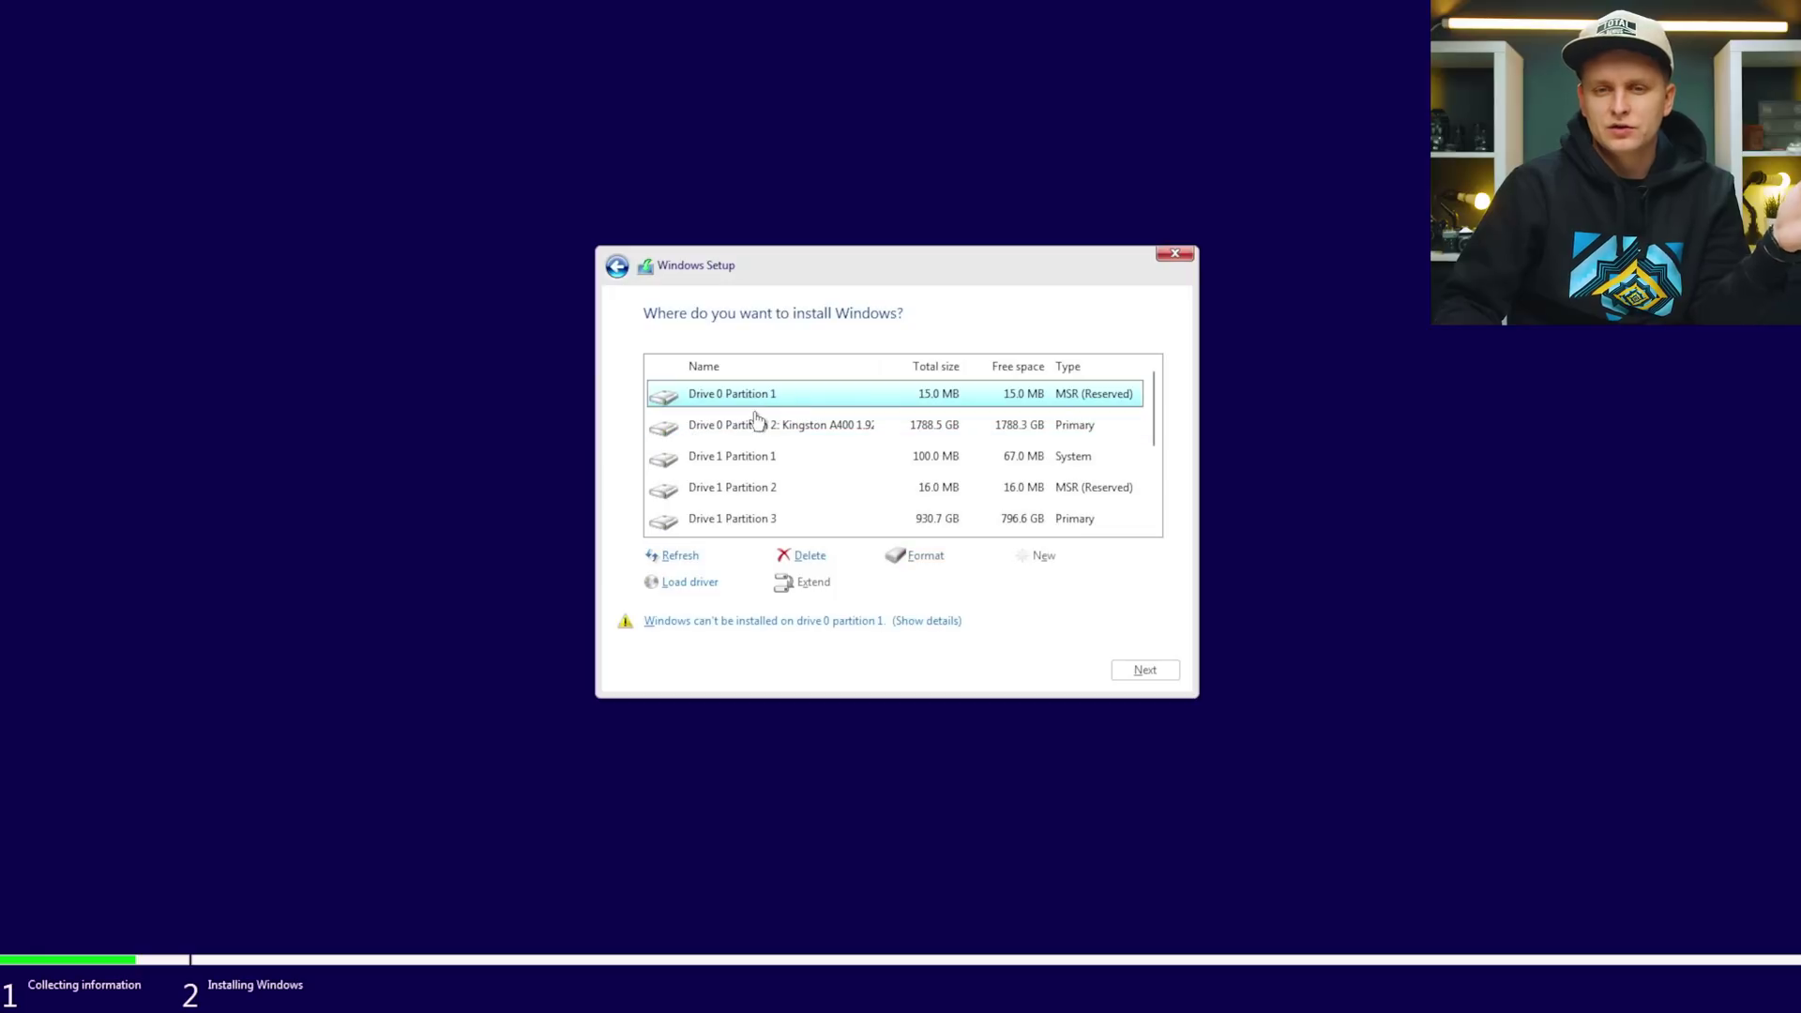
pyautogui.click(757, 424)
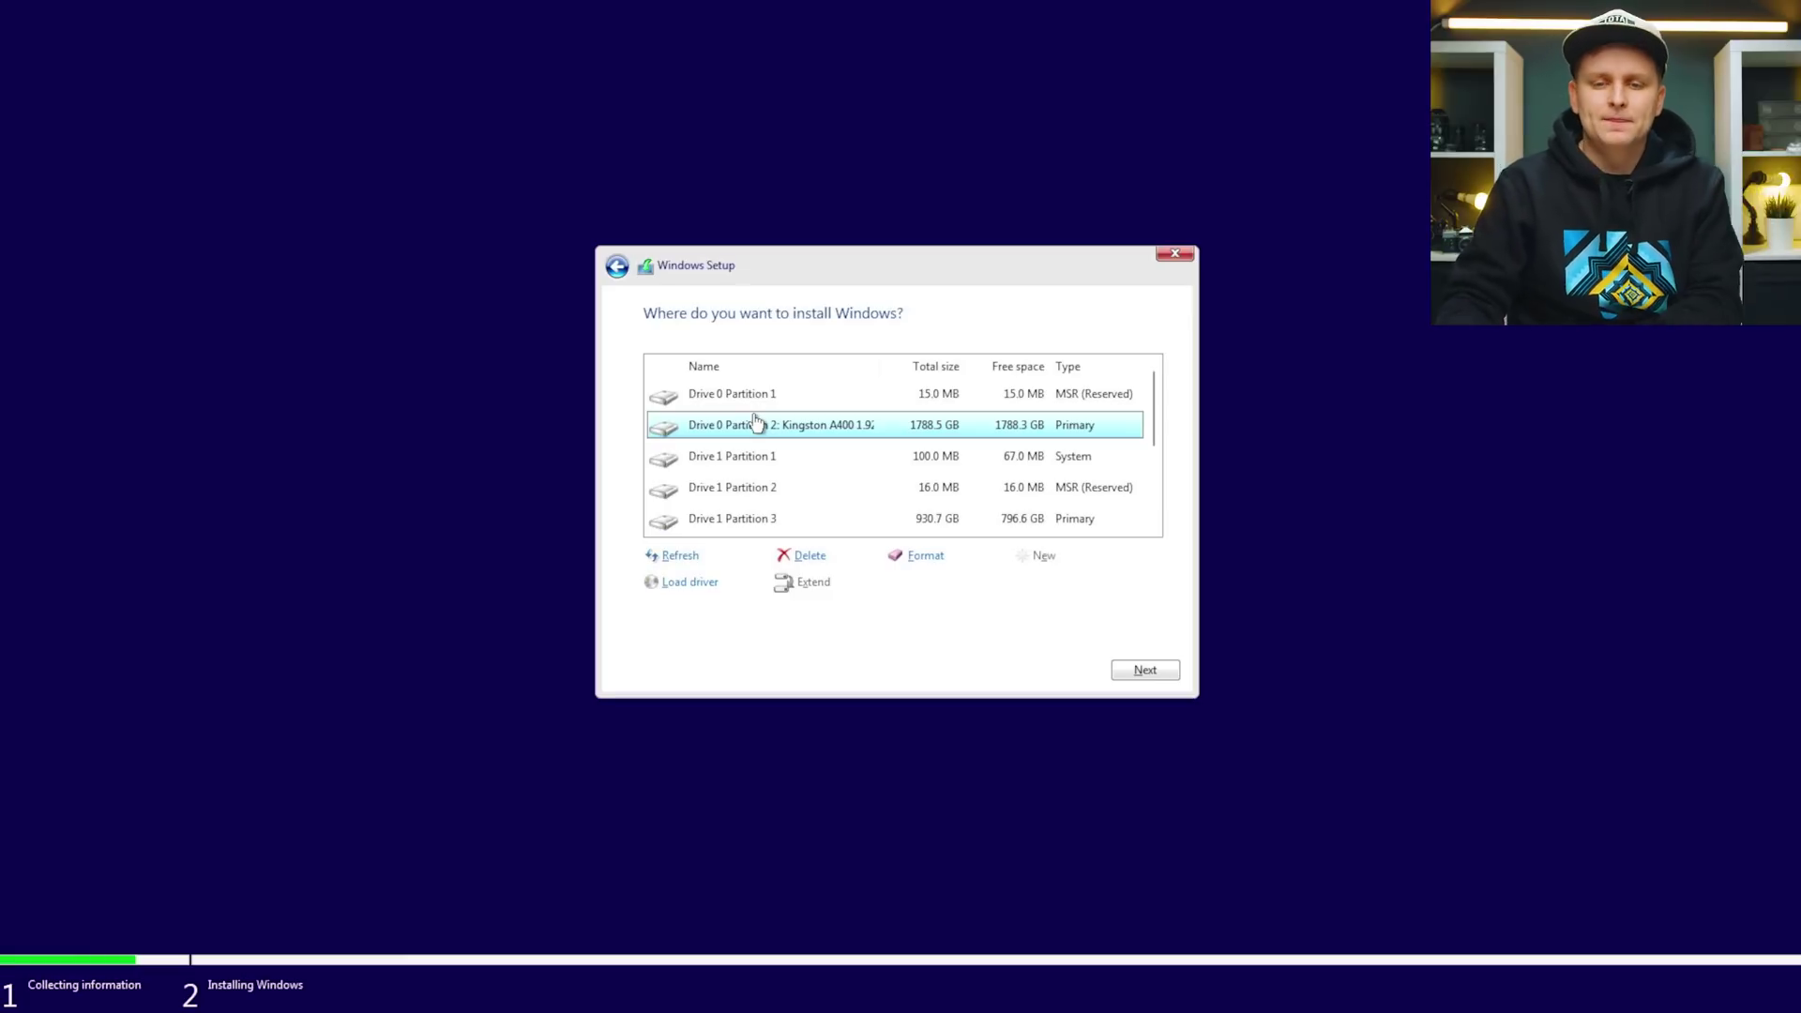
pyautogui.scroll(-1, 826, 432)
pyautogui.click(790, 460)
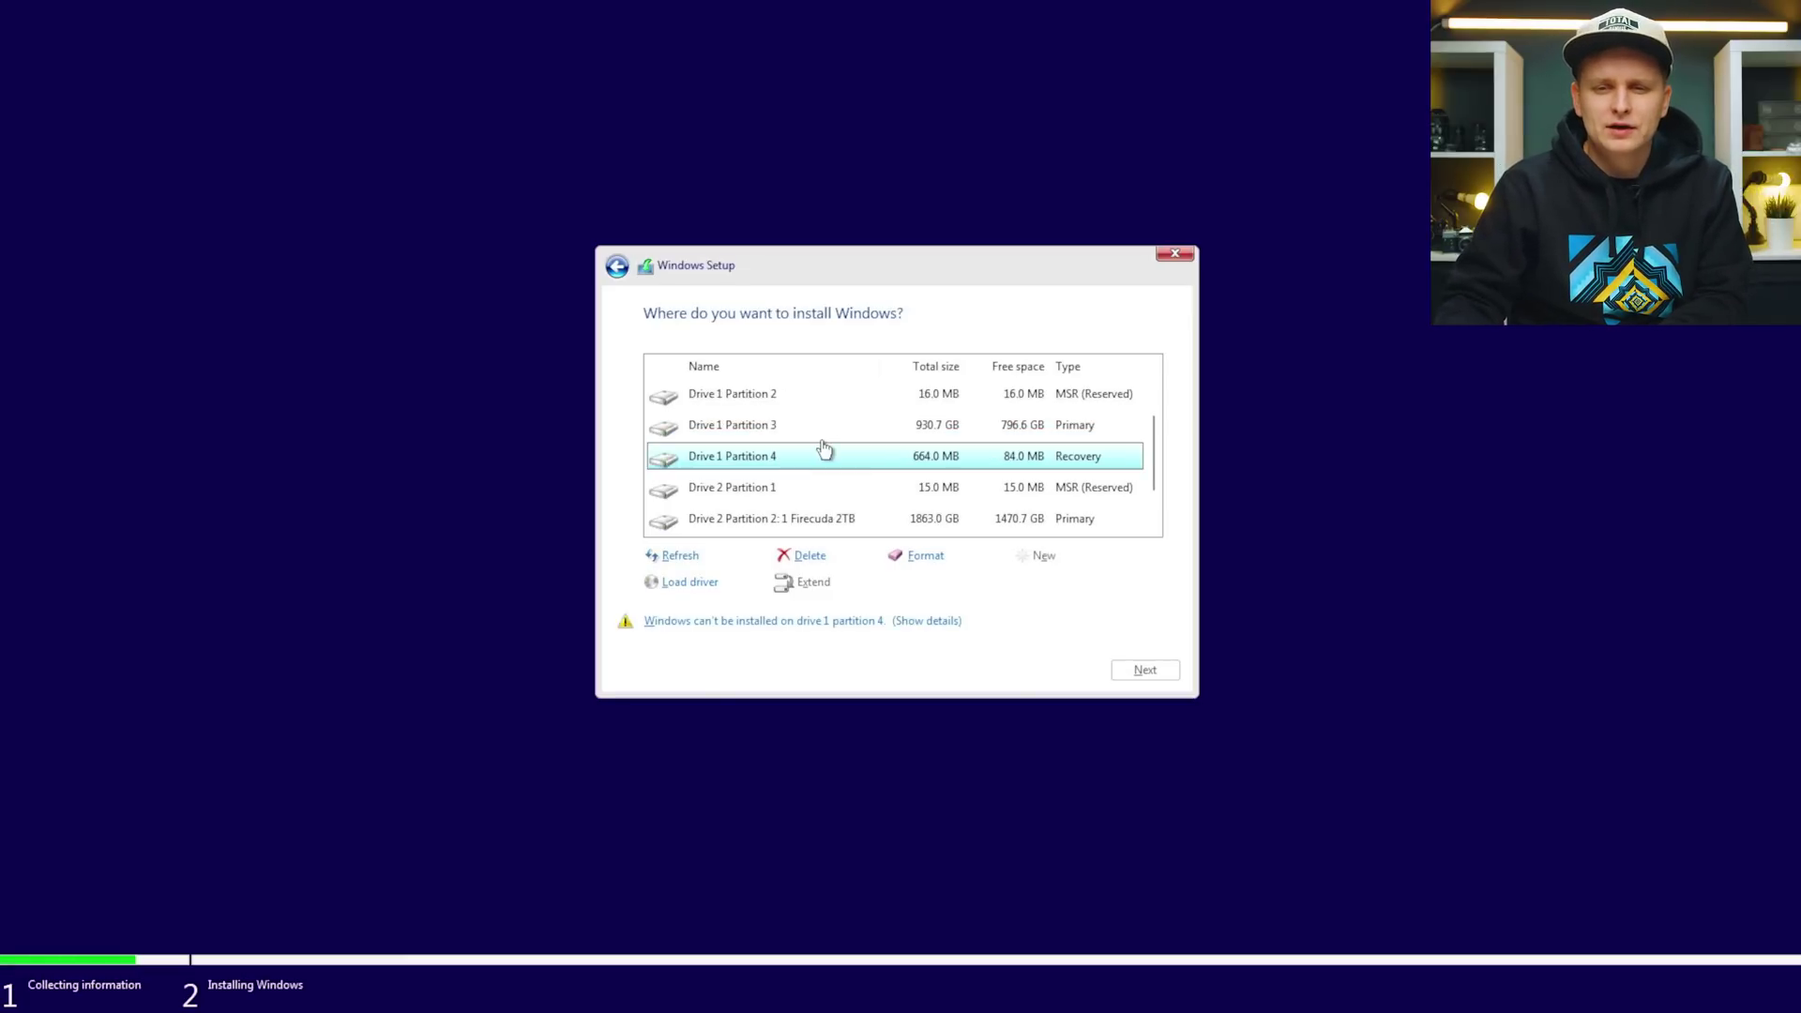
pyautogui.scroll(1, 824, 452)
pyautogui.scroll(-1, 814, 456)
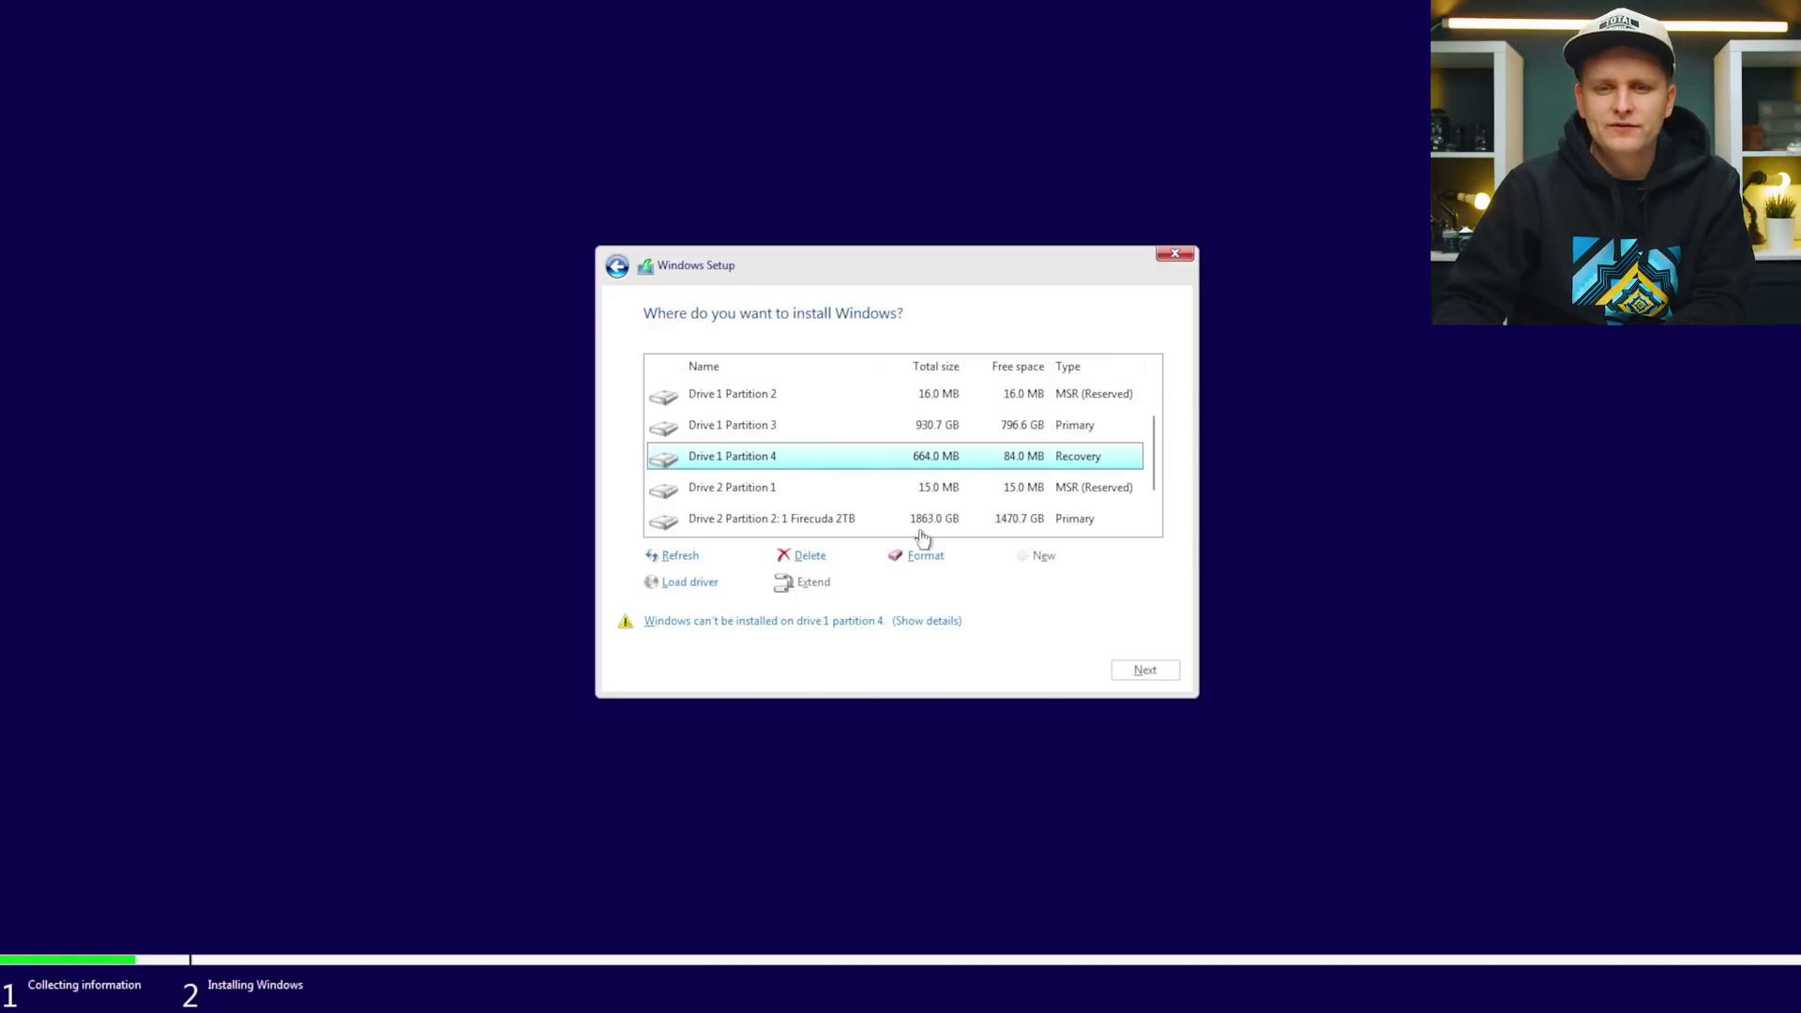
# Delete the Drive 1 recovery, 100 MB system, 16 MB reserved and 930.7 GB partitions.
pyautogui.click(807, 559)
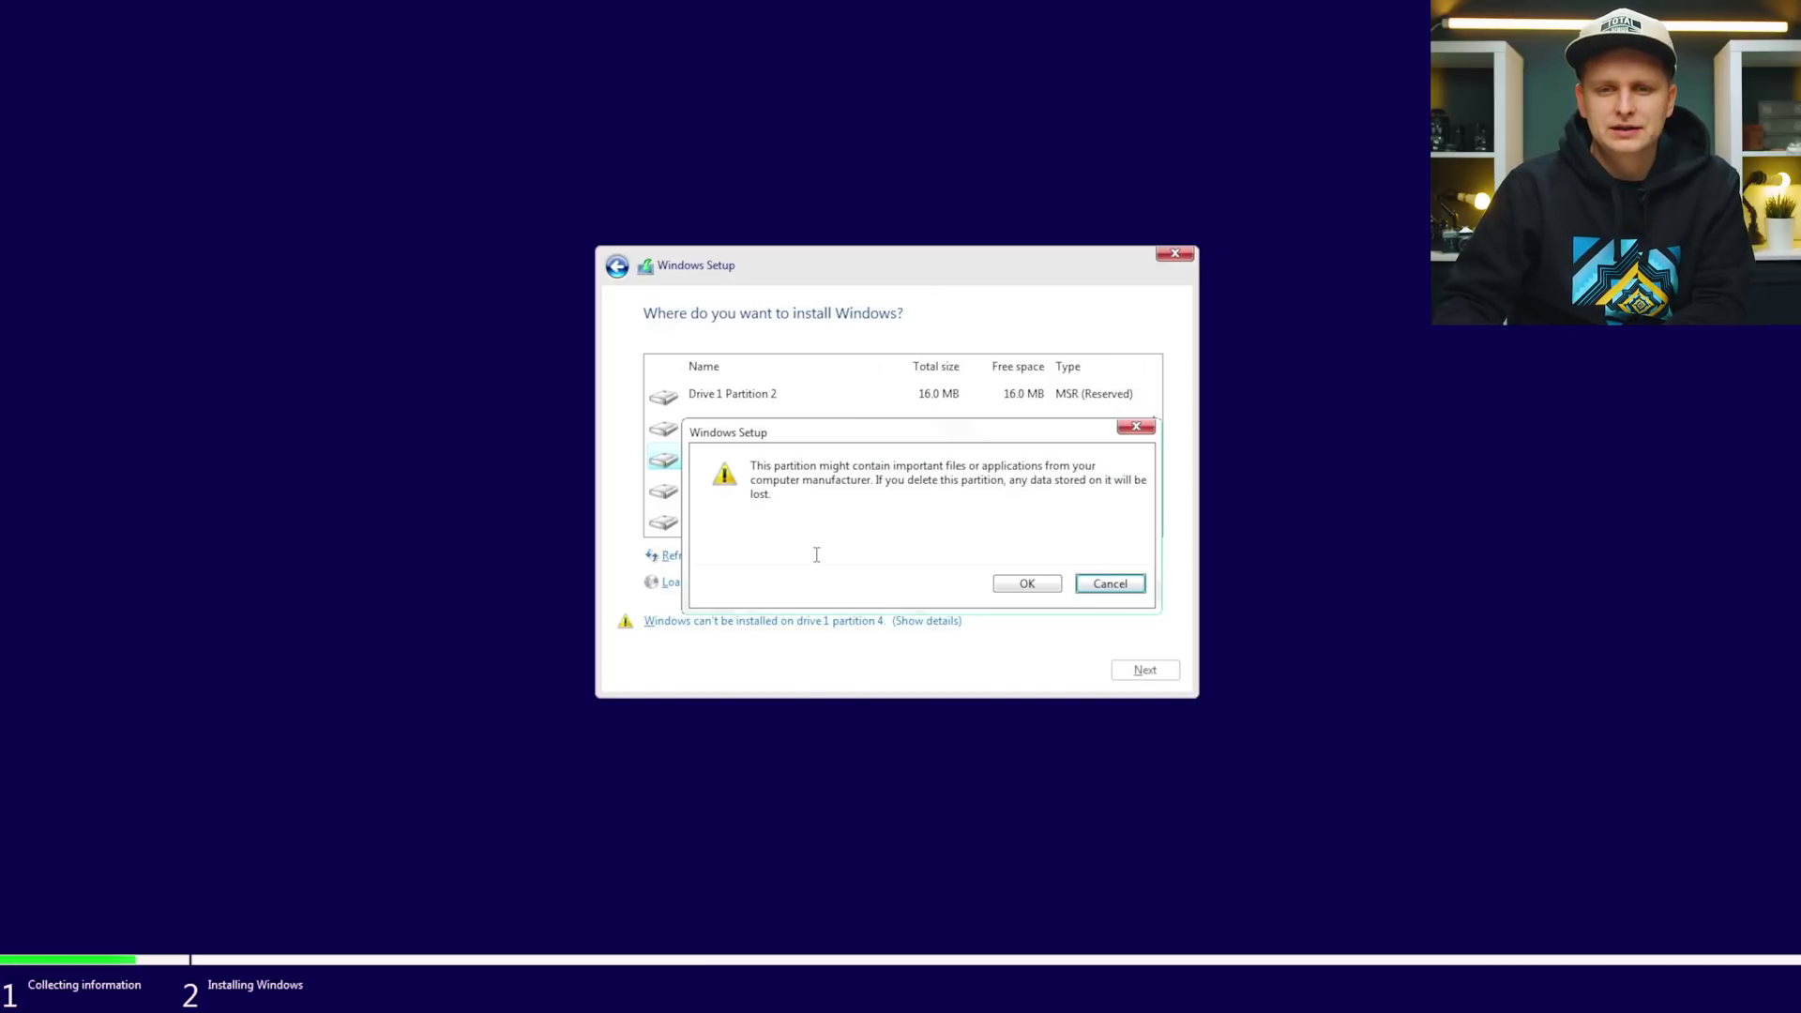
pyautogui.click(1049, 589)
pyautogui.click(751, 456)
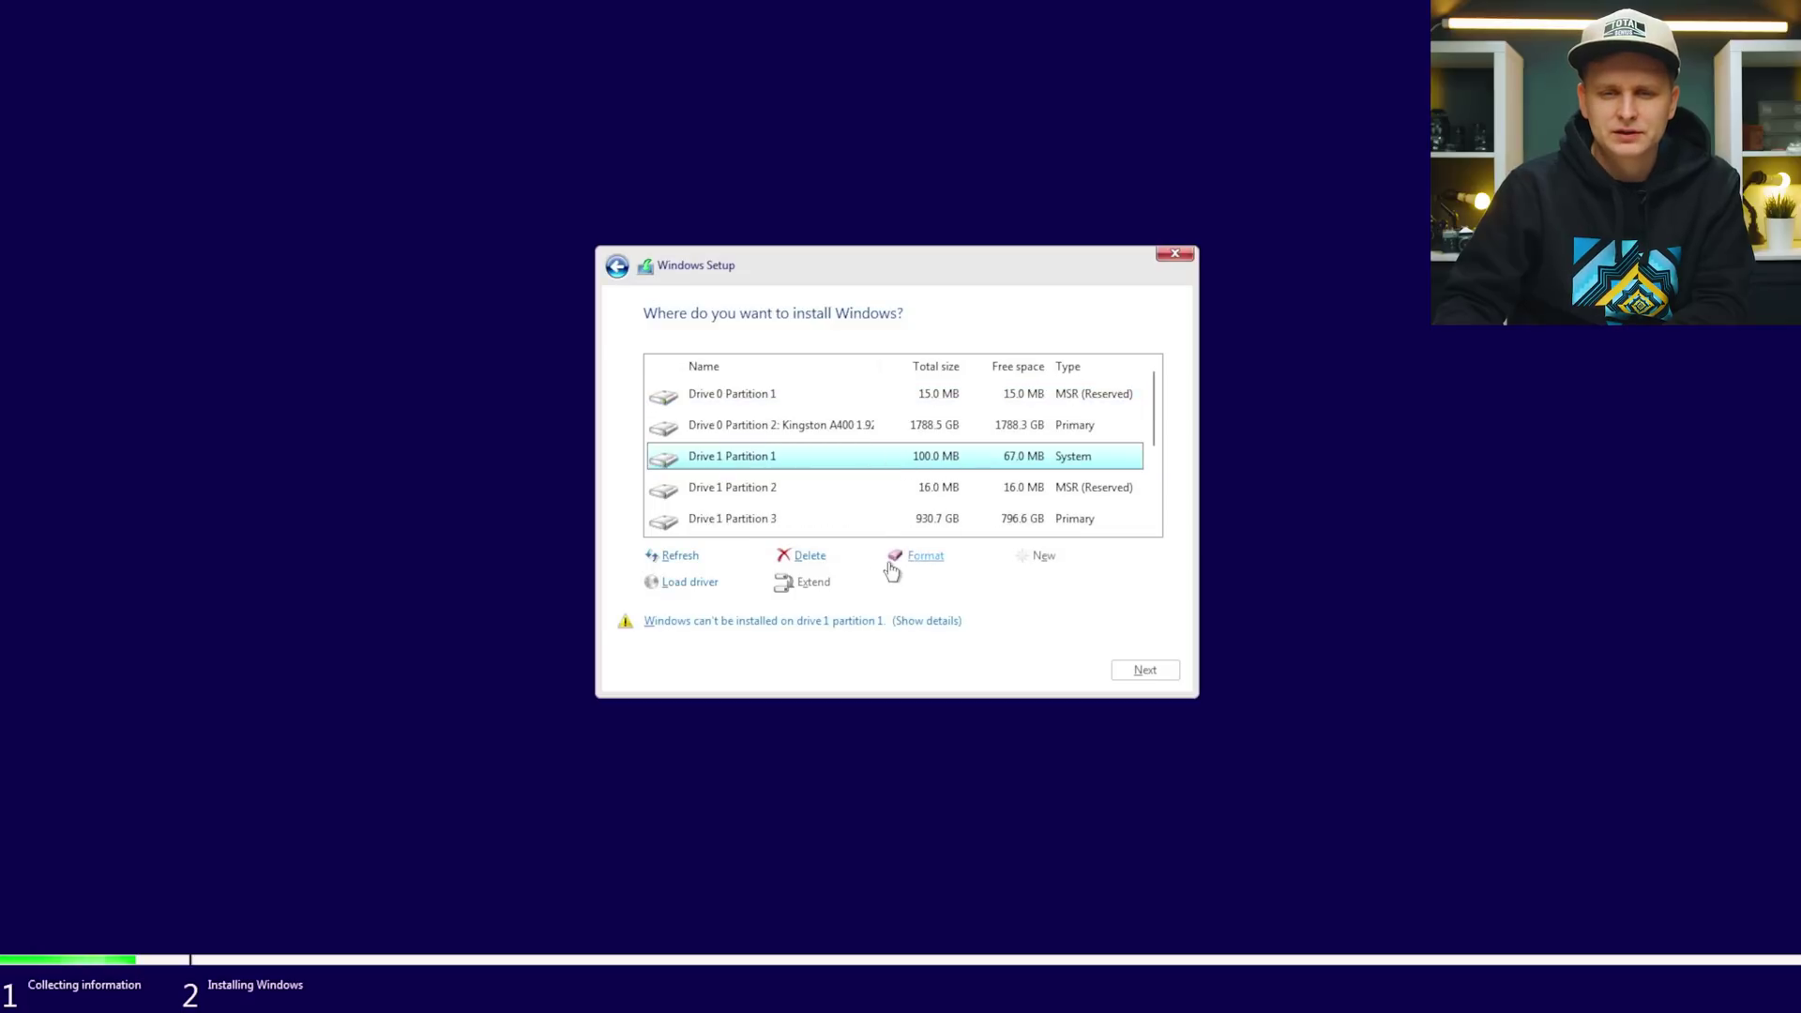
pyautogui.click(805, 559)
pyautogui.click(1027, 584)
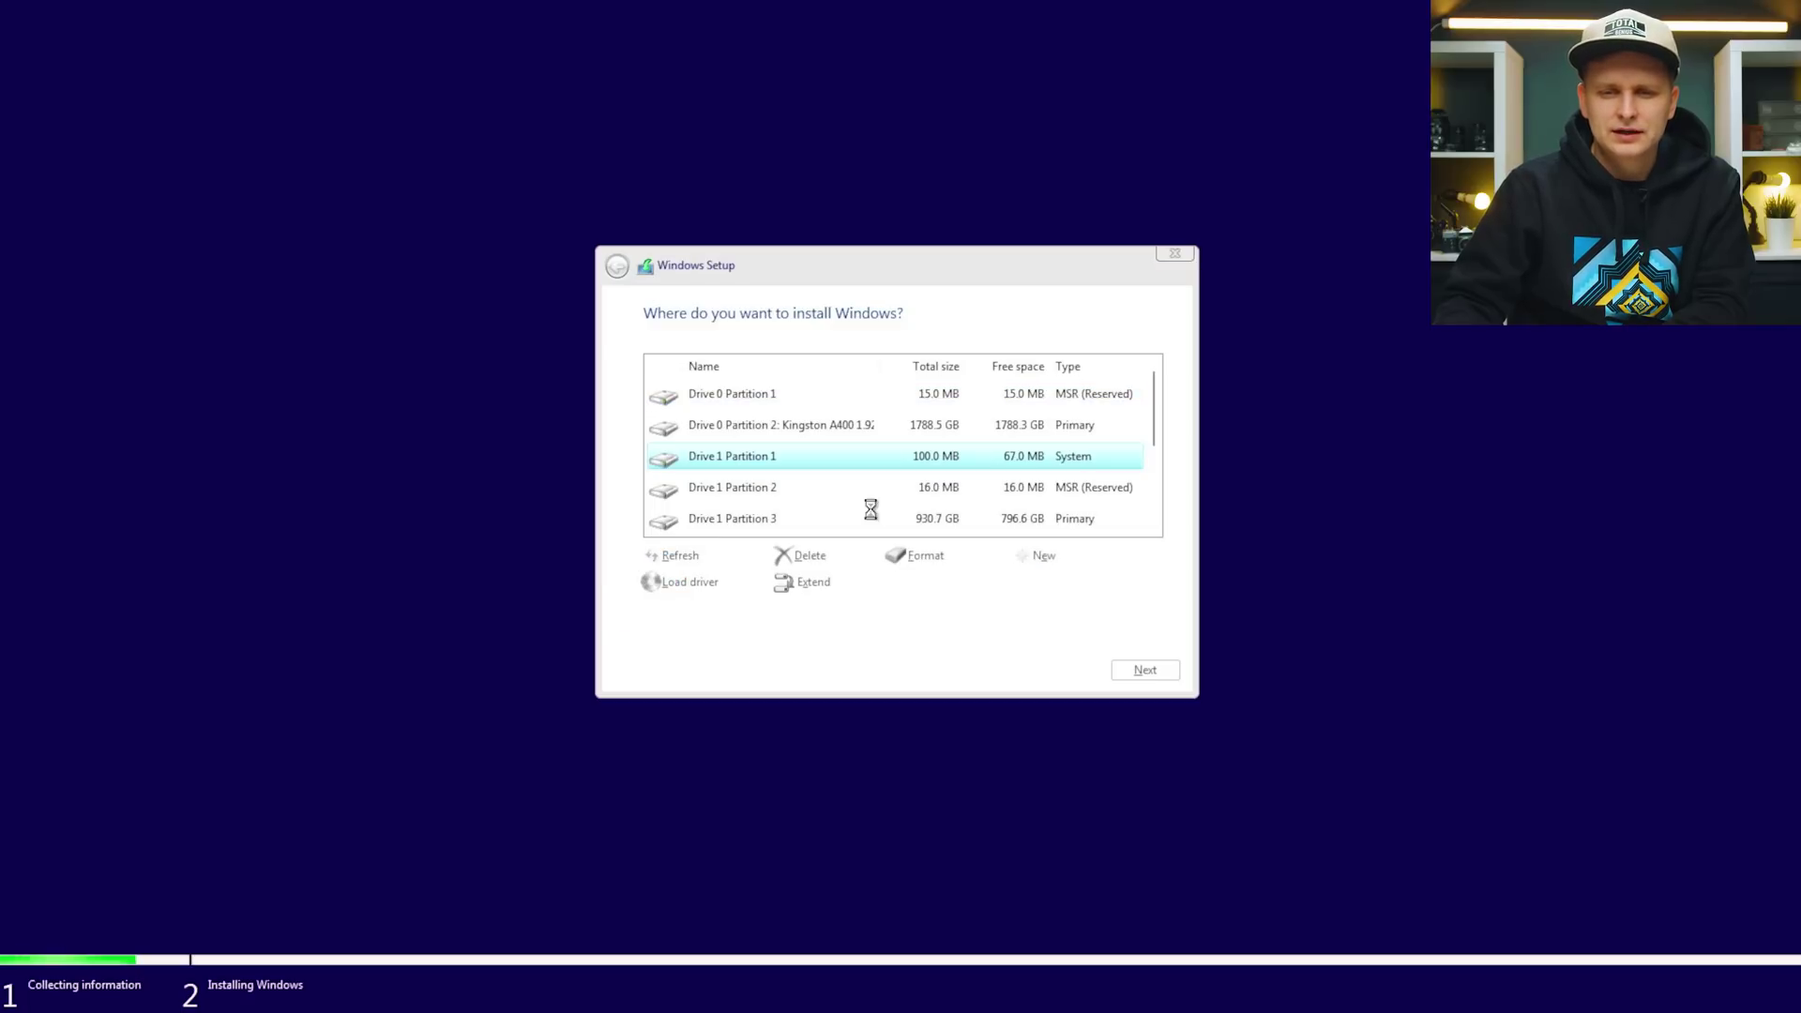
pyautogui.click(754, 495)
pyautogui.scroll(-1, 760, 500)
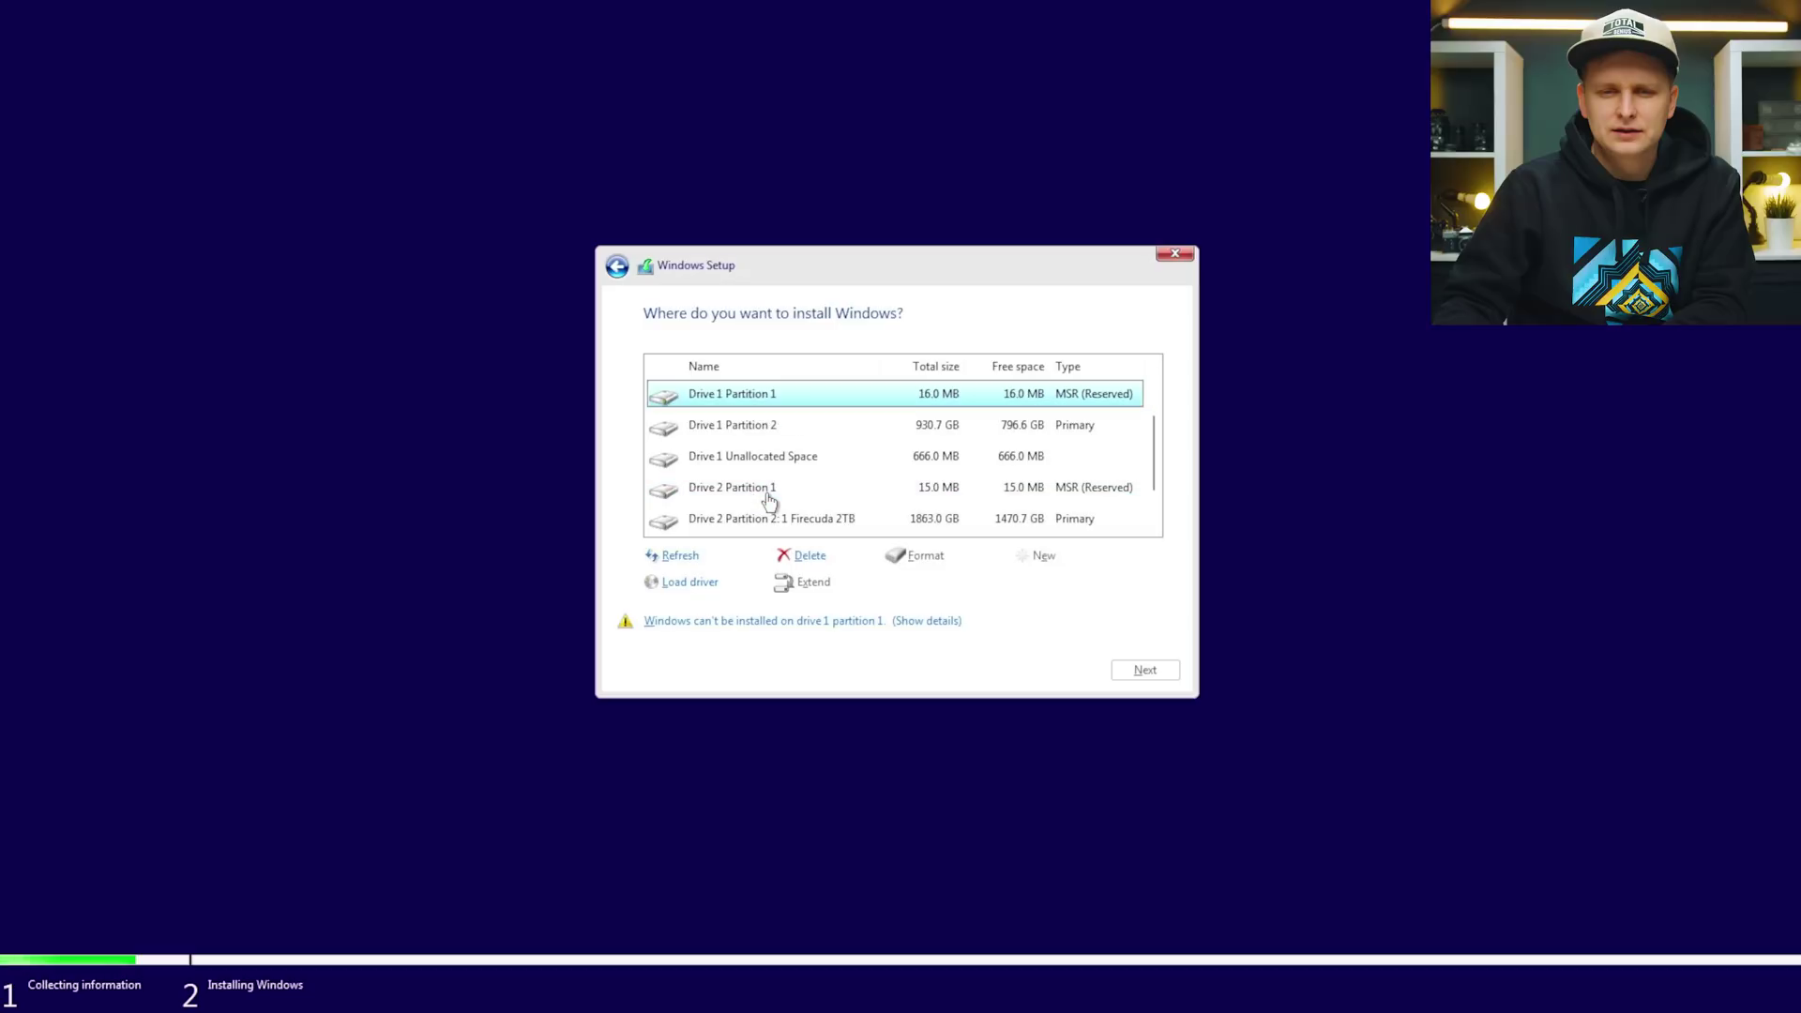
pyautogui.click(805, 559)
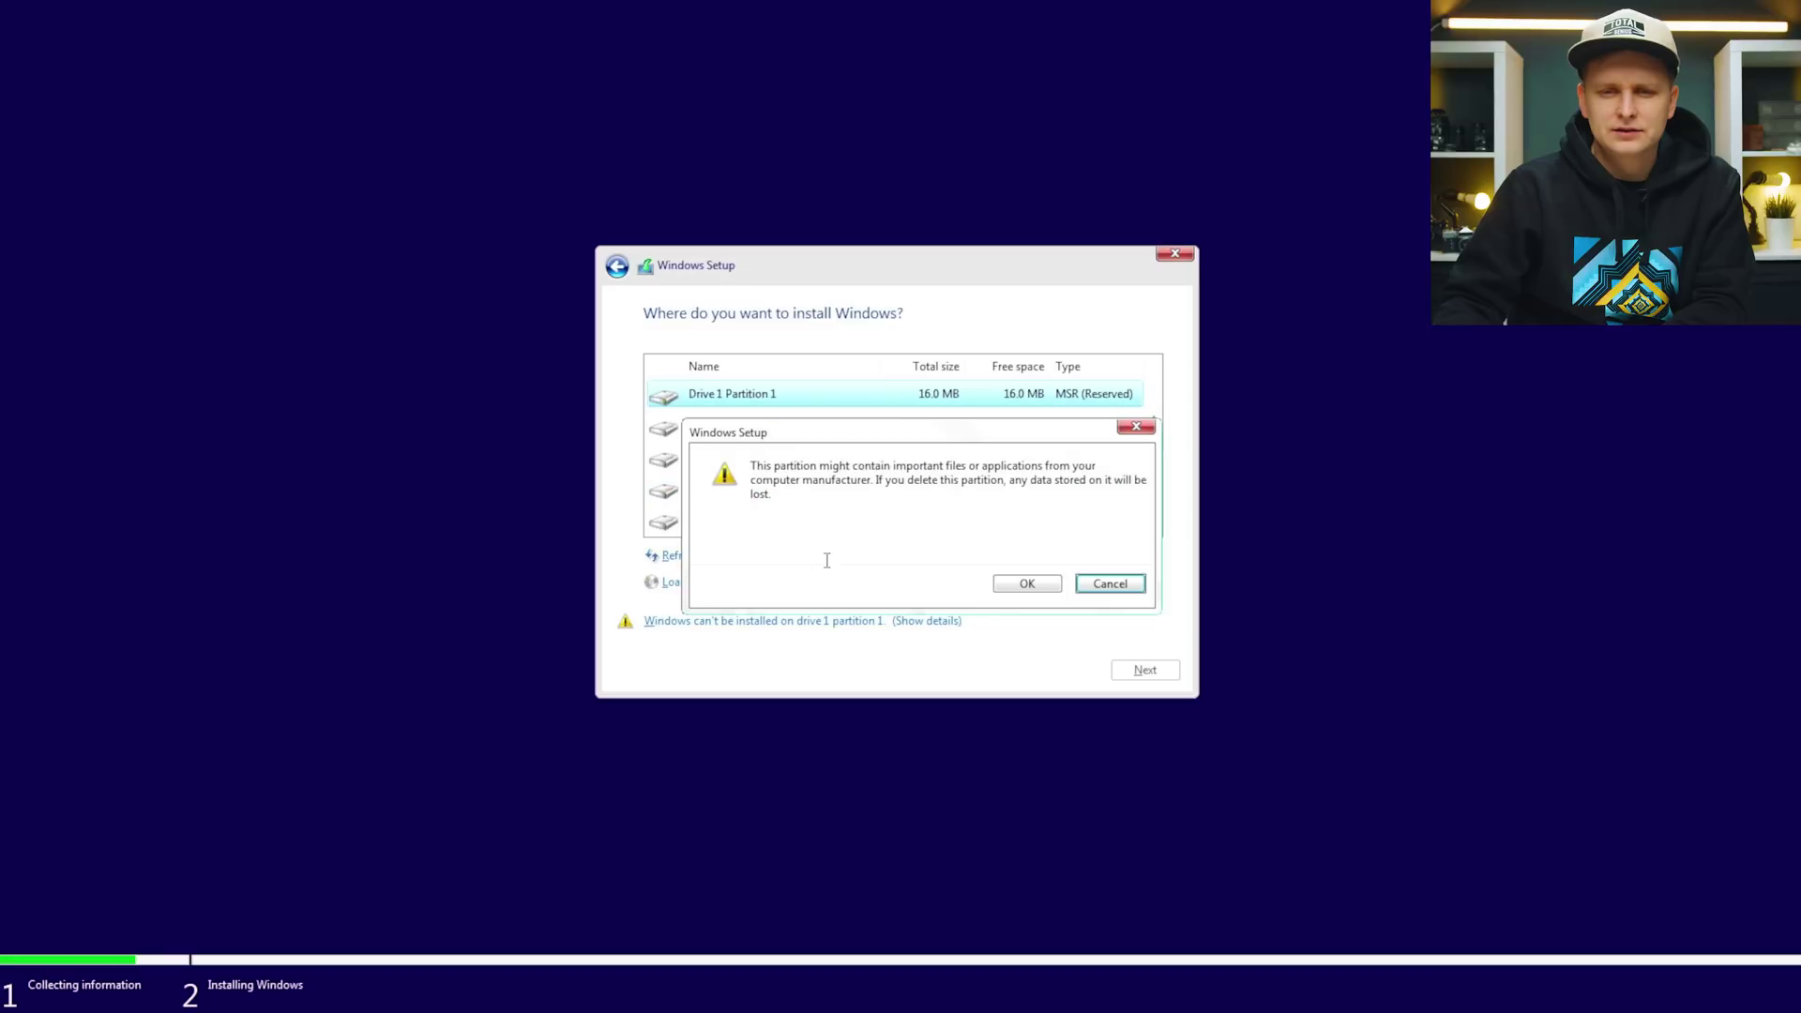
pyautogui.click(1054, 589)
pyautogui.click(792, 494)
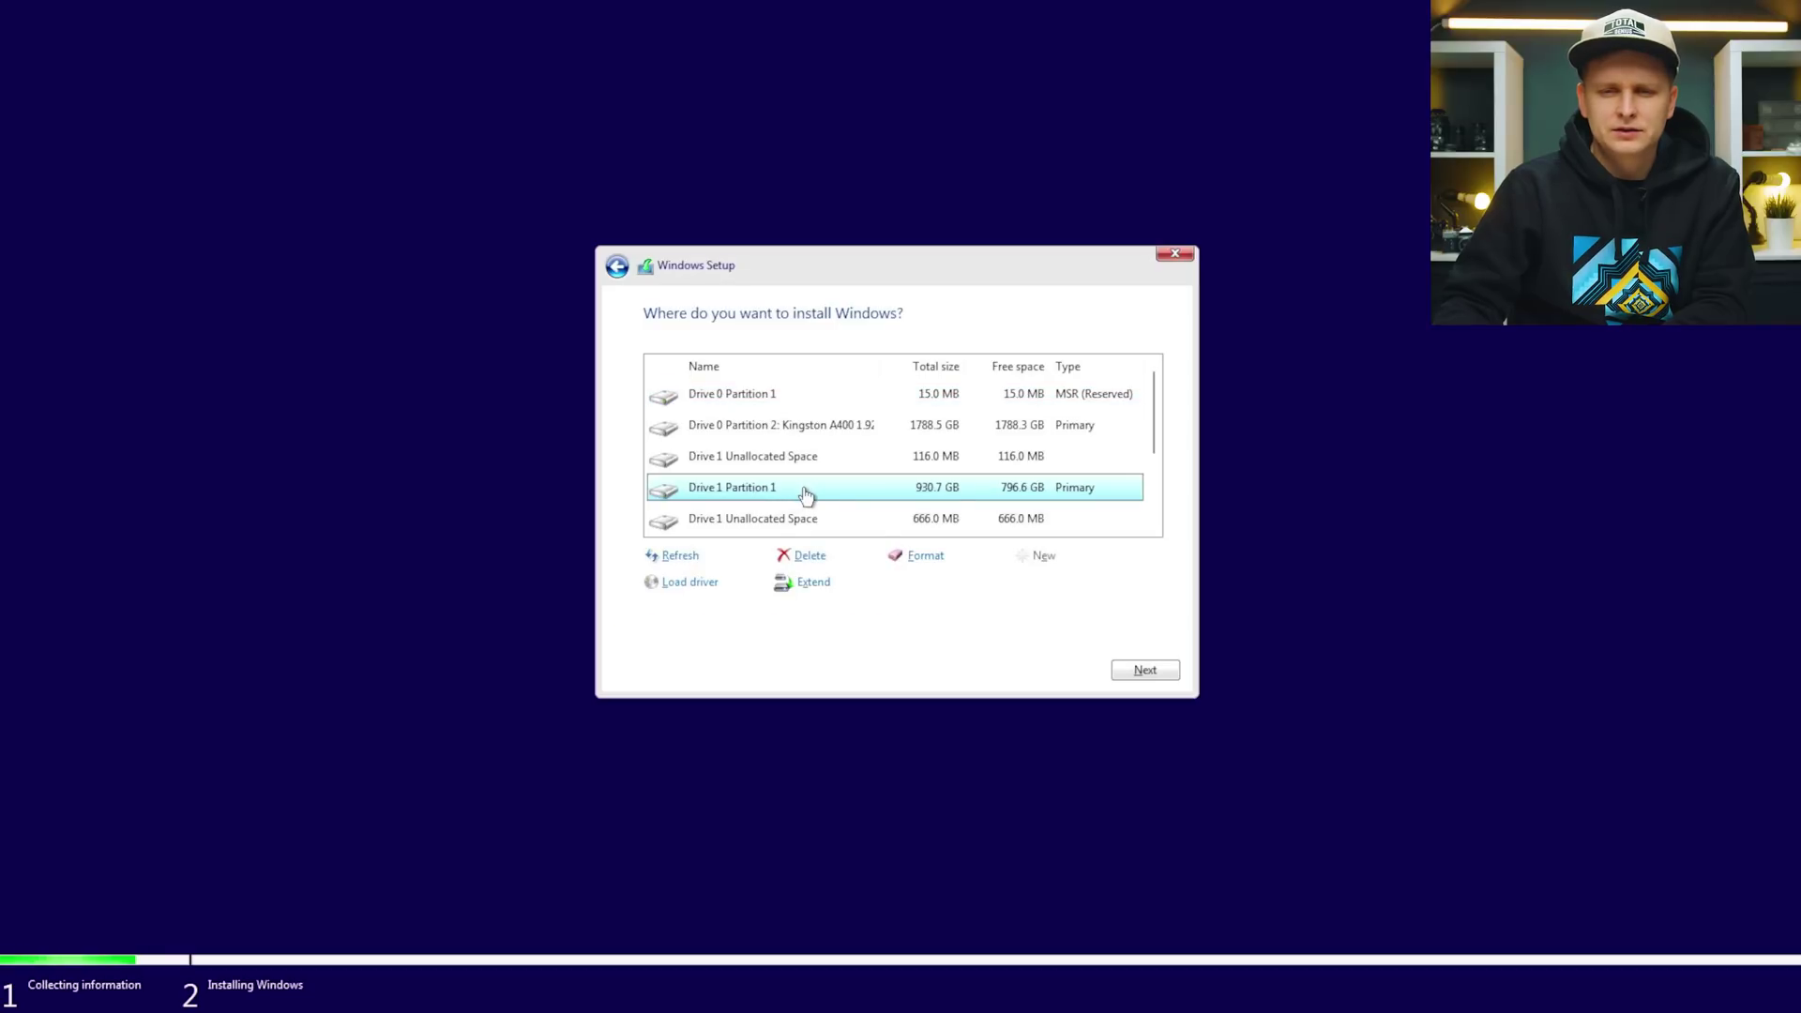
pyautogui.click(825, 557)
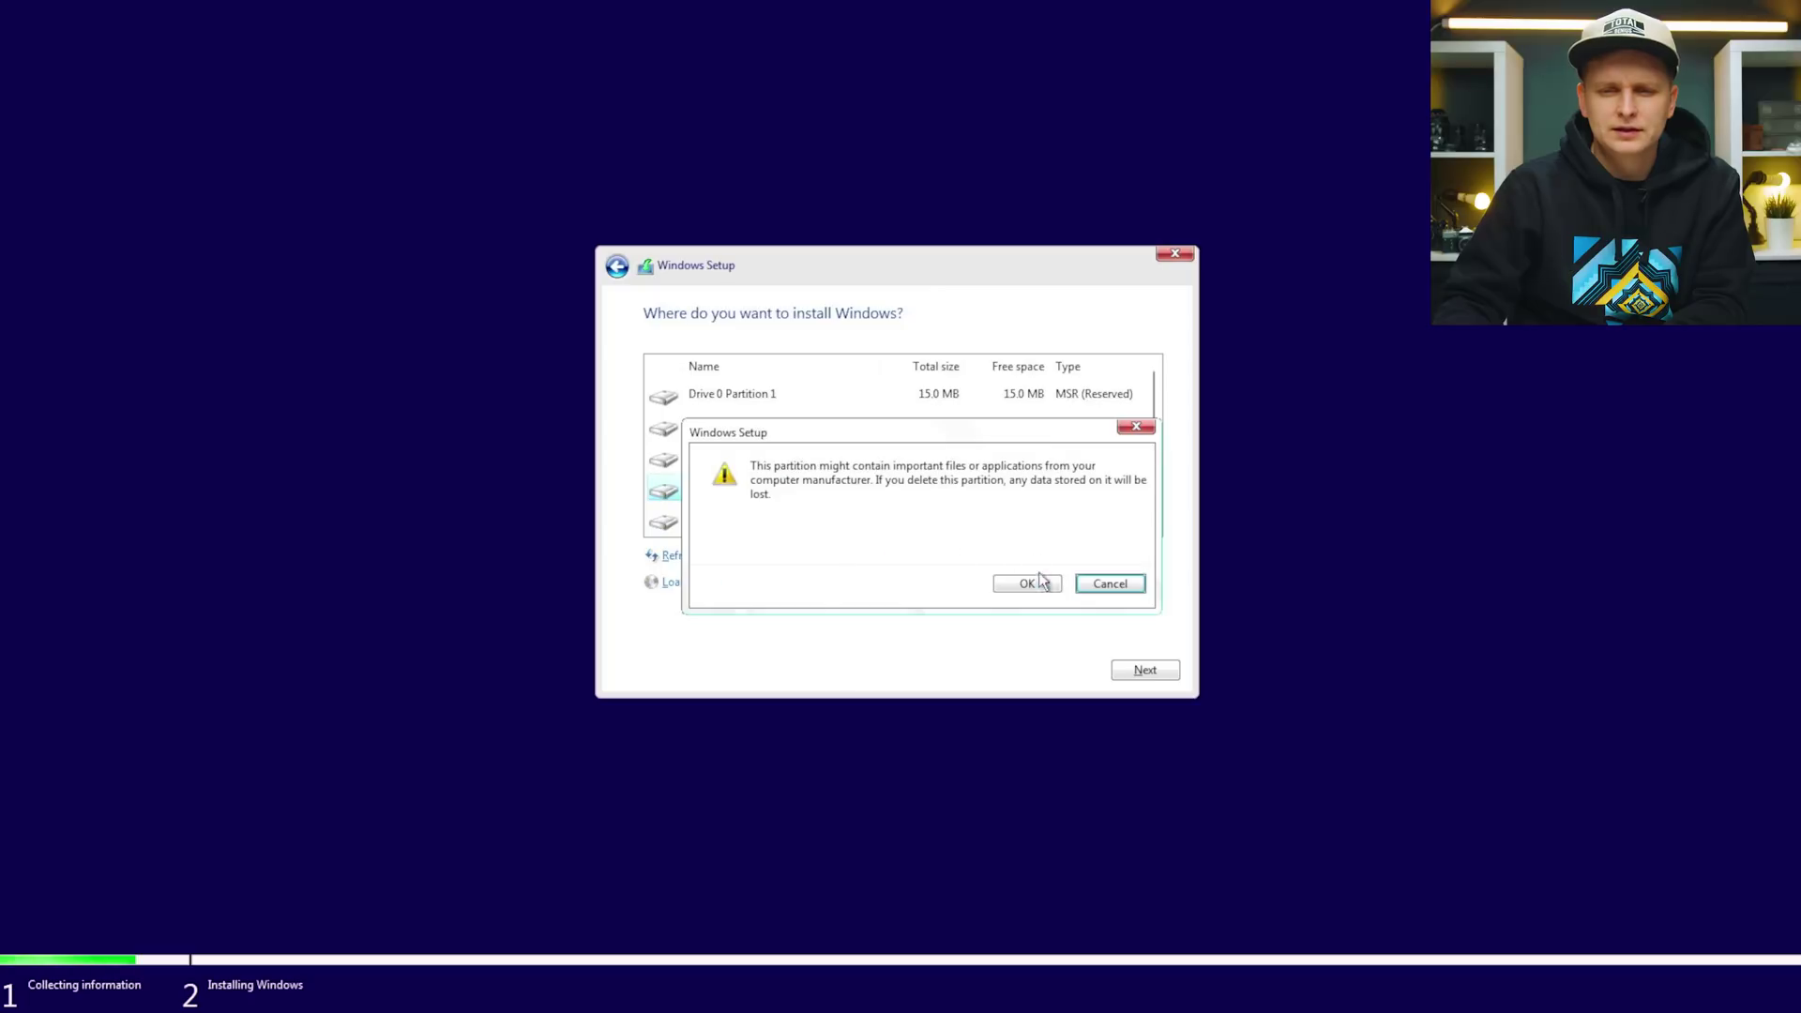
pyautogui.click(1028, 583)
# Install Windows onto Drive 1's 931.5 GB unallocated space.
pyautogui.click(807, 461)
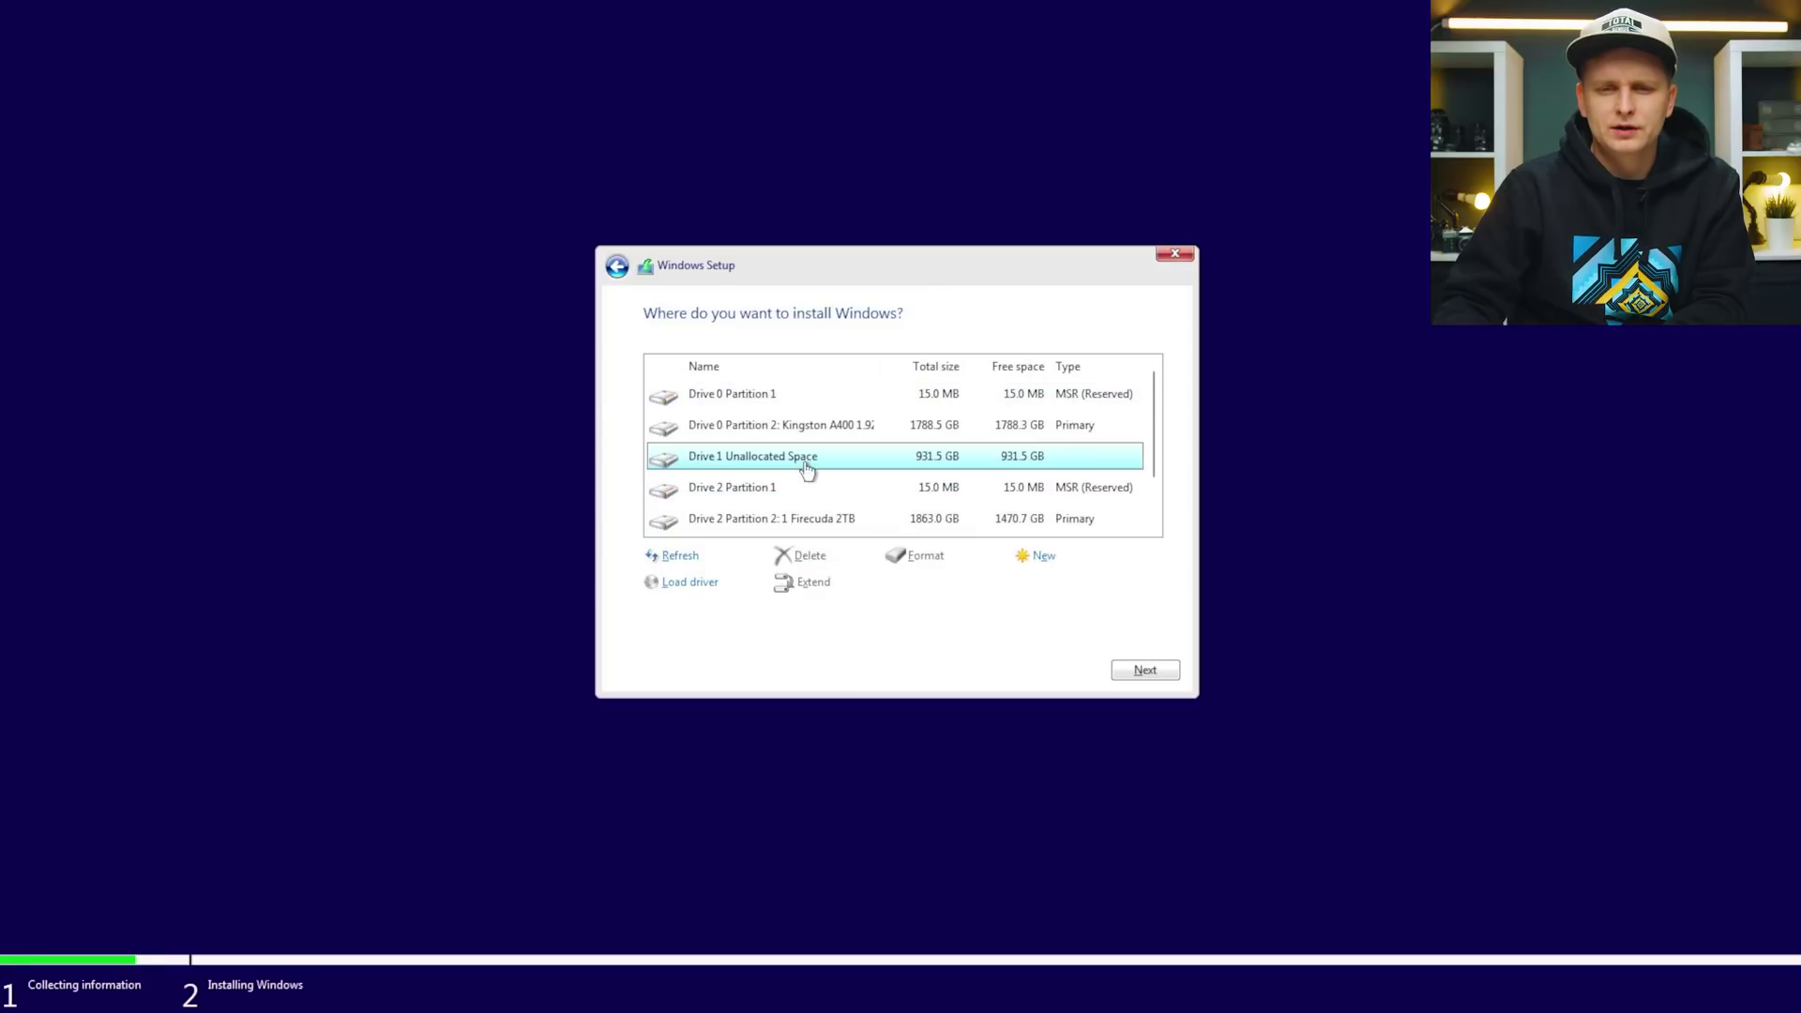
pyautogui.scroll(-1, 883, 463)
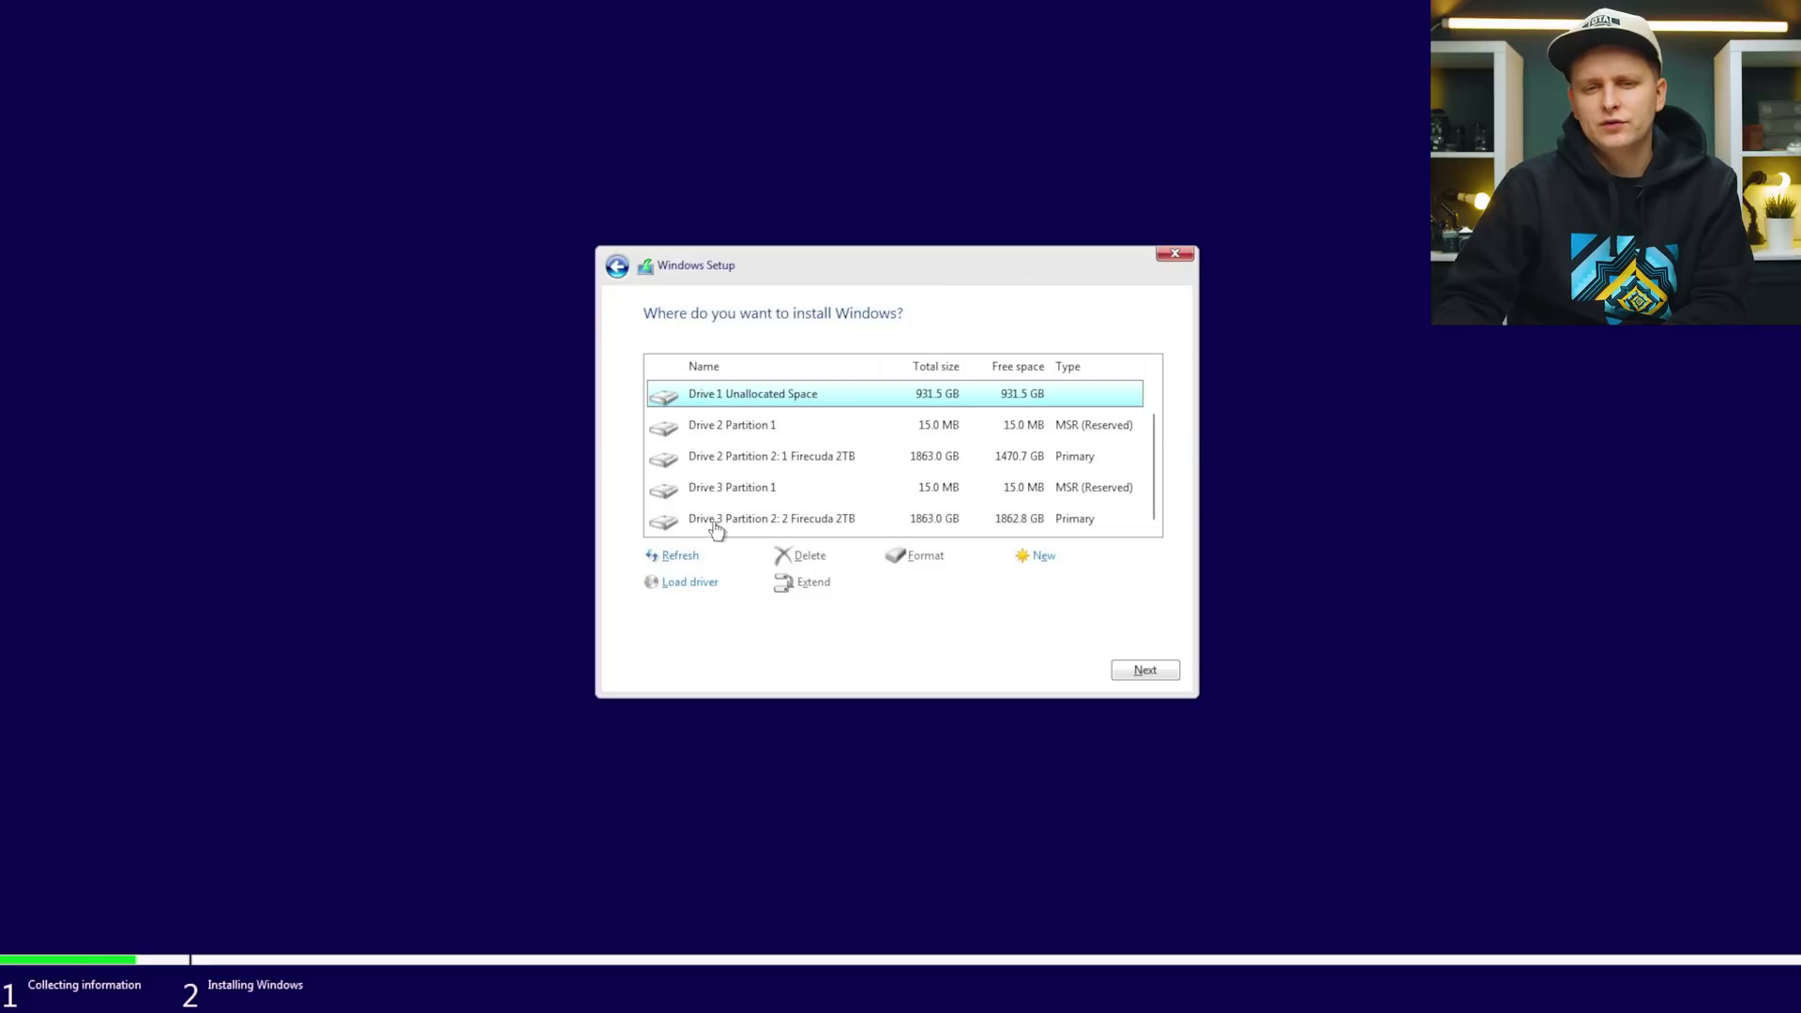
pyautogui.scroll(1, 899, 477)
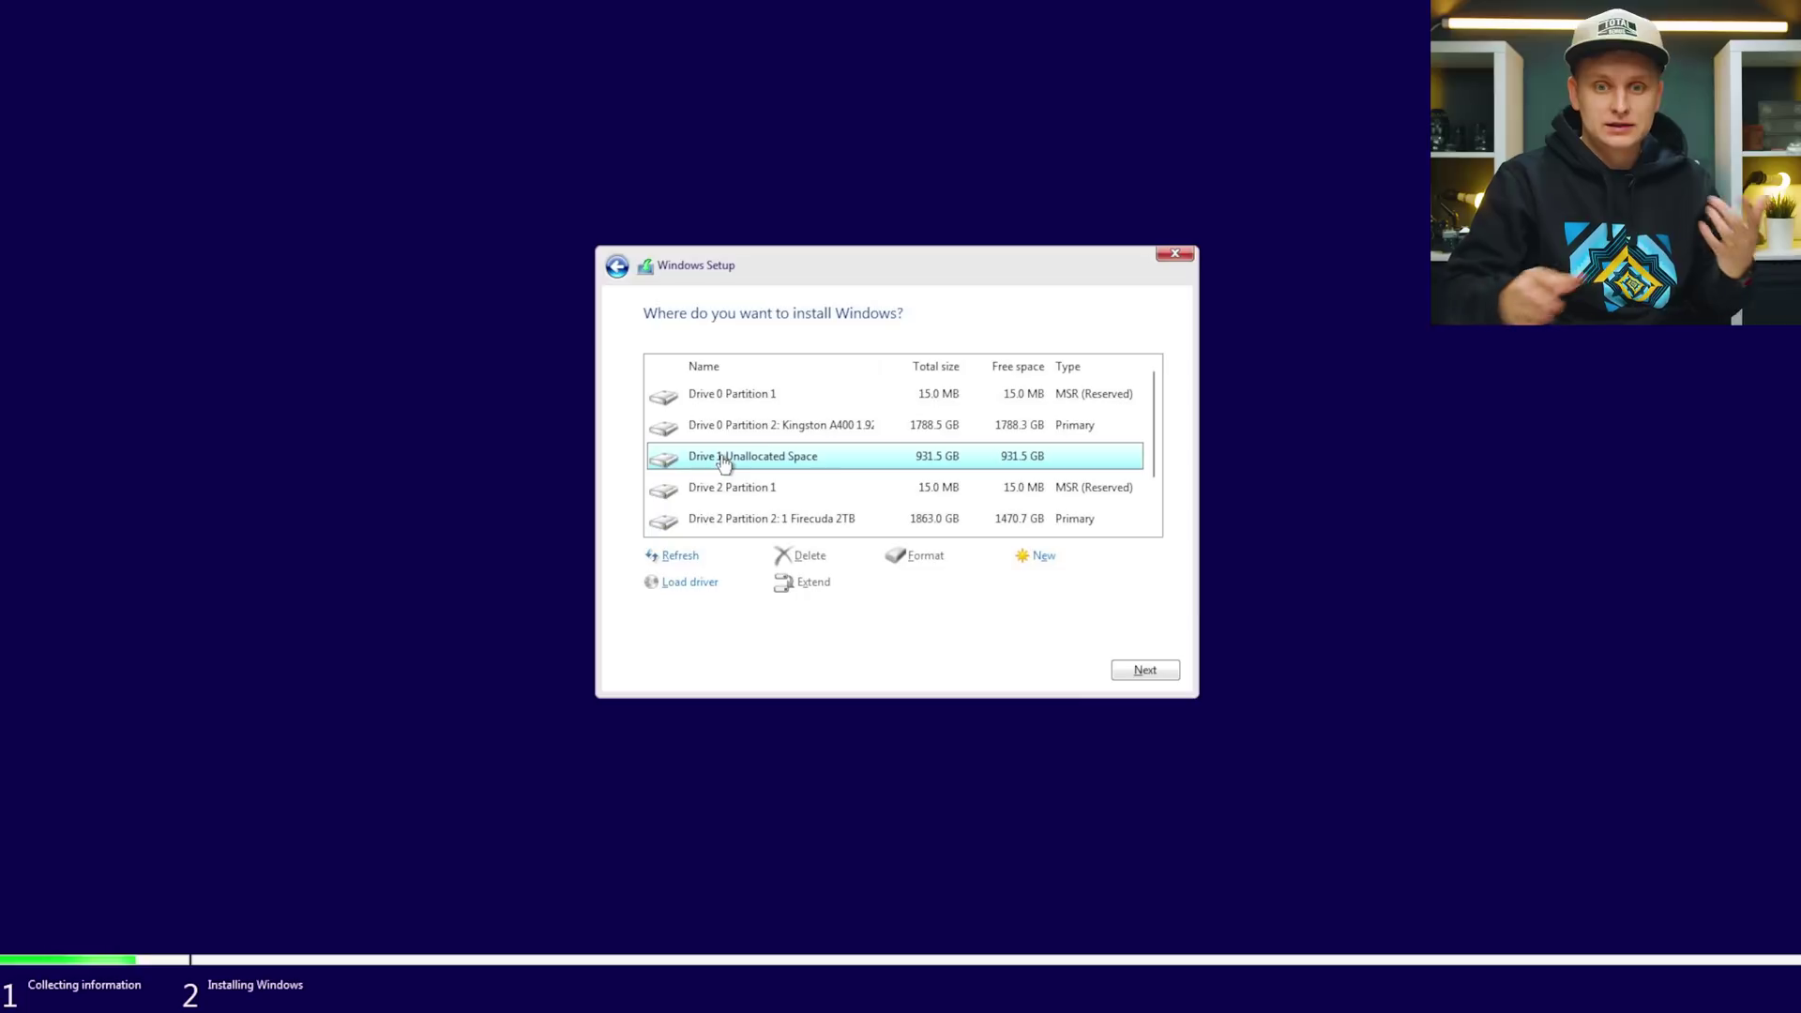
pyautogui.click(1146, 672)
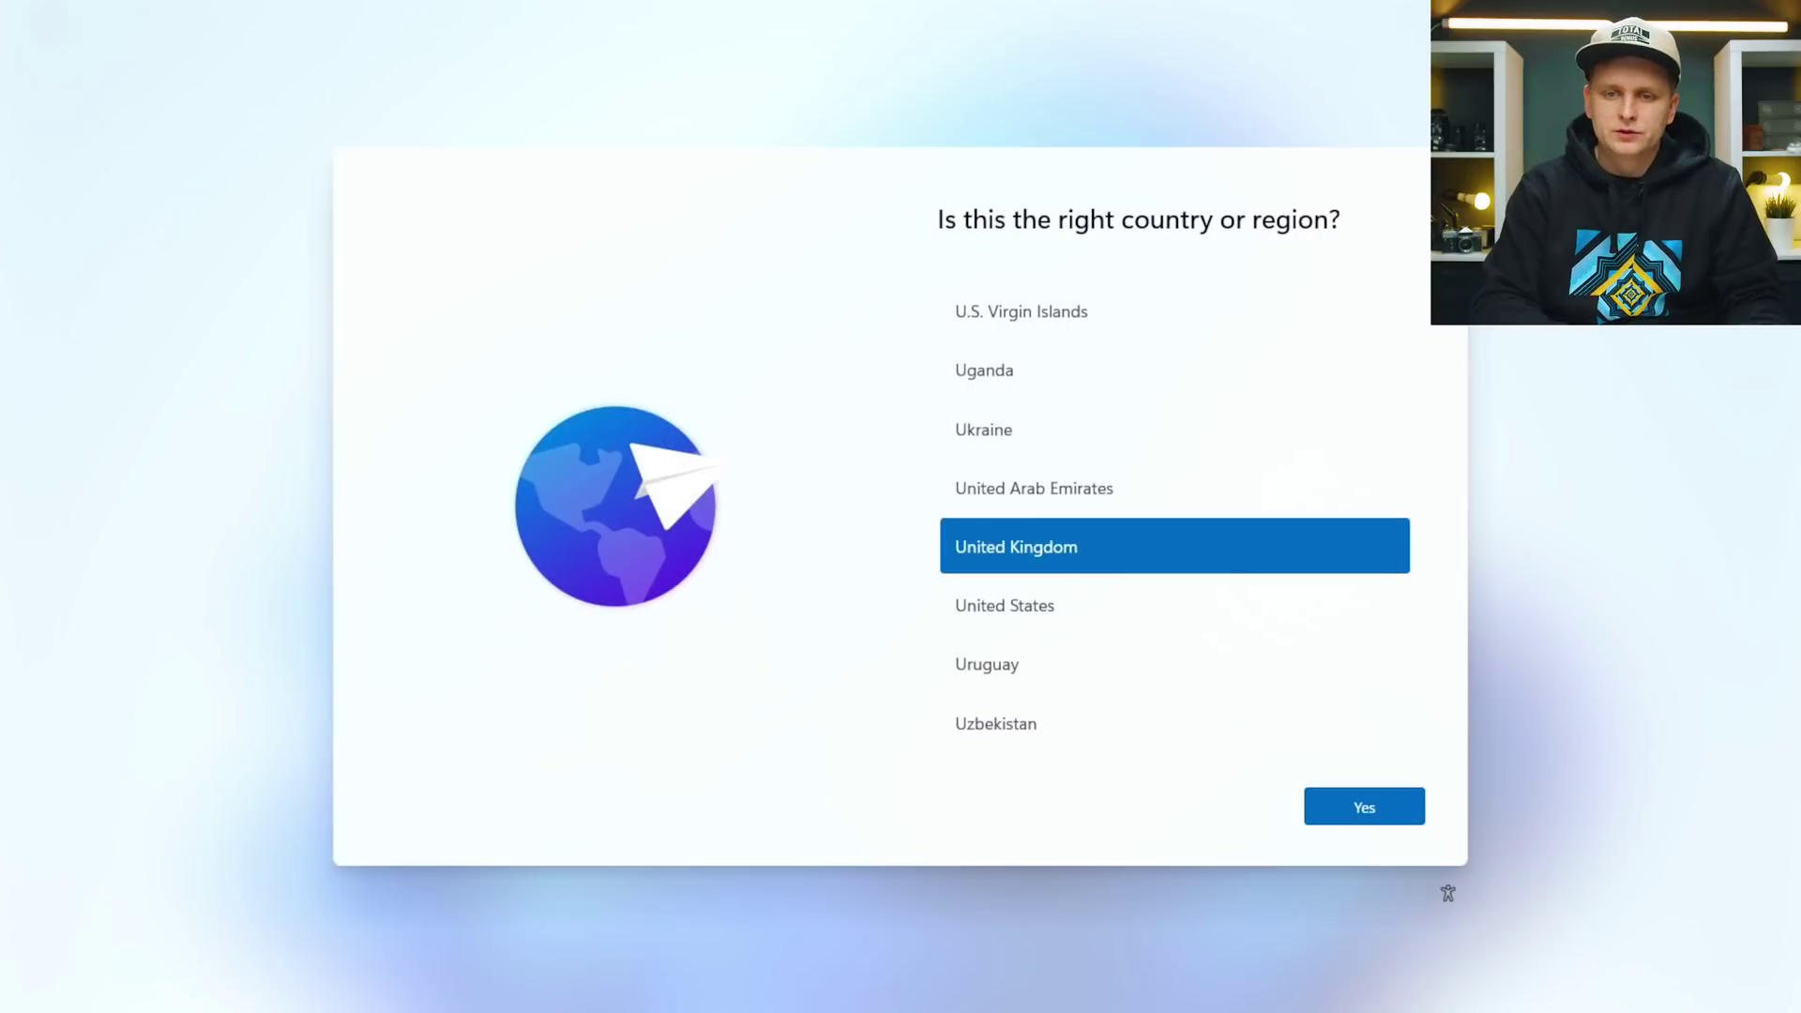
# Keep United Kingdom as the region, skip a second keyboard, and name the PC Z690ProArt.
pyautogui.press('Return')
pyautogui.press('Return')
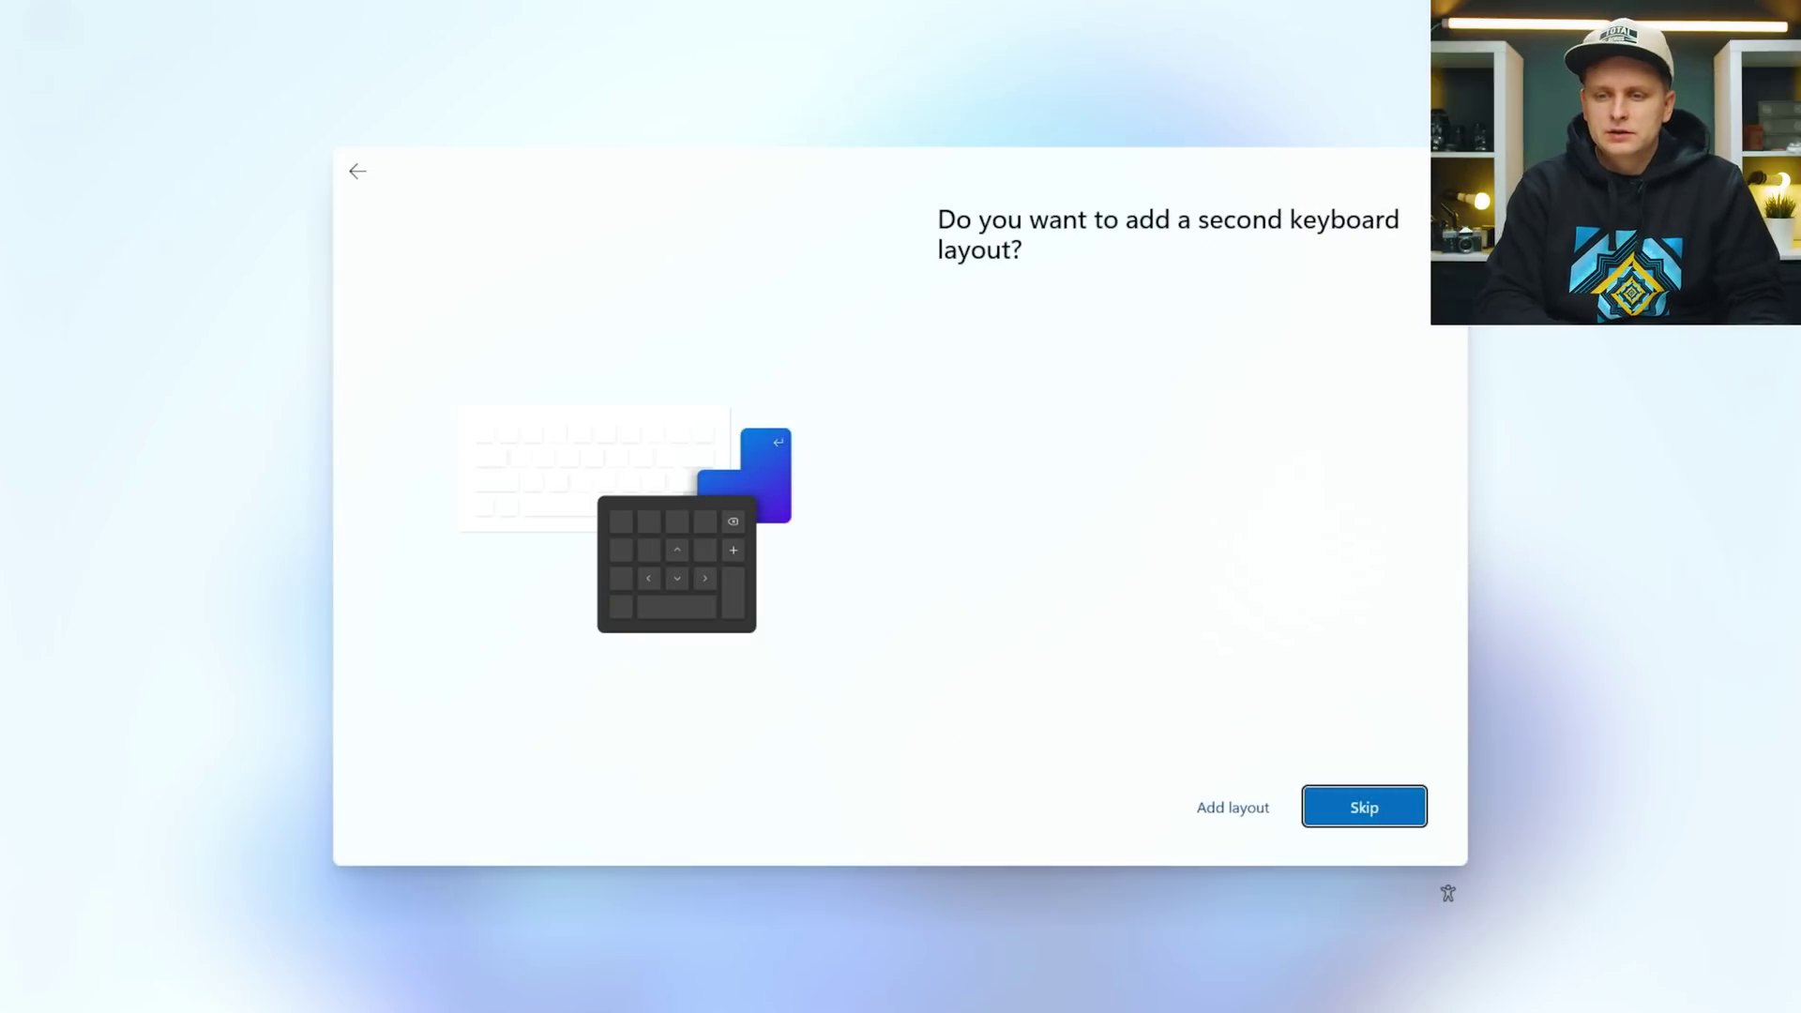
pyautogui.press('Return')
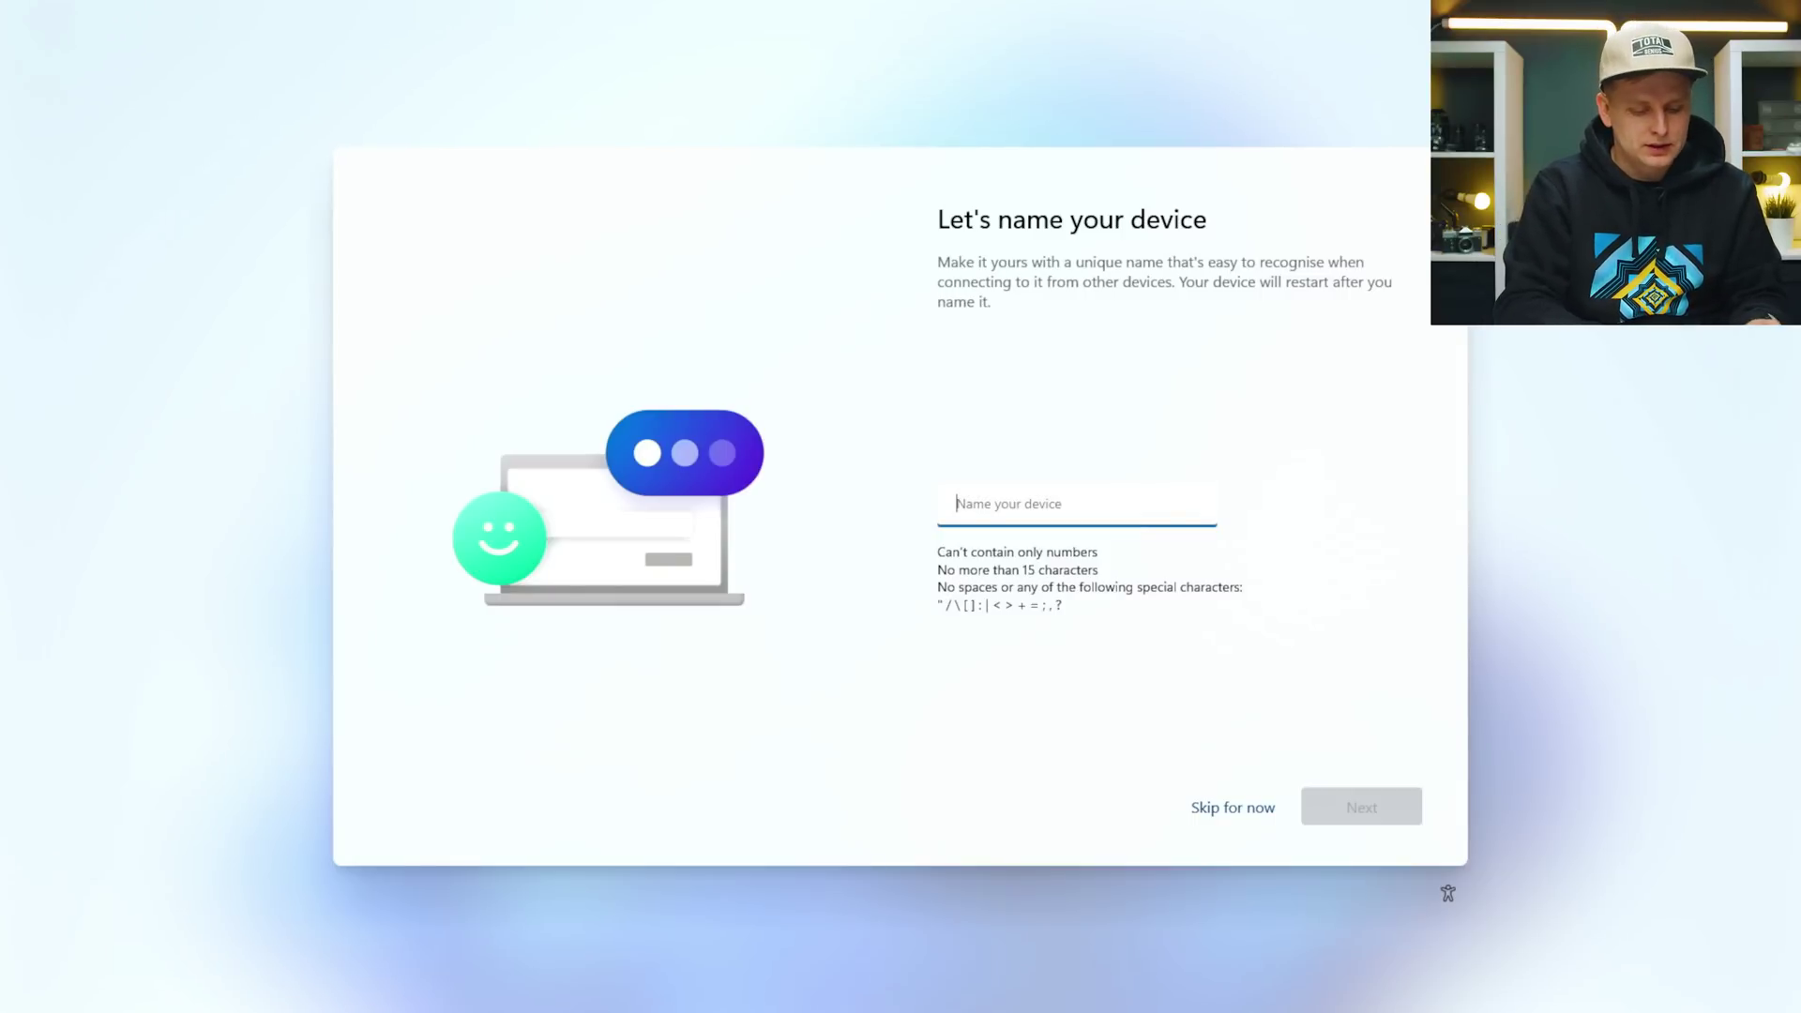
pyautogui.write('Z690 P')
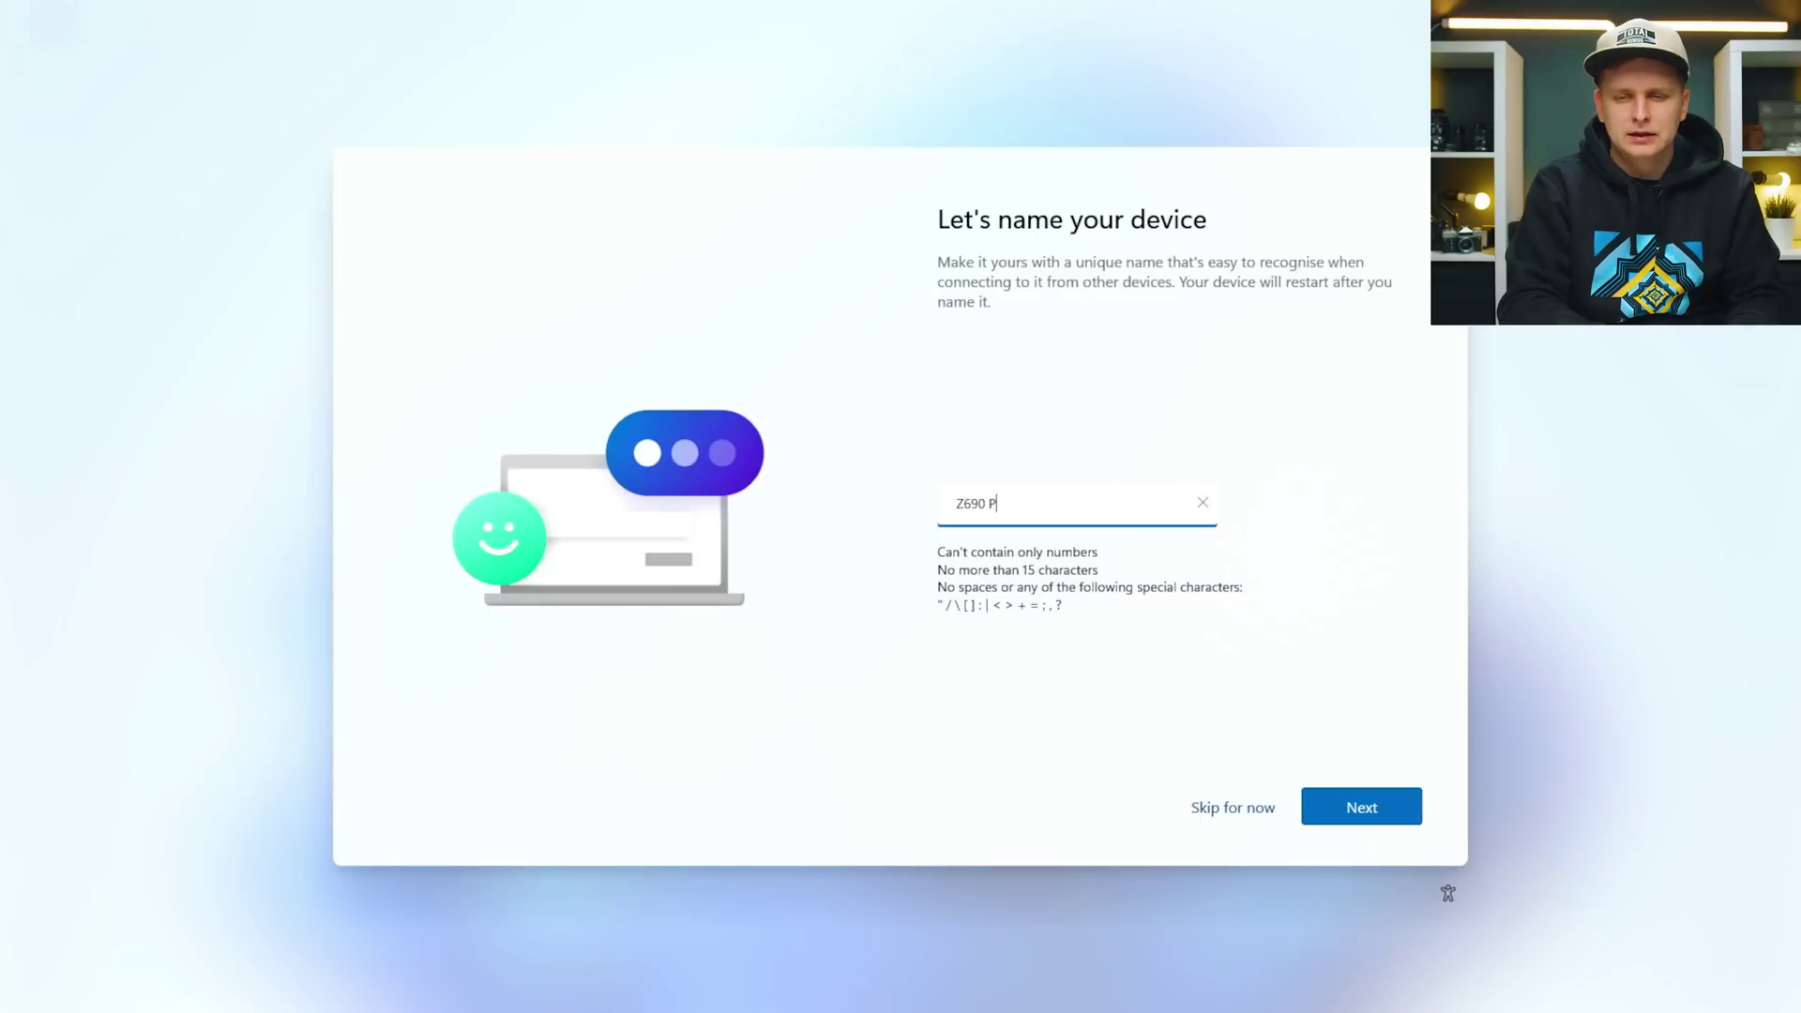
pyautogui.write('roArt')
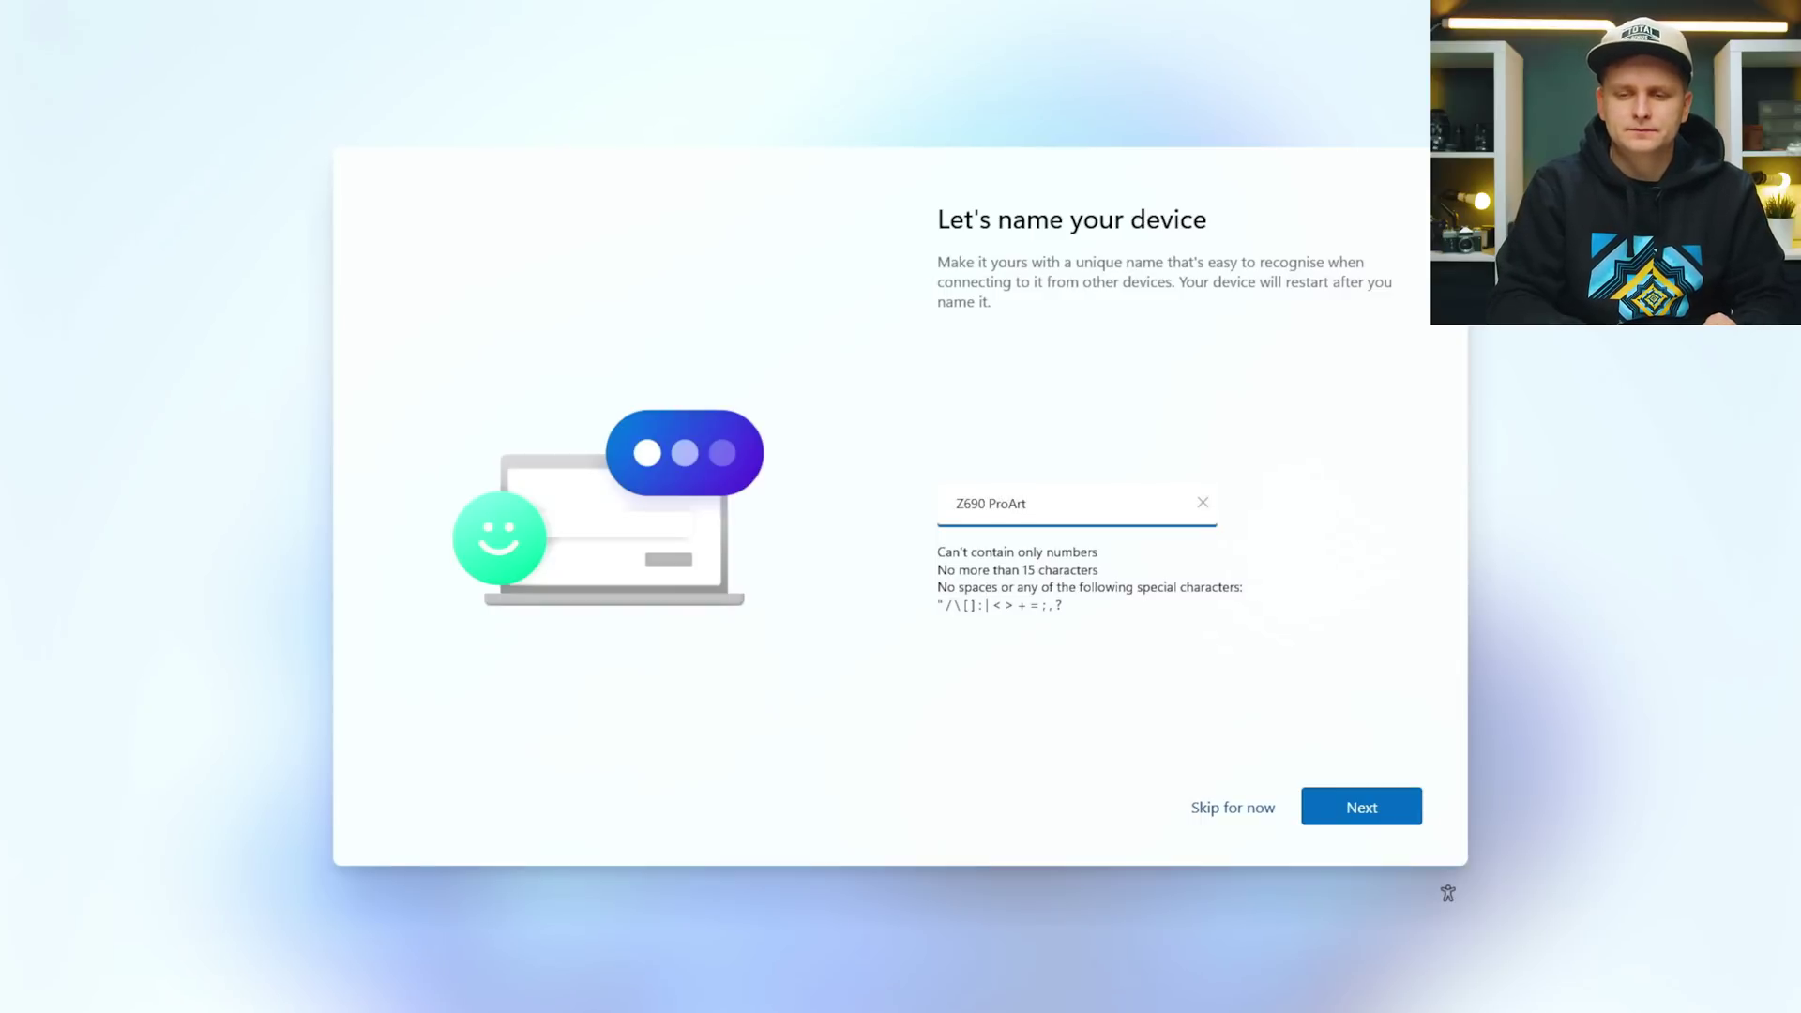
pyautogui.click(989, 504)
pyautogui.press('BackSpace')
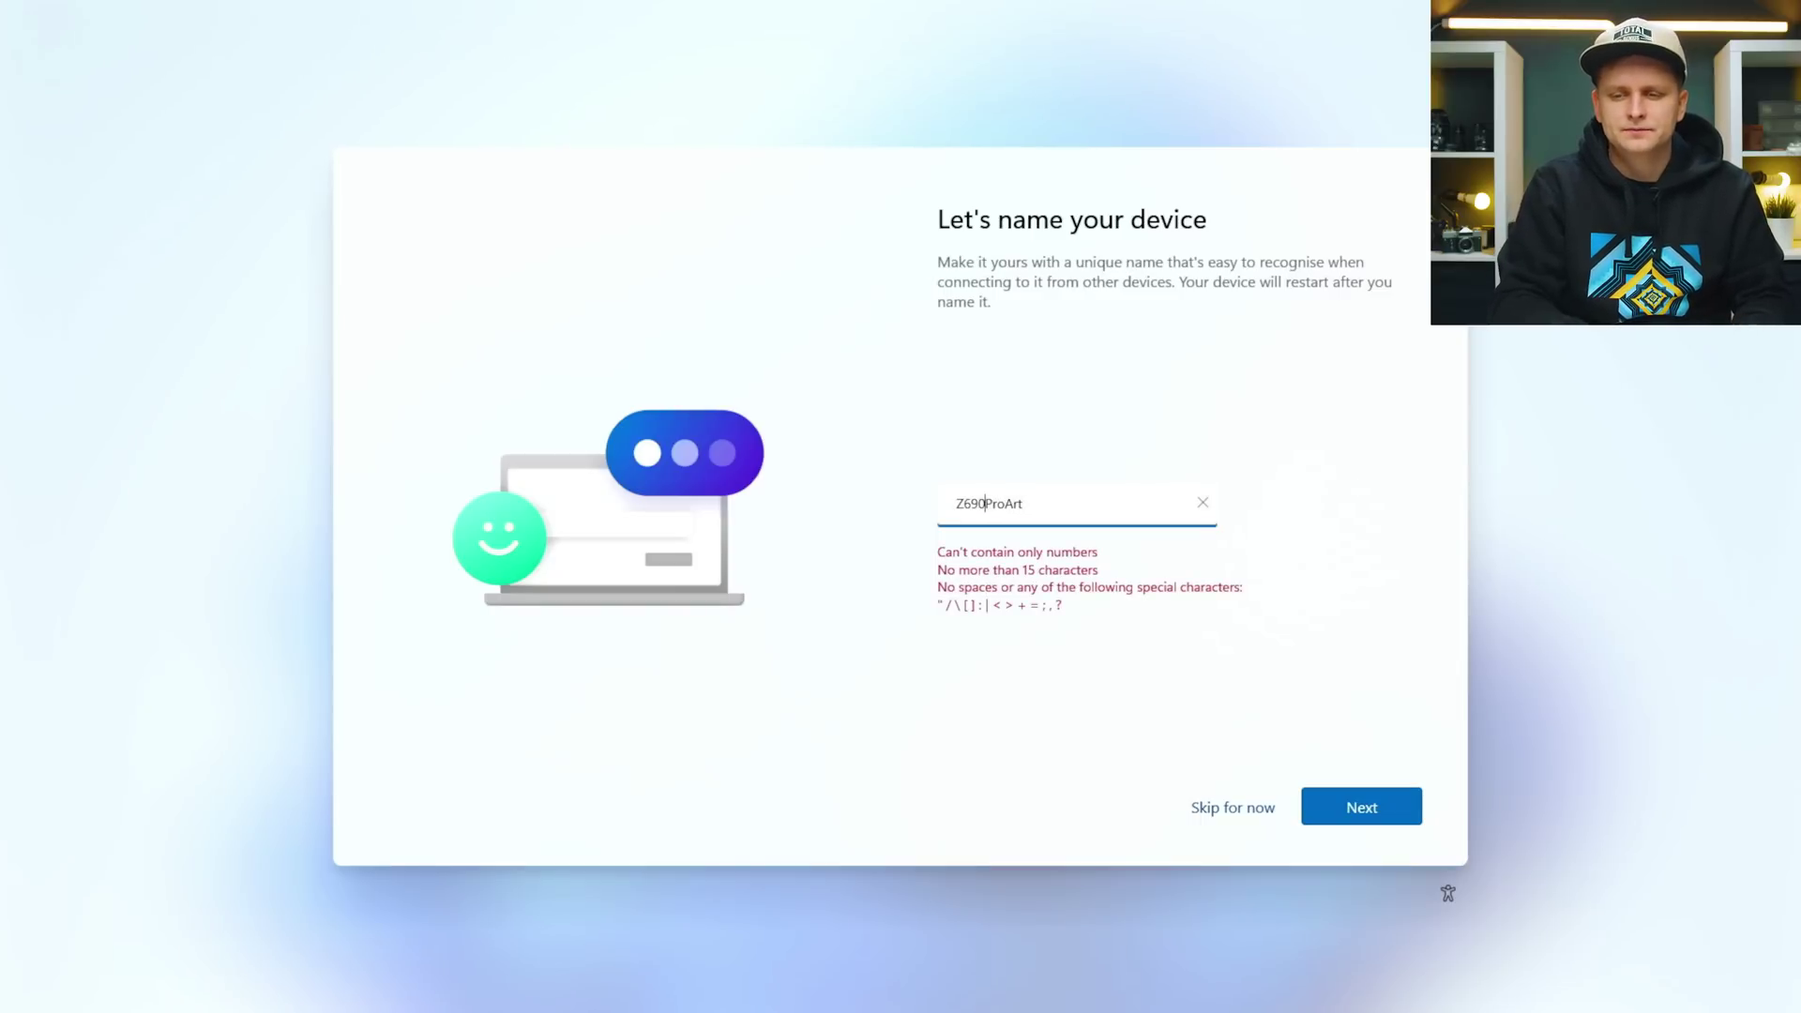
pyautogui.press('Return')
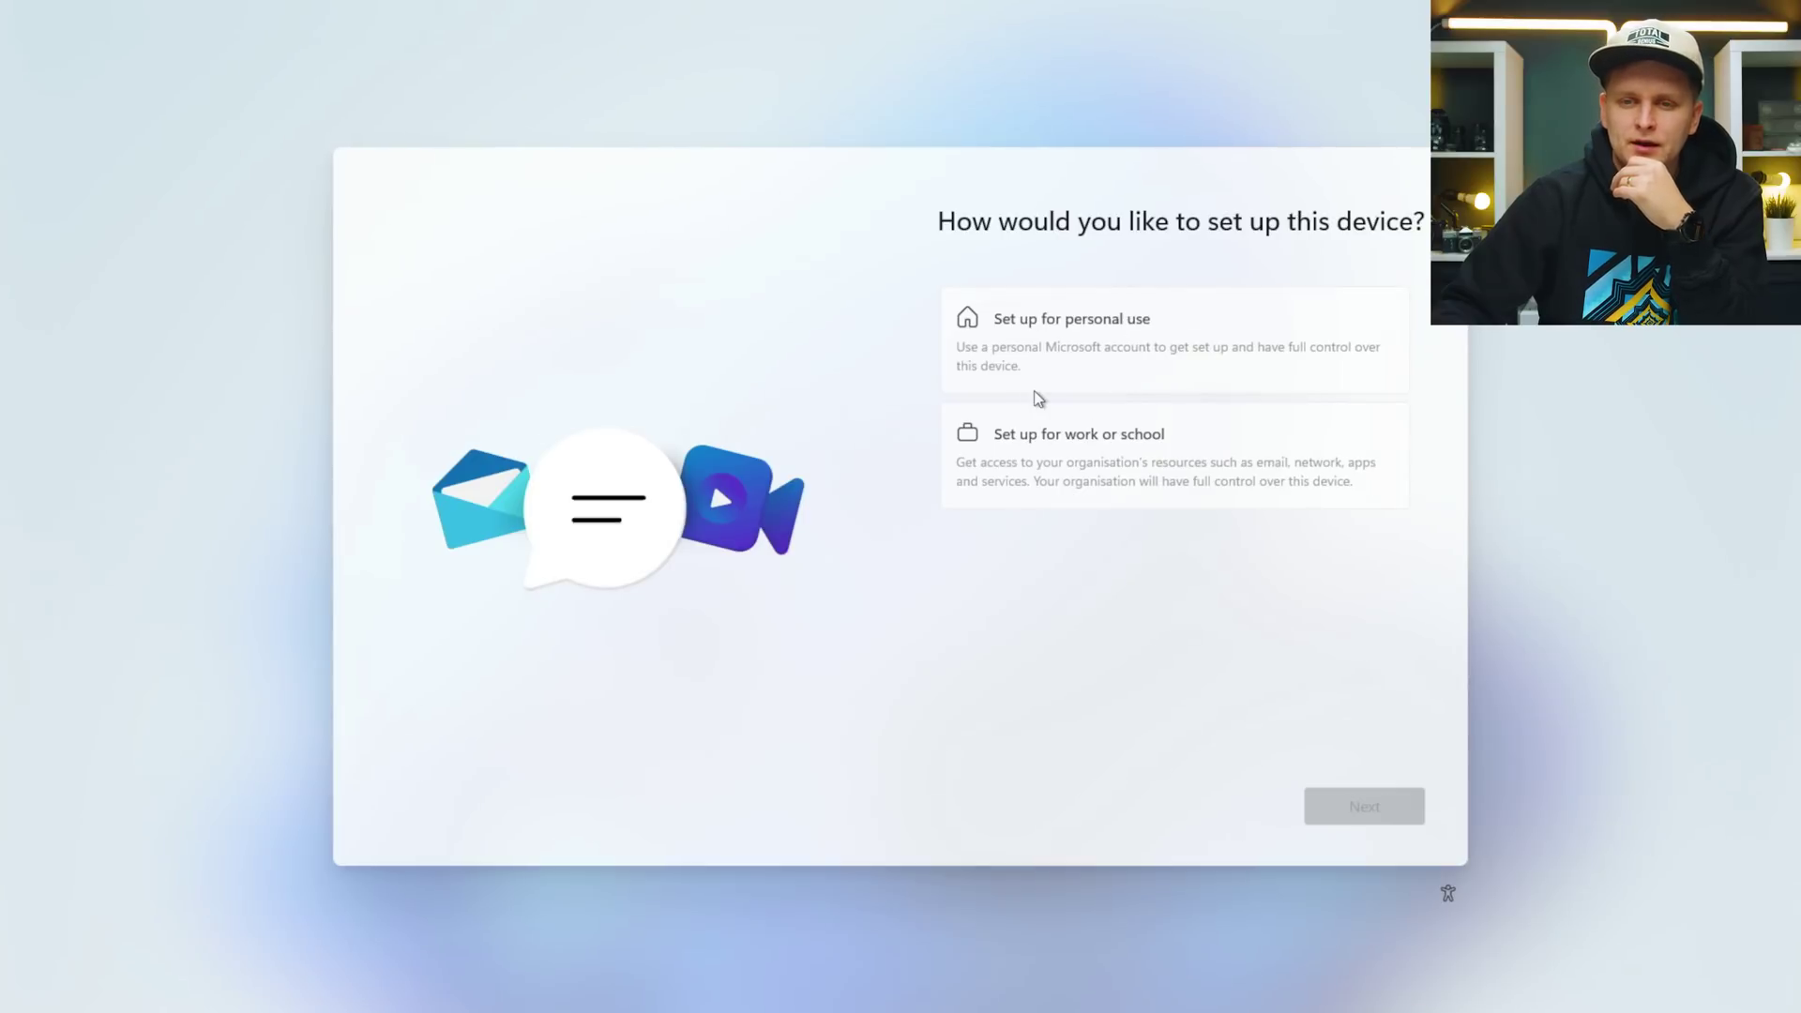
# Choose personal use and skip the Microsoft account in favour of an offline account.
pyautogui.click(1057, 323)
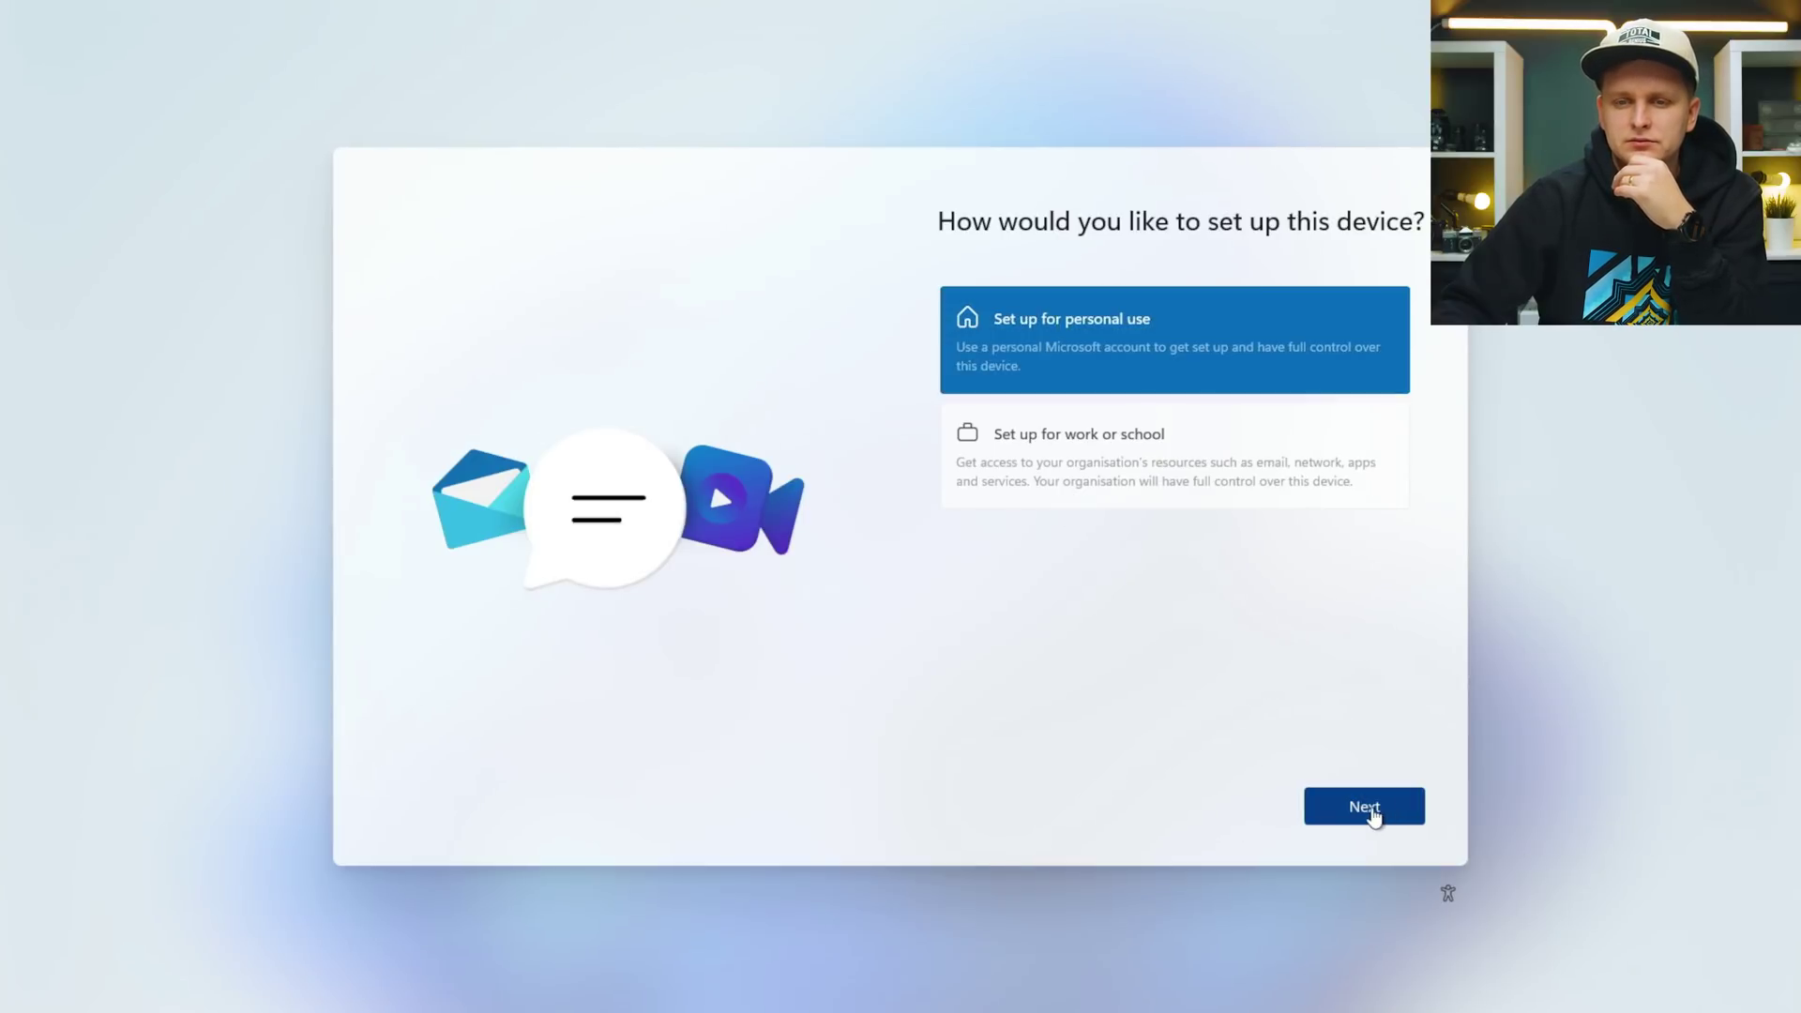
pyautogui.click(1370, 809)
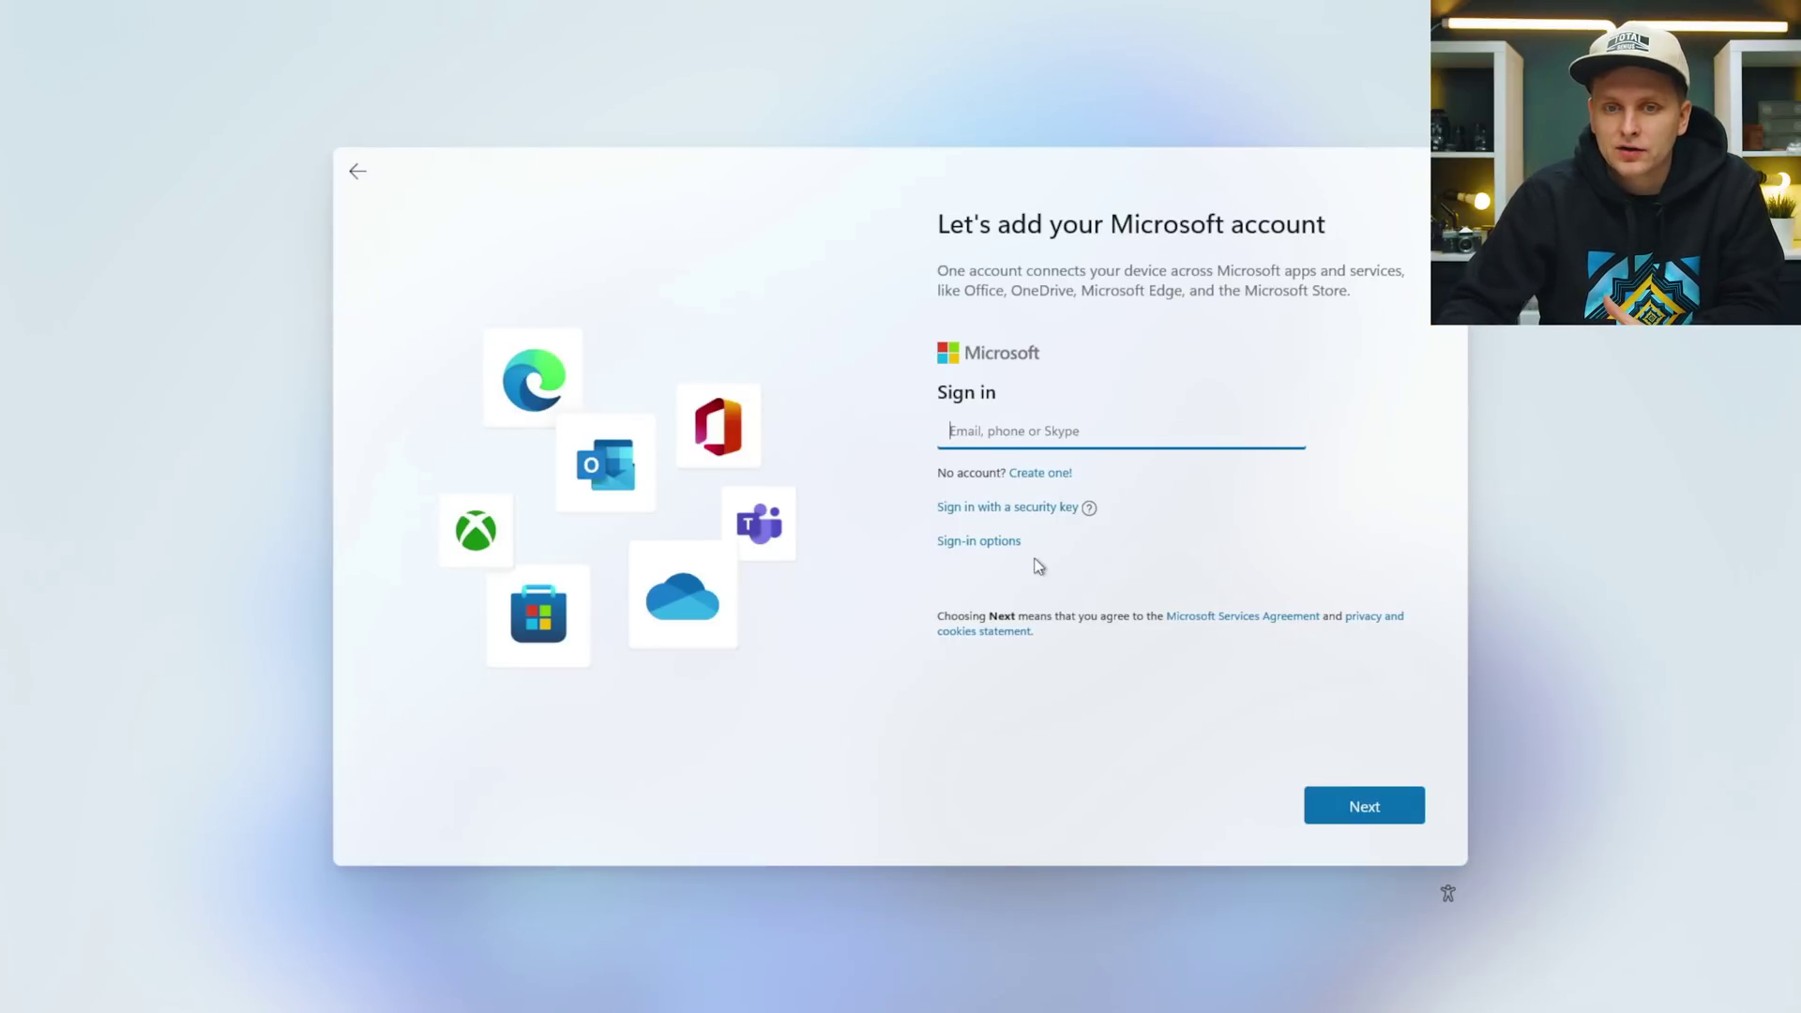
pyautogui.click(981, 546)
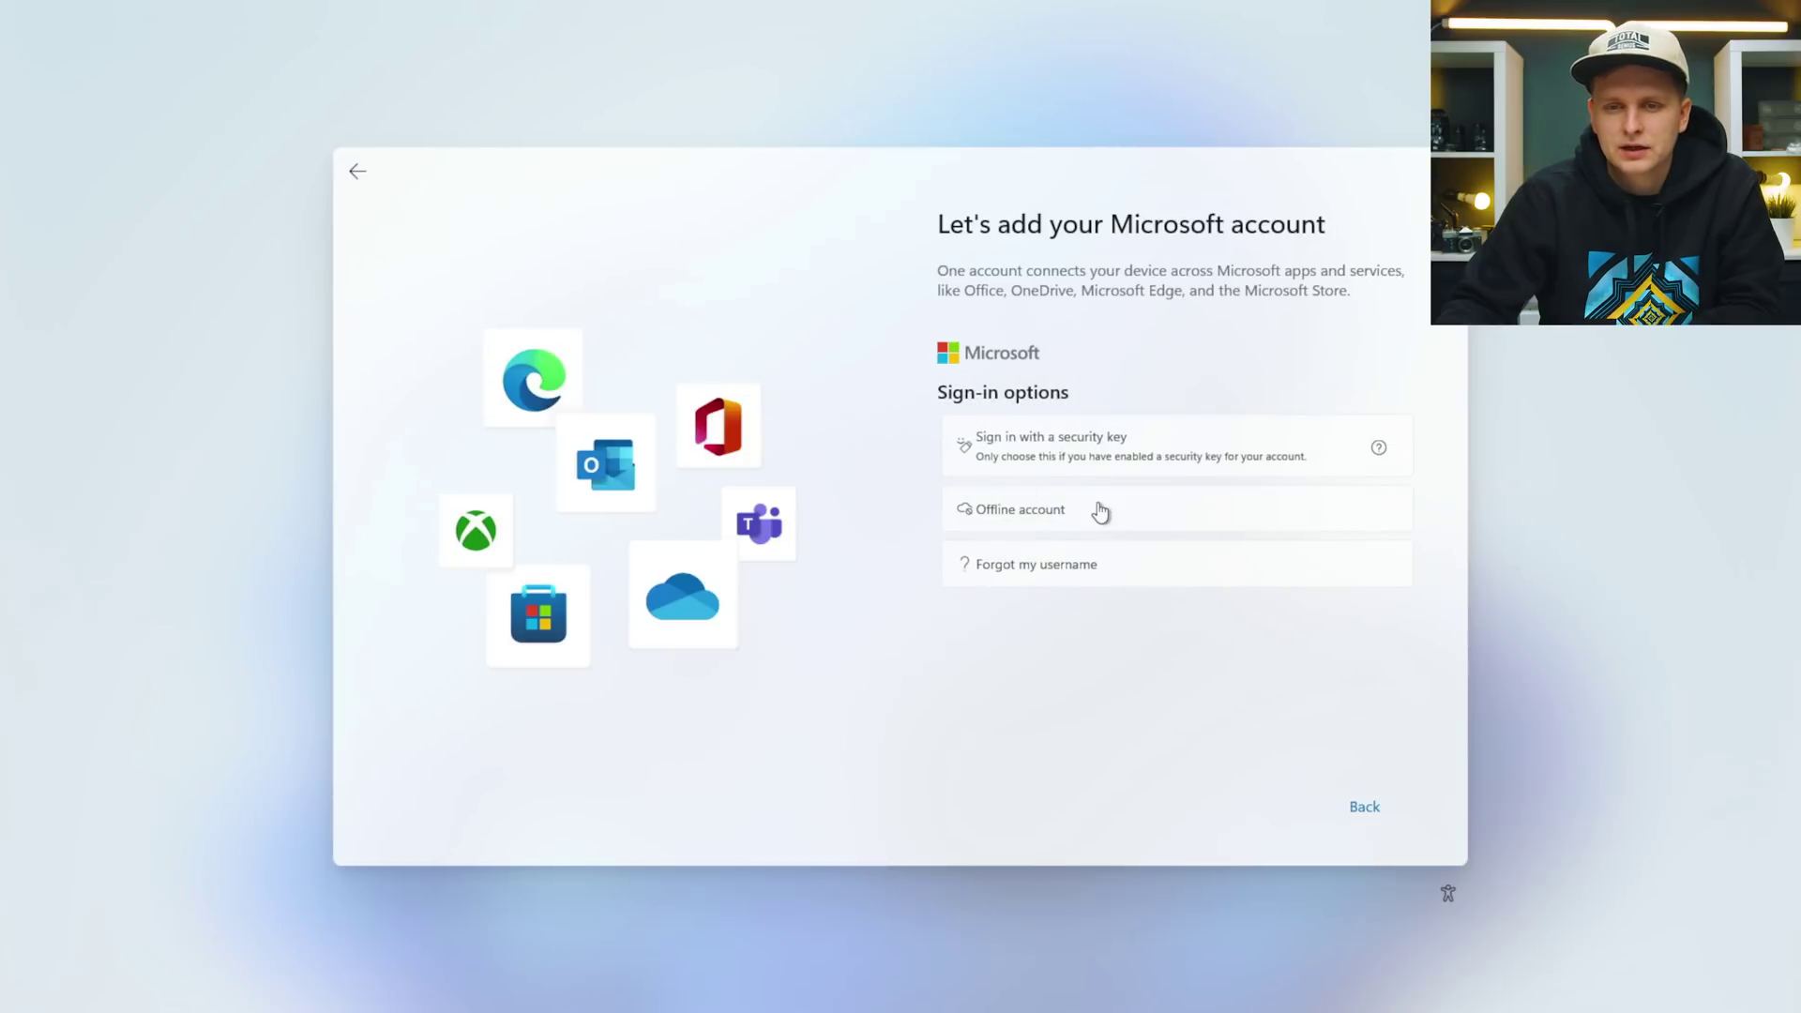
pyautogui.click(1041, 516)
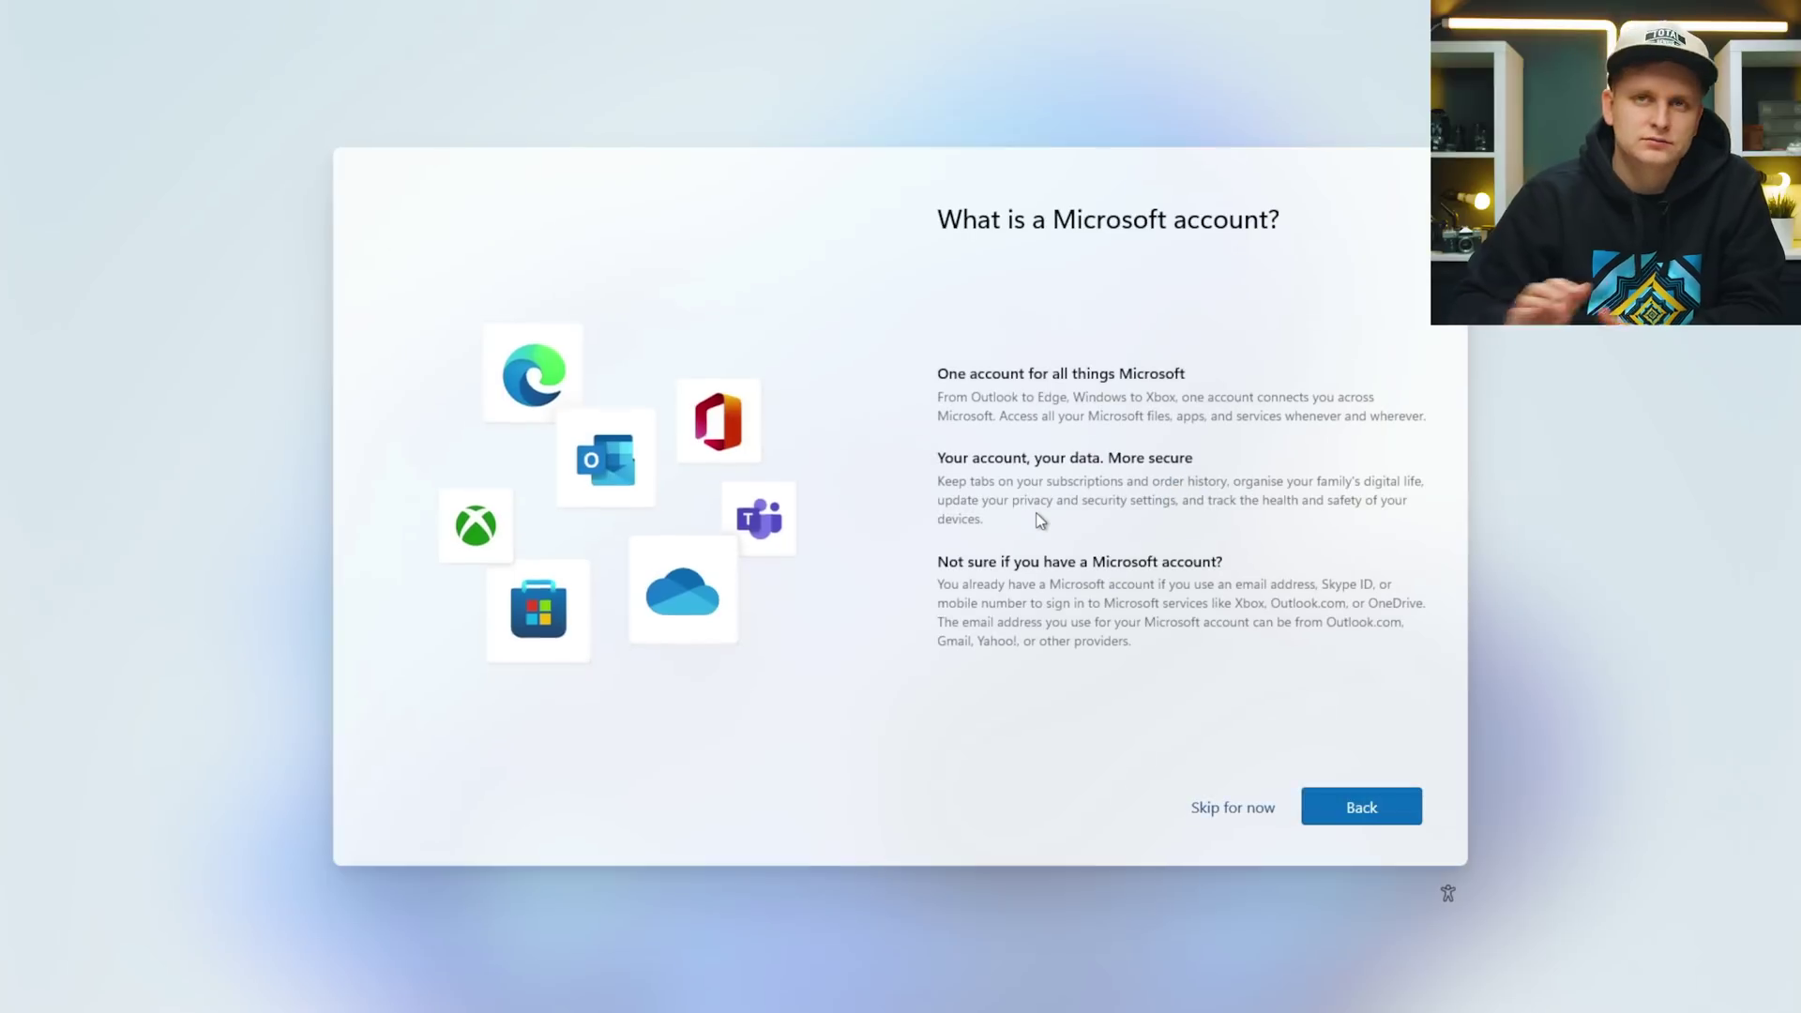
pyautogui.click(1234, 809)
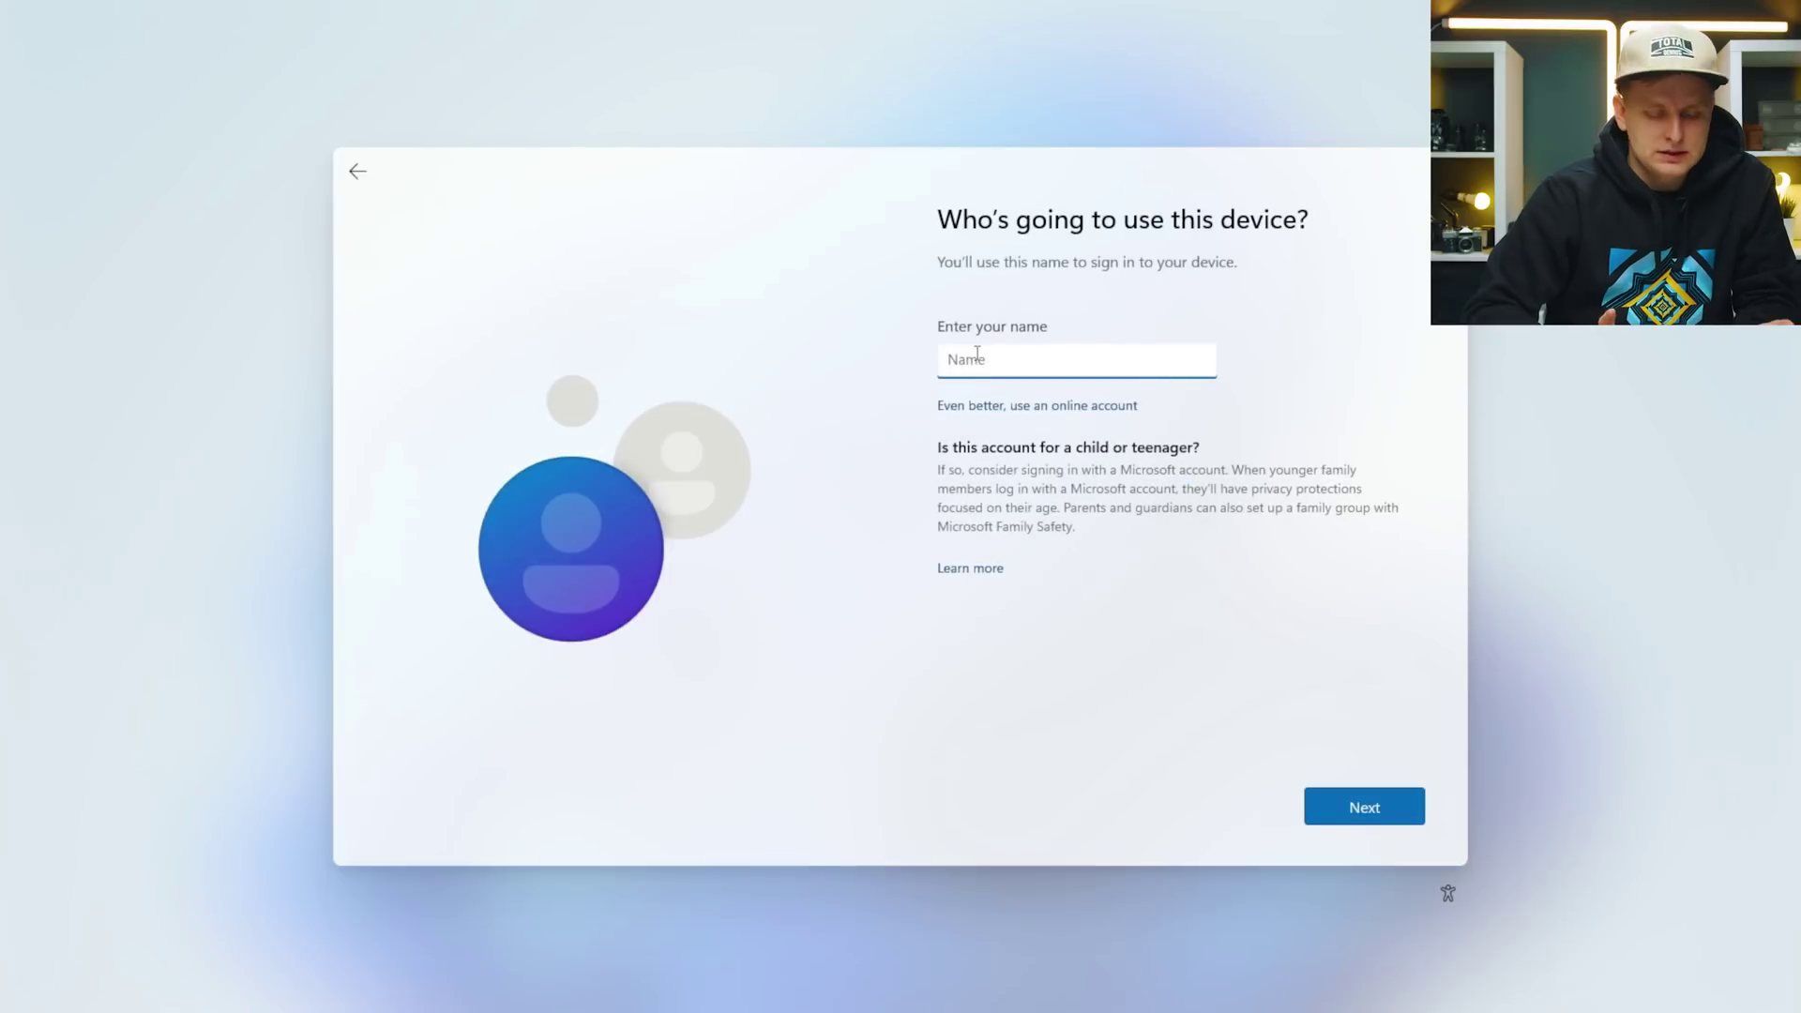
# Enter the local user name Z690 ProArt, then set and confirm the account password.
pyautogui.write('Z690 ProArt')
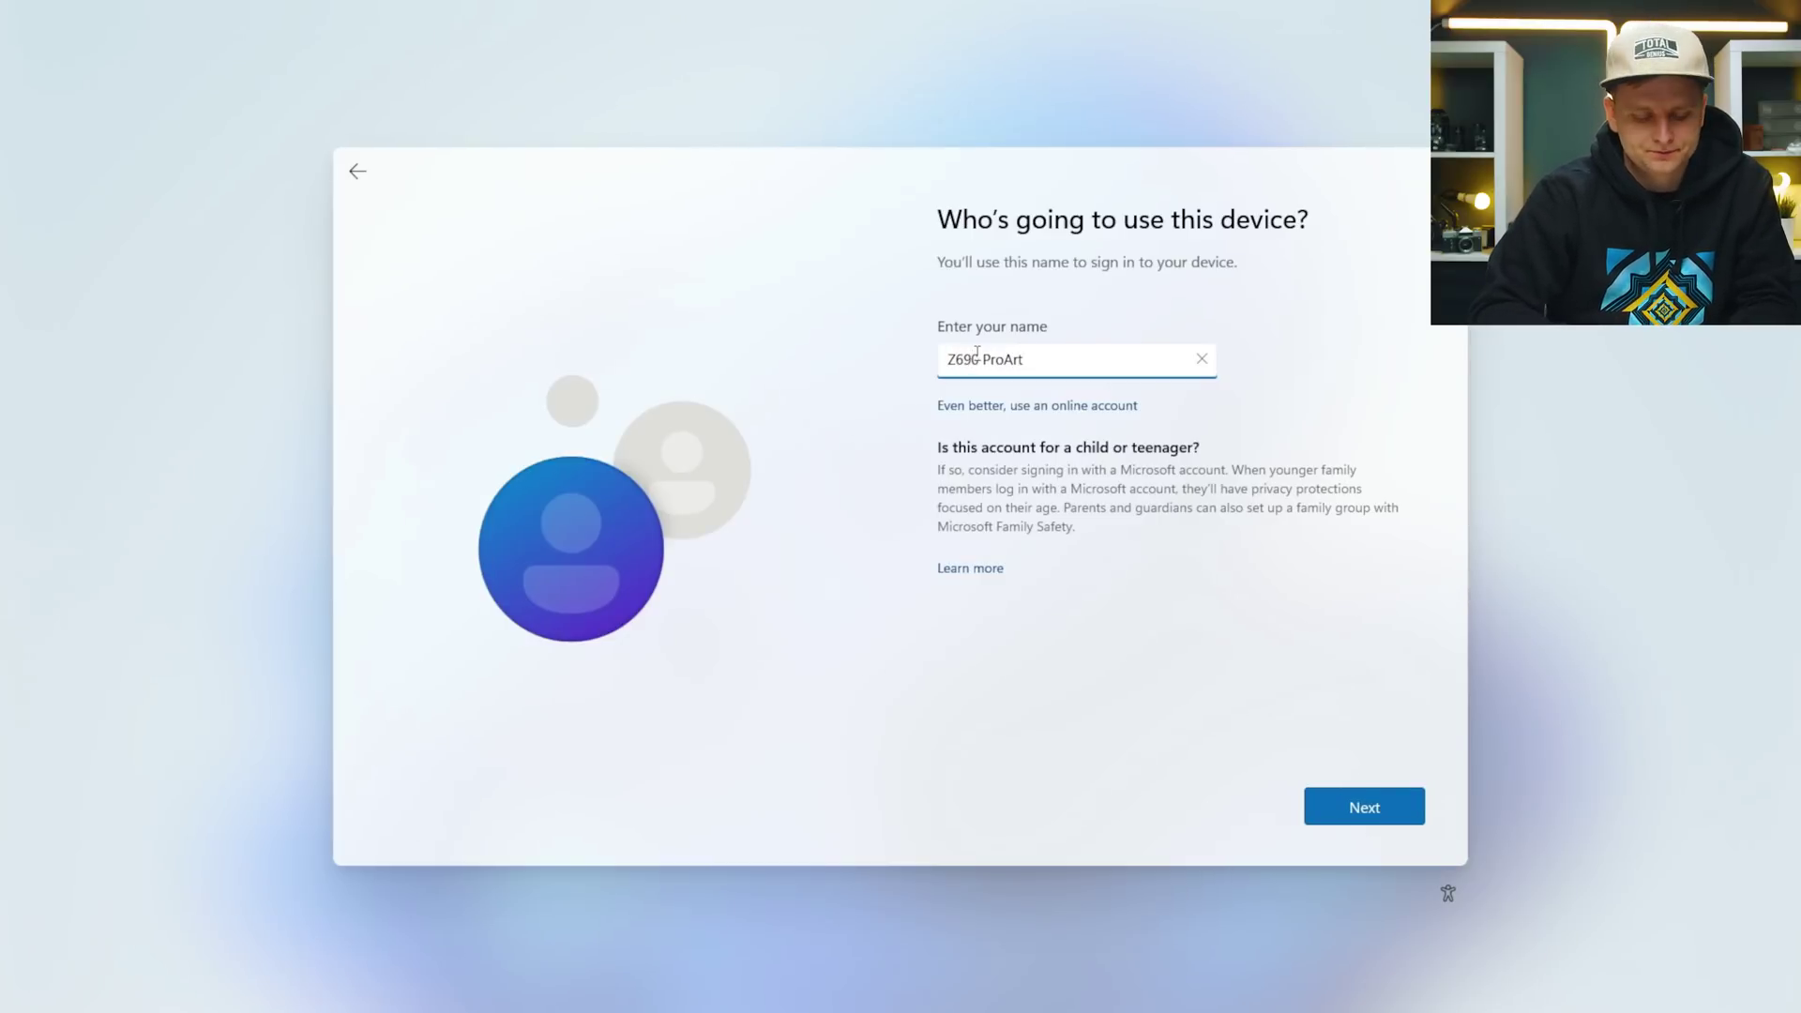
pyautogui.press('Return')
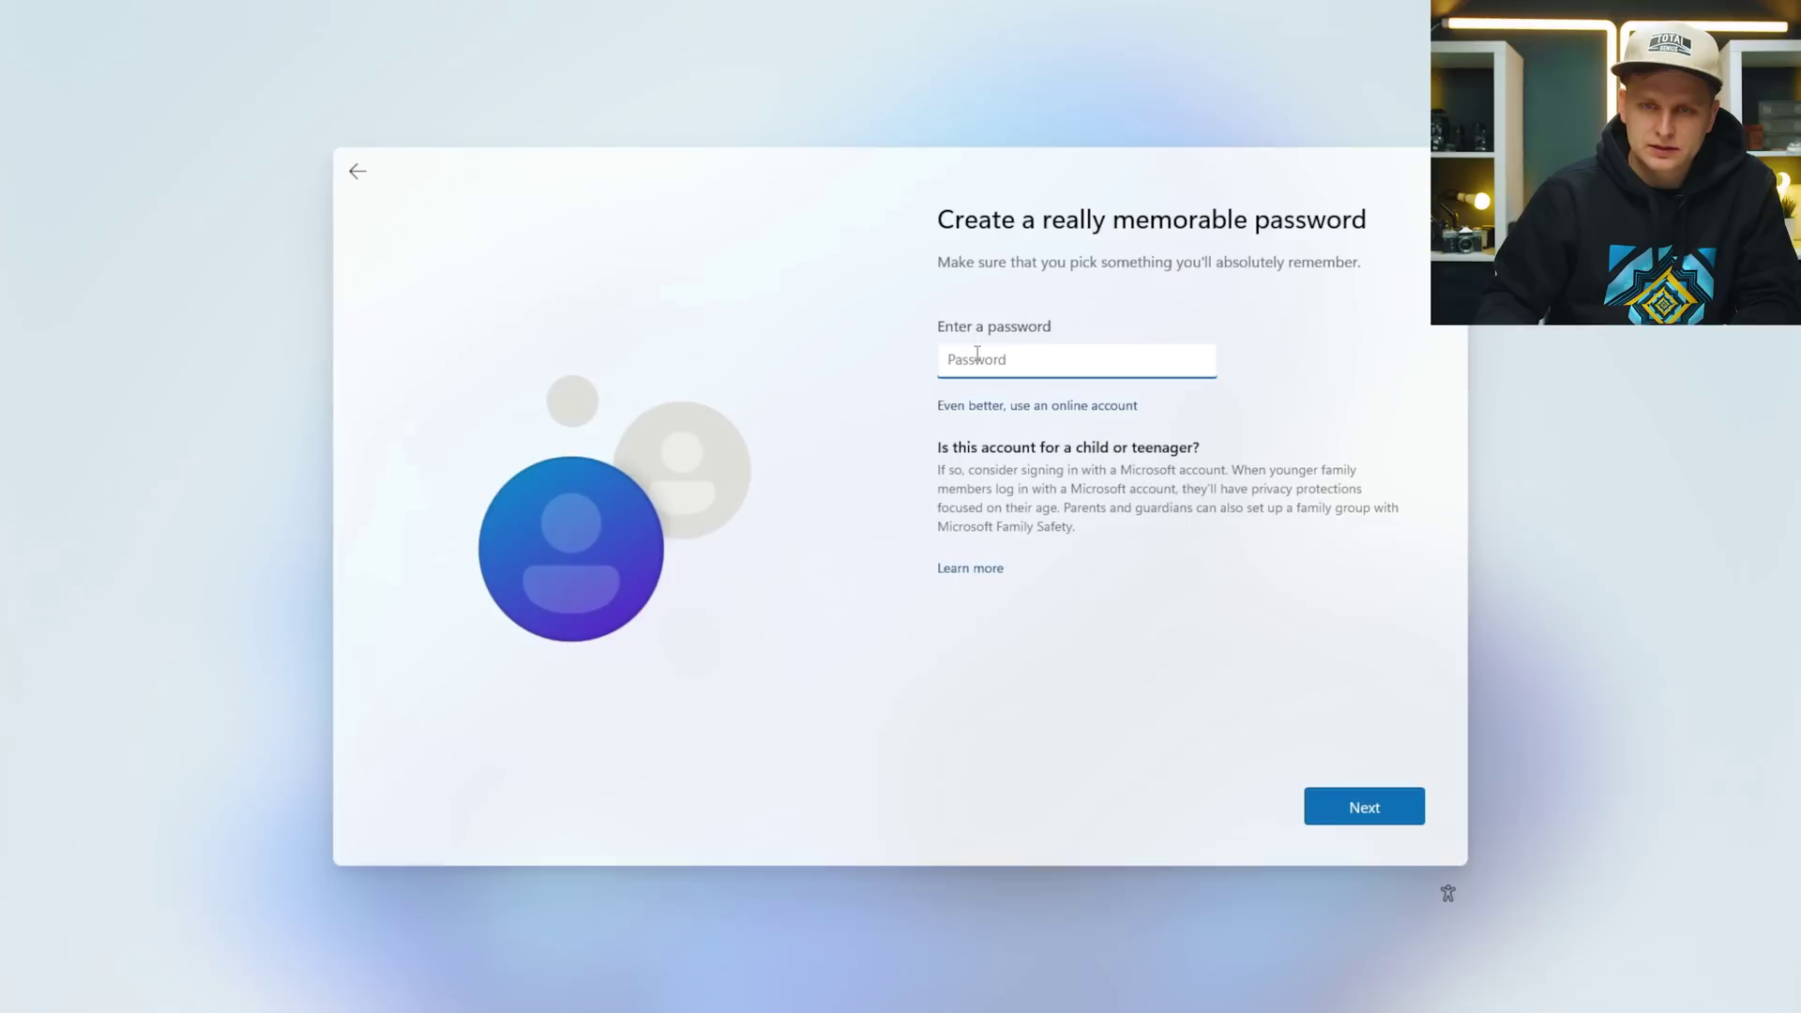
pyautogui.write('1234')
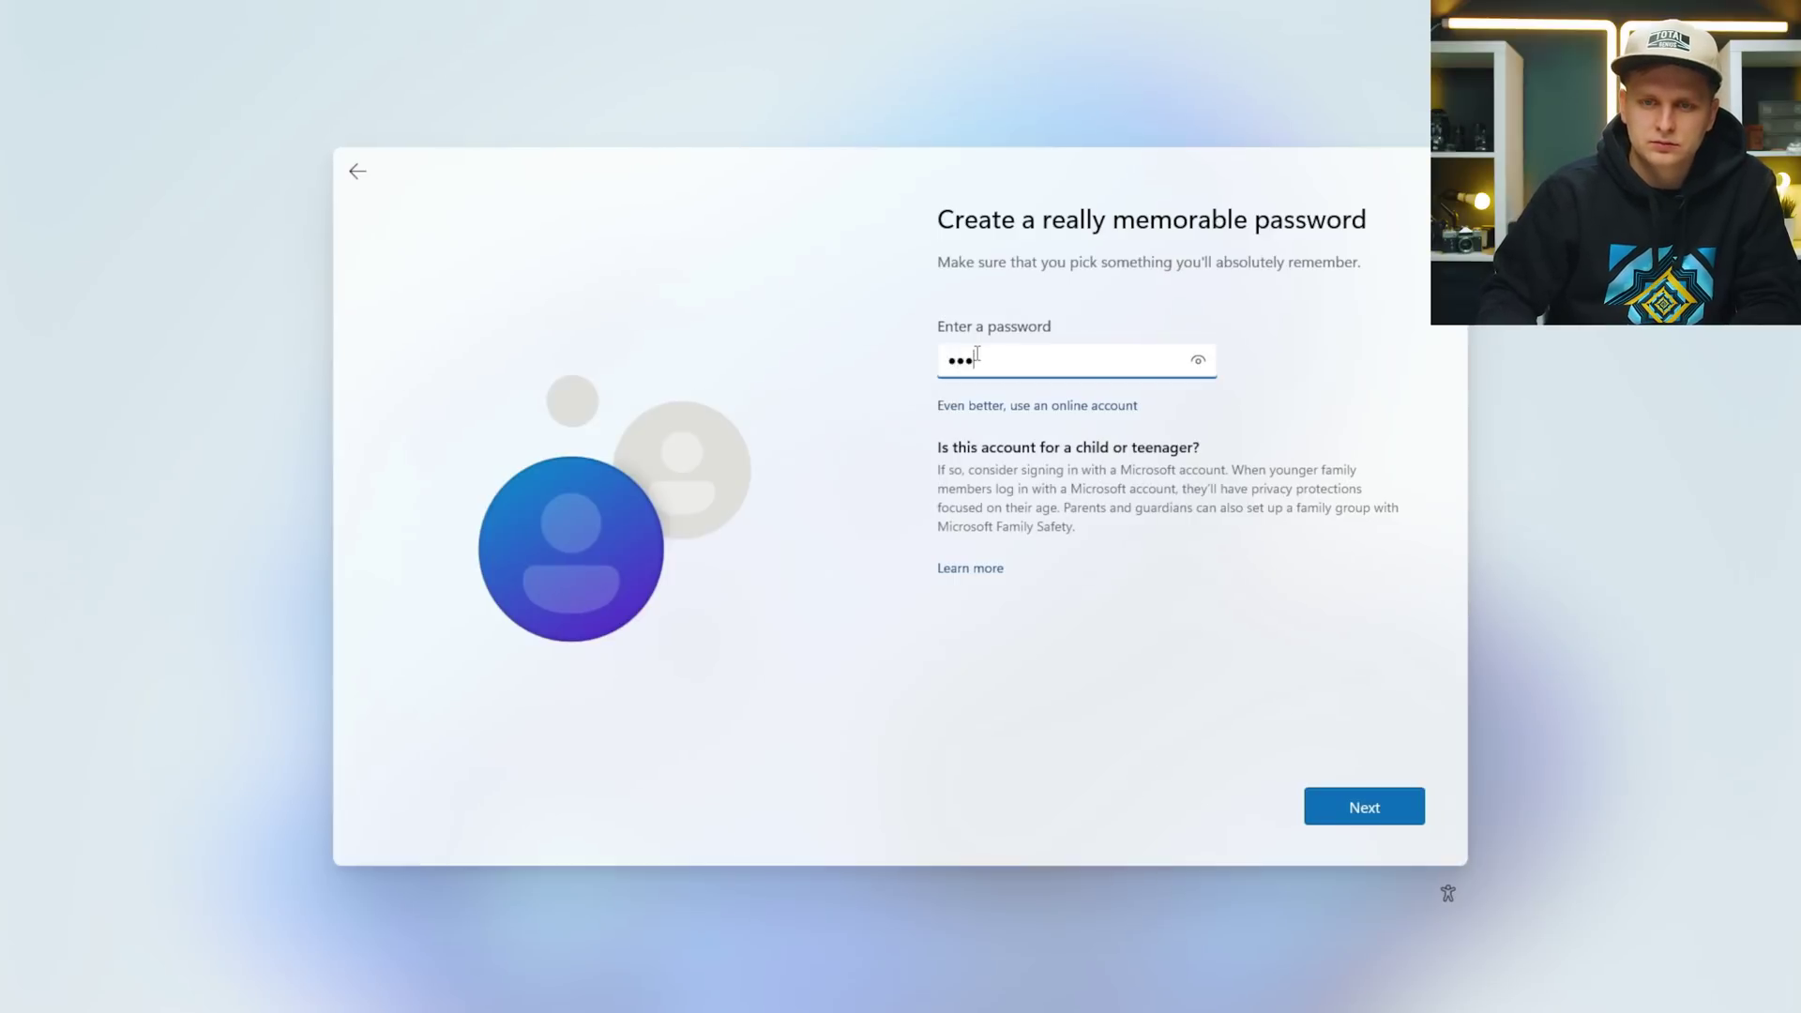
pyautogui.press('Return')
pyautogui.write('1234')
pyautogui.press('Return')
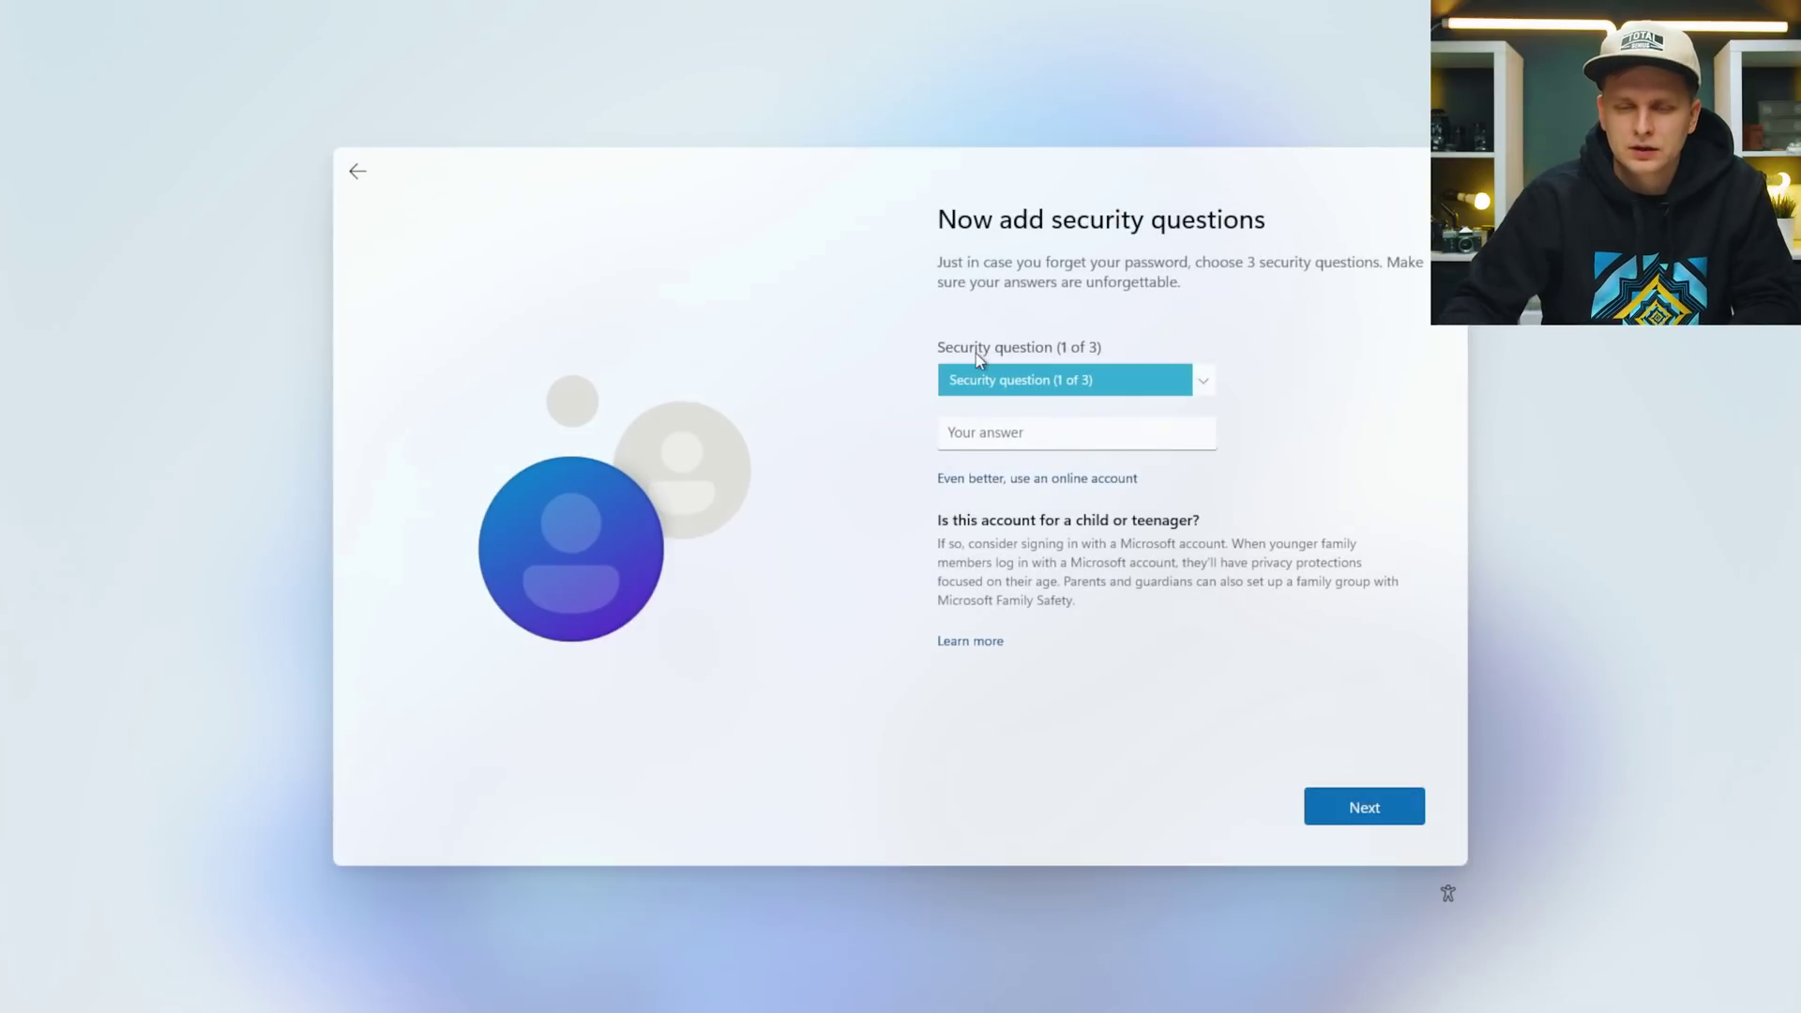
# Pick the first pet's name and birth city security questions and enter the first answer.
pyautogui.click(1032, 376)
pyautogui.click(990, 413)
pyautogui.click(985, 375)
pyautogui.click(986, 354)
pyautogui.click(950, 434)
pyautogui.write('1234')
pyautogui.press('Return')
pyautogui.click(982, 380)
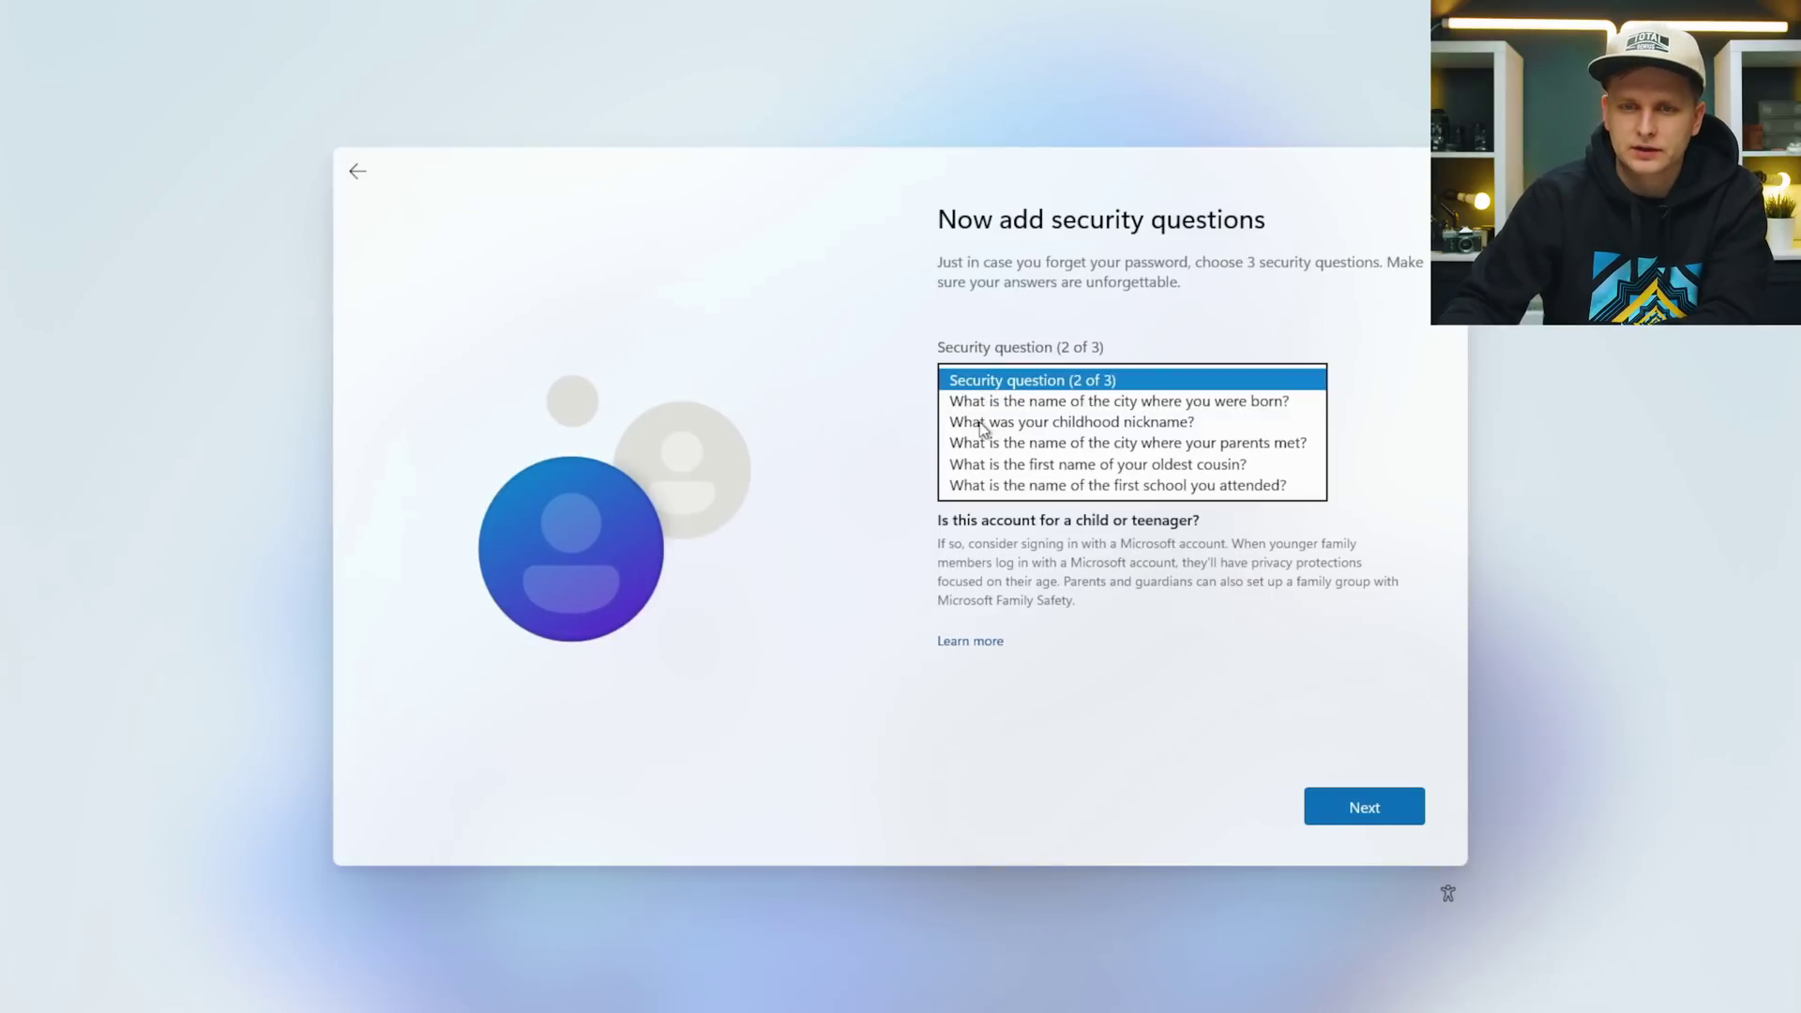
pyautogui.click(986, 401)
pyautogui.click(986, 378)
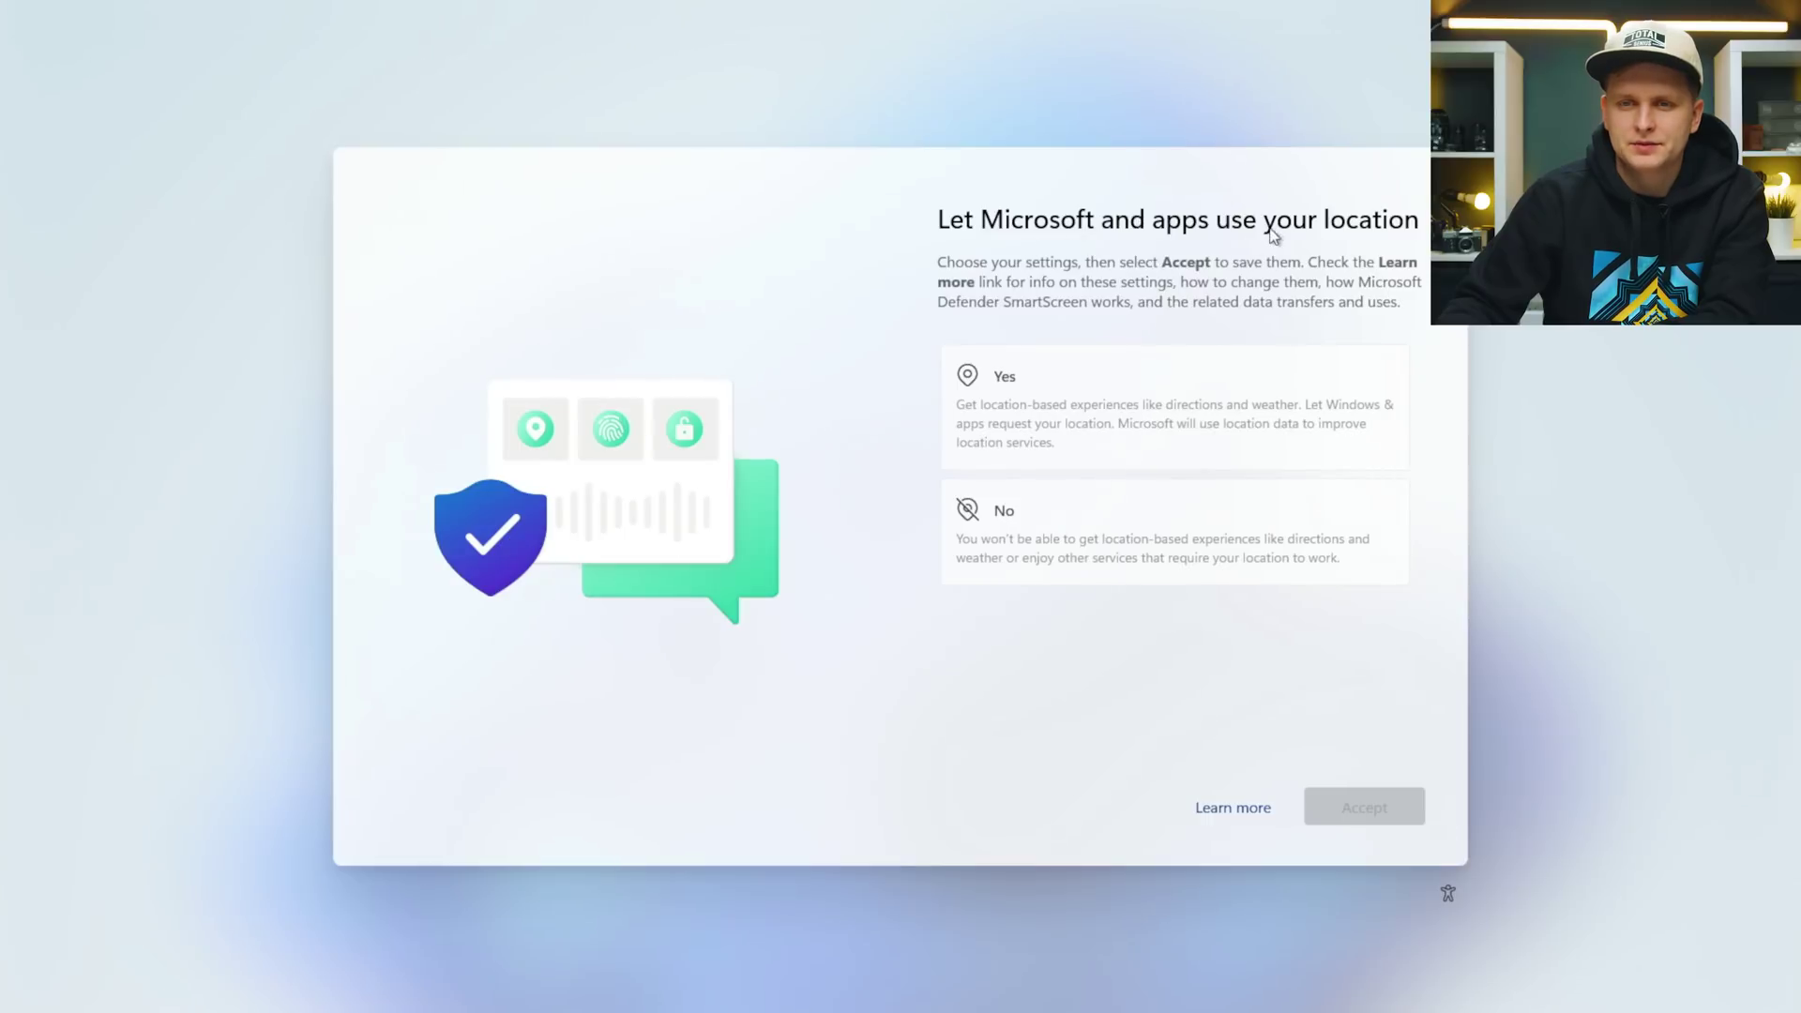
# Decline location, Find my device, inking, tailored experiences and advertising ID; send required diagnostics only.
pyautogui.click(1053, 540)
pyautogui.click(1385, 809)
pyautogui.click(1306, 554)
pyautogui.click(1344, 820)
pyautogui.click(1197, 688)
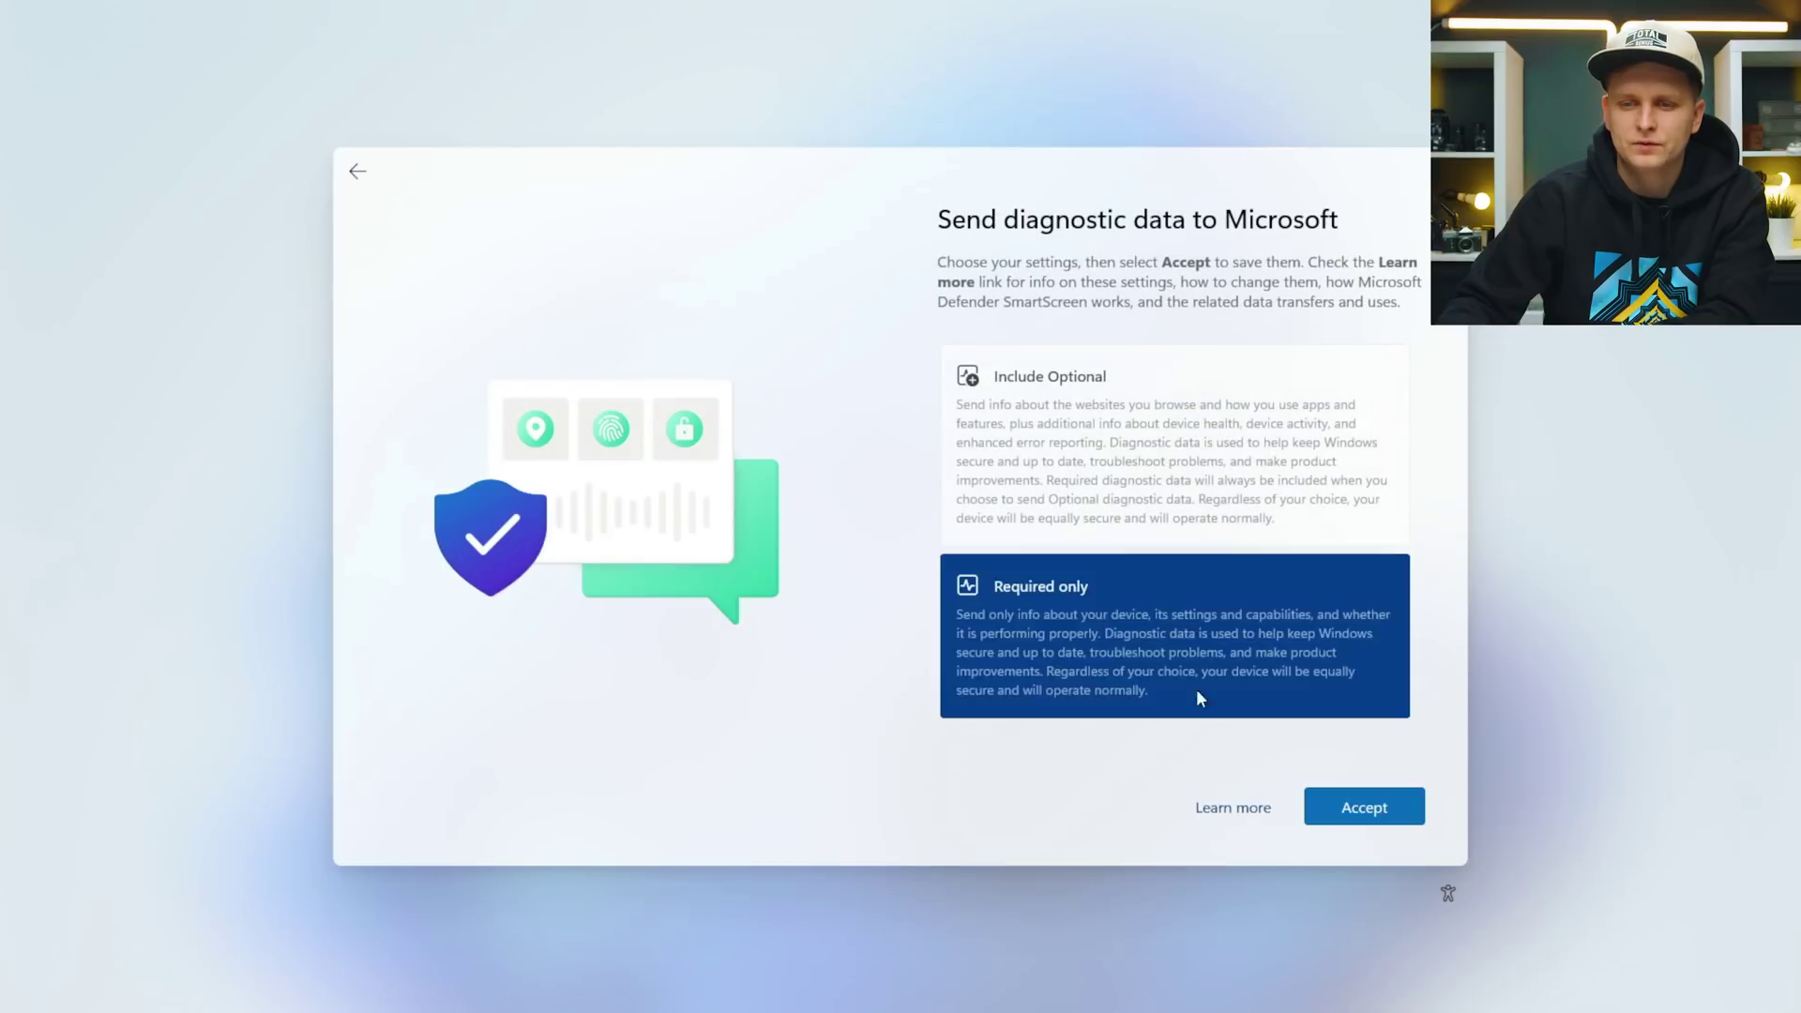
pyautogui.click(1365, 808)
pyautogui.click(1156, 560)
pyautogui.click(1351, 803)
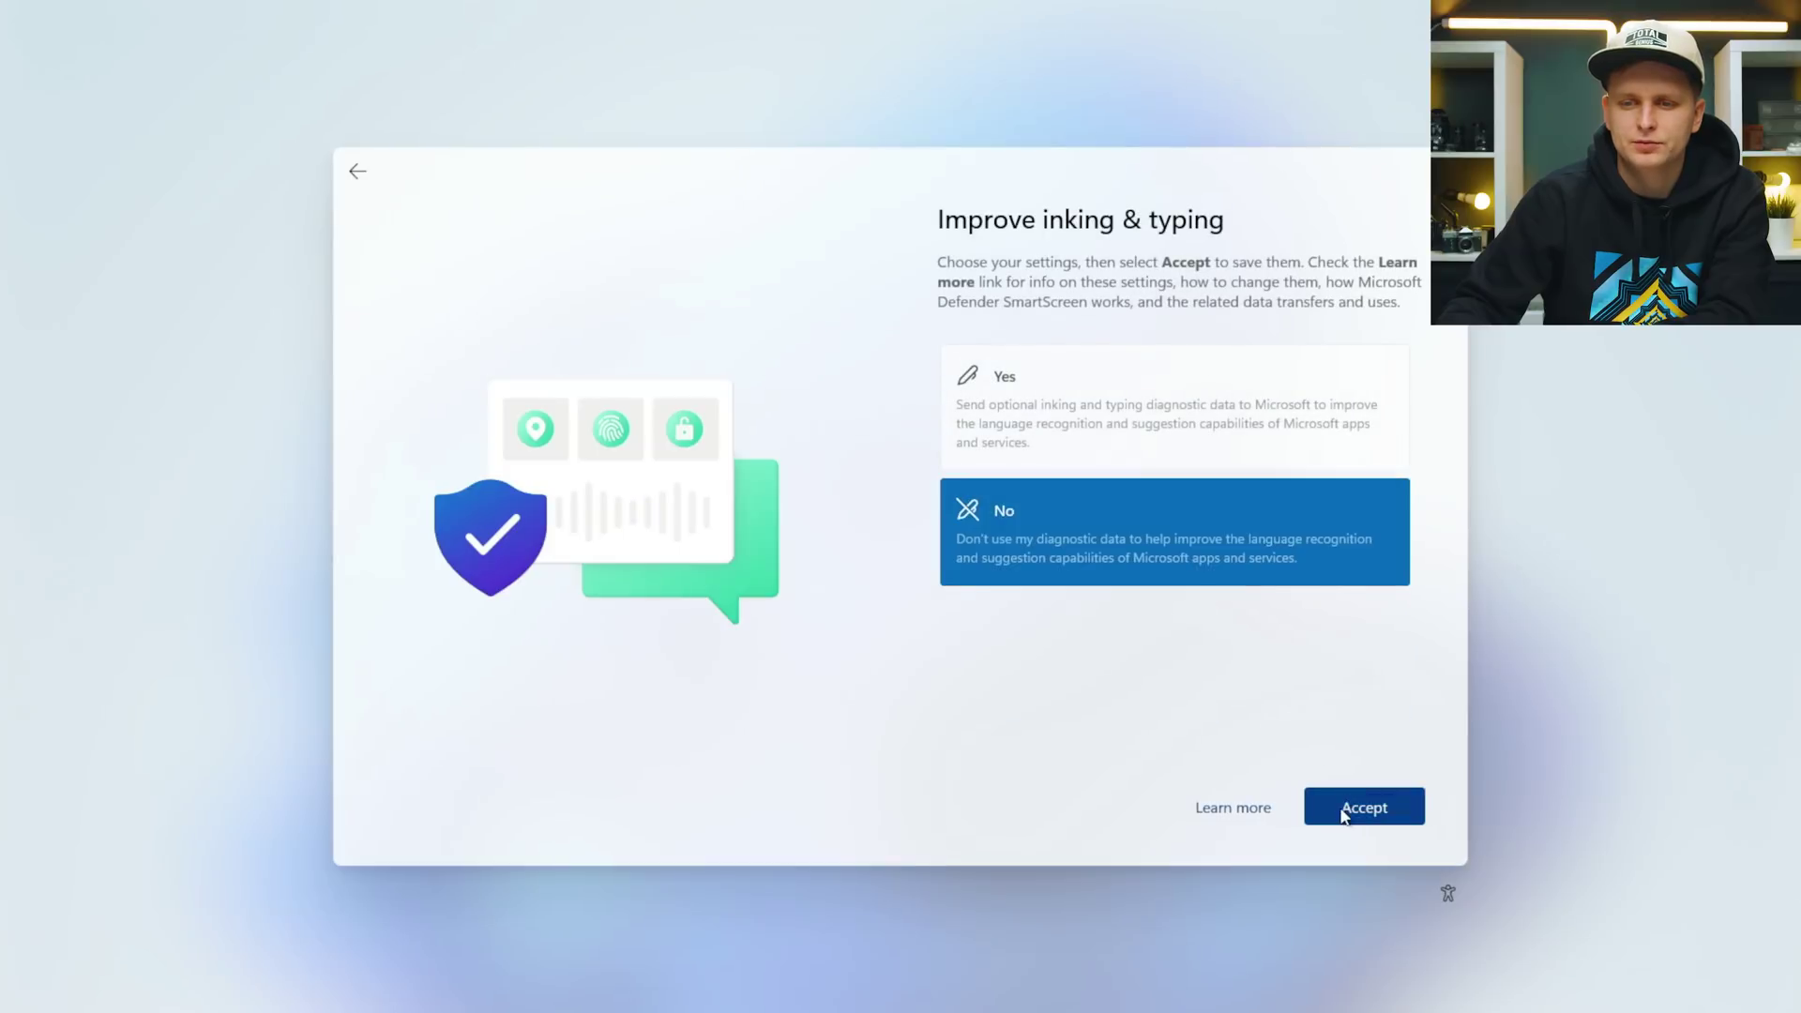
pyautogui.click(1135, 607)
pyautogui.click(1351, 809)
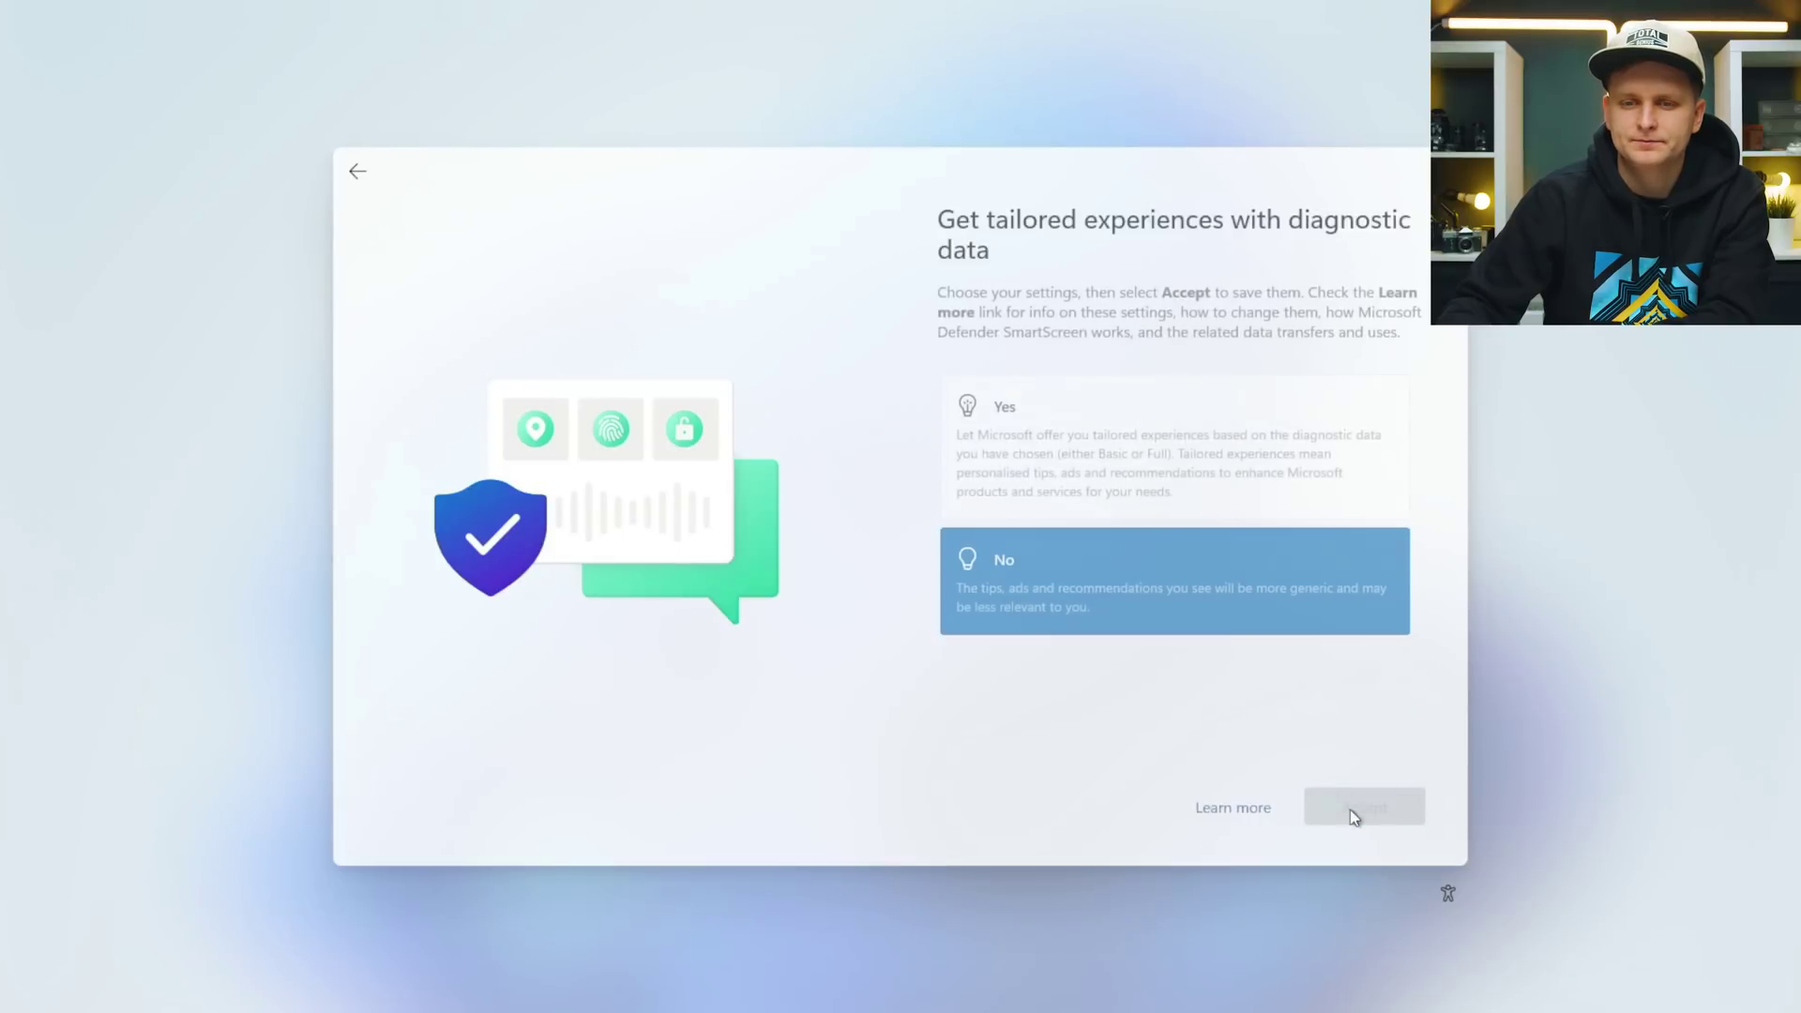
pyautogui.click(1037, 522)
pyautogui.click(1367, 806)
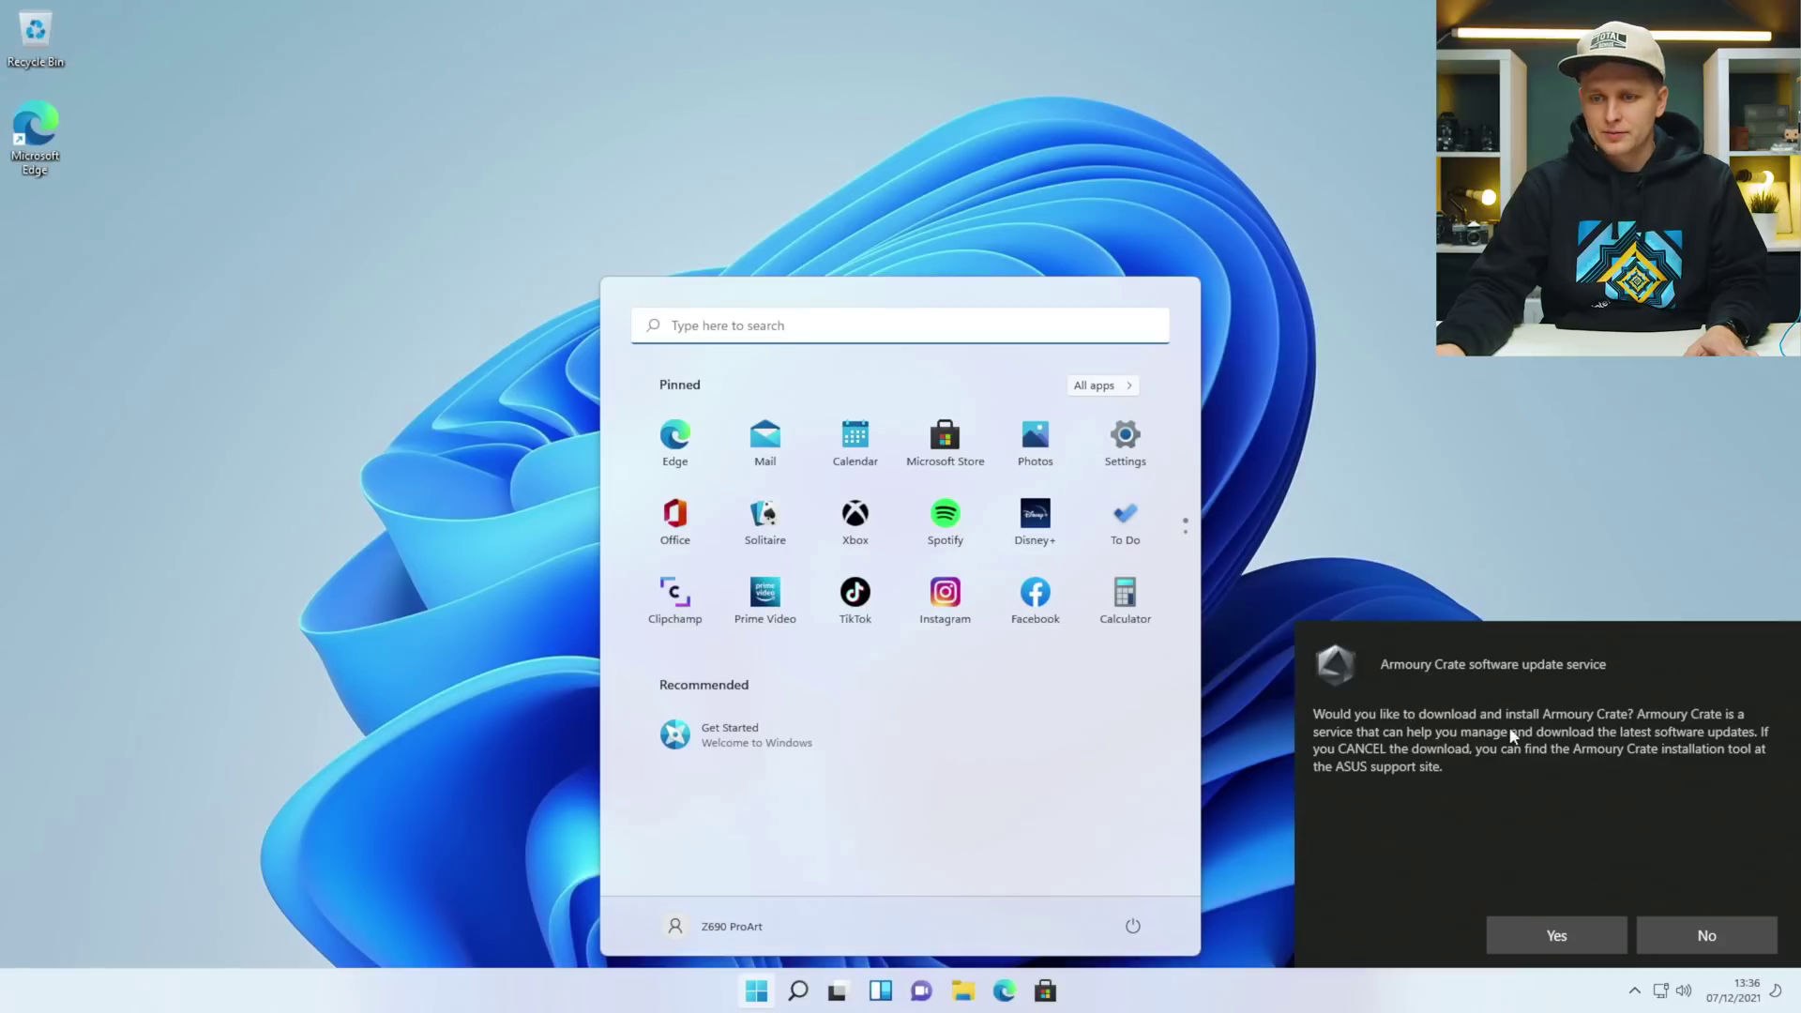
# Answer Yes to the Armoury Crate software update service prompt.
pyautogui.click(1548, 941)
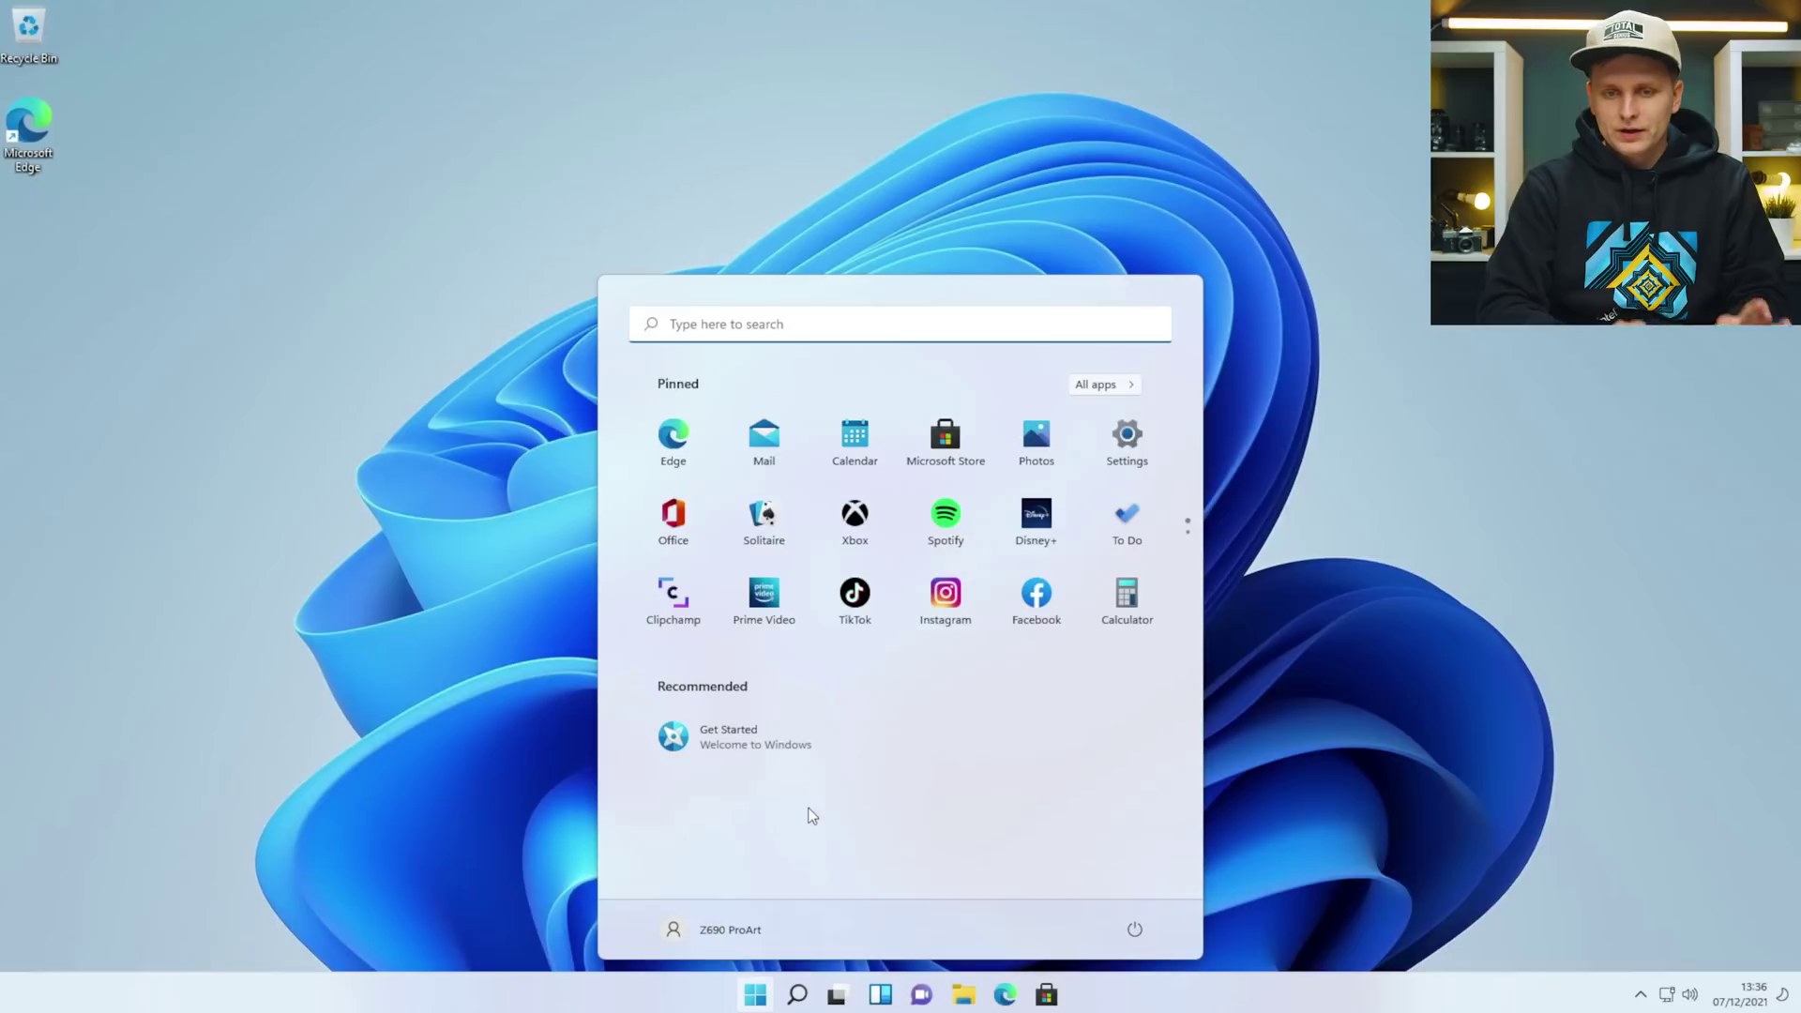
# Set up a Windows Hello PIN from the Set up PIN sign-in page, then close Settings.
pyautogui.write('pin')
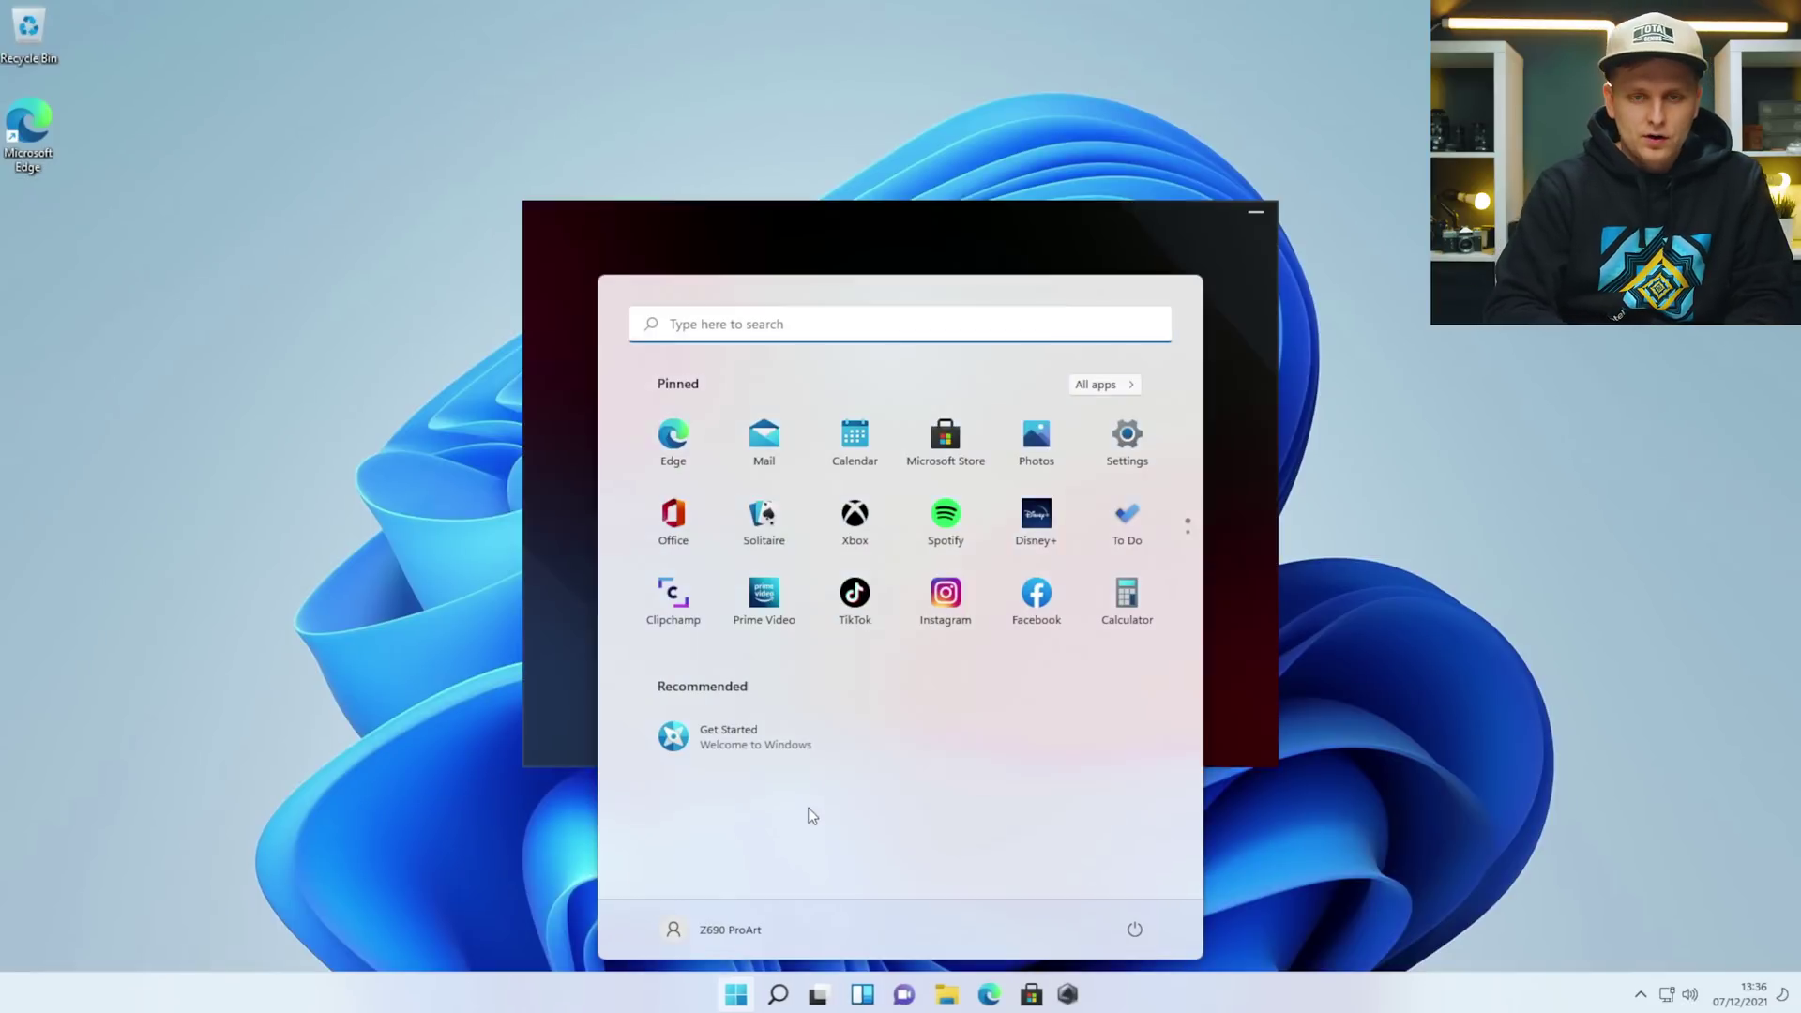
pyautogui.press('Down')
pyautogui.press('Down')
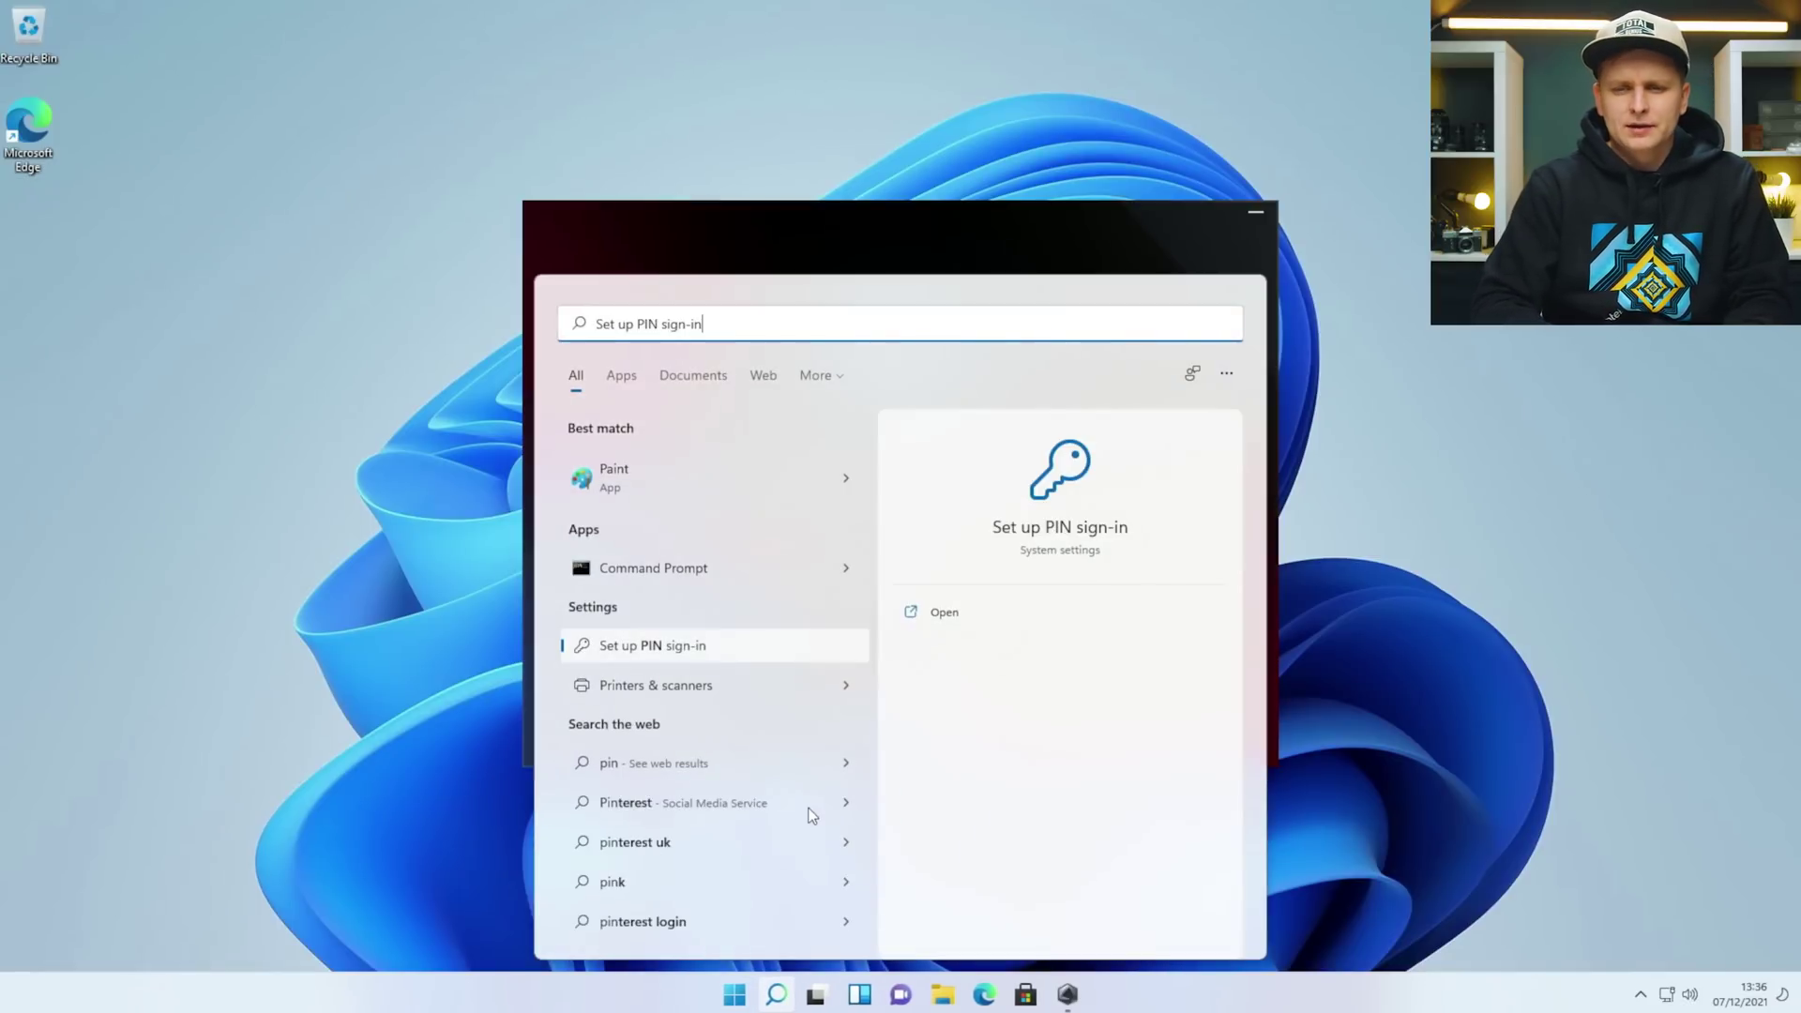
pyautogui.press('Return')
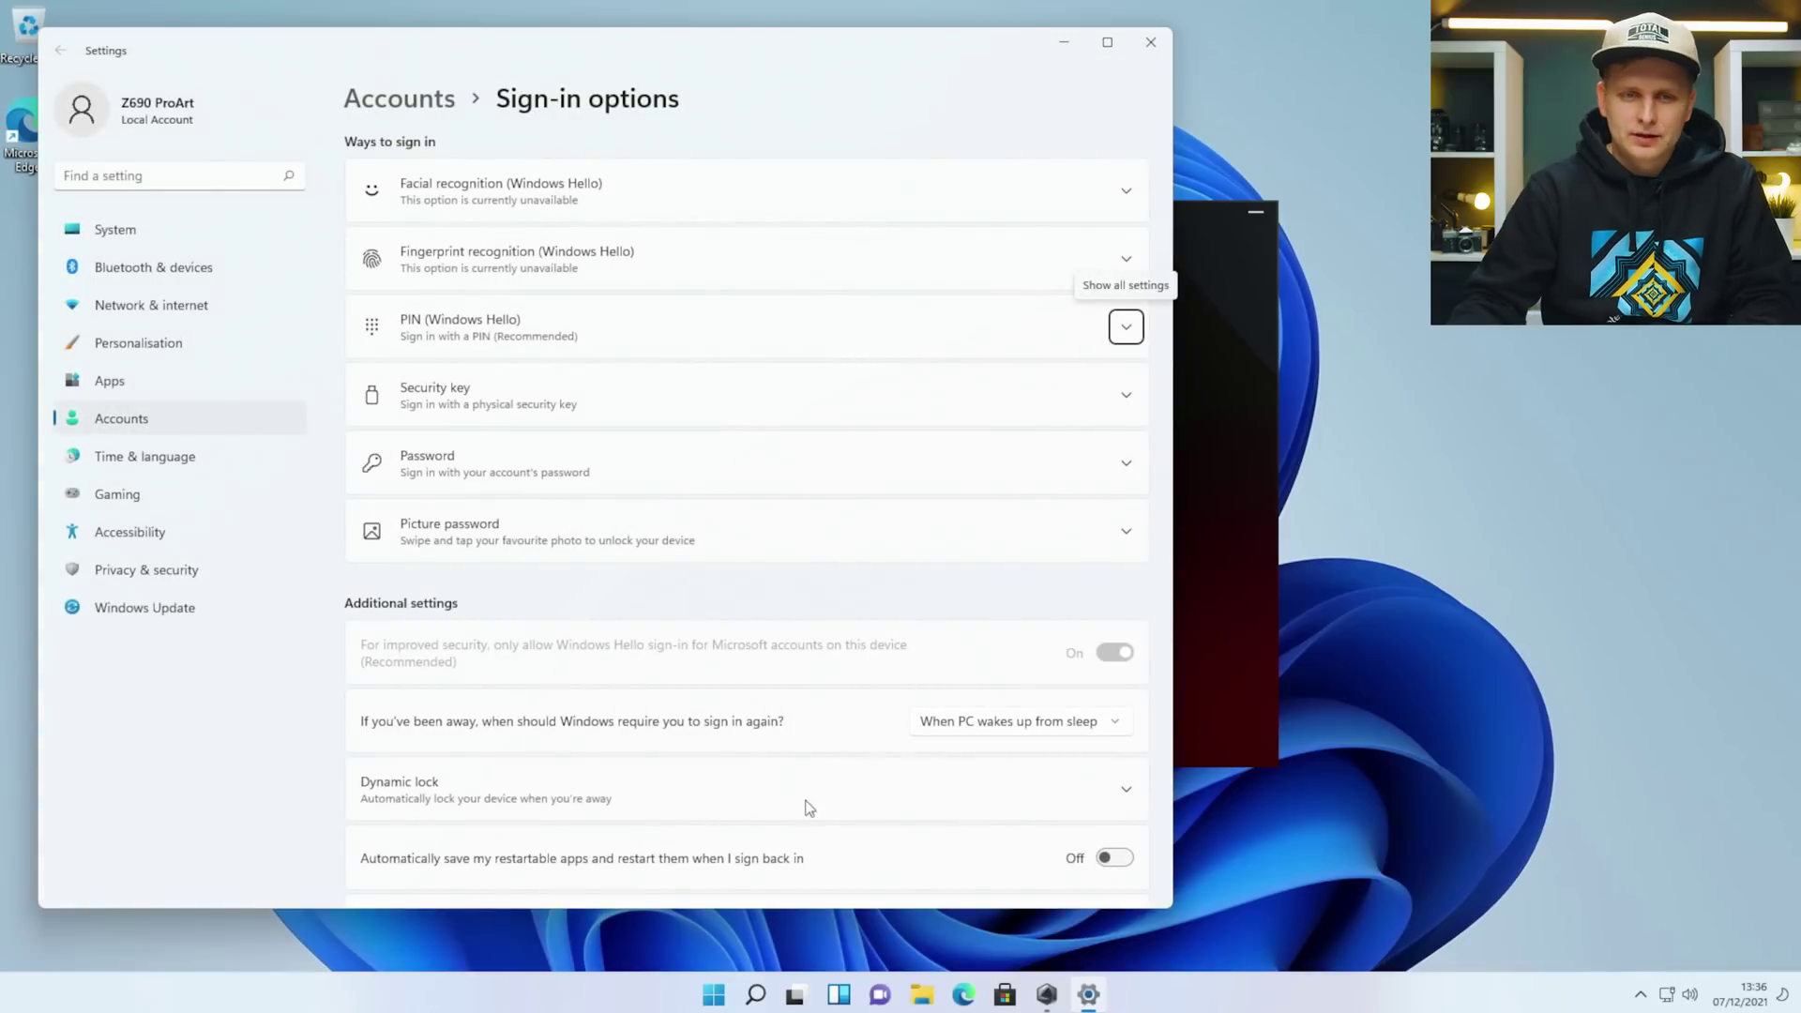
pyautogui.click(528, 319)
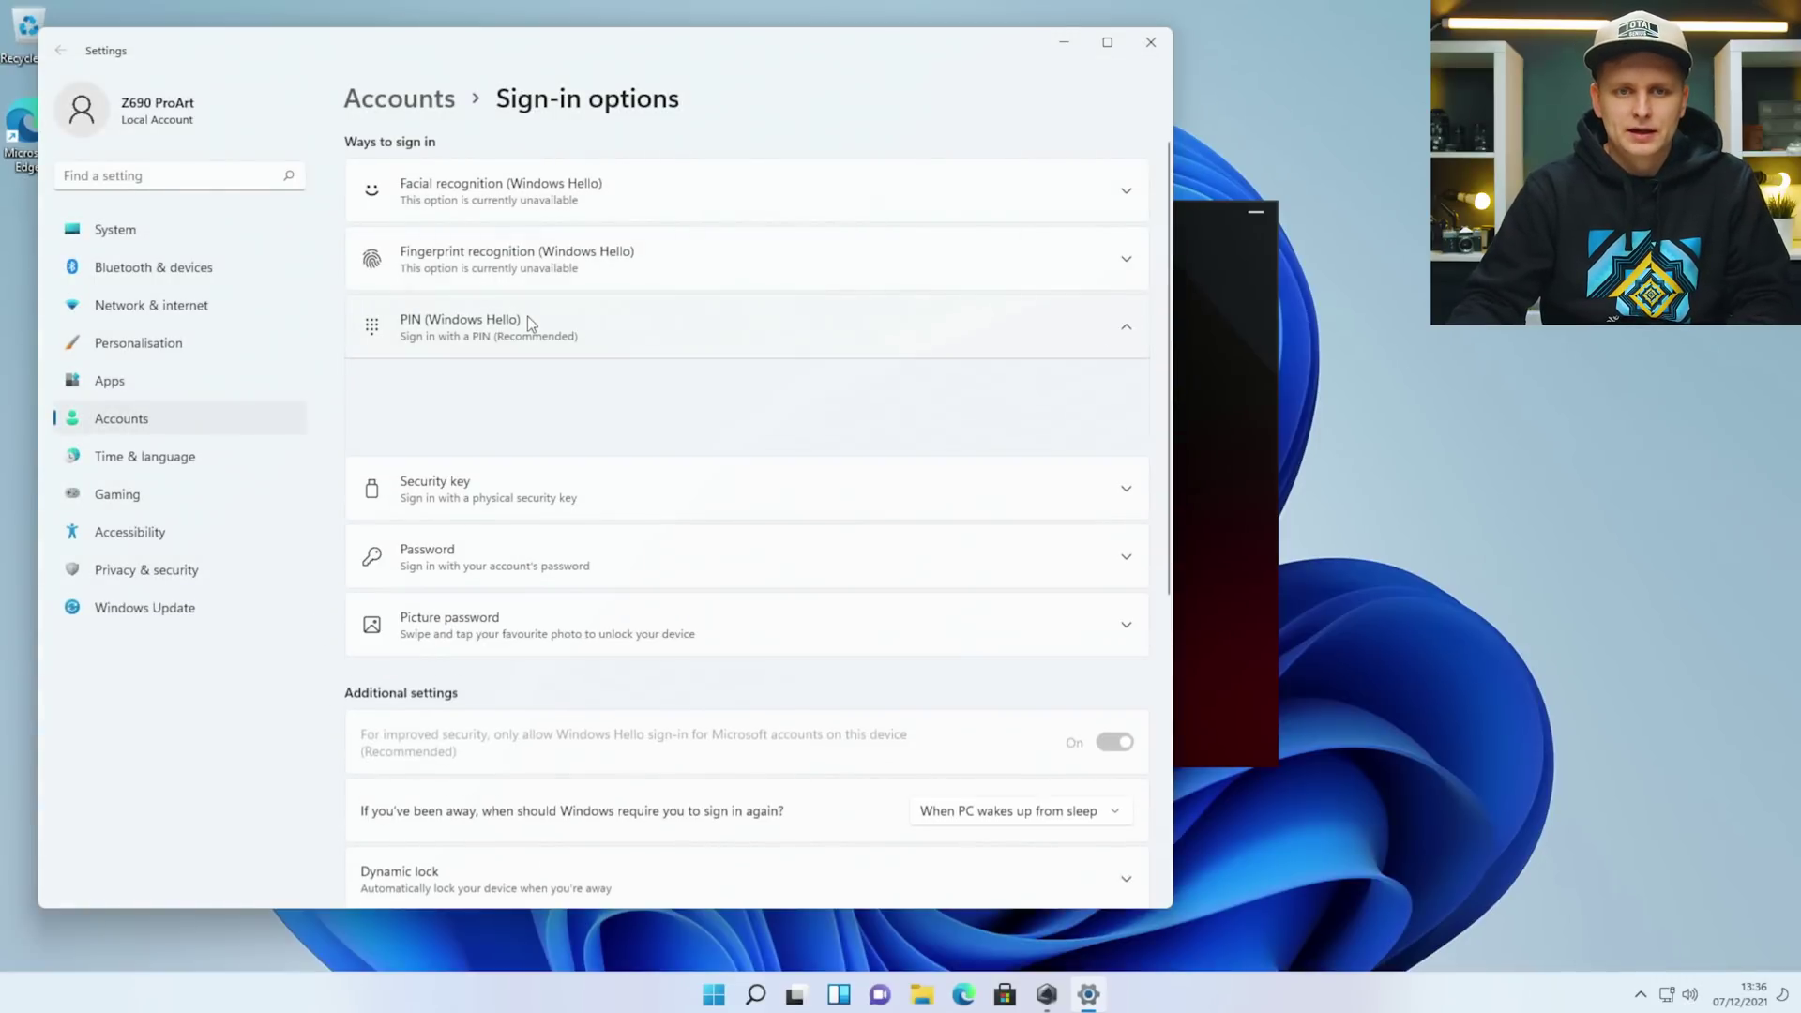
pyautogui.click(1064, 389)
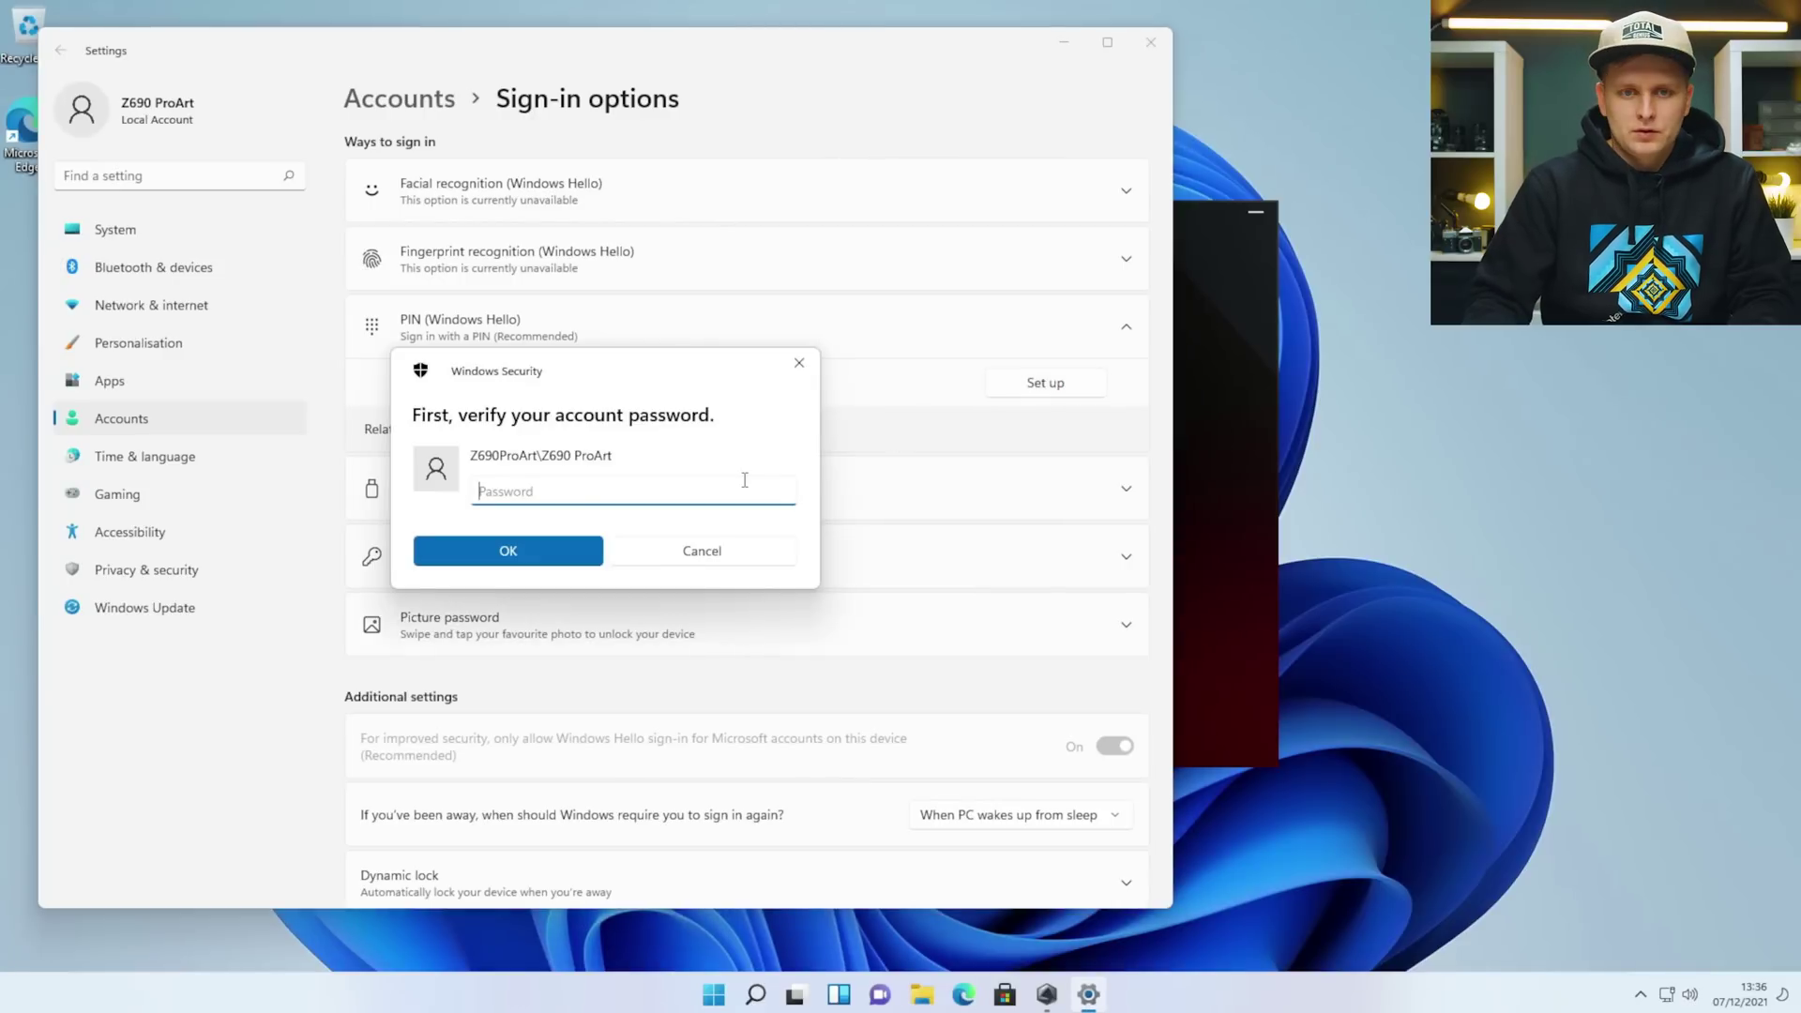
pyautogui.press('Return')
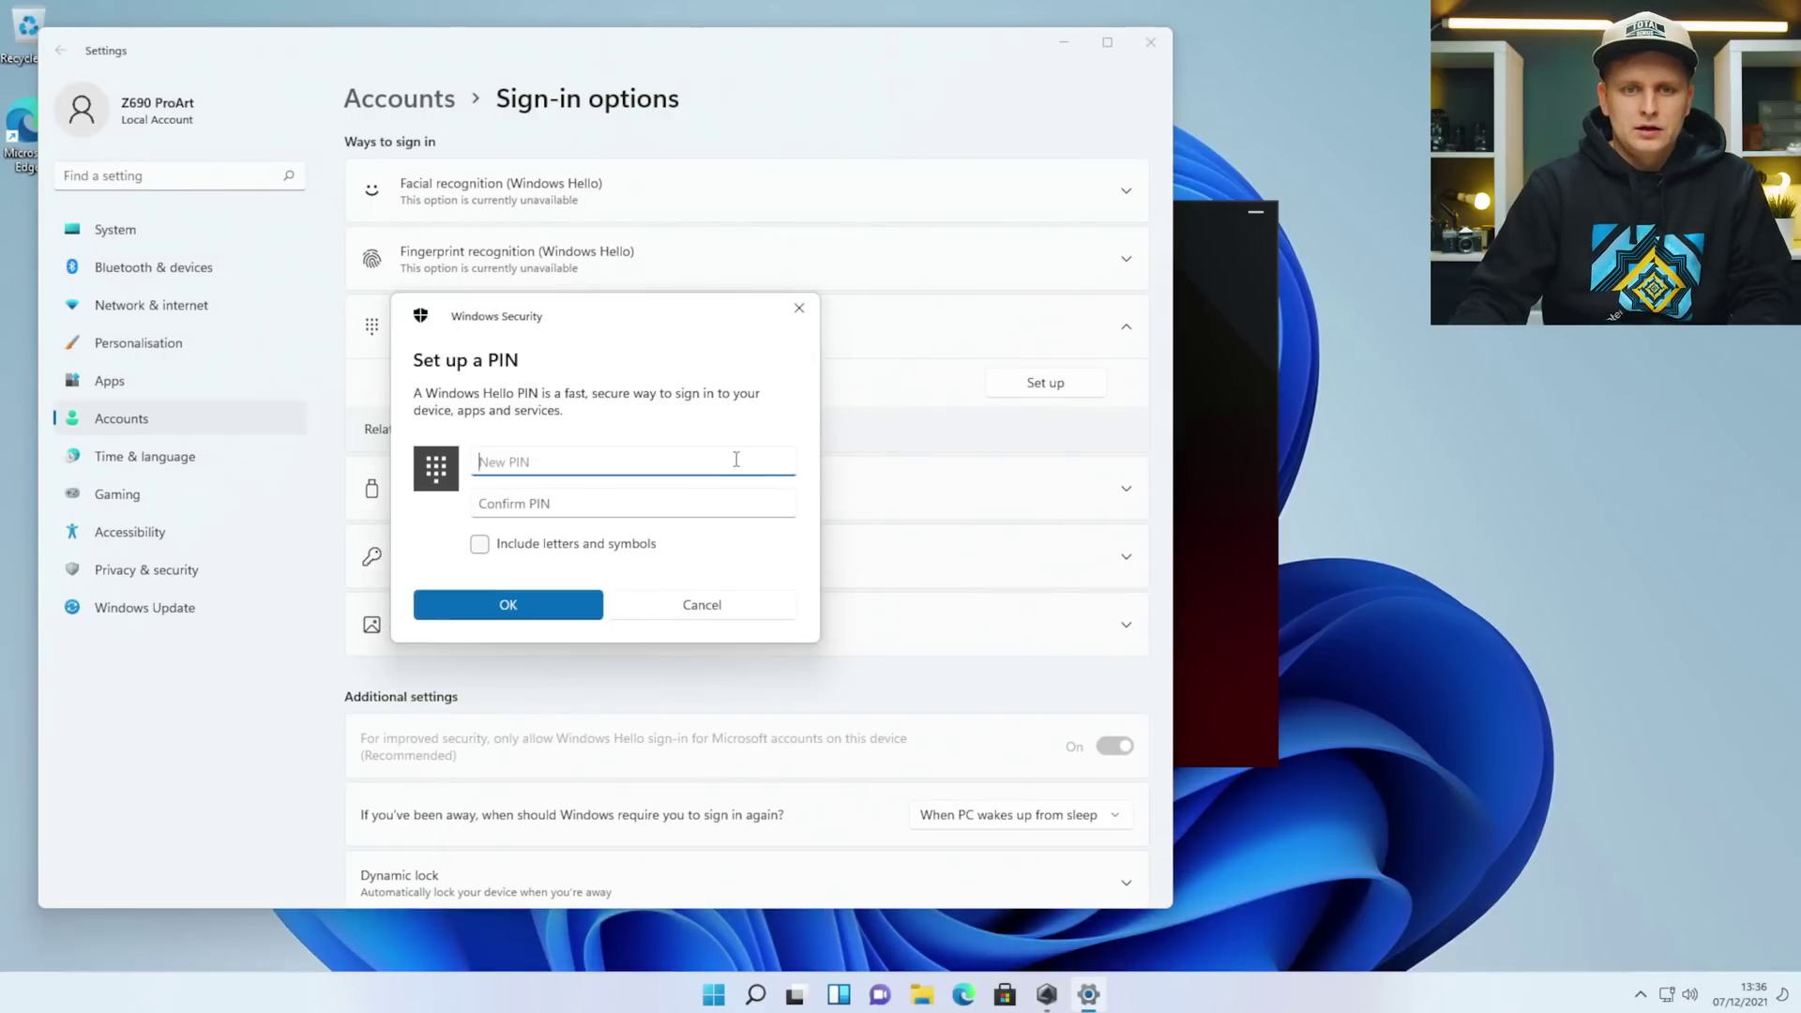
pyautogui.write('1234')
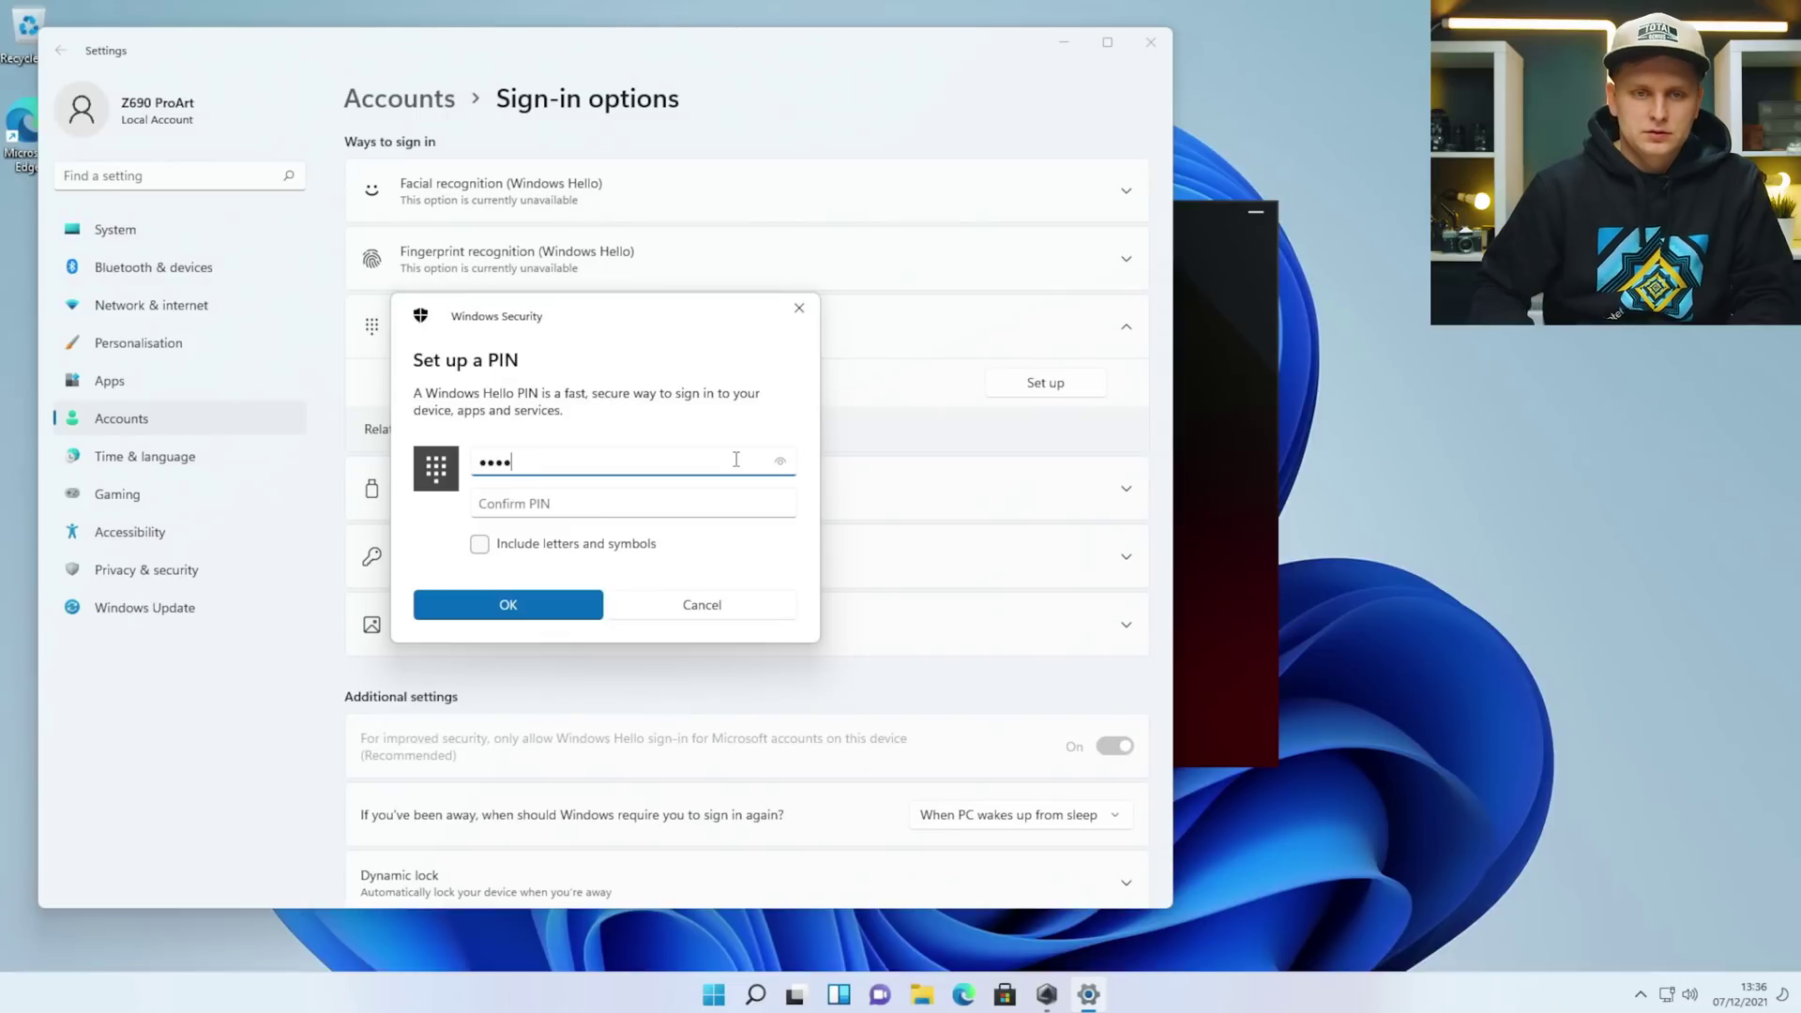
pyautogui.press('Tab')
pyautogui.write('1234')
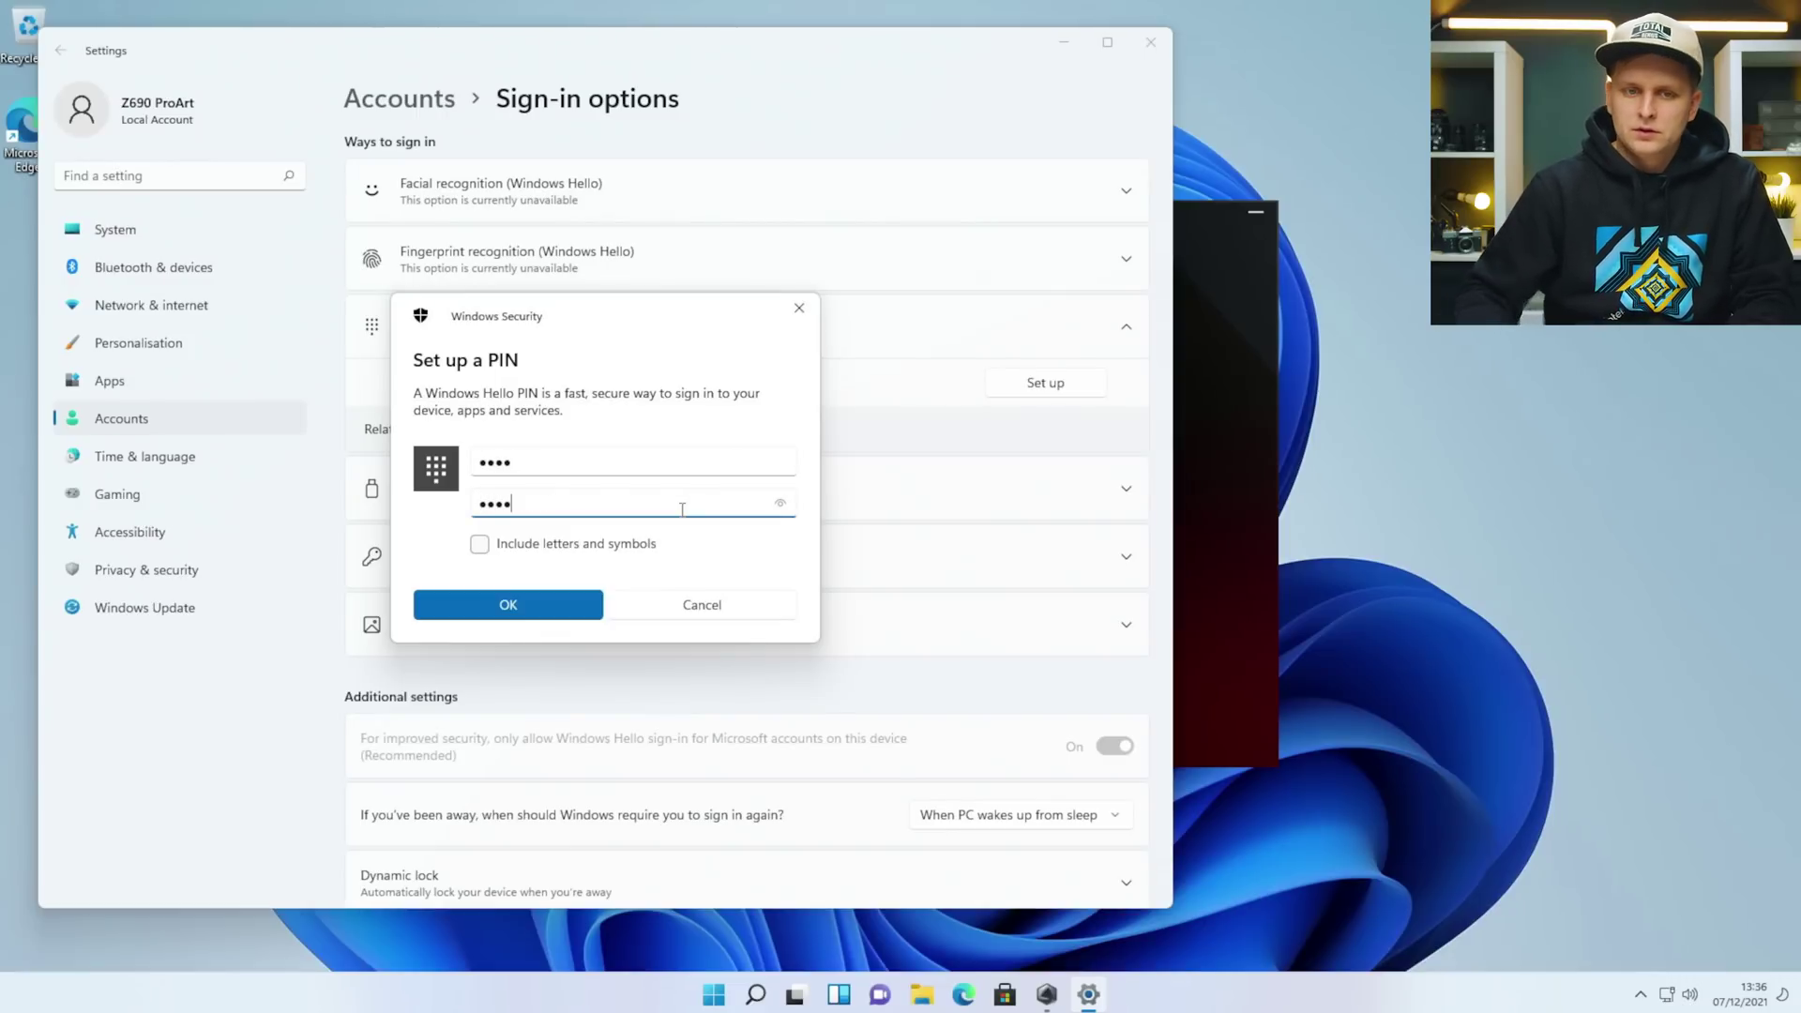
pyautogui.click(494, 611)
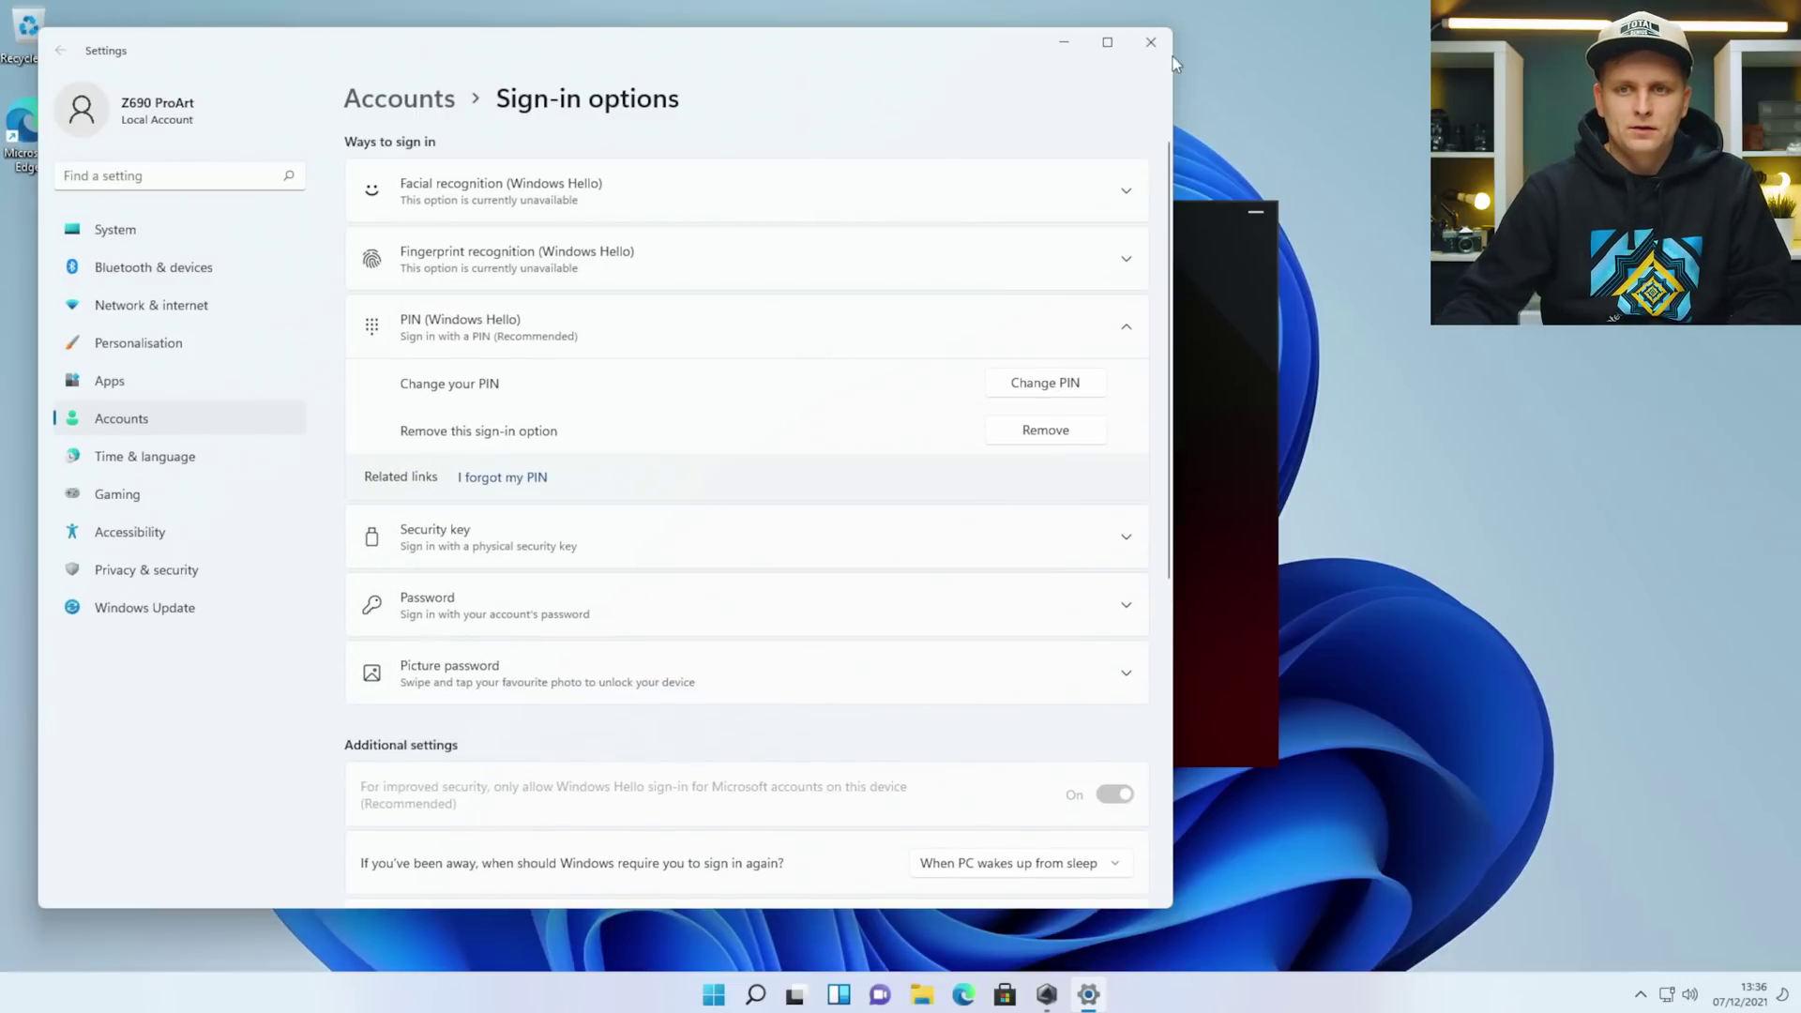
pyautogui.click(1151, 52)
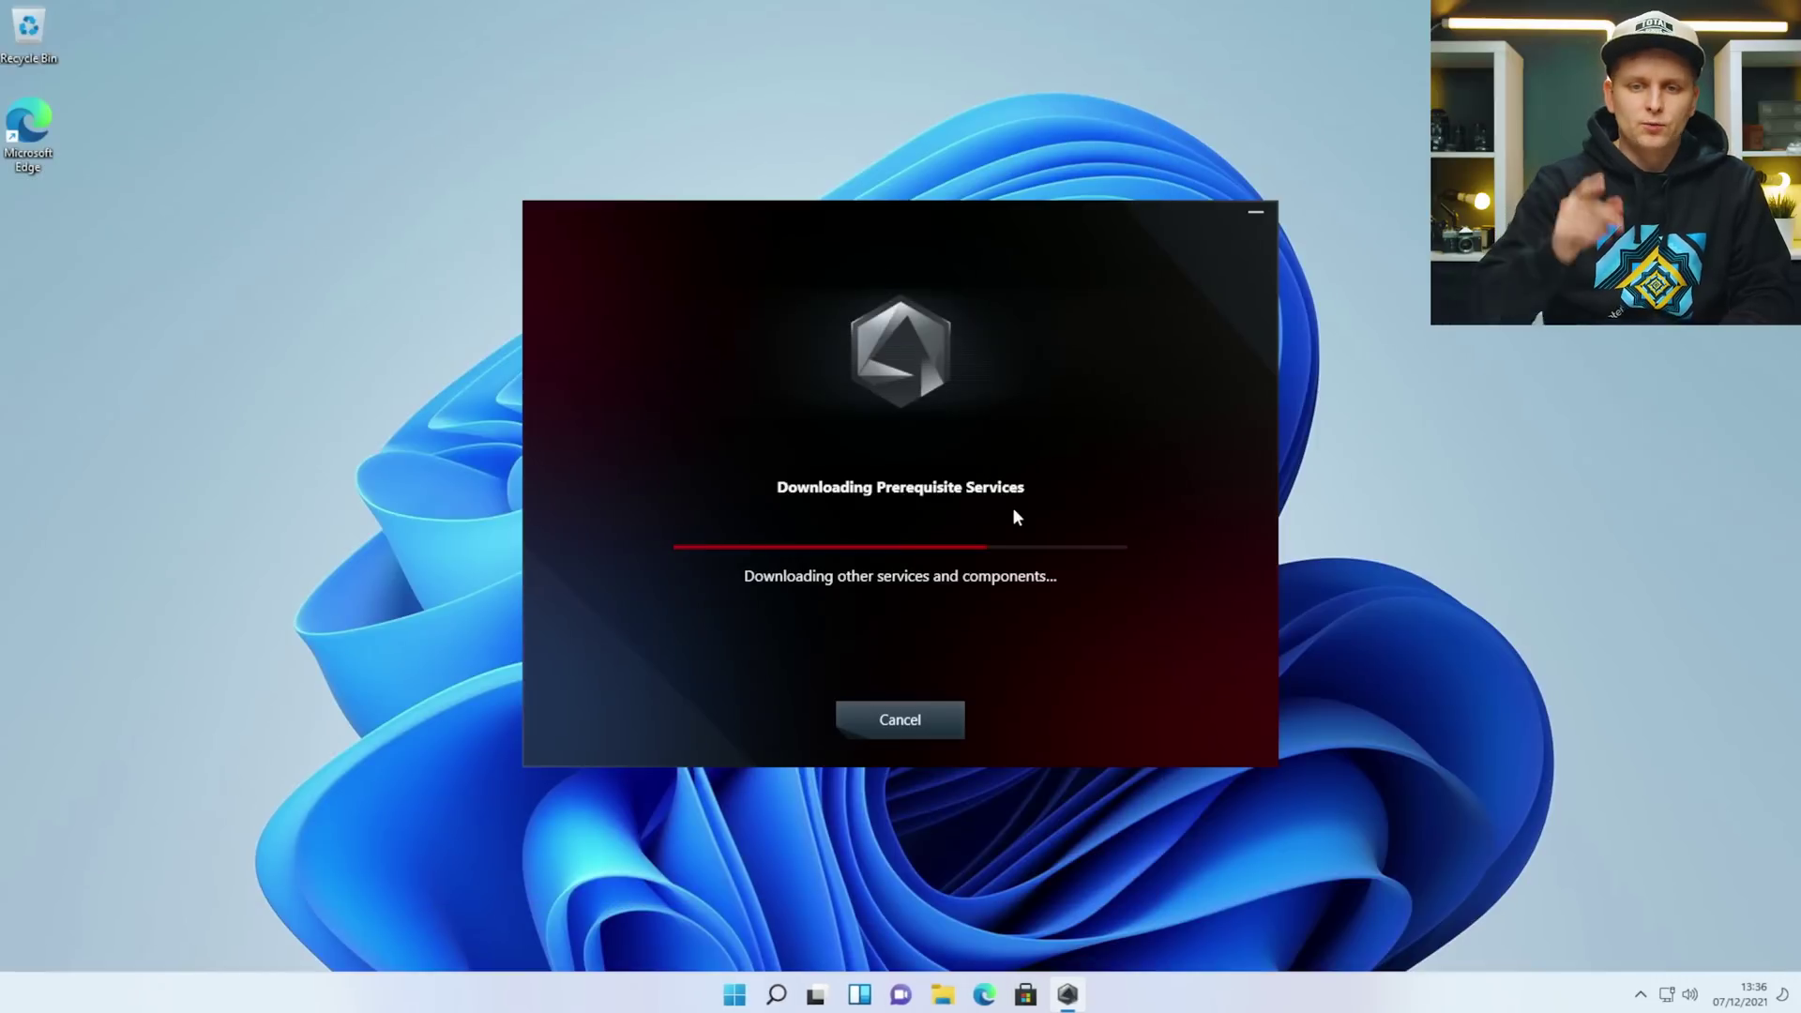
# Open Windows Update via an 'update' Start search and install cumulative update KB5007262.
pyautogui.press('super')
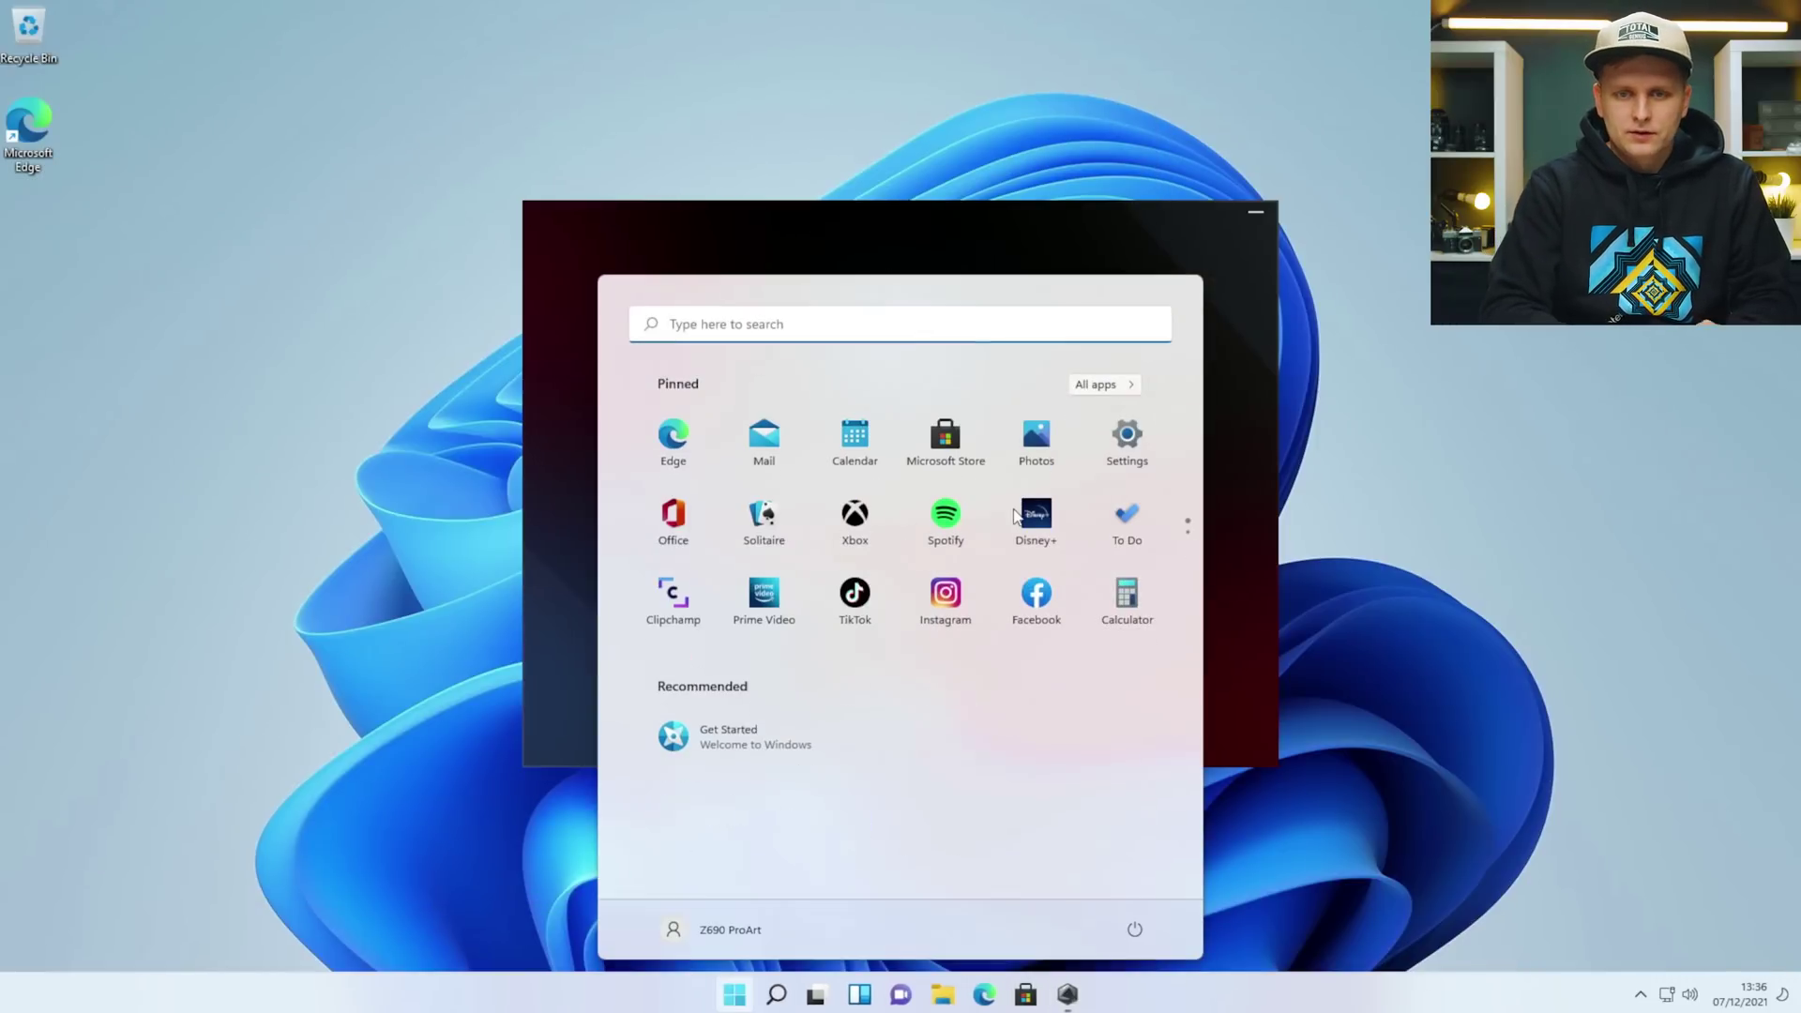
pyautogui.write('upd')
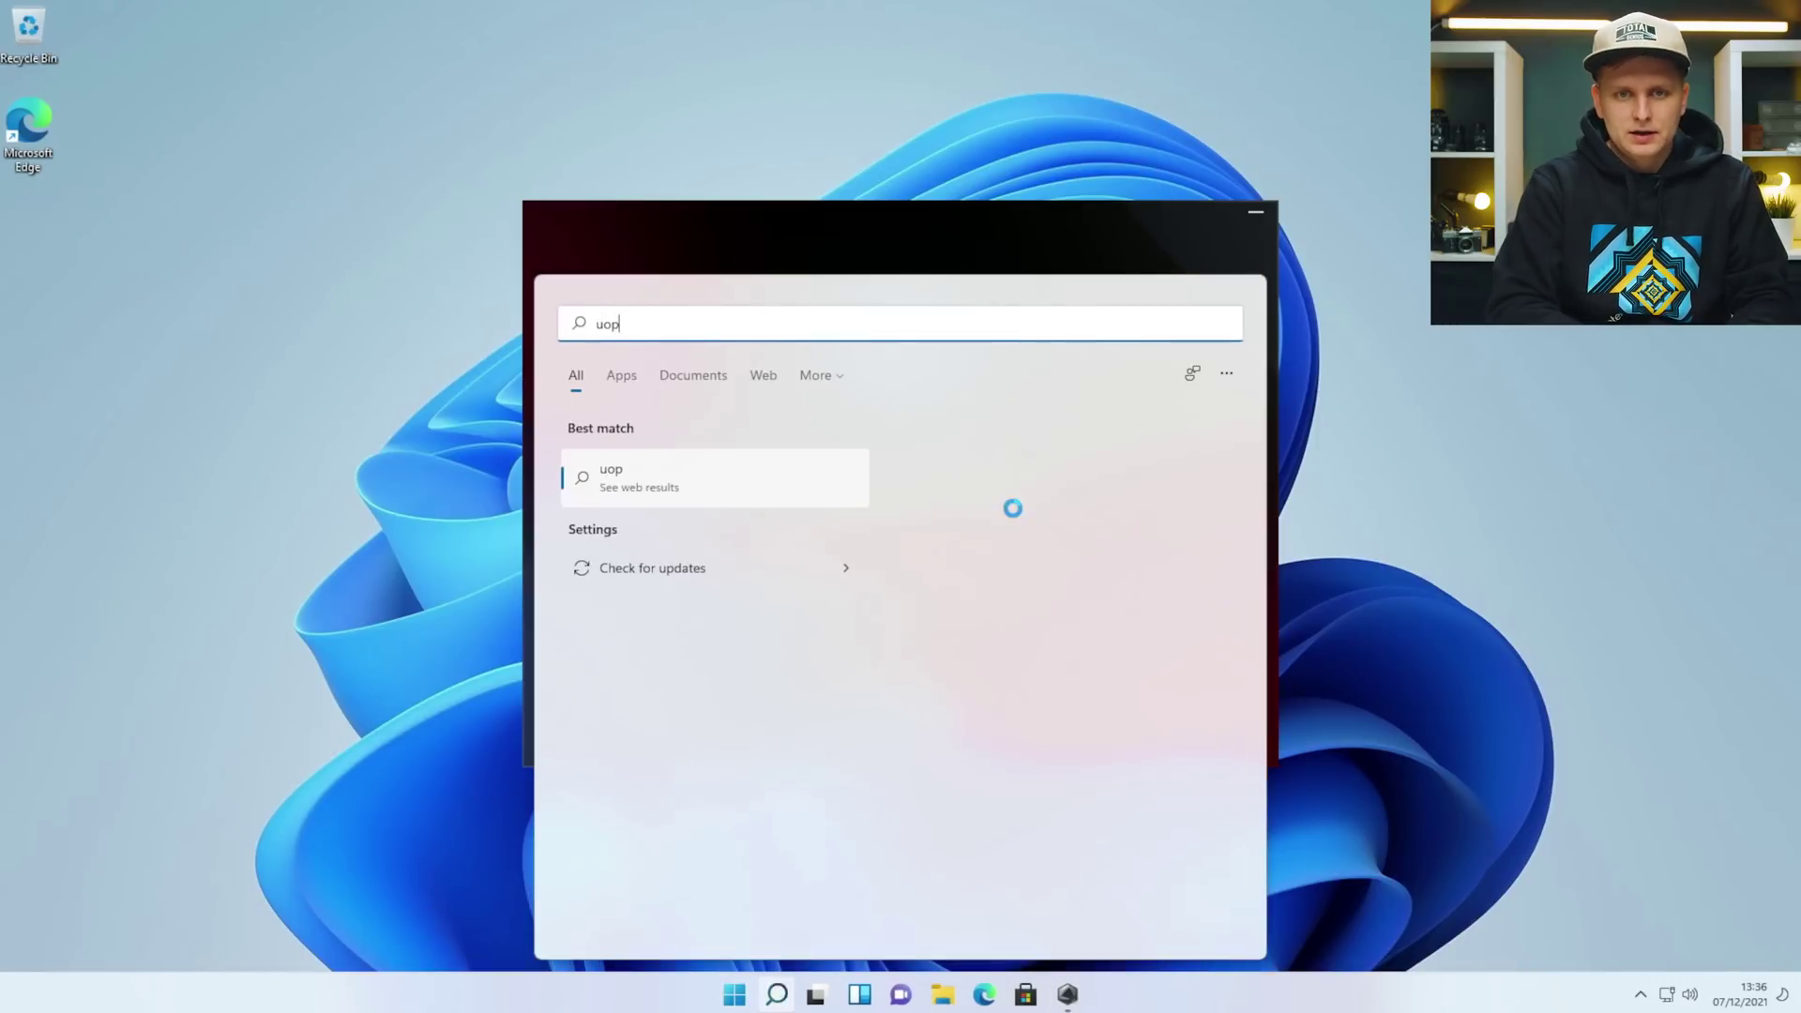
pyautogui.write('ate')
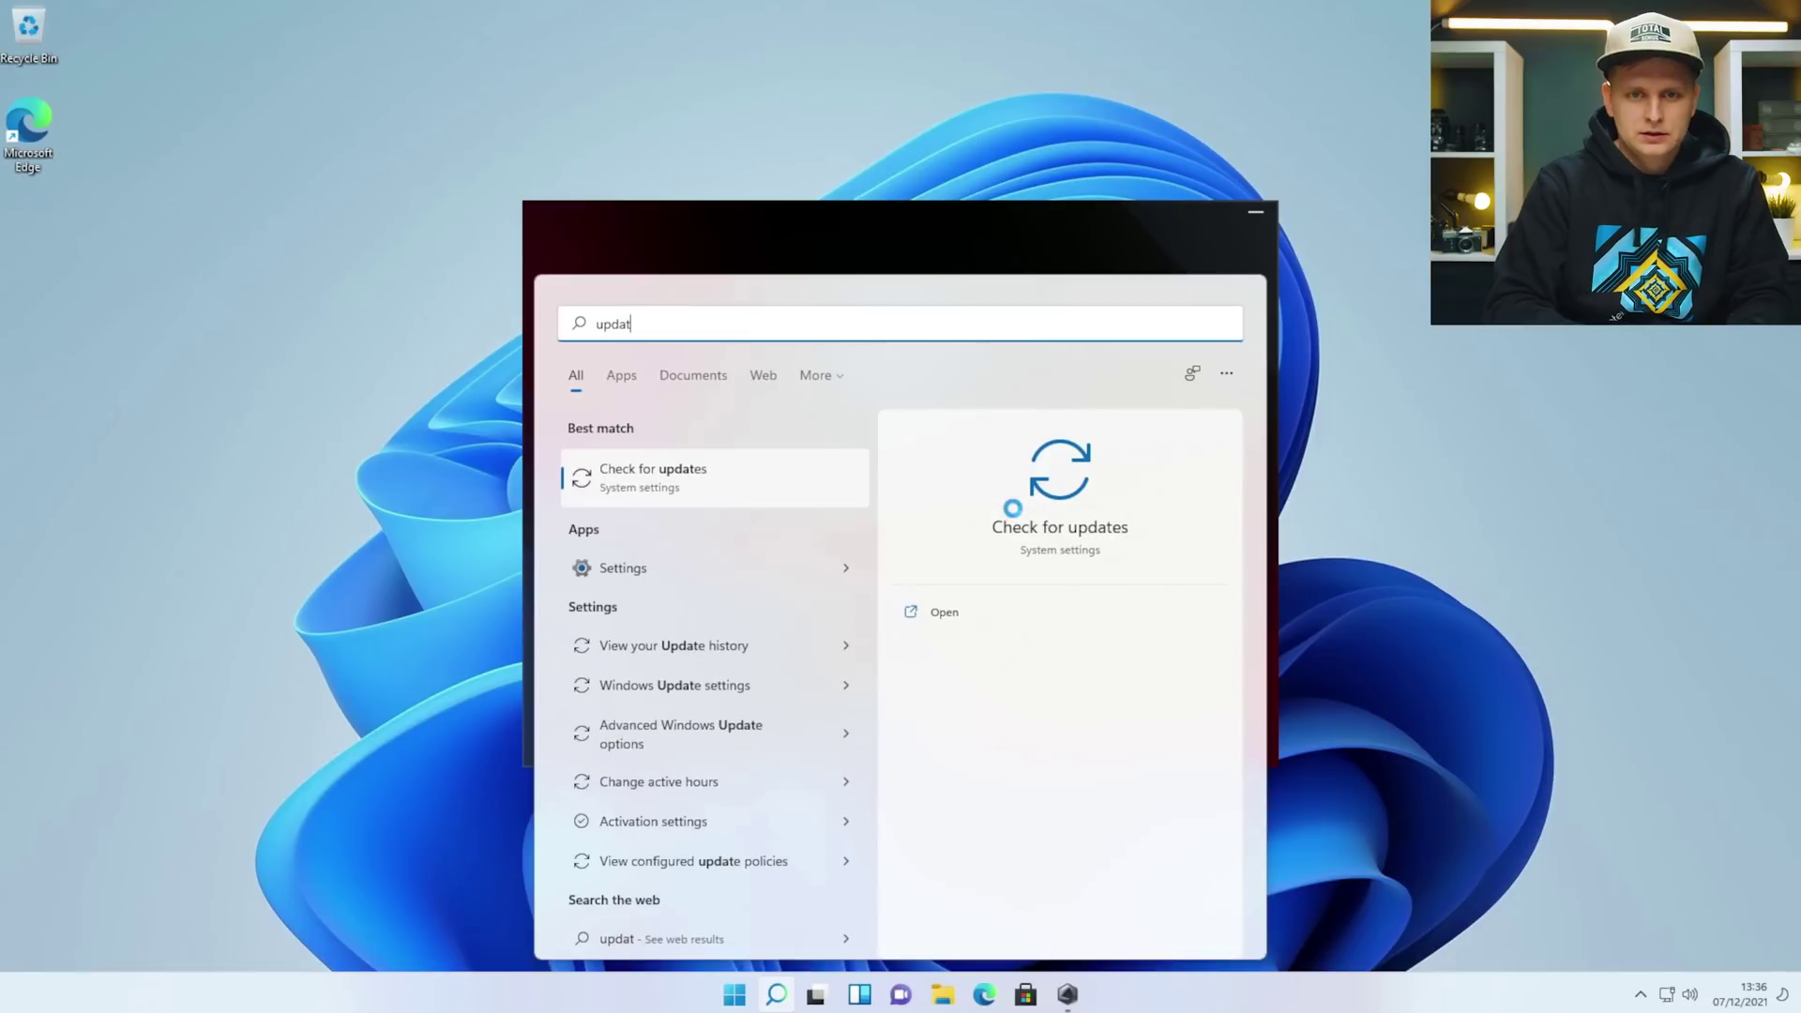
pyautogui.press('Return')
pyautogui.moveTo(1216, 219); pyautogui.dragTo(1731, 27)
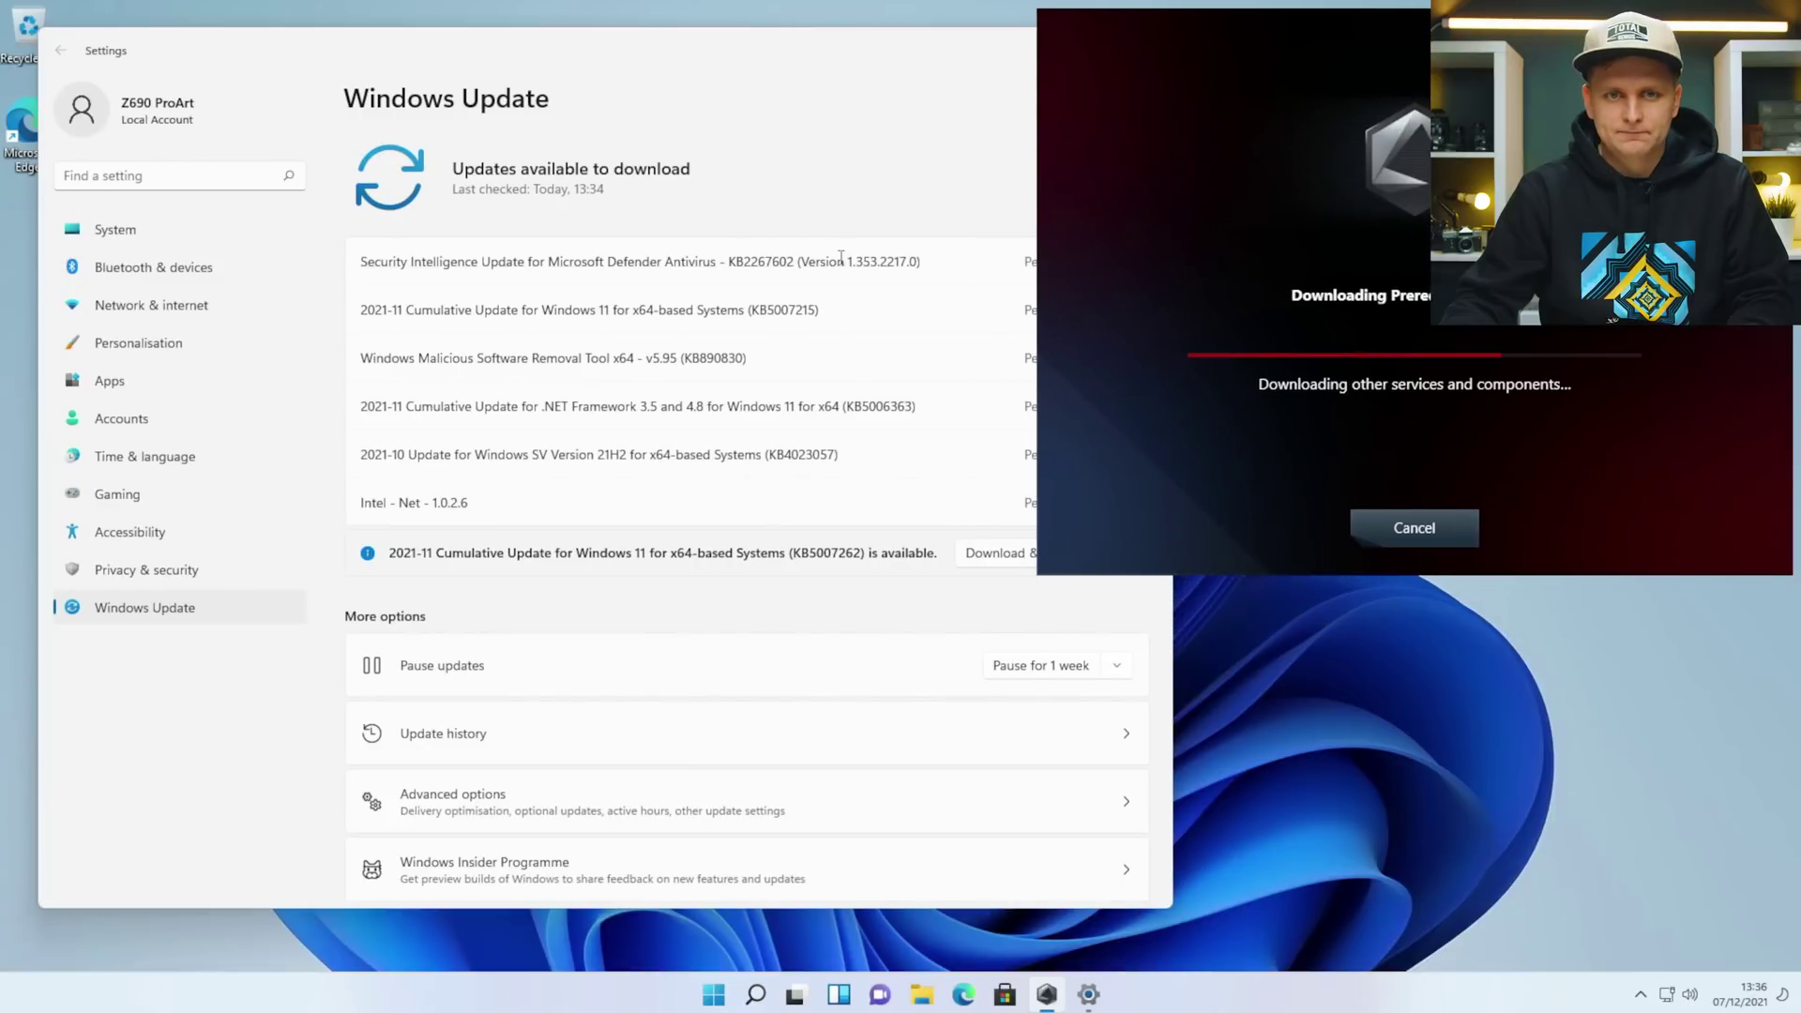
pyautogui.click(654, 121)
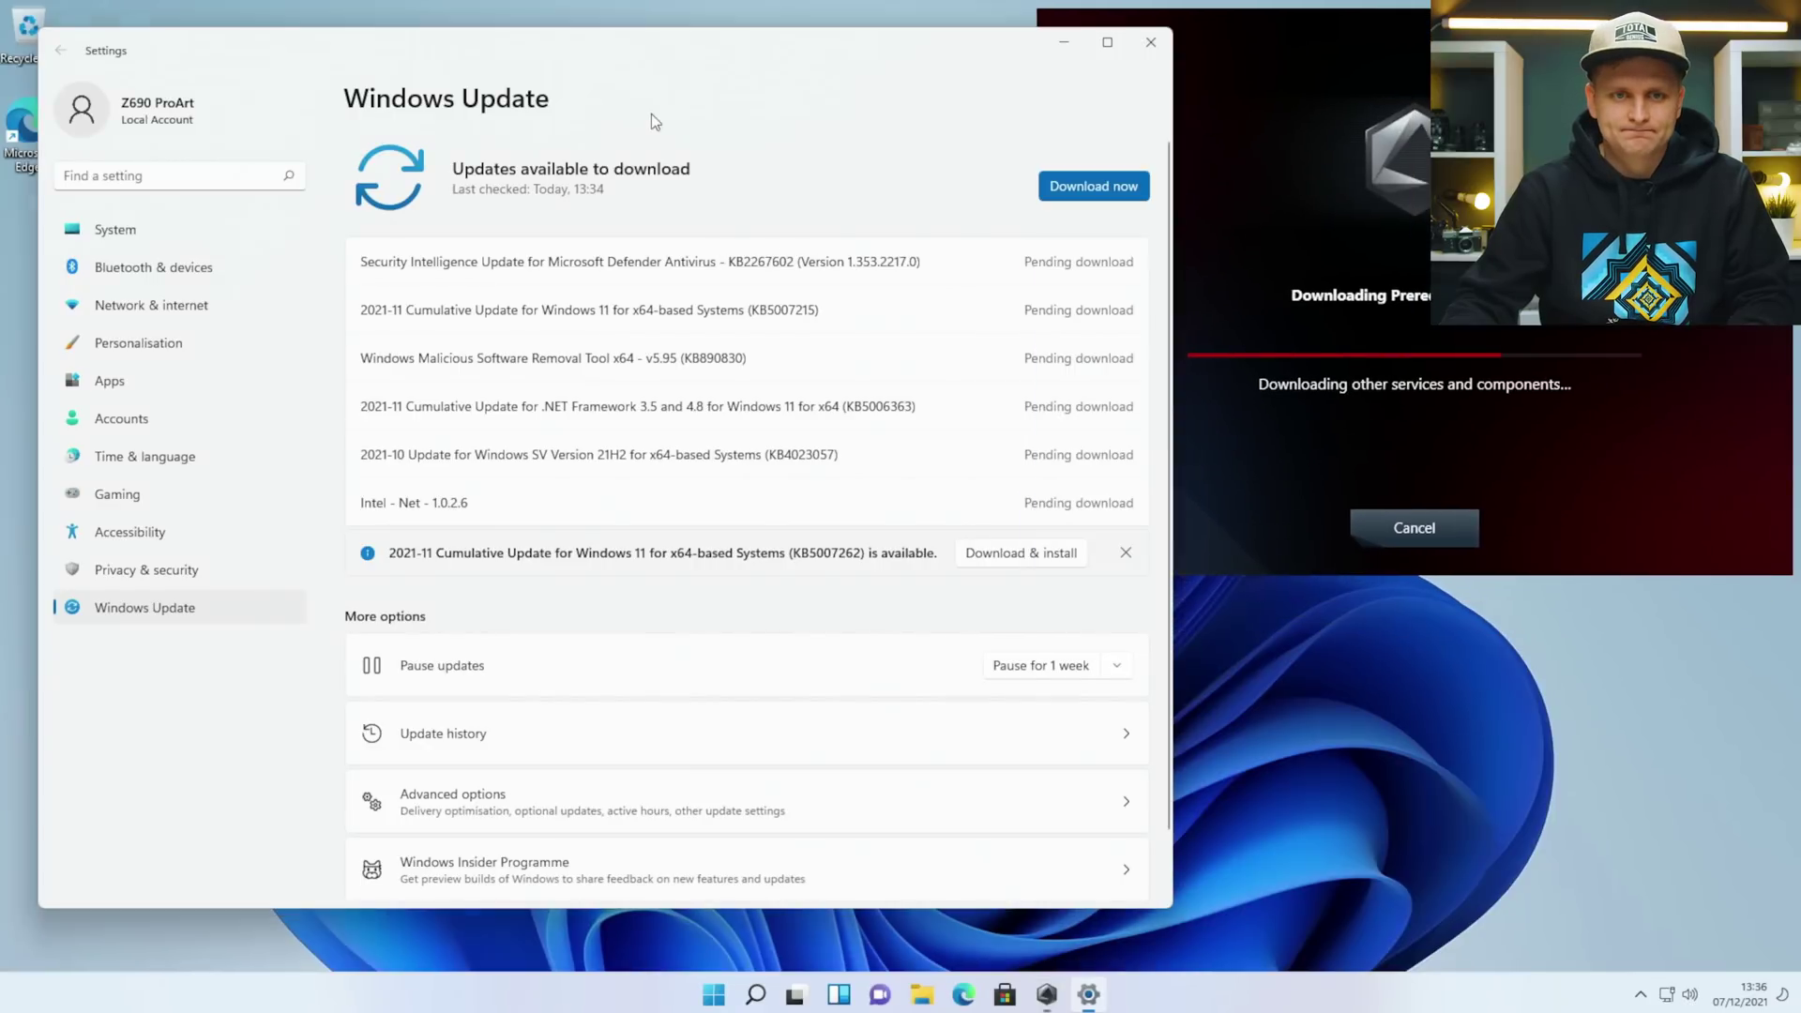
pyautogui.click(977, 554)
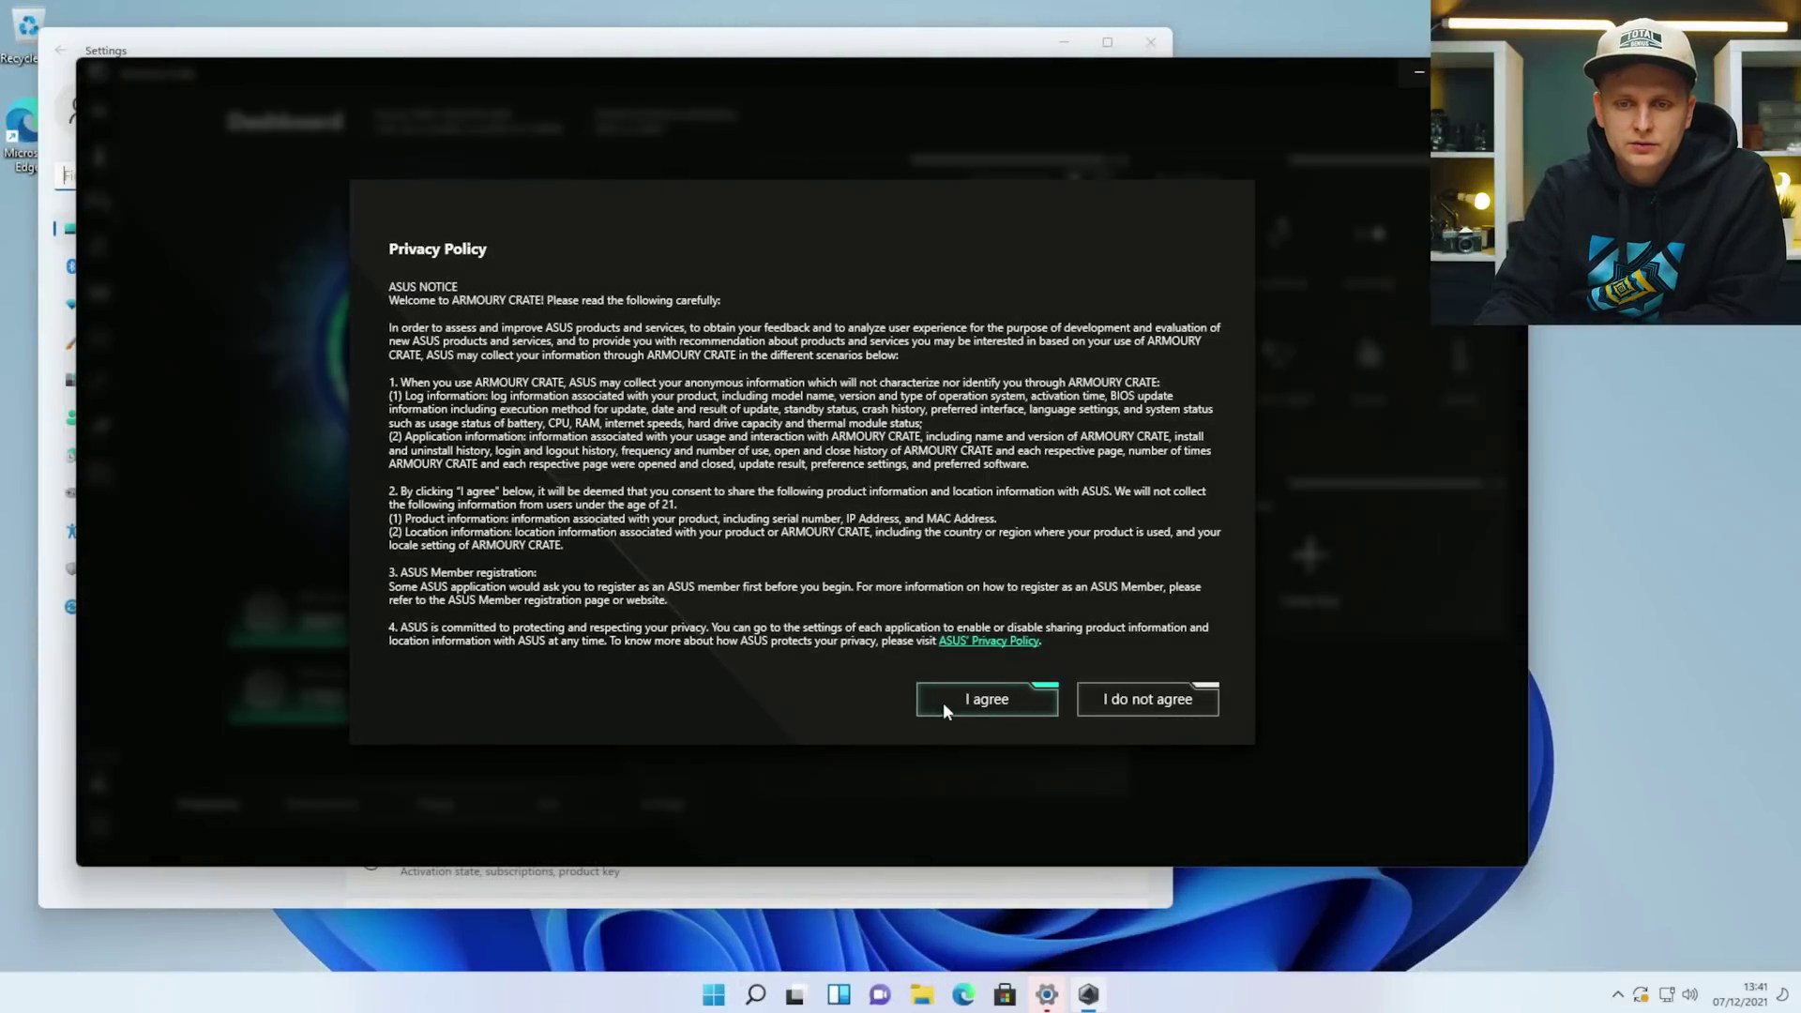
# Agree to the Armoury Crate privacy policy and licence, and skip the ASUS account login.
pyautogui.click(943, 702)
pyautogui.click(1055, 698)
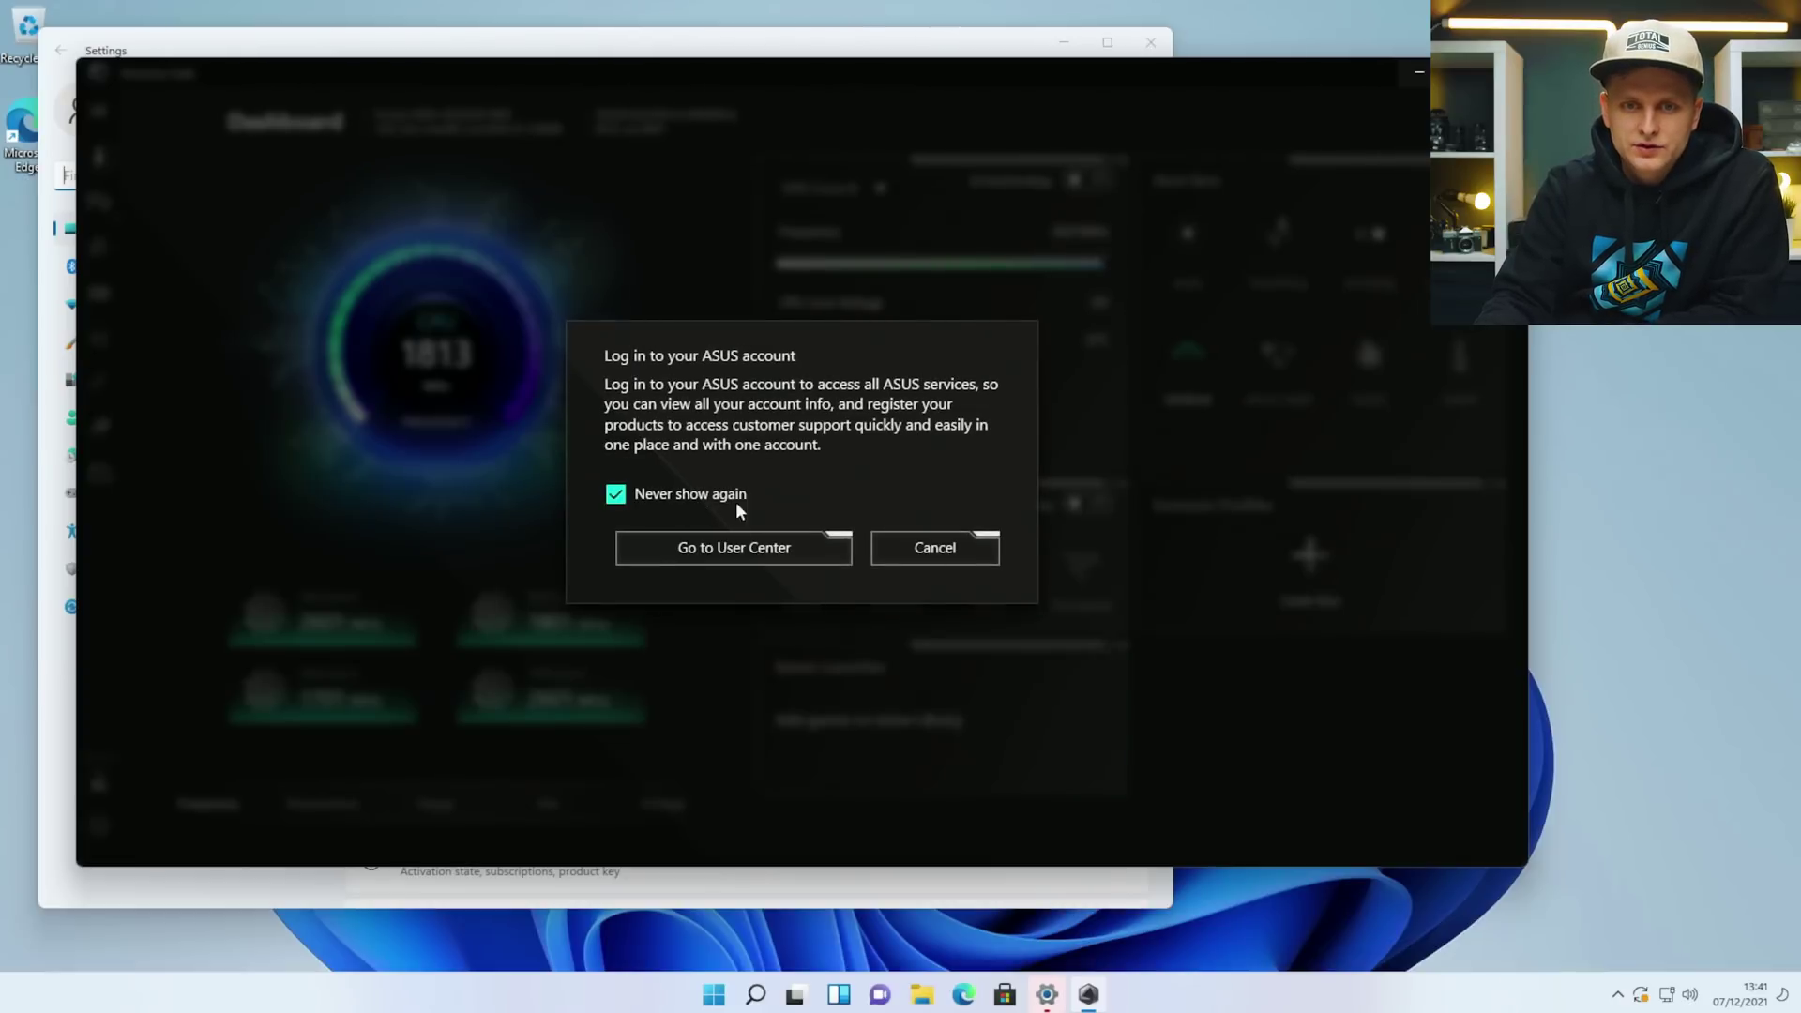
pyautogui.click(925, 553)
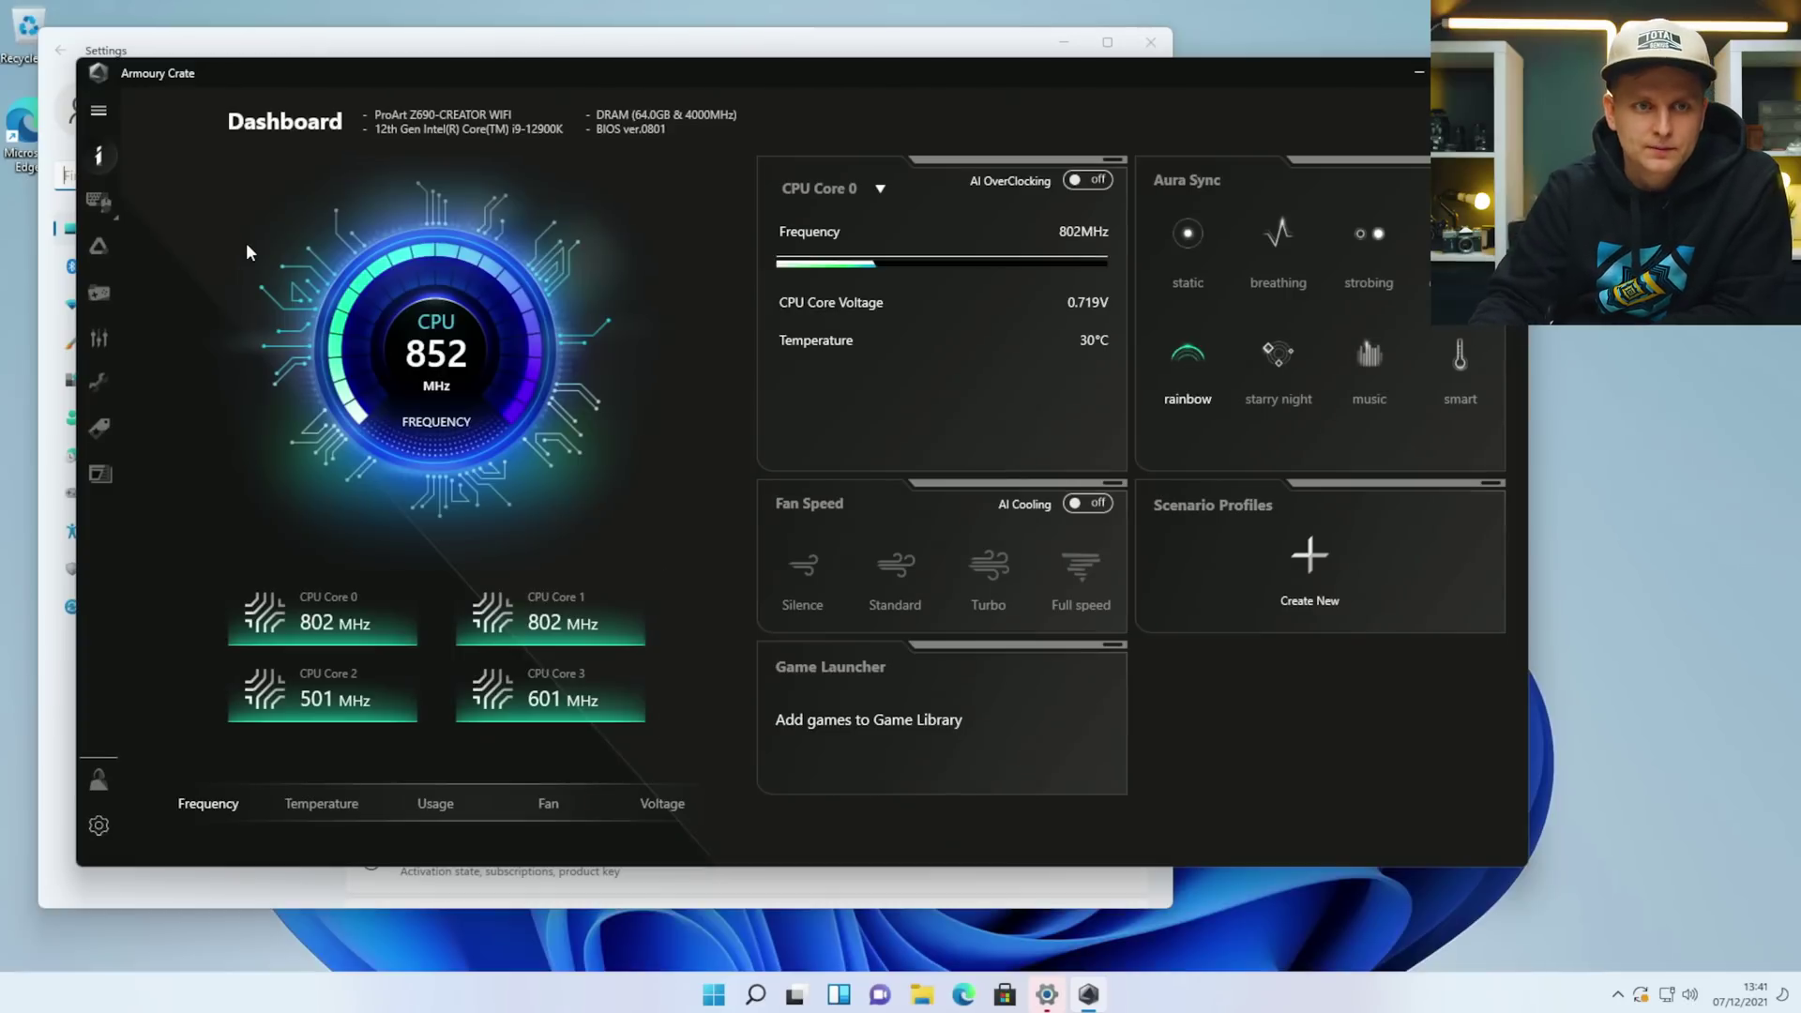
# Review the new drivers on the Tools Driver page, then close Armoury Crate.
pyautogui.click(97, 379)
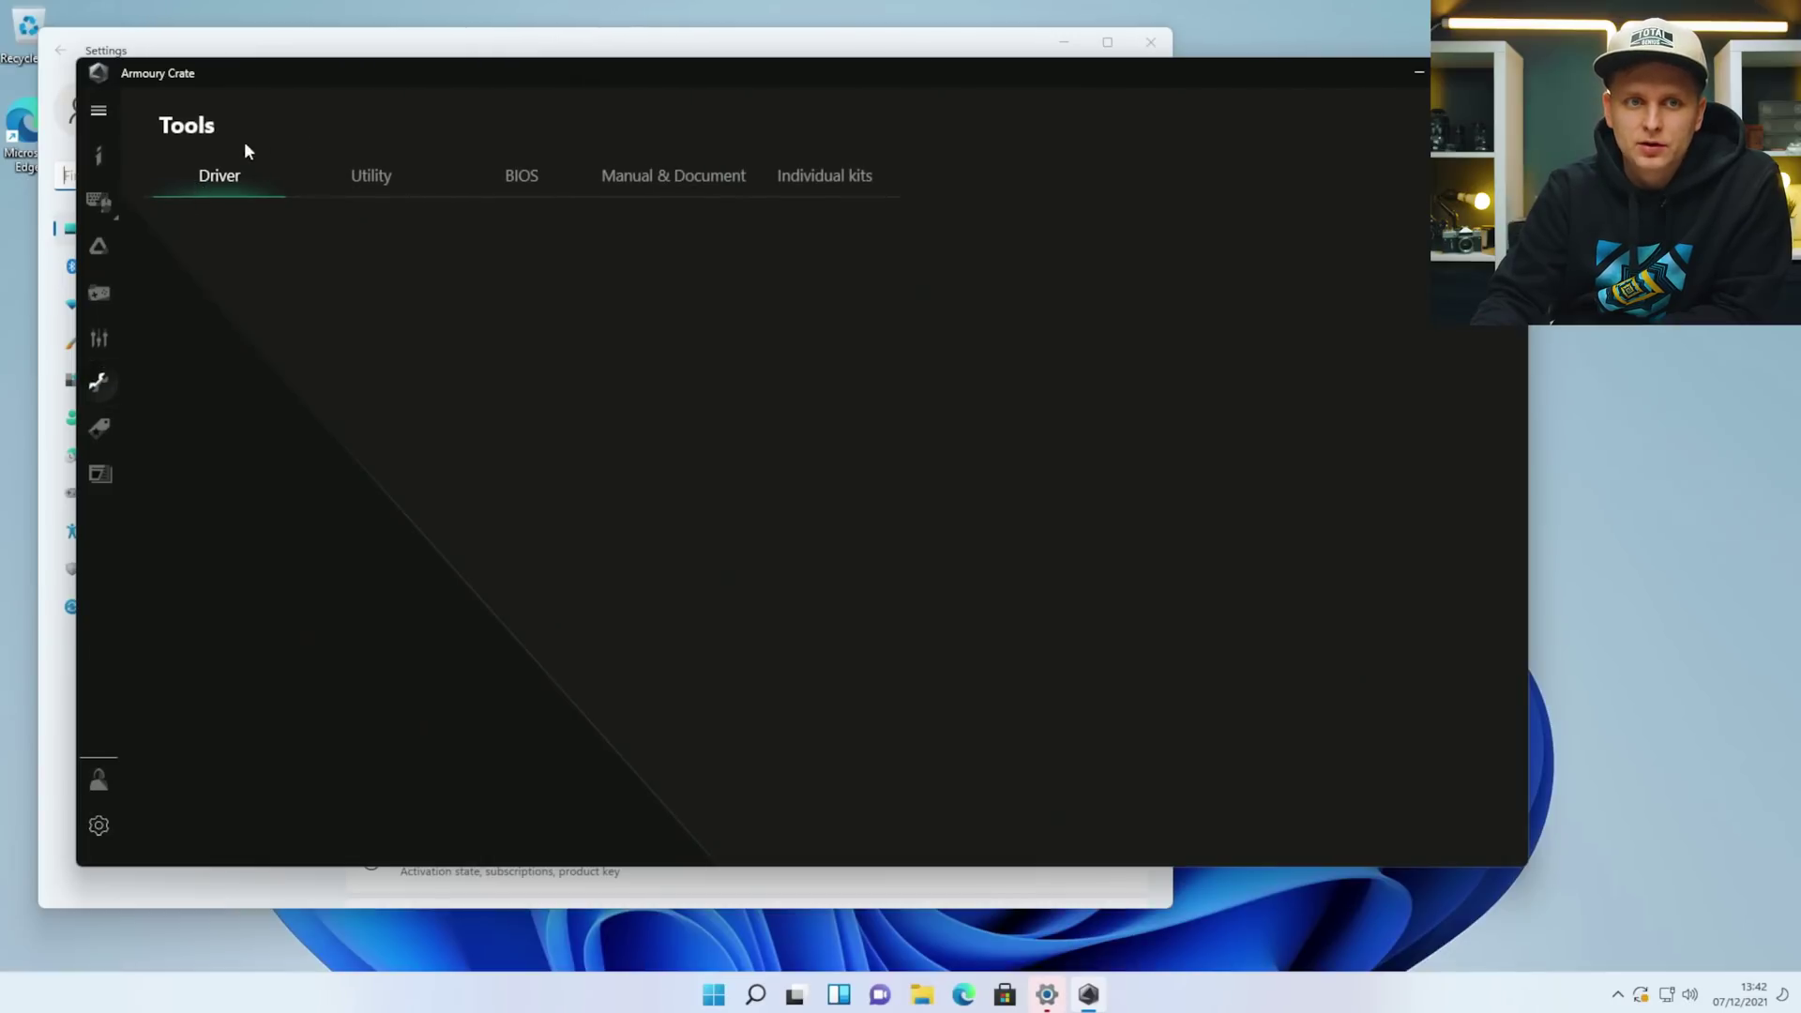
pyautogui.scroll(-3, 548, 366)
pyautogui.scroll(3, 554, 563)
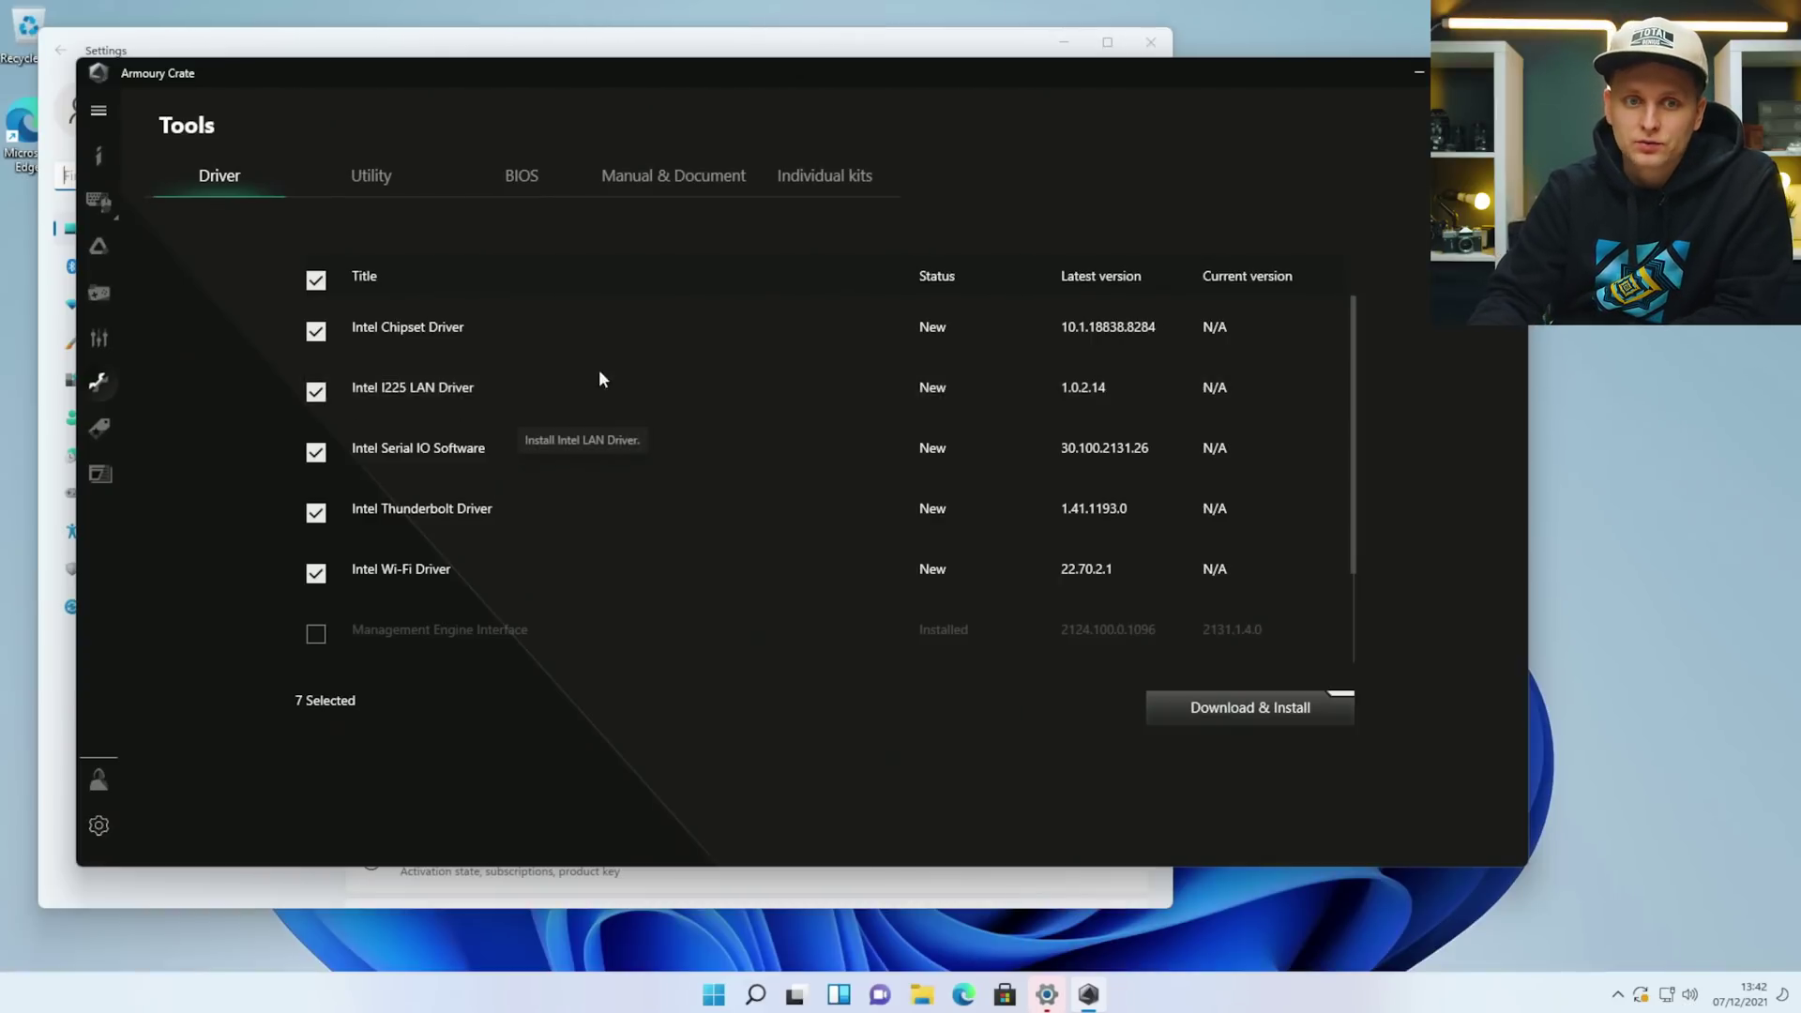
pyautogui.scroll(-2, 619, 535)
pyautogui.scroll(1, 619, 536)
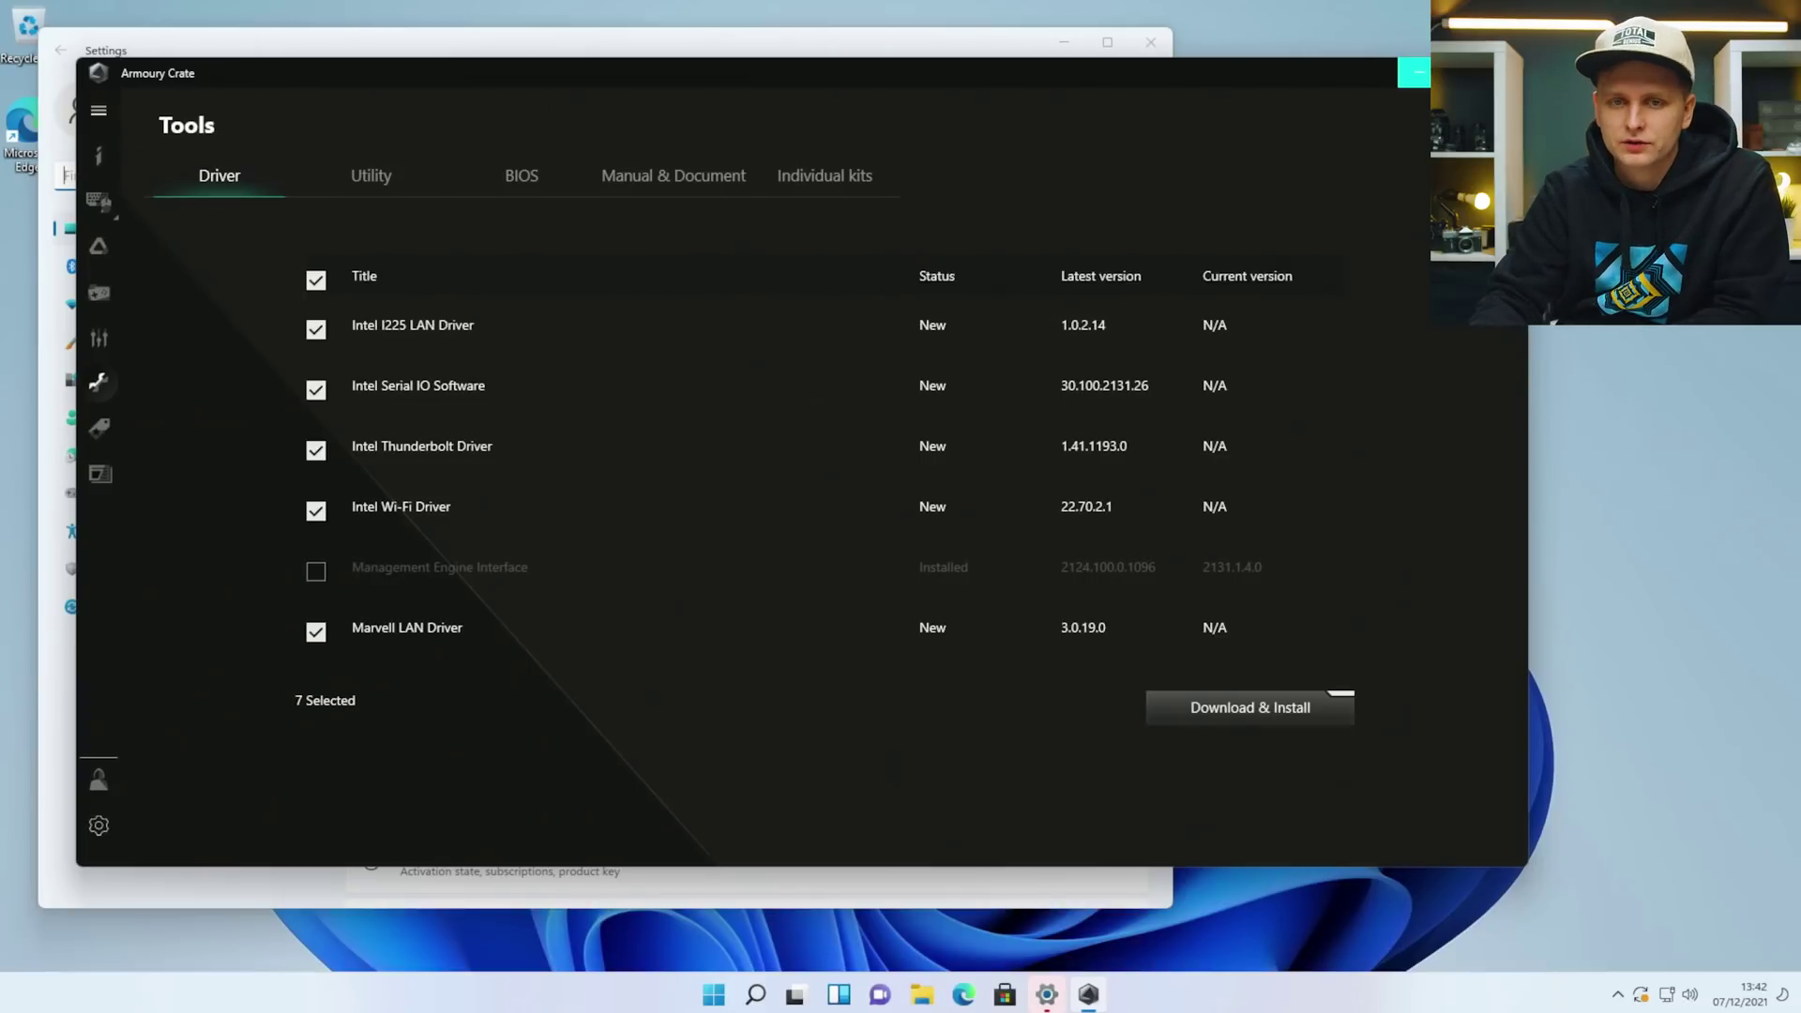
pyautogui.click(1414, 72)
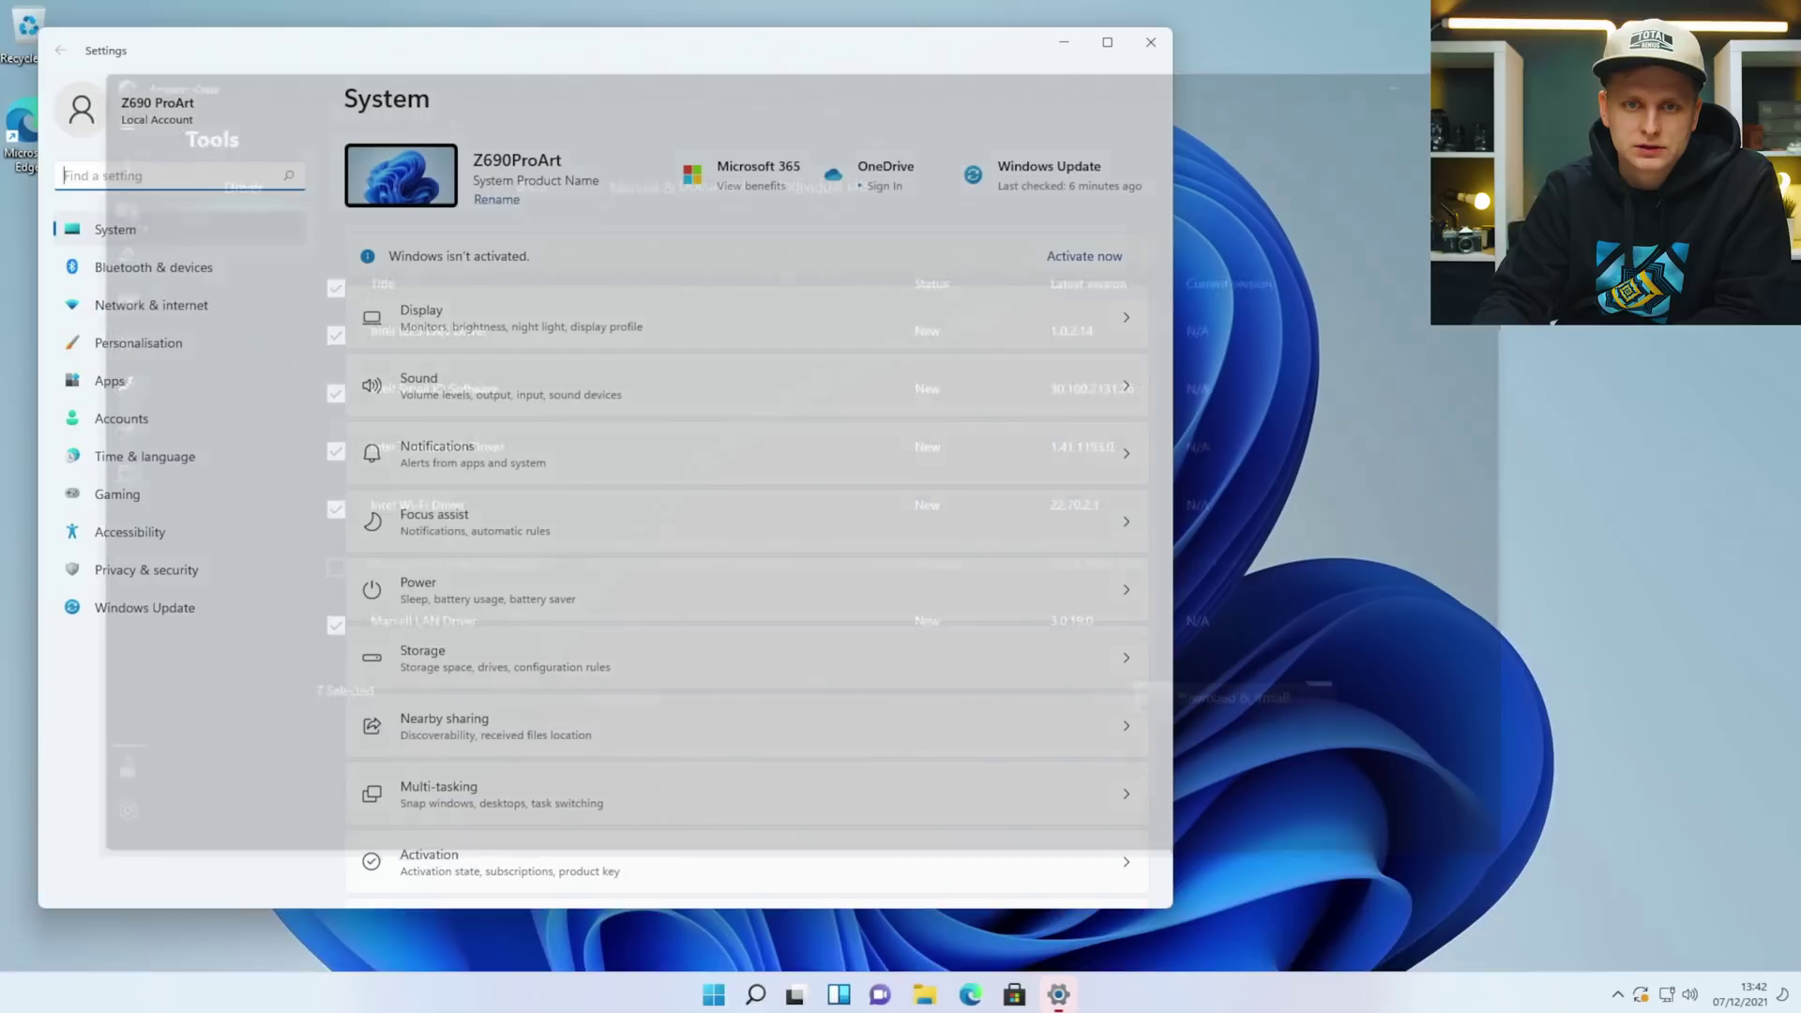
# Restart now from Windows Update to finish installing the pending cumulative update.
pyautogui.scroll(-10, 751, 563)
pyautogui.click(1151, 42)
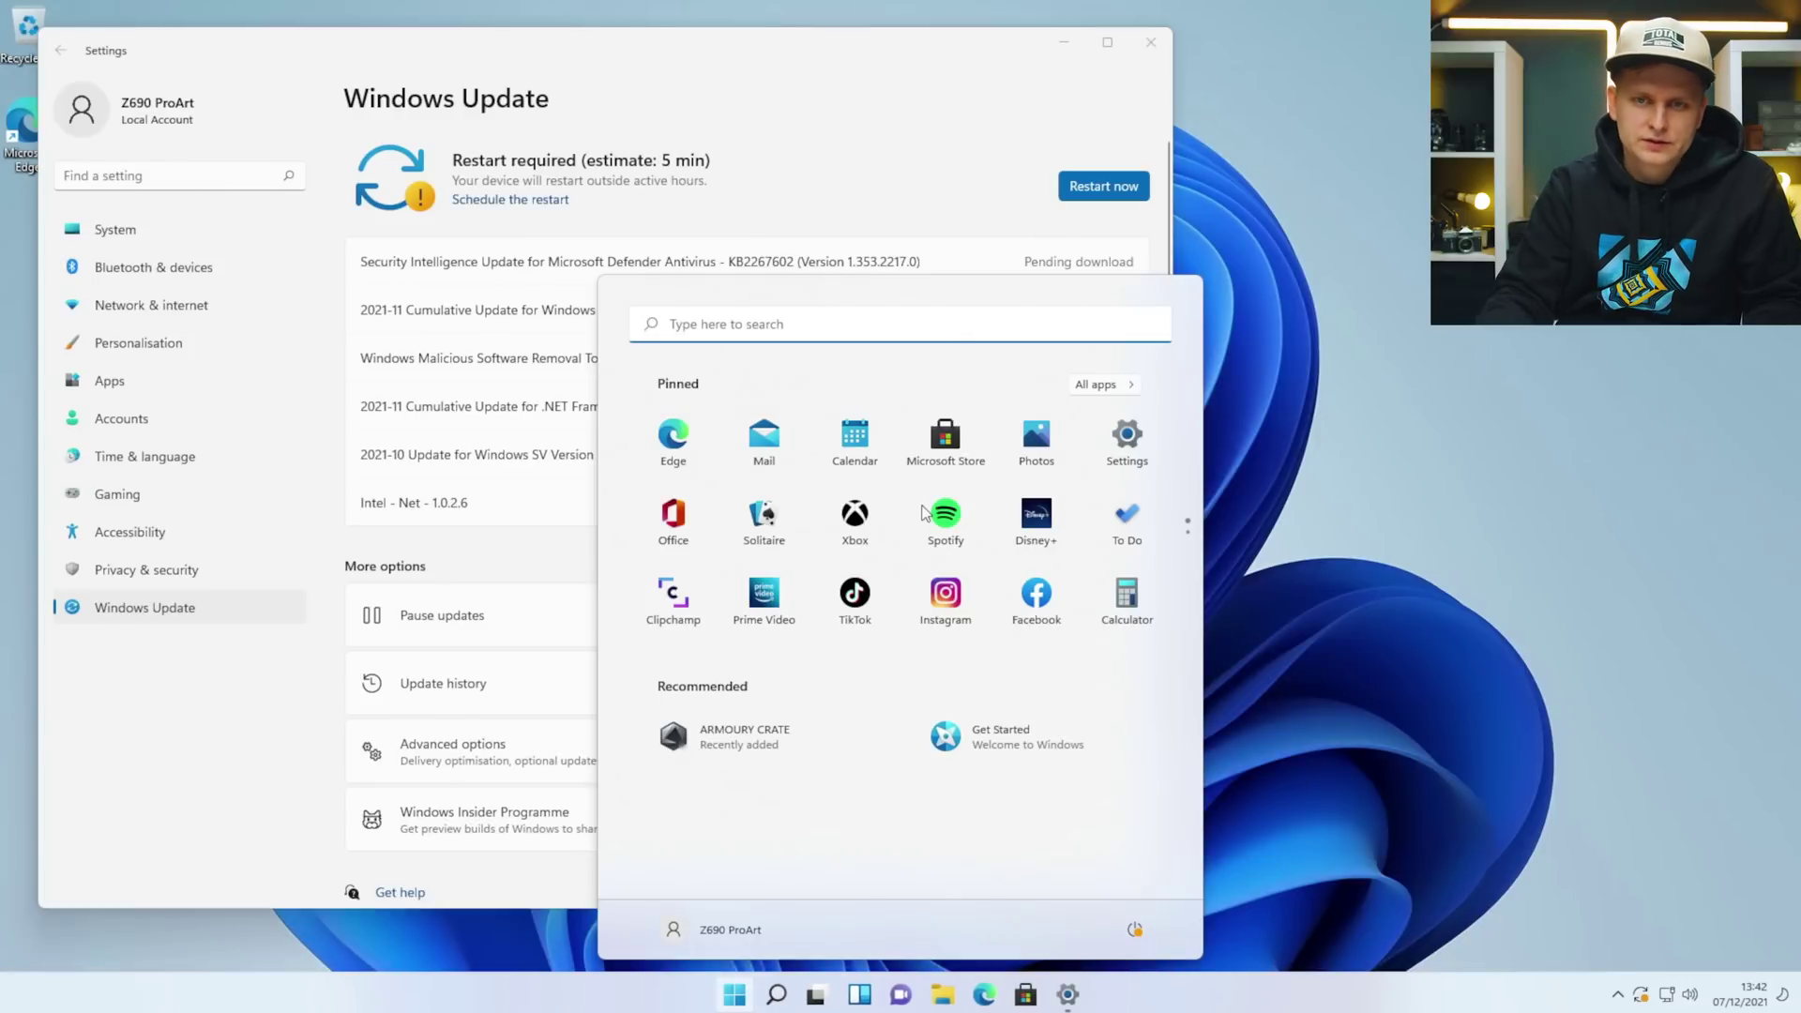
pyautogui.click(864, 109)
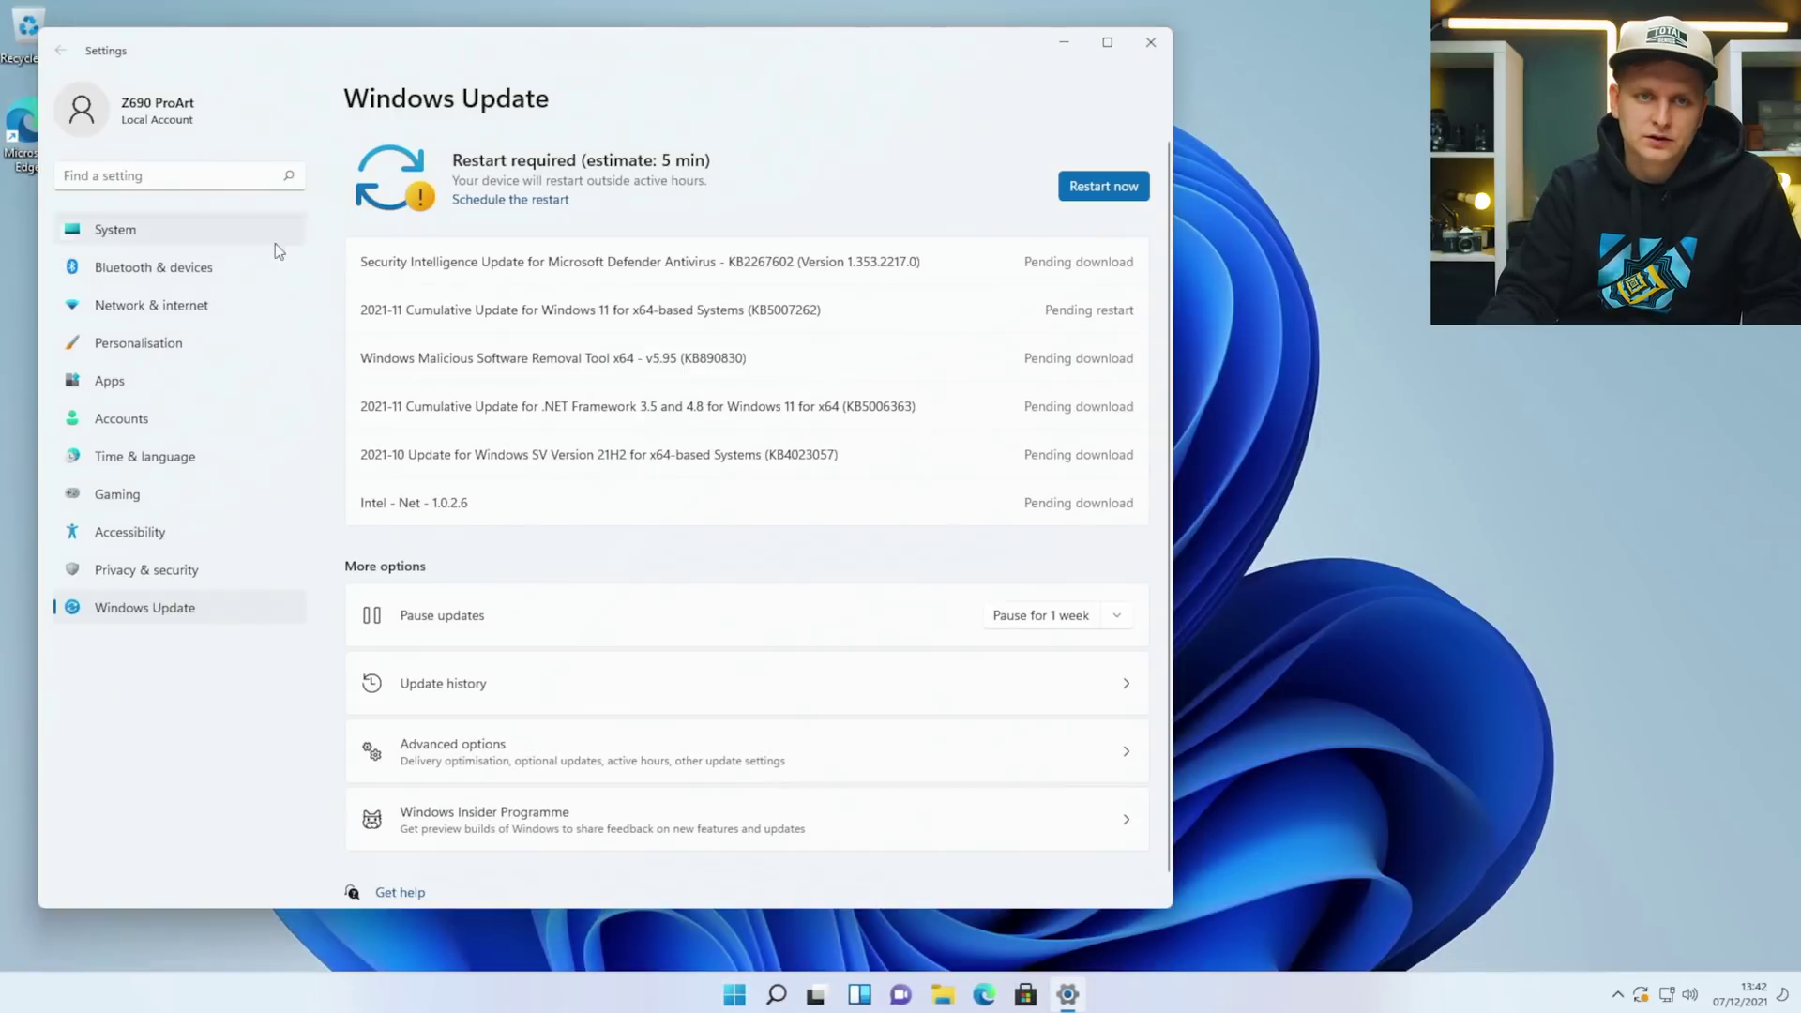
pyautogui.click(1103, 189)
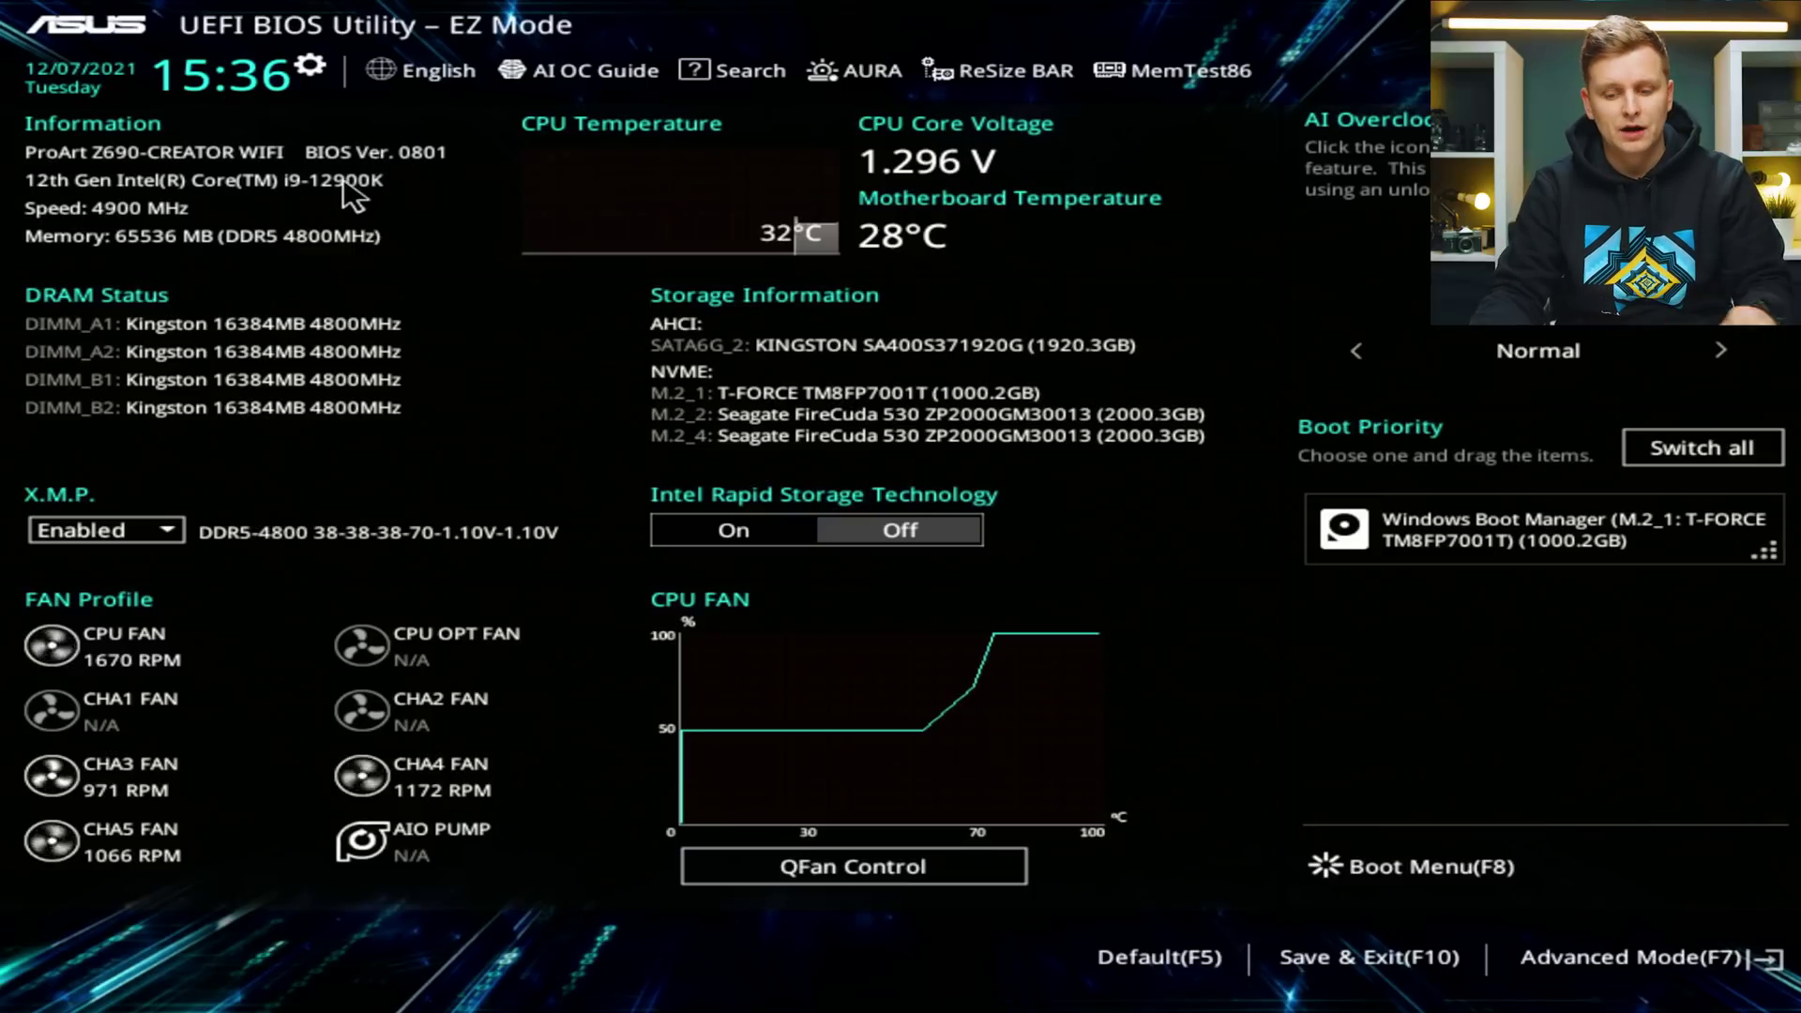
# Leave the BIOS unchanged via Save & Exit (F10) and confirm the reset.
pyautogui.press('F10')
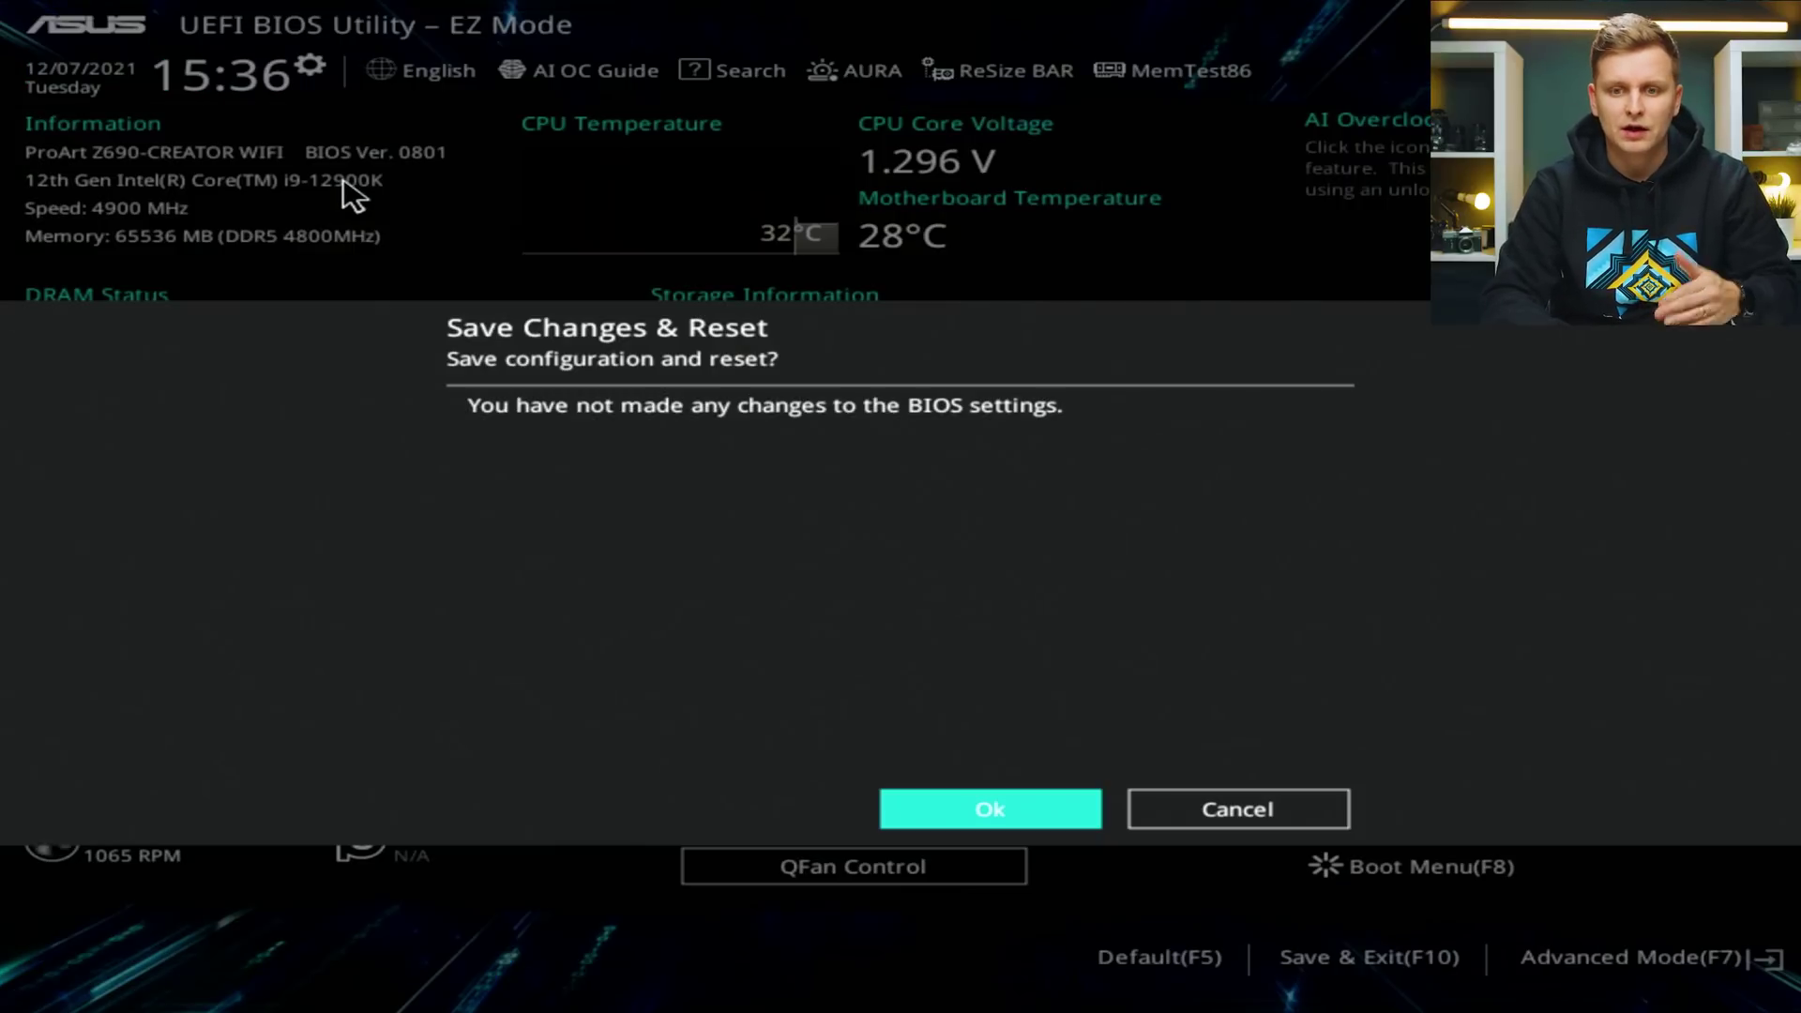
pyautogui.press('Return')
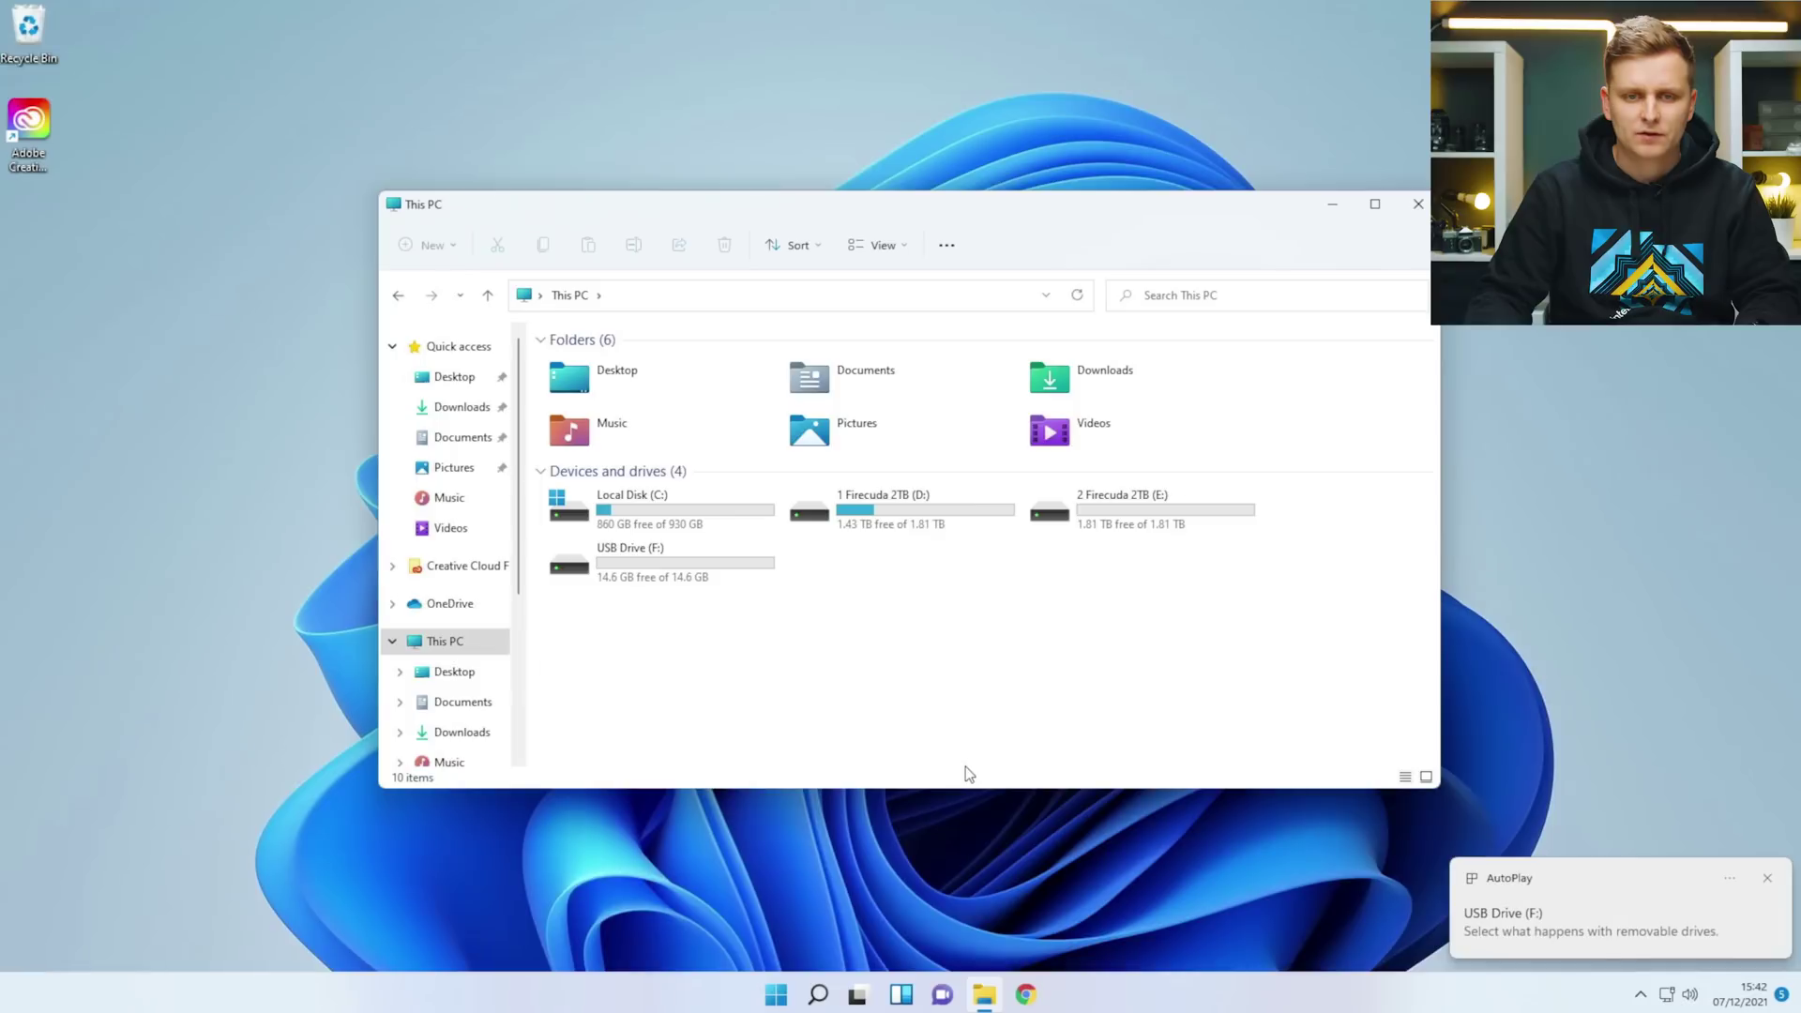
# Search the web for 'asus z690 proart wifi' in Chrome.
pyautogui.click(1025, 994)
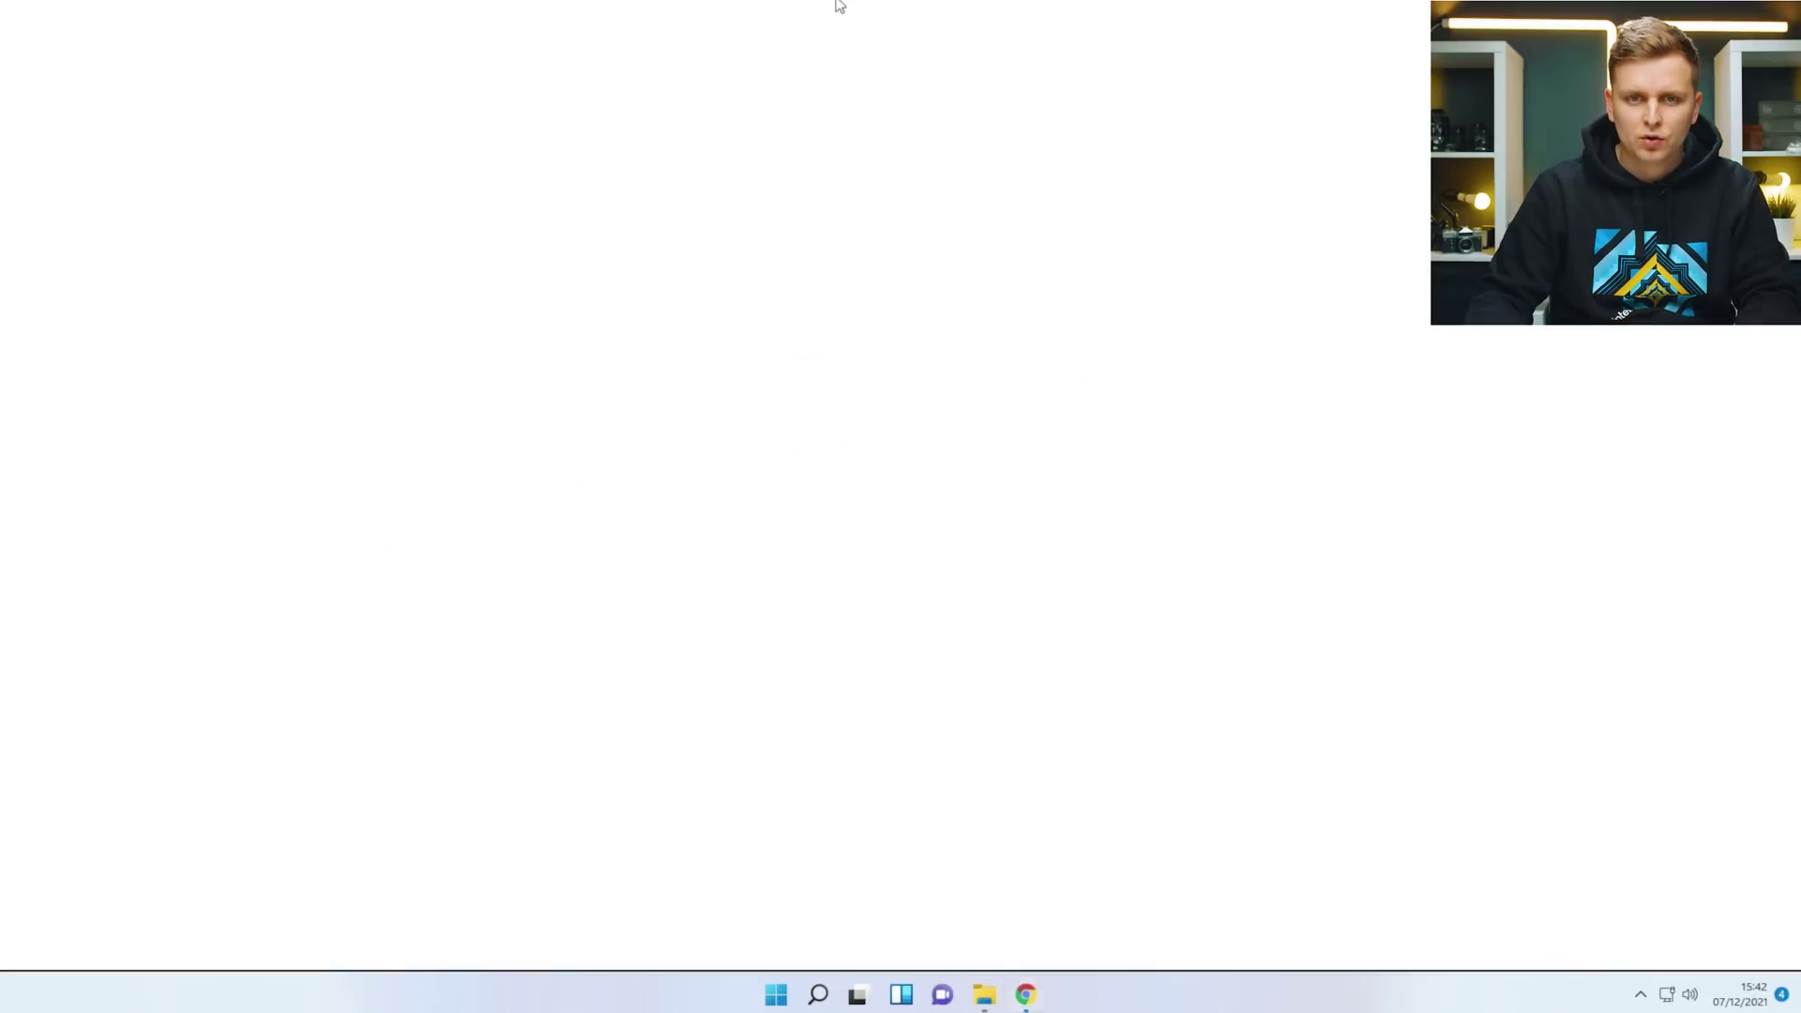
pyautogui.click(334, 46)
pyautogui.write('aus')
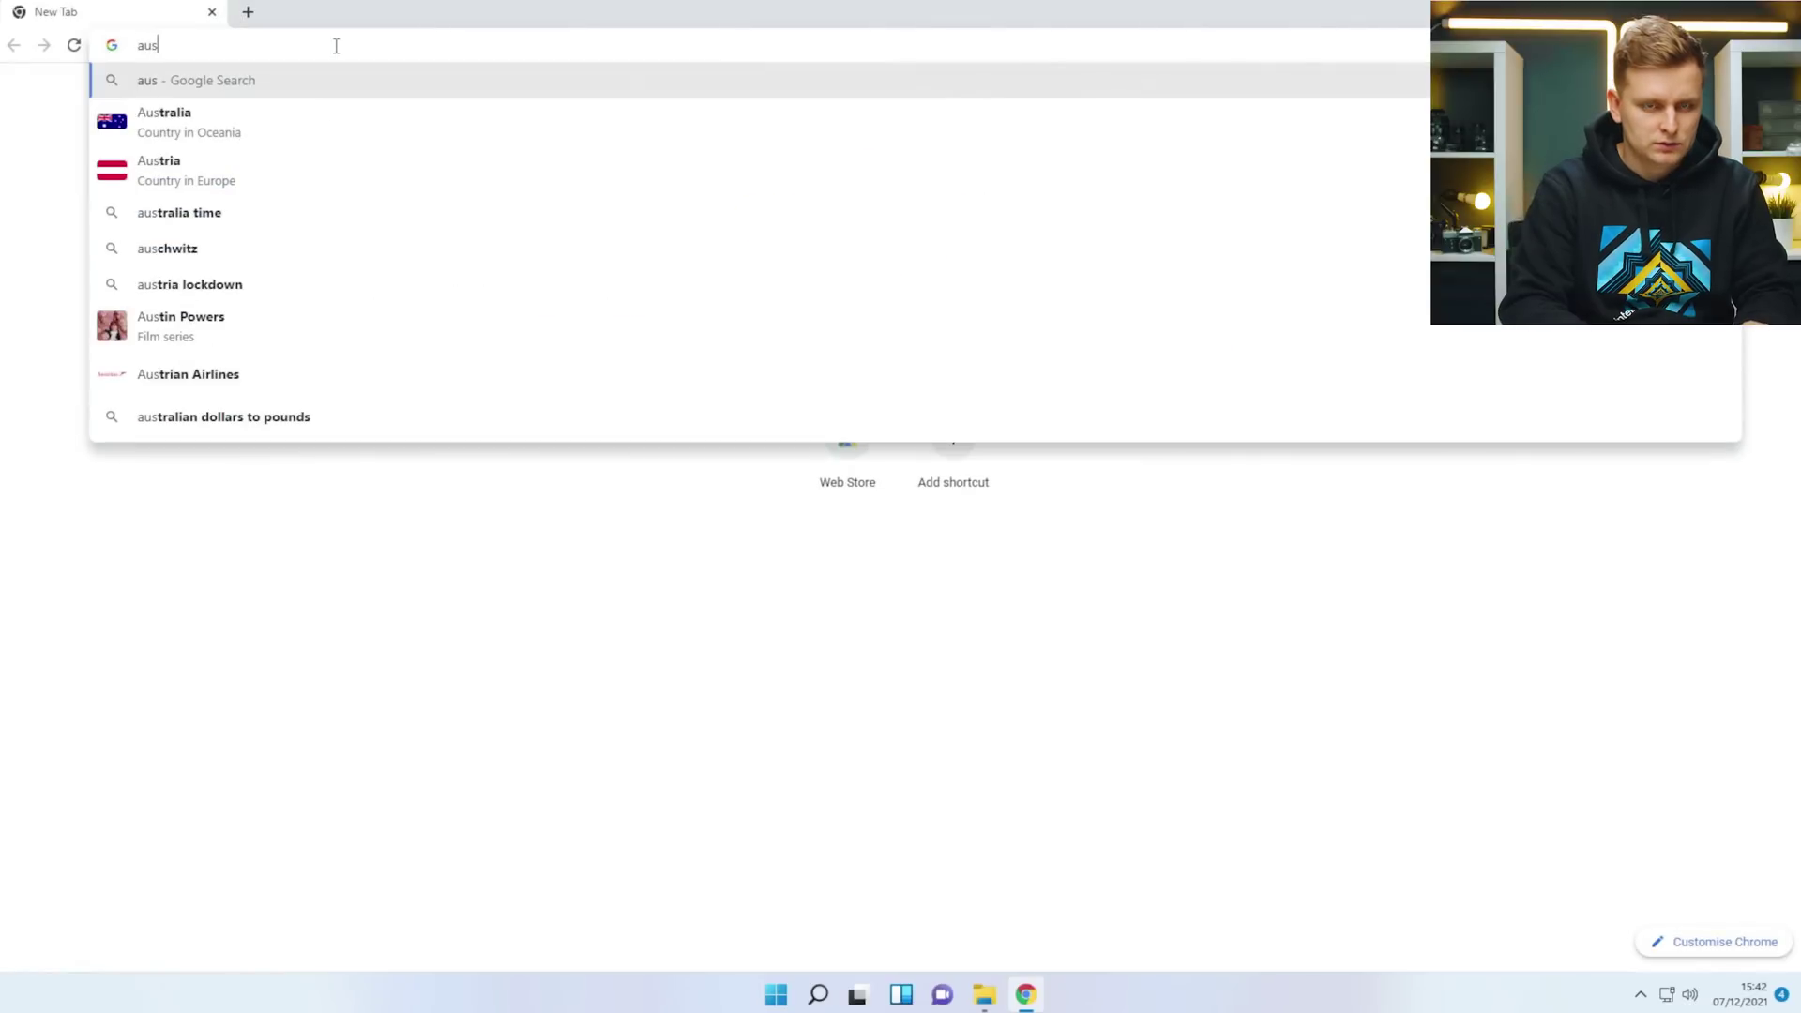
pyautogui.press('BackSpace')
pyautogui.press('BackSpace')
pyautogui.write('sus z')
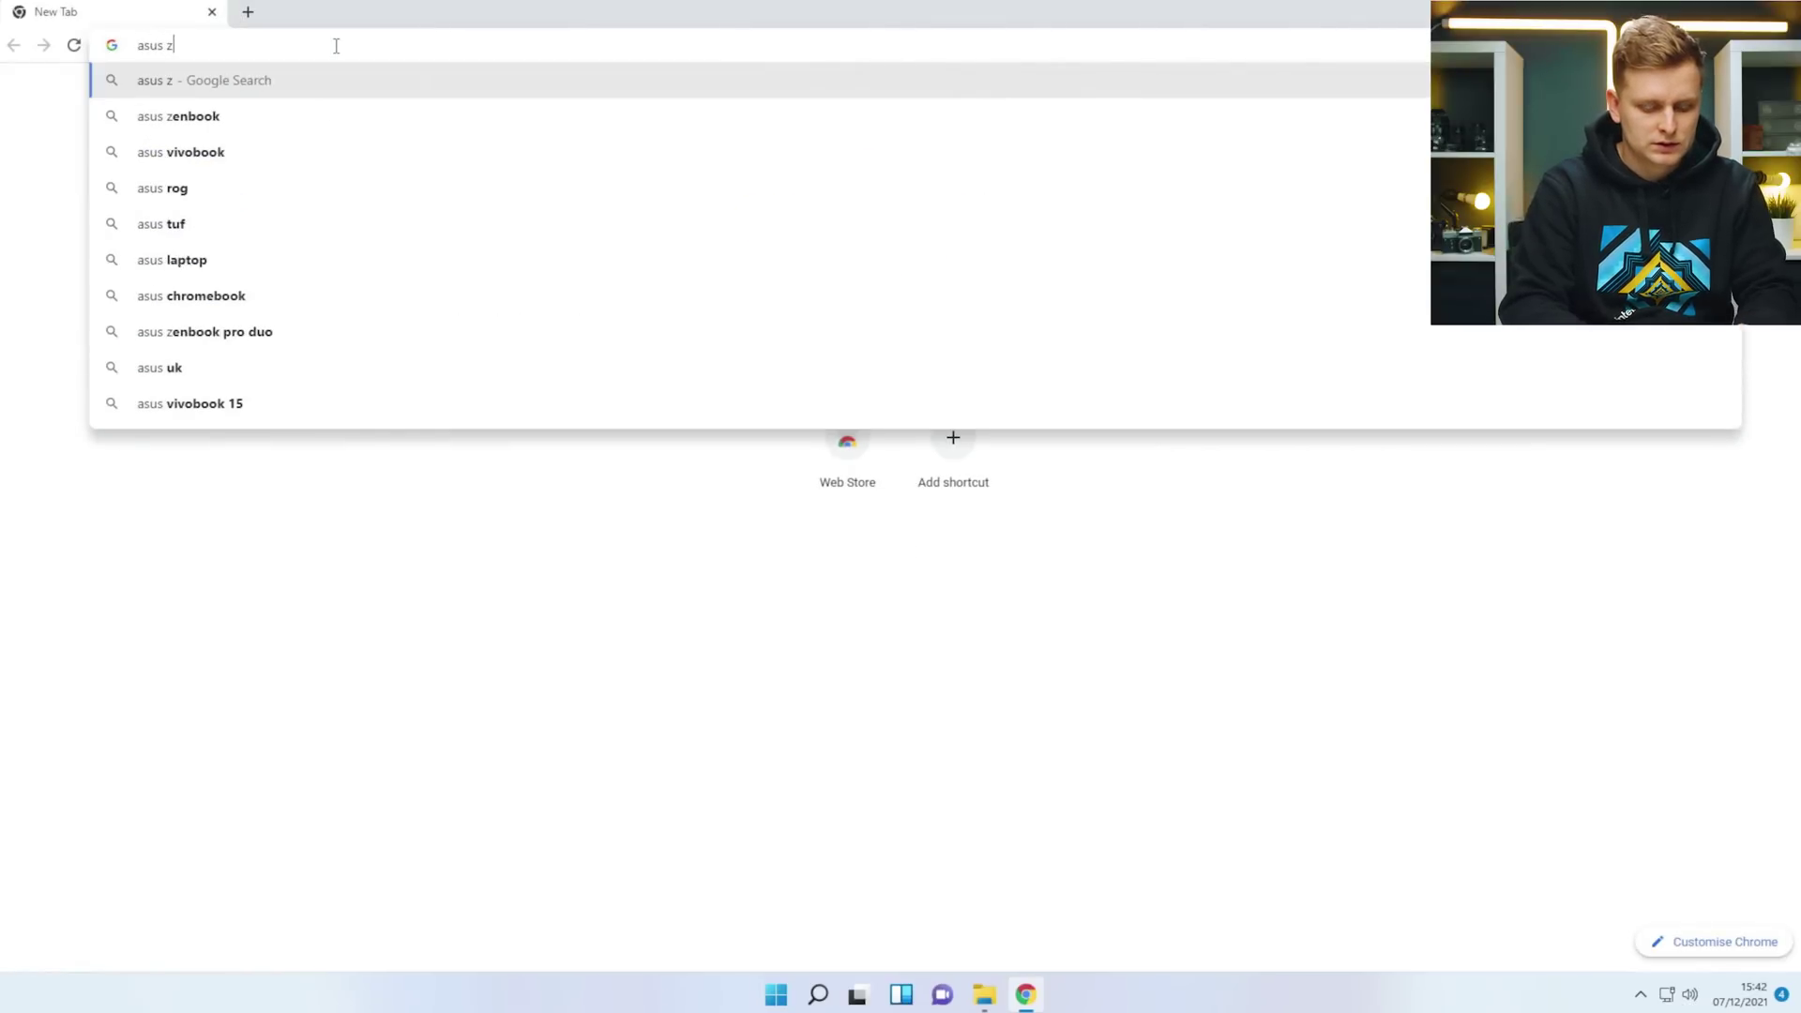
pyautogui.write('690 proart wifi')
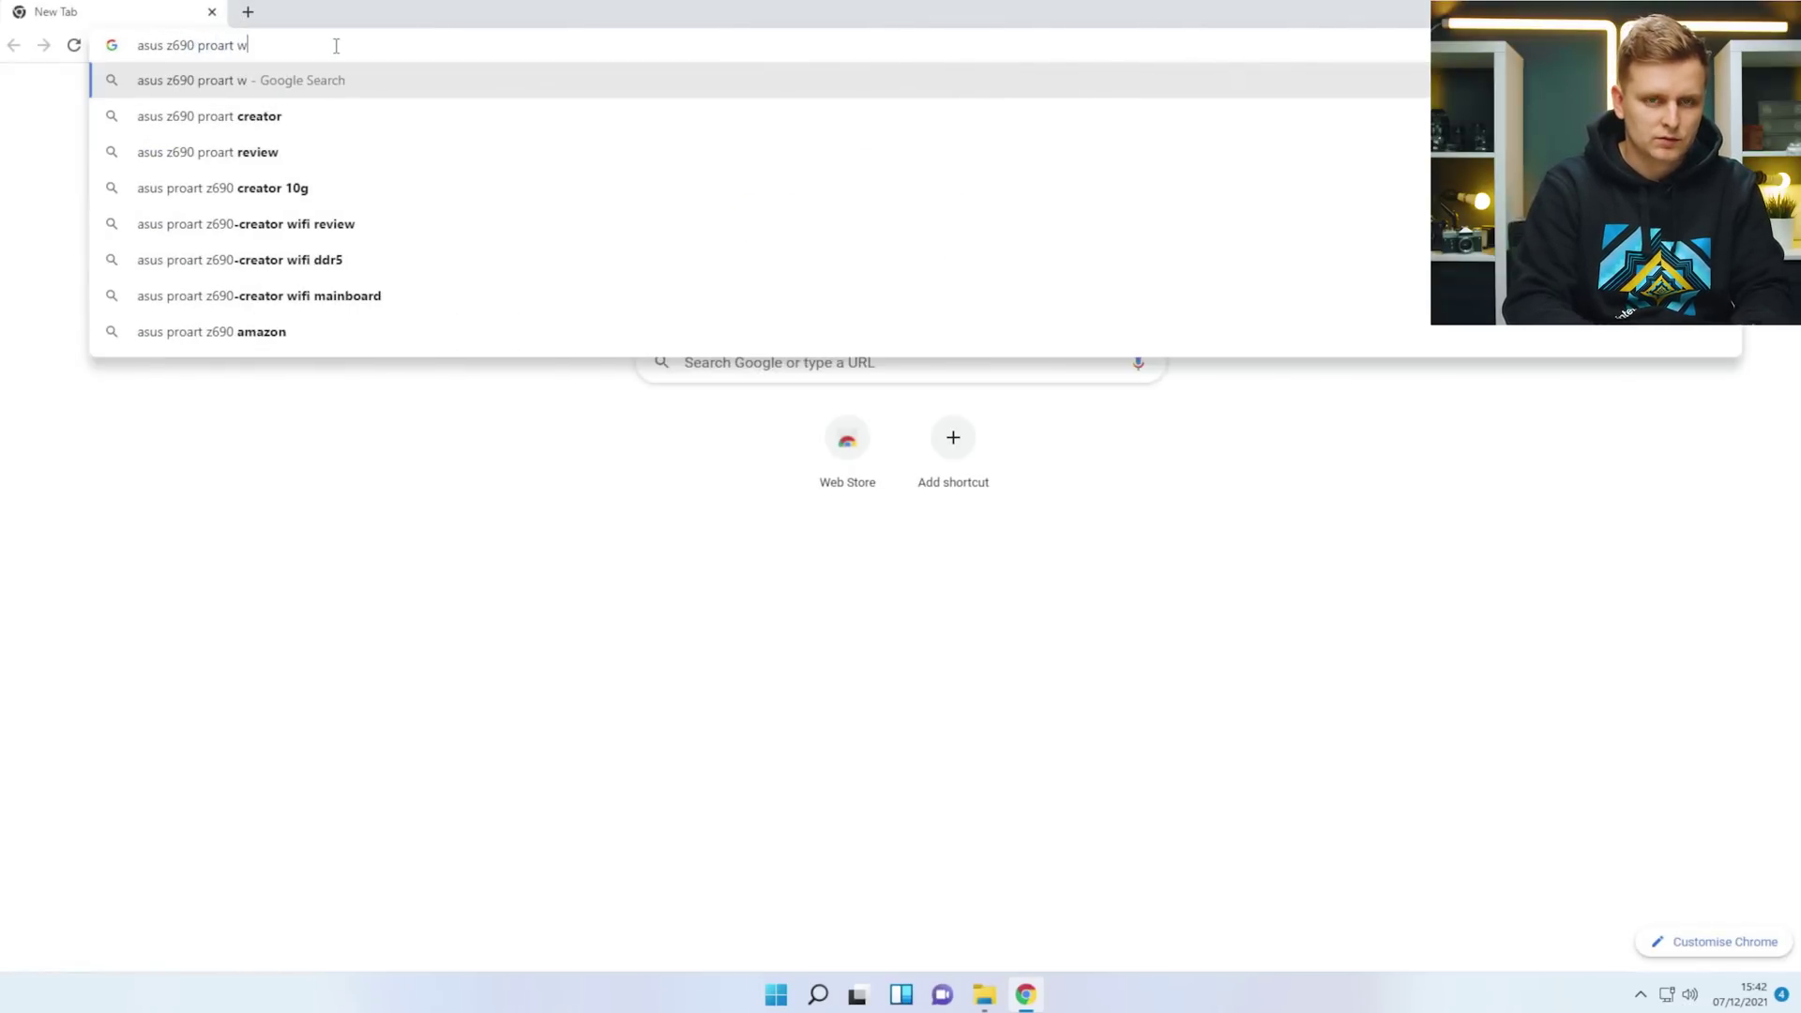
pyautogui.press('Return')
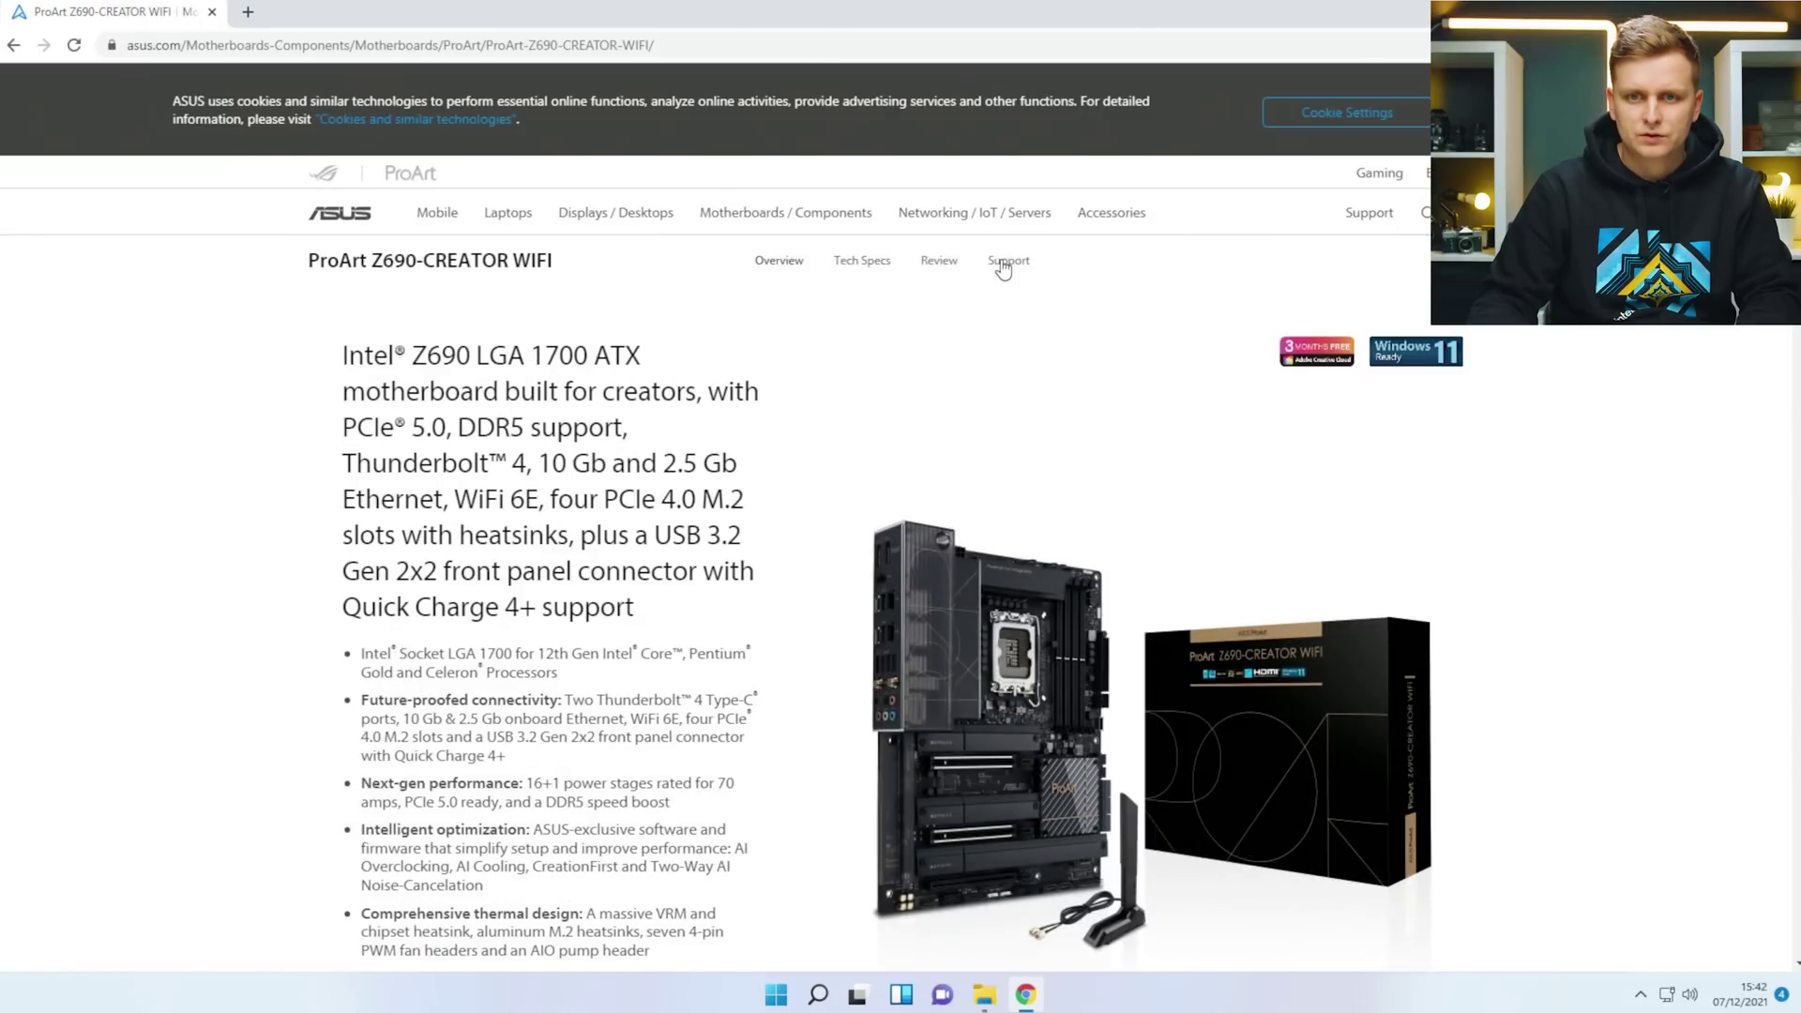
# Download BIOS version 0803 from the board's Driver & Utility BIOS & FIRMWARE page.
pyautogui.click(1006, 266)
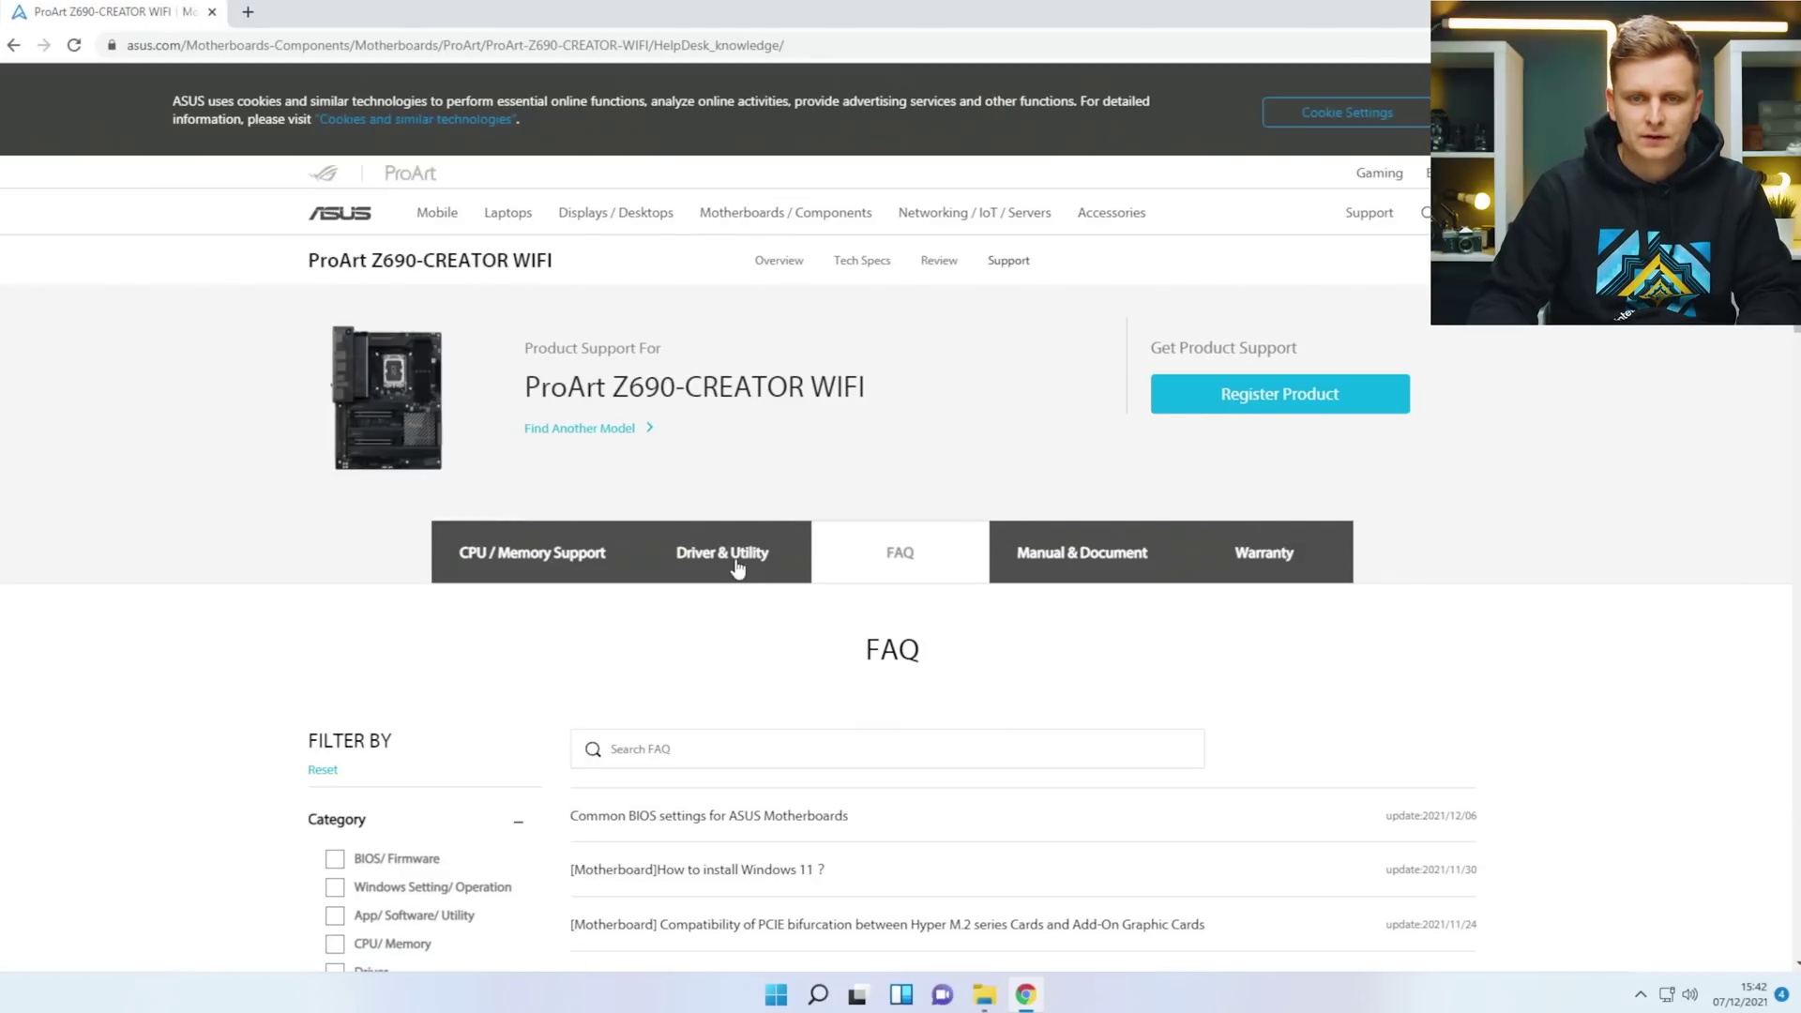
pyautogui.click(746, 558)
pyautogui.scroll(-2, 675, 555)
pyautogui.click(983, 469)
pyautogui.scroll(-2, 625, 473)
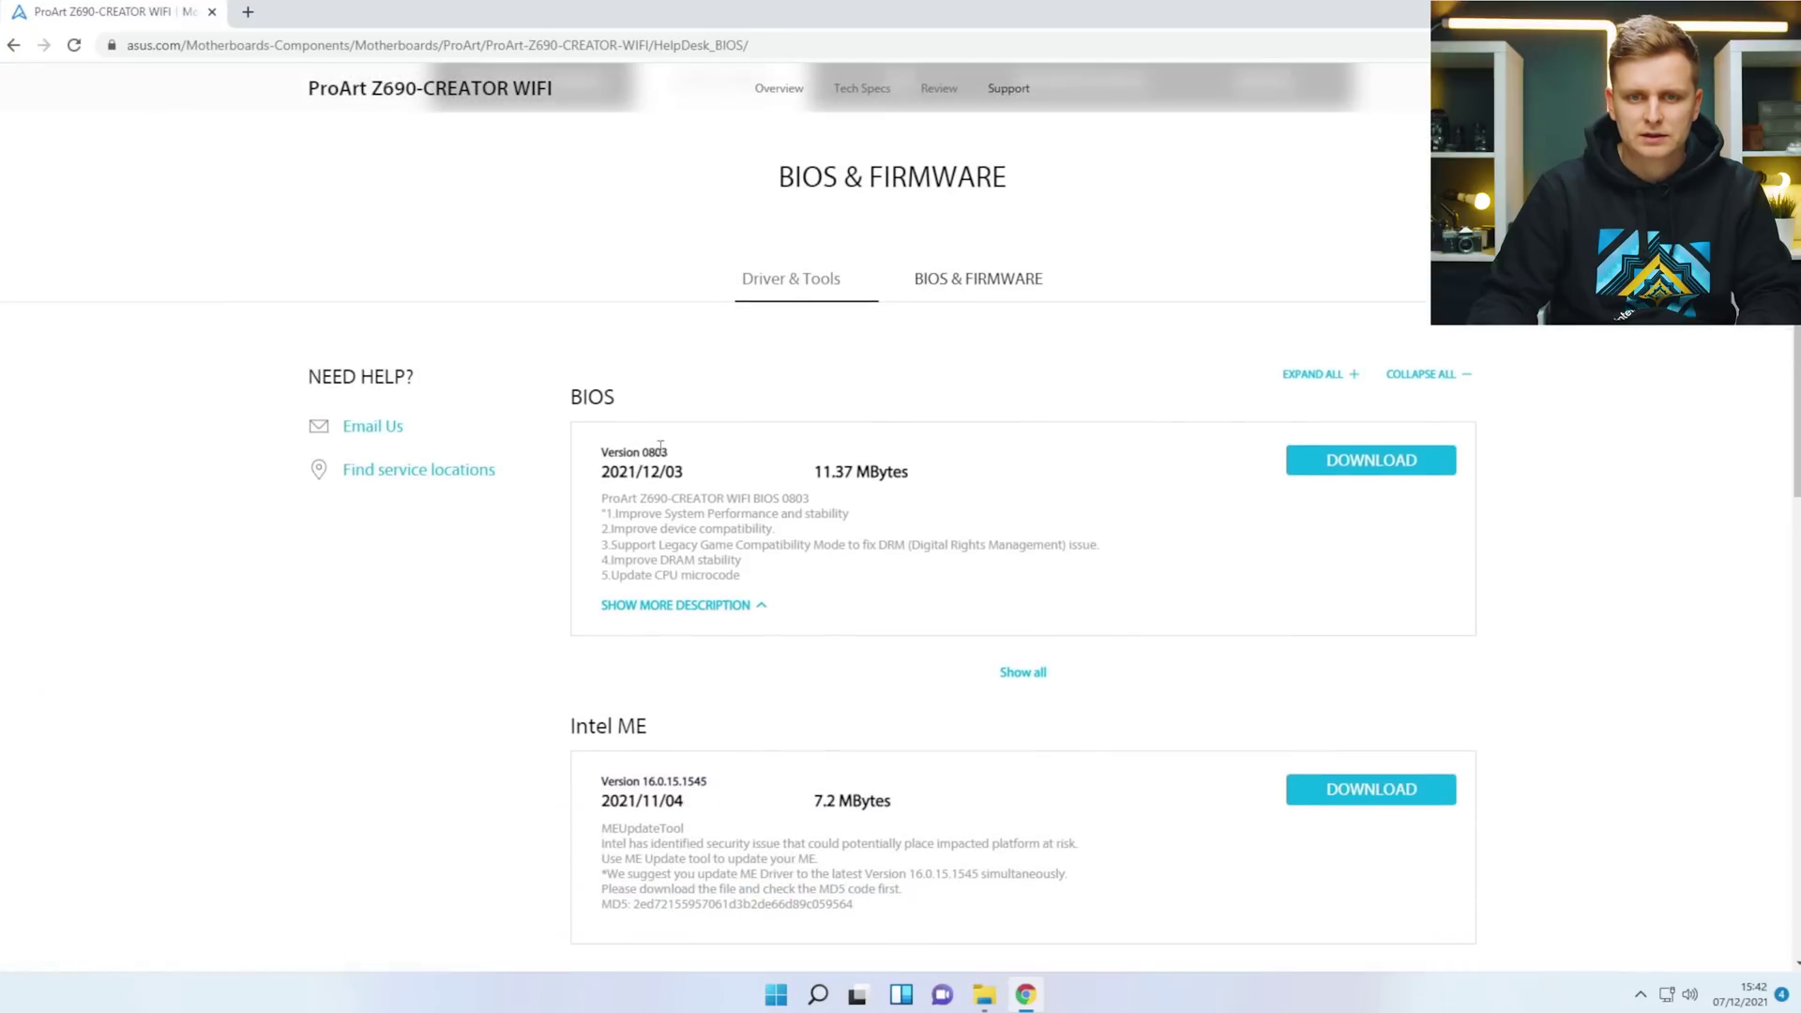
pyautogui.moveTo(650, 454); pyautogui.dragTo(669, 454)
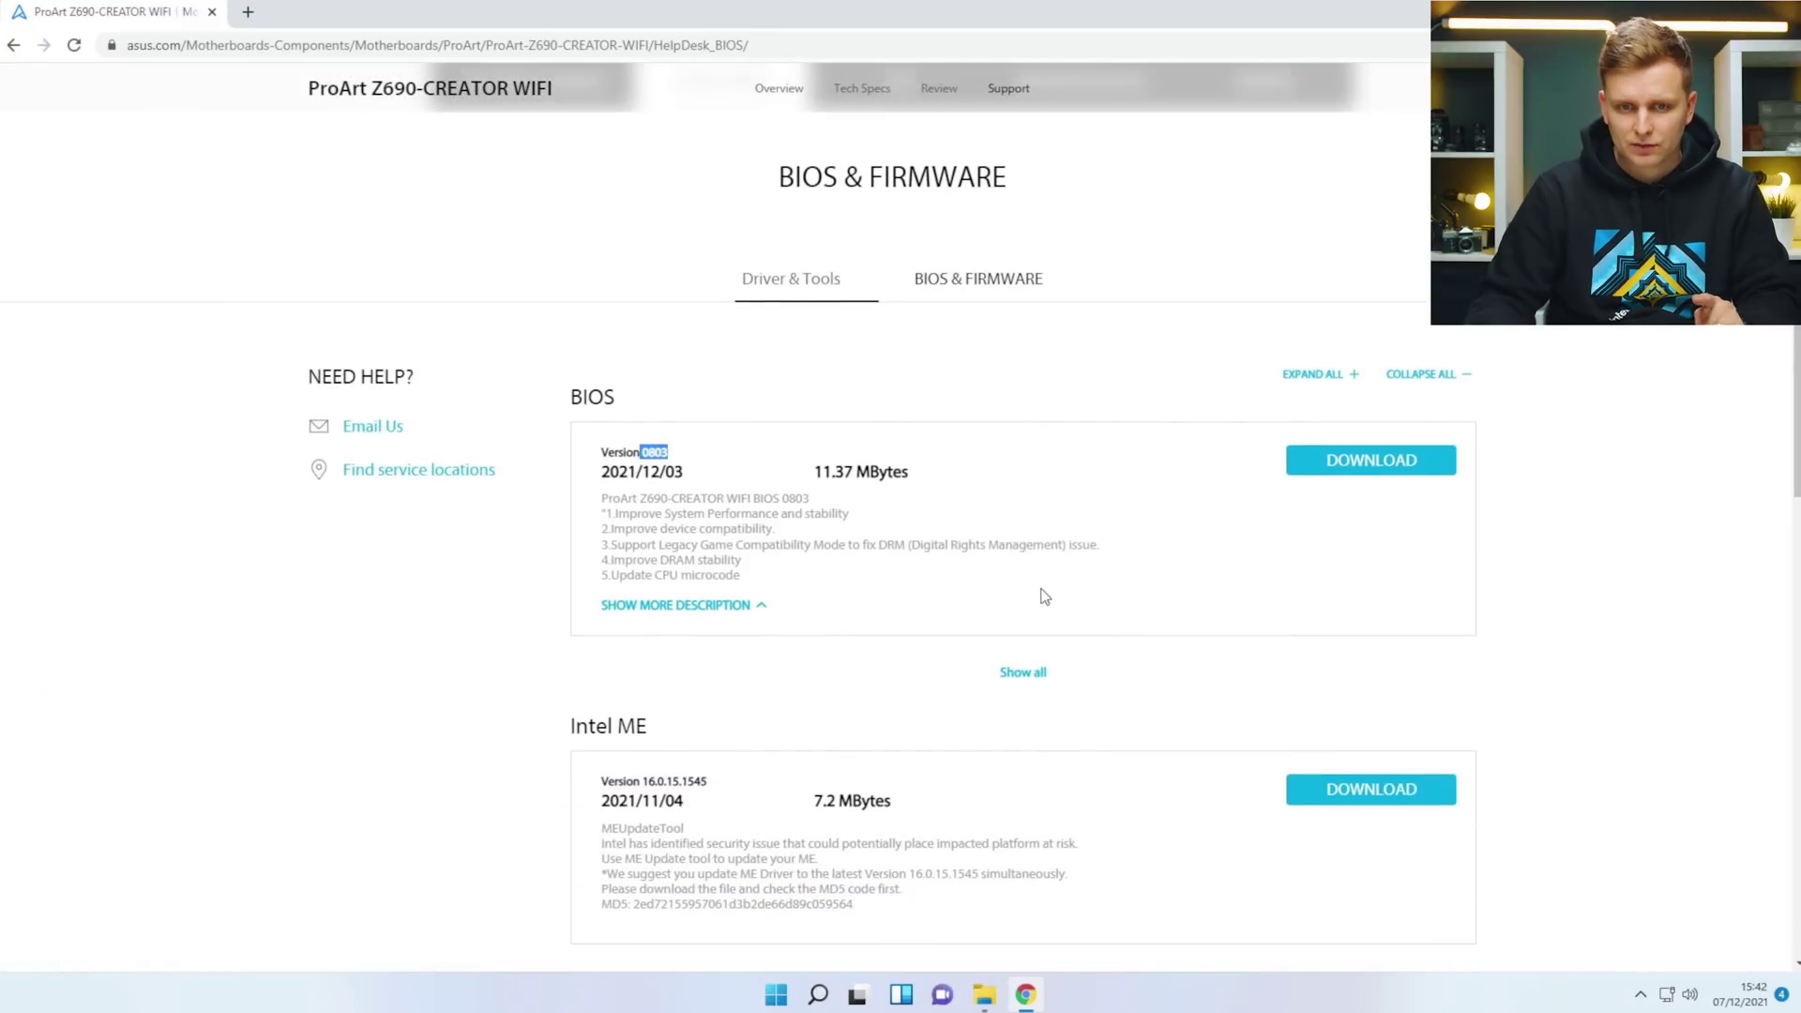
pyautogui.click(1359, 462)
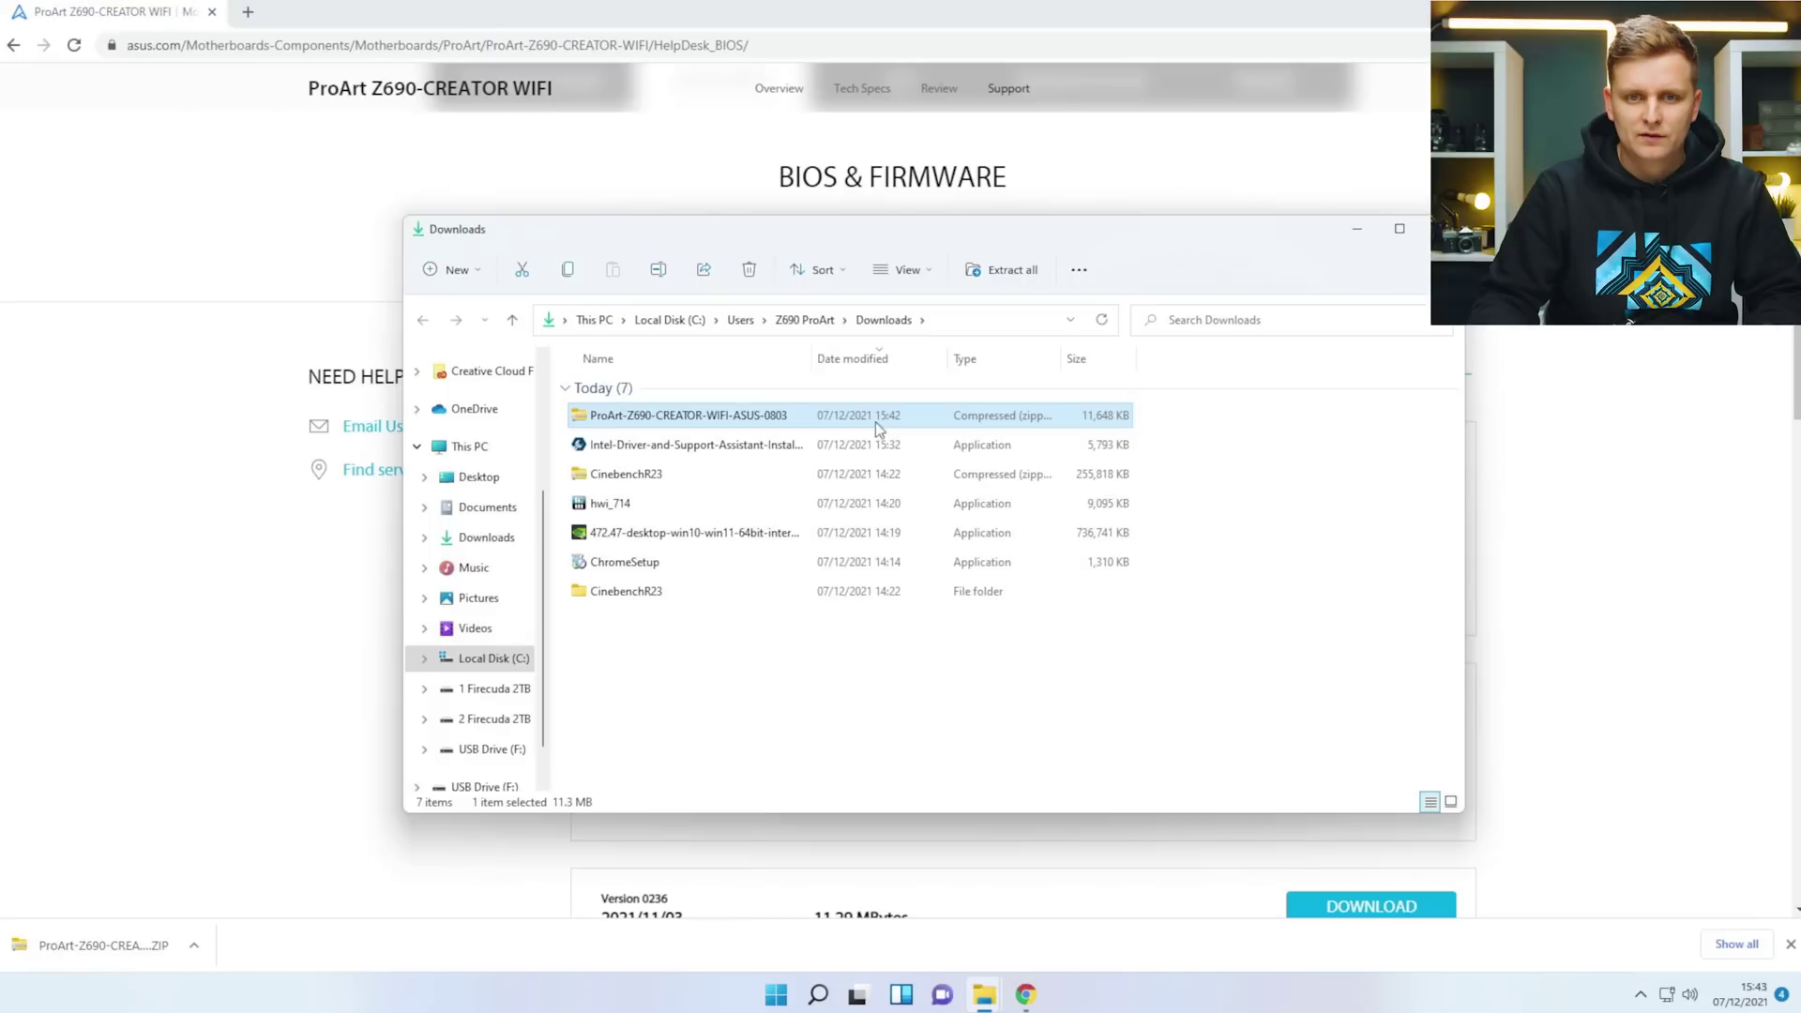
# Extract the BIOS ZIP and run BIOSRenamer to create PAZ690CW.CAP.
pyautogui.rightClick(719, 419)
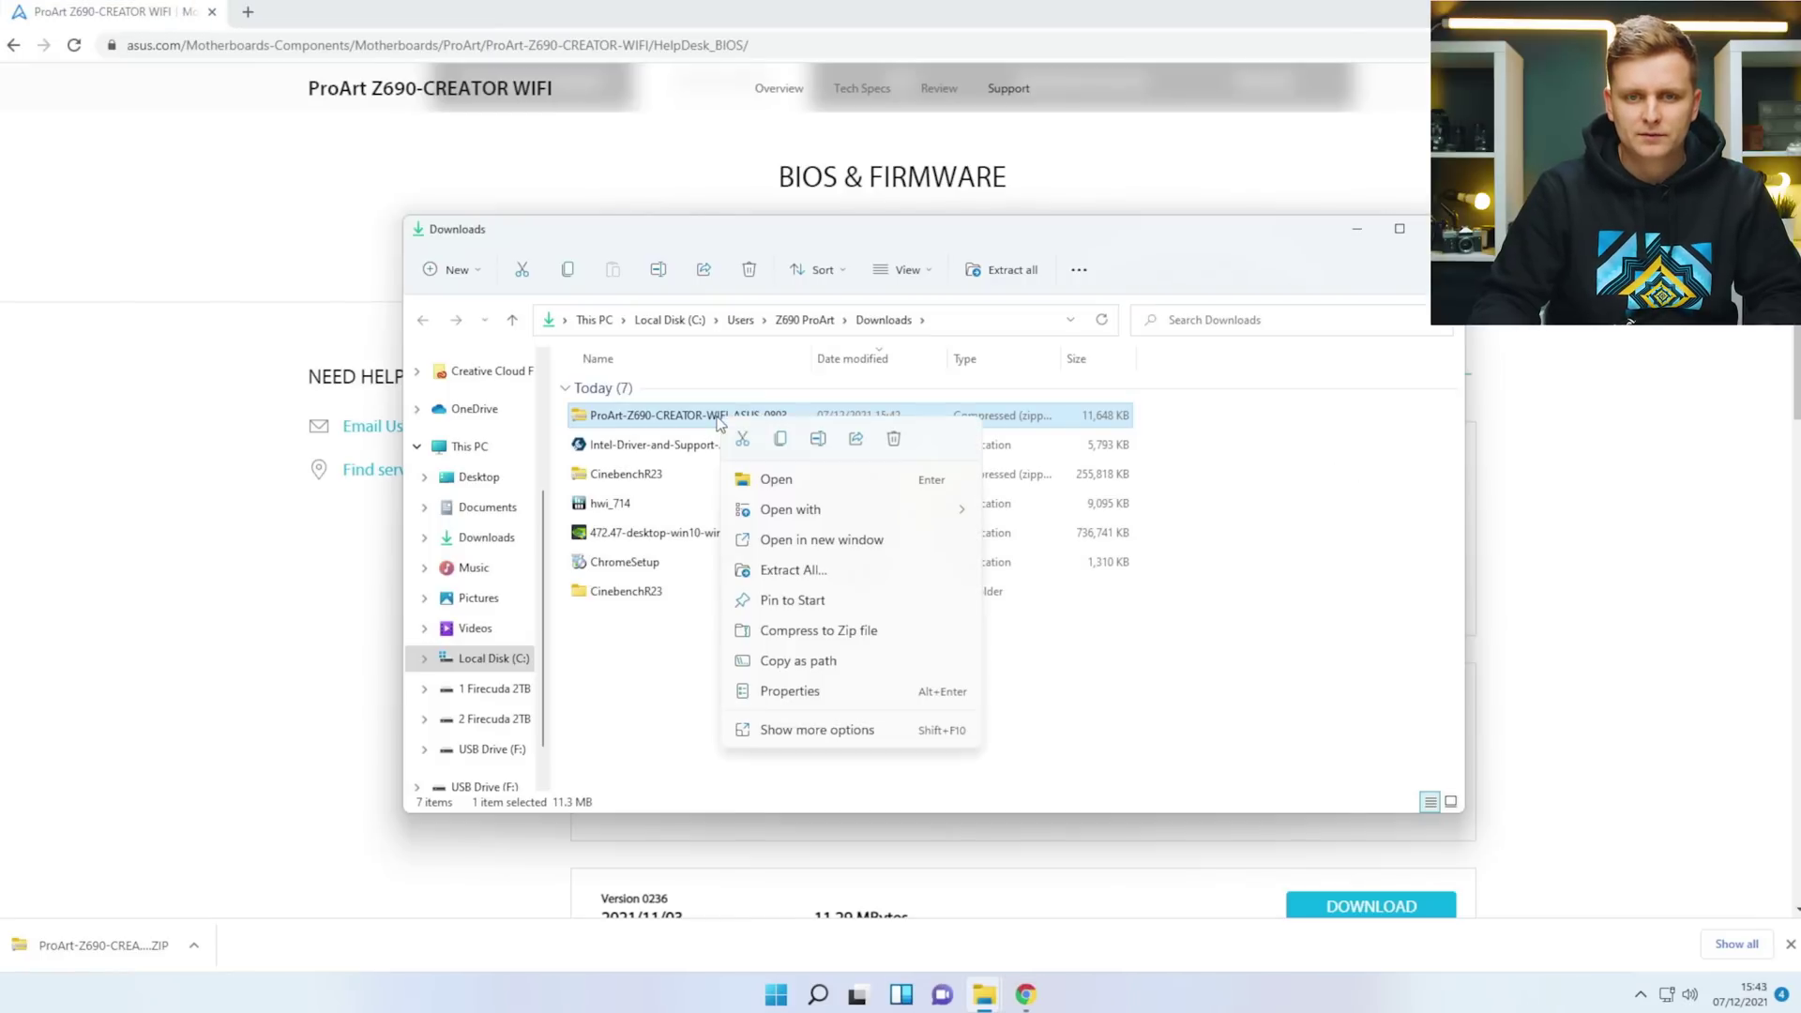
pyautogui.click(794, 571)
pyautogui.press('Return')
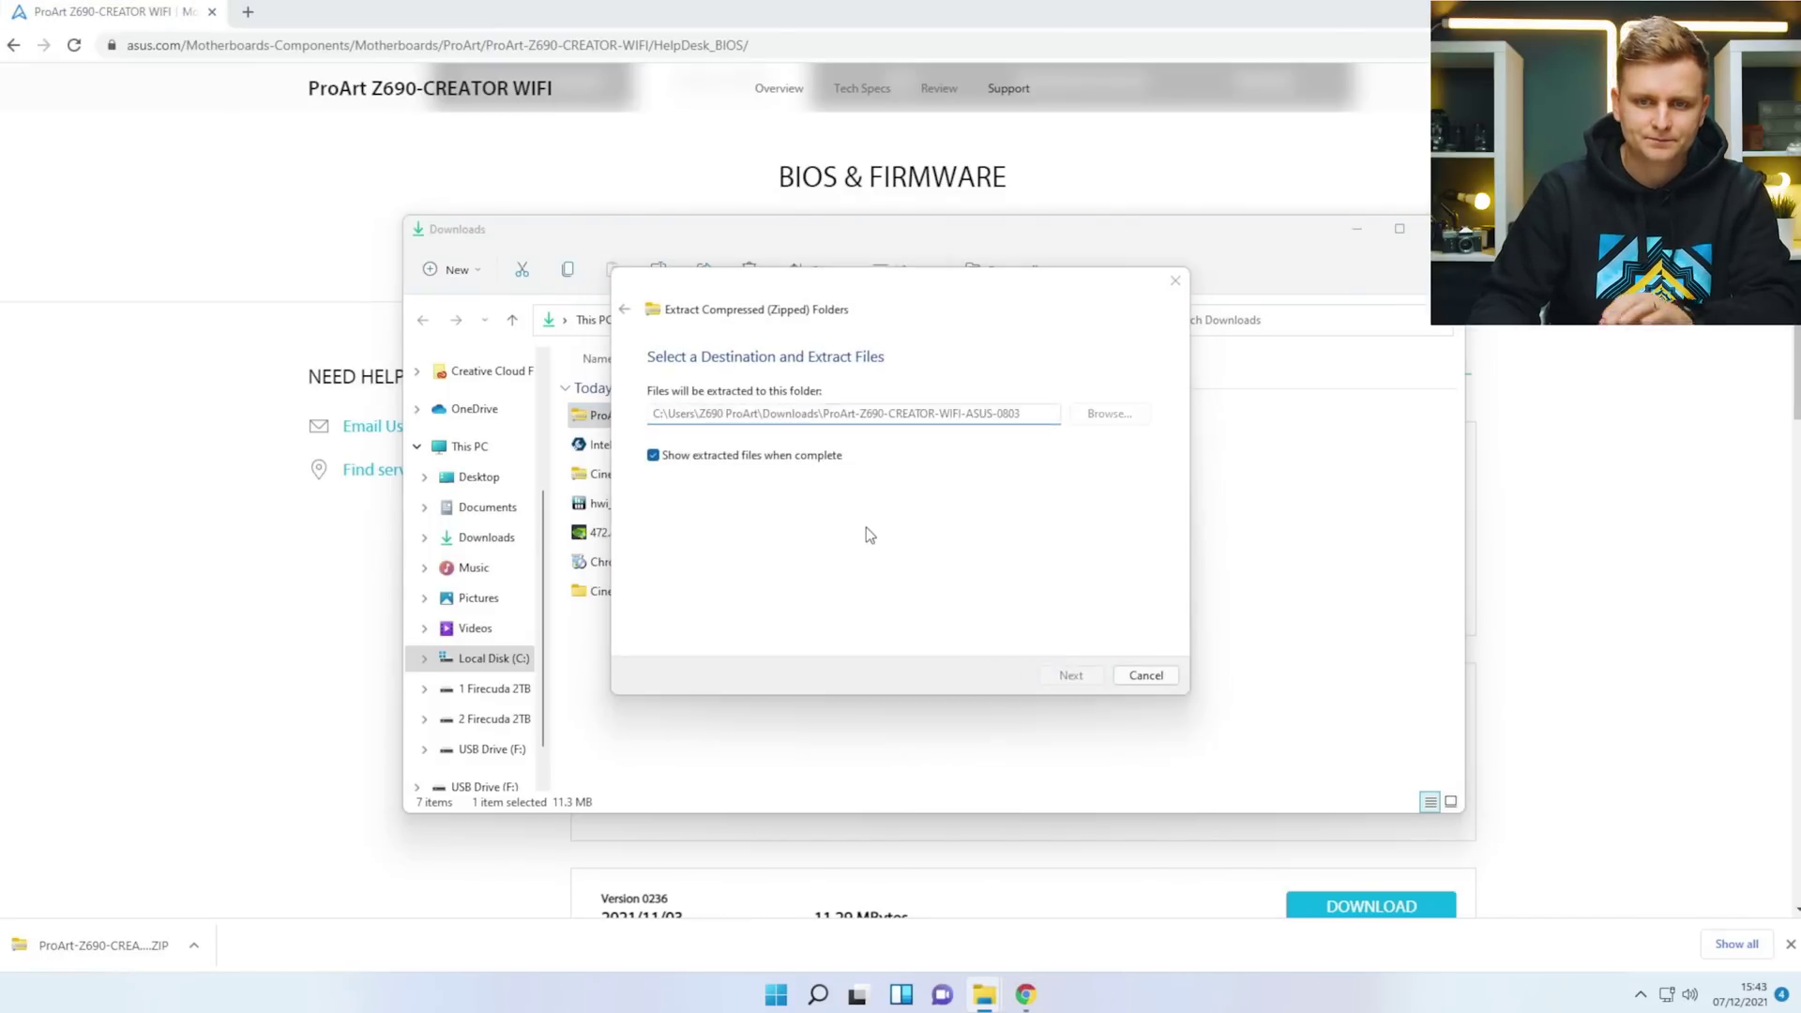
pyautogui.doubleClick(774, 430)
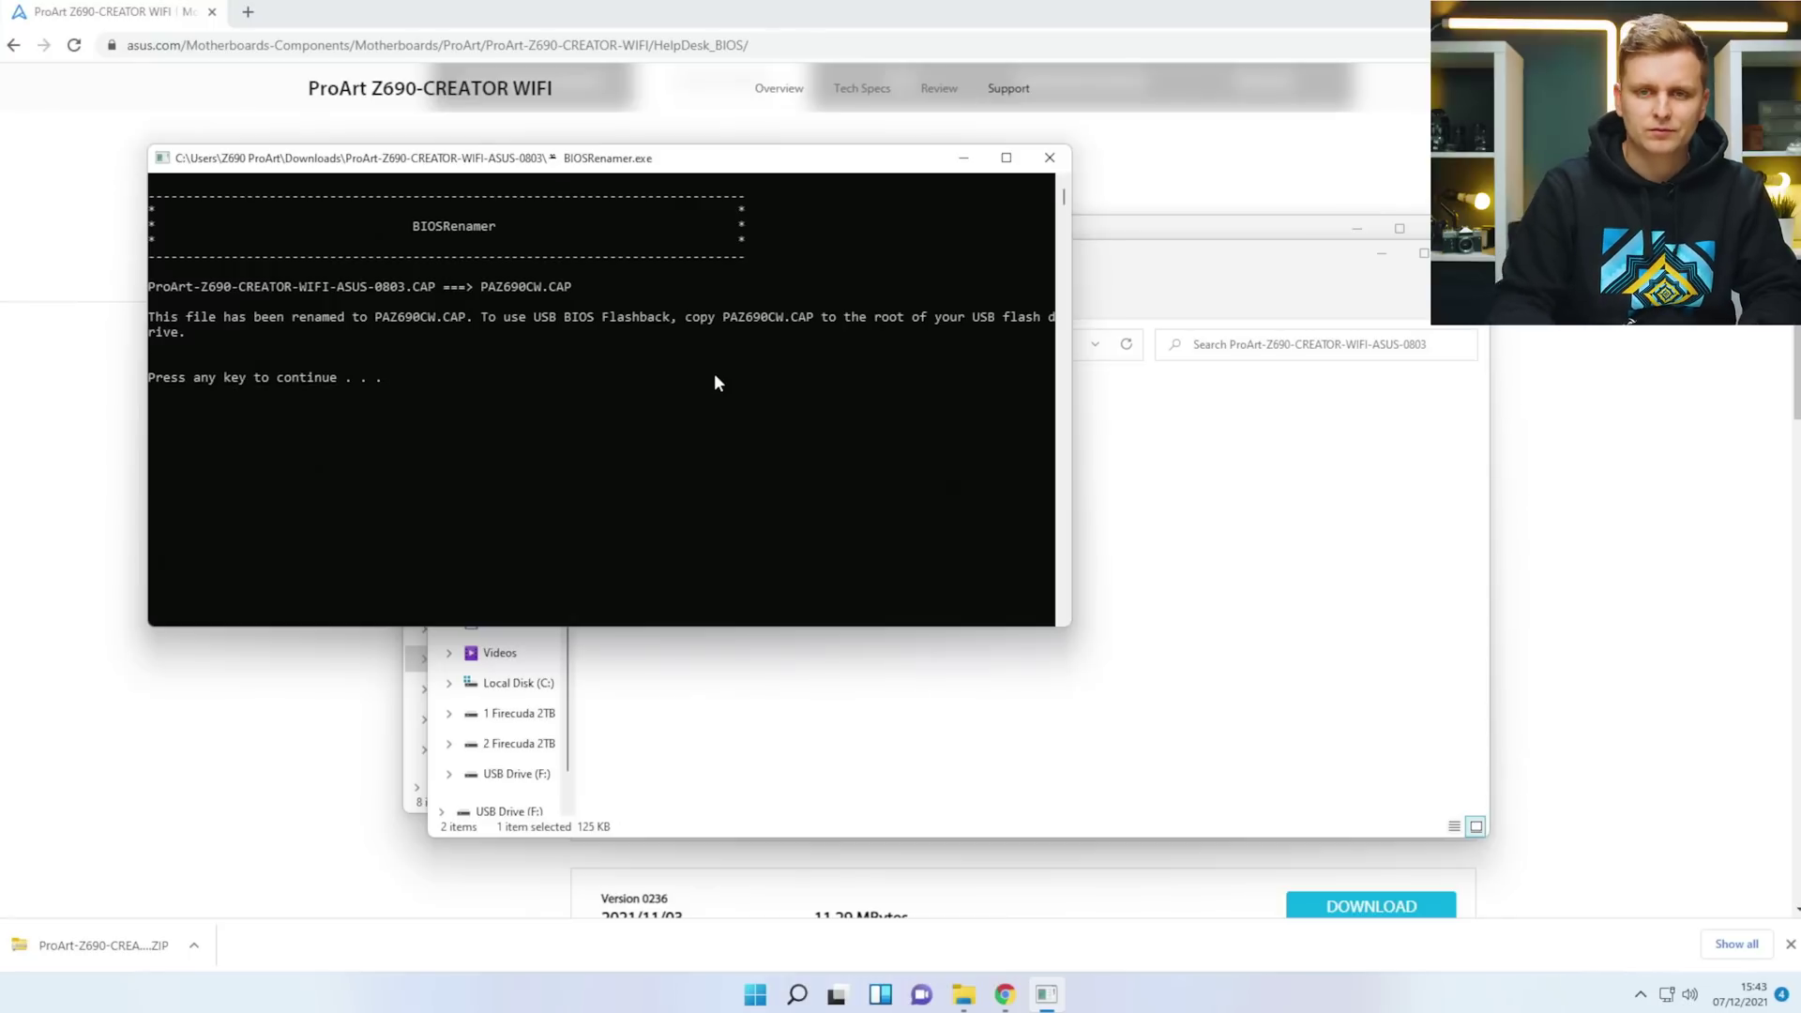
pyautogui.click(1050, 158)
# Copy PAZ690CW into the root of USB Drive (F:).
pyautogui.click(744, 622)
pyautogui.click(671, 442)
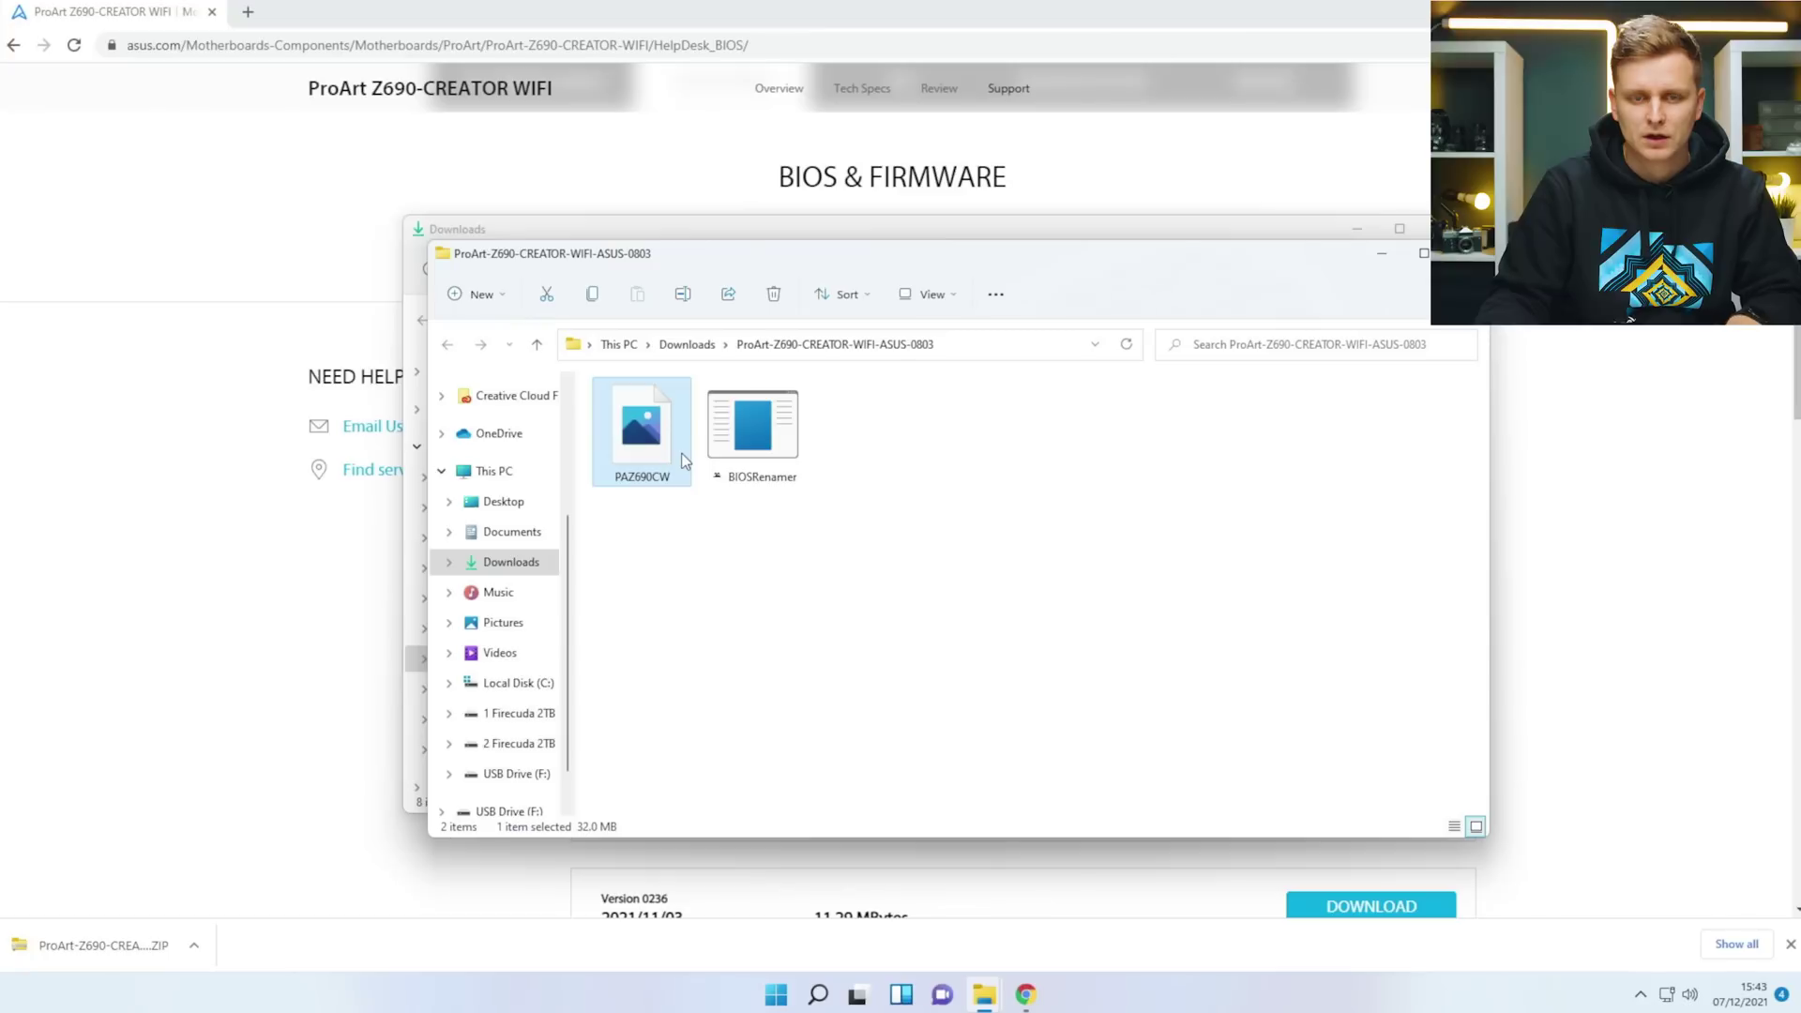
pyautogui.click(514, 774)
pyautogui.hotkey('ctrl', 'v')
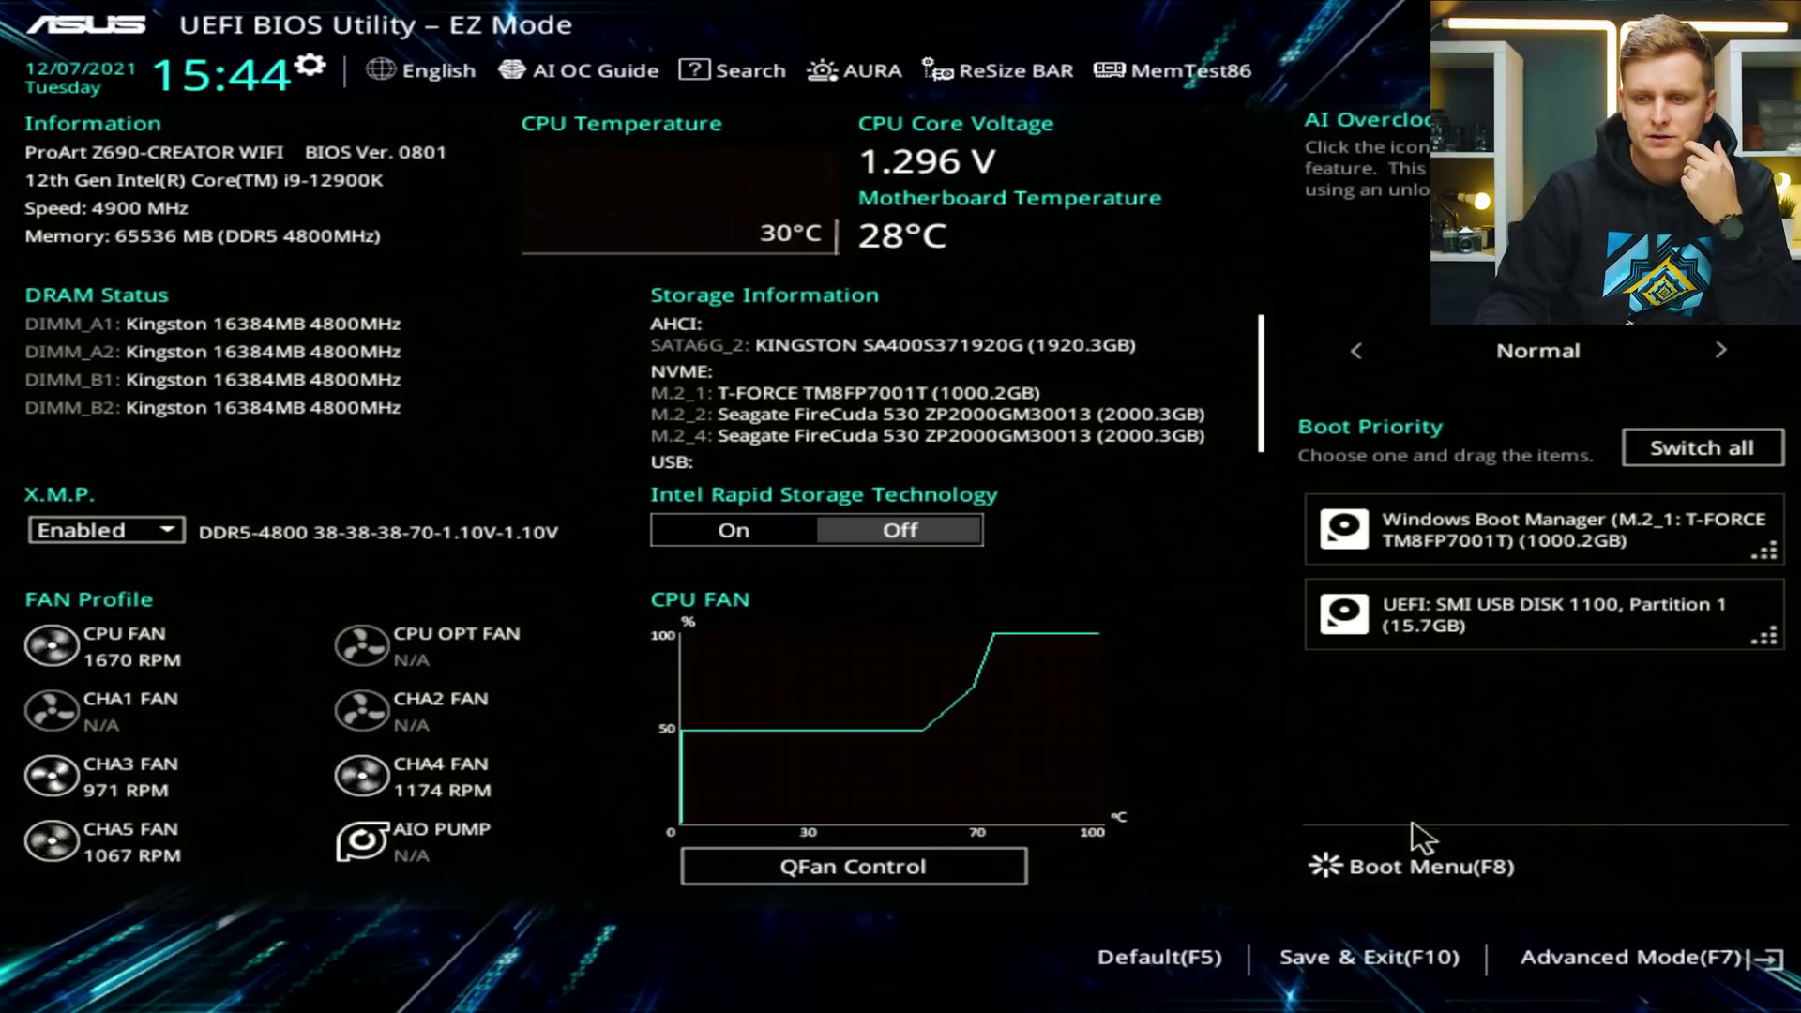
# Launch EZ Flash 3 from the Advanced Mode Tool menu.
pyautogui.click(1697, 957)
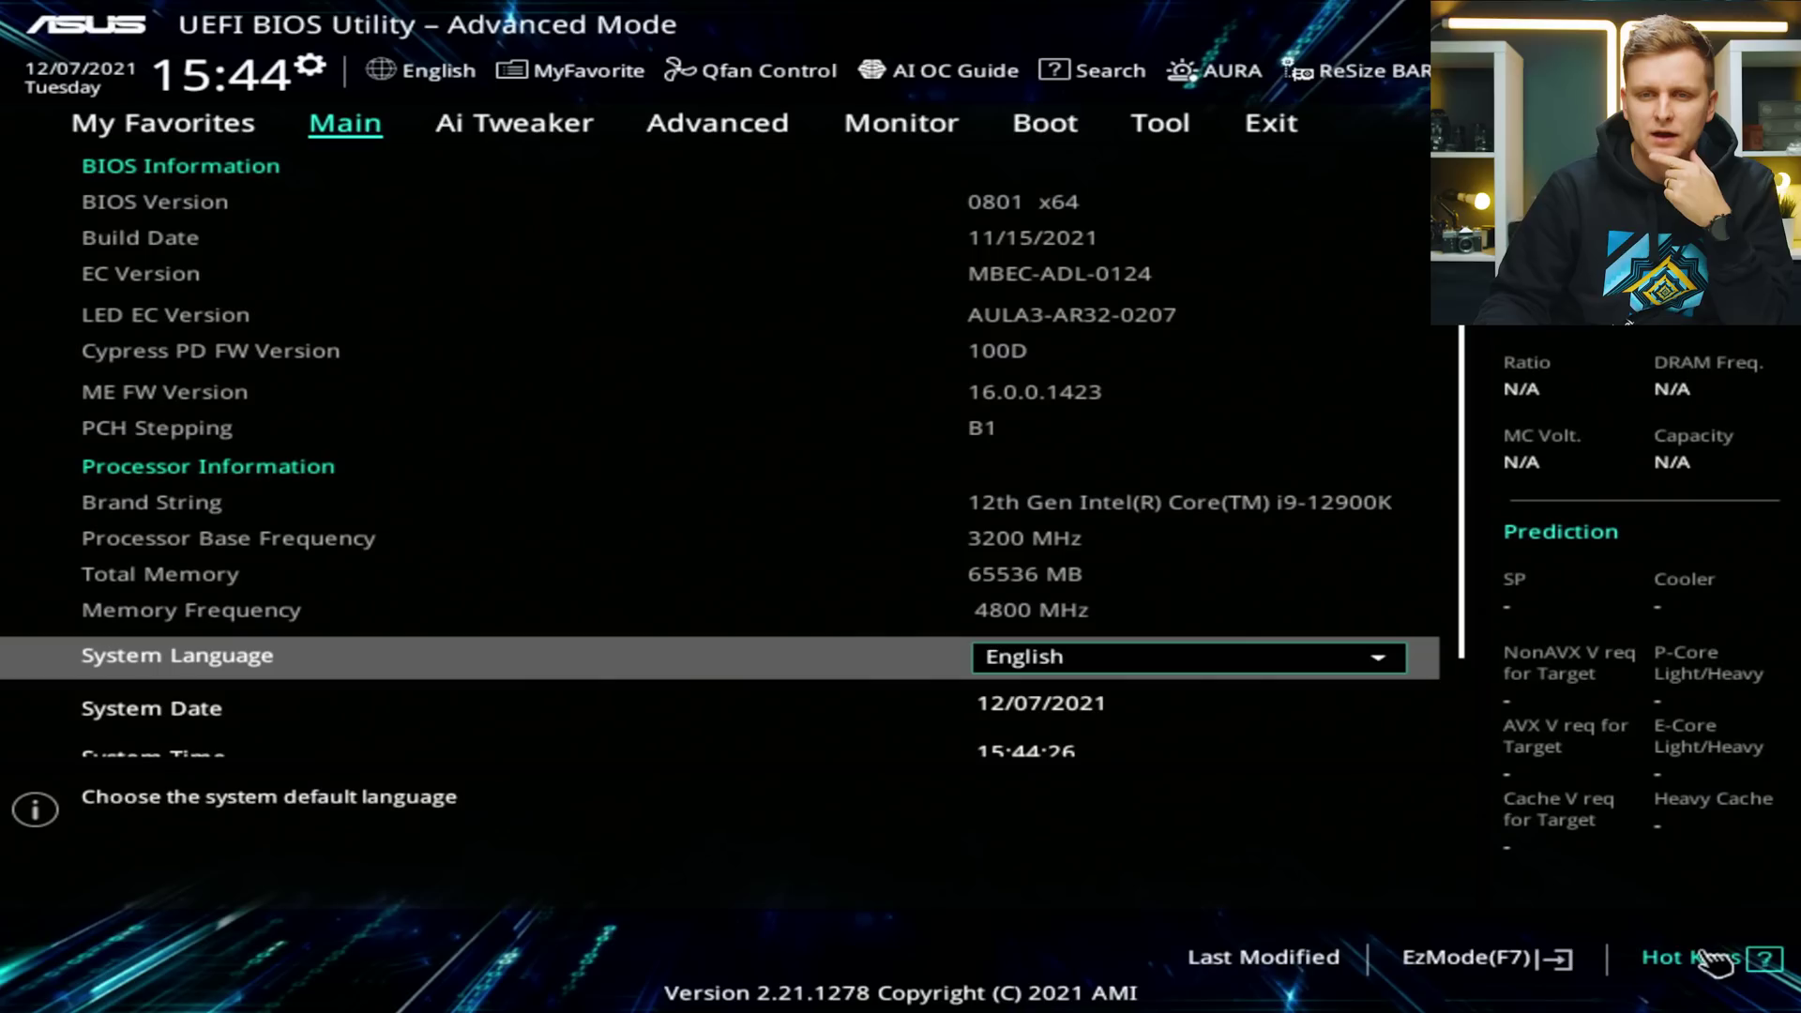
pyautogui.press('Right')
pyautogui.press('Right')
pyautogui.press('Right')
pyautogui.press('Right')
pyautogui.press('Right')
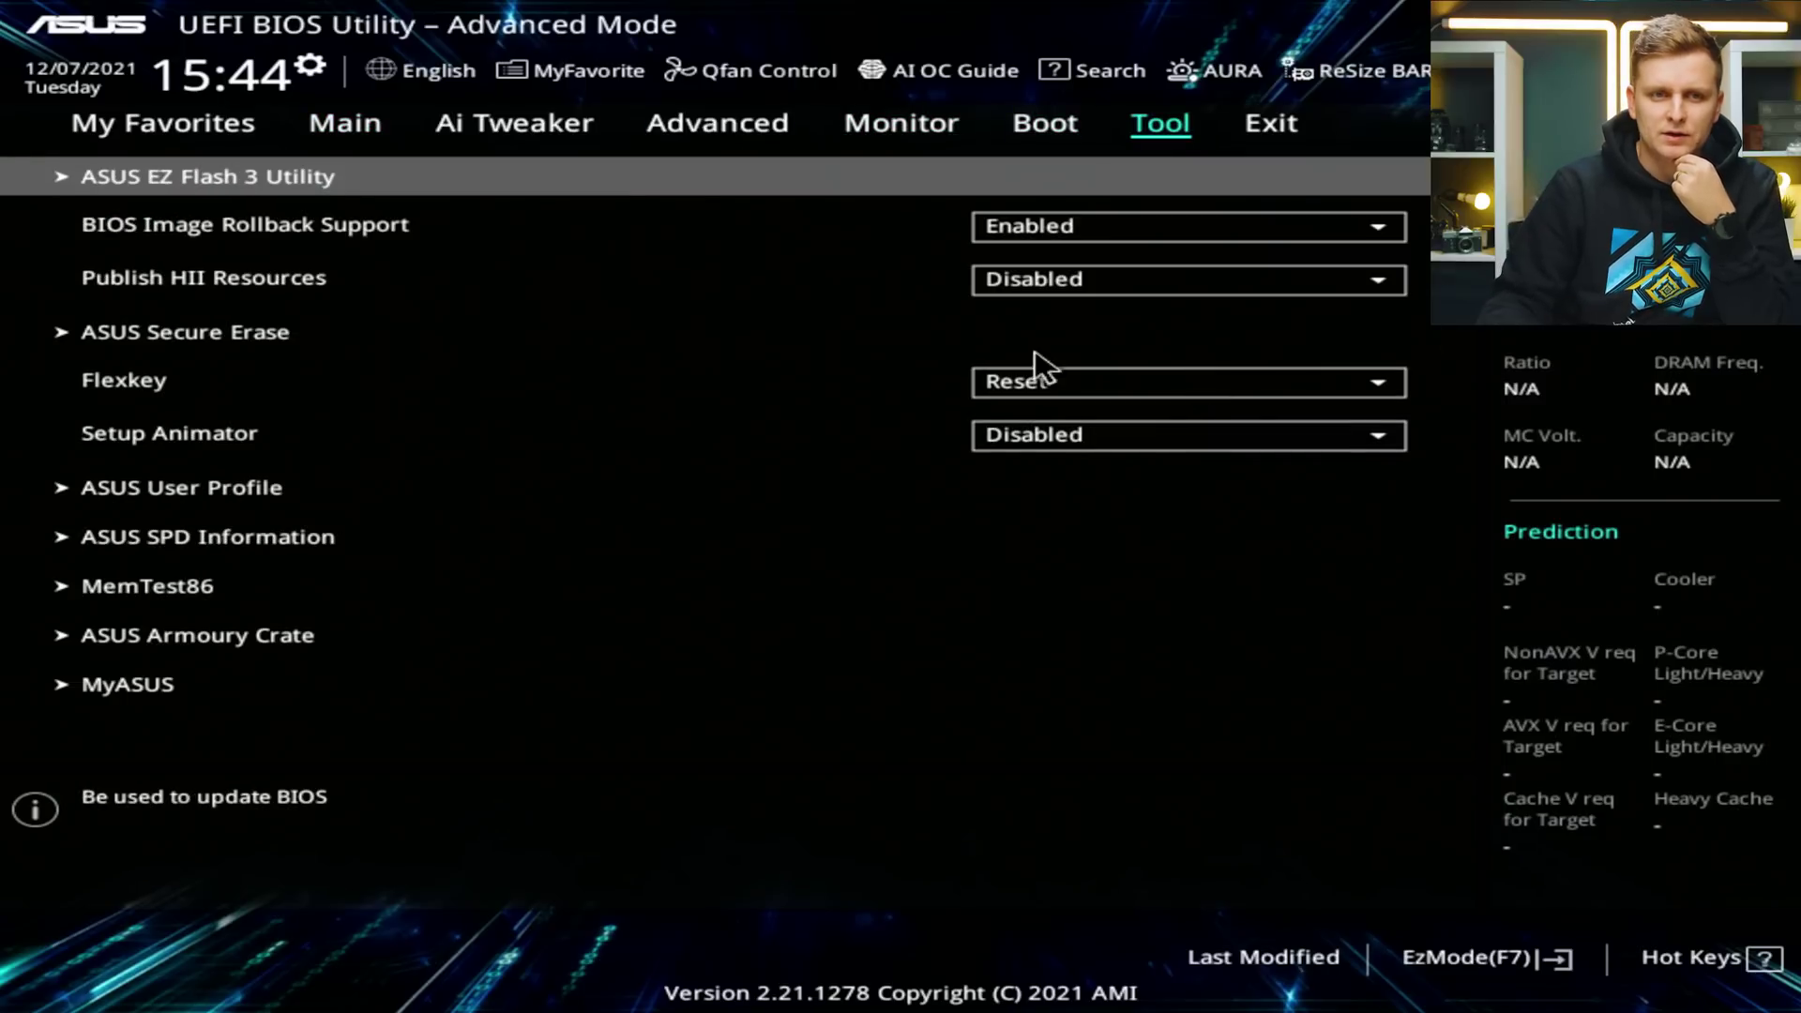
pyautogui.click(205, 199)
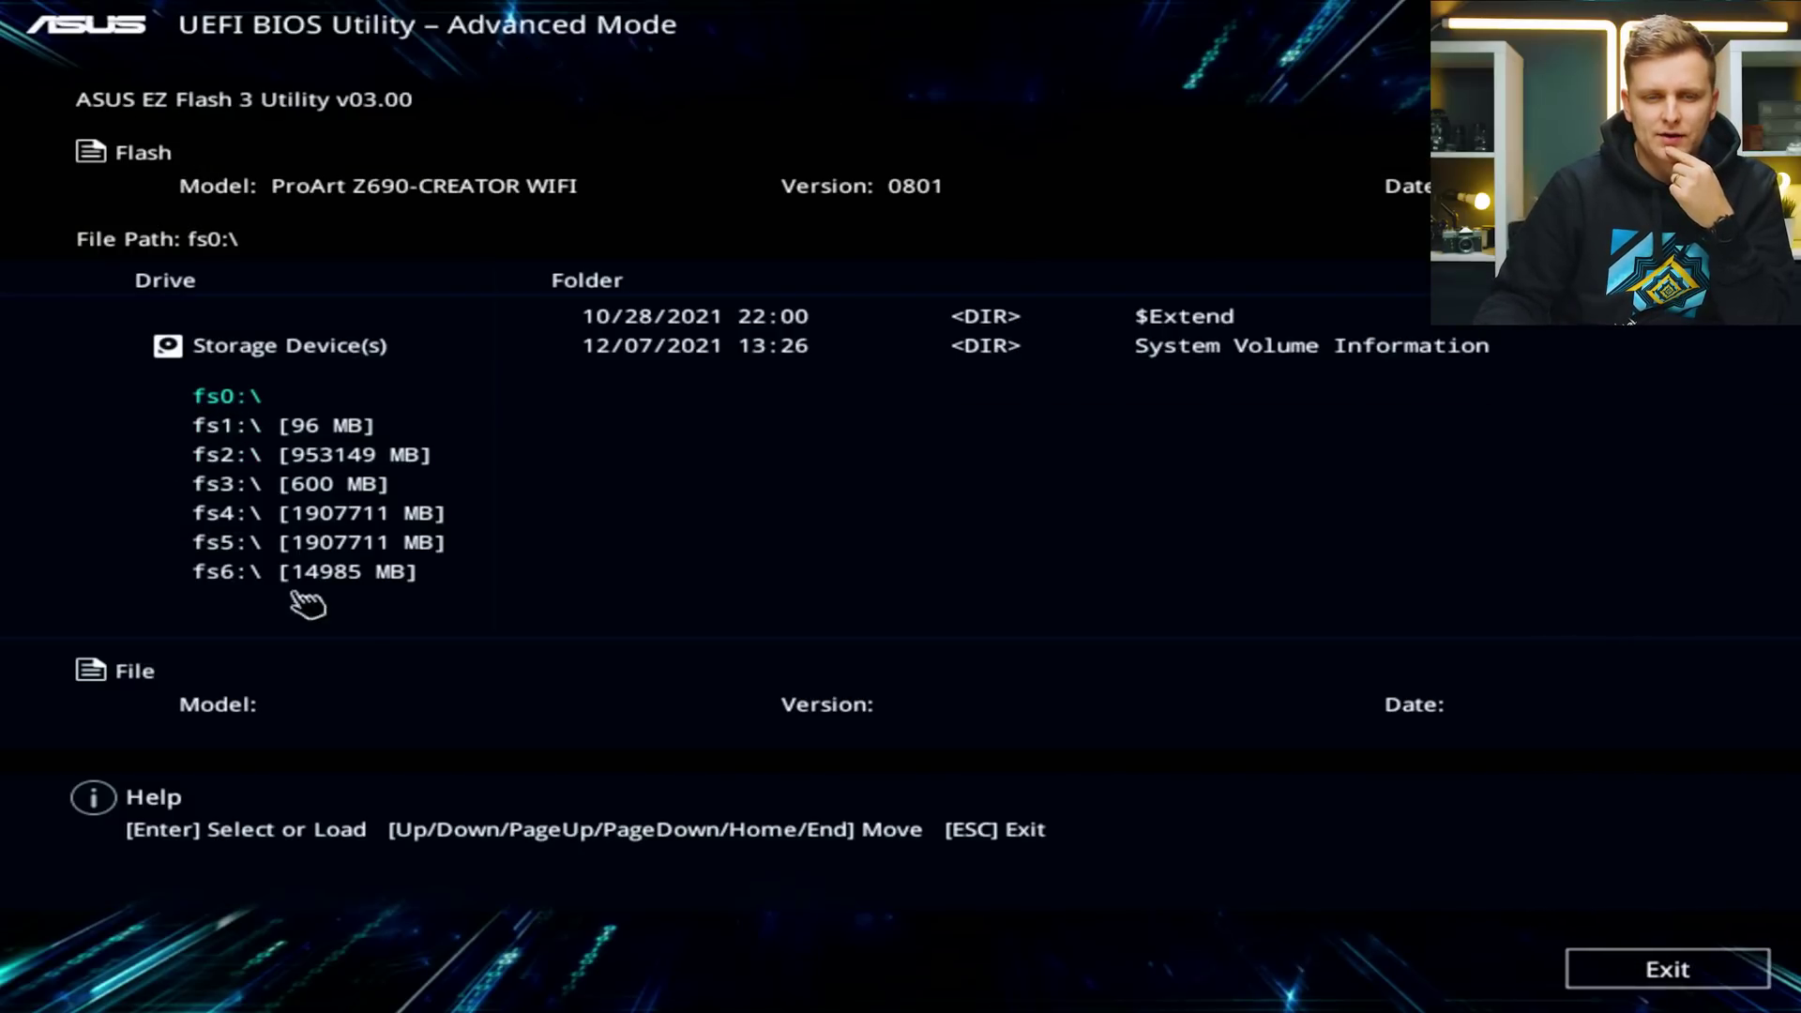
# Select PAZ690CW.CAP on the USB drive and confirm updating the BIOS to 0803.
pyautogui.click(234, 580)
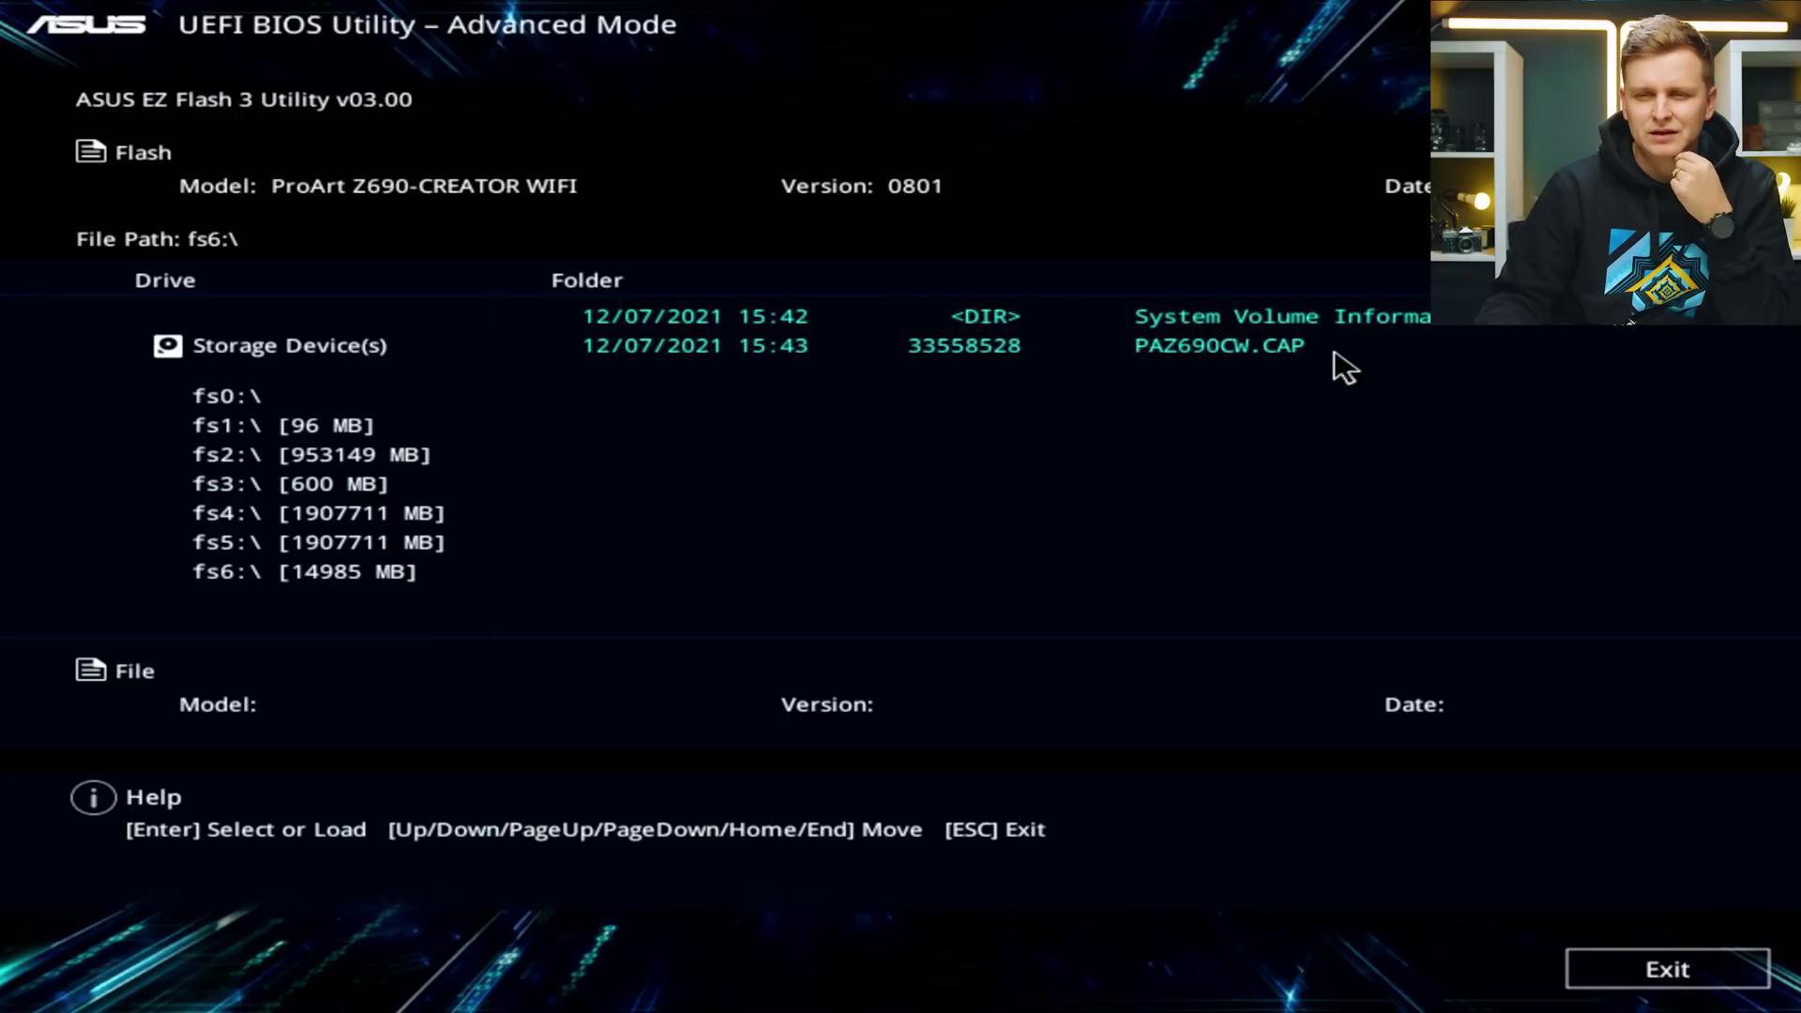
pyautogui.click(1244, 359)
pyautogui.click(1089, 738)
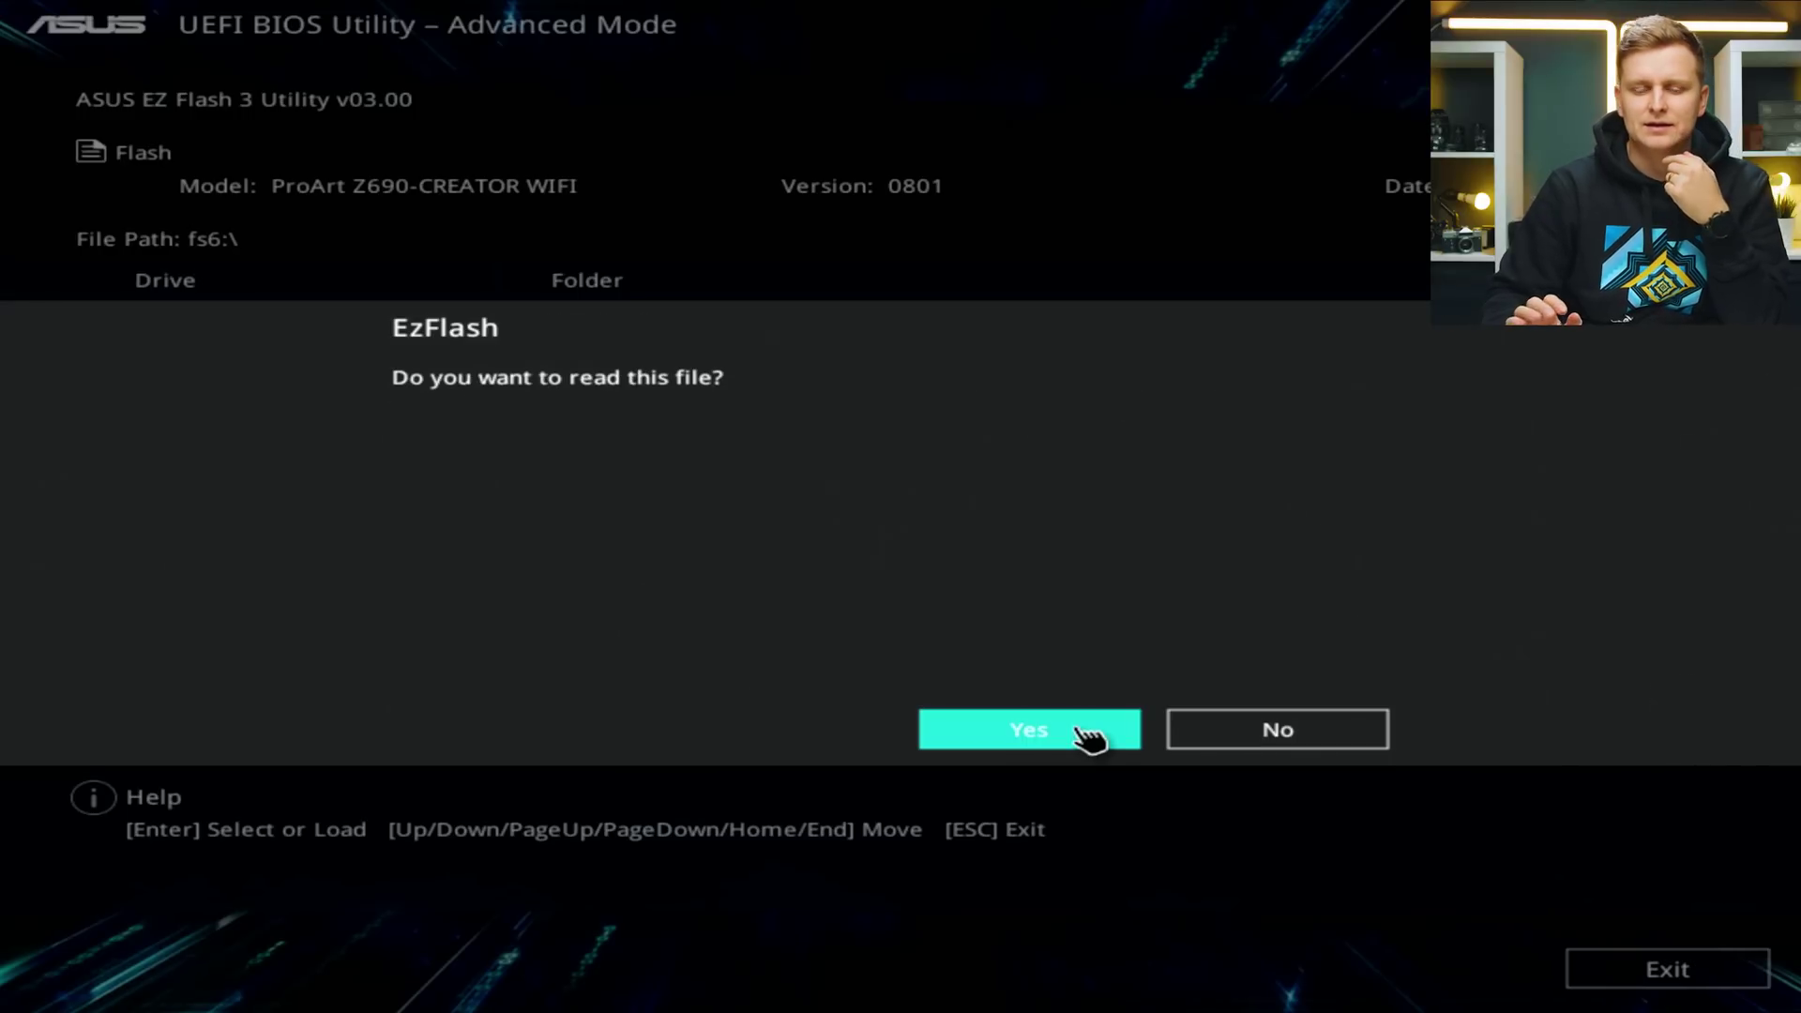
pyautogui.click(1088, 739)
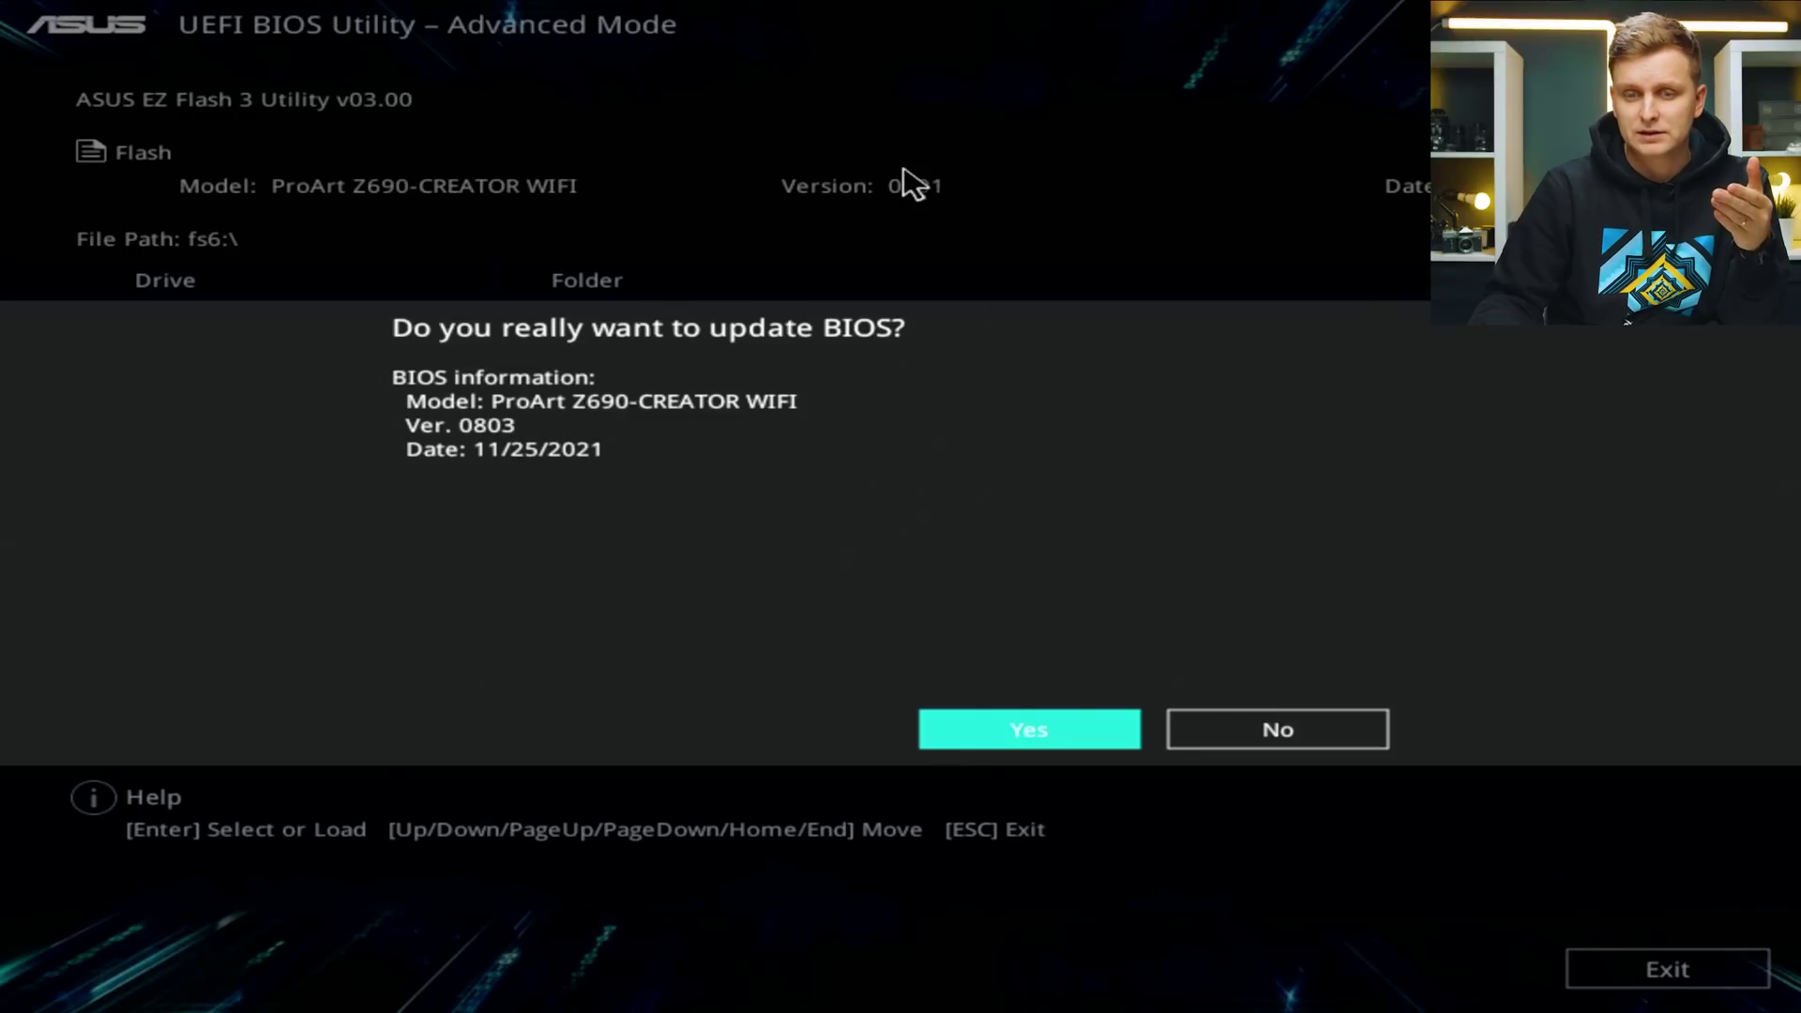
pyautogui.click(1093, 730)
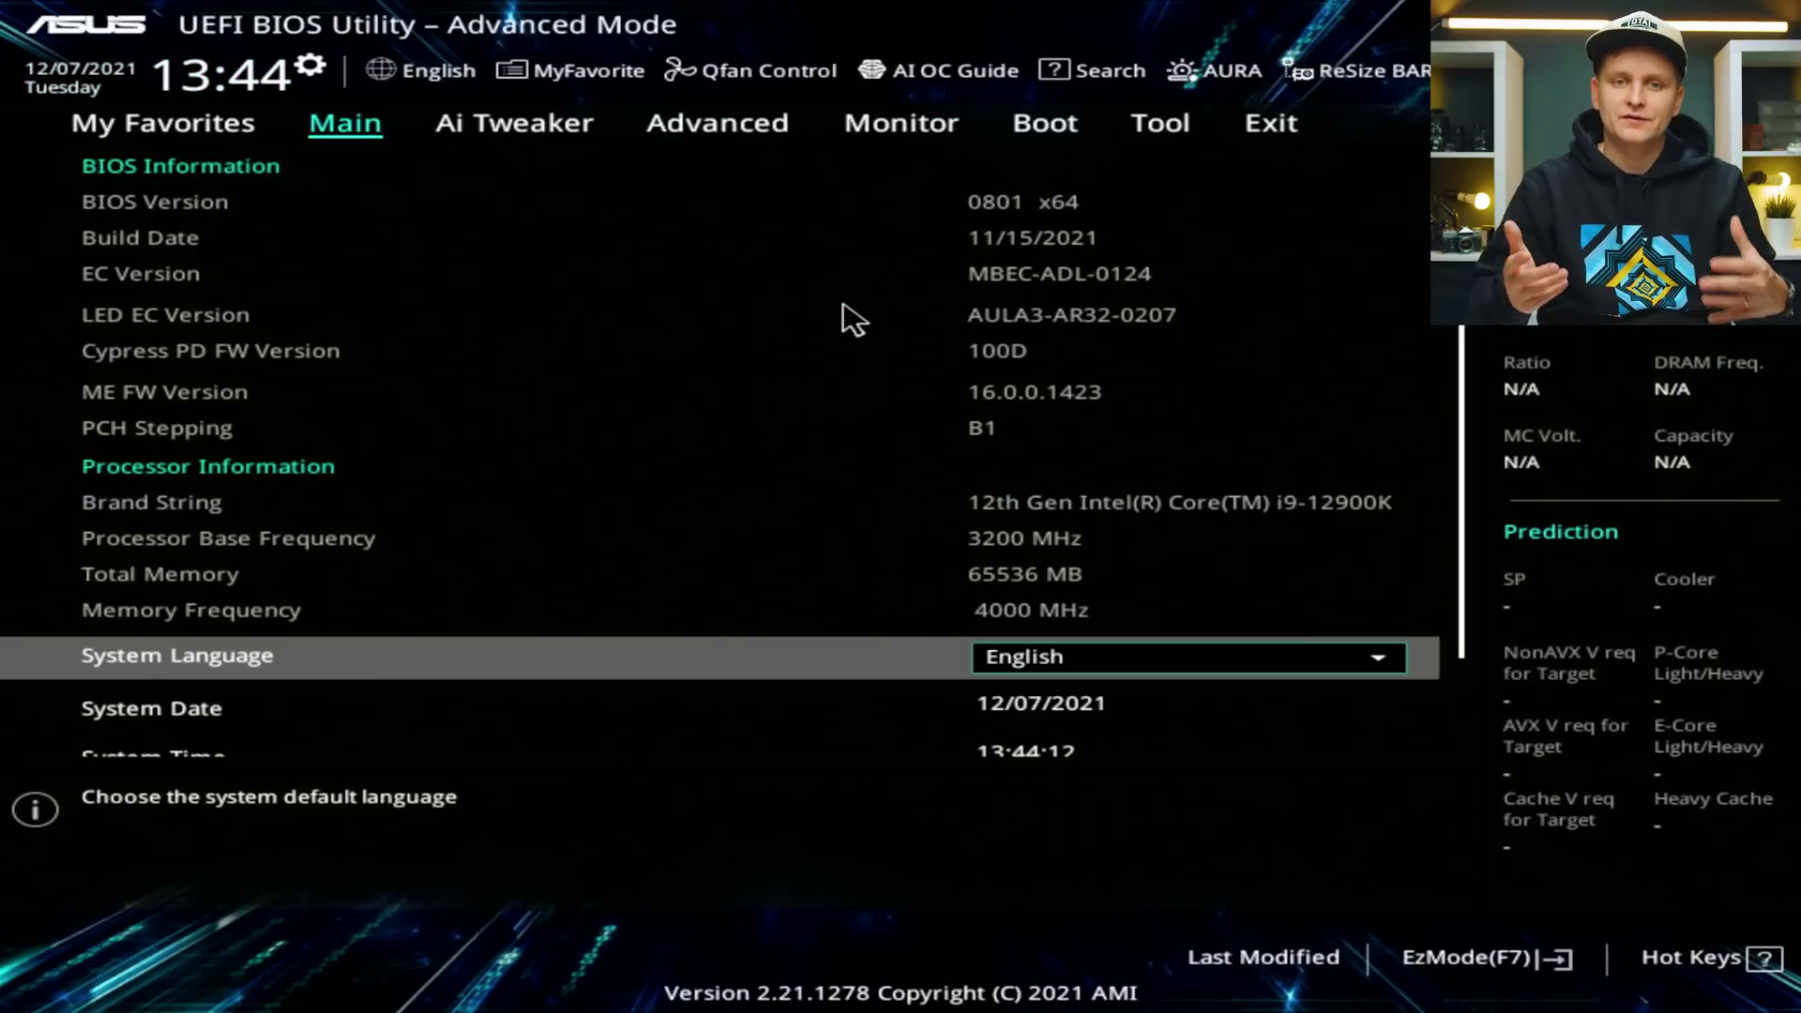
# Set iGPU Multi-Monitor to Enabled under Advanced > System Agent > Graphics Configuration.
pyautogui.press('Right')
pyautogui.press('Right')
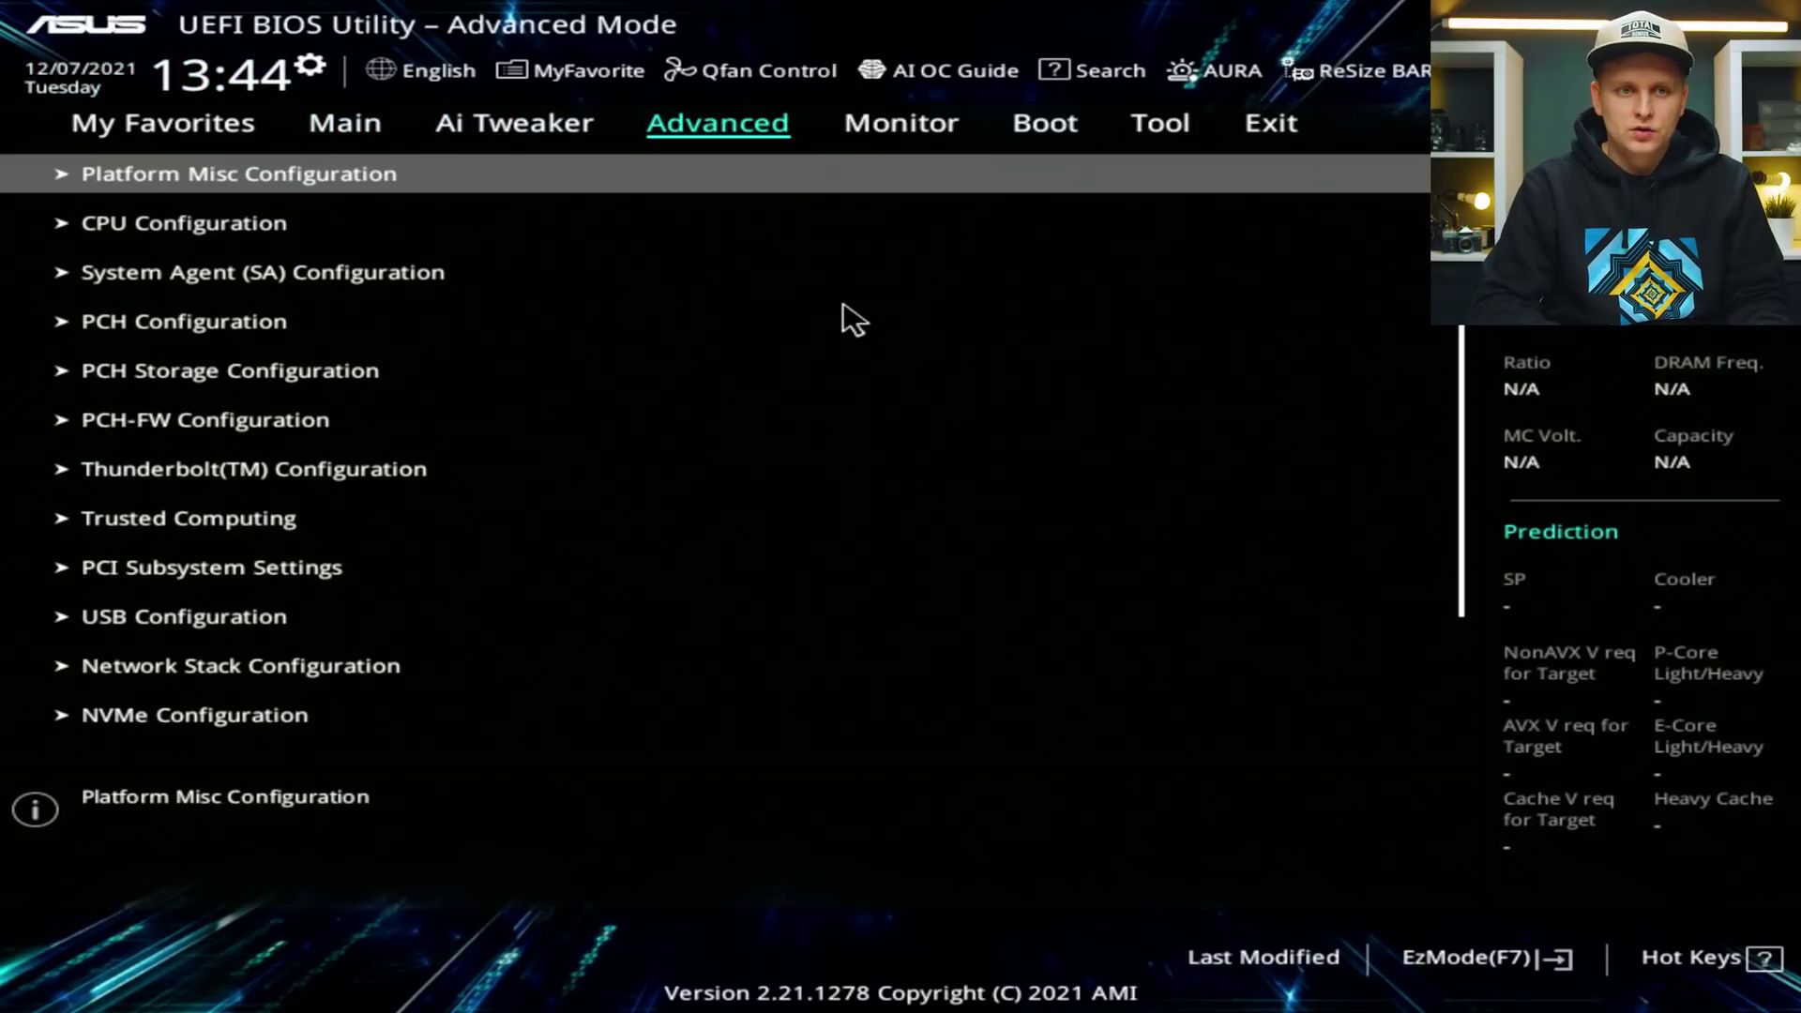
pyautogui.press('Down')
pyautogui.press('Down')
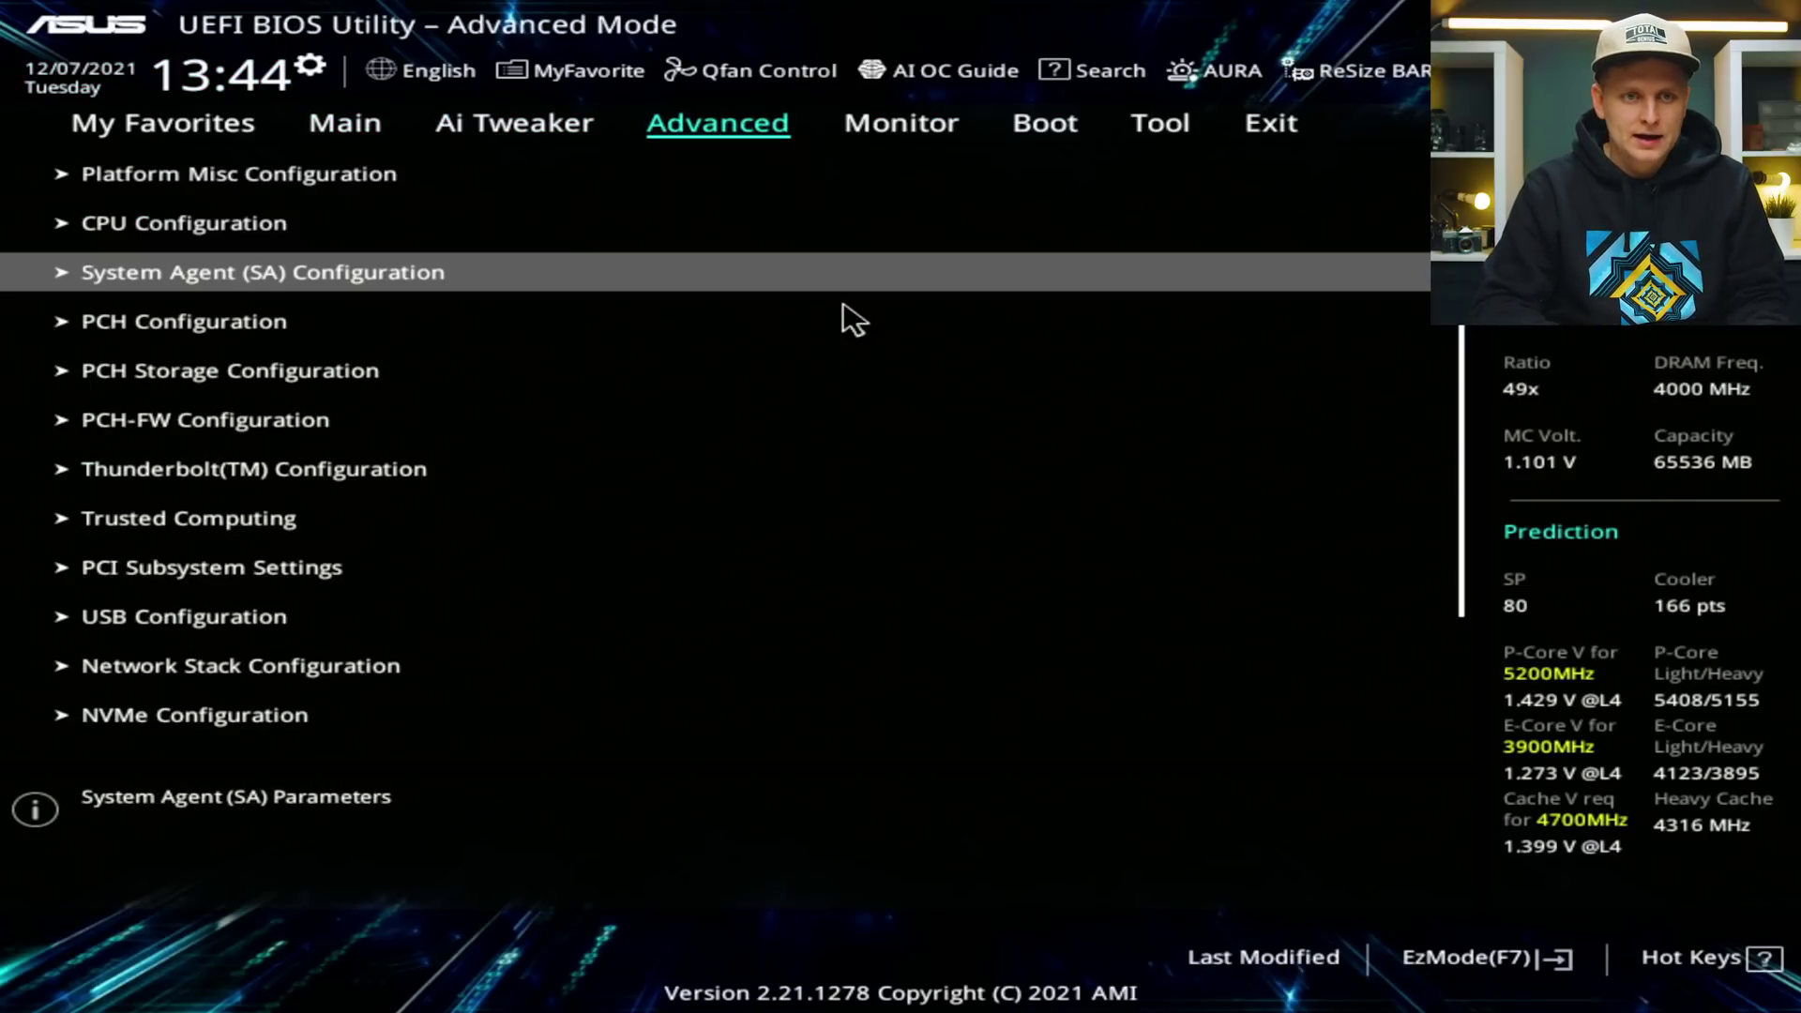
pyautogui.press('Return')
pyautogui.press('Down')
pyautogui.press('Down')
pyautogui.press('Down')
pyautogui.press('Down')
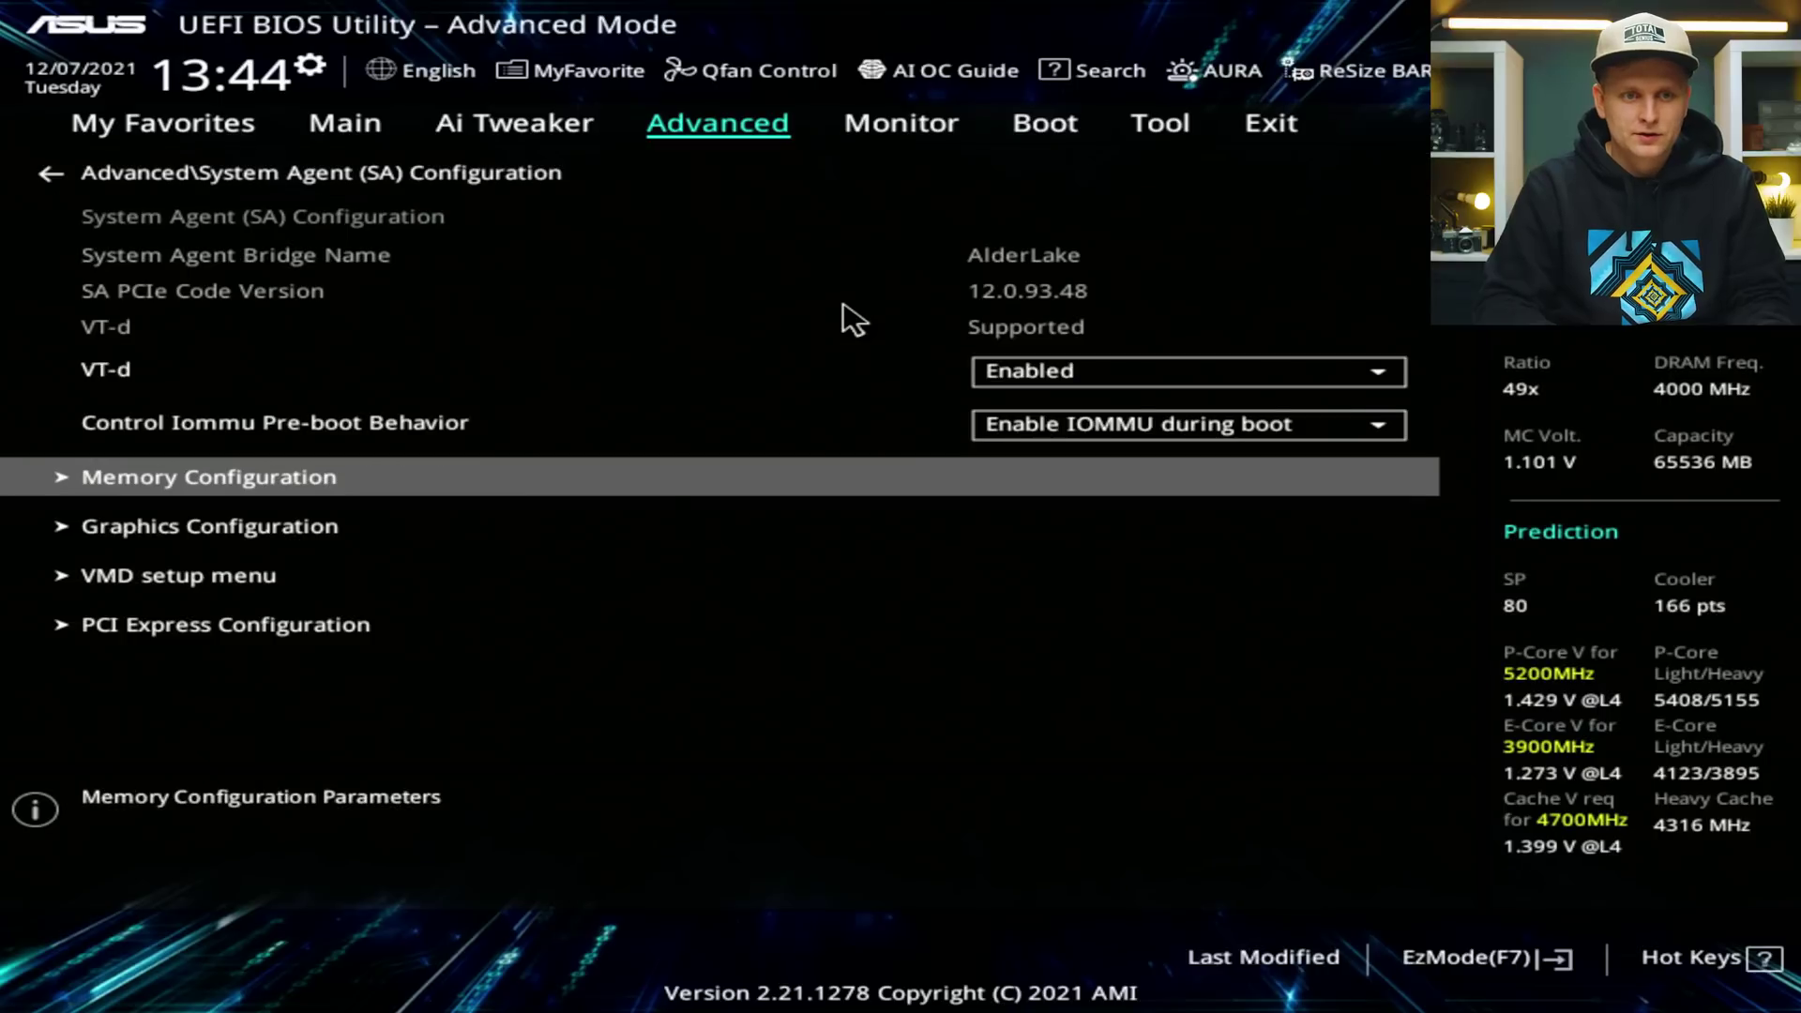
pyautogui.press('Return')
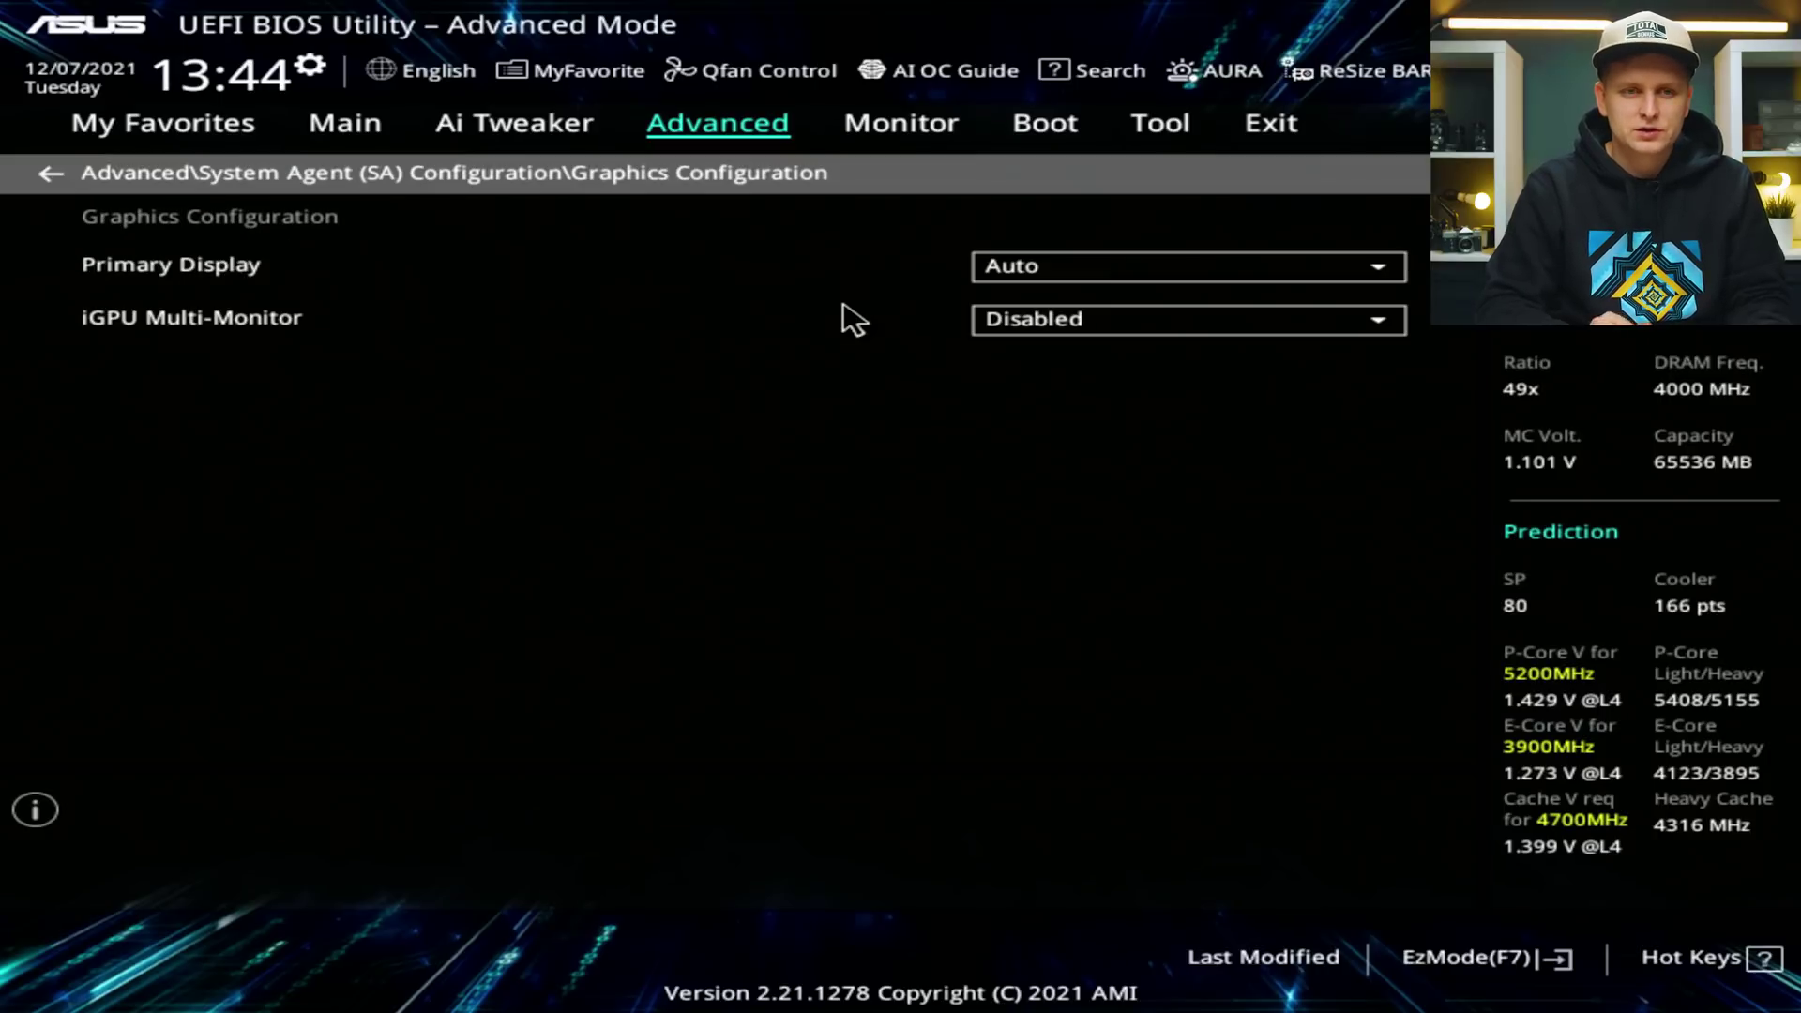
pyautogui.press('Down')
pyautogui.press('Down')
pyautogui.press('Up')
pyautogui.press('Down')
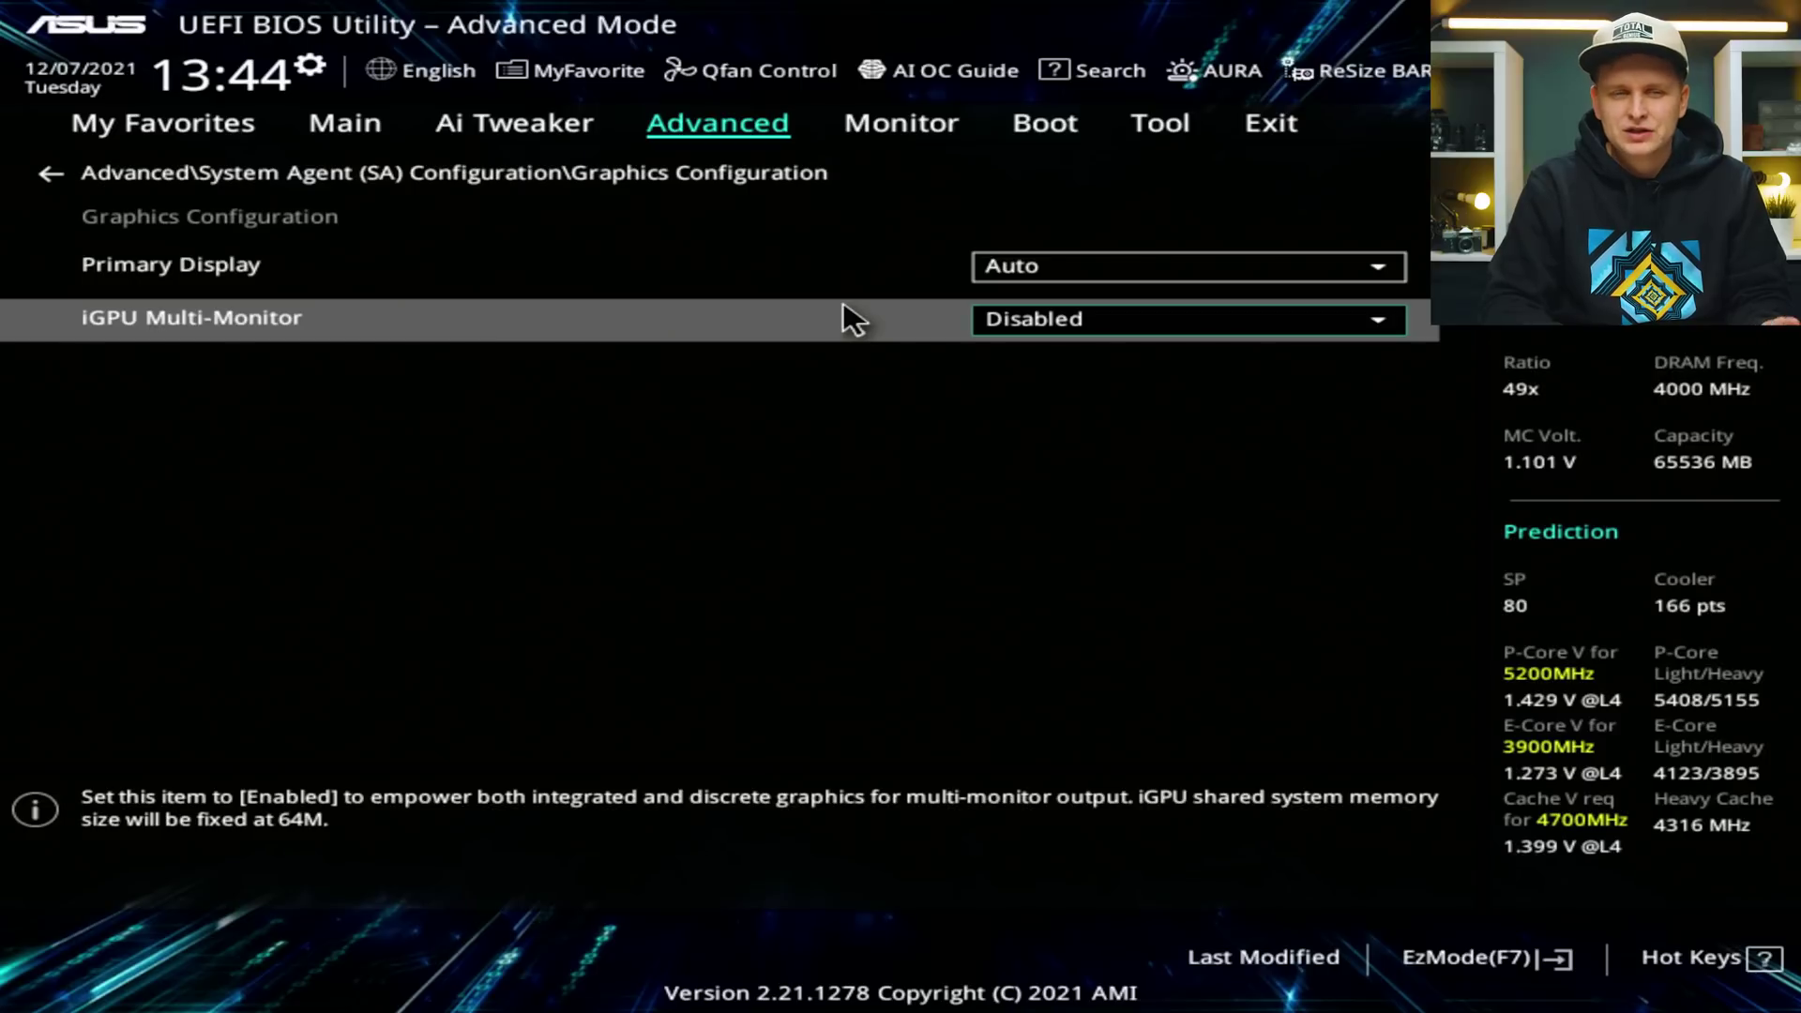
pyautogui.press('Return')
pyautogui.press('Down')
pyautogui.press('Return')
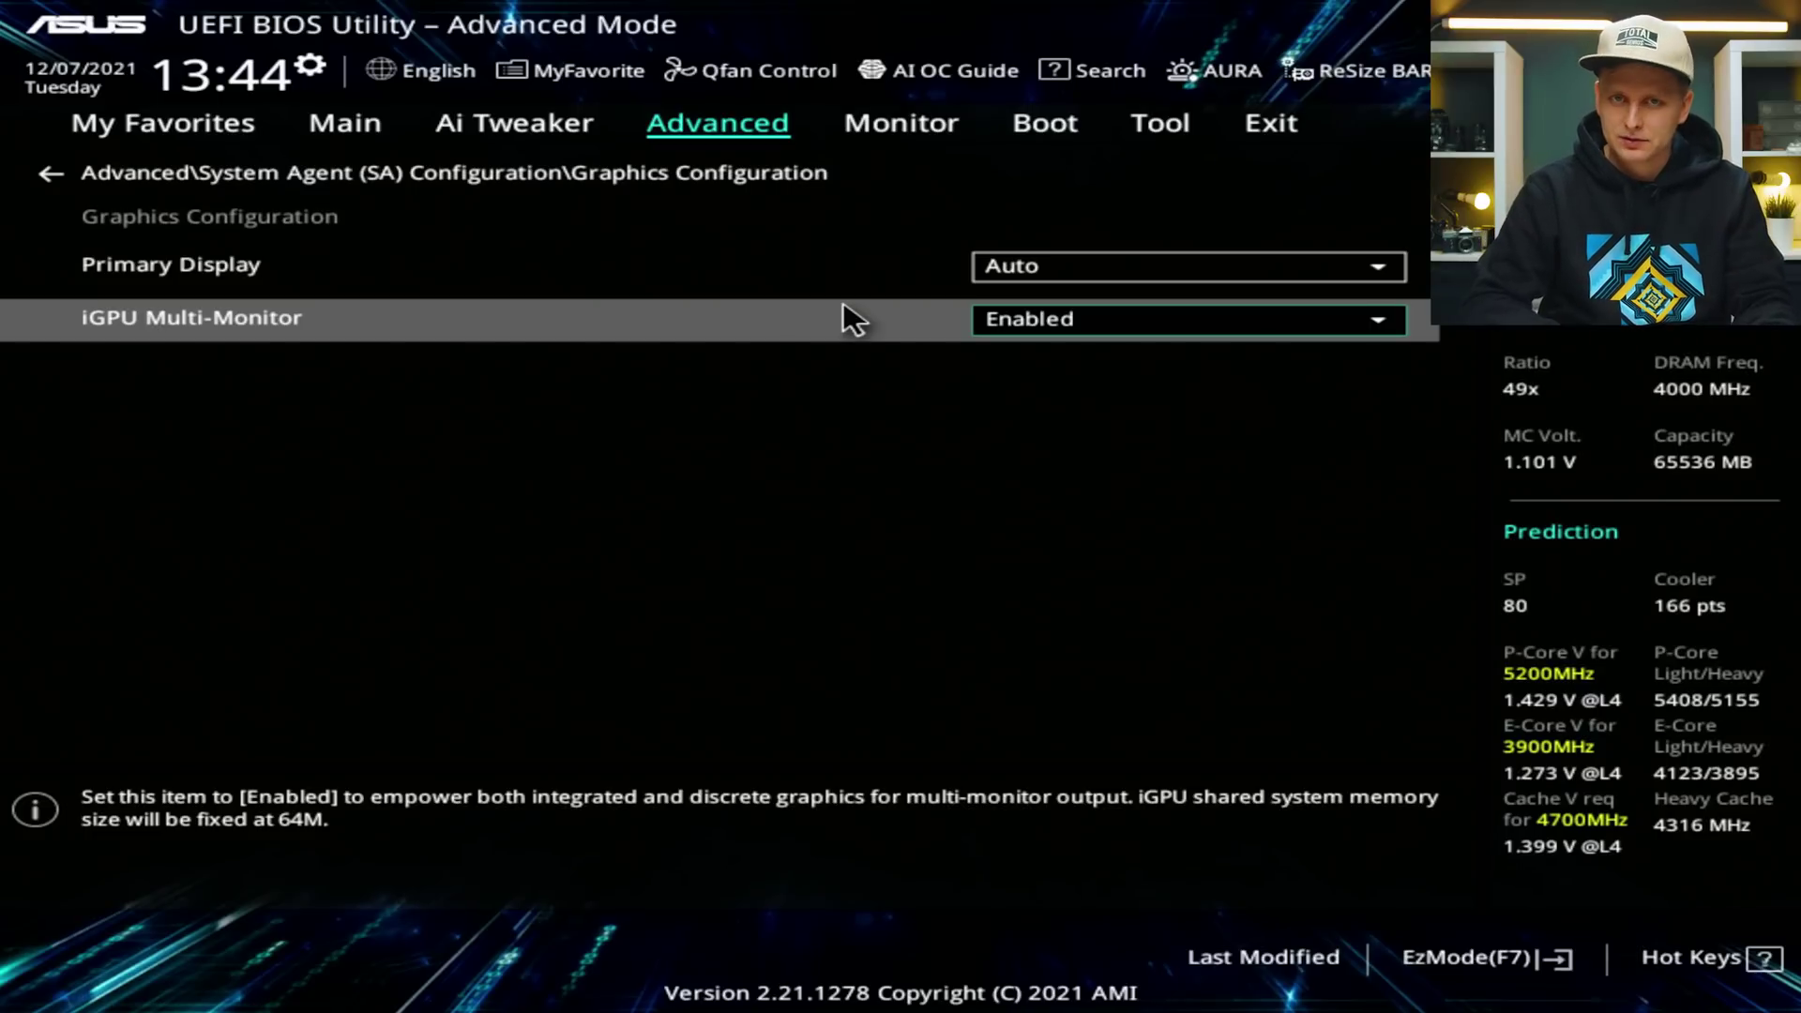
pyautogui.press('Left')
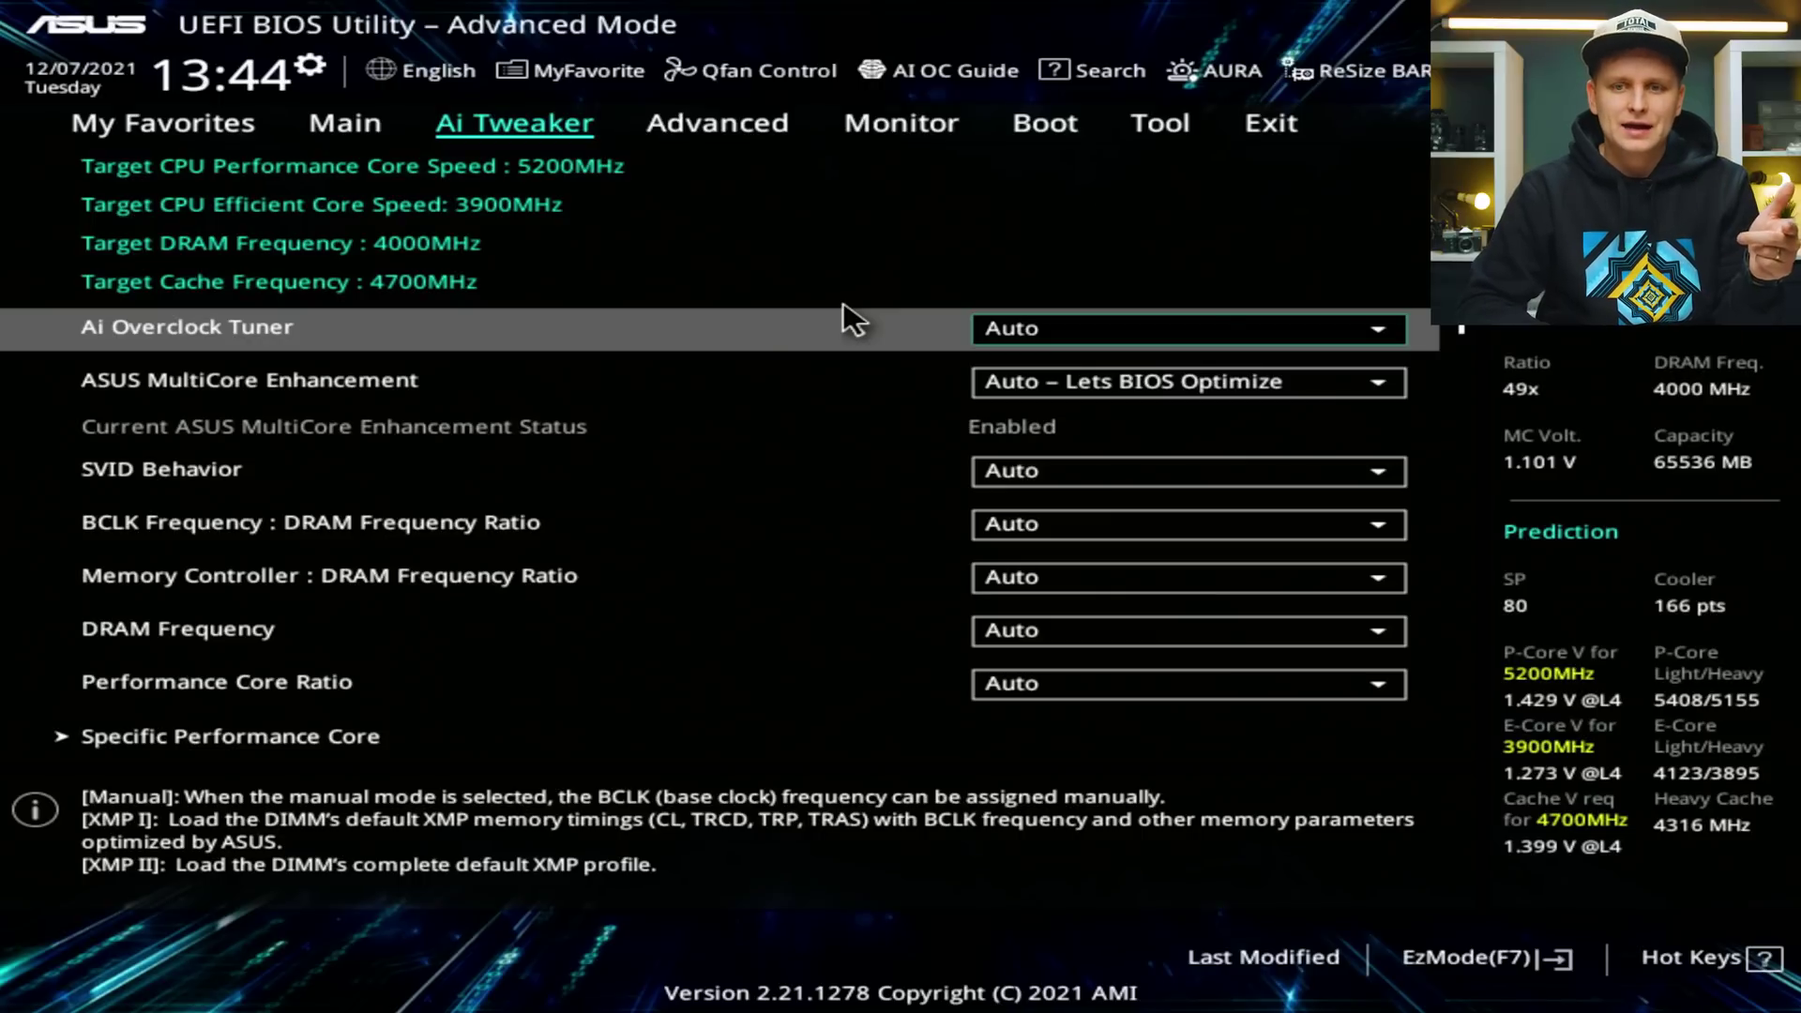
# Set Ai Overclock Tuner to XMP I with the DDR5-4800 profile, then return to EZ Mode.
pyautogui.press('Return')
pyautogui.press('Down')
pyautogui.press('Down')
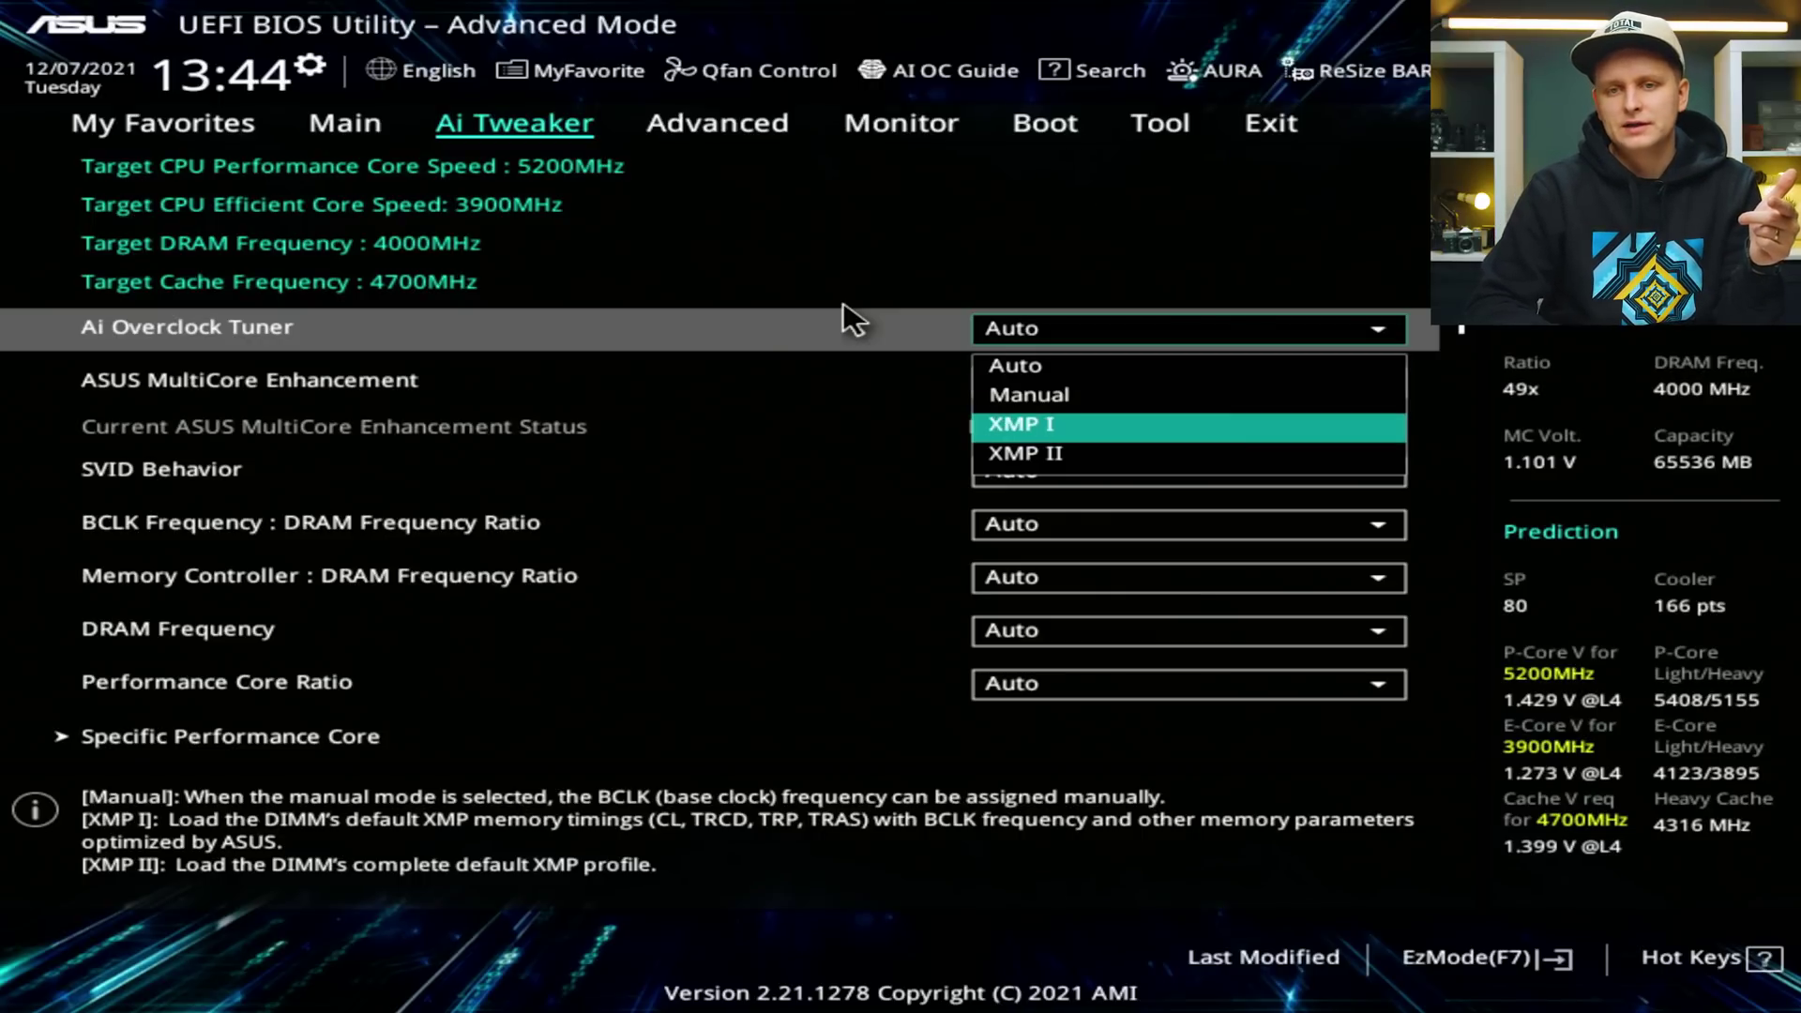
pyautogui.press('Return')
pyautogui.press('Down')
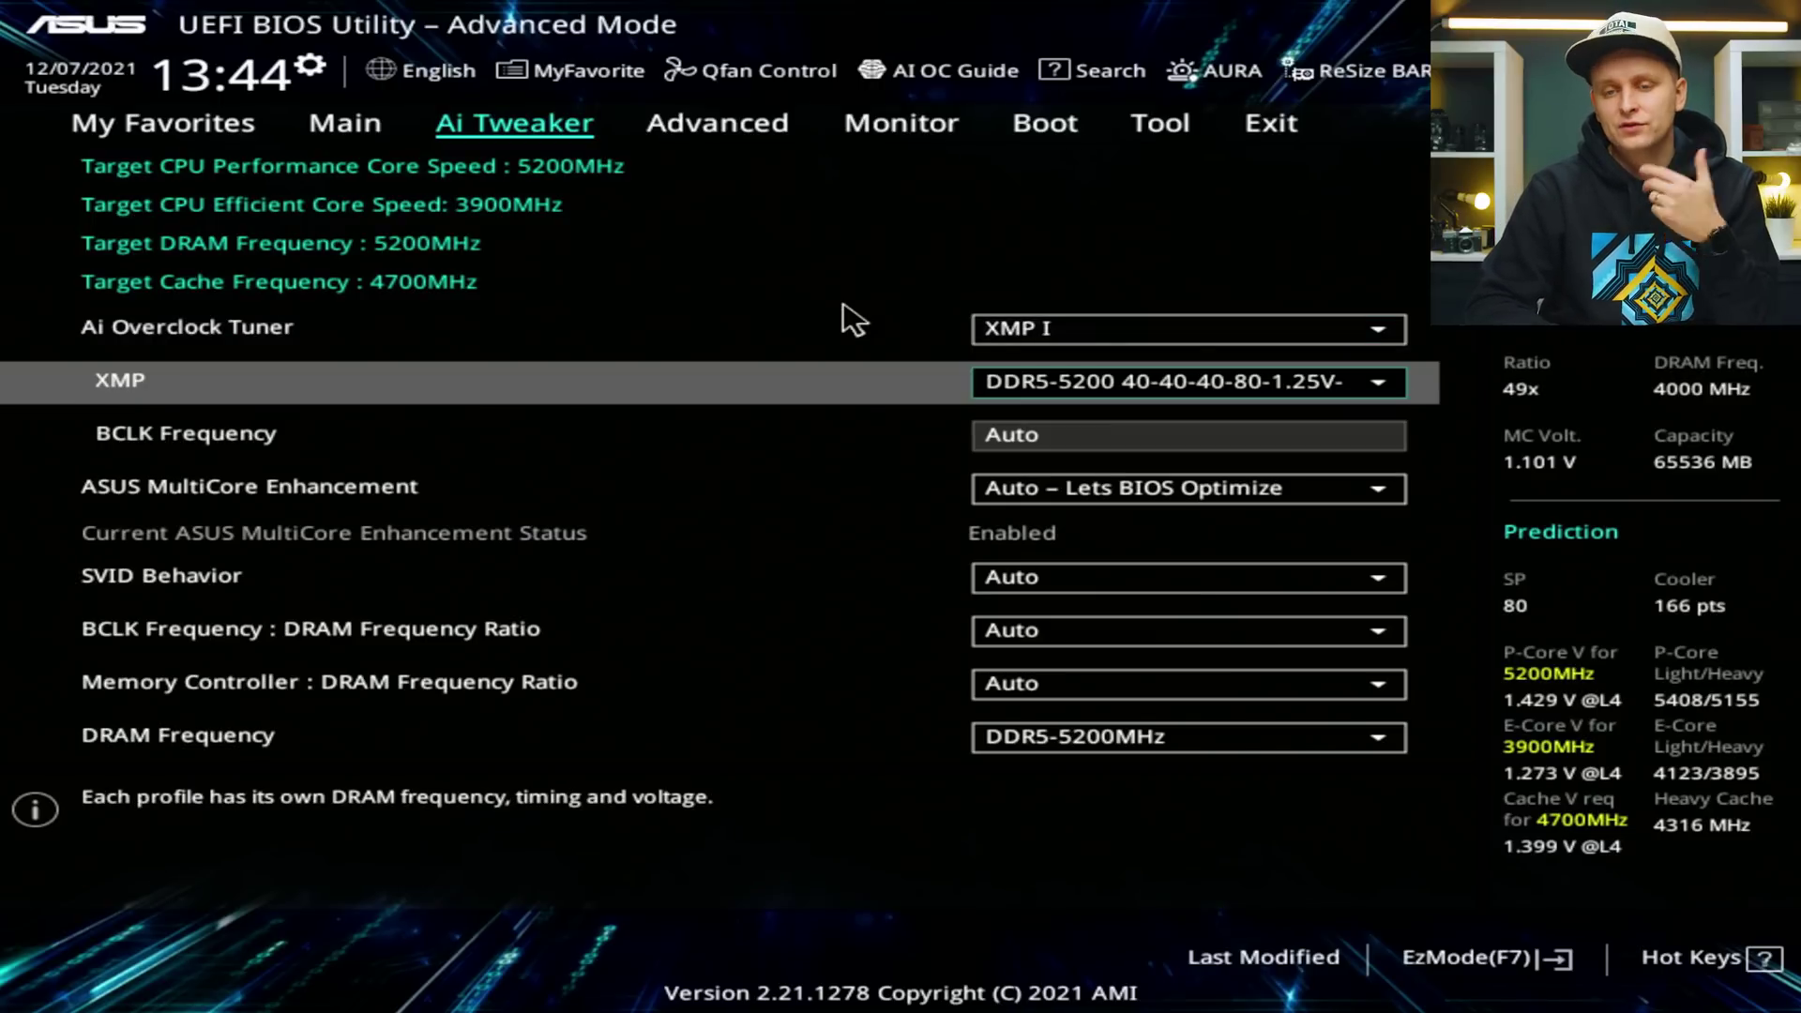
pyautogui.press('Return')
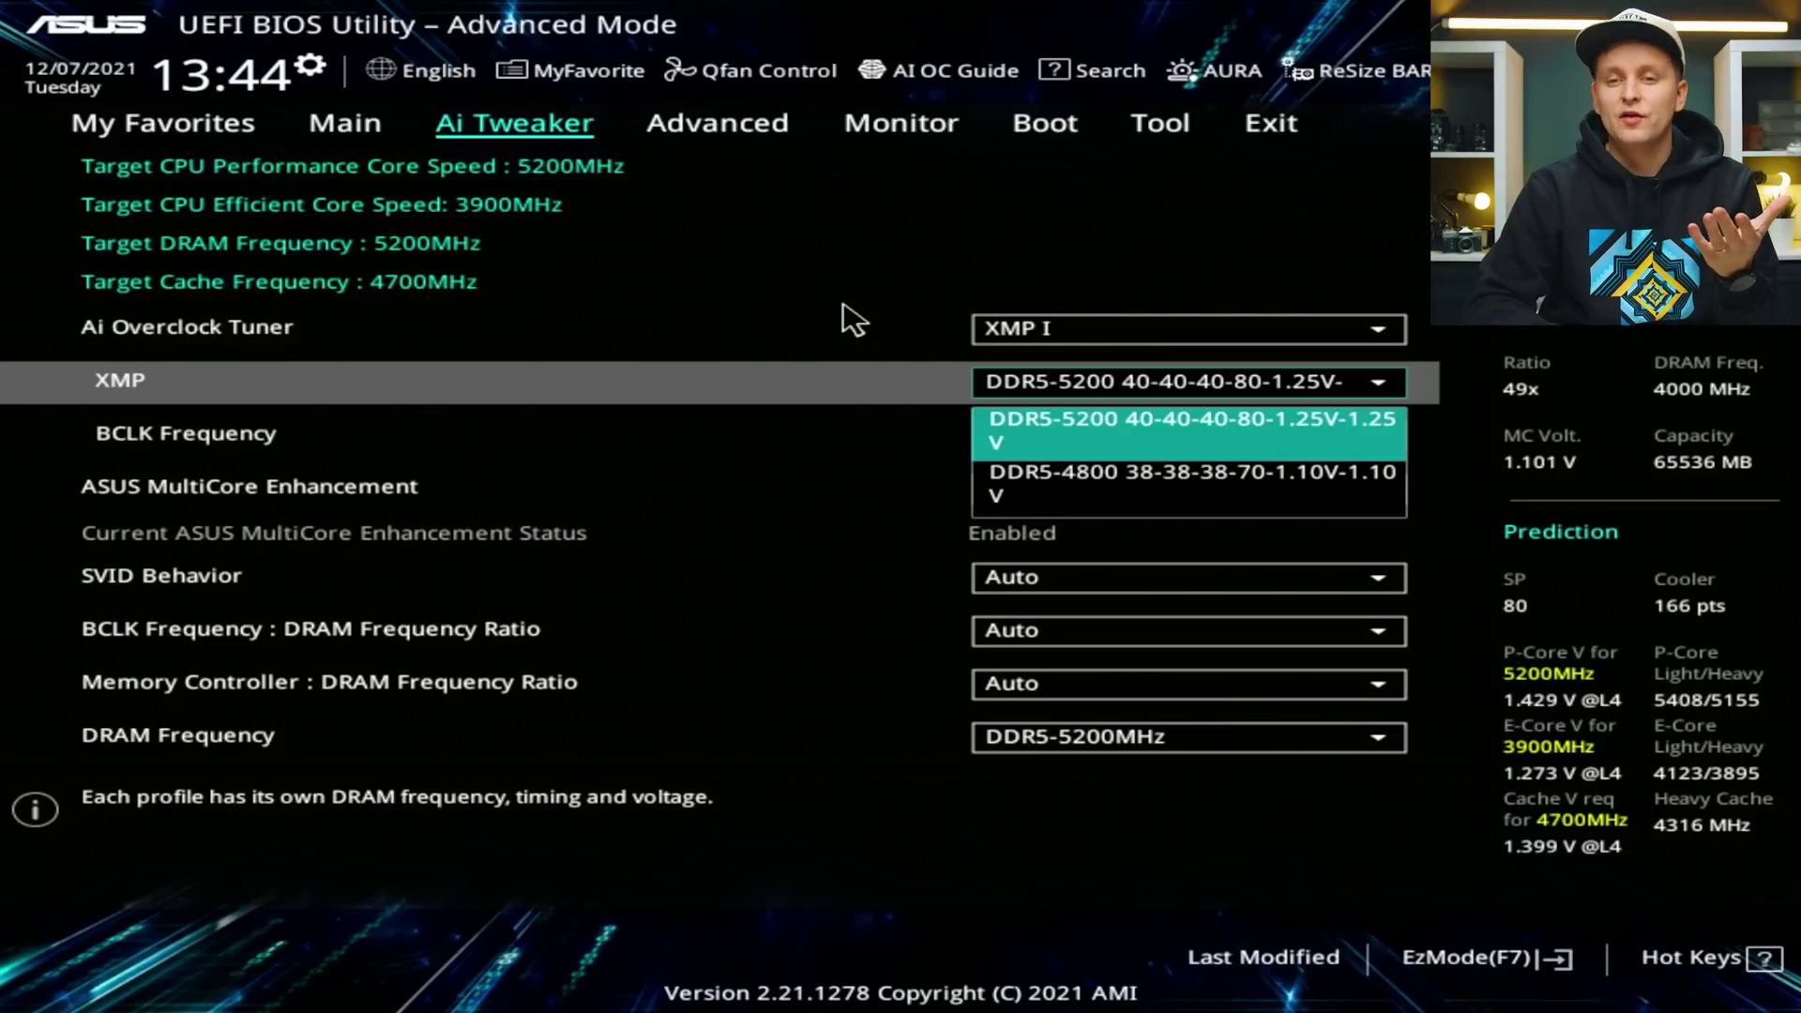
pyautogui.press('Down')
pyautogui.press('Return')
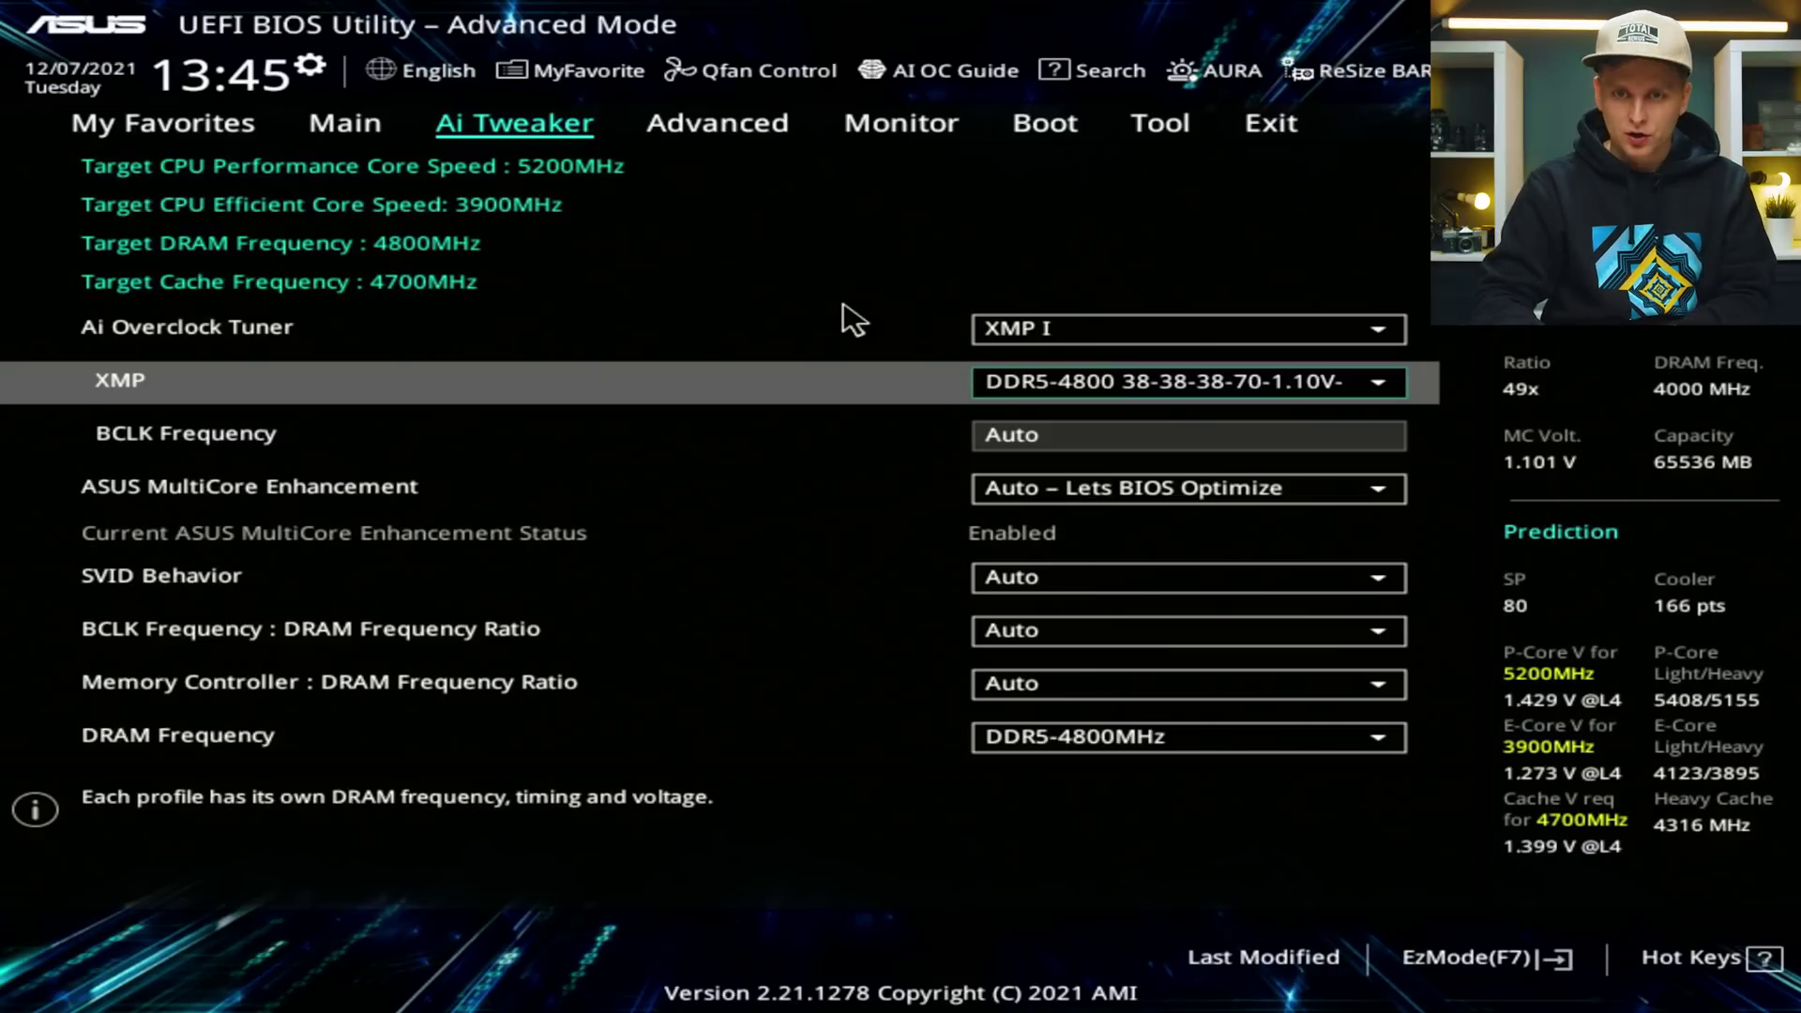
pyautogui.press('F7')
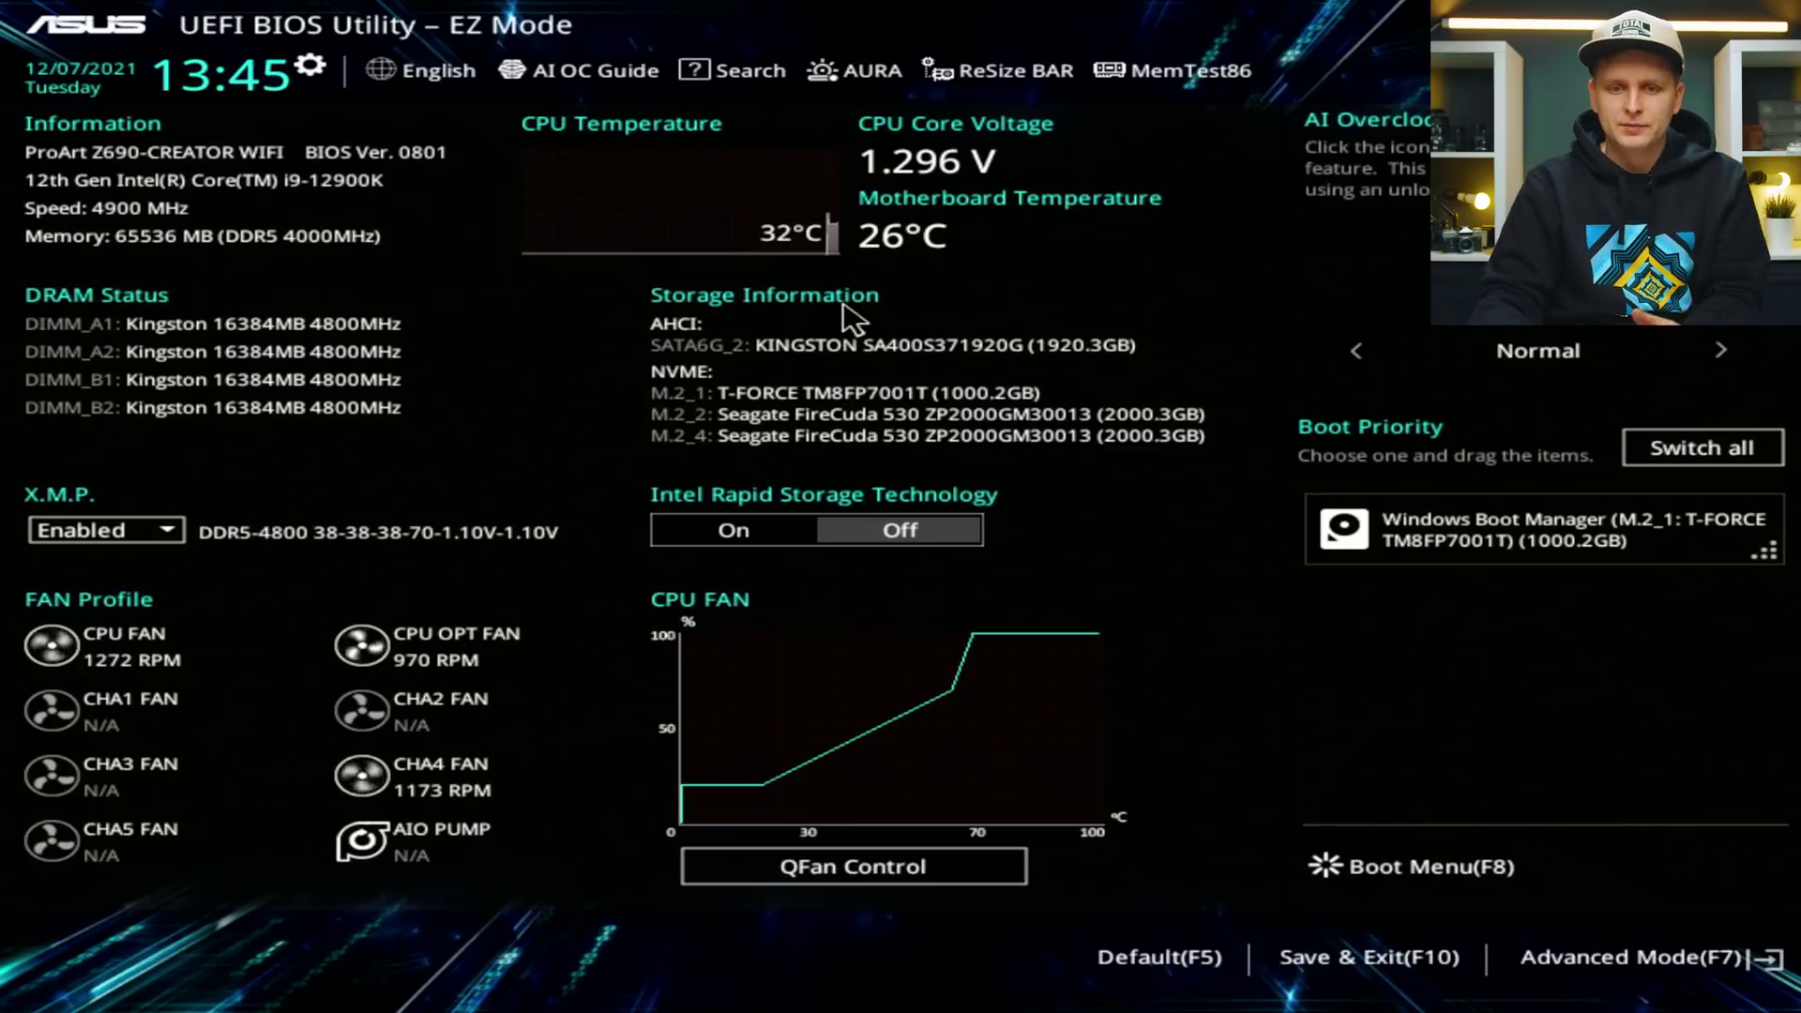
# In Q-Fan Control, set CPU FAN to PWM Mode with the Manual profile.
pyautogui.click(845, 868)
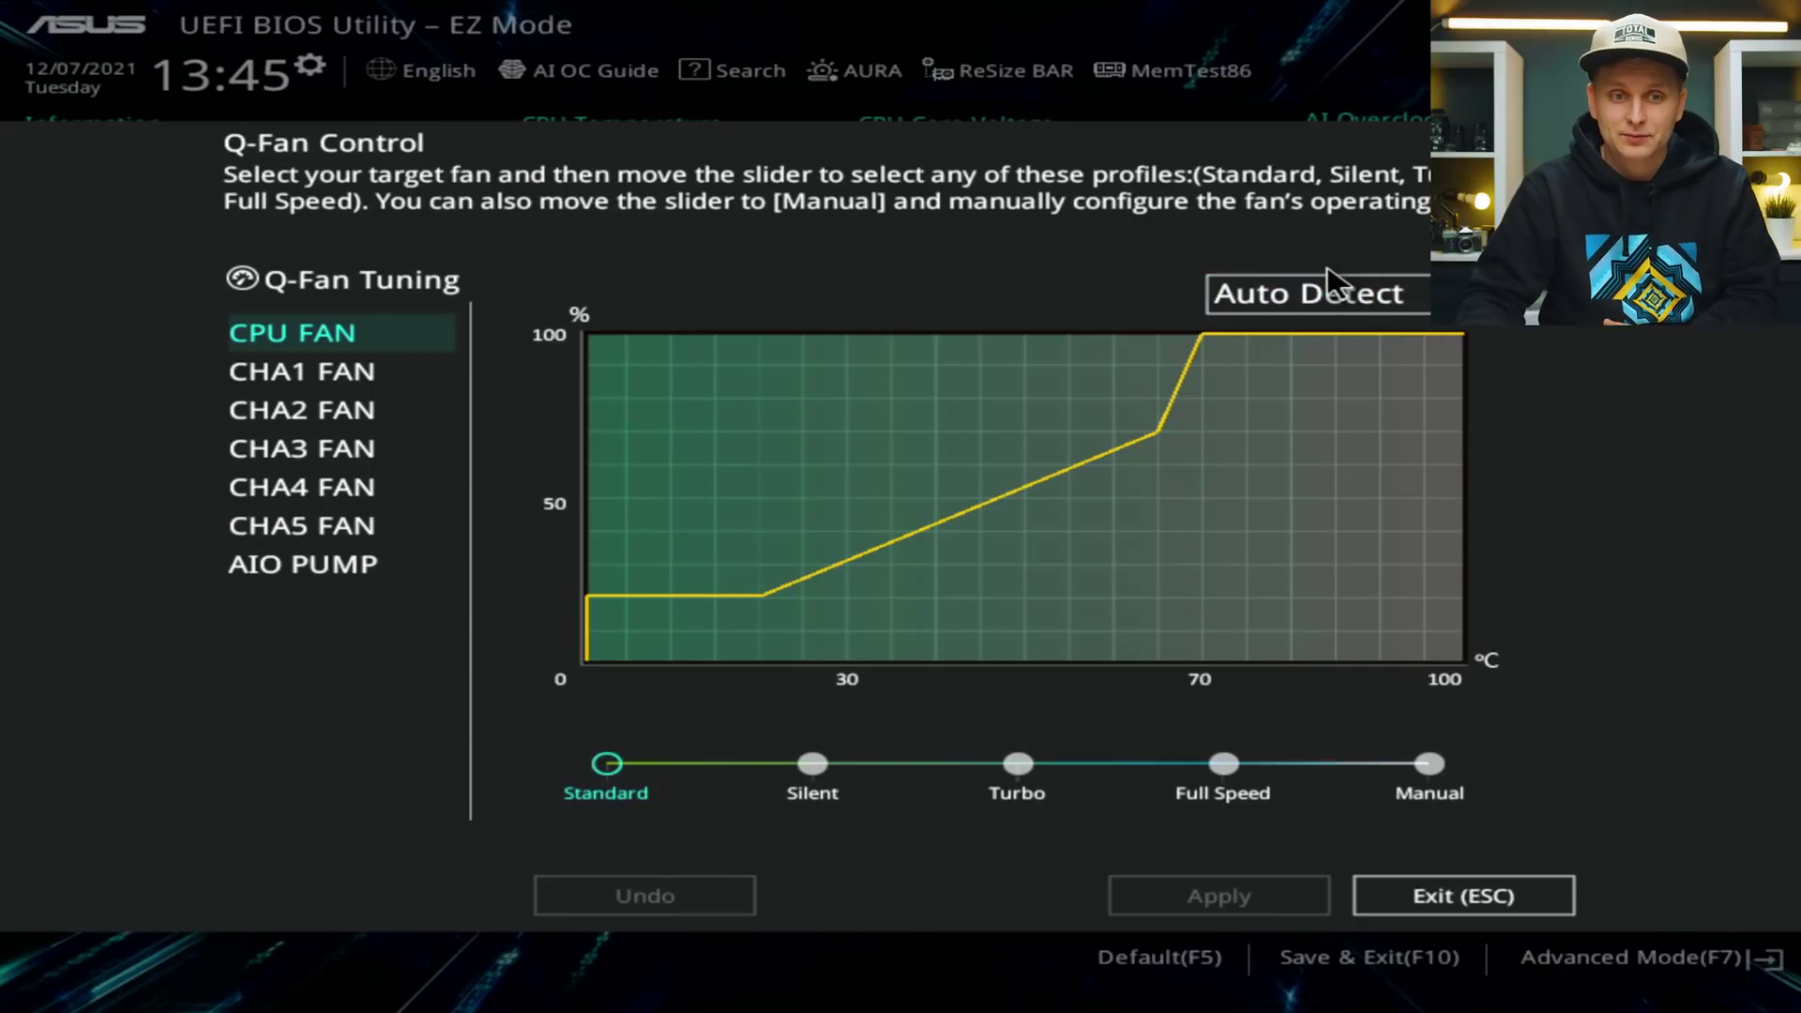
pyautogui.click(298, 577)
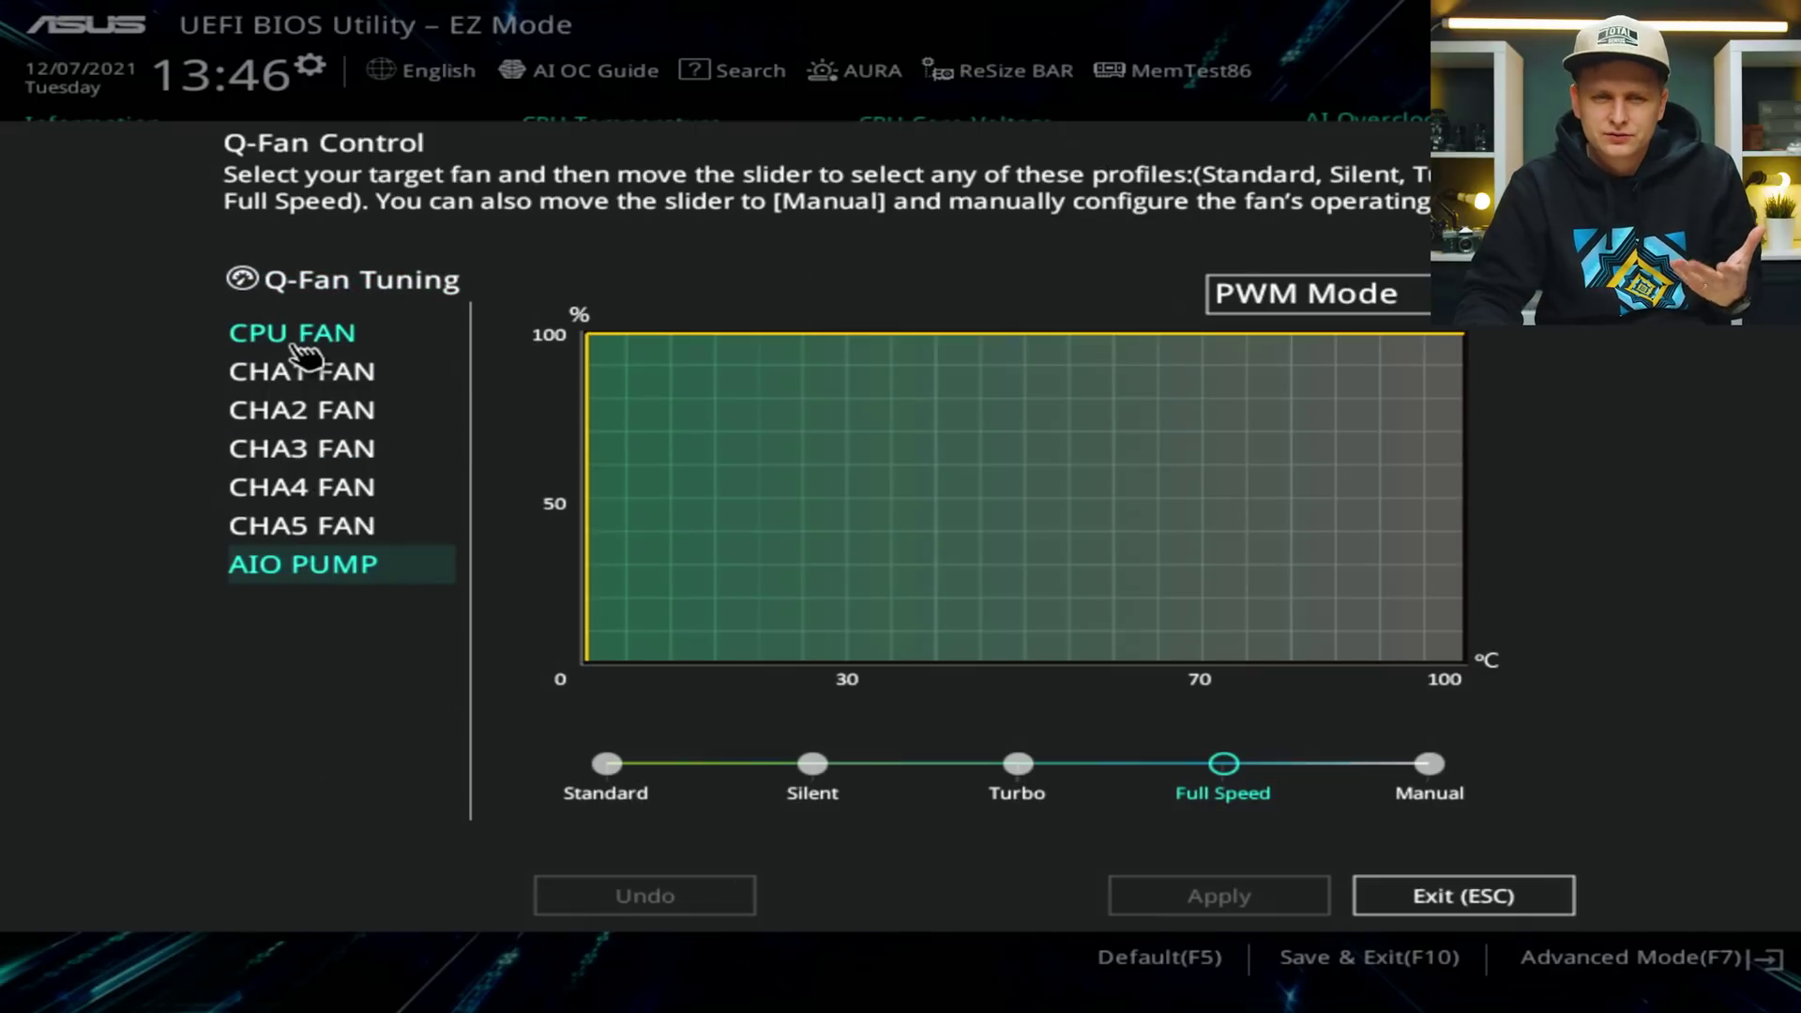
pyautogui.click(303, 357)
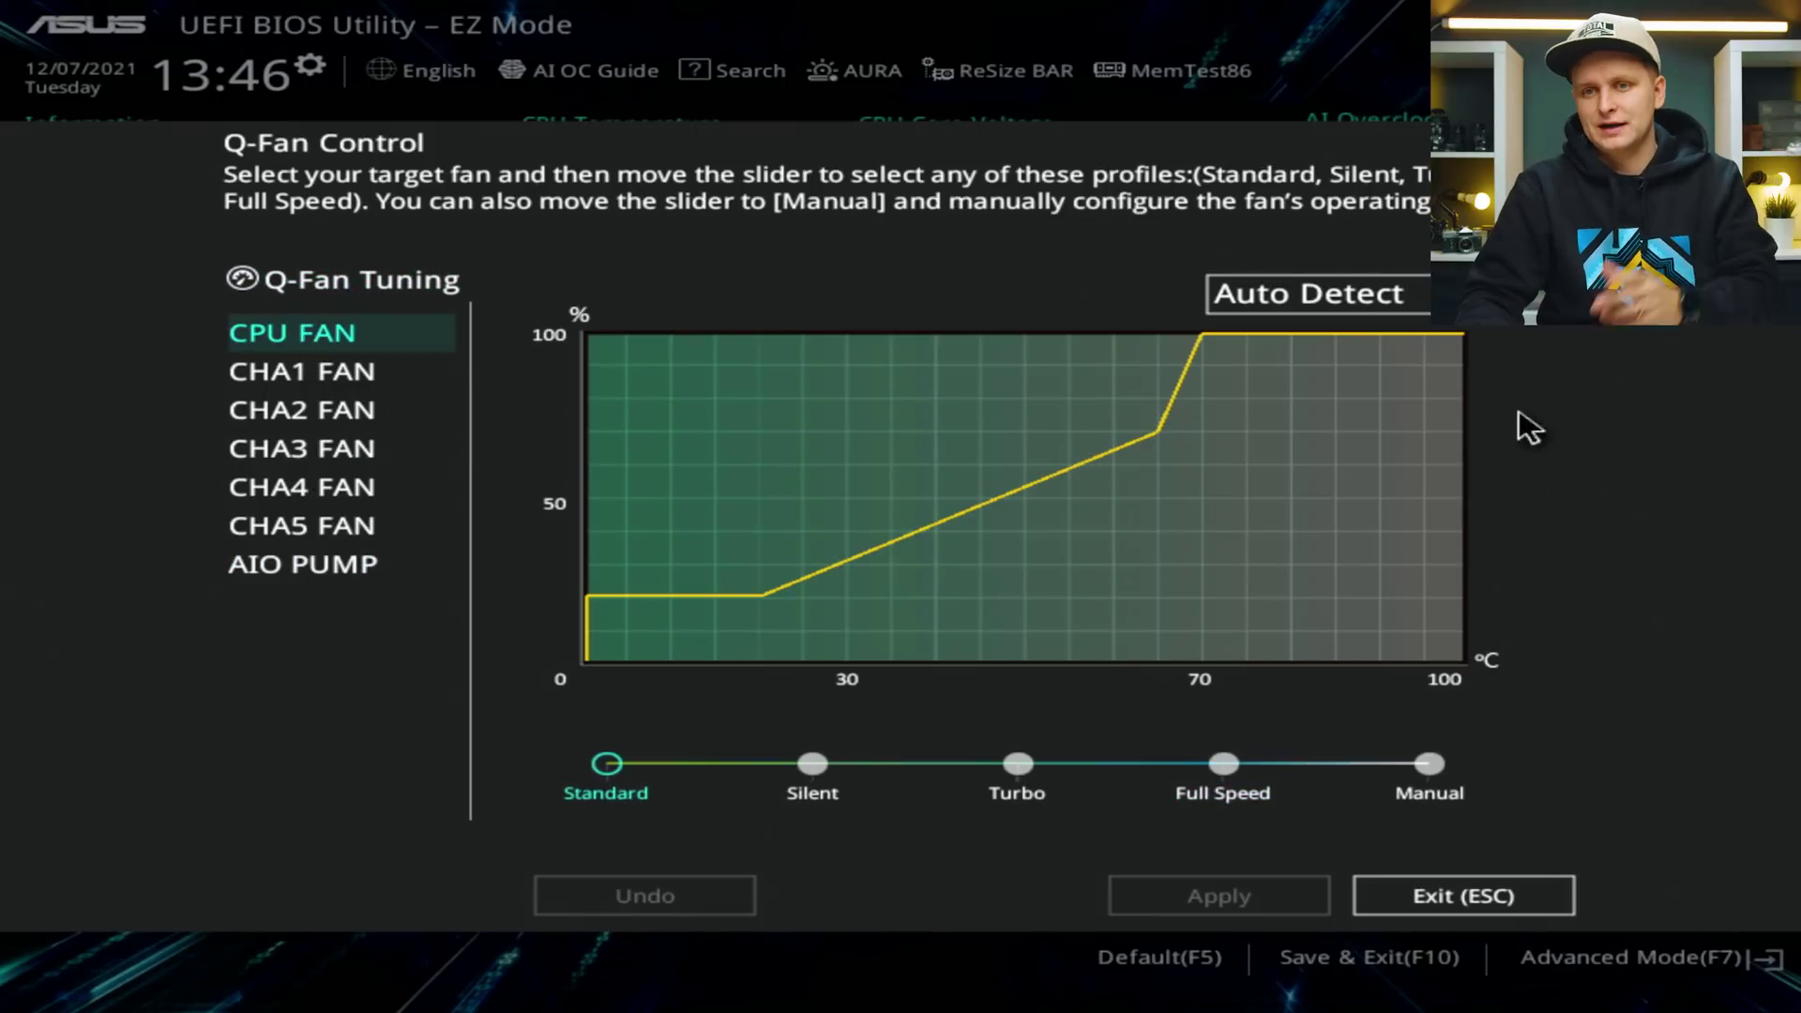
pyautogui.click(1379, 294)
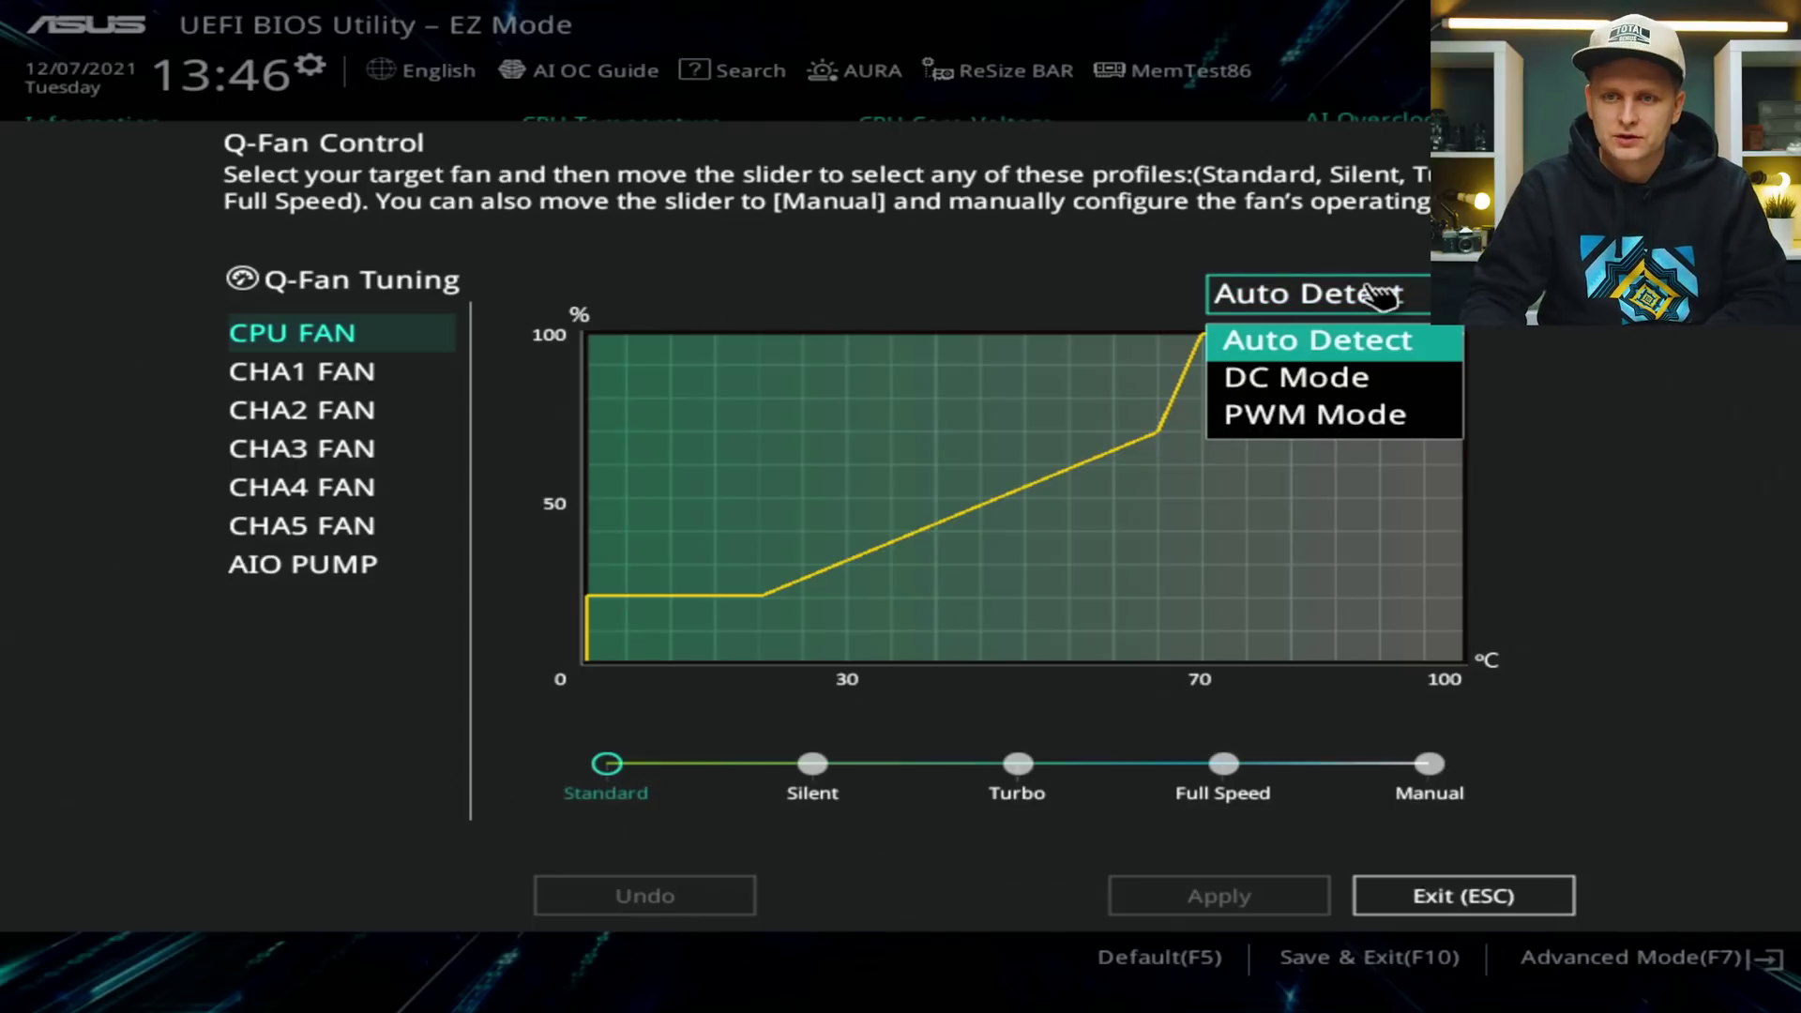
pyautogui.click(1332, 413)
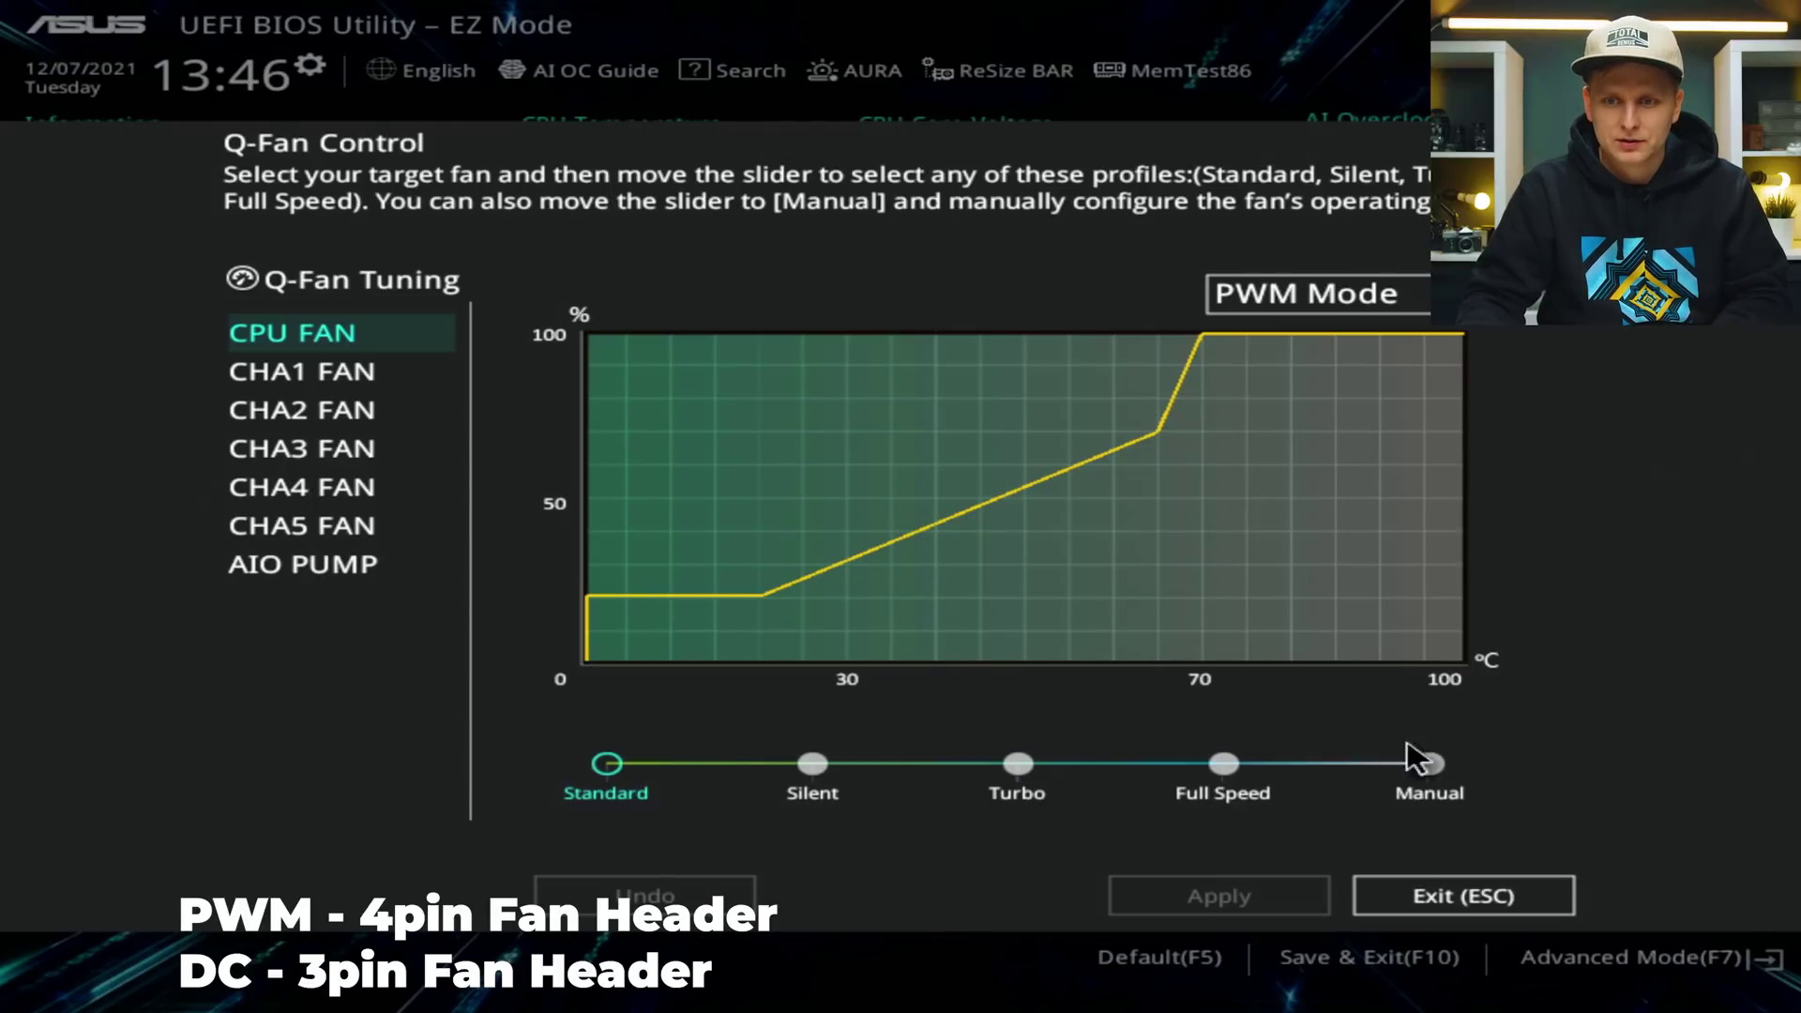
pyautogui.click(1427, 765)
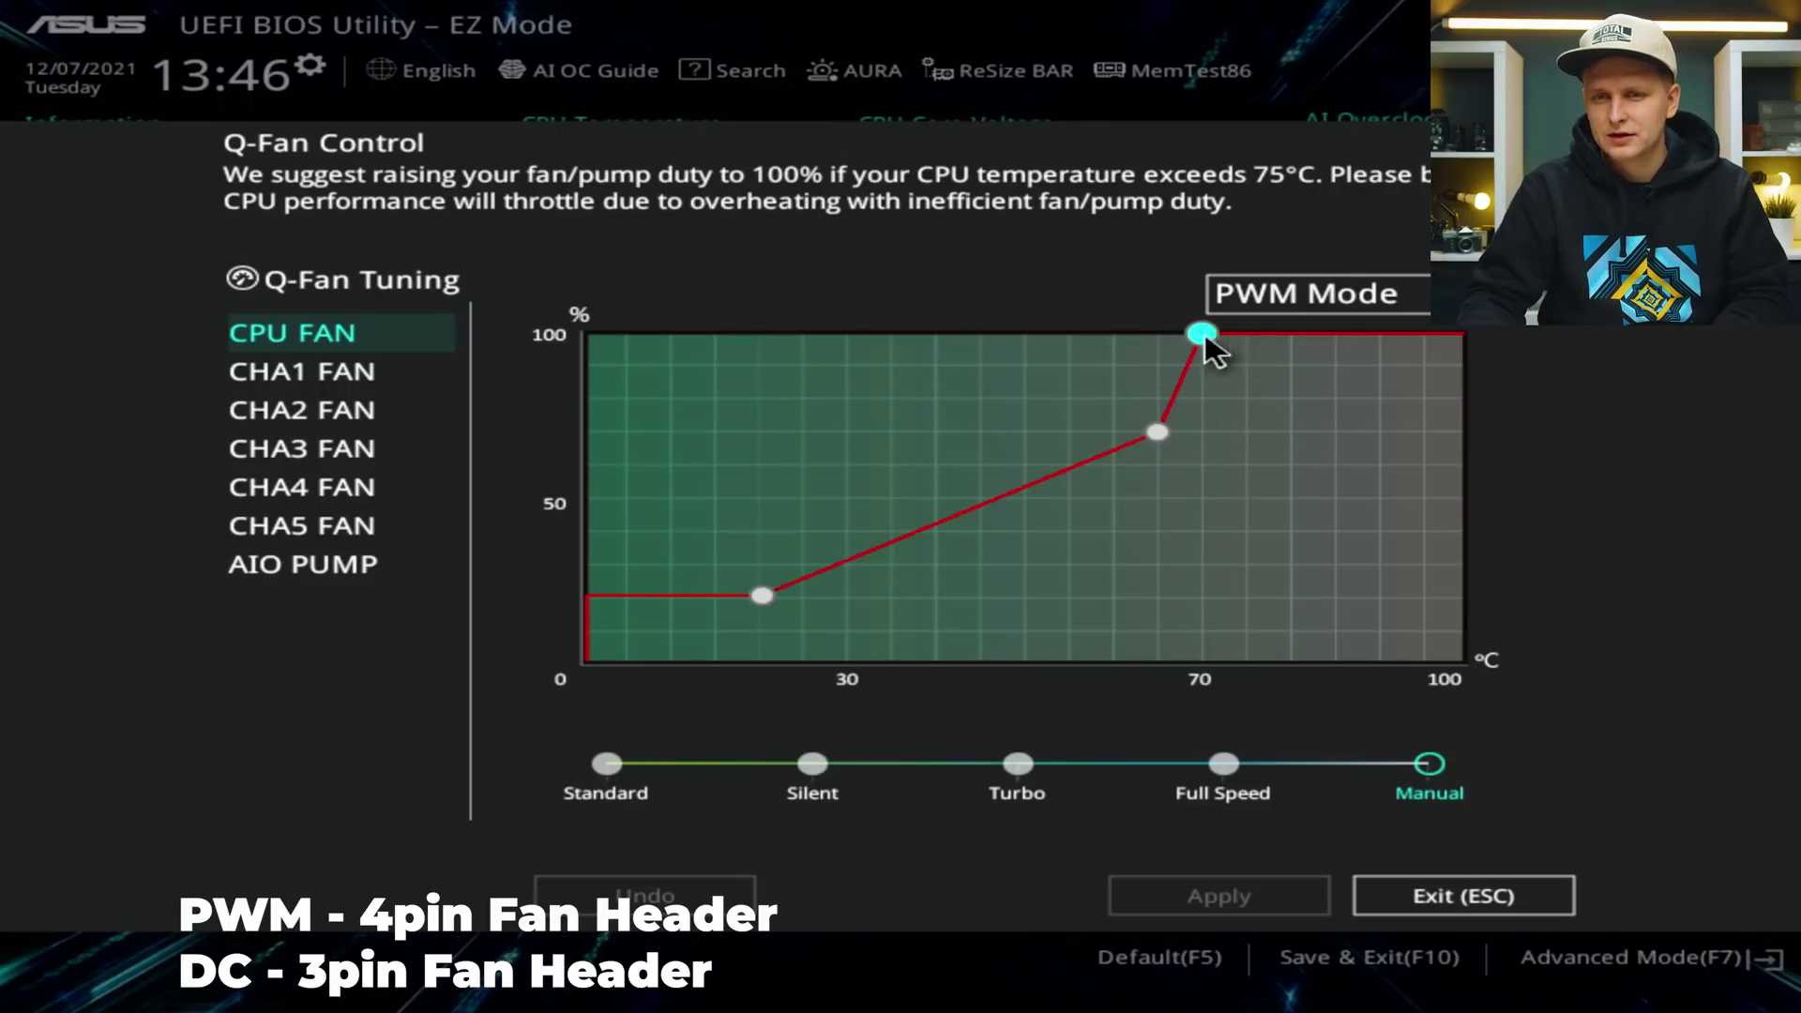
# Apply a CPU fan curve of 50% up to ~57°C, 70% at 70°C, 100% near 76°C.
pyautogui.moveTo(771, 591); pyautogui.dragTo(786, 509)
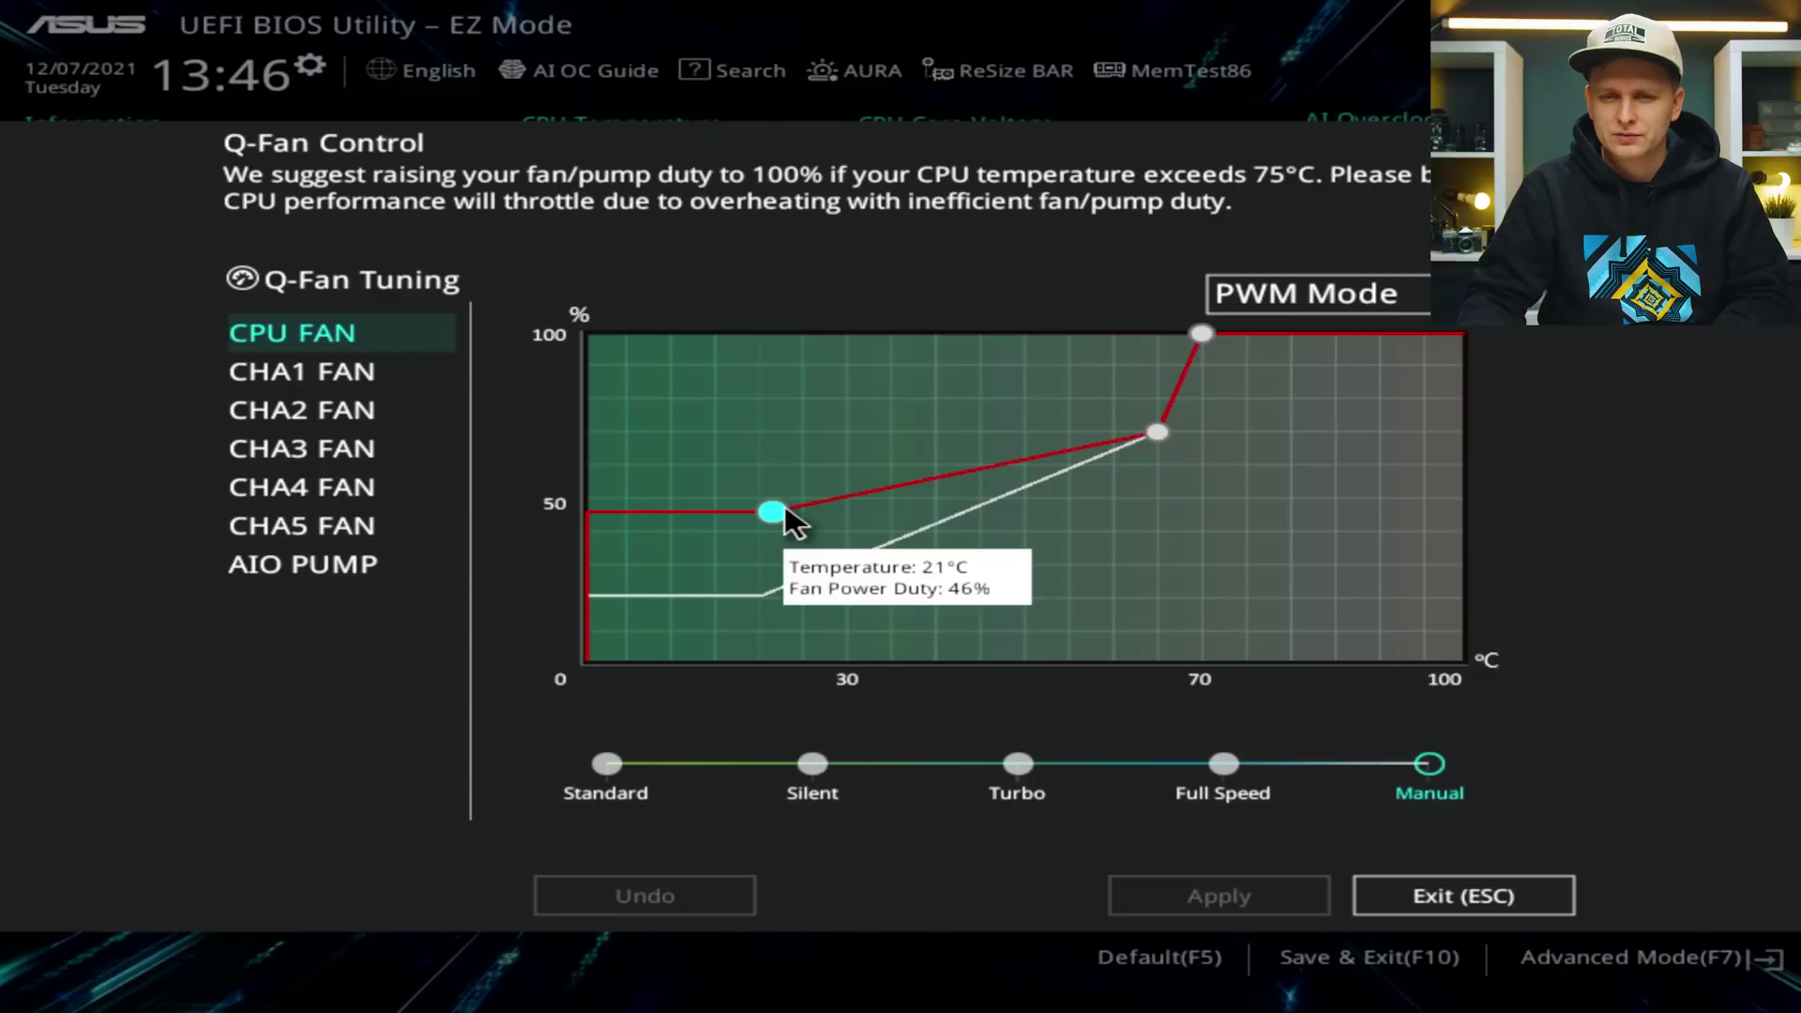
pyautogui.moveTo(785, 511)
pyautogui.mouseDown()
pyautogui.moveTo(796, 484)
pyautogui.moveTo(785, 499)
pyautogui.mouseUp()
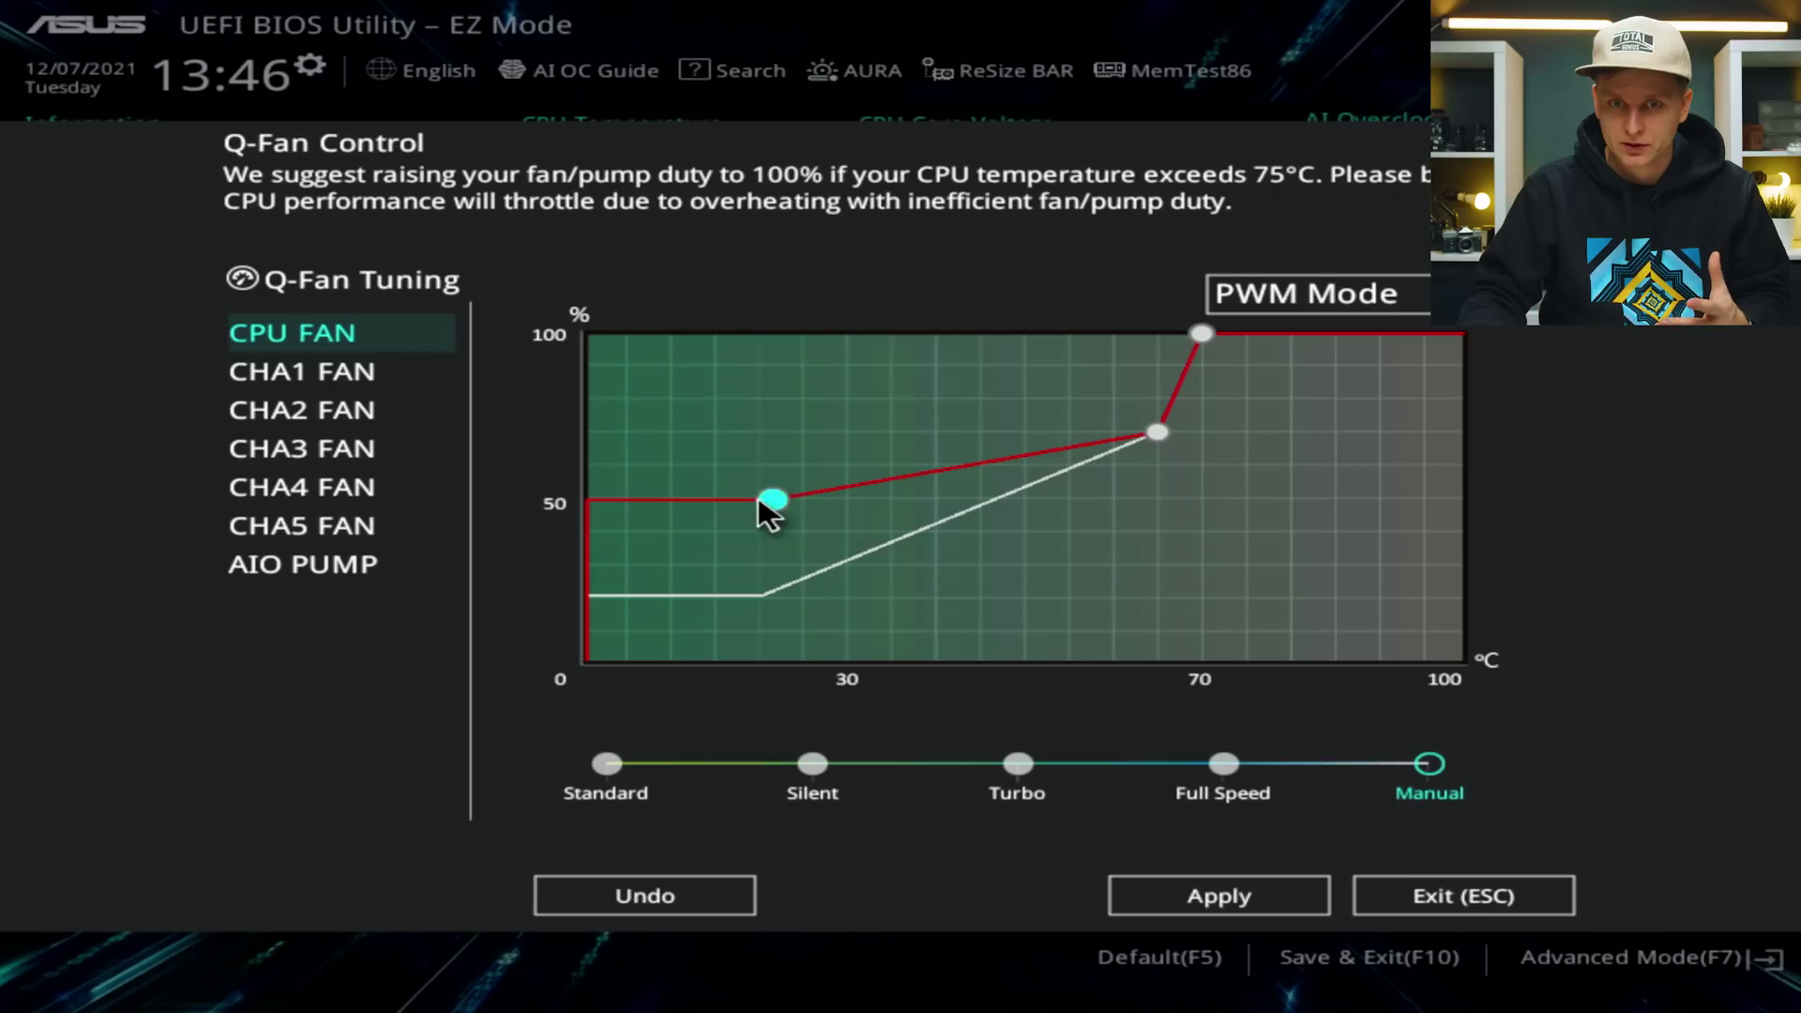
pyautogui.moveTo(764, 501); pyautogui.dragTo(1091, 500)
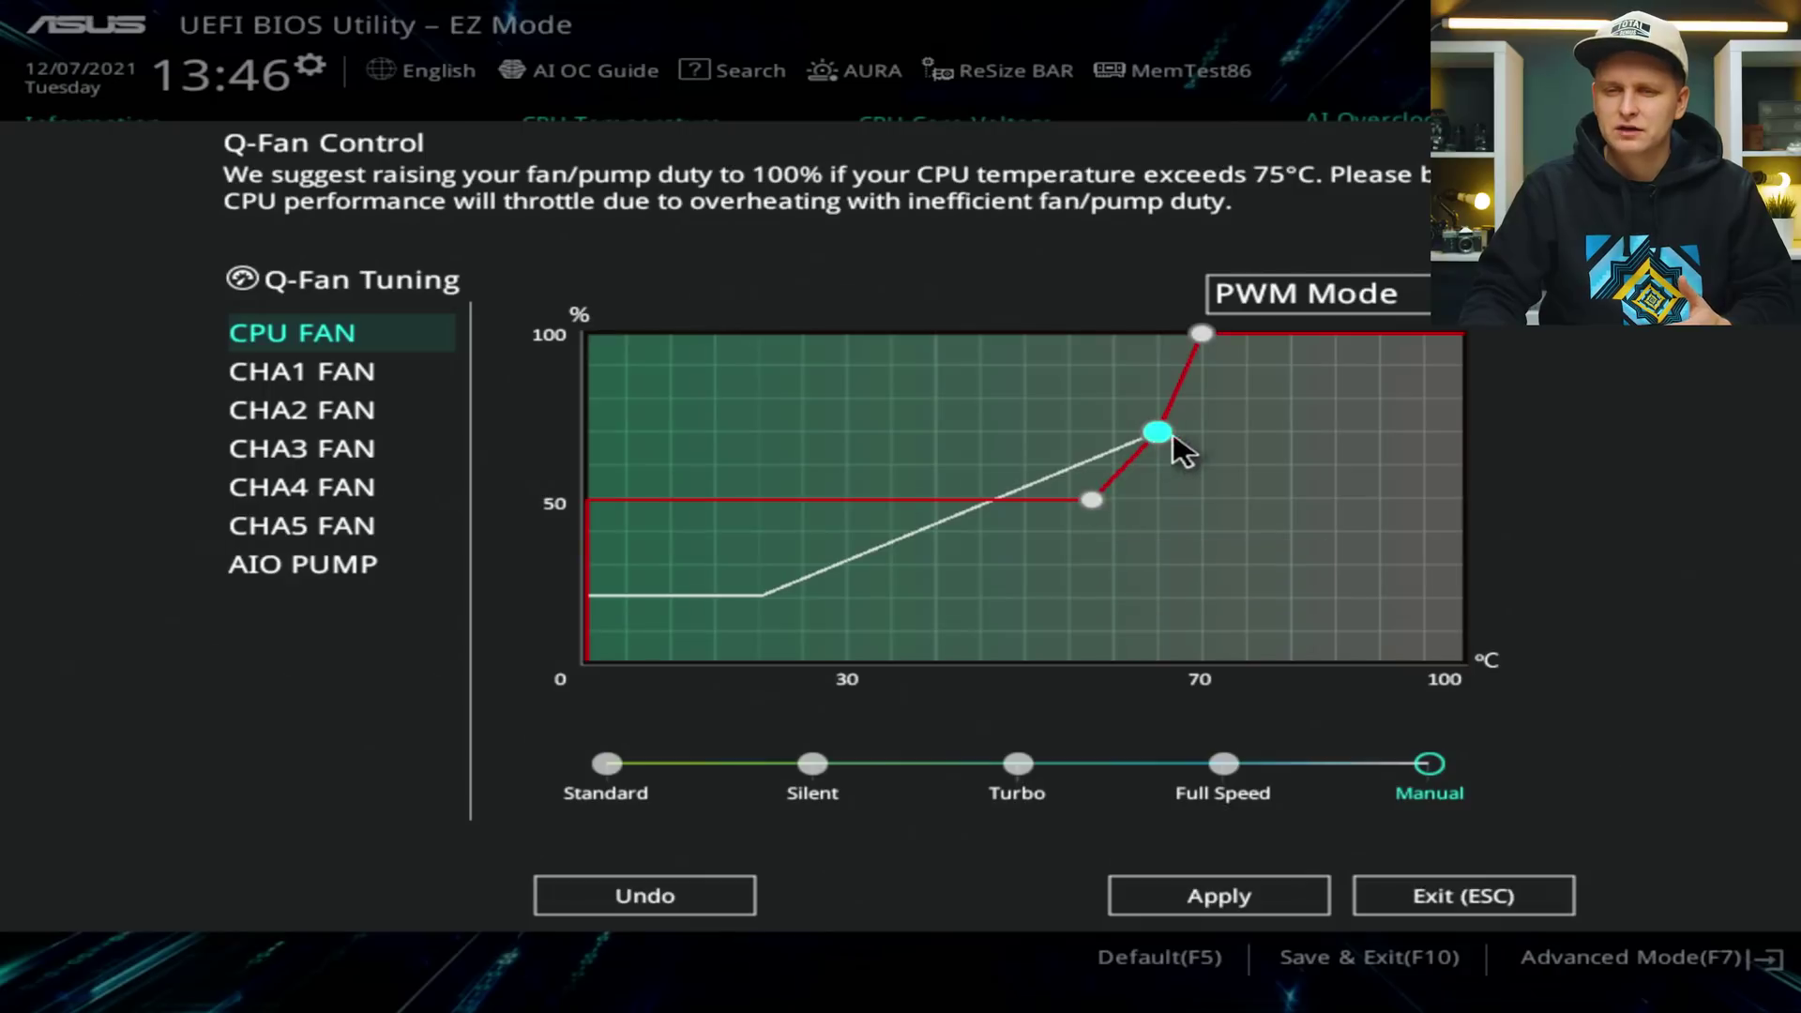
pyautogui.moveTo(1201, 334); pyautogui.dragTo(1258, 317)
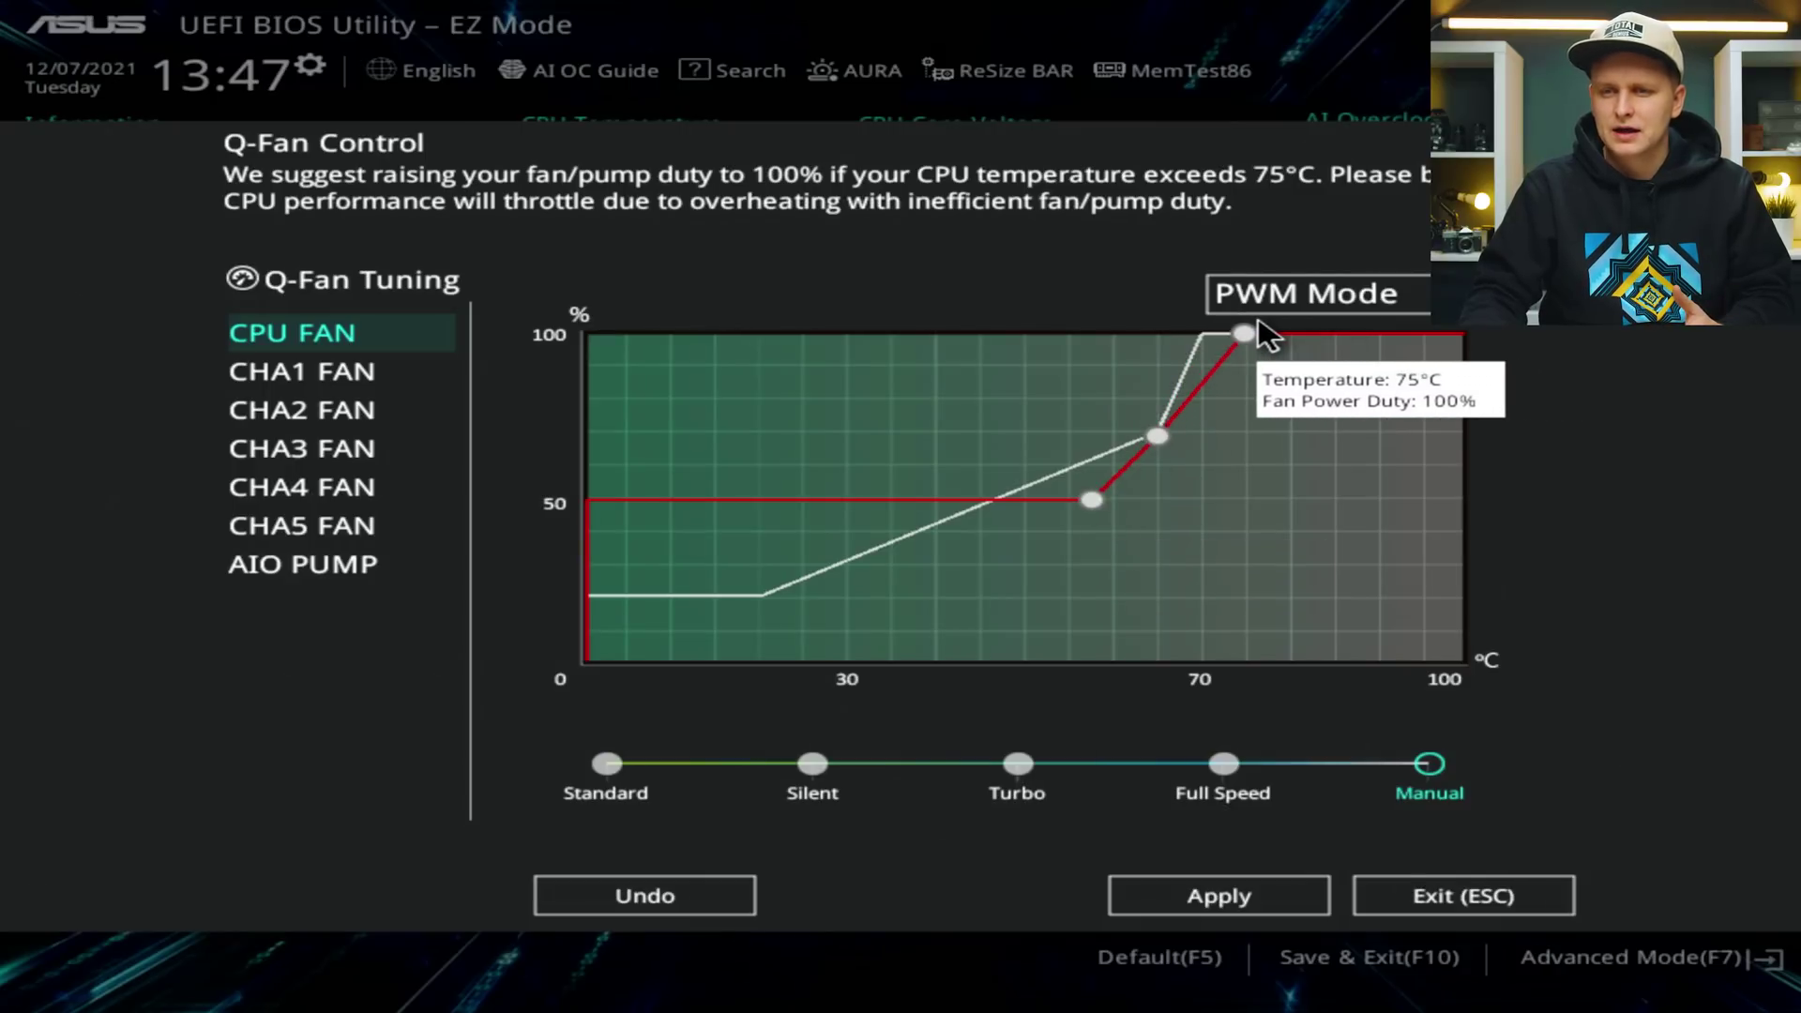
pyautogui.moveTo(1162, 439); pyautogui.dragTo(1205, 431)
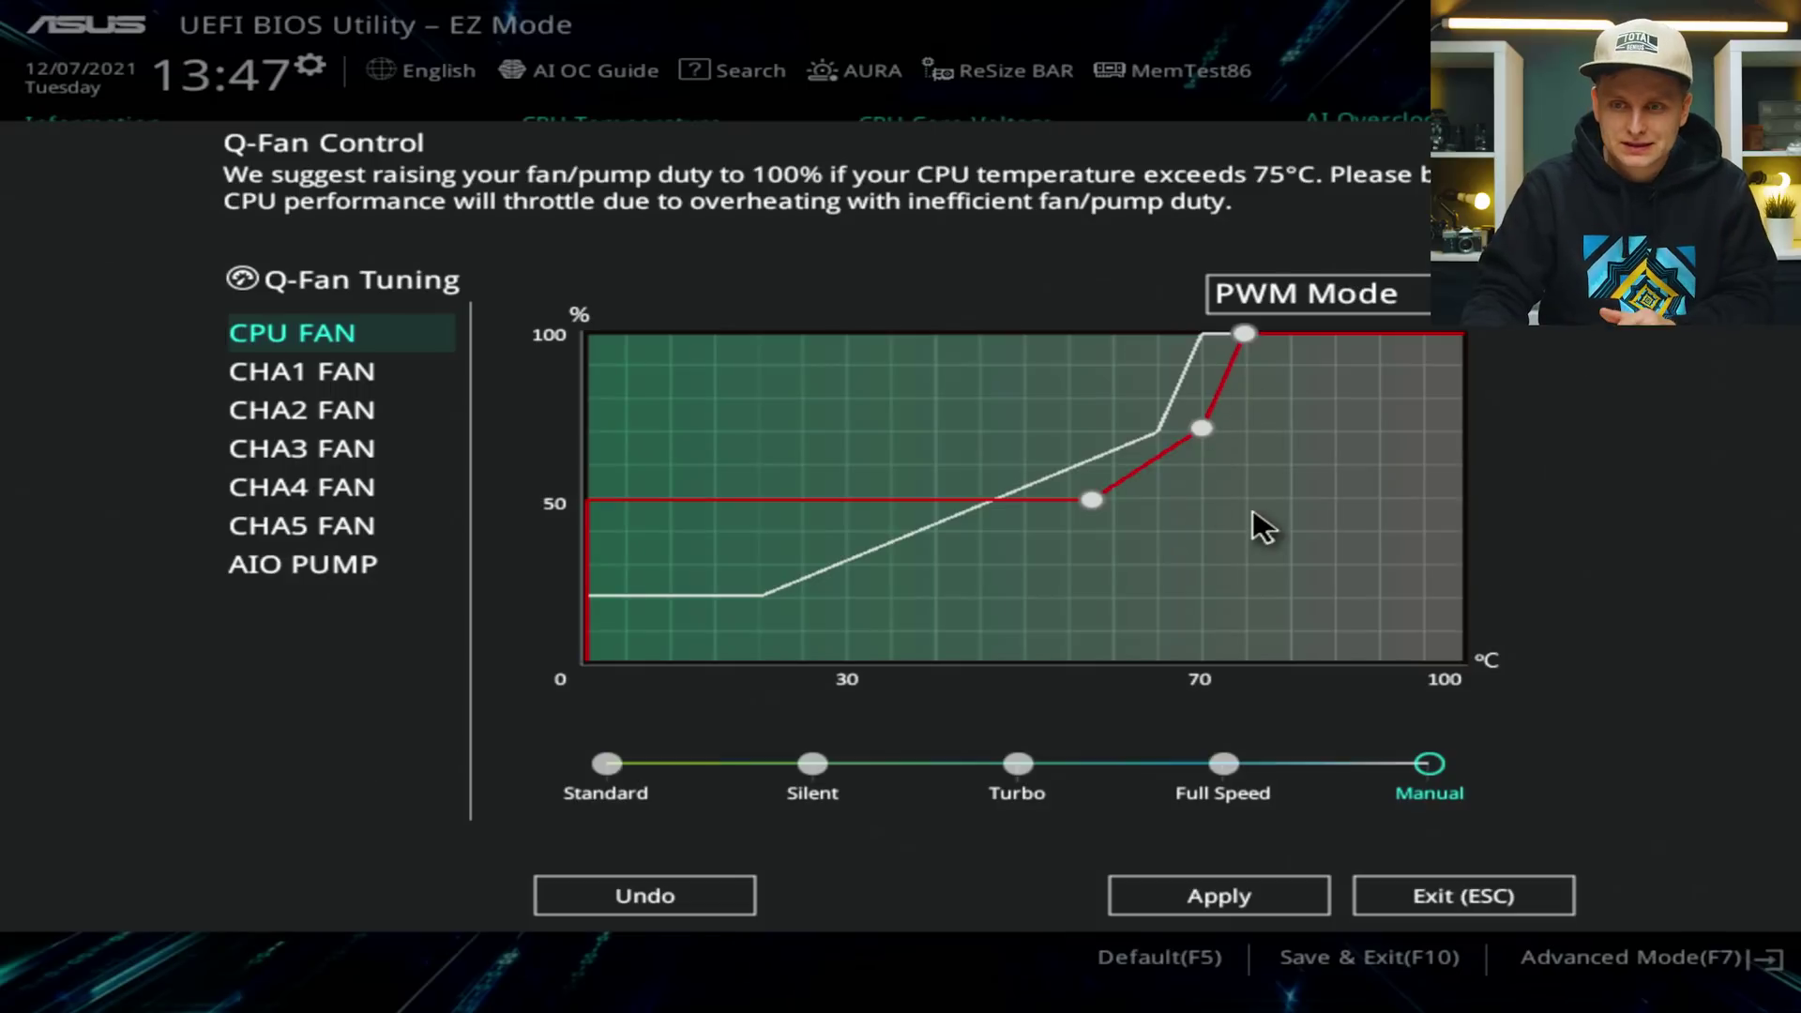
pyautogui.click(1210, 899)
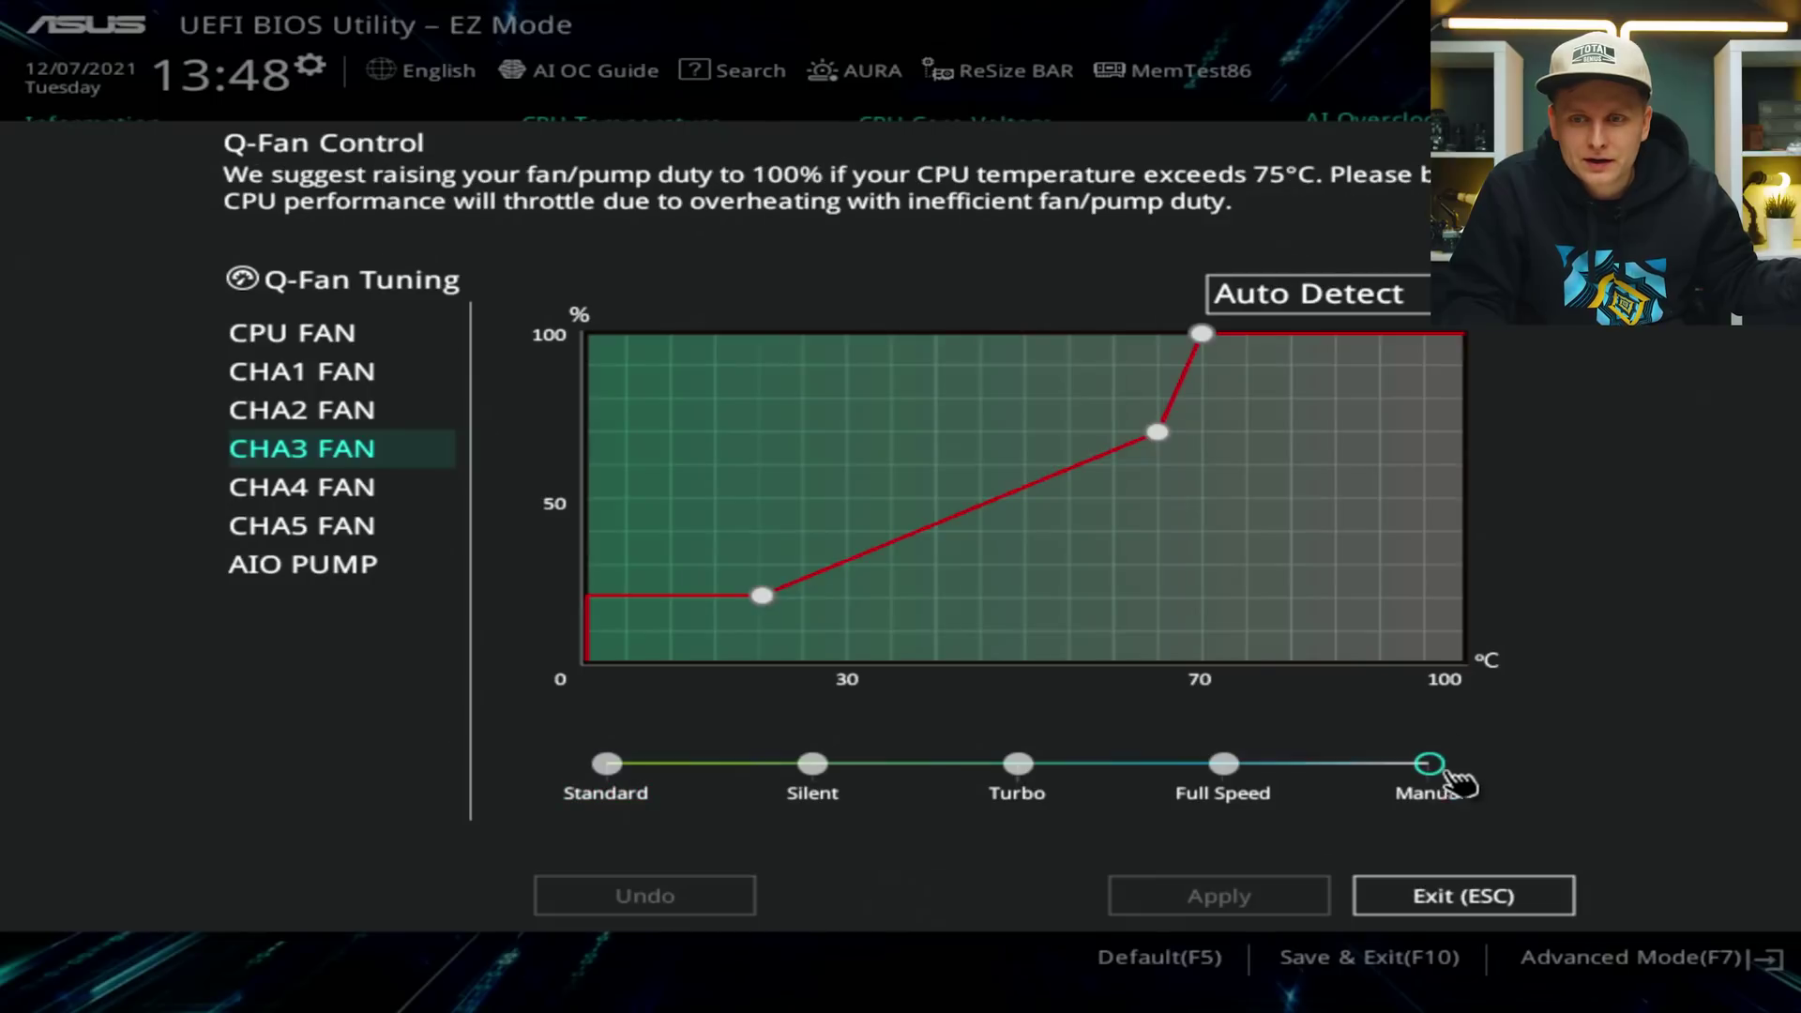
# Set CHA3 FAN to PWM Mode, lower its 70°C point to about 60% duty, and apply.
pyautogui.click(1313, 292)
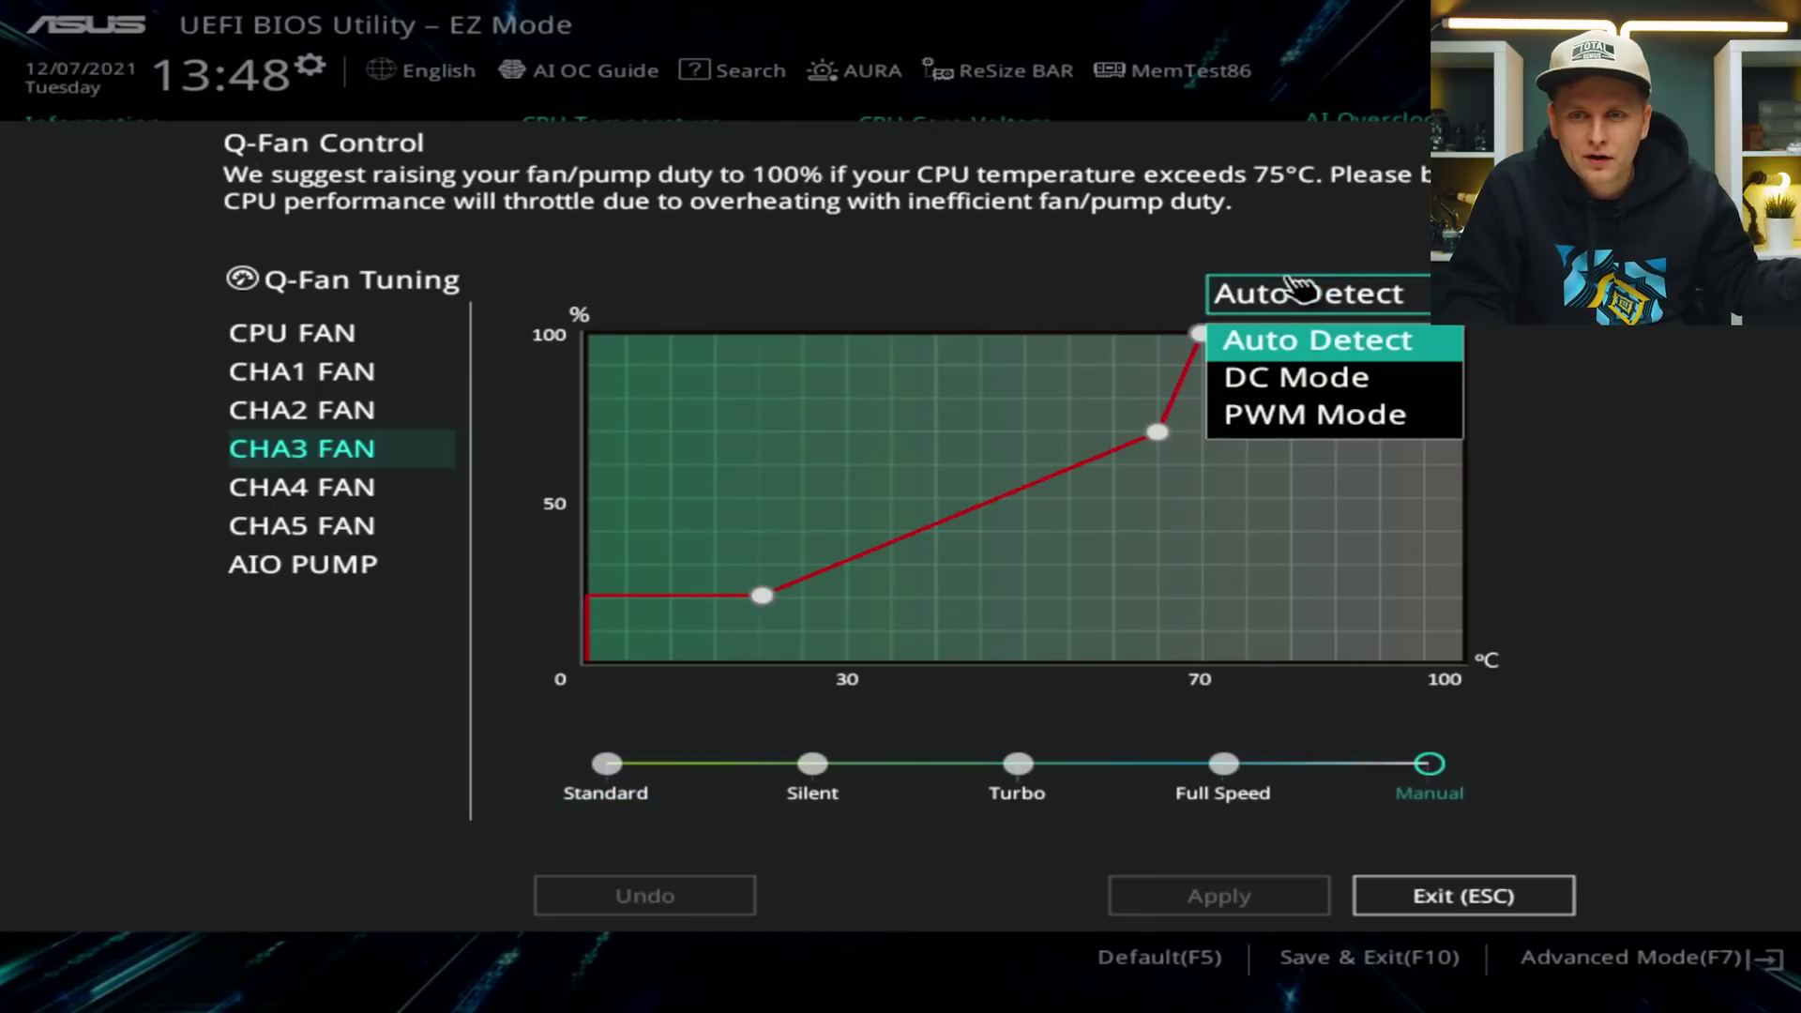
pyautogui.click(1313, 417)
pyautogui.moveTo(1202, 335); pyautogui.dragTo(1173, 805)
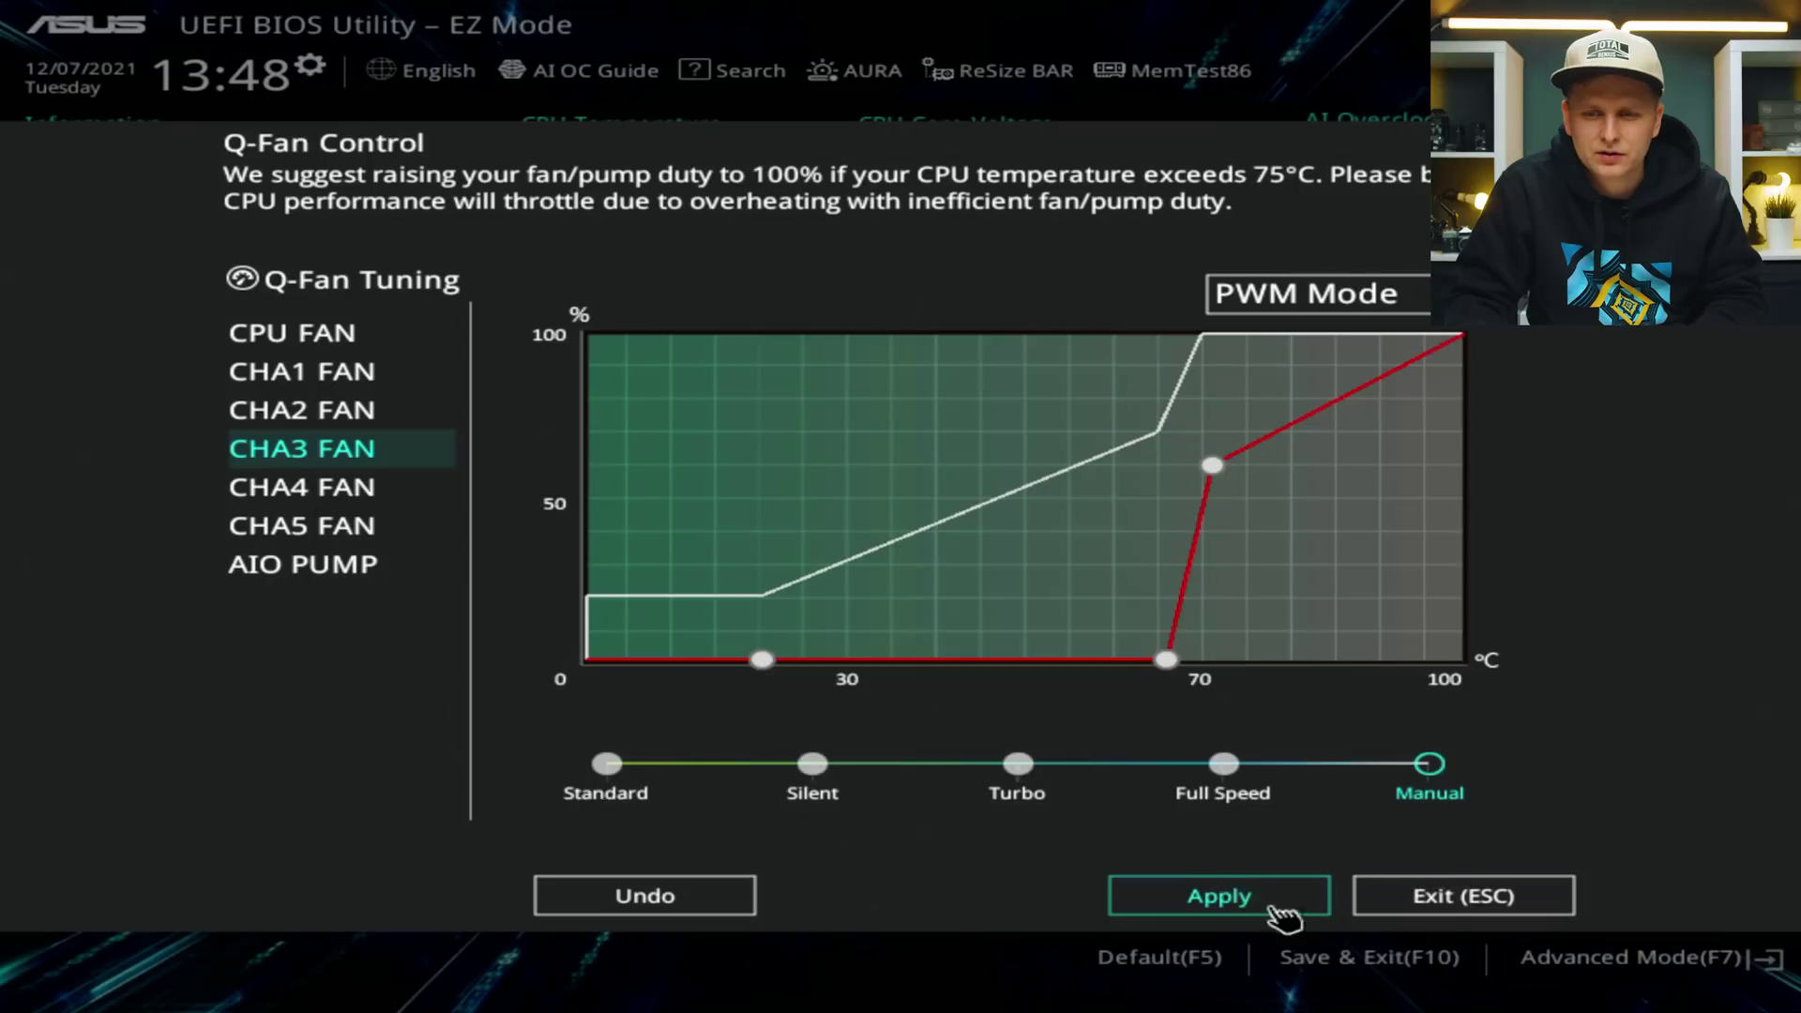
pyautogui.click(1229, 903)
# Raise the lowest point of the CHA4 FAN curve.
pyautogui.click(352, 488)
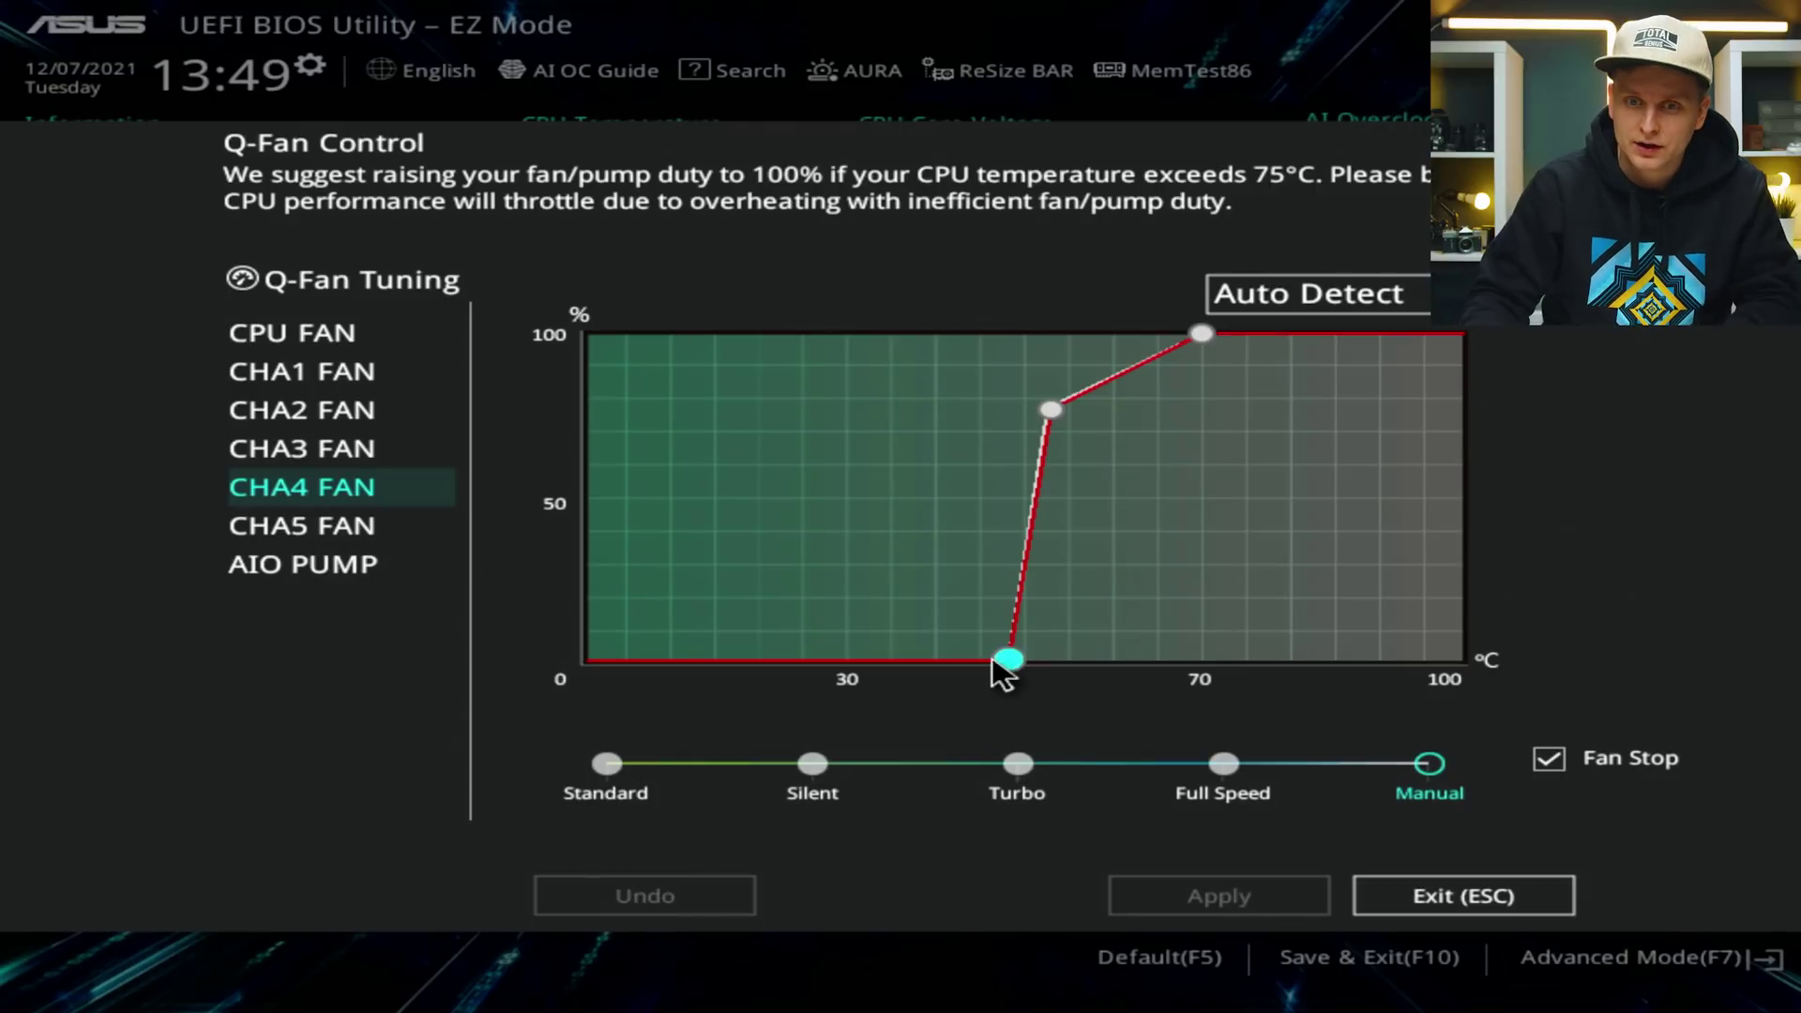
pyautogui.moveTo(1008, 660); pyautogui.dragTo(998, 537)
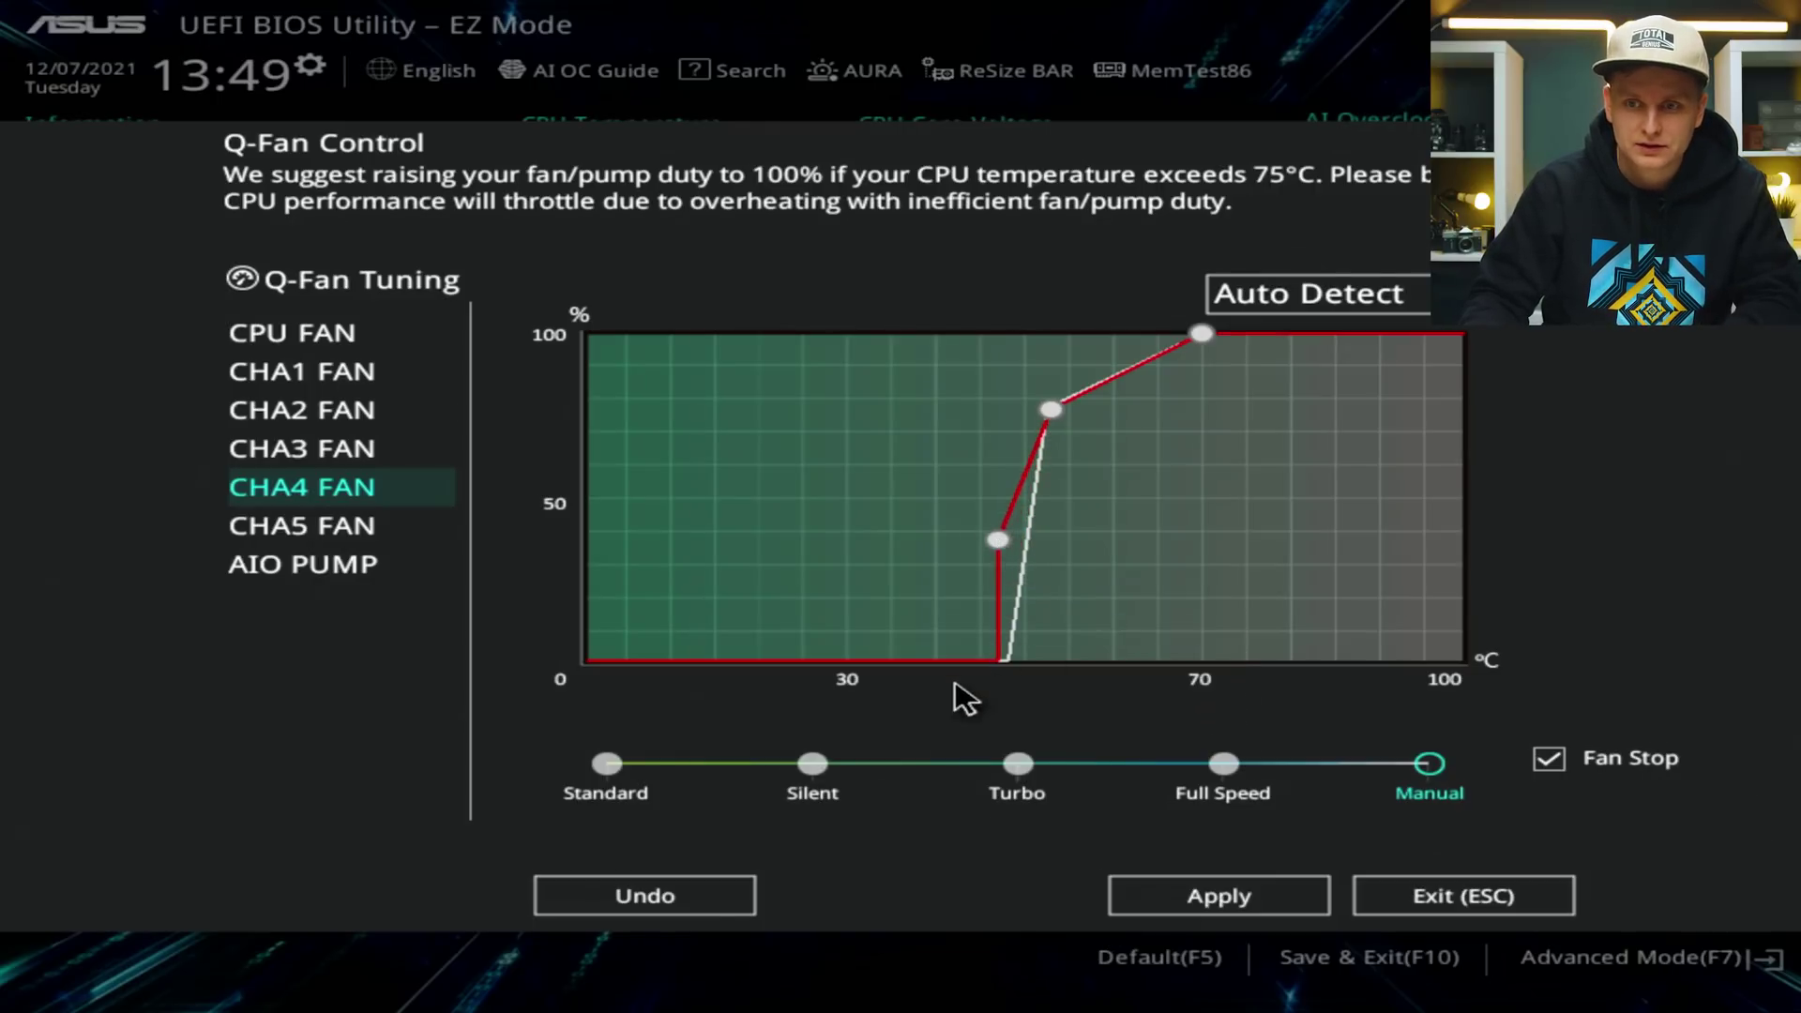
pyautogui.click(1549, 758)
# Put CHA1 FAN on a Manual curve with Fan Stop enabled, controlled in PWM Mode.
pyautogui.click(302, 372)
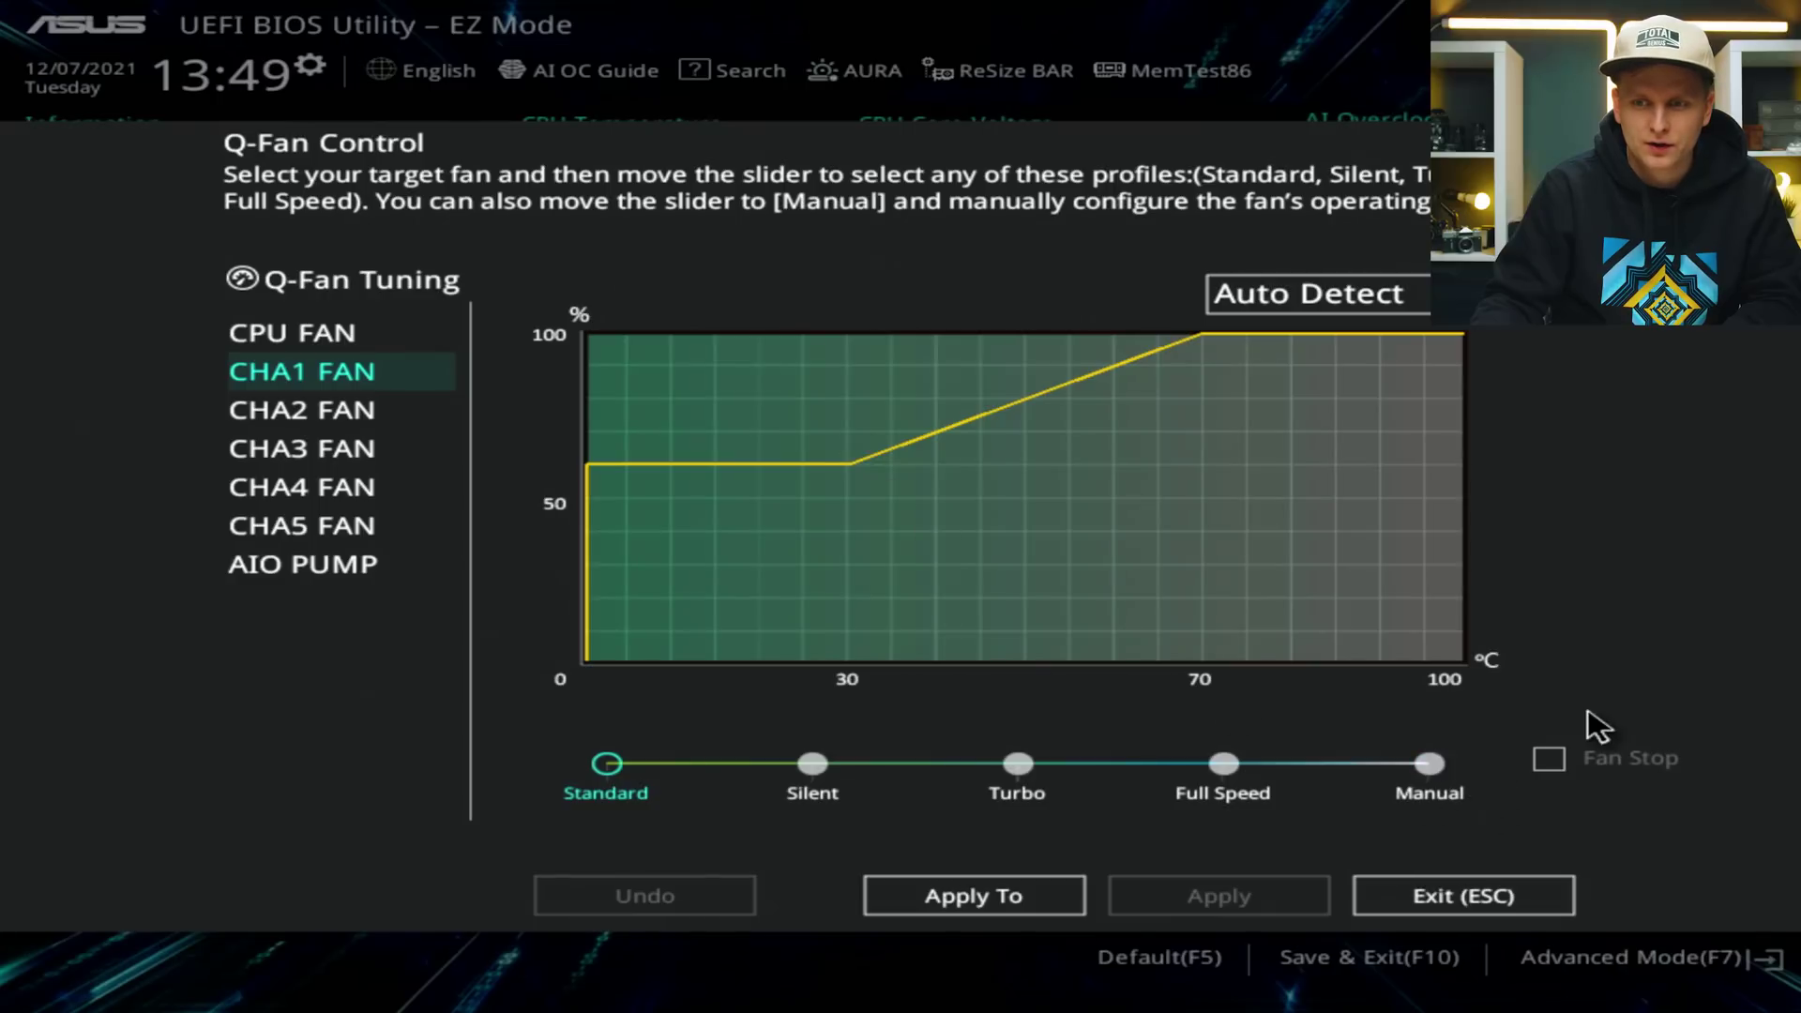
pyautogui.click(1429, 764)
pyautogui.click(1607, 758)
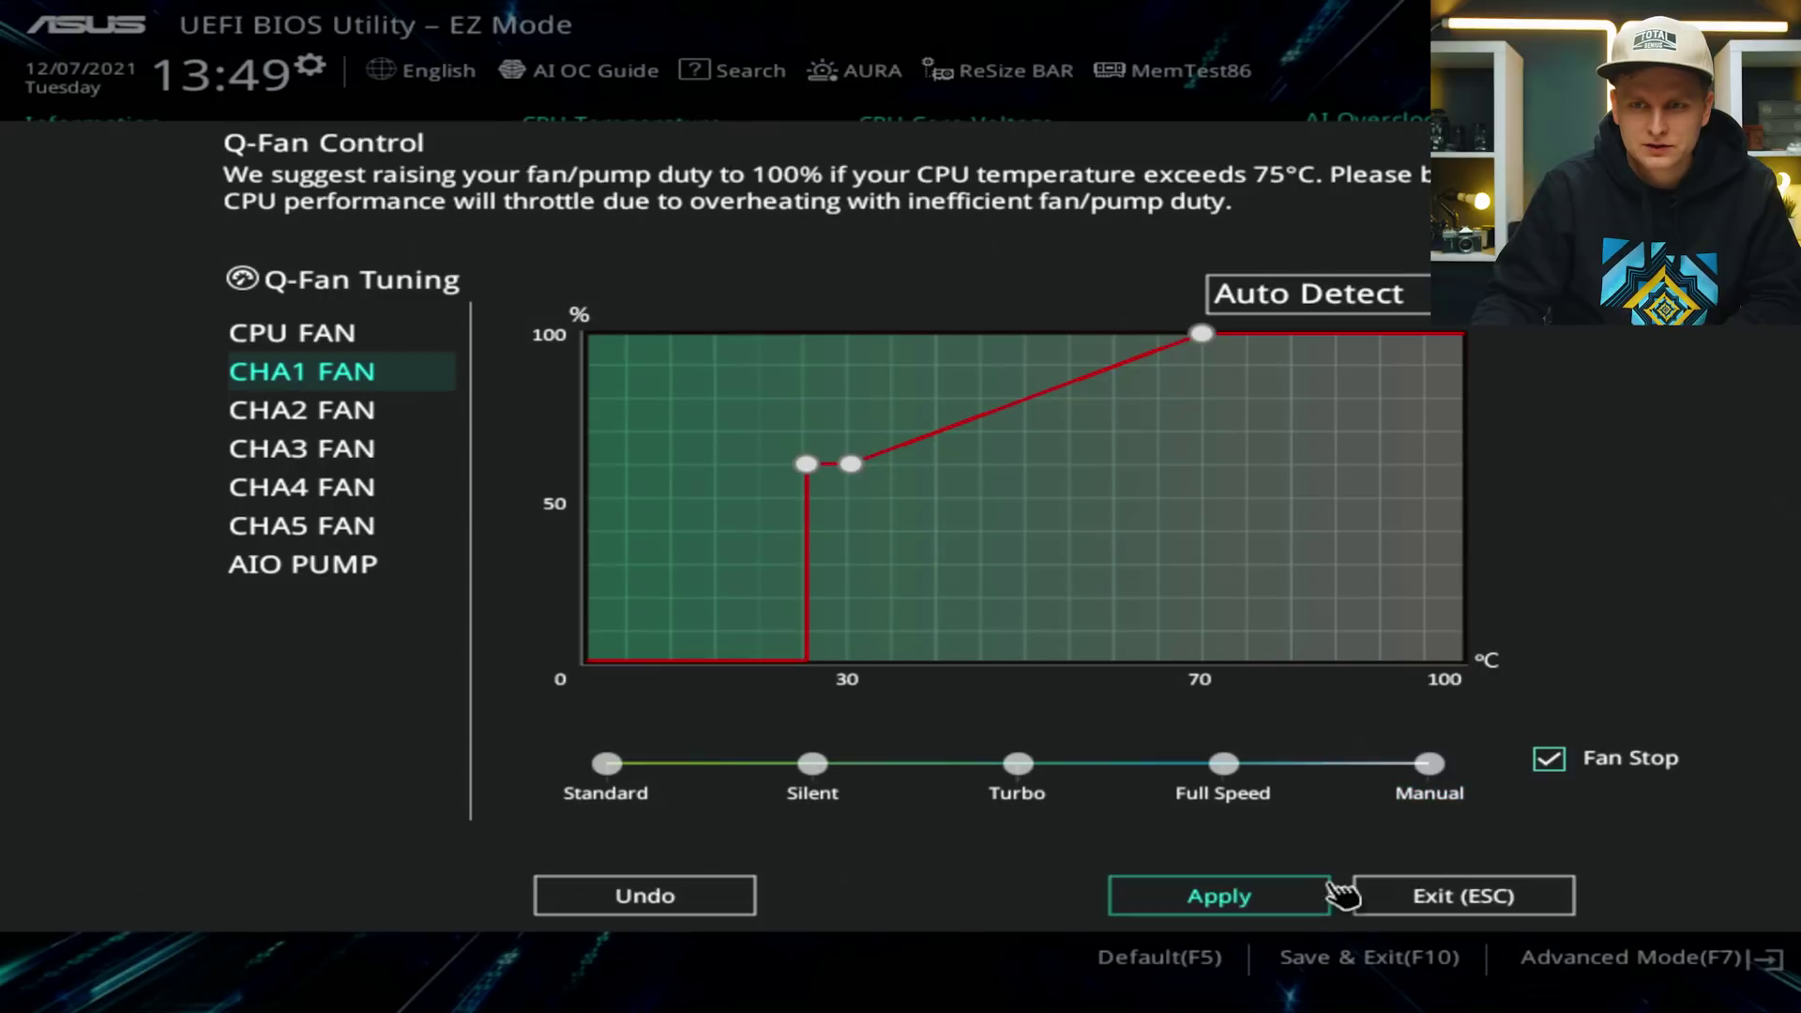
pyautogui.click(1326, 302)
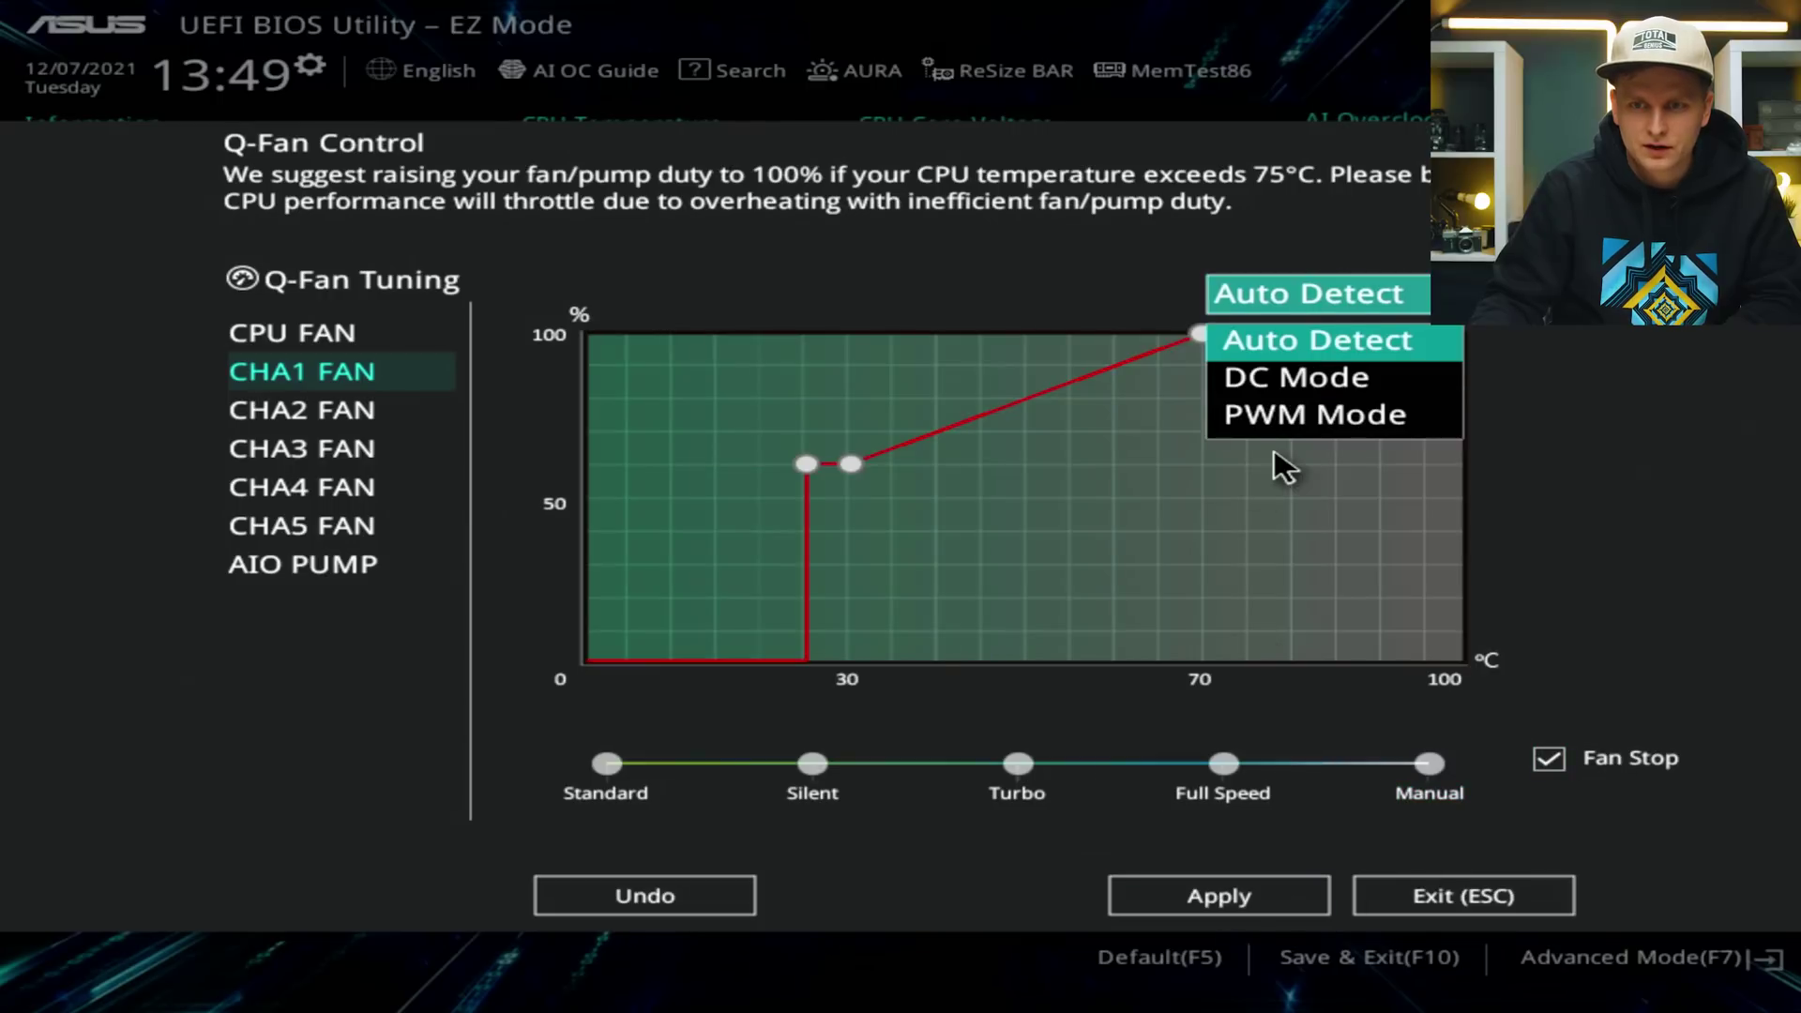
pyautogui.click(1264, 341)
pyautogui.click(1351, 297)
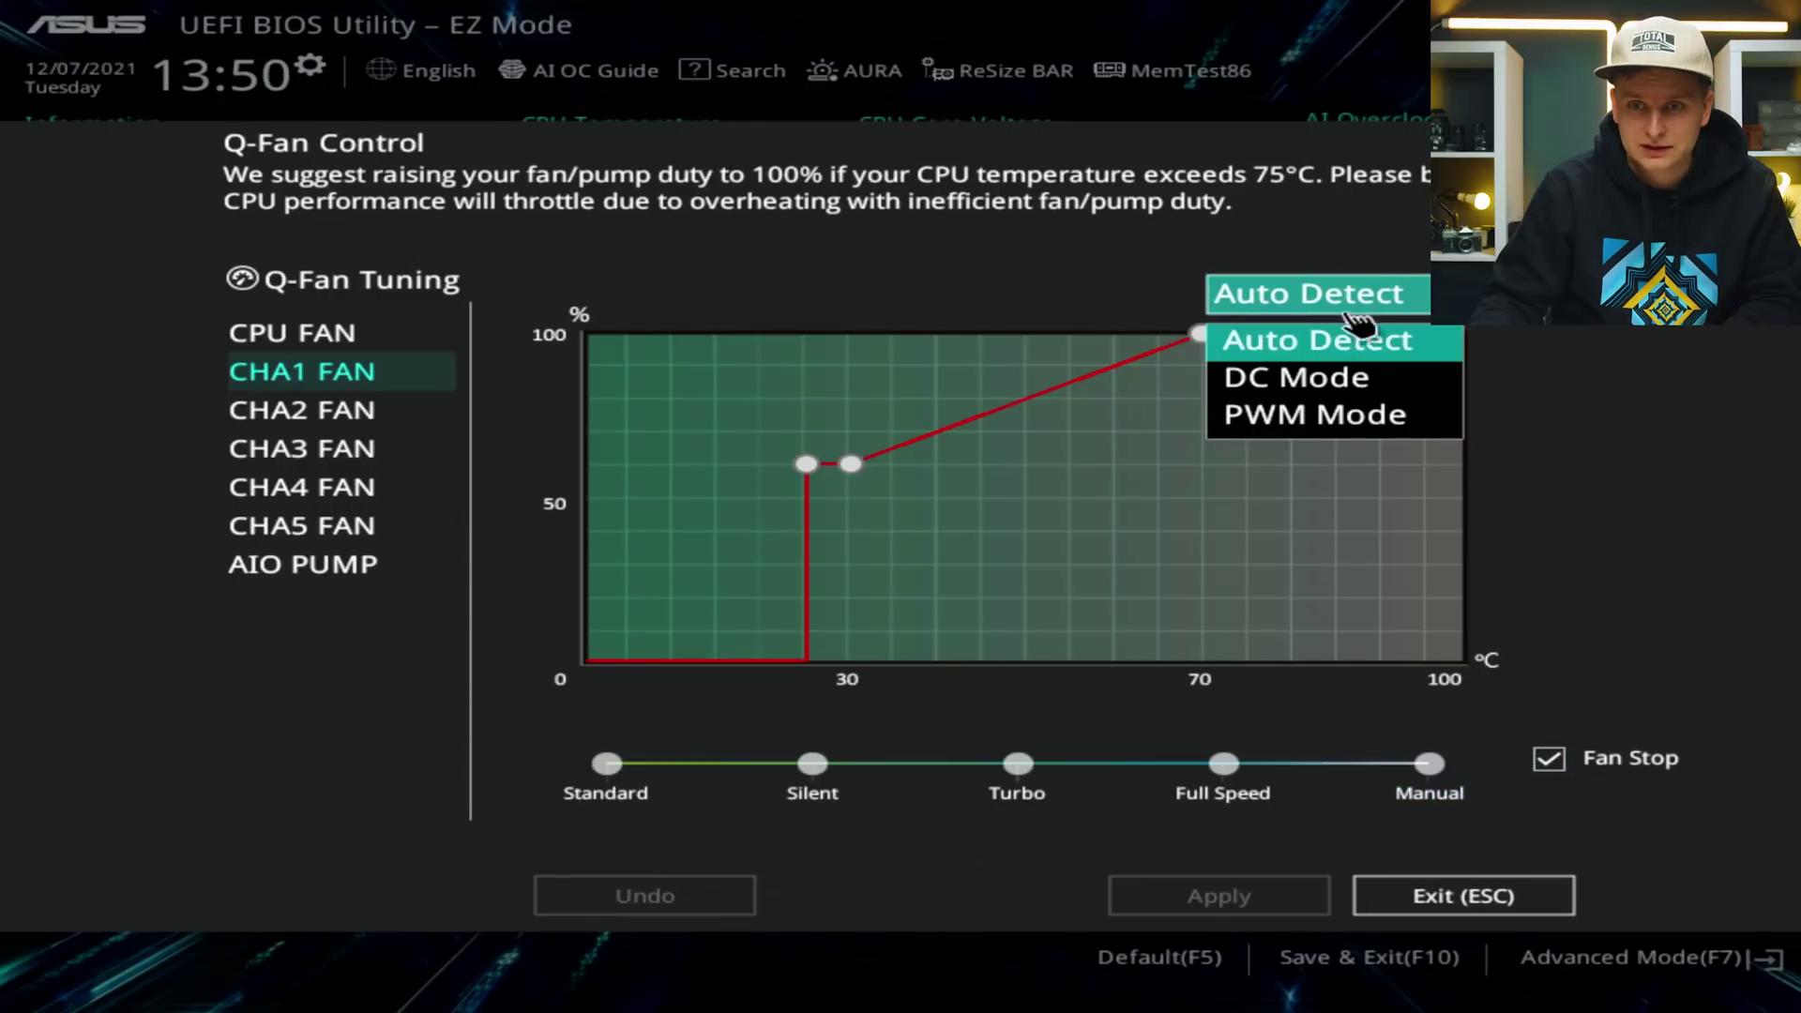
pyautogui.click(1258, 429)
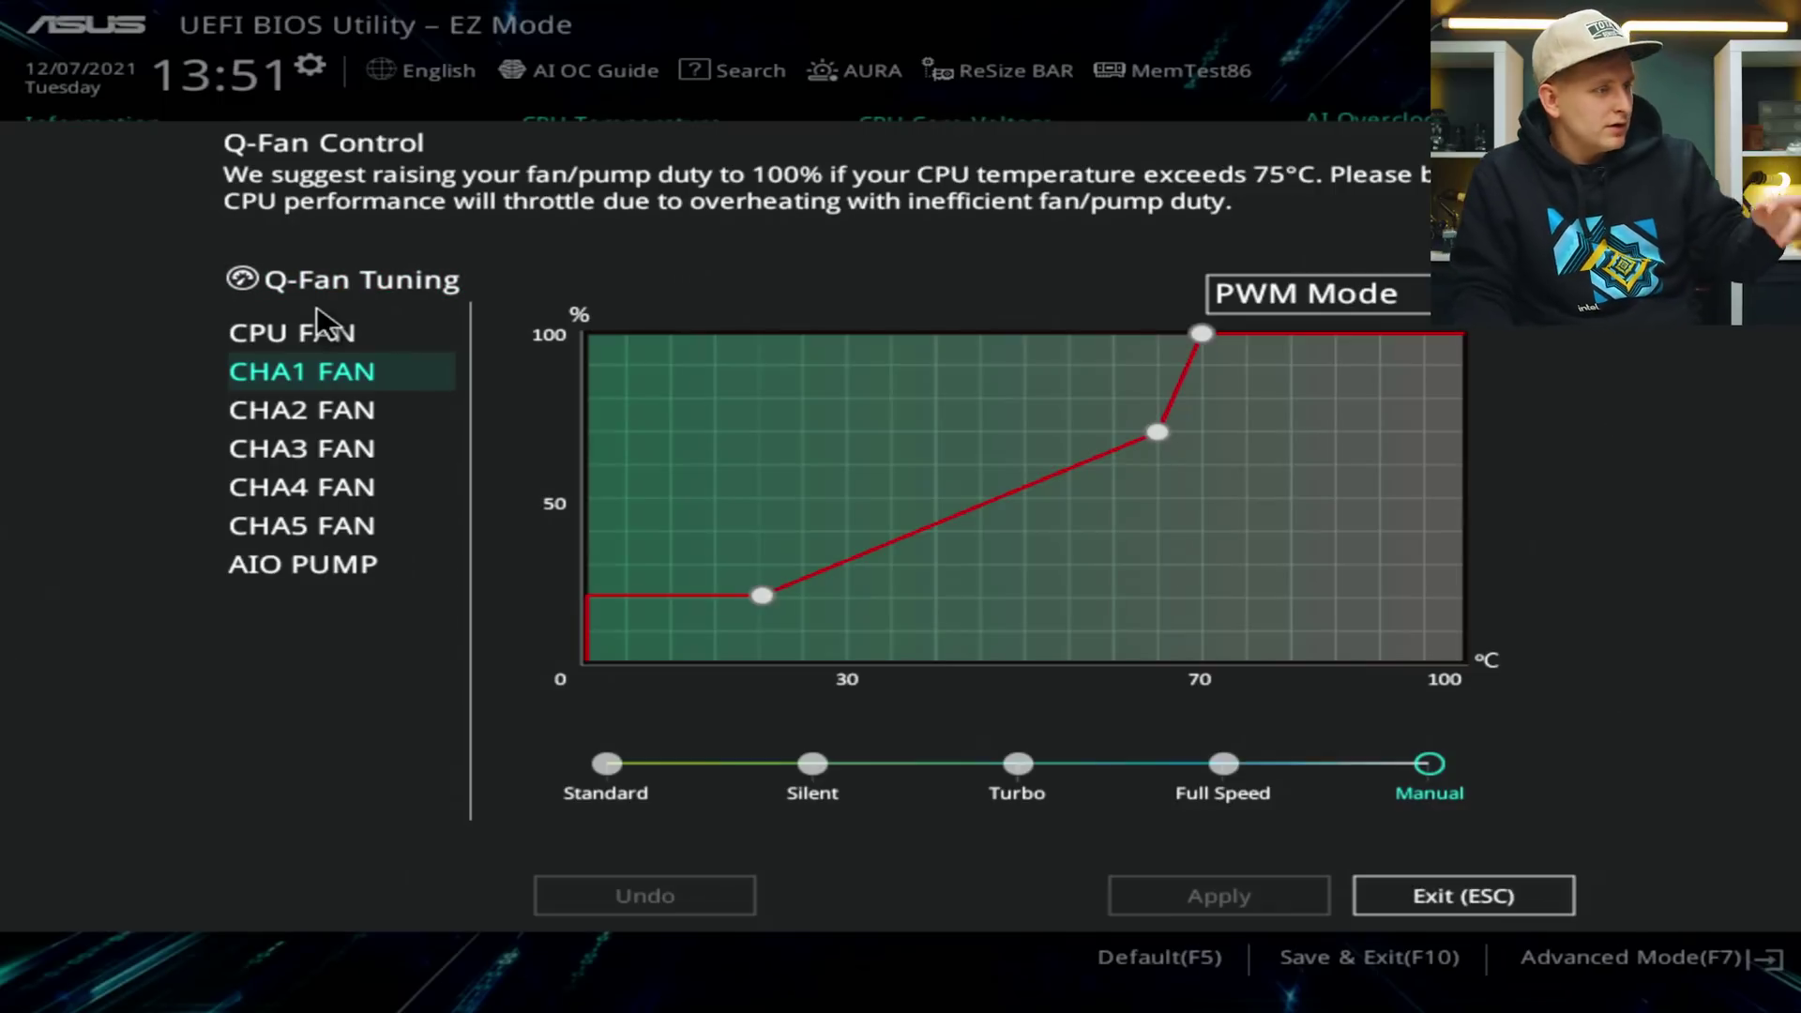
# Switch CHA4 FAN to PWM Mode, raise its first curve point, and apply.
pyautogui.click(375, 490)
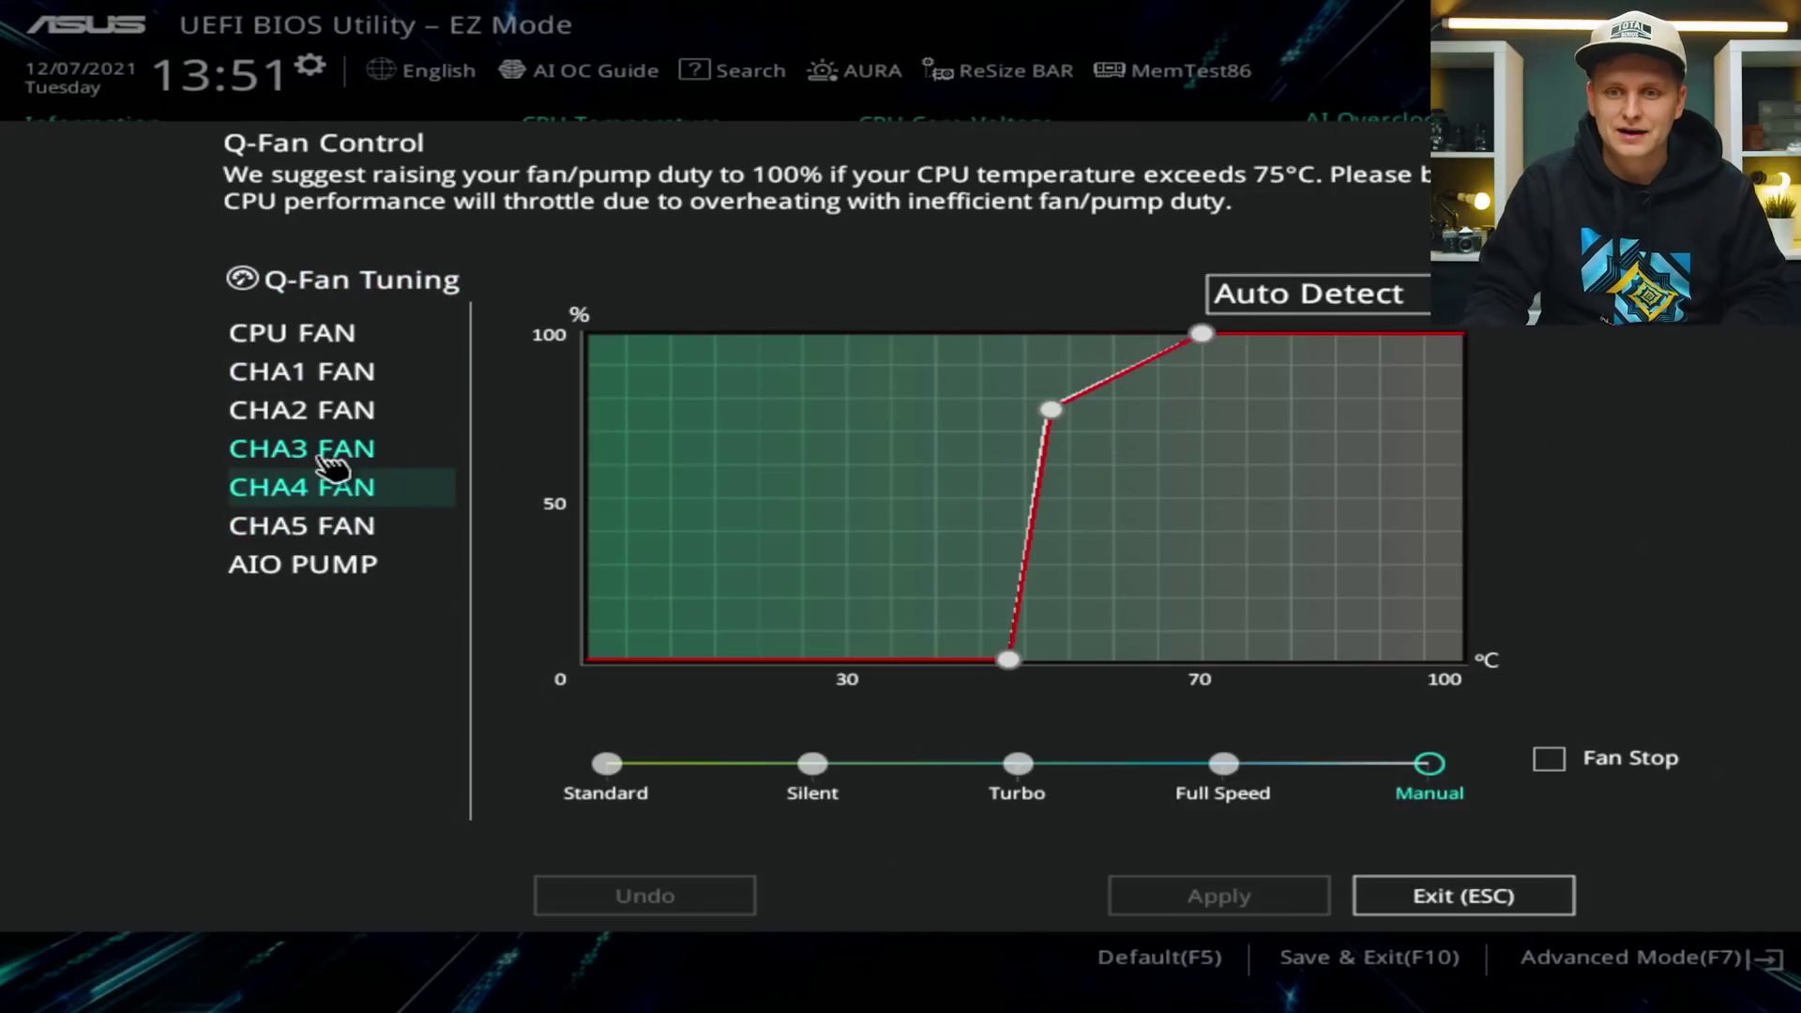
pyautogui.click(1412, 328)
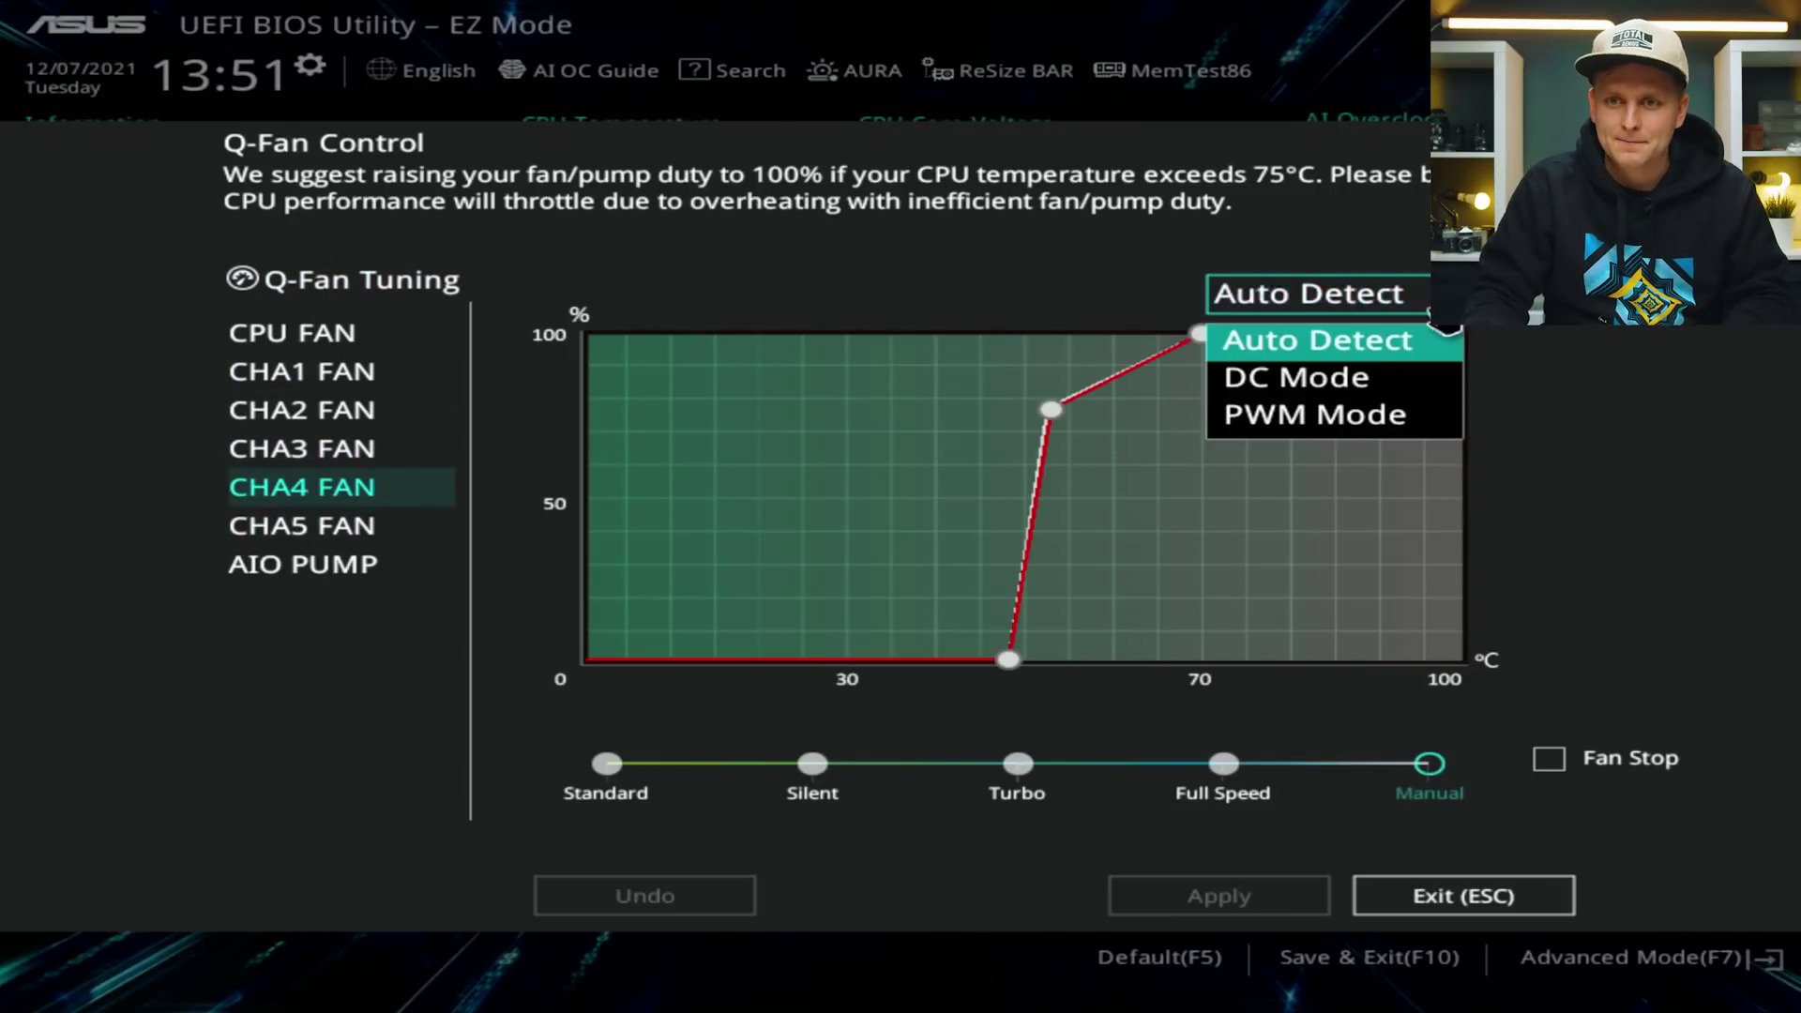
pyautogui.click(1374, 410)
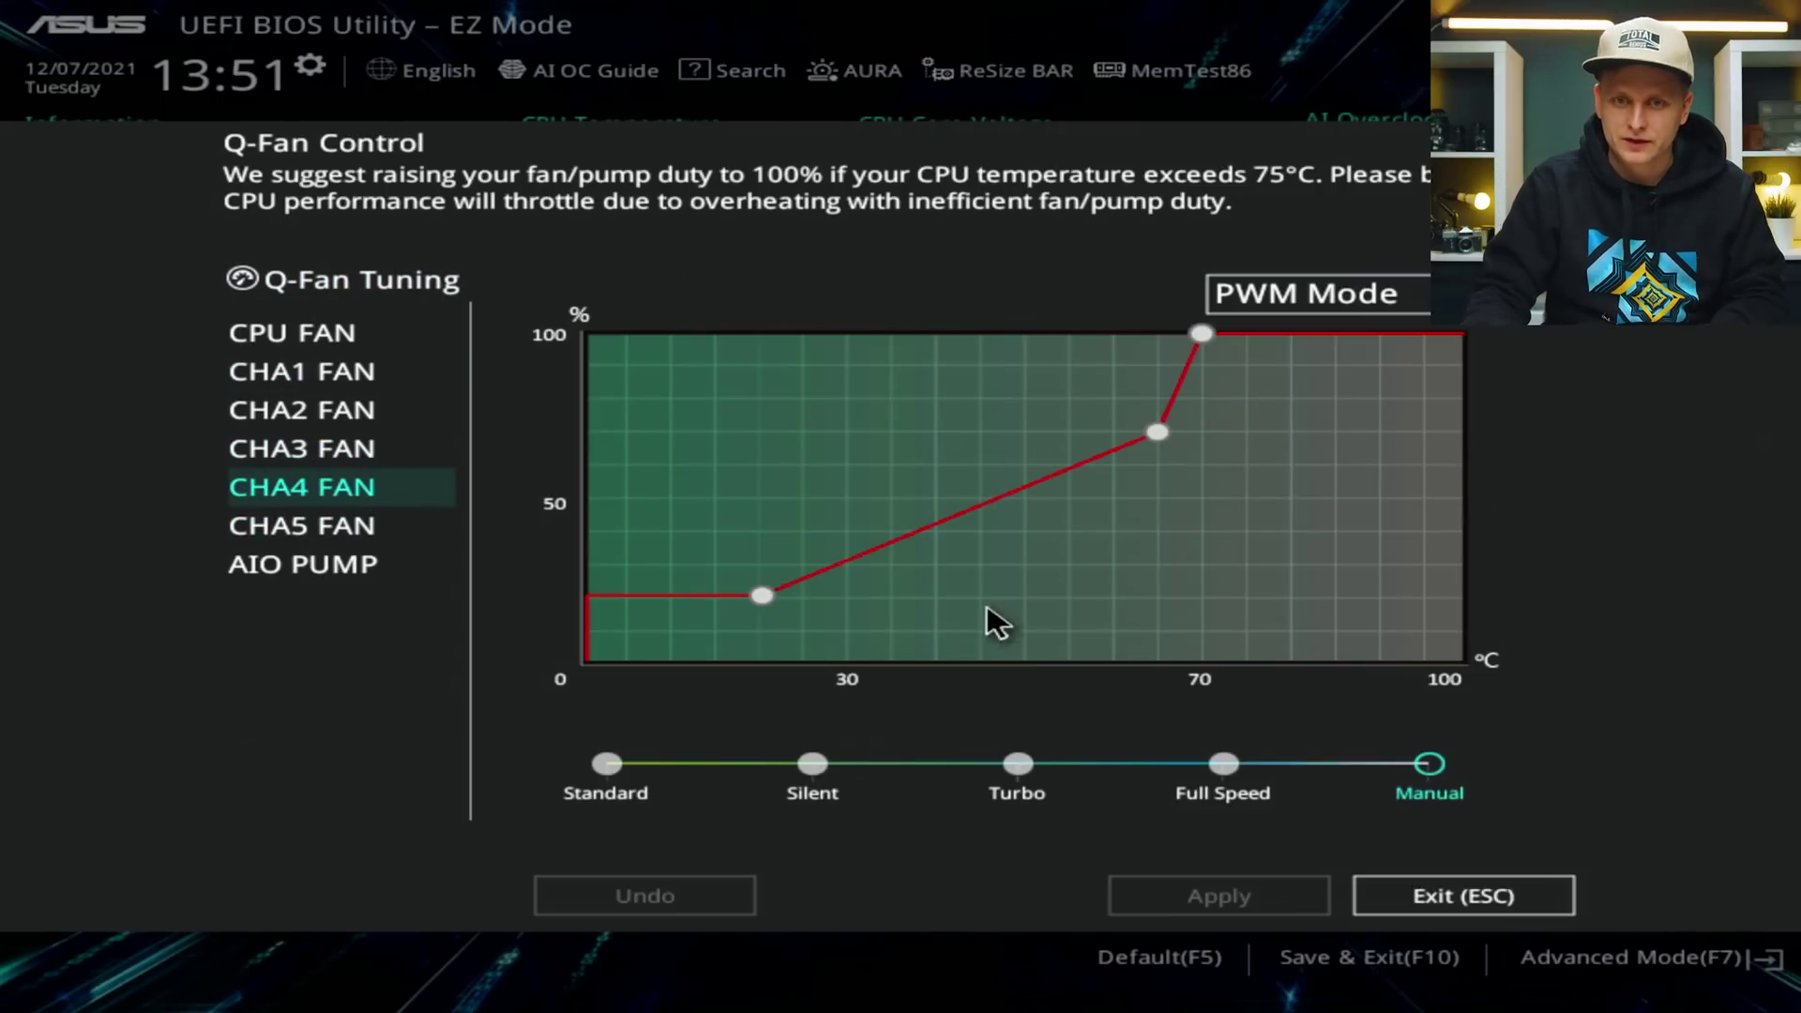
pyautogui.moveTo(760, 597); pyautogui.dragTo(1136, 518)
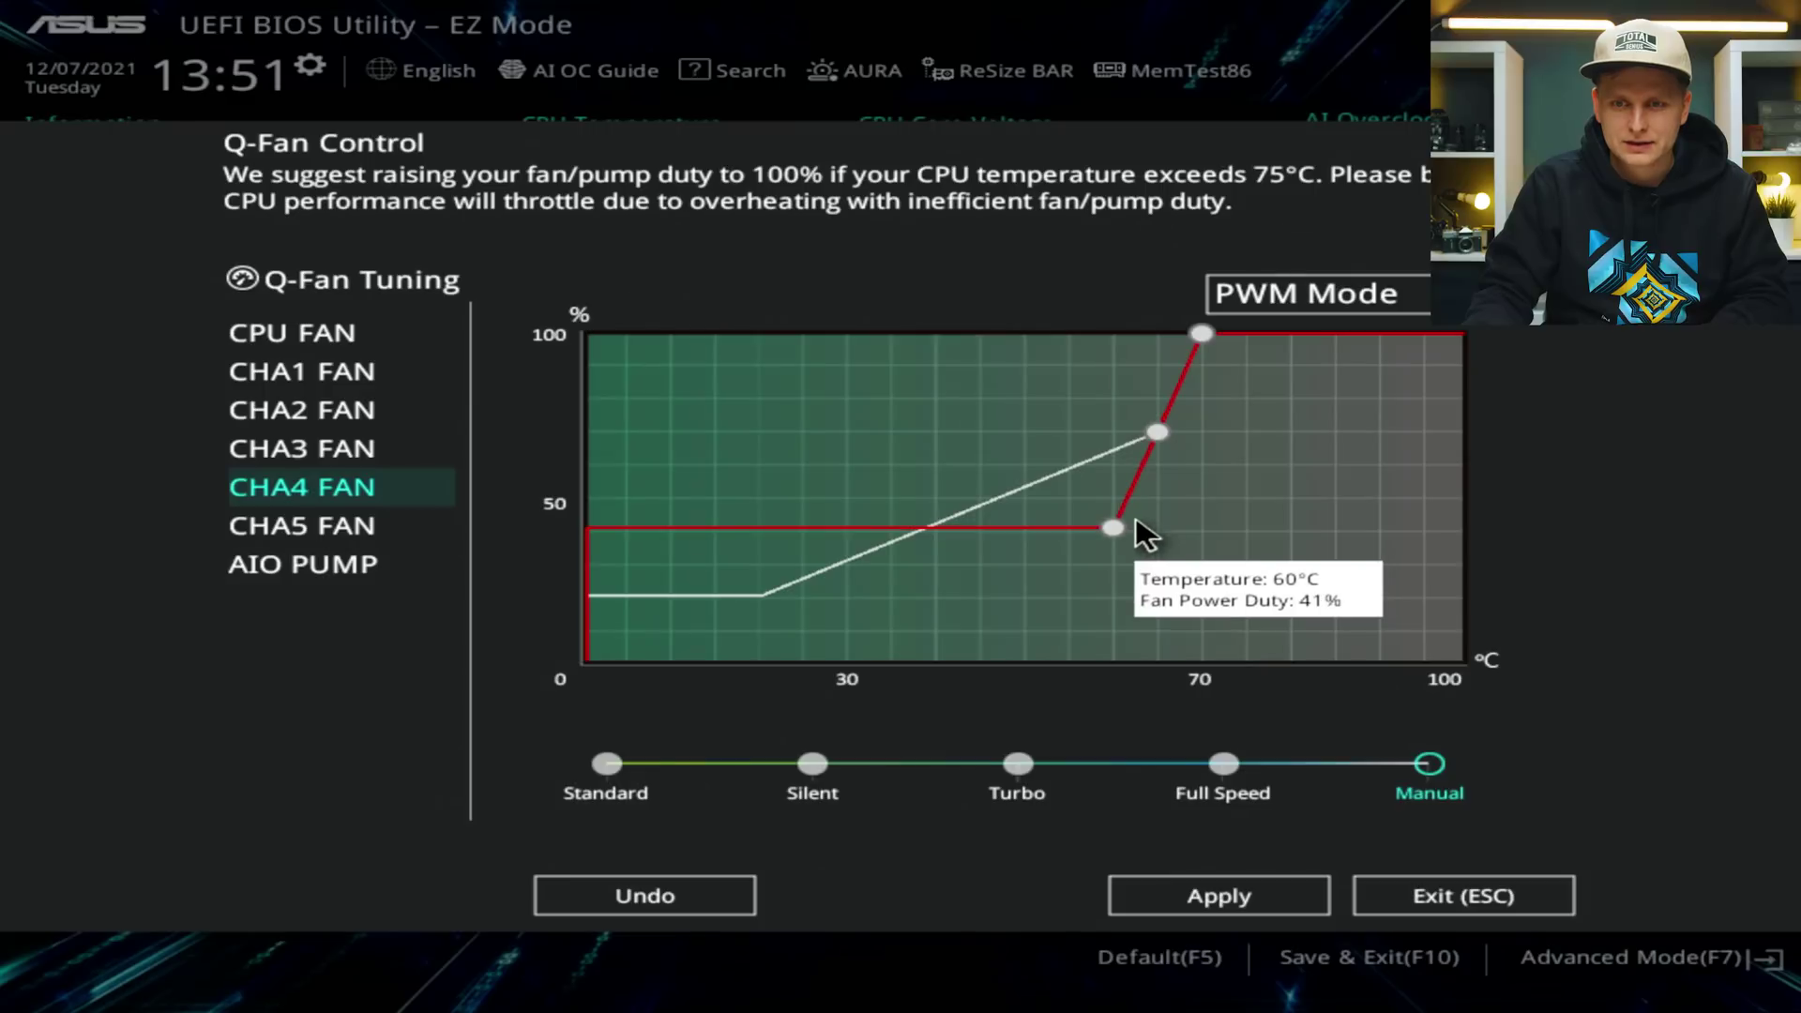
pyautogui.click(1254, 894)
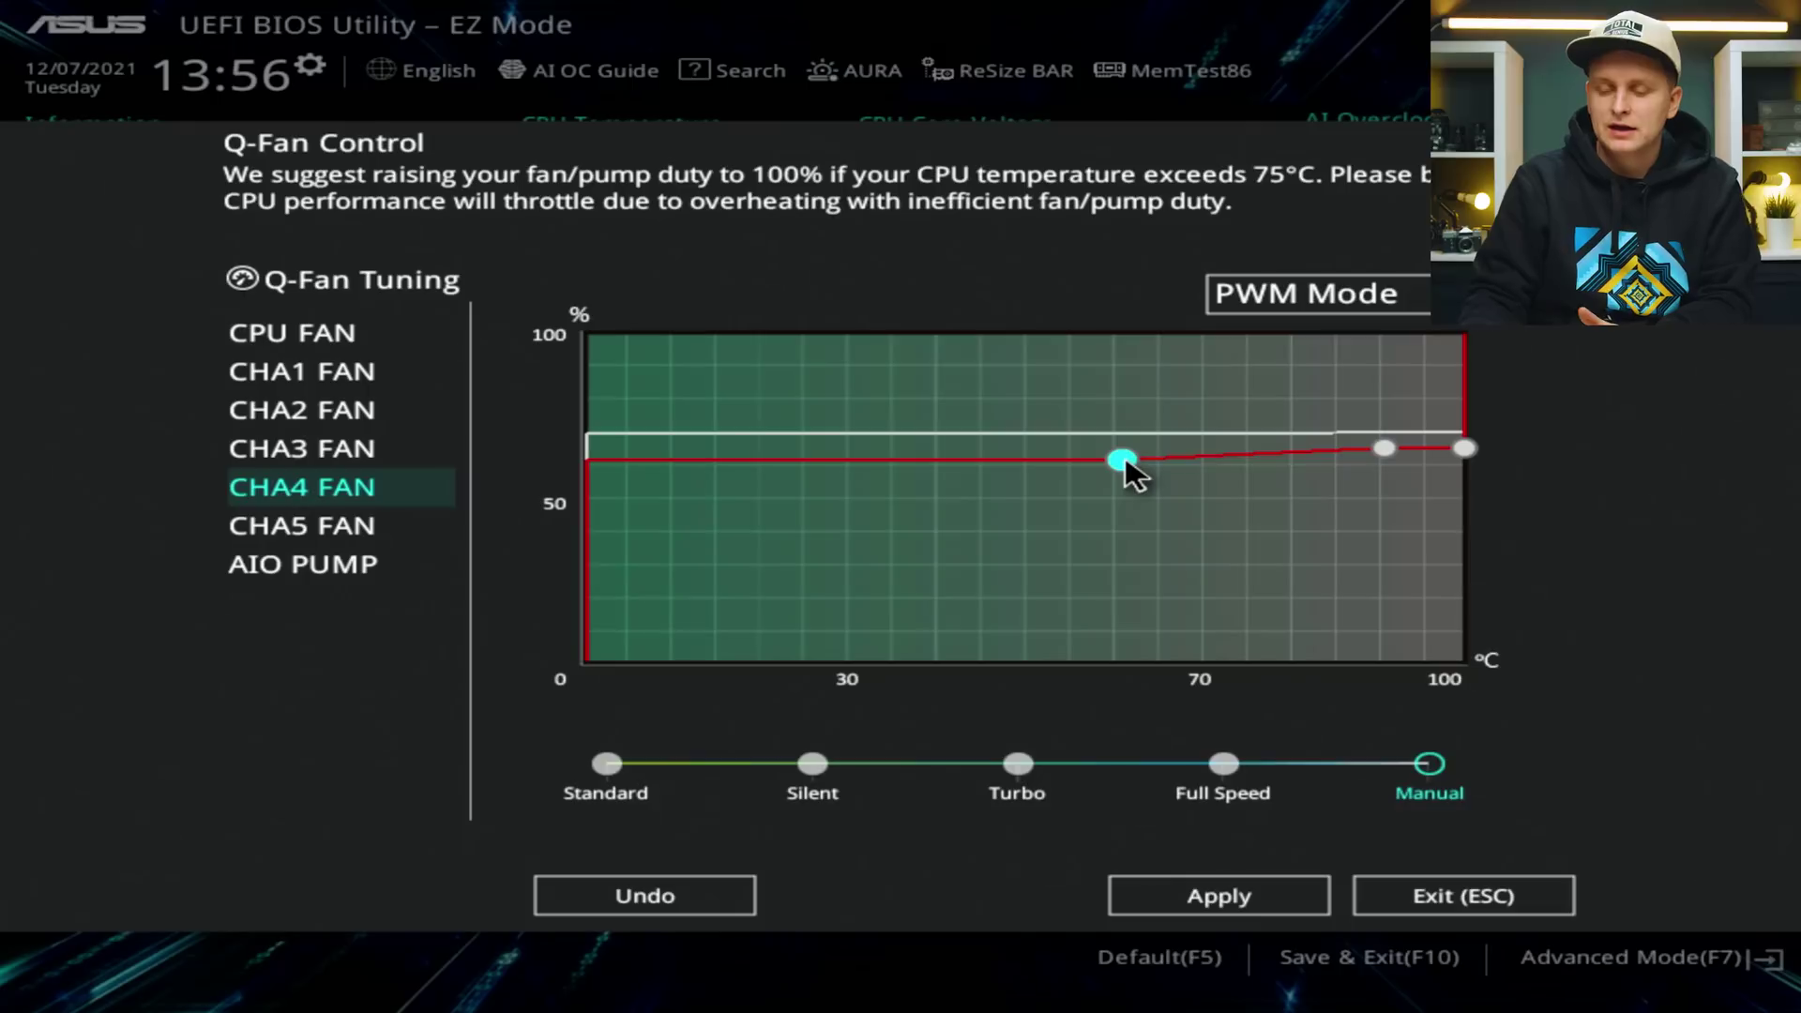
# Reshape CHA4's upper curve, moving the 75°C point to about 72°C at 44–50% duty.
pyautogui.moveTo(1466, 449); pyautogui.dragTo(1486, 447)
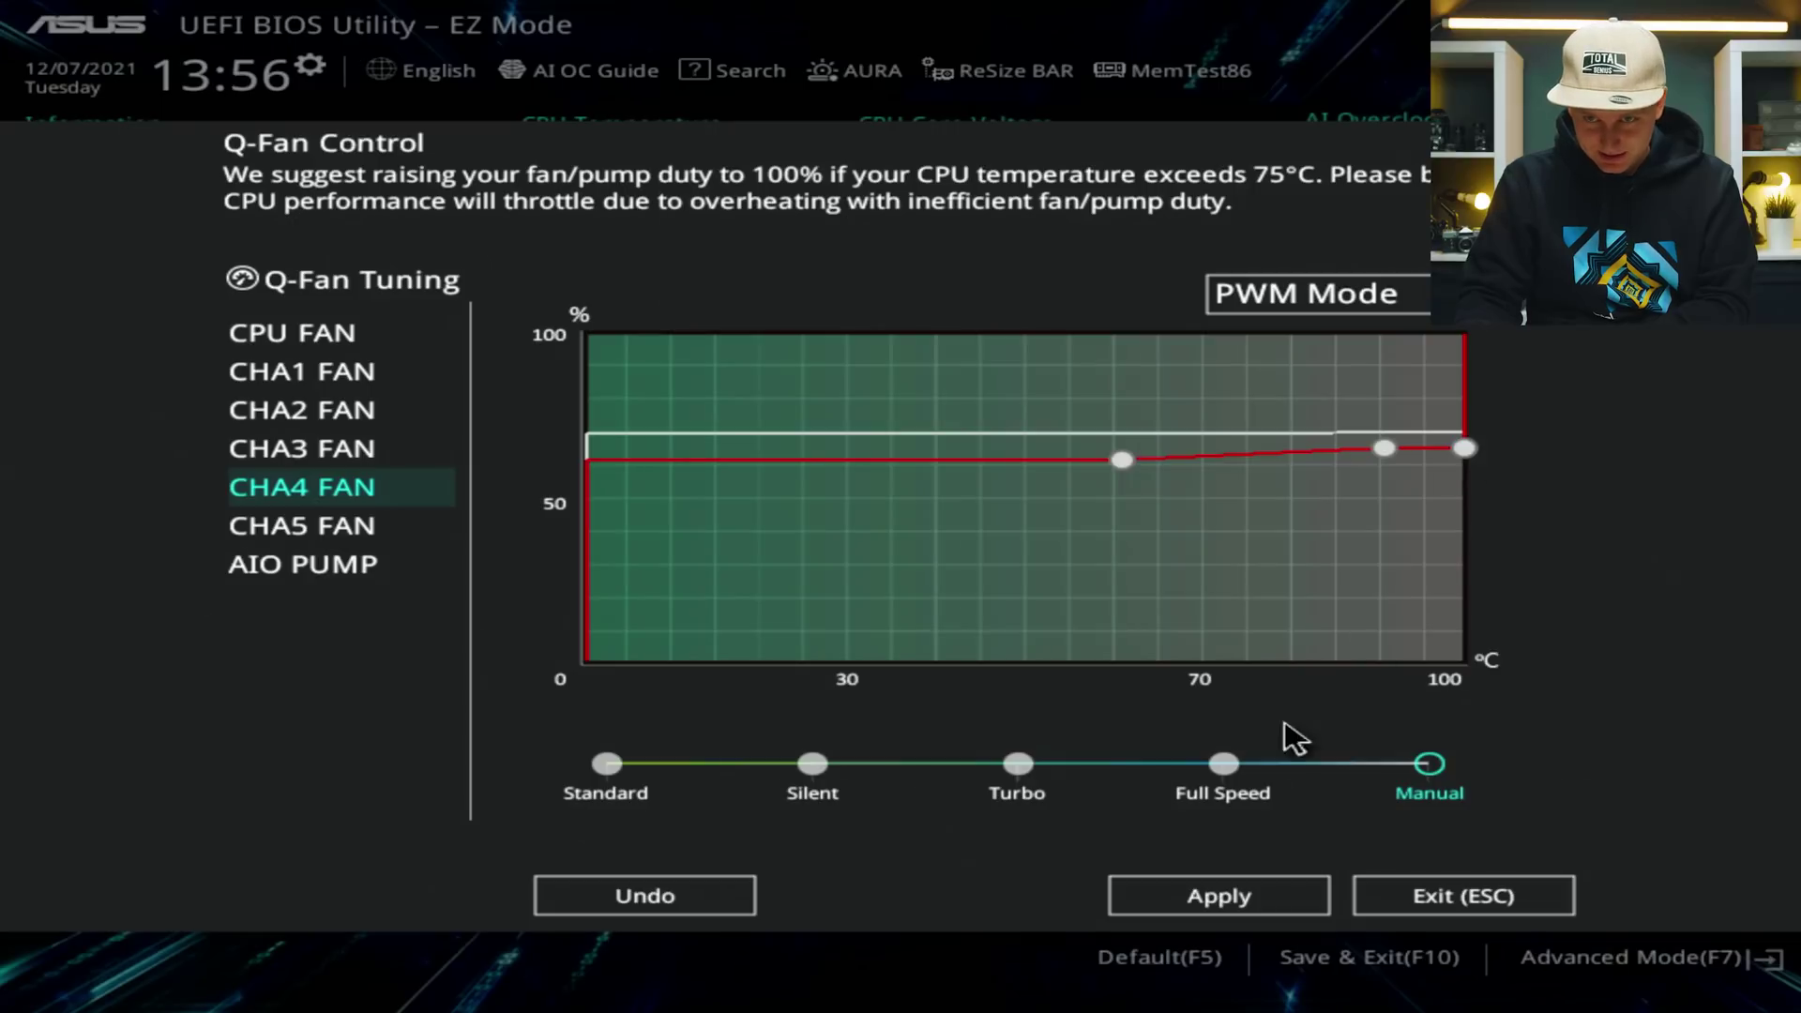
pyautogui.click(1224, 891)
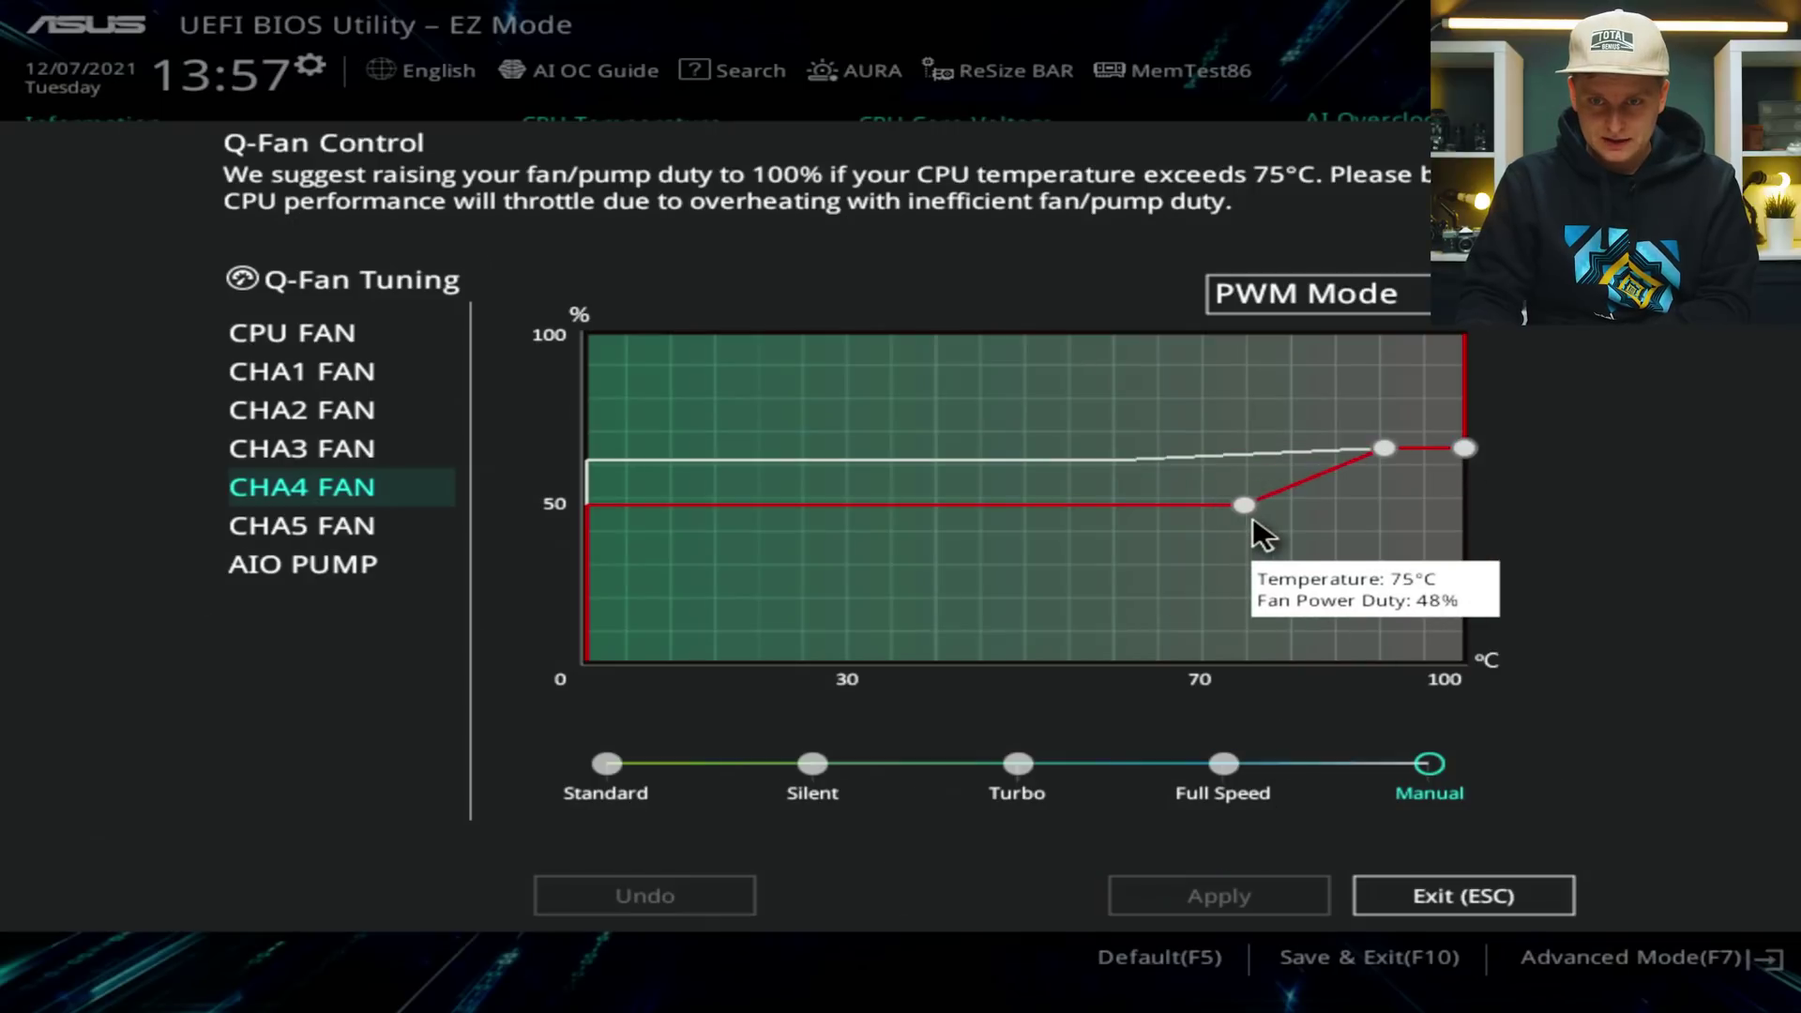
pyautogui.click(1252, 516)
pyautogui.click(1253, 906)
pyautogui.moveTo(1238, 503)
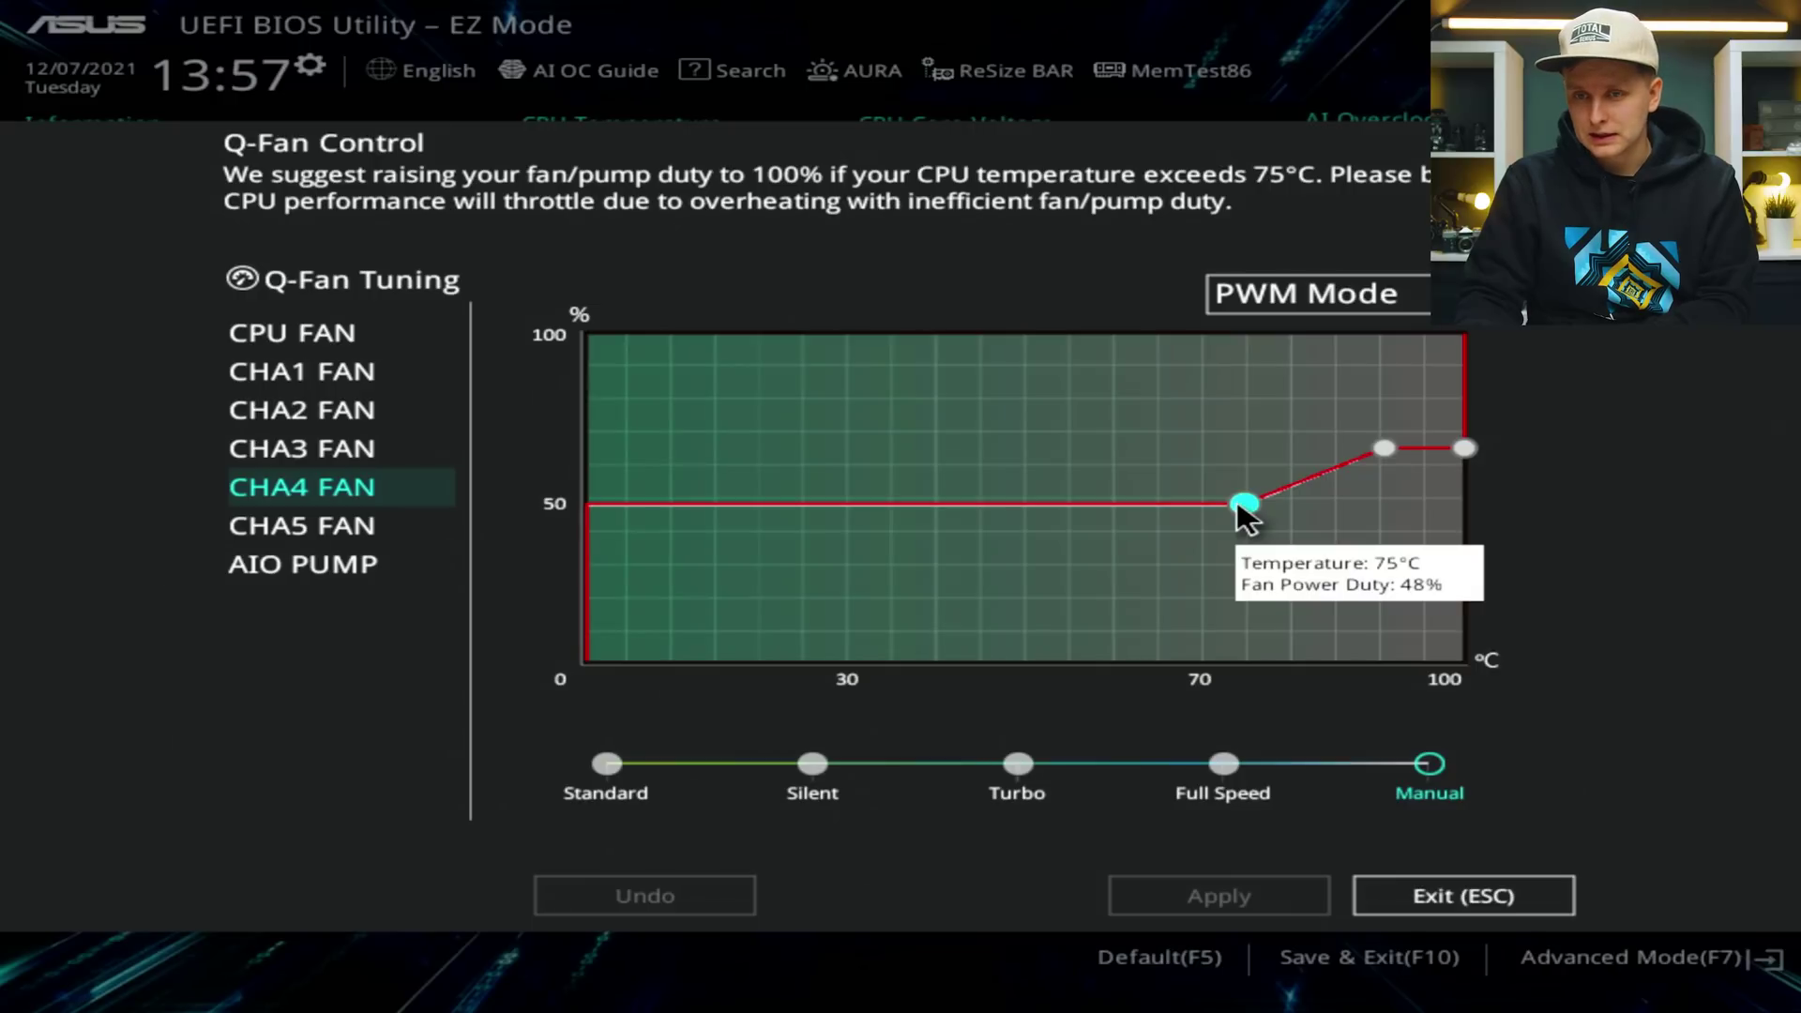
pyautogui.moveTo(1238, 503); pyautogui.dragTo(1211, 512)
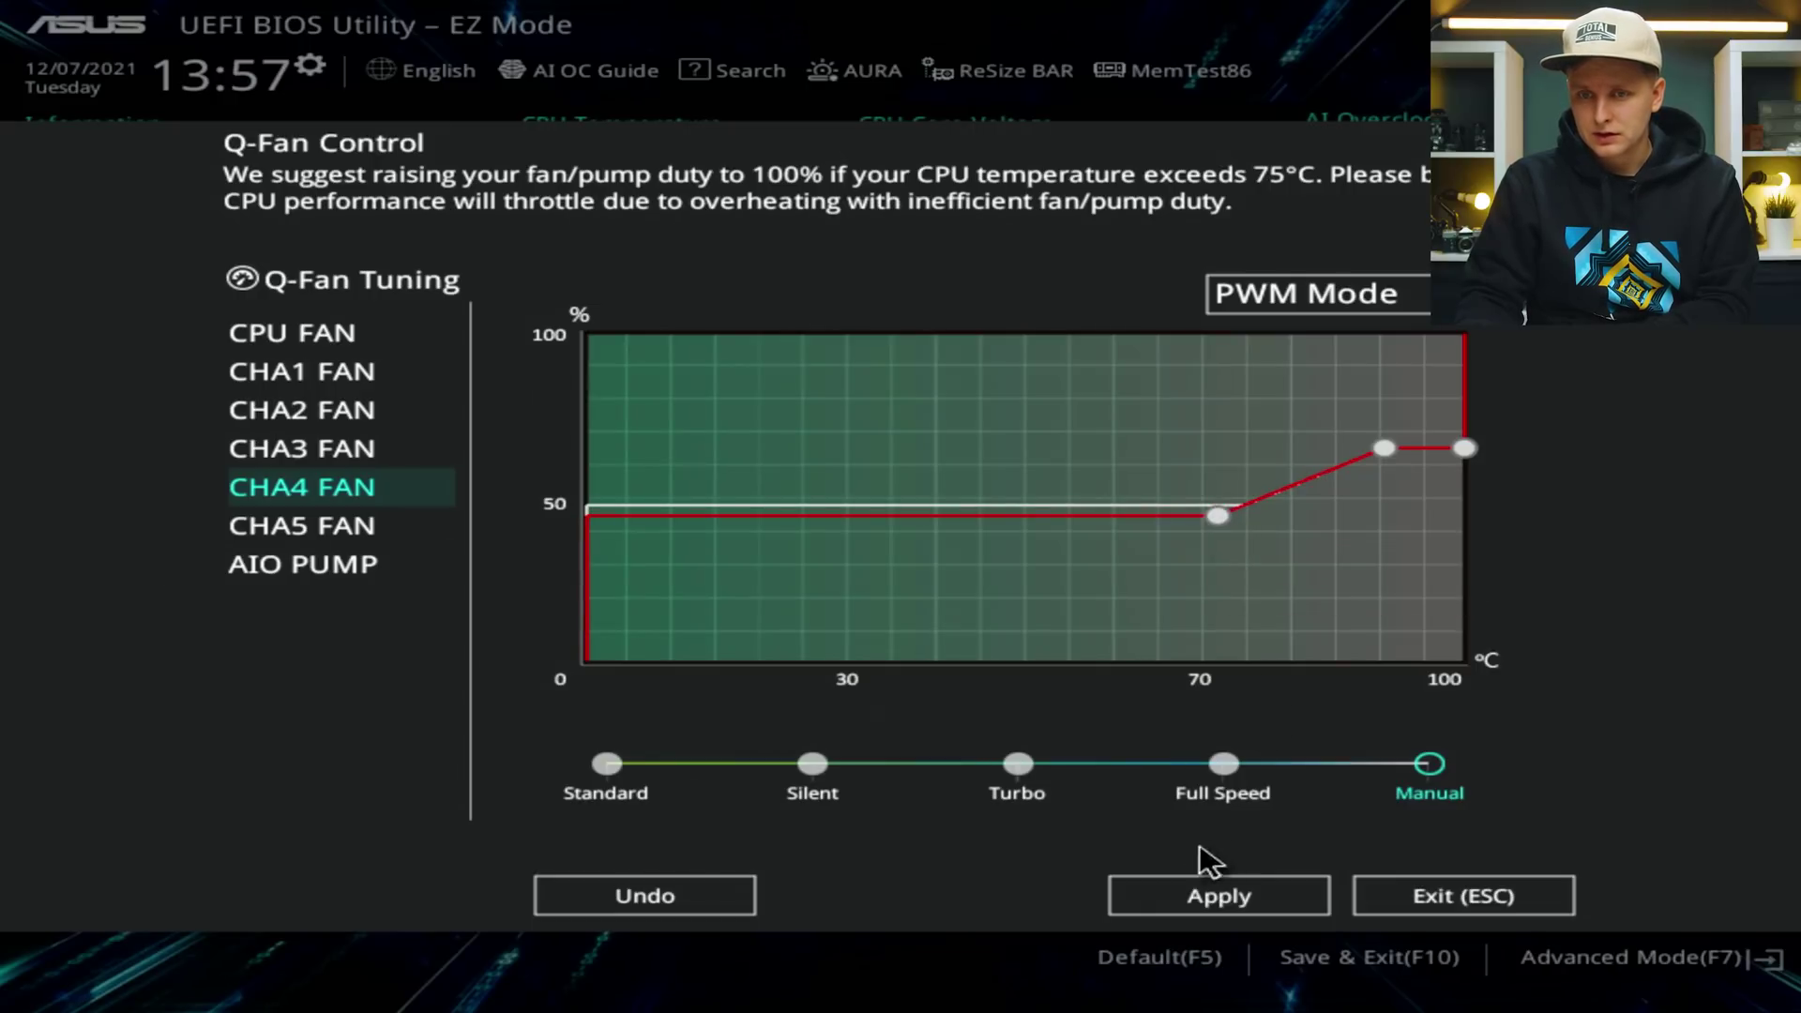
pyautogui.click(1201, 894)
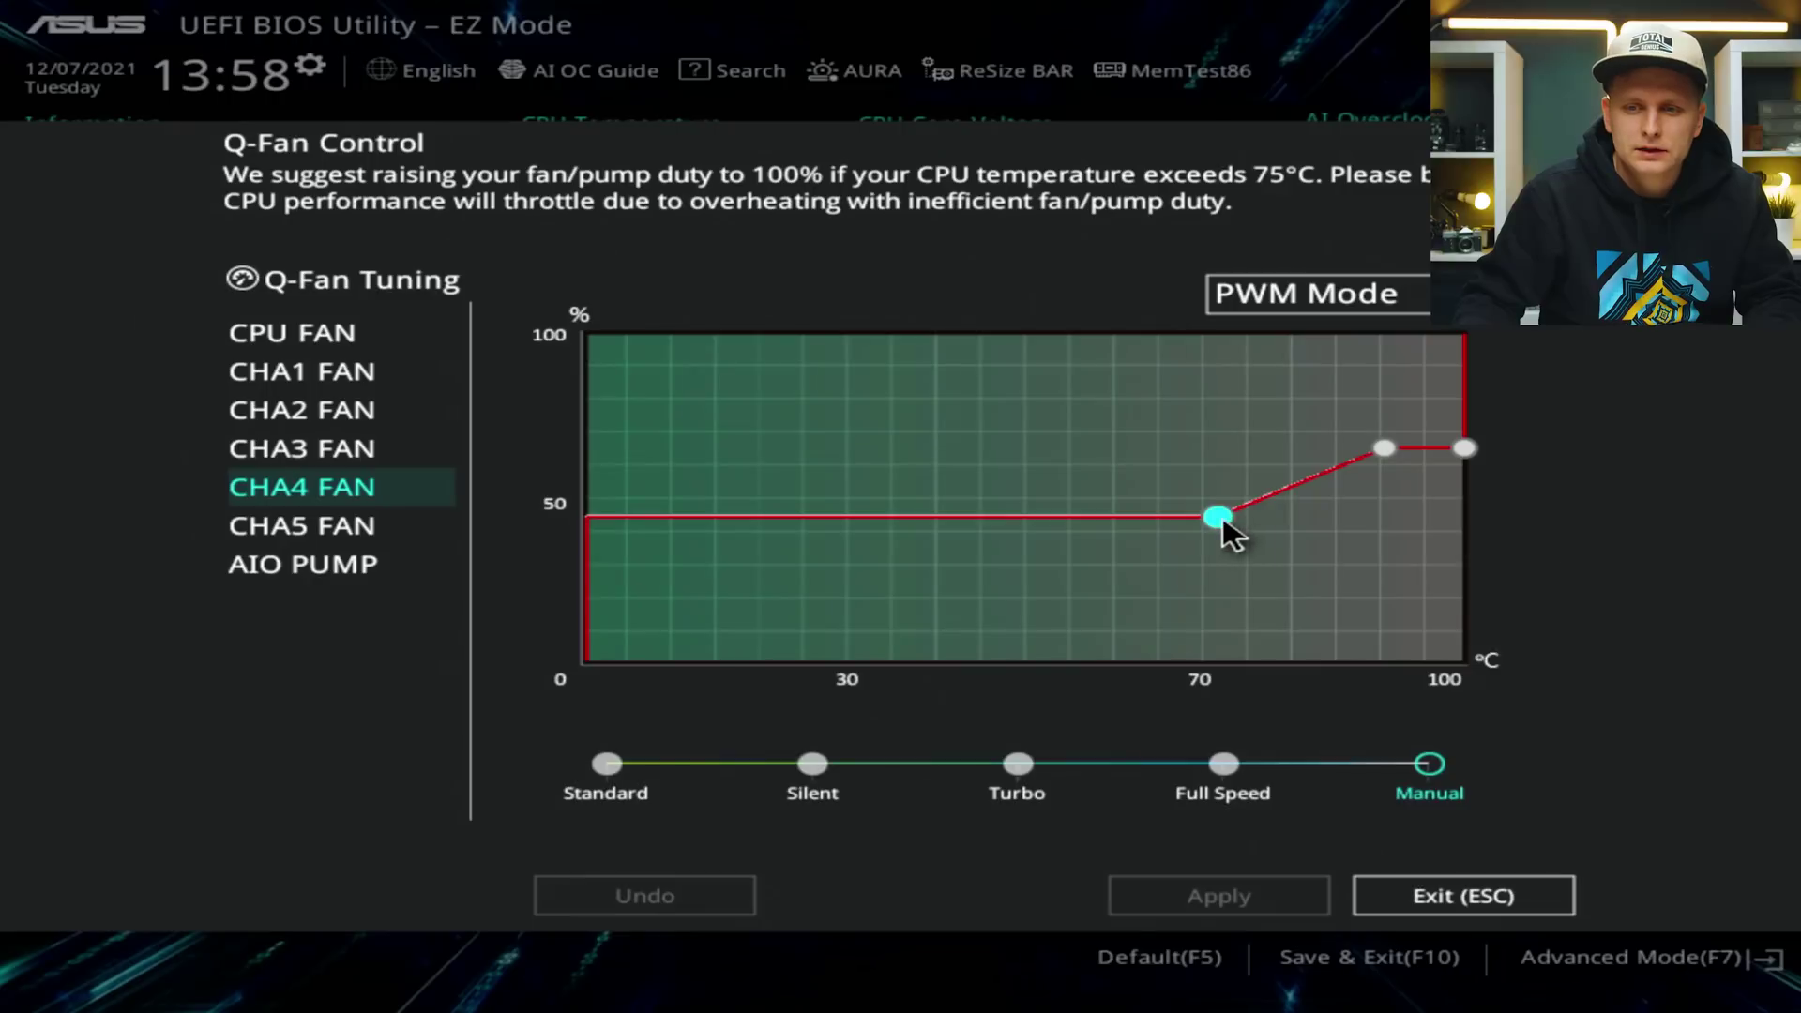
pyautogui.moveTo(1217, 516); pyautogui.dragTo(1218, 499)
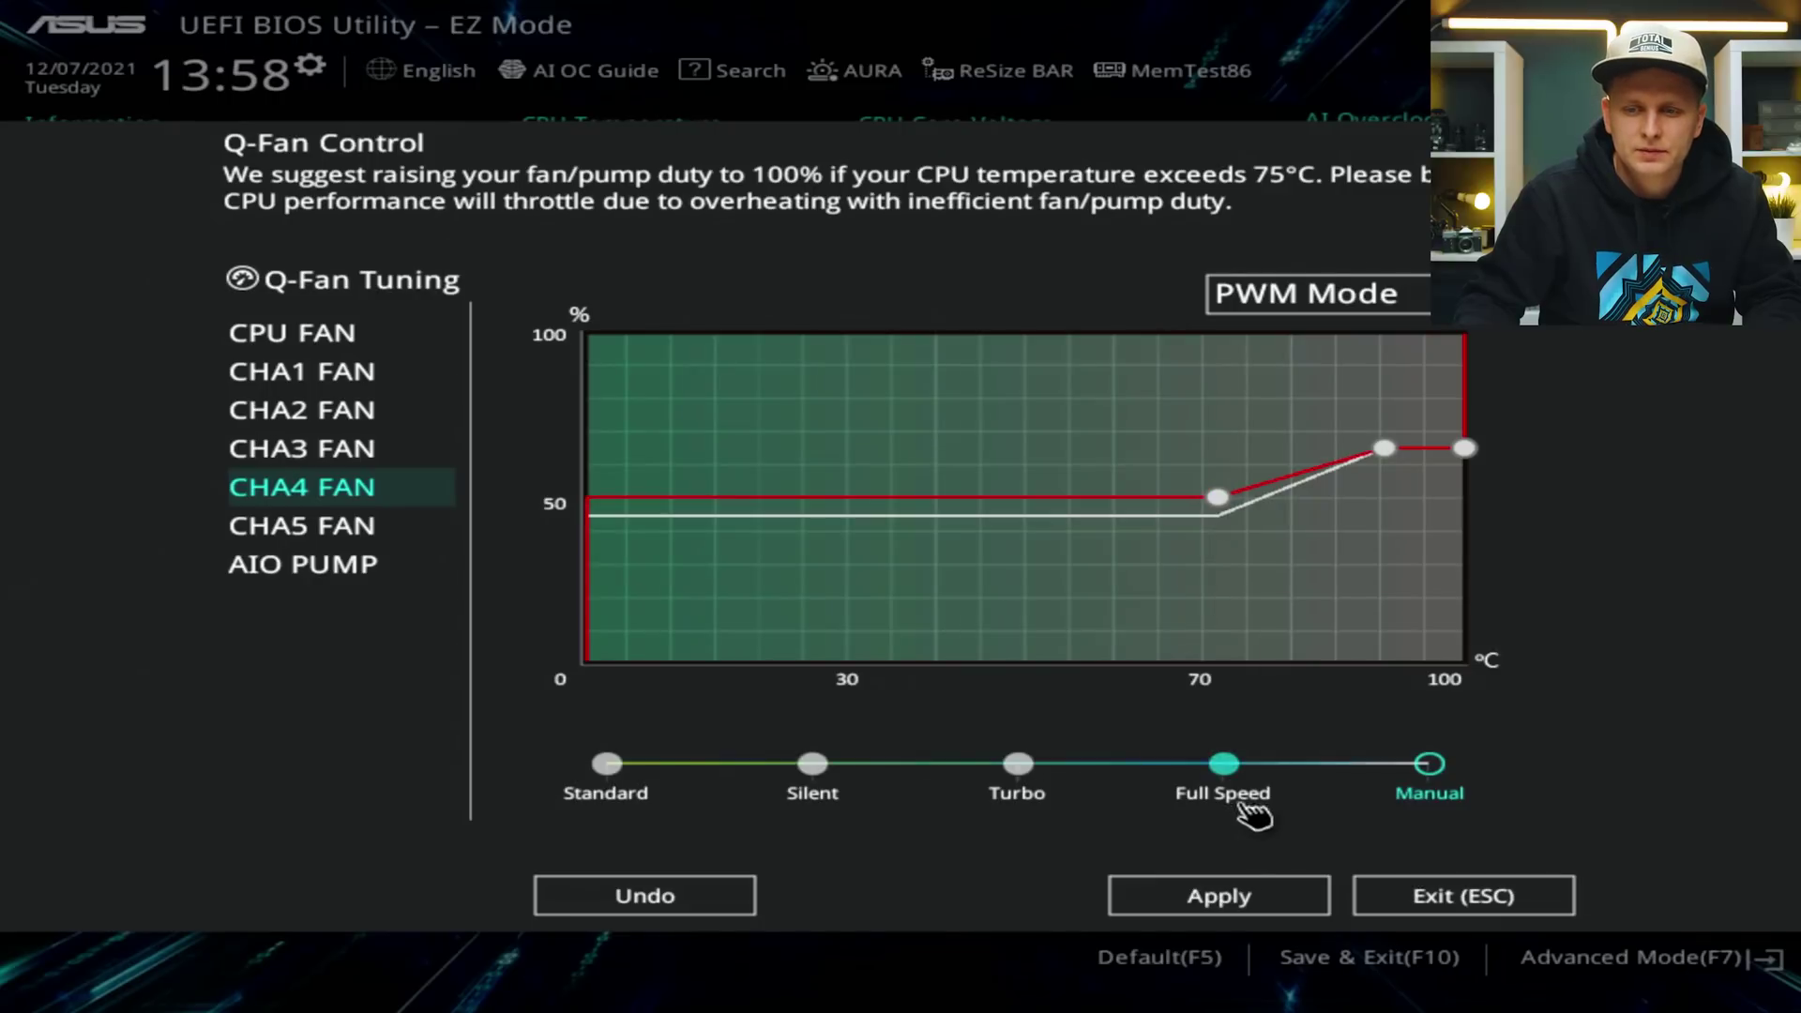
pyautogui.click(1214, 900)
# Lower CHA4's 72°C curve point to 41% duty and apply.
pyautogui.click(1218, 497)
pyautogui.moveTo(1220, 498); pyautogui.dragTo(1230, 523)
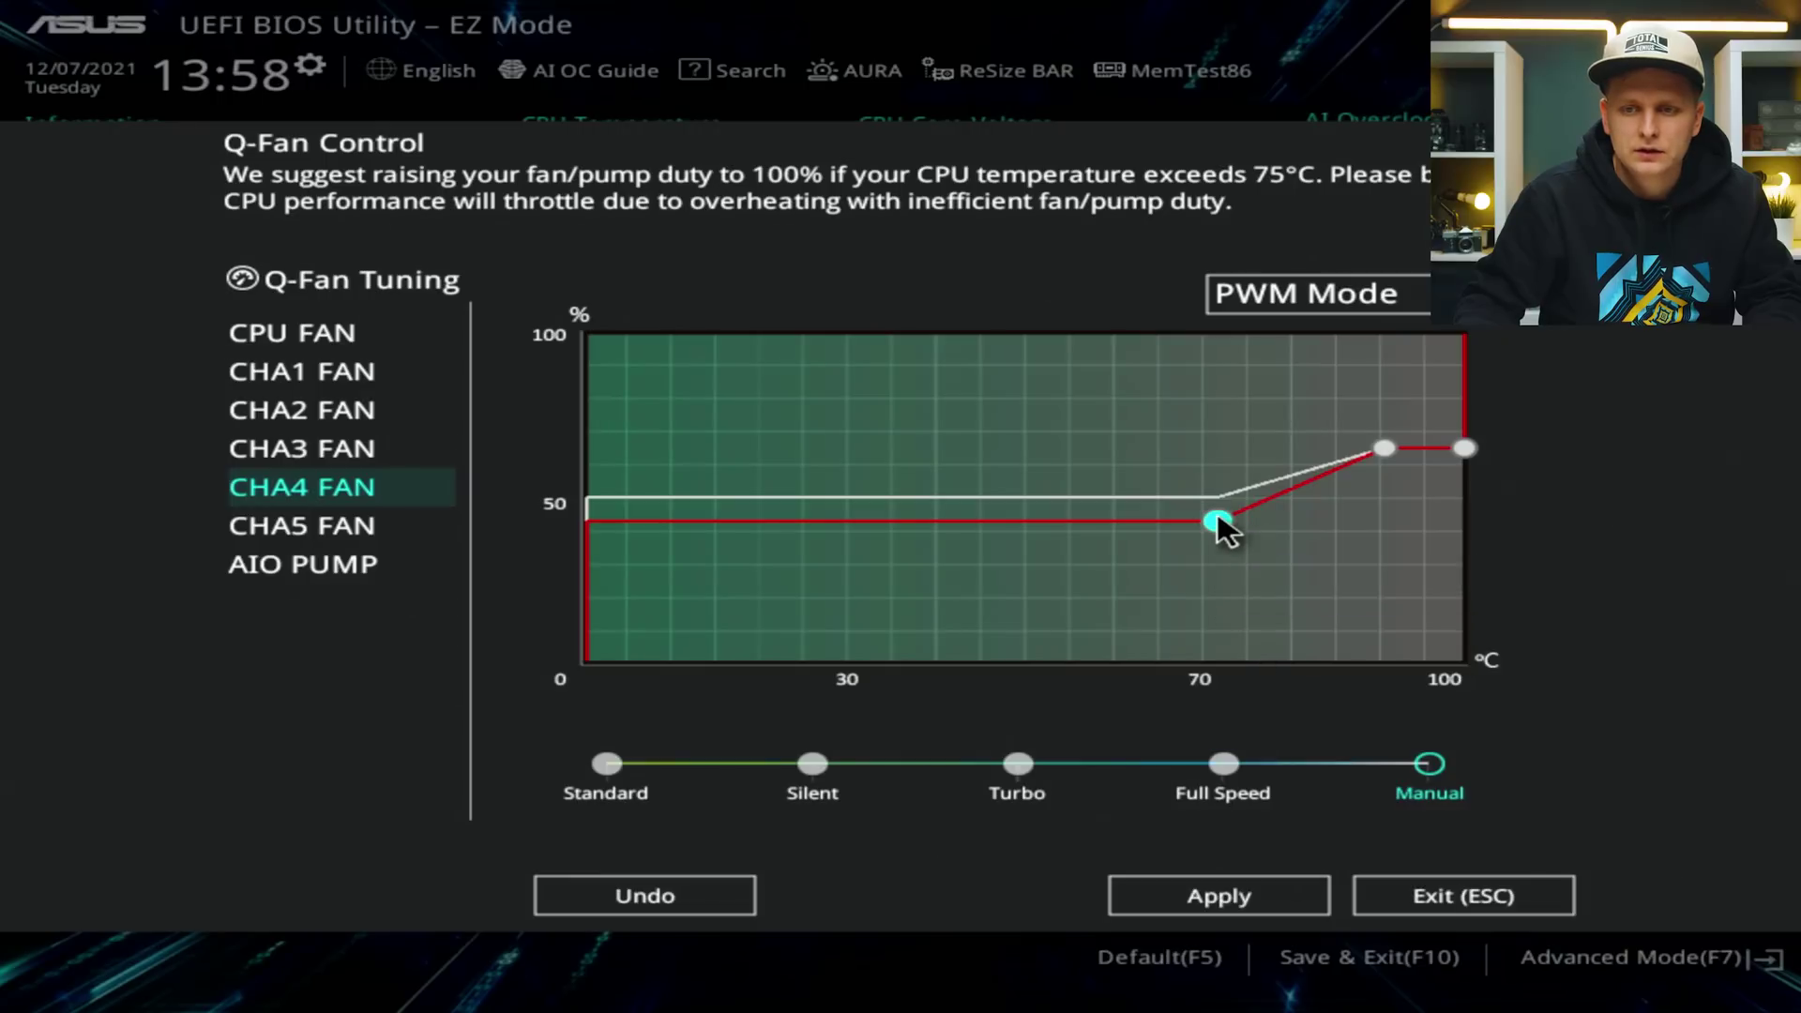
pyautogui.click(1218, 519)
pyautogui.moveTo(1217, 519); pyautogui.dragTo(1220, 527)
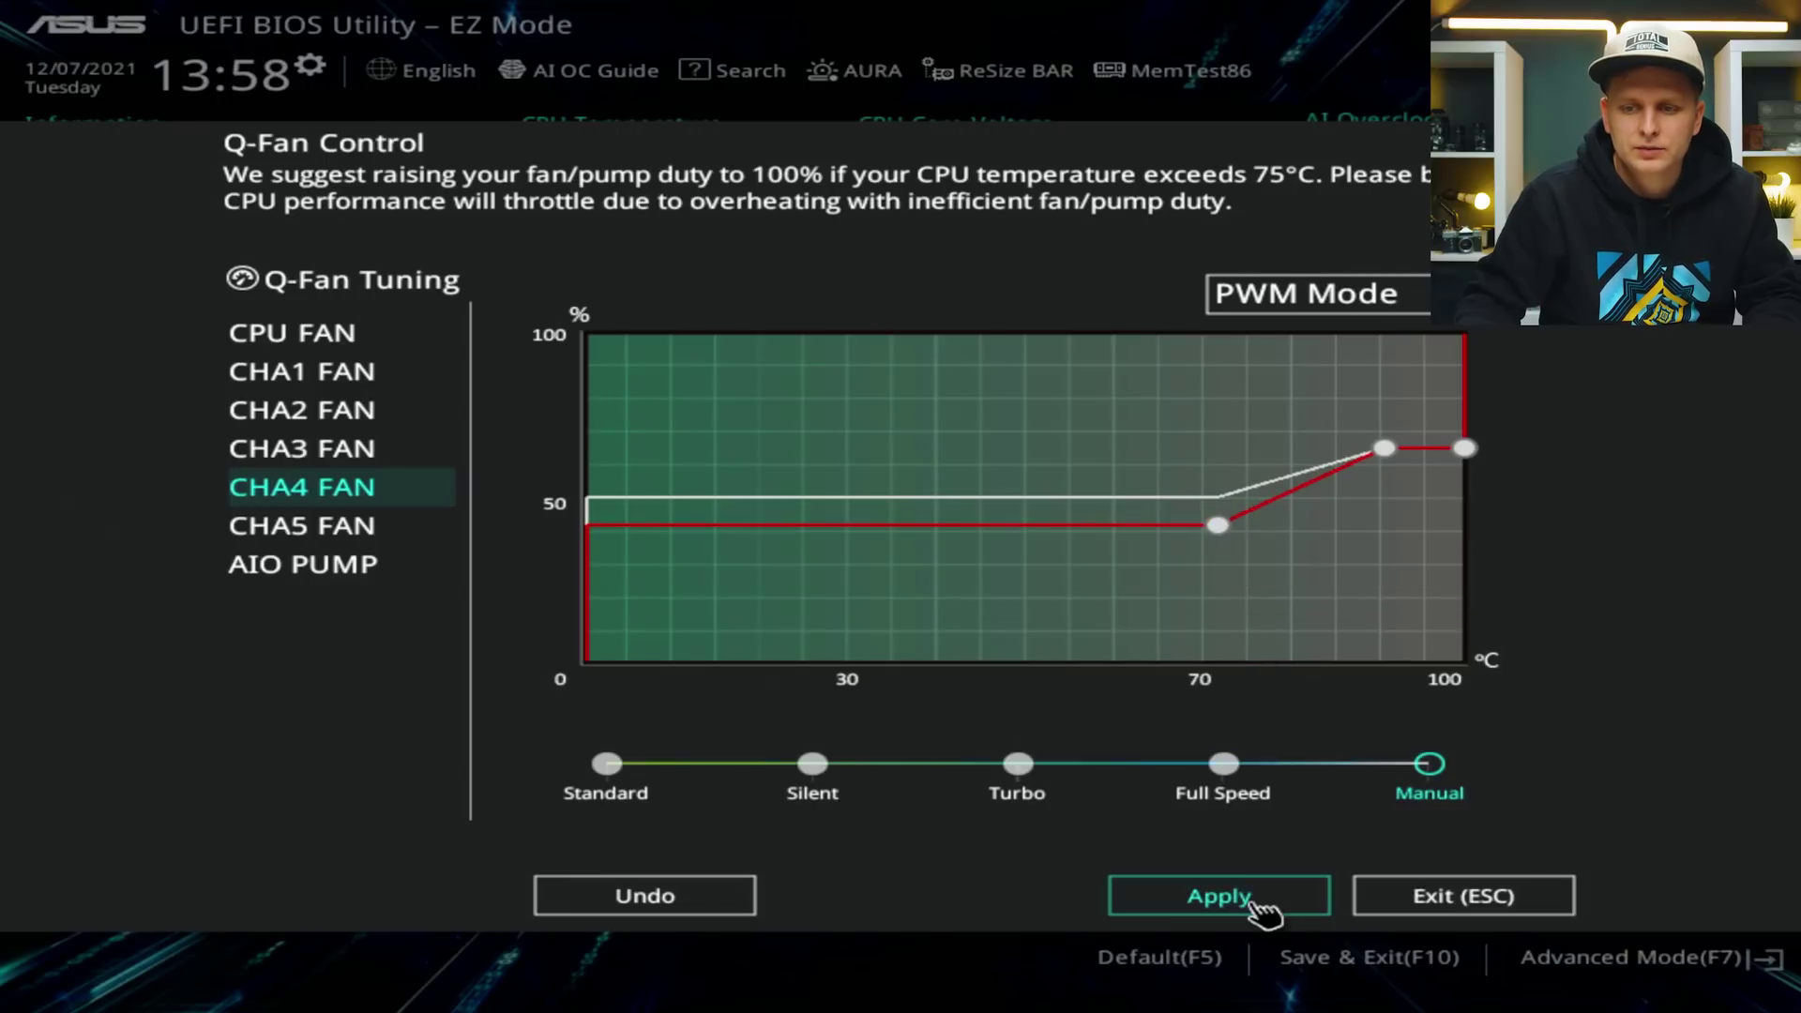
pyautogui.click(1261, 904)
# Shift that point to 70°C, set the upper point to 80°C/55%, and apply the curve.
pyautogui.moveTo(1229, 526); pyautogui.dragTo(1201, 526)
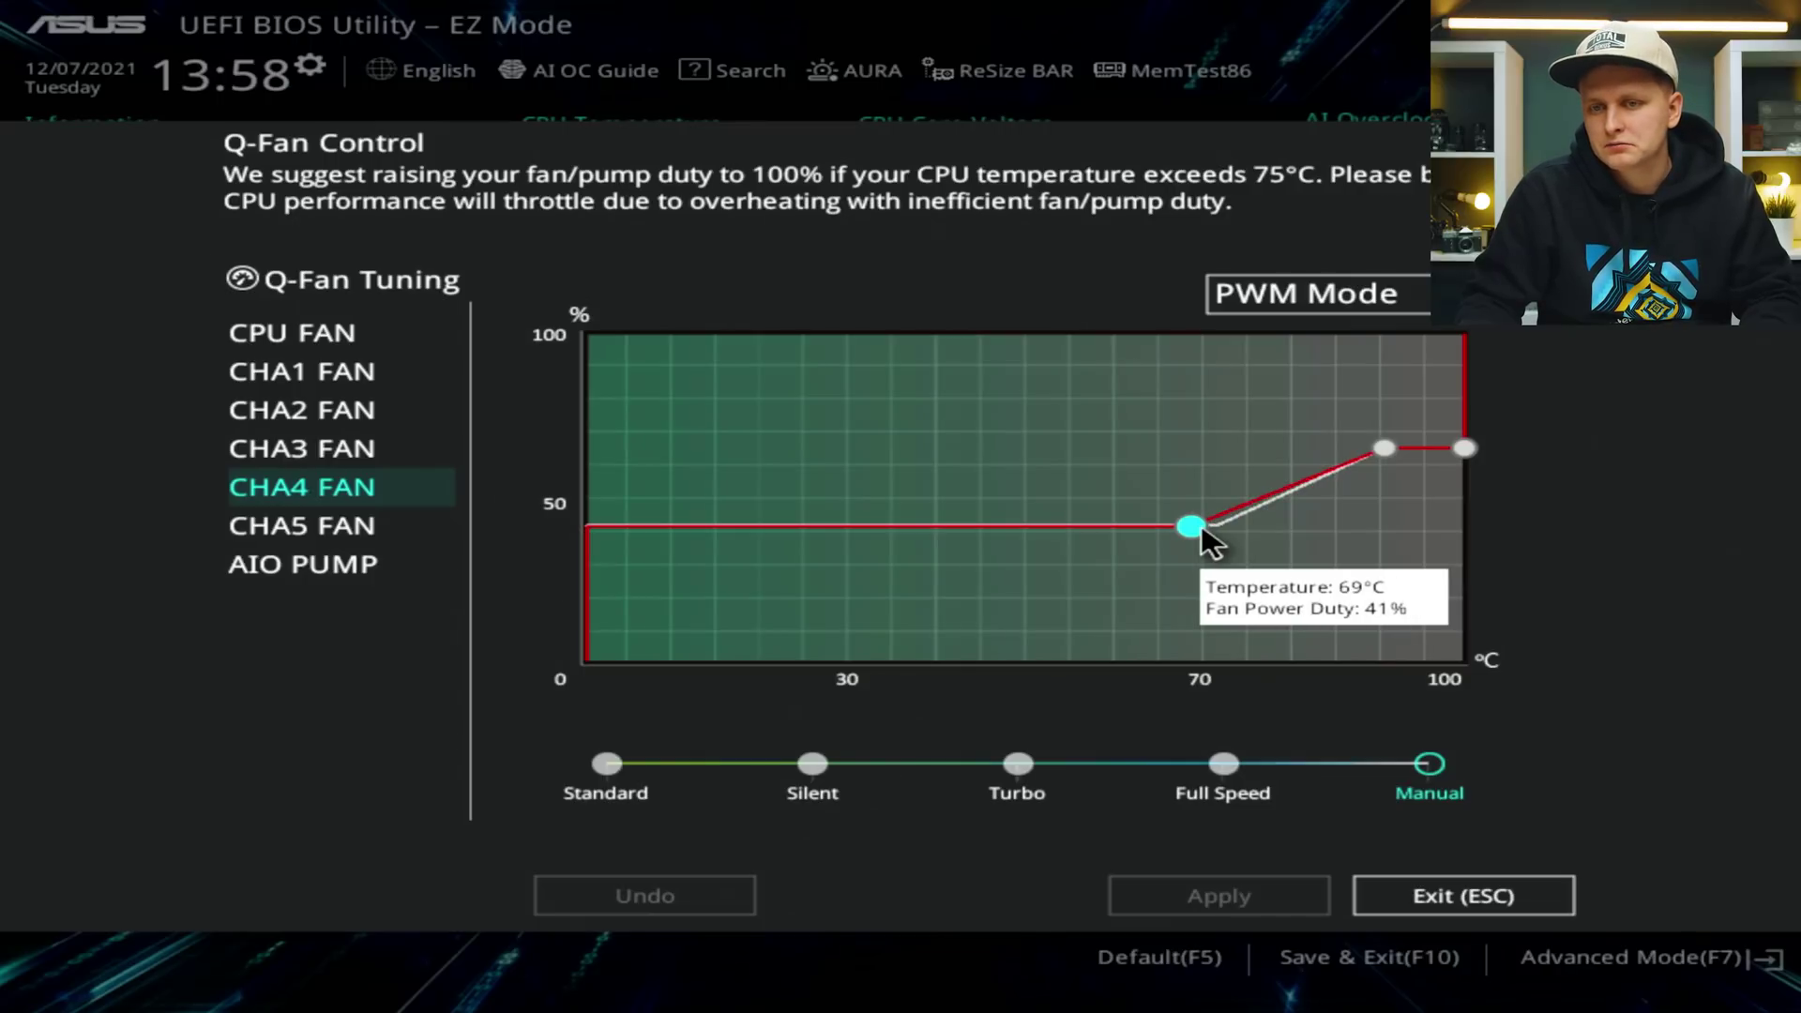
pyautogui.moveTo(1201, 525); pyautogui.dragTo(1218, 528)
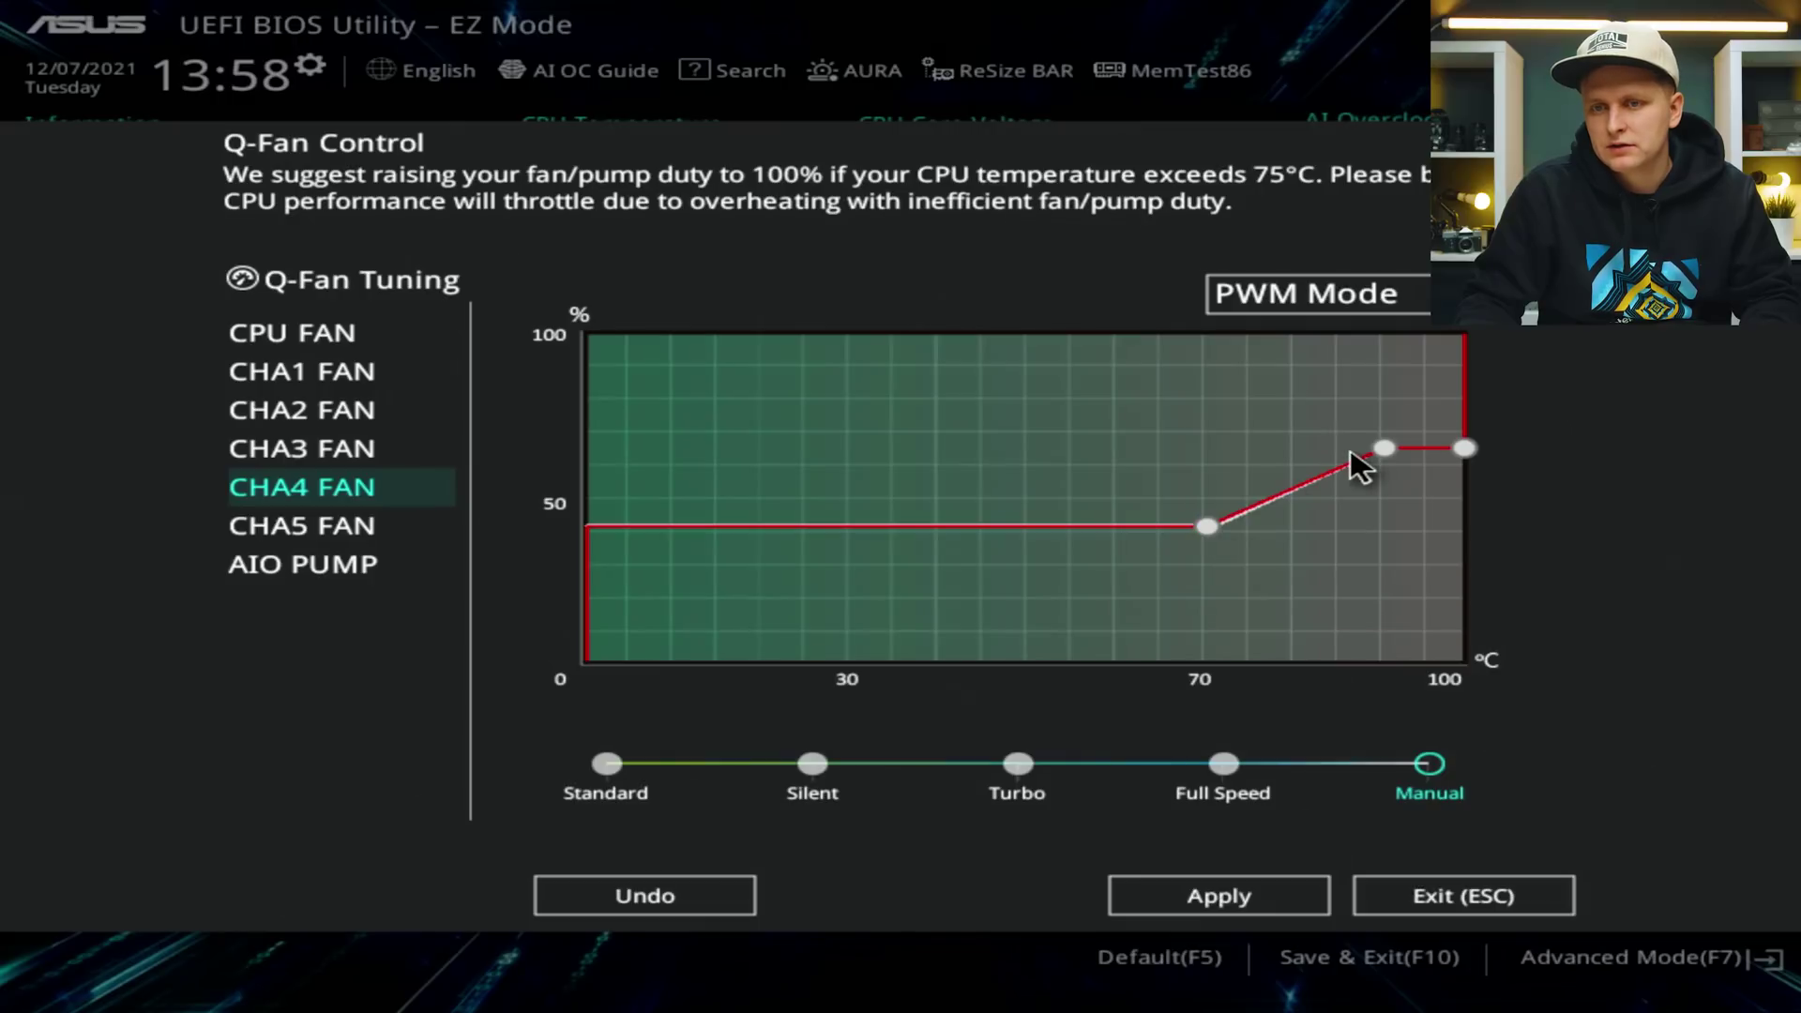
pyautogui.moveTo(1378, 449); pyautogui.dragTo(1283, 484)
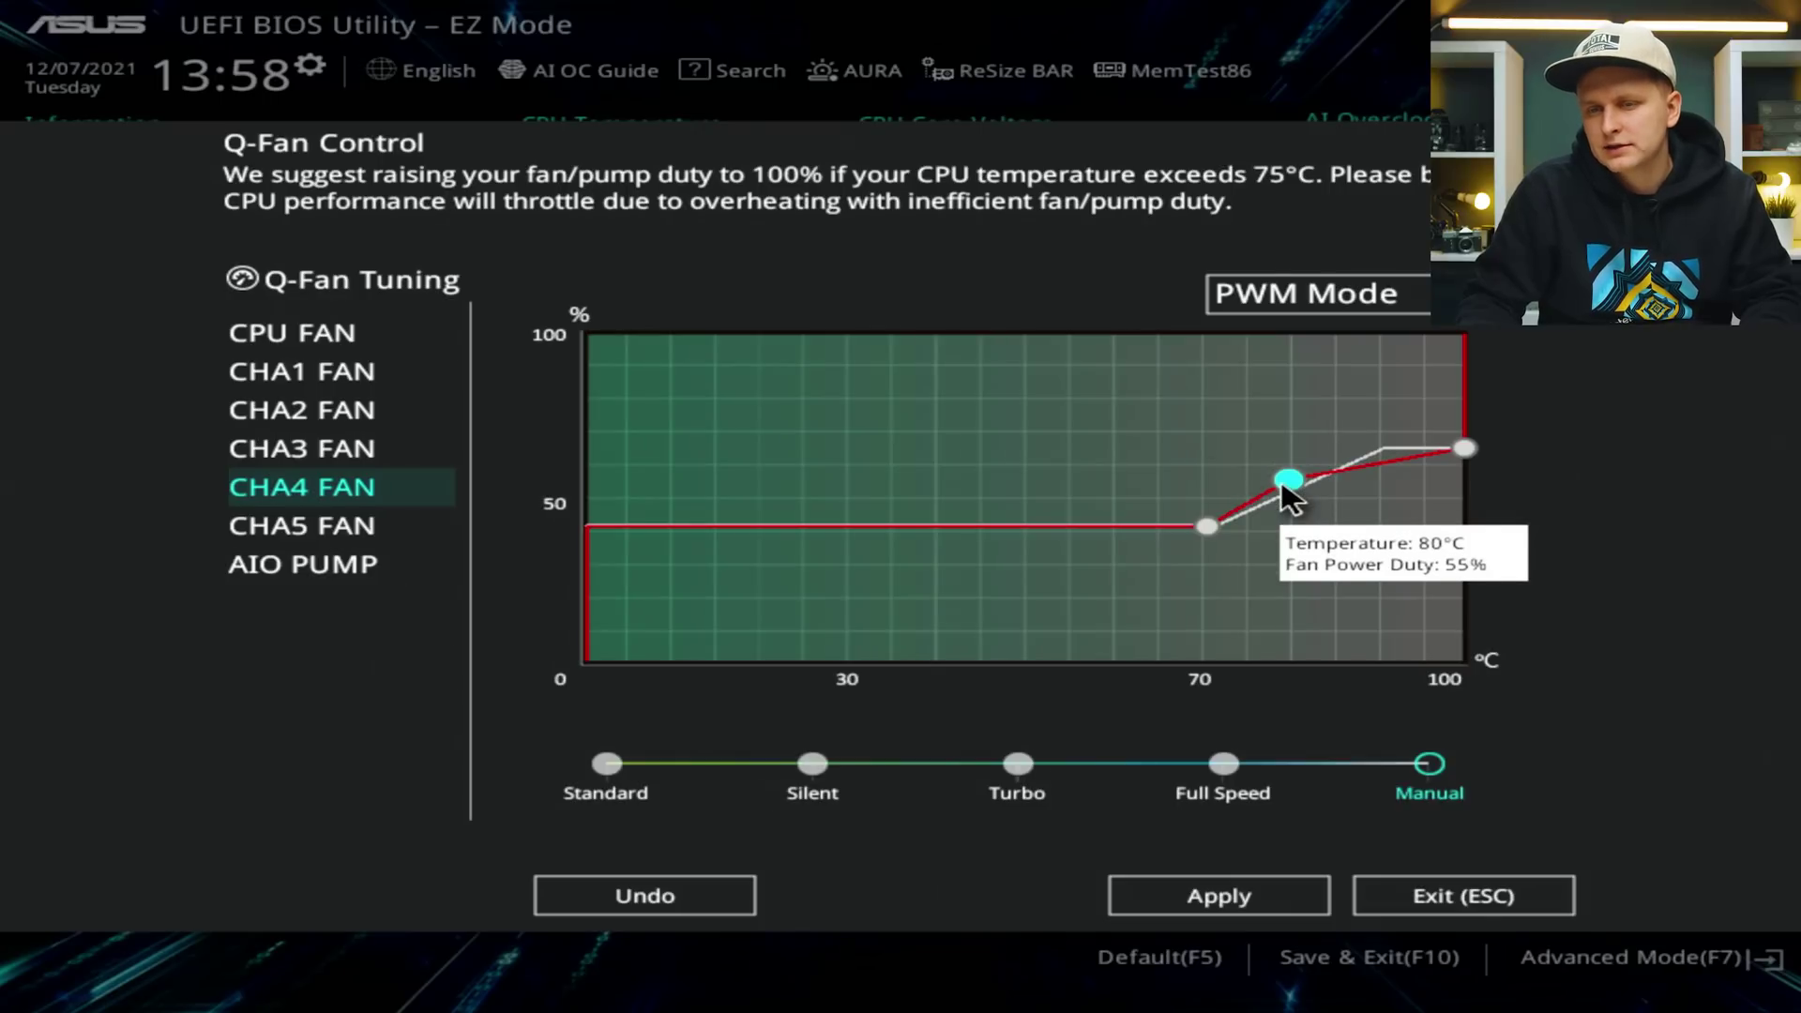
pyautogui.moveTo(1282, 480); pyautogui.dragTo(1282, 480)
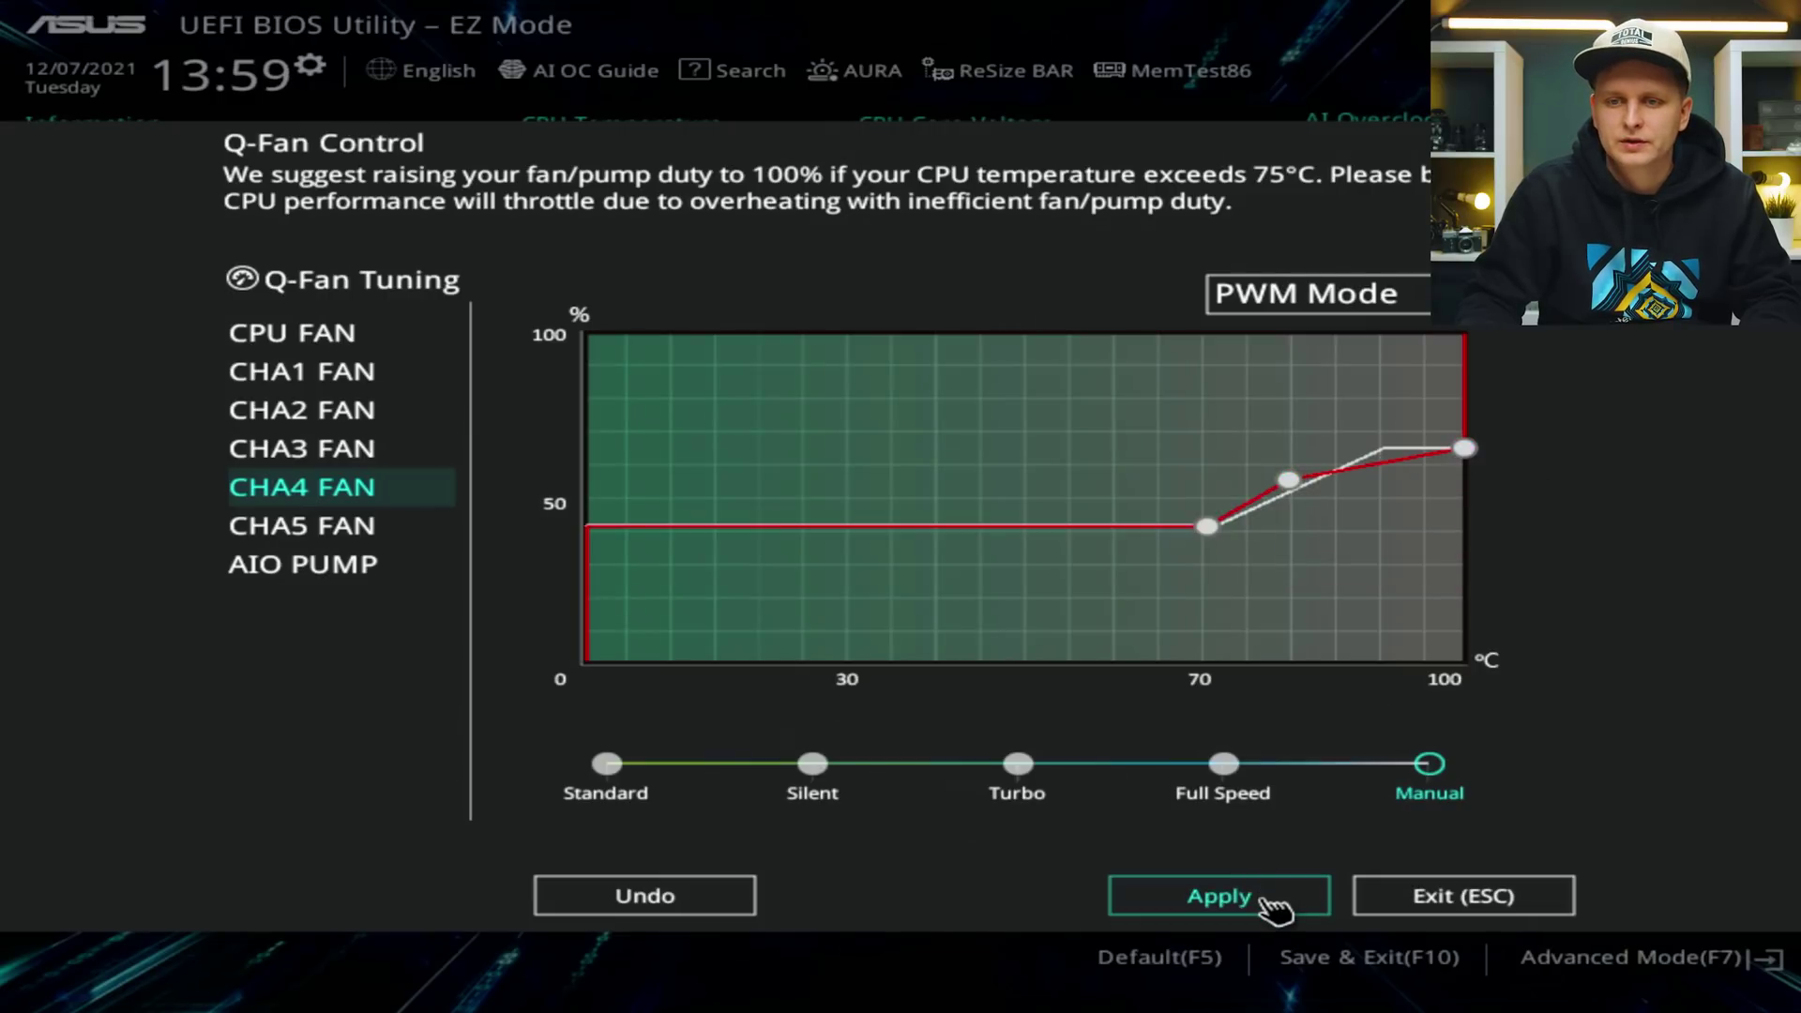
pyautogui.click(1269, 896)
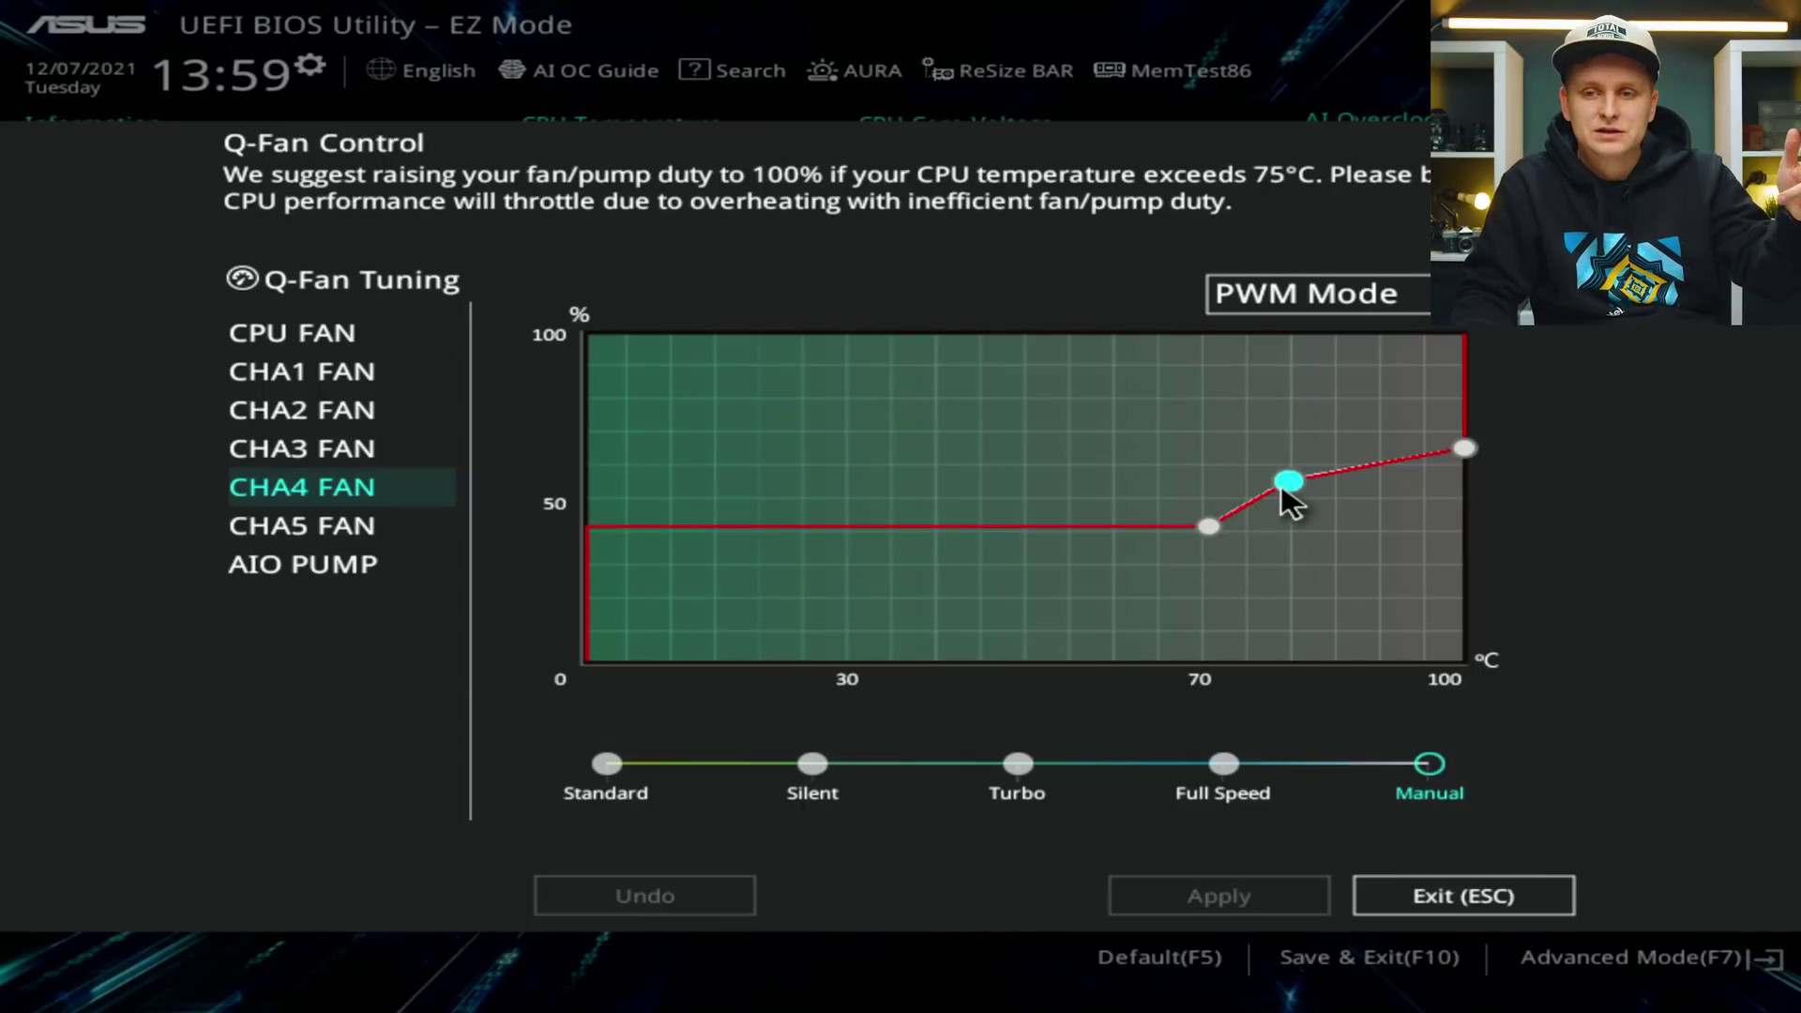
pyautogui.moveTo(1287, 486)
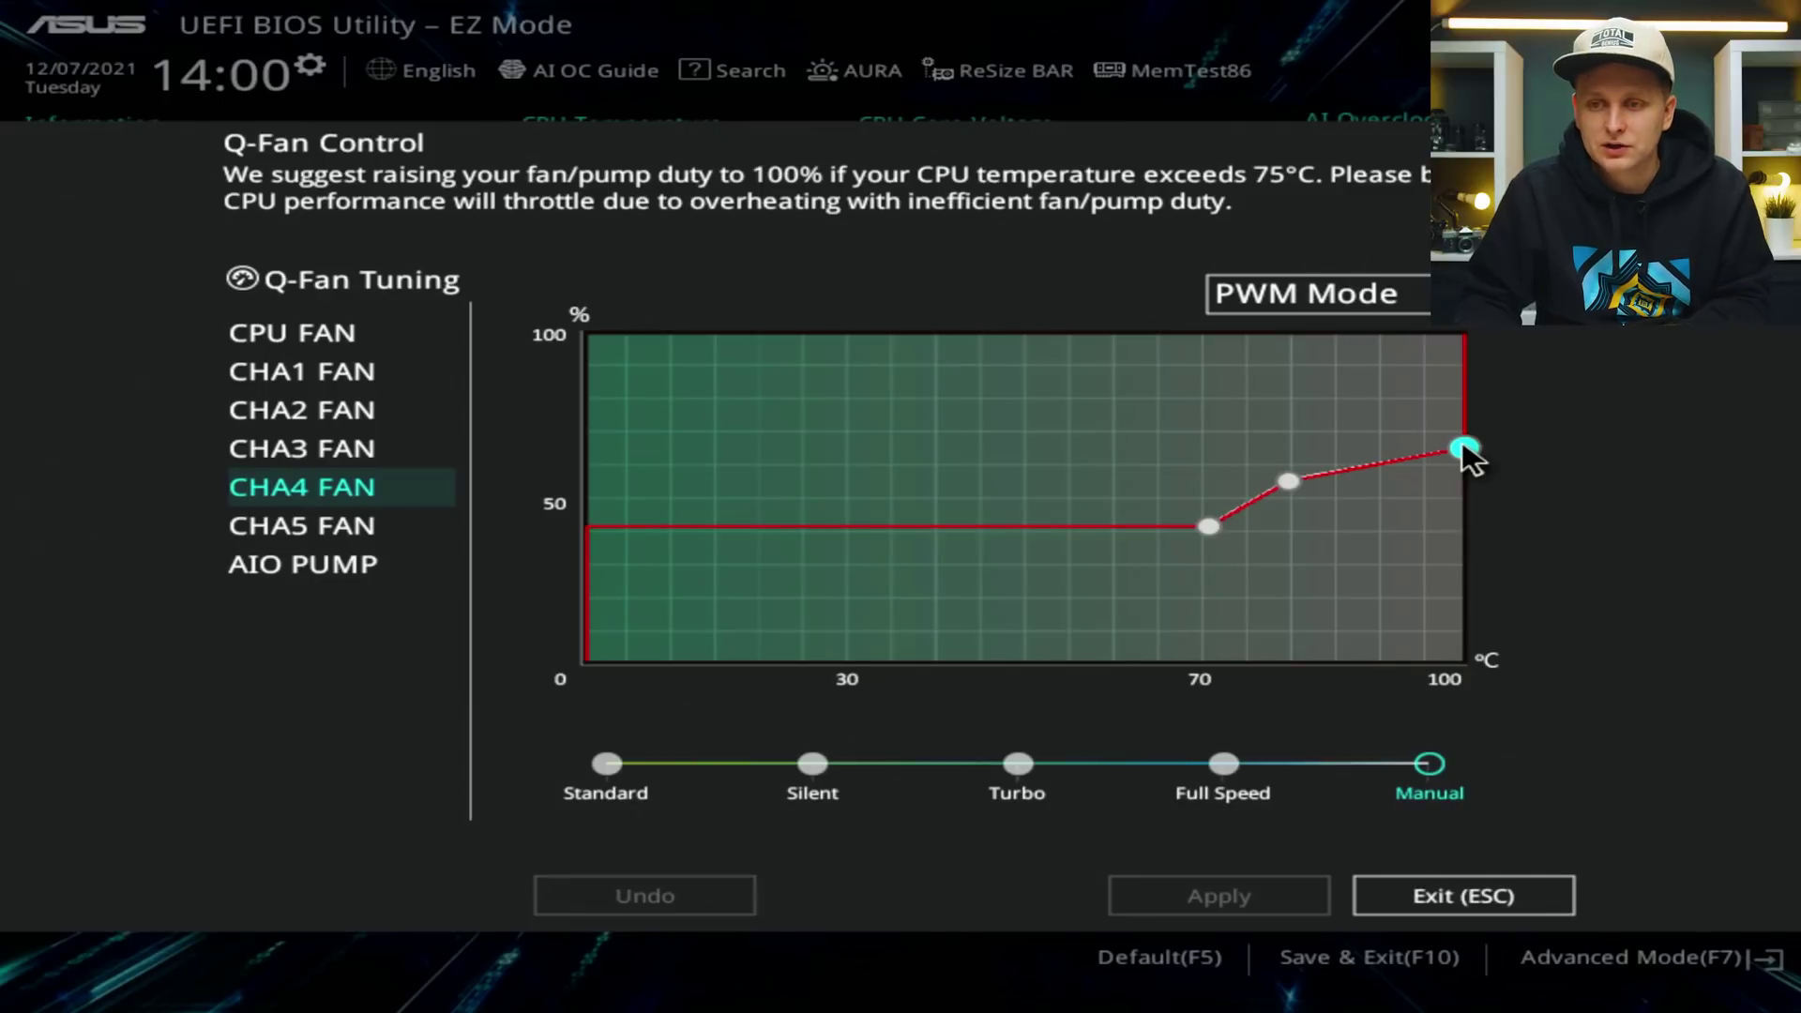
# Nudge CHA4's 100°C end point up to about 65% duty and apply the curve.
pyautogui.moveTo(1464, 446)
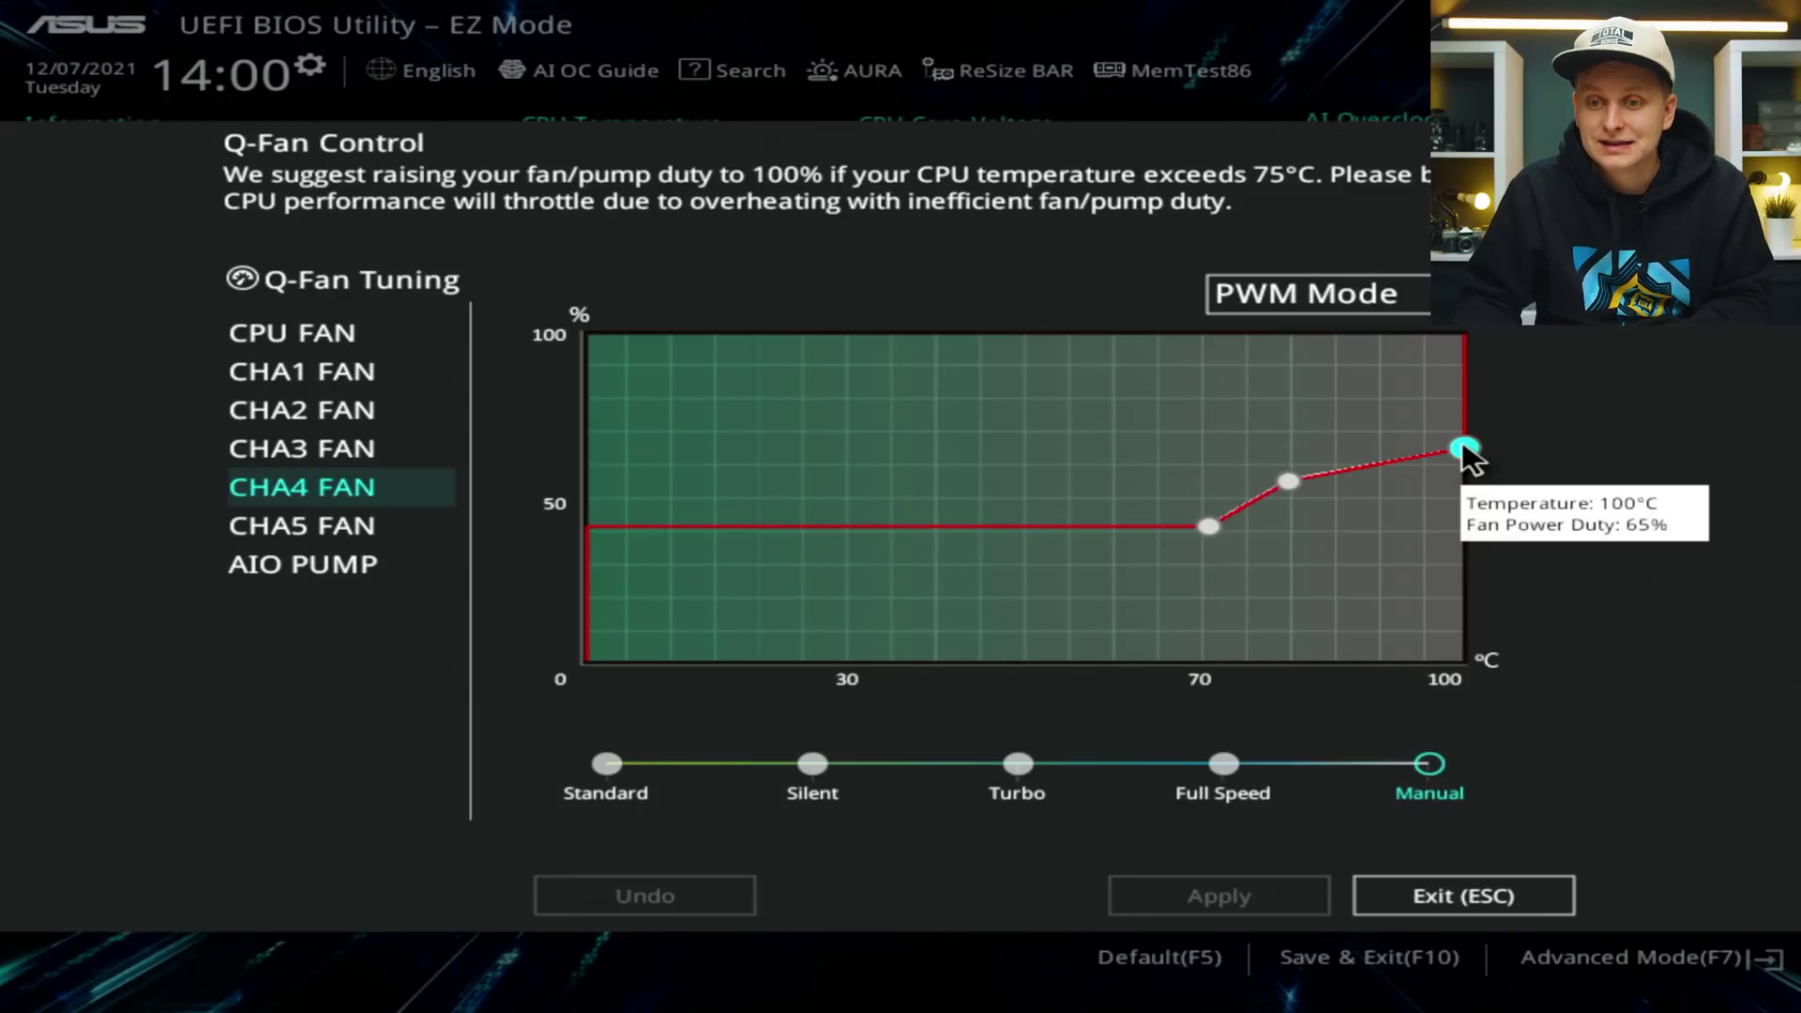
pyautogui.moveTo(1462, 443)
pyautogui.mouseDown()
pyautogui.moveTo(1373, 452)
pyautogui.moveTo(1377, 358)
pyautogui.moveTo(1351, 361)
pyautogui.moveTo(1373, 363)
pyautogui.moveTo(1376, 480)
pyautogui.moveTo(1460, 415)
pyautogui.moveTo(1415, 338)
pyautogui.moveTo(1431, 442)
pyautogui.moveTo(1455, 458)
pyautogui.moveTo(1459, 426)
pyautogui.moveTo(1468, 448)
pyautogui.mouseUp()
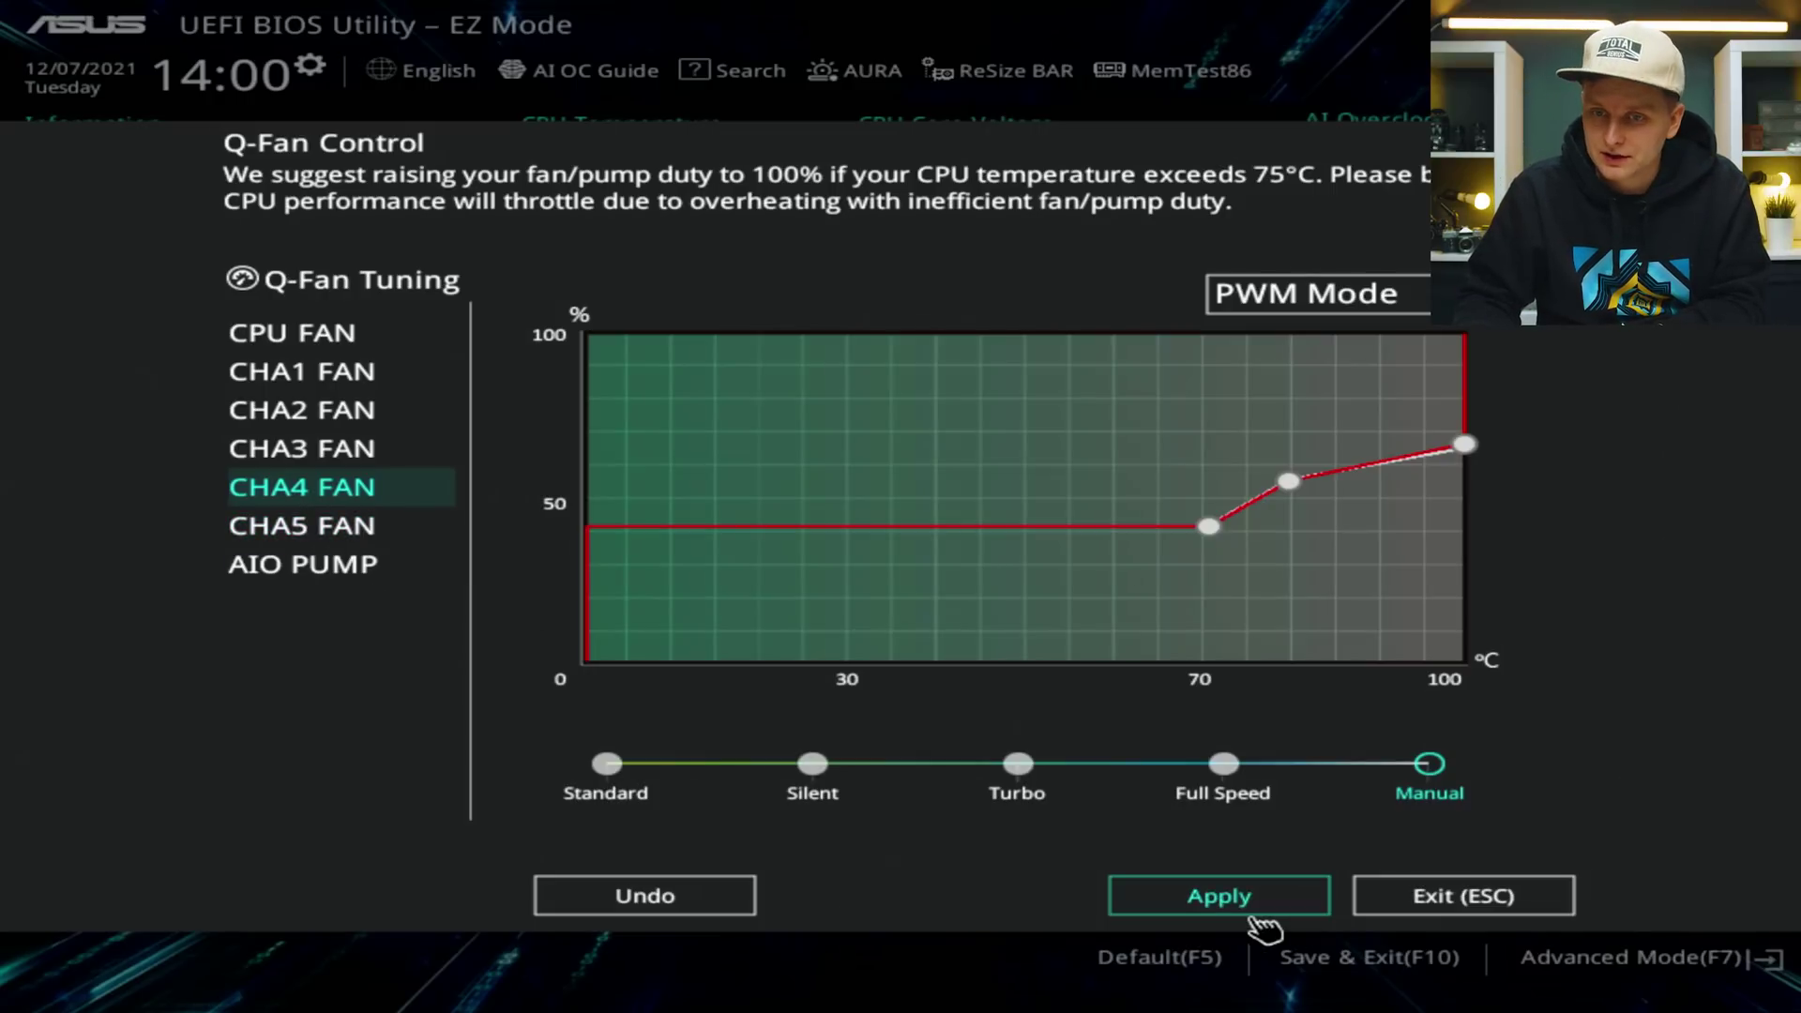
pyautogui.click(1291, 903)
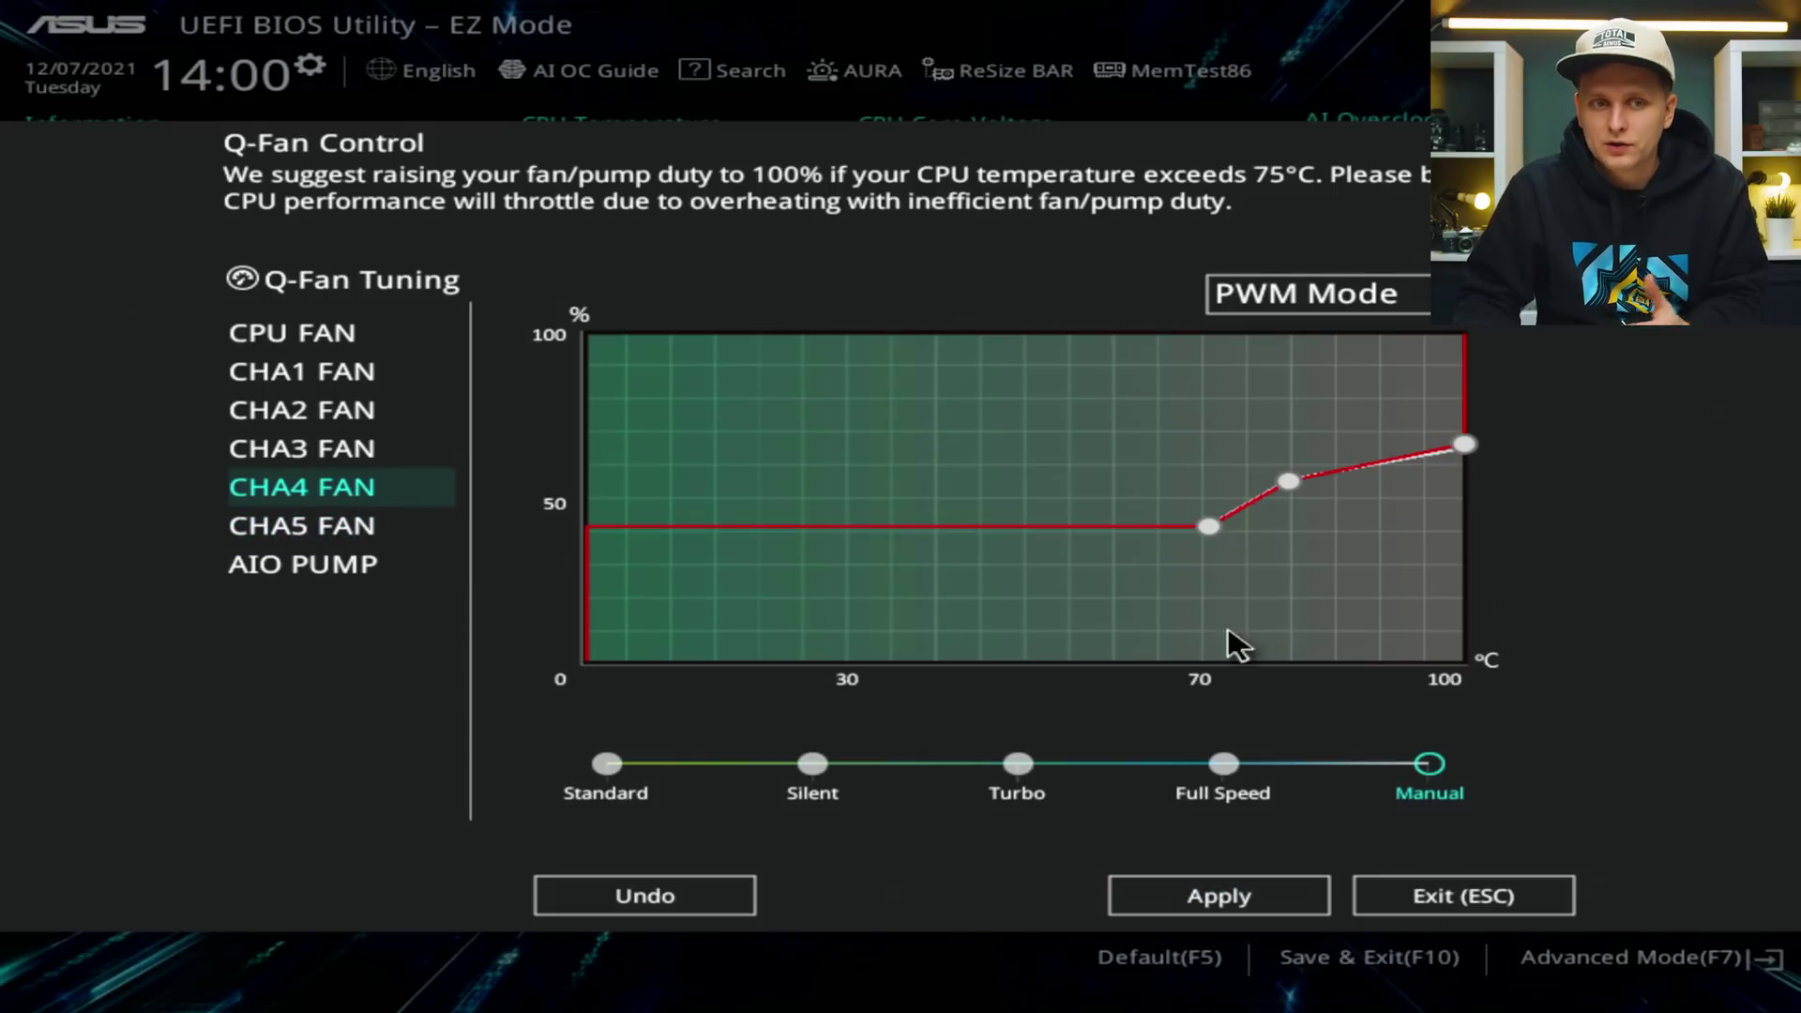
pyautogui.click(1186, 893)
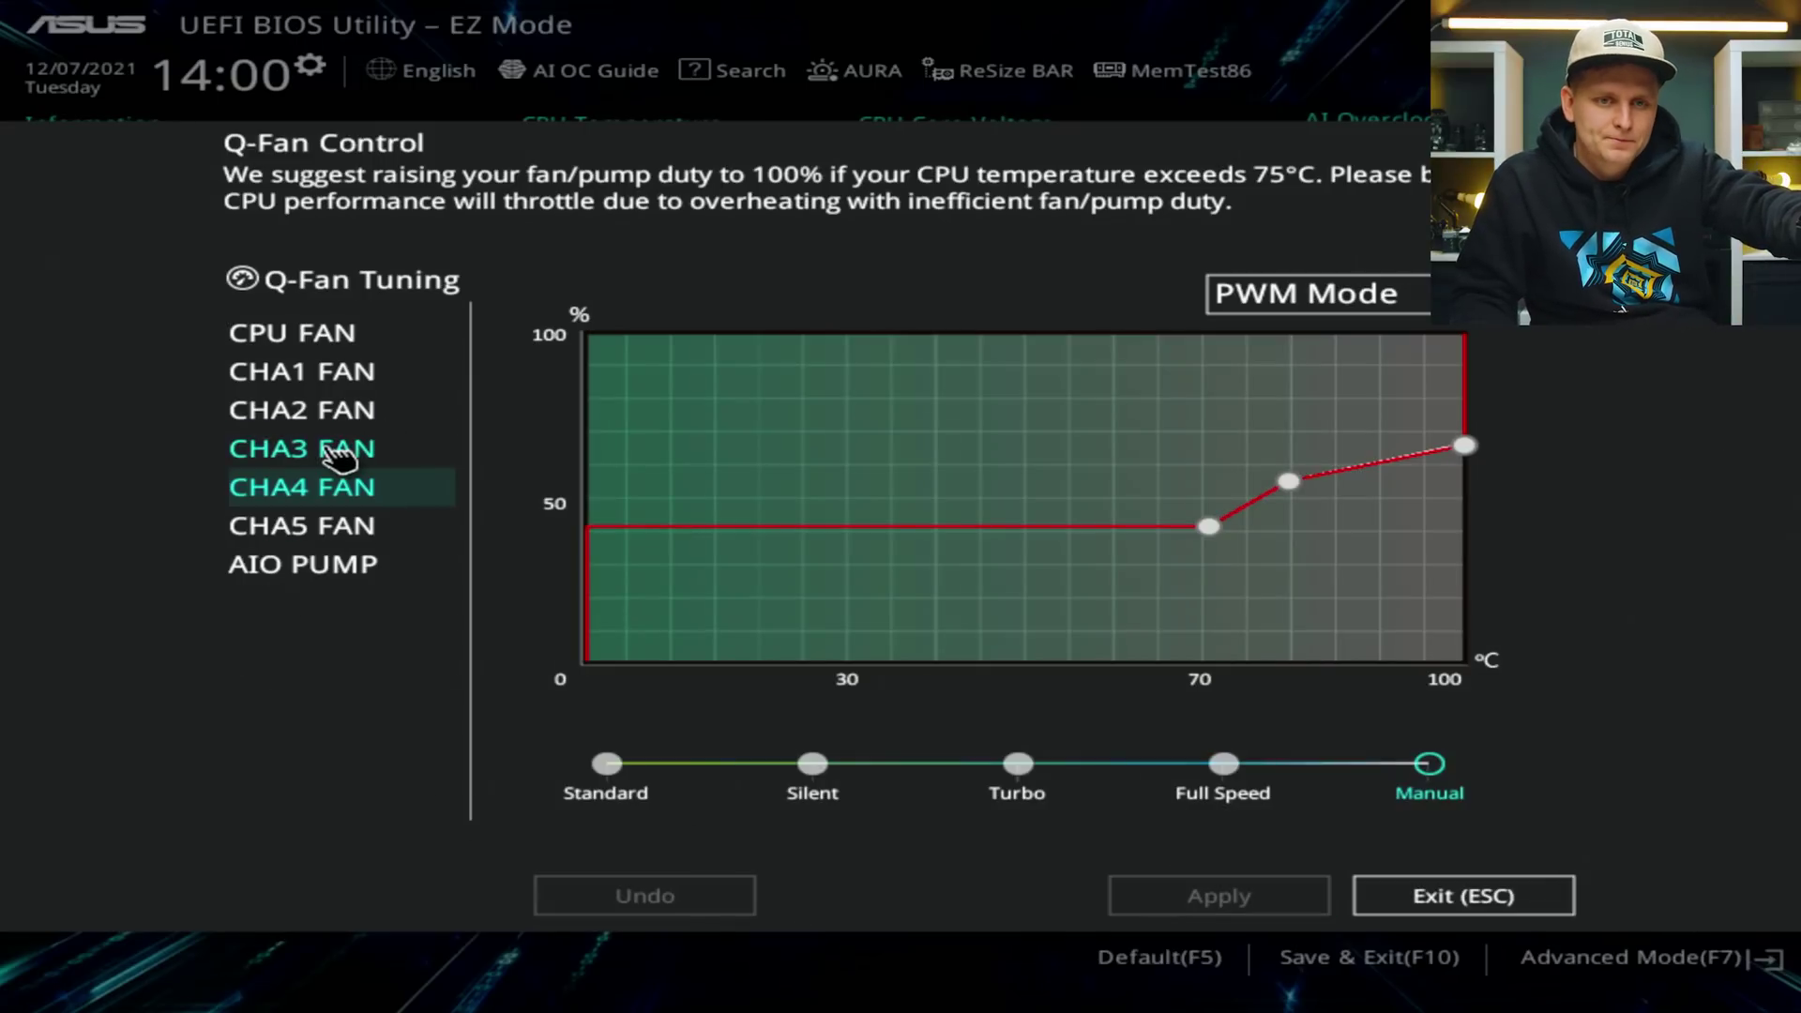
# Select CHA3 FAN, raise its 30°C curve point, and apply the change.
pyautogui.click(340, 456)
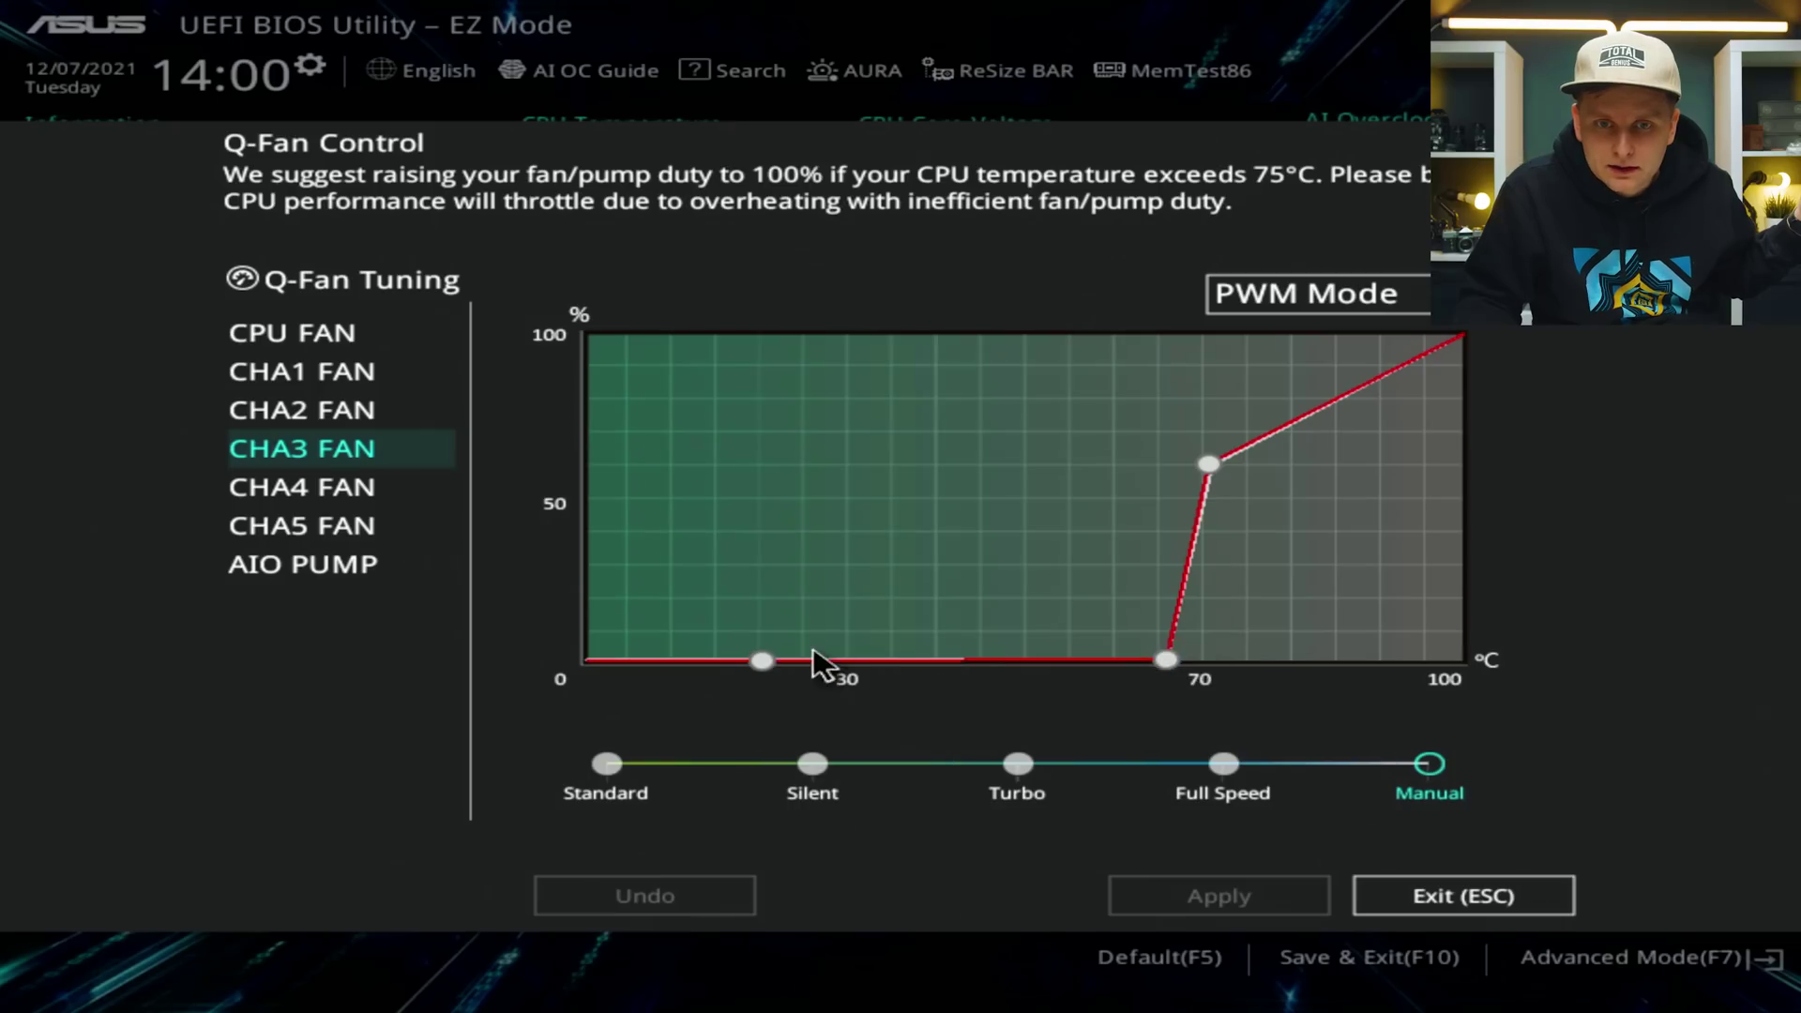
pyautogui.moveTo(778, 670); pyautogui.dragTo(752, 334)
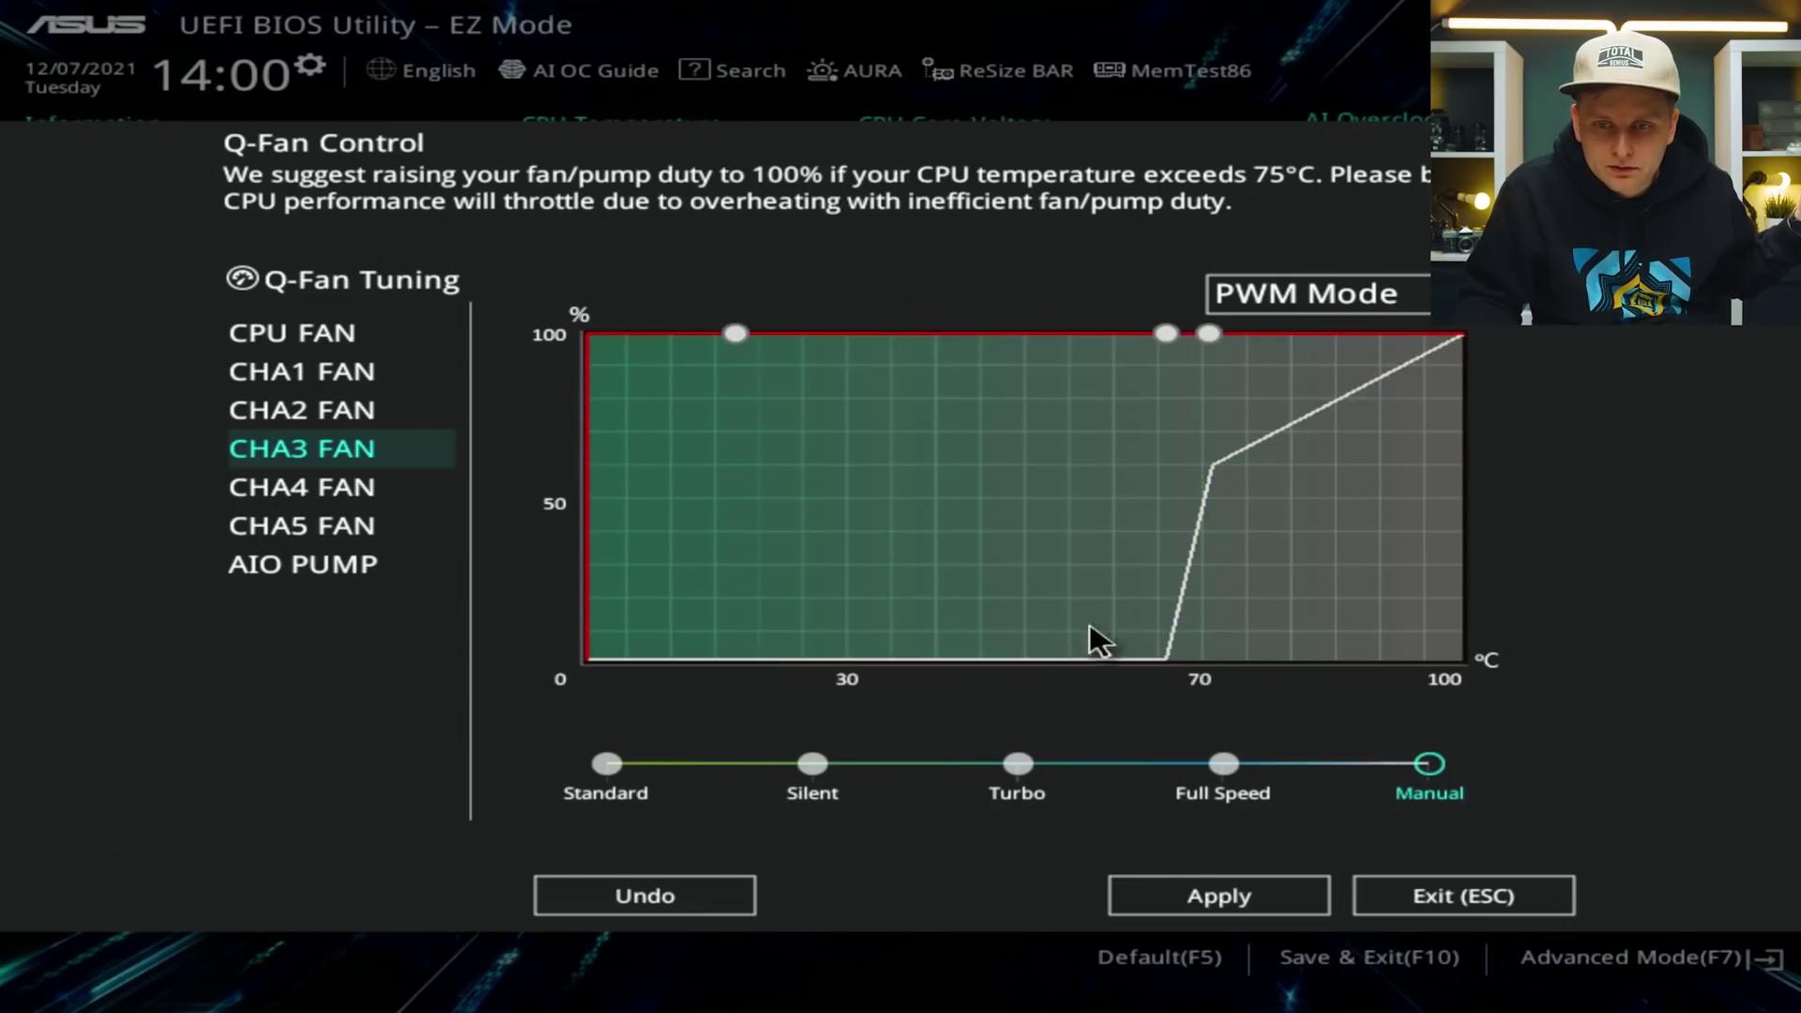
pyautogui.click(1194, 904)
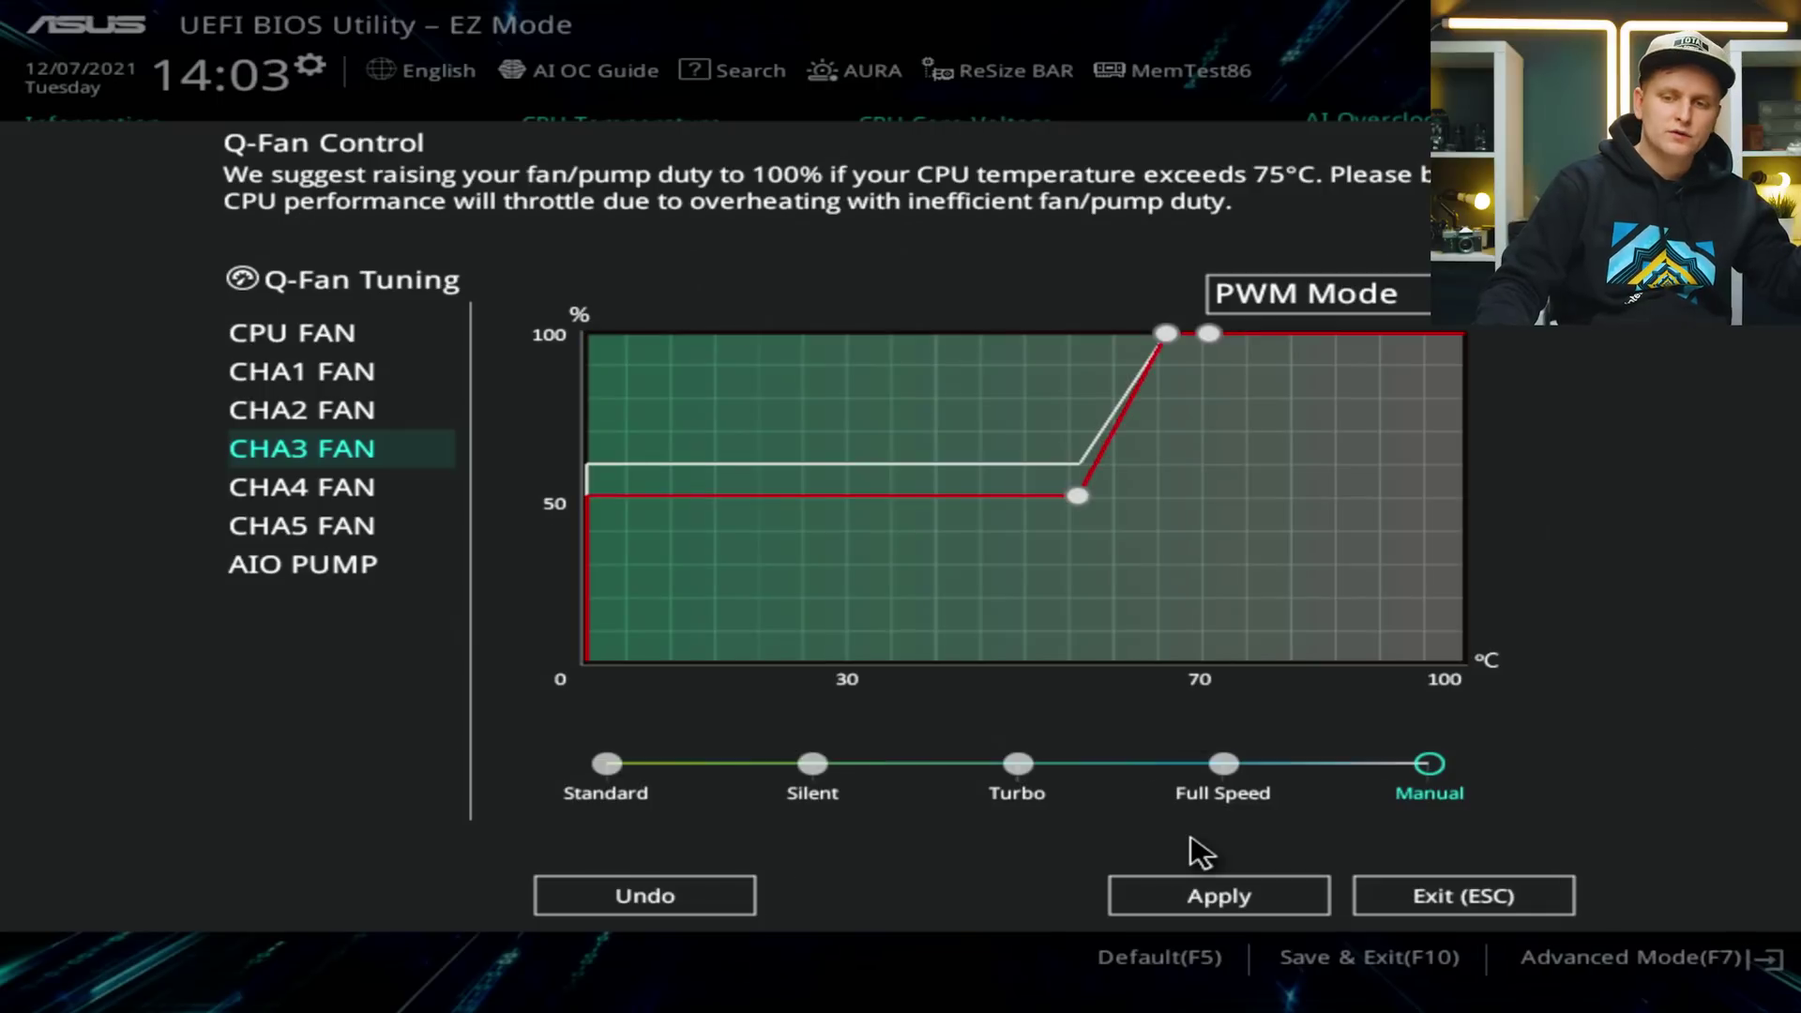
pyautogui.click(1209, 897)
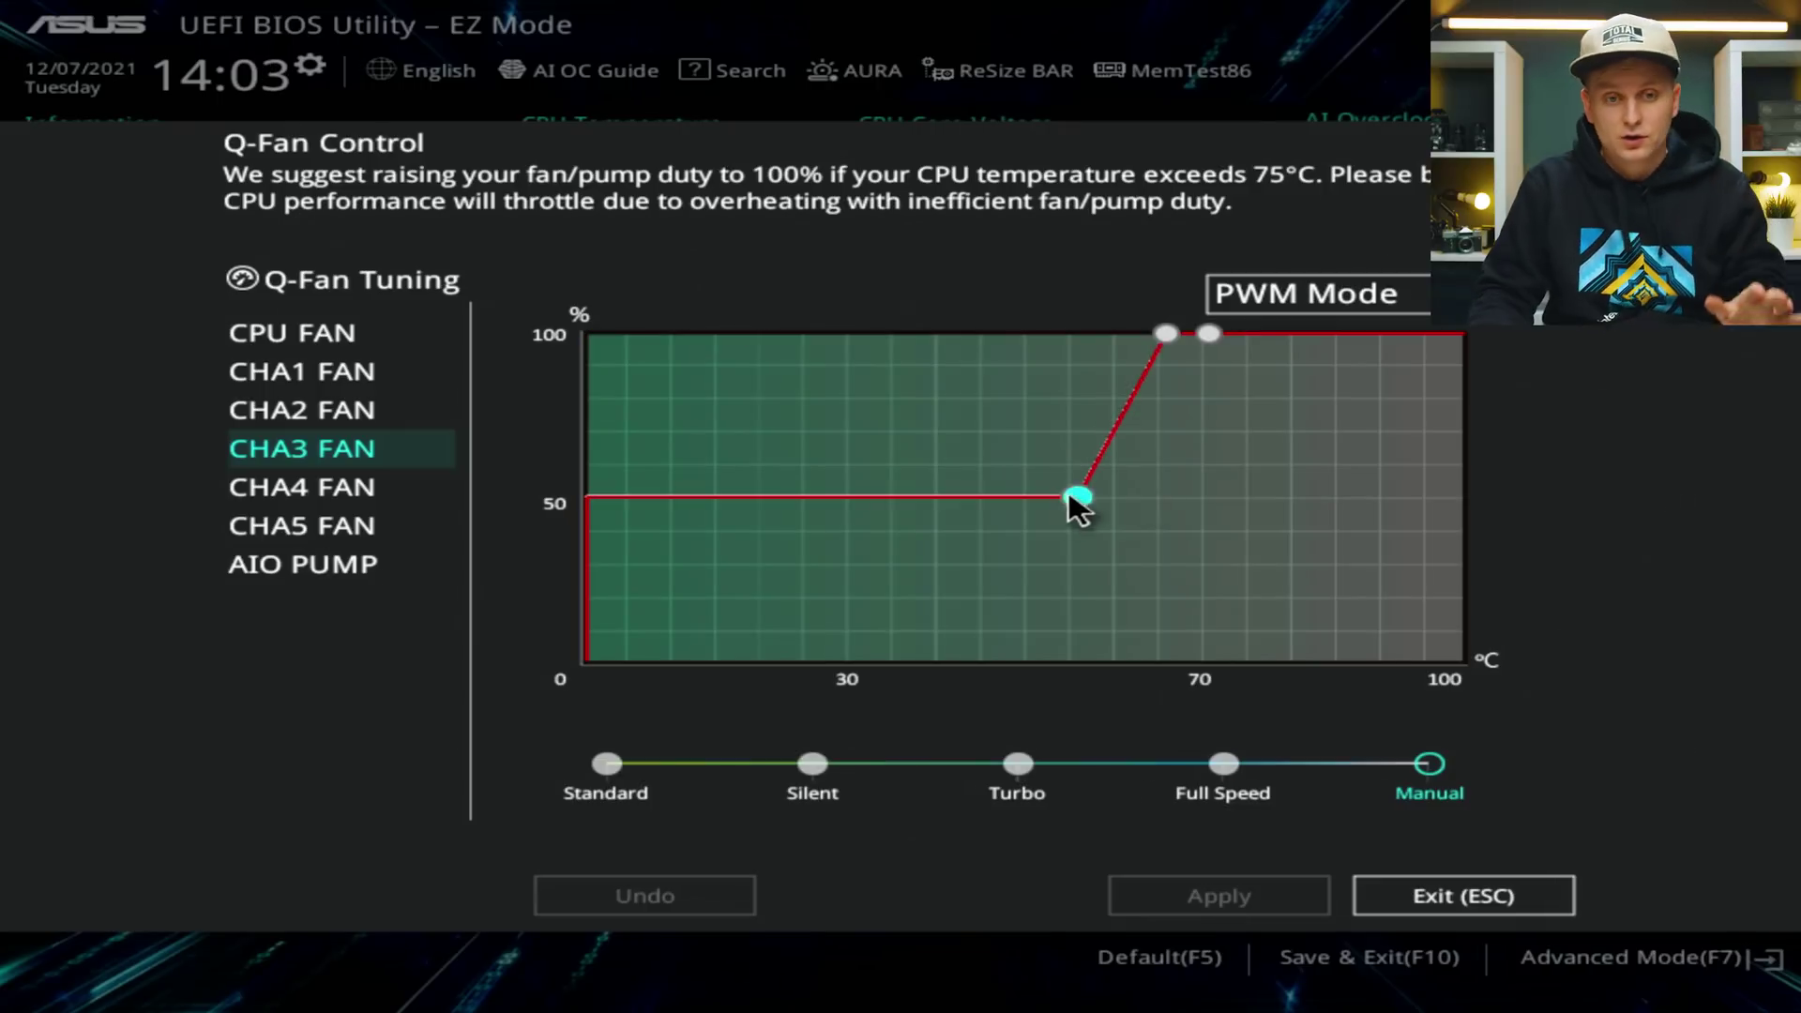
# Move CHA3's 50% point to about 59°C and reshape the 52–68°C section, then apply.
pyautogui.moveTo(1073, 503)
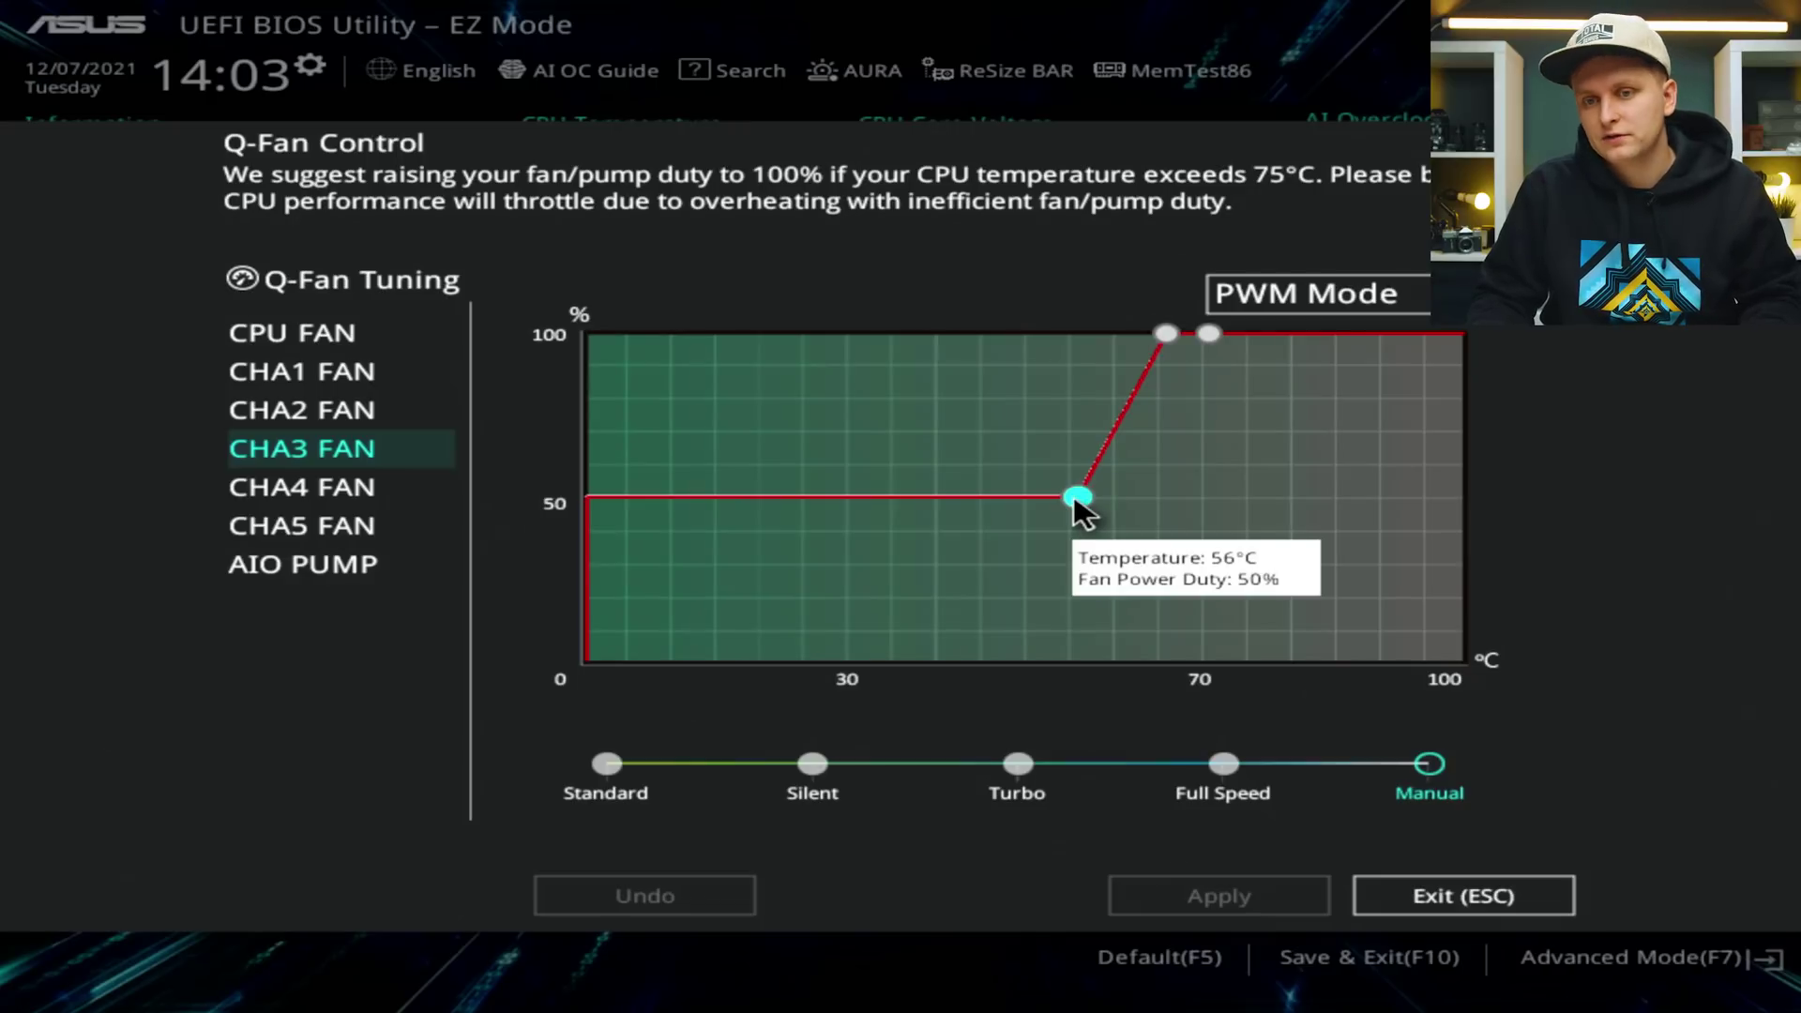
pyautogui.moveTo(1075, 501); pyautogui.dragTo(1124, 503)
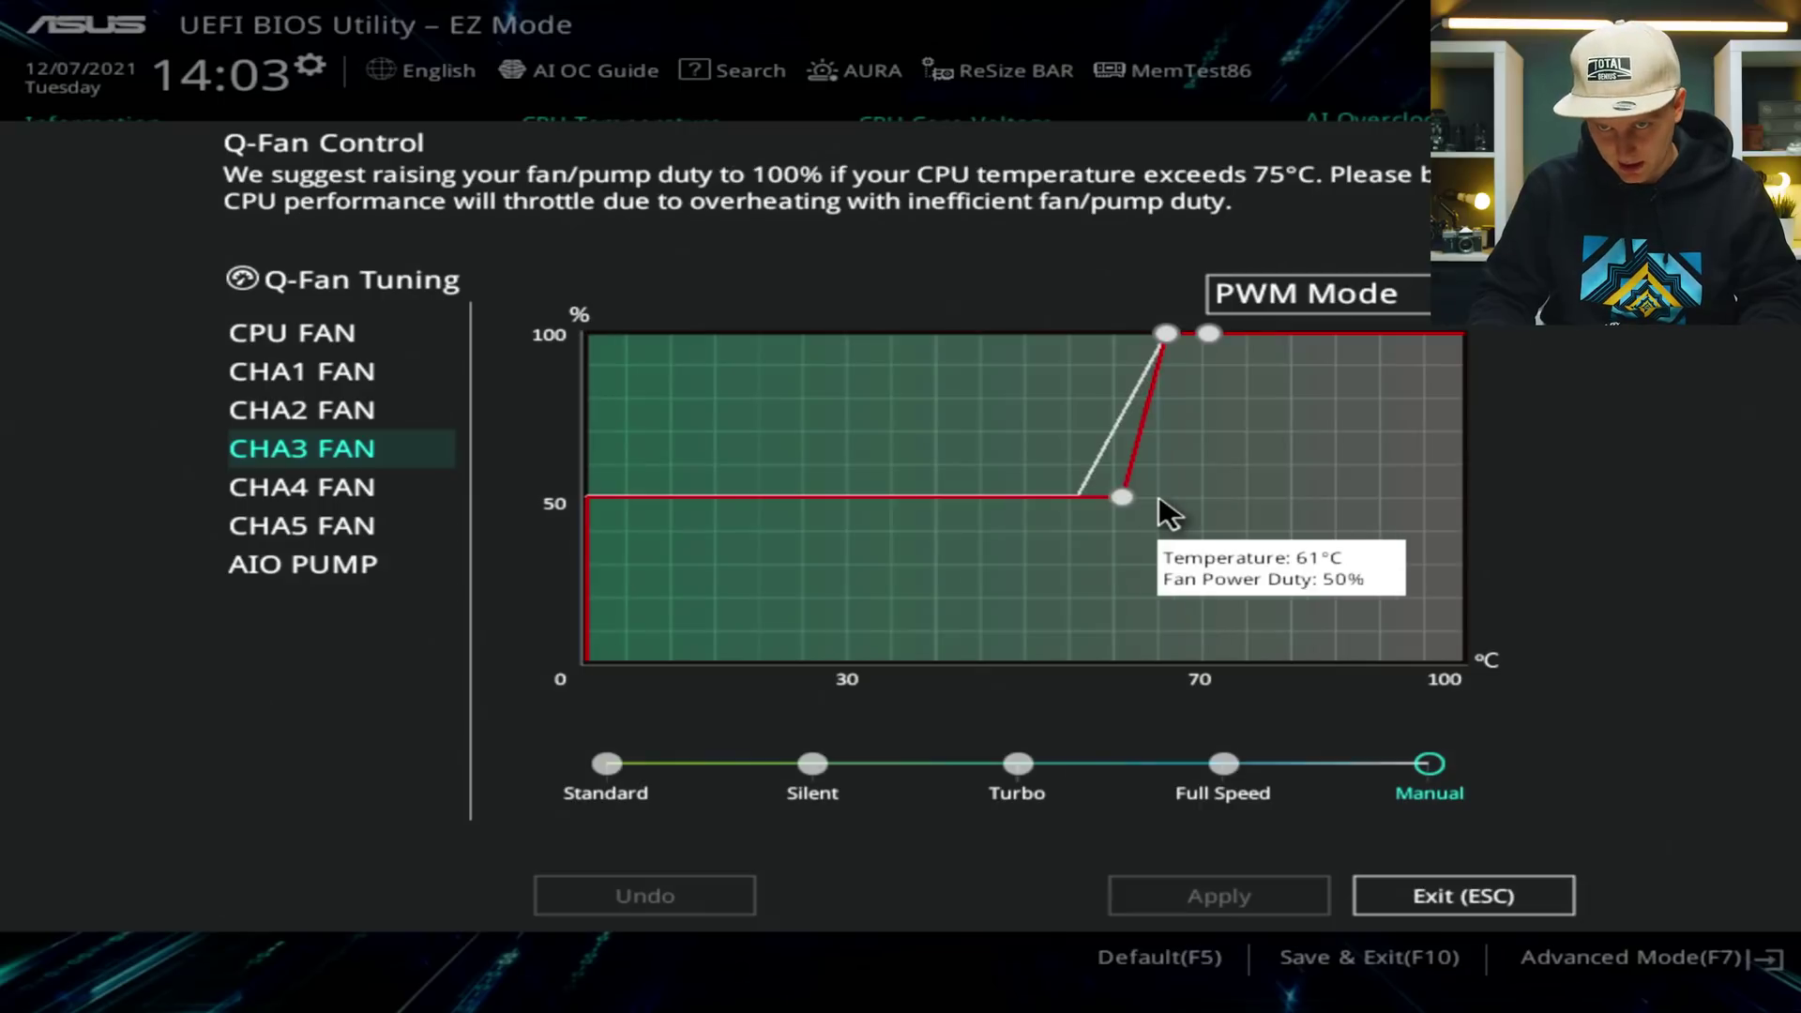
pyautogui.click(1161, 505)
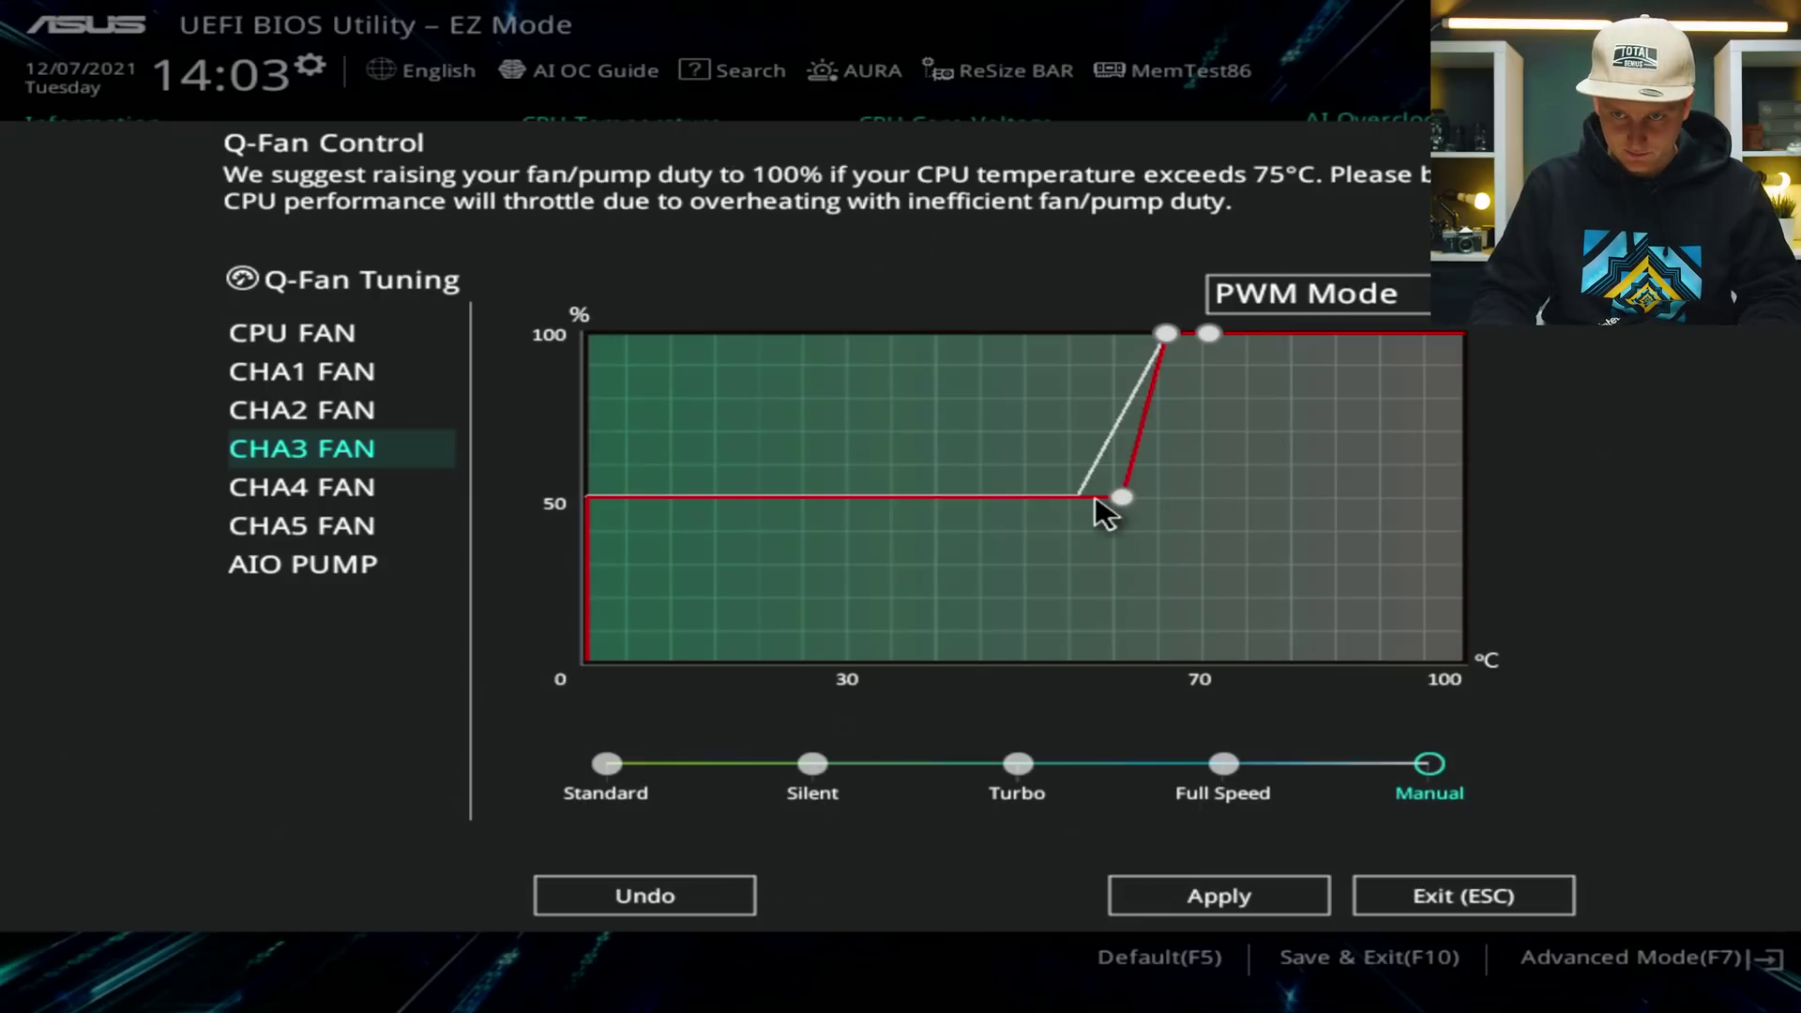
pyautogui.moveTo(1095, 498); pyautogui.dragTo(1105, 415)
pyautogui.click(1248, 899)
pyautogui.click(1235, 906)
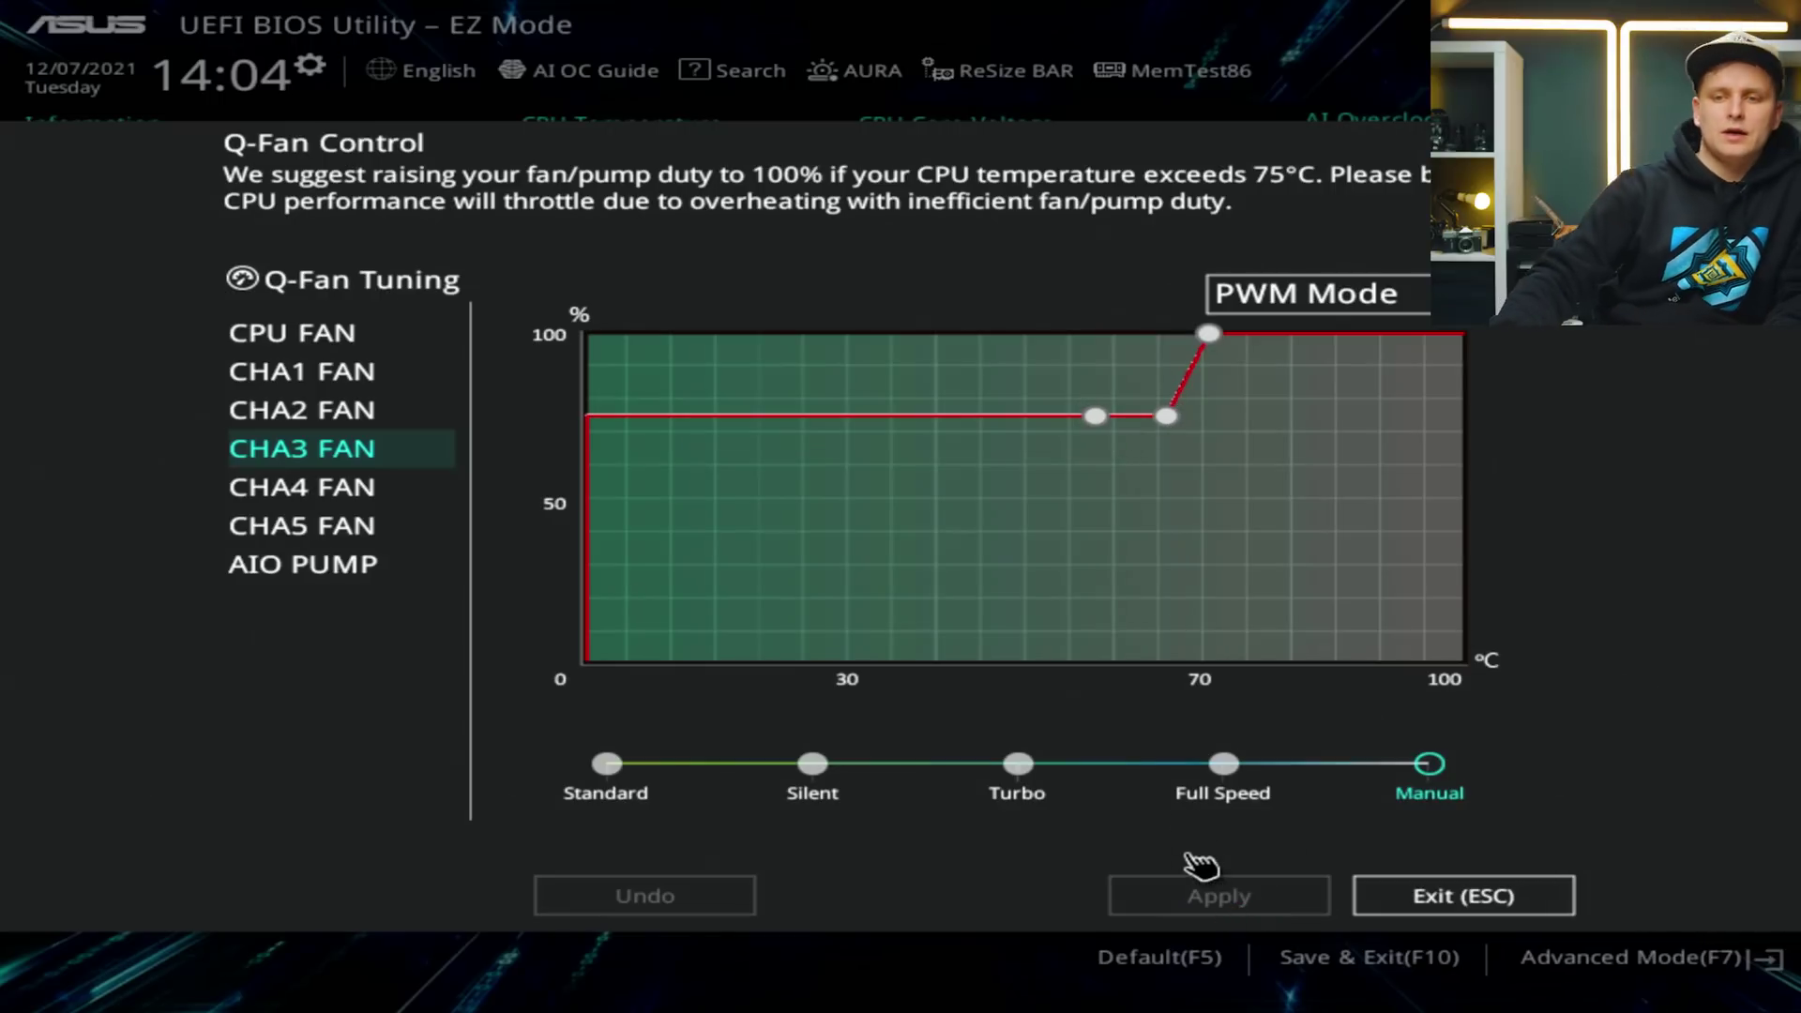
# Drop the 60°C point to about 46% and move the 70°C point to 72°C/72%, applying.
pyautogui.moveTo(1101, 419); pyautogui.dragTo(1213, 436)
pyautogui.click(1218, 900)
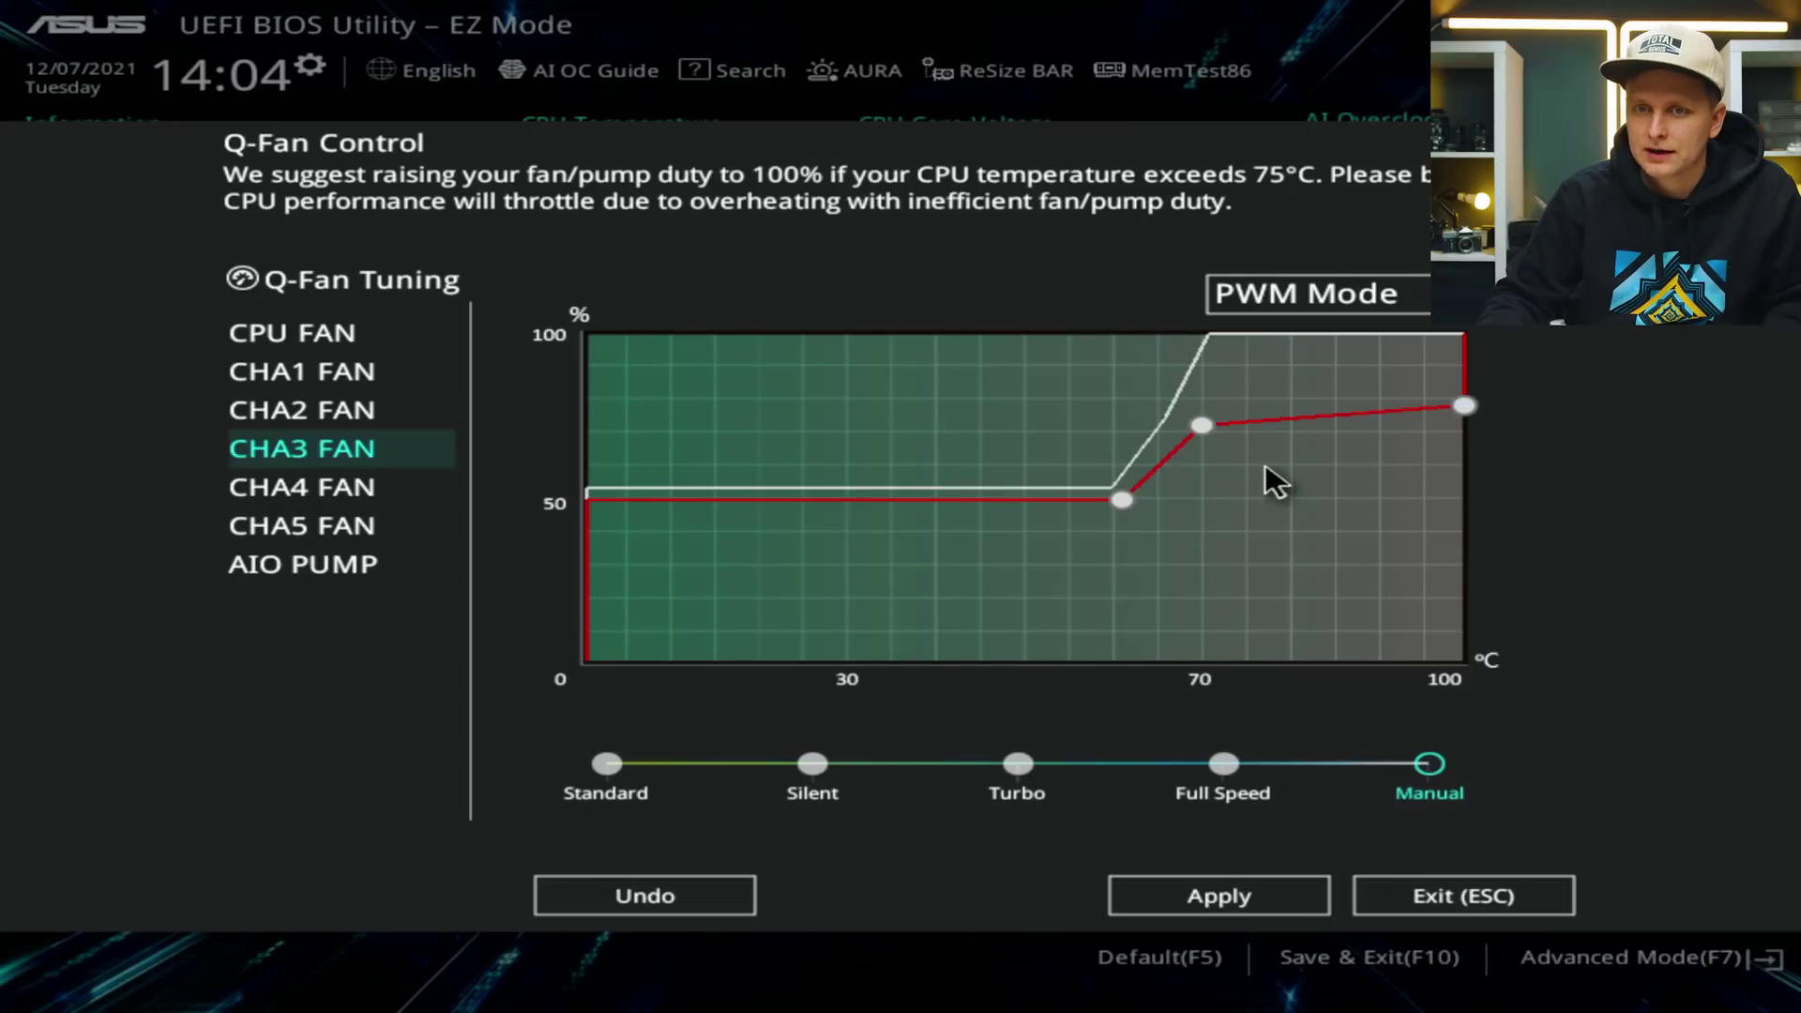
pyautogui.moveTo(1198, 416); pyautogui.dragTo(1268, 447)
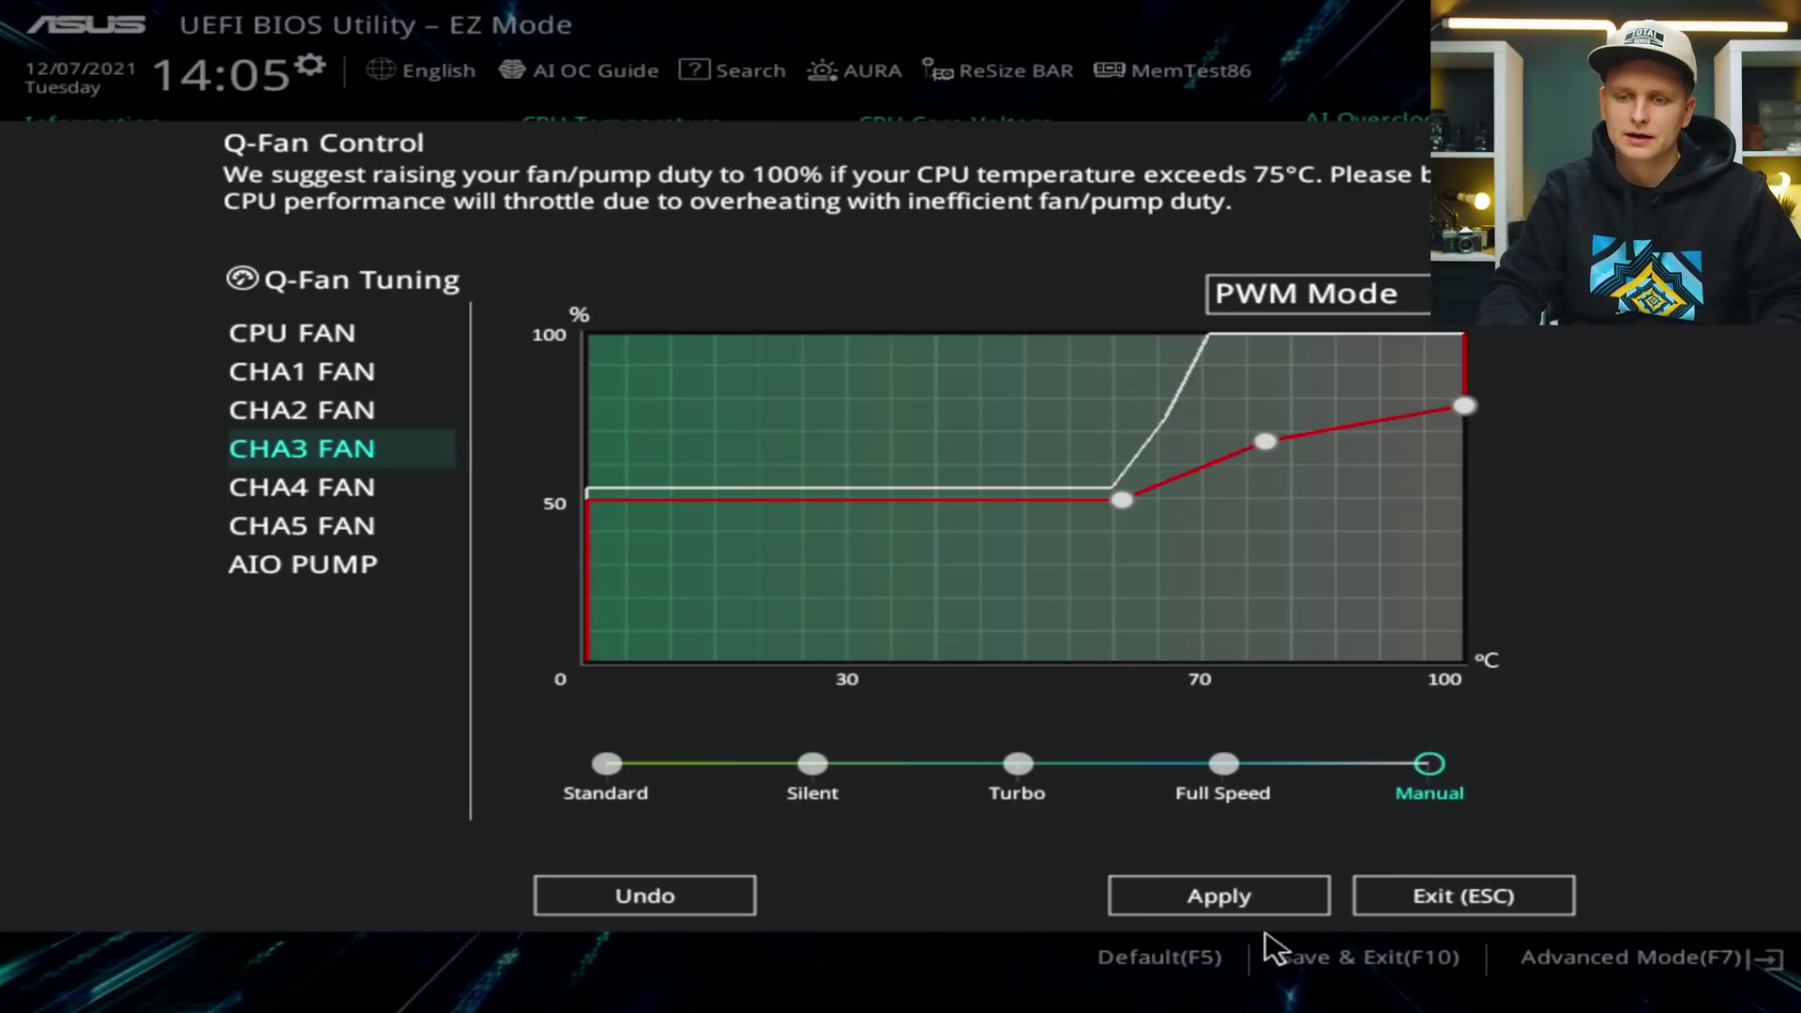
pyautogui.click(1295, 901)
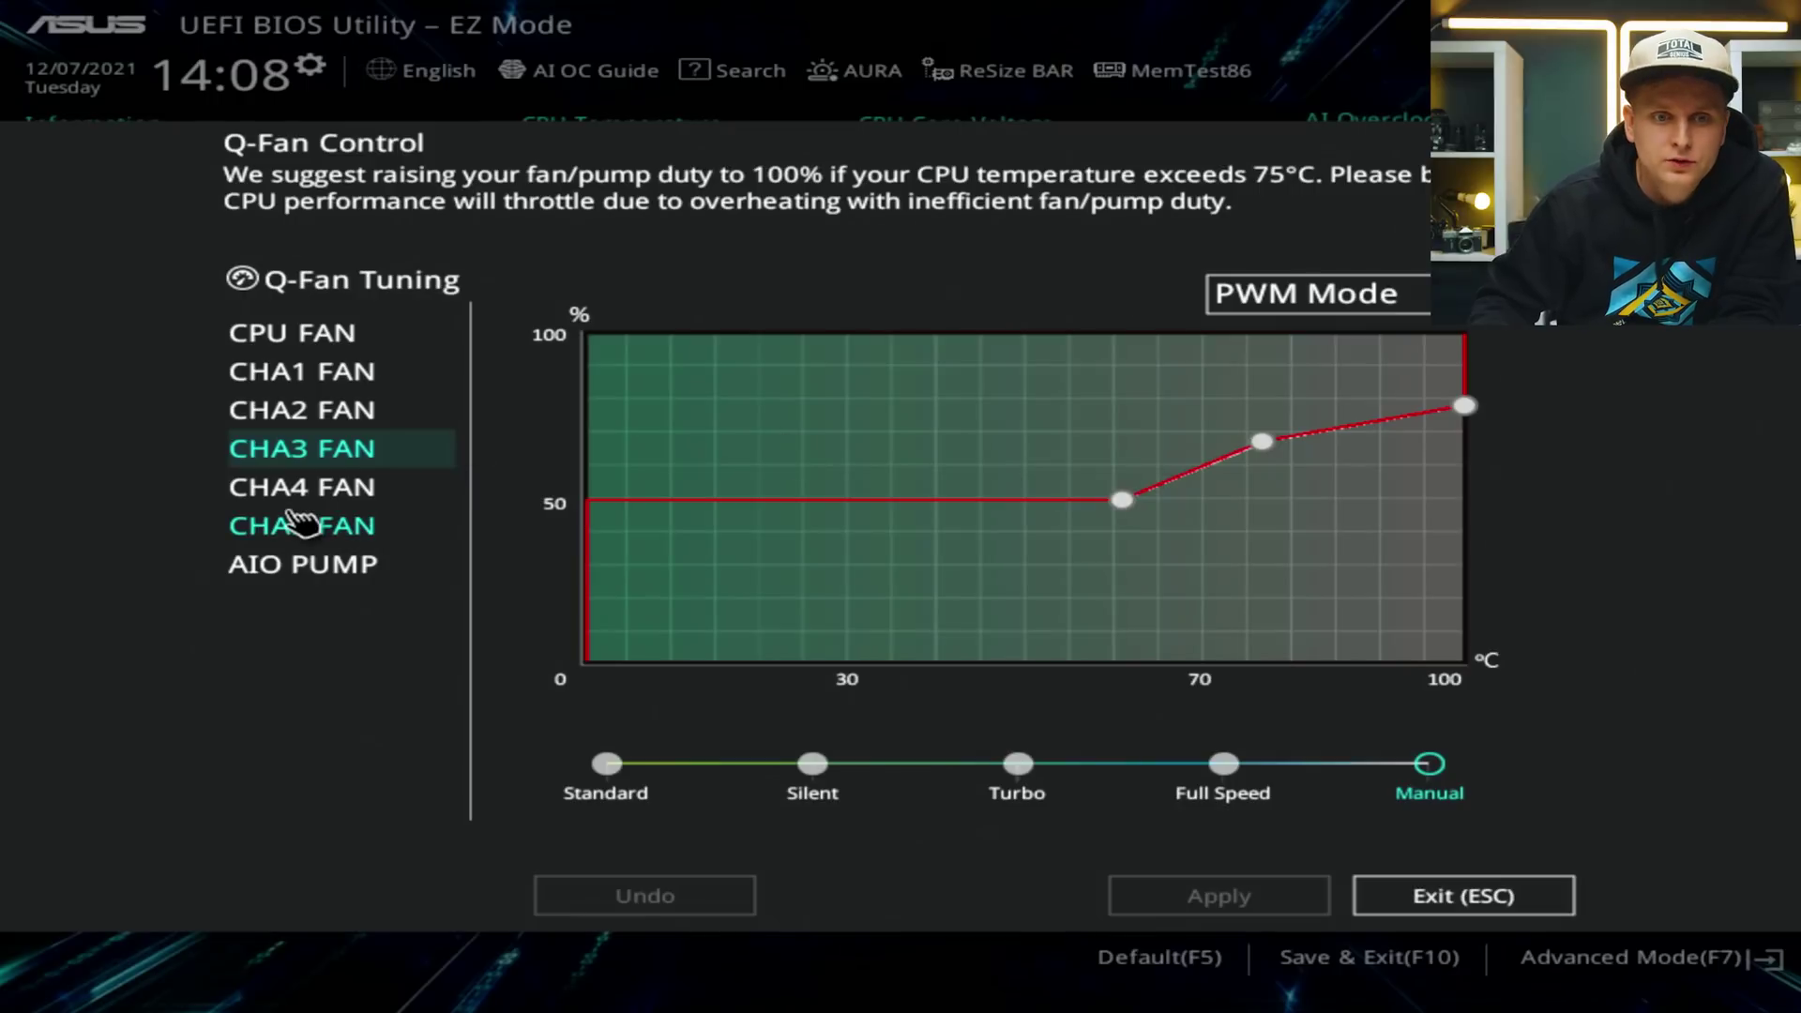
# Set CHA5 FAN to PWM Mode with a Manual fan profile.
pyautogui.click(301, 524)
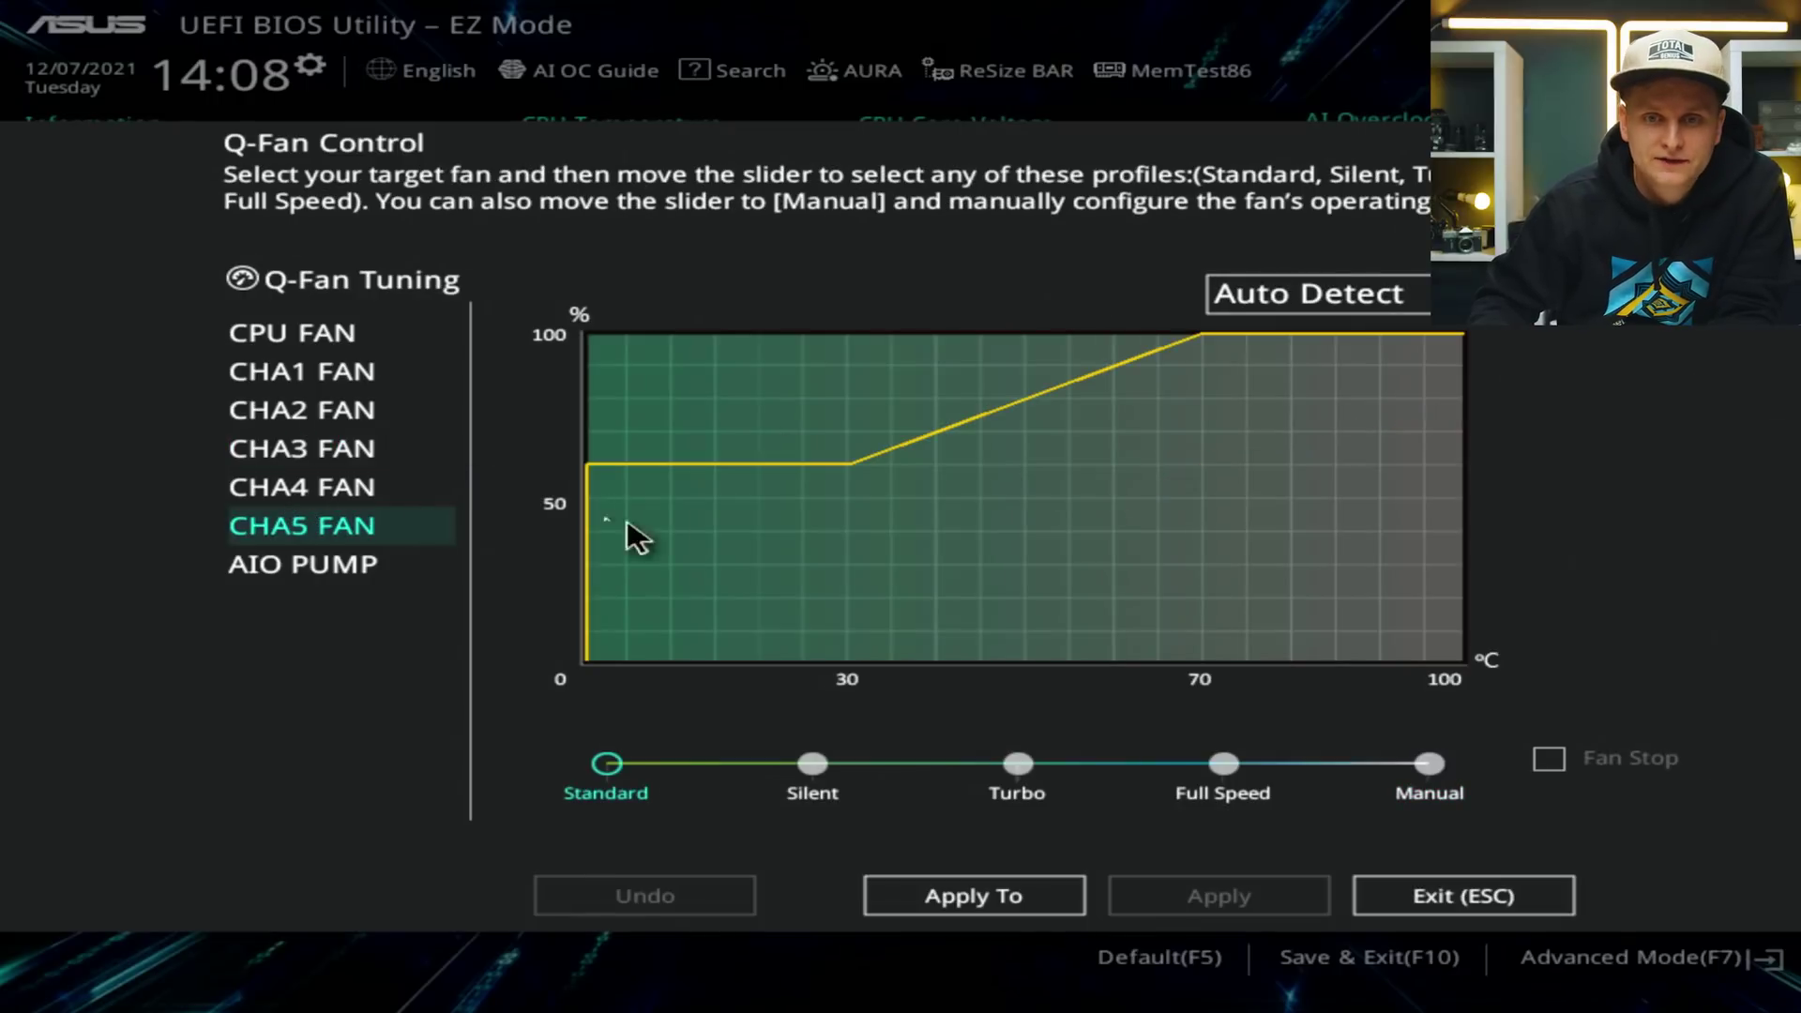
pyautogui.click(1381, 317)
pyautogui.click(1346, 403)
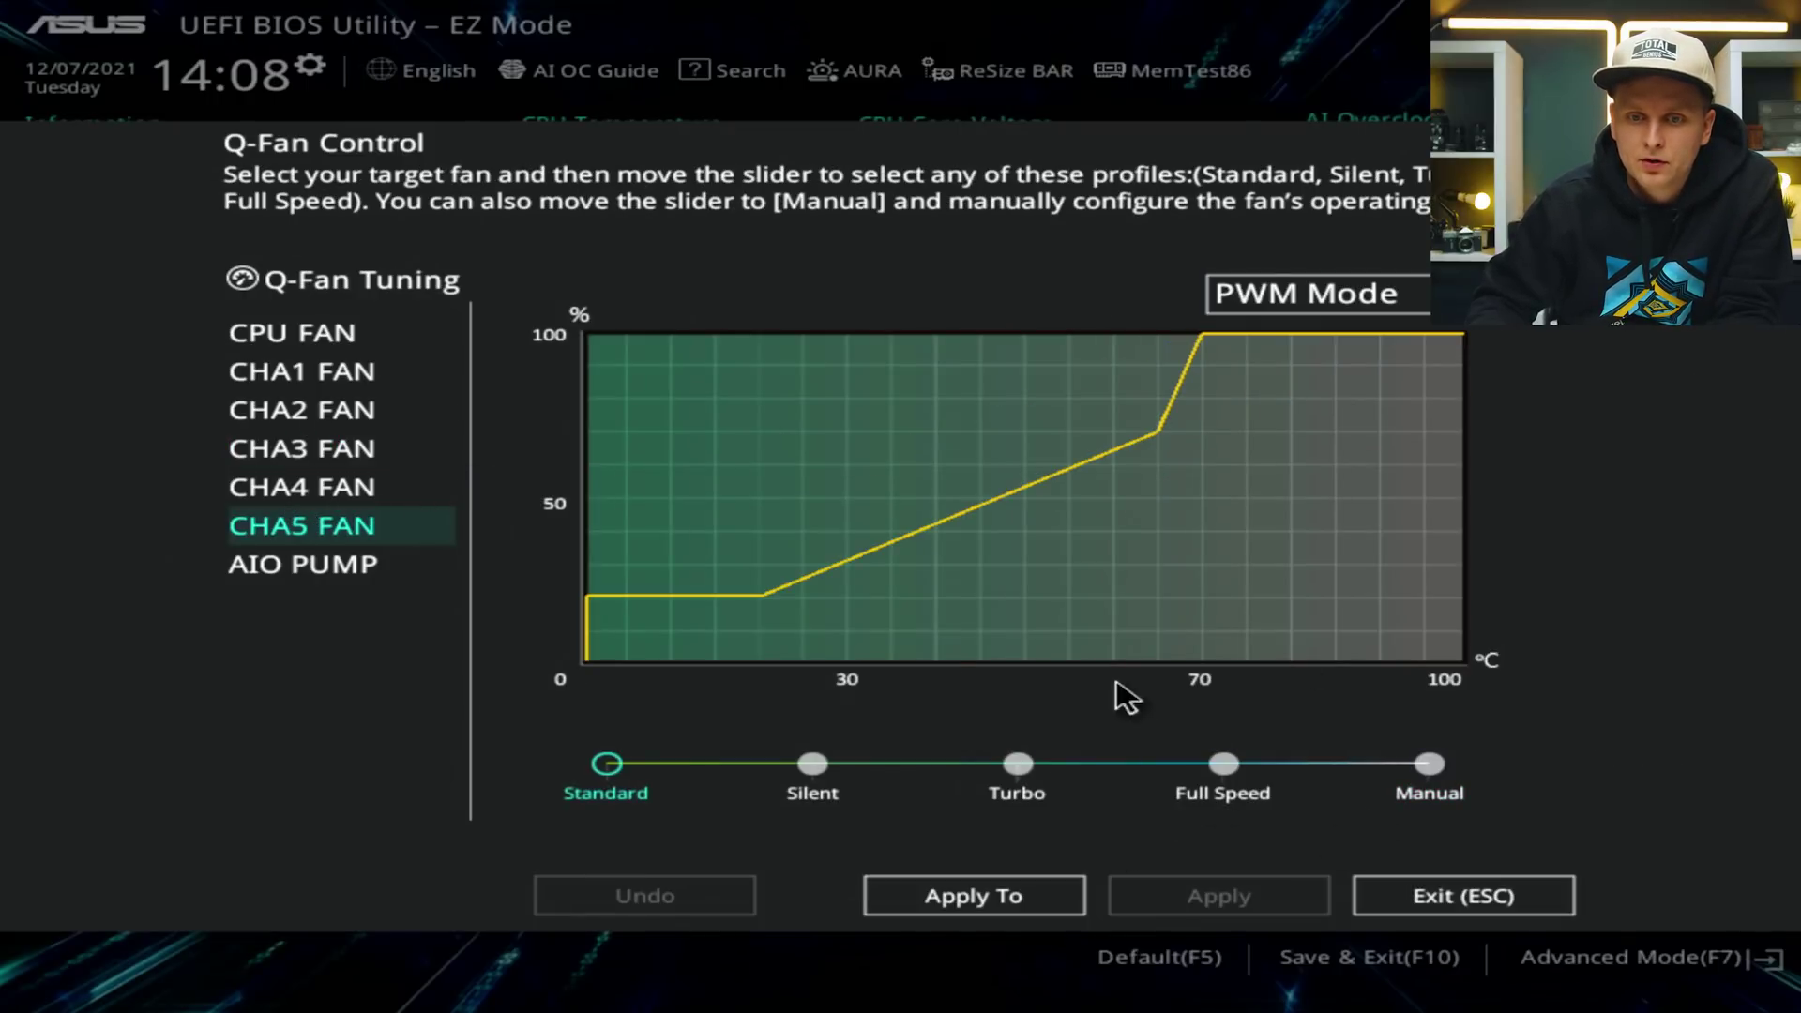
pyautogui.click(1454, 764)
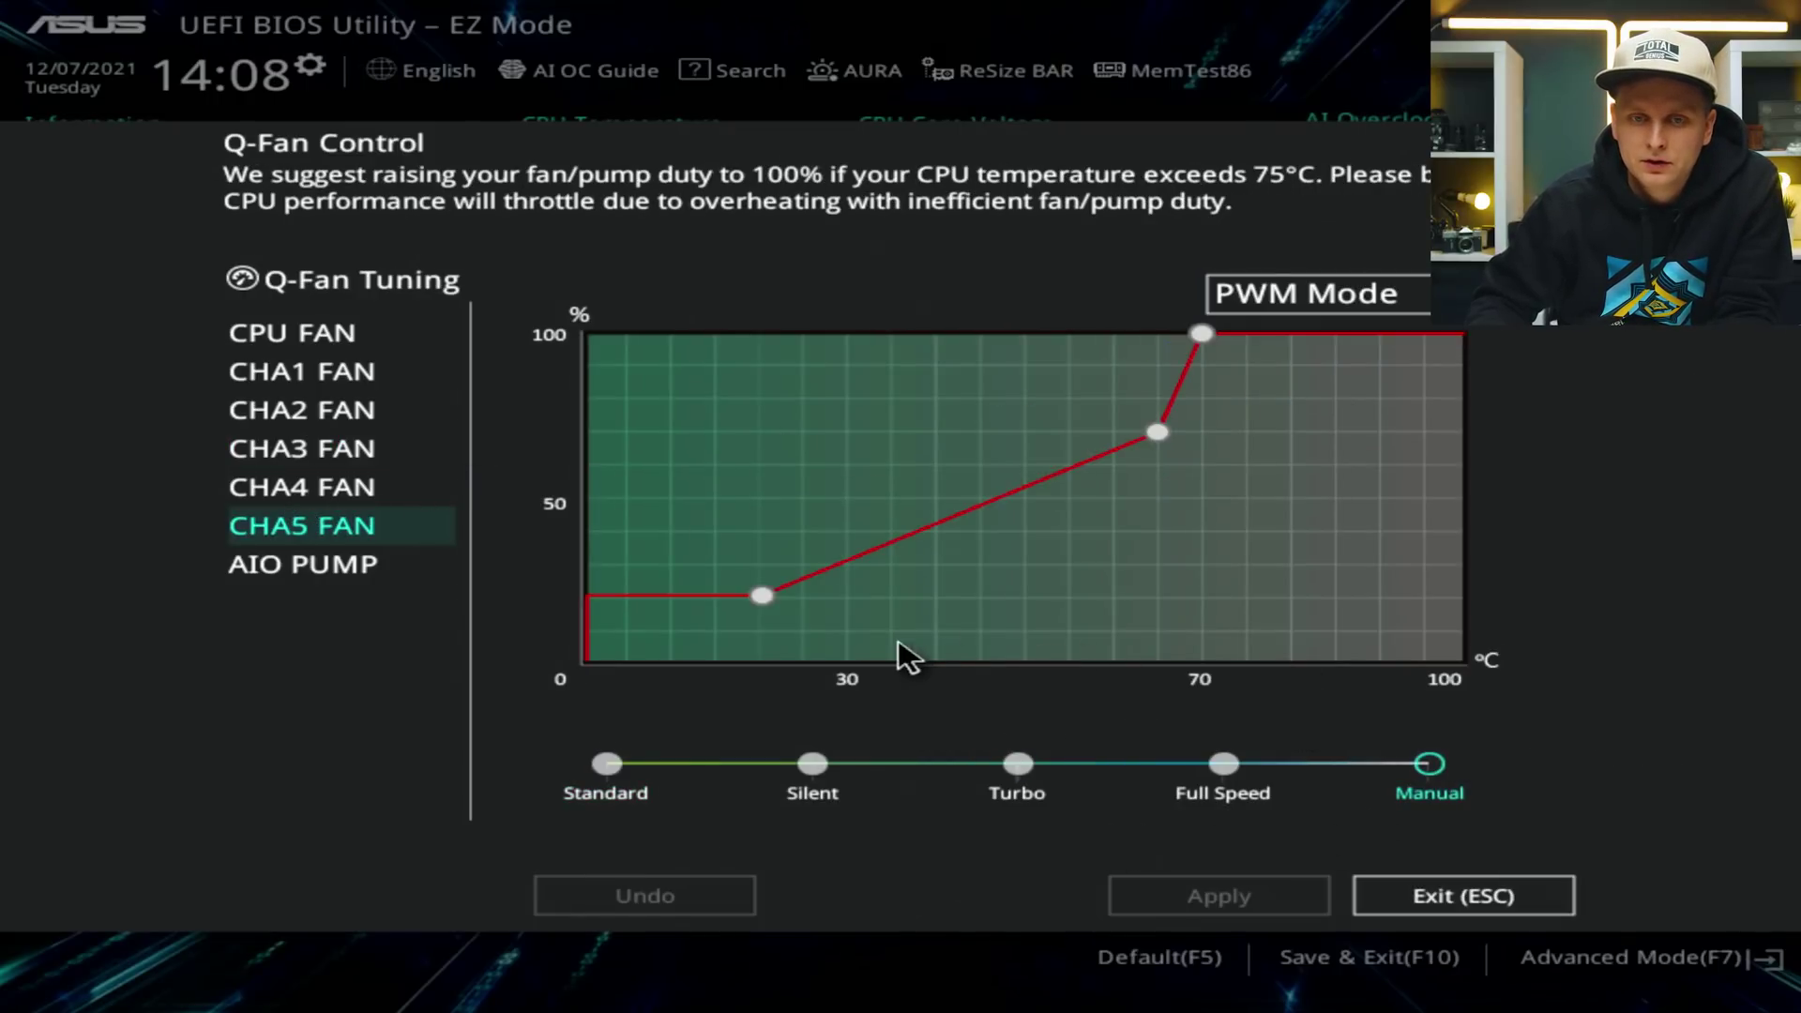
# Shape CHA5's curve to about 41% until 56°C, rising gently to ~59% at 100°C, and apply.
pyautogui.moveTo(760, 594); pyautogui.dragTo(1085, 531)
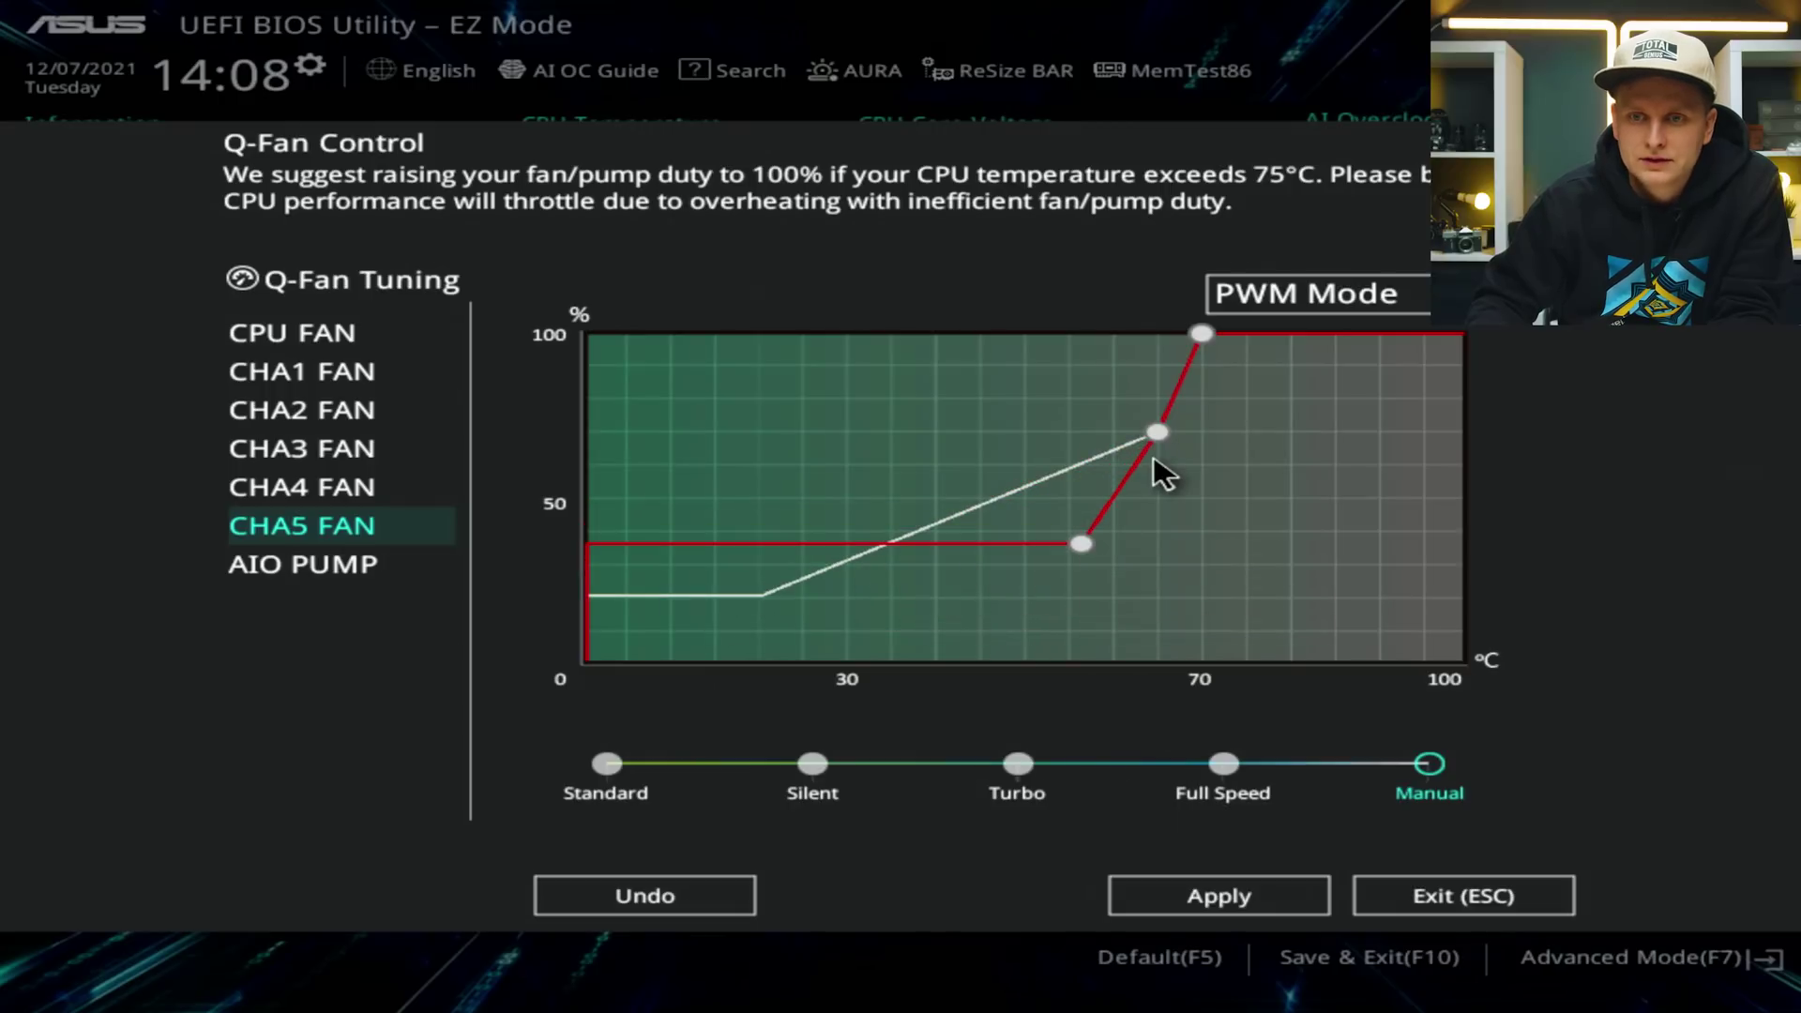
pyautogui.moveTo(1153, 430); pyautogui.dragTo(1229, 511)
pyautogui.moveTo(1201, 335); pyautogui.dragTo(1508, 483)
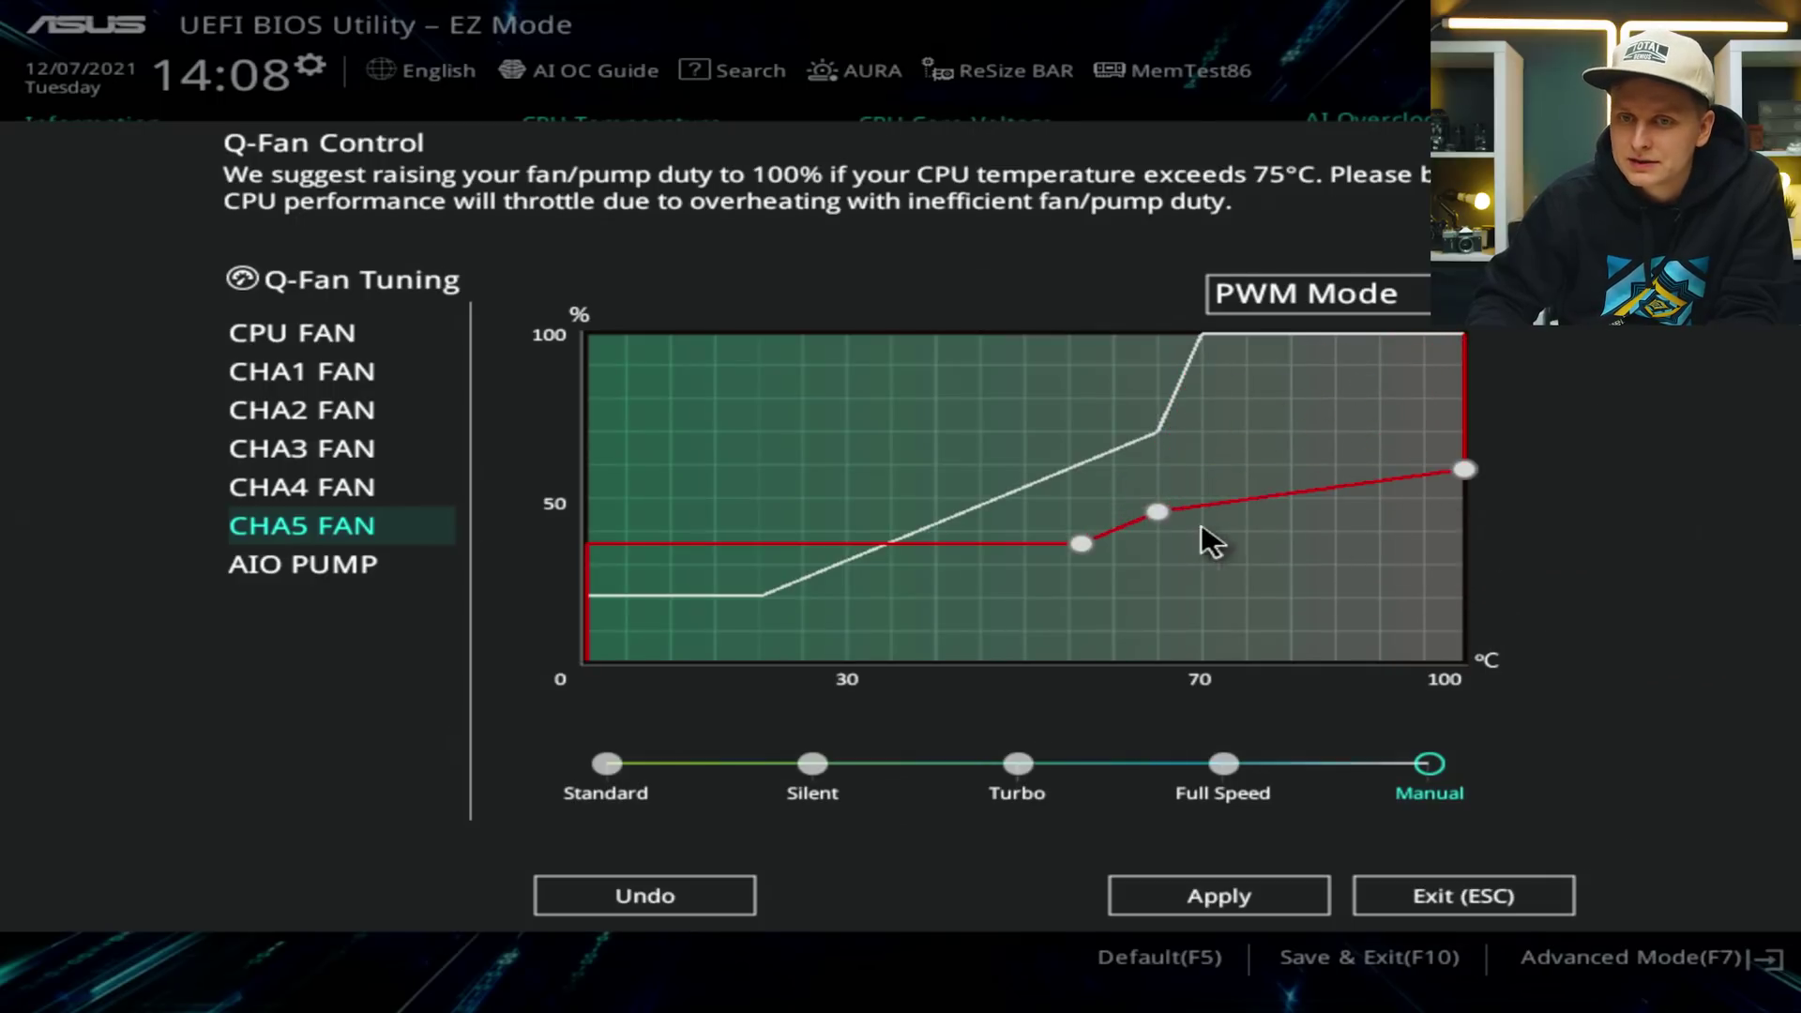
pyautogui.moveTo(1160, 521); pyautogui.dragTo(1303, 515)
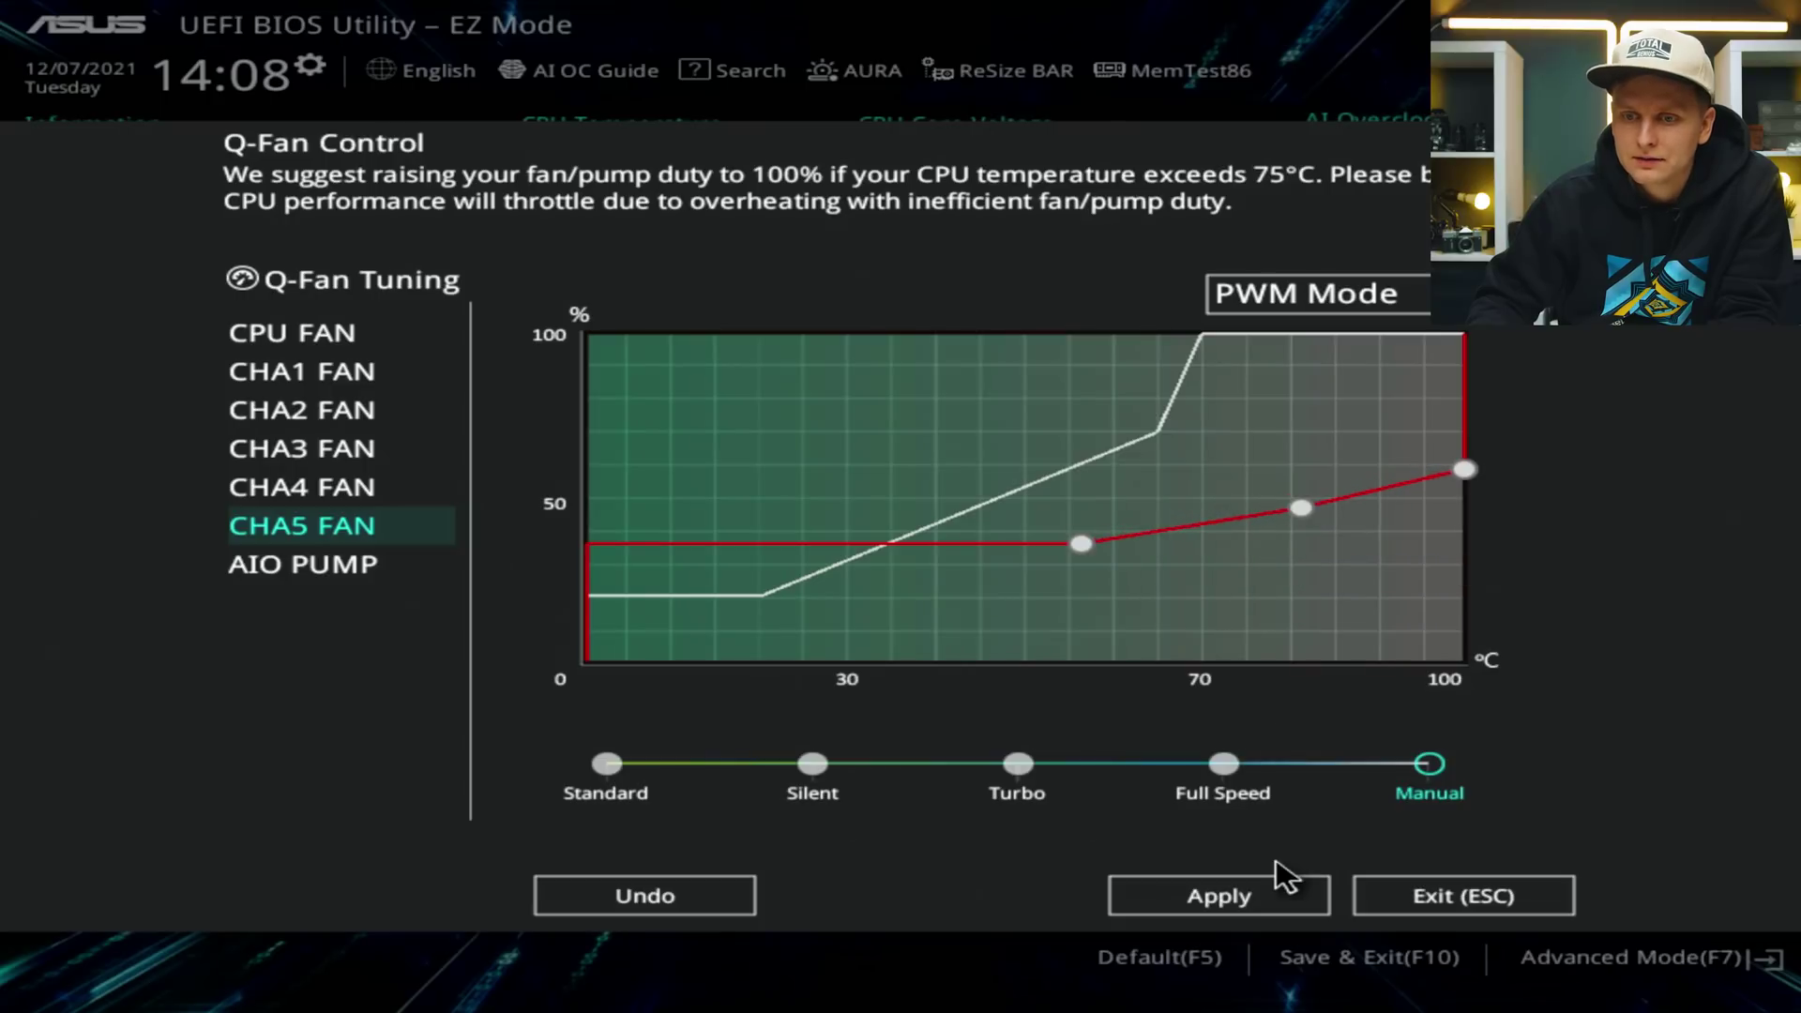
pyautogui.click(1219, 899)
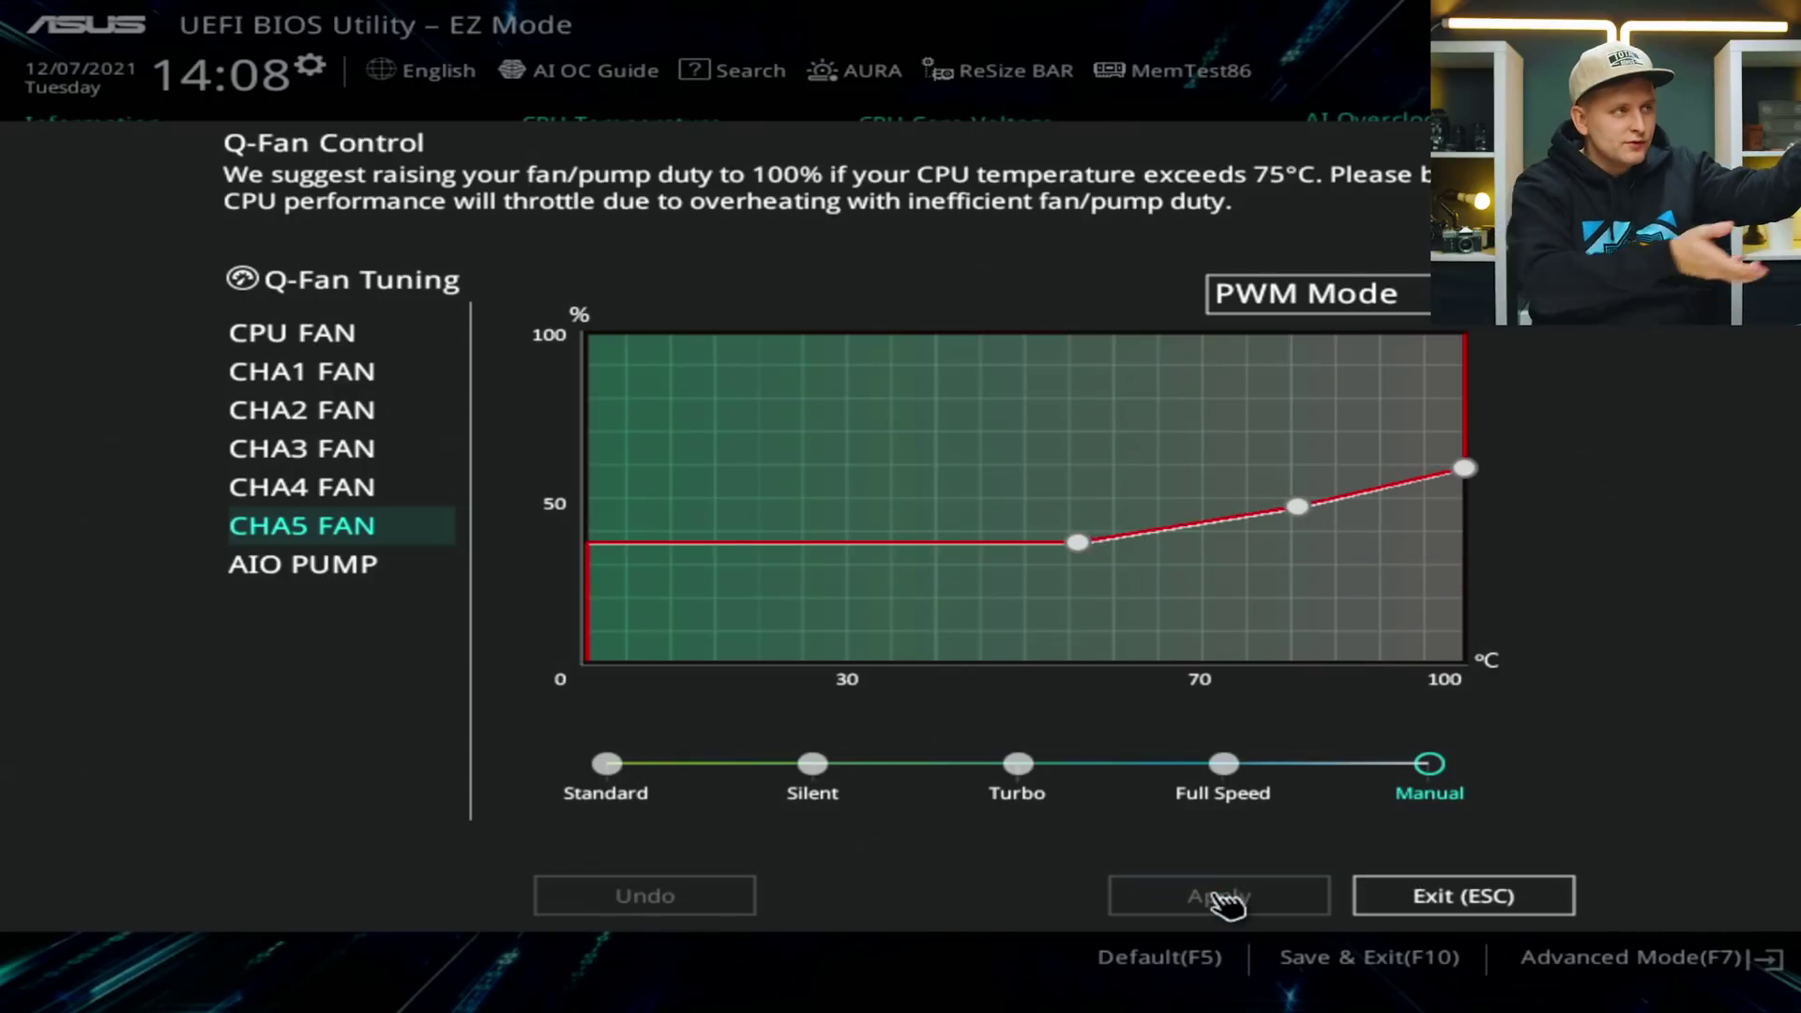
# Review the CPU FAN, chassis fan, and CHA4 FAN curves.
pyautogui.click(345, 338)
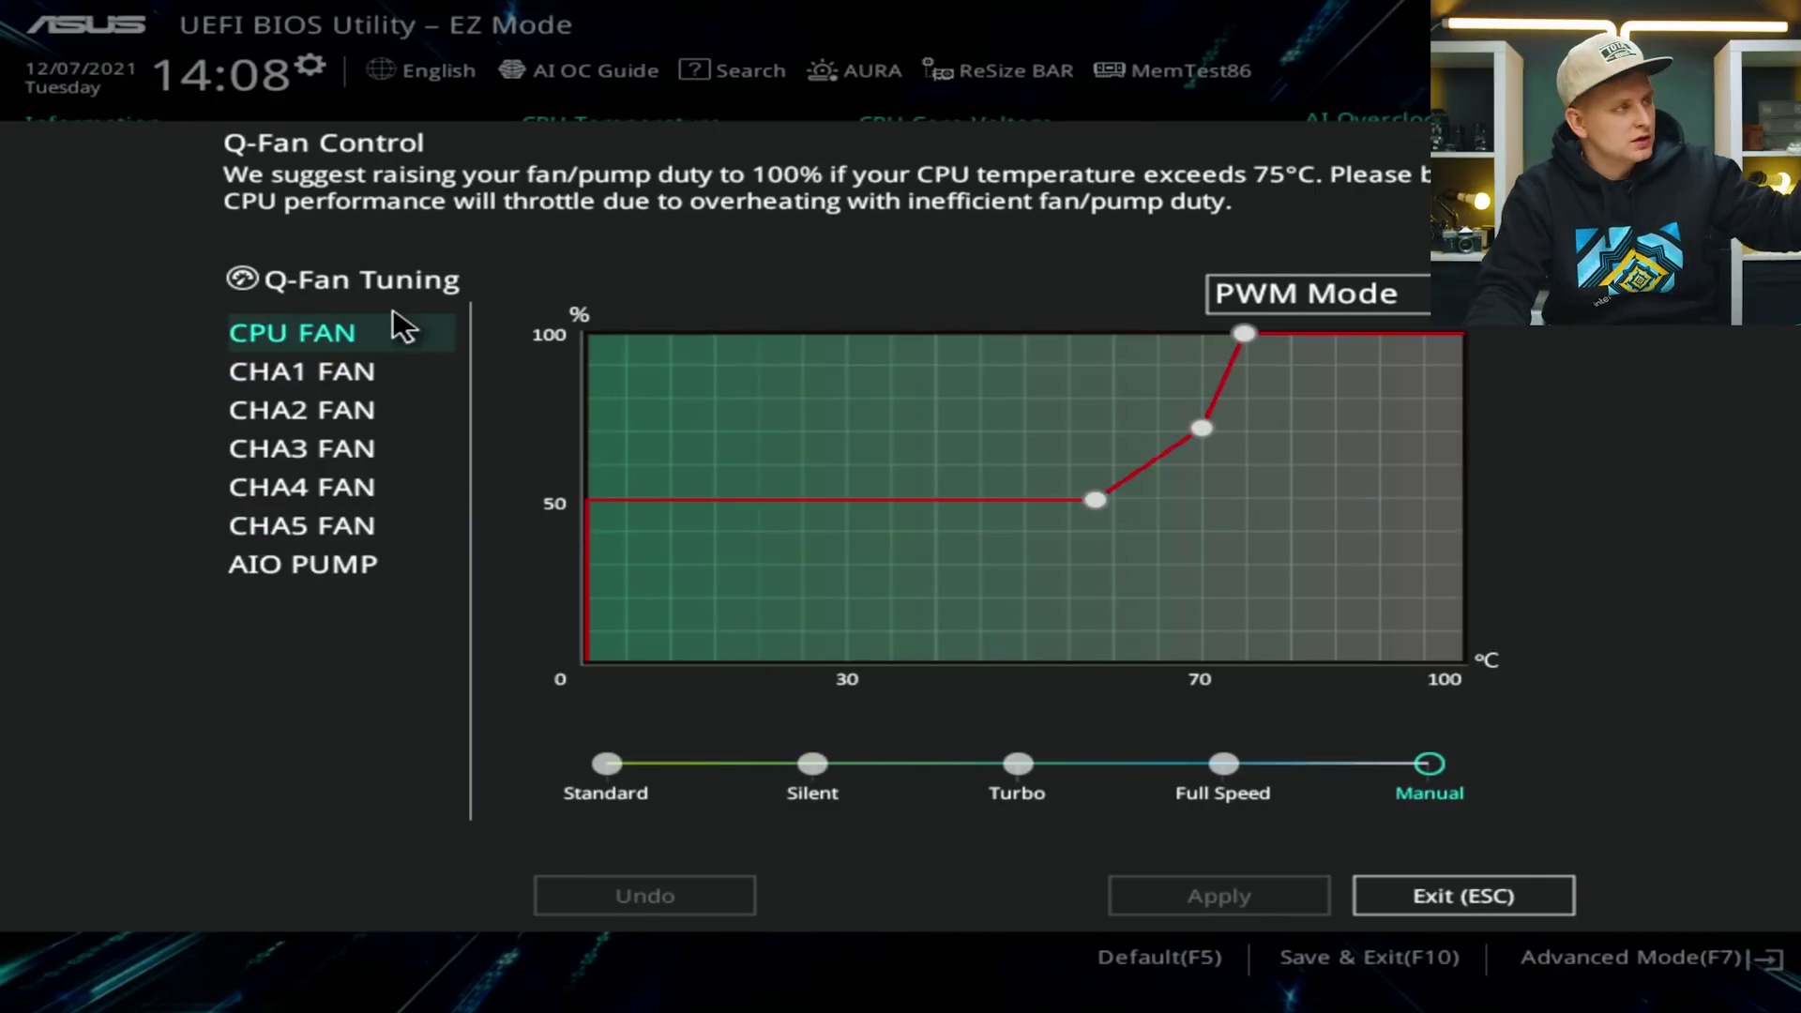
pyautogui.click(353, 375)
pyautogui.click(354, 447)
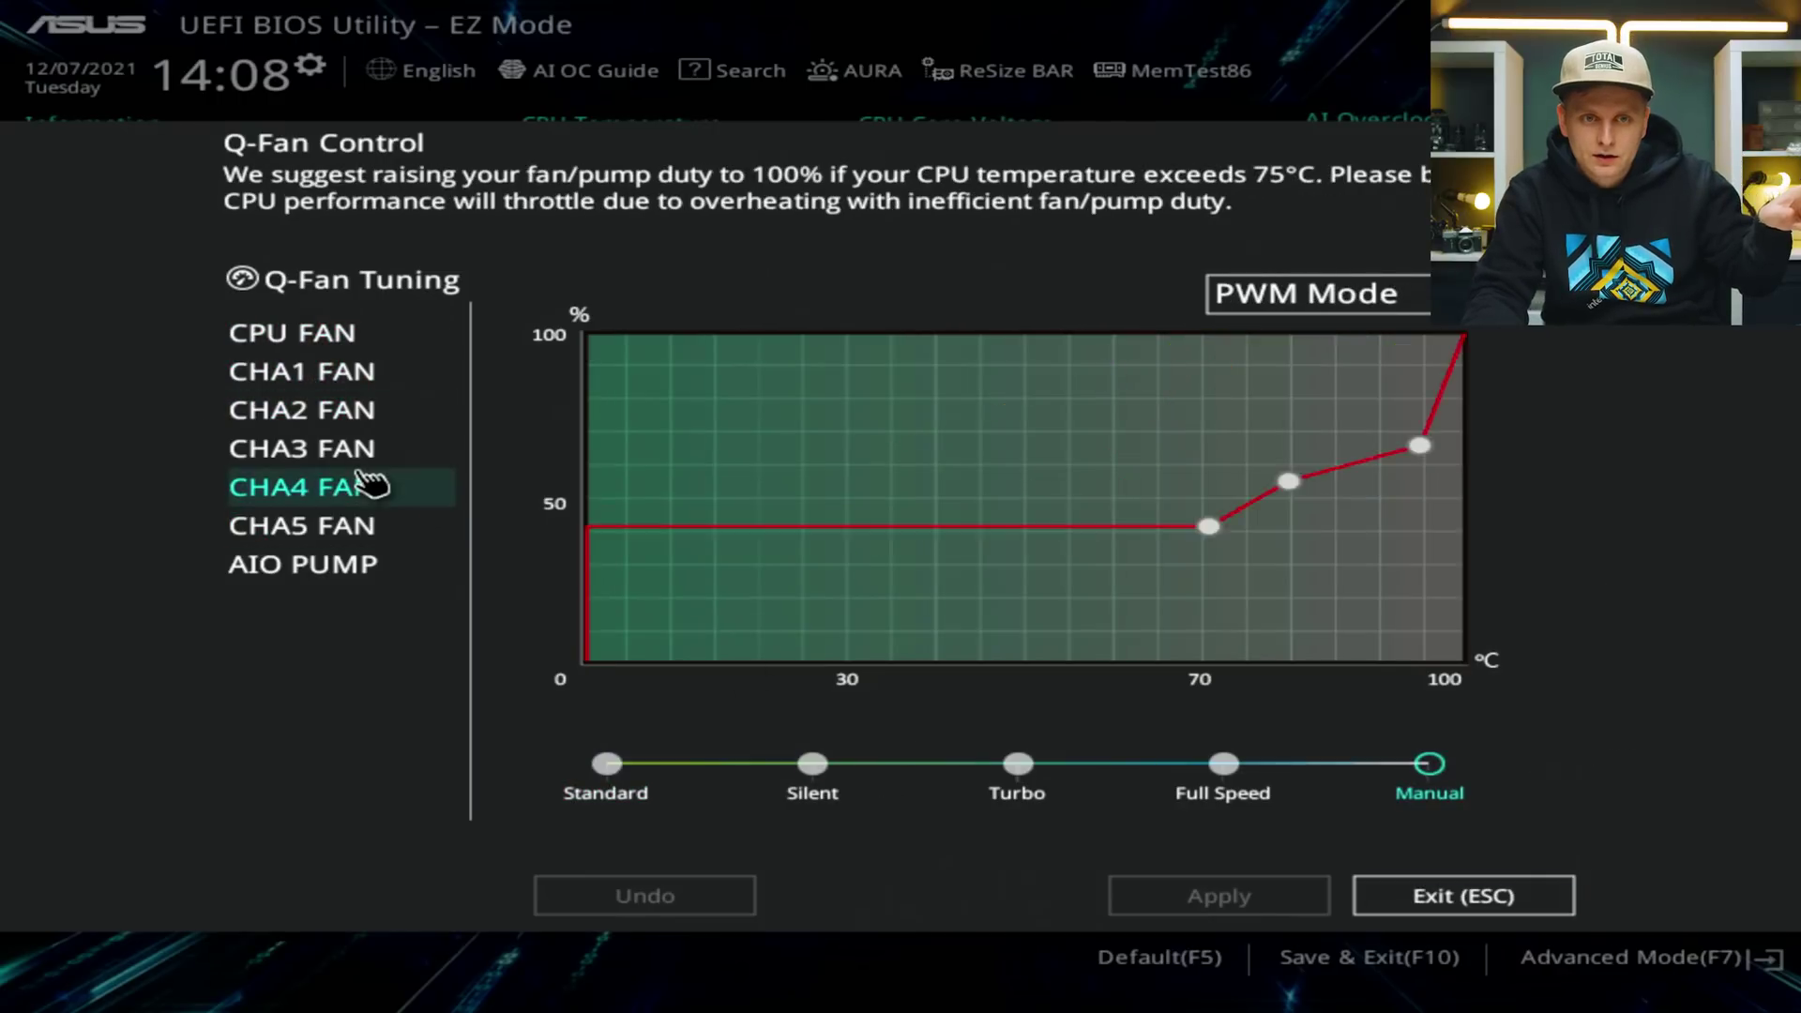
# Save all BIOS changes with Save & Exit and restart the PC.
pyautogui.click(1443, 897)
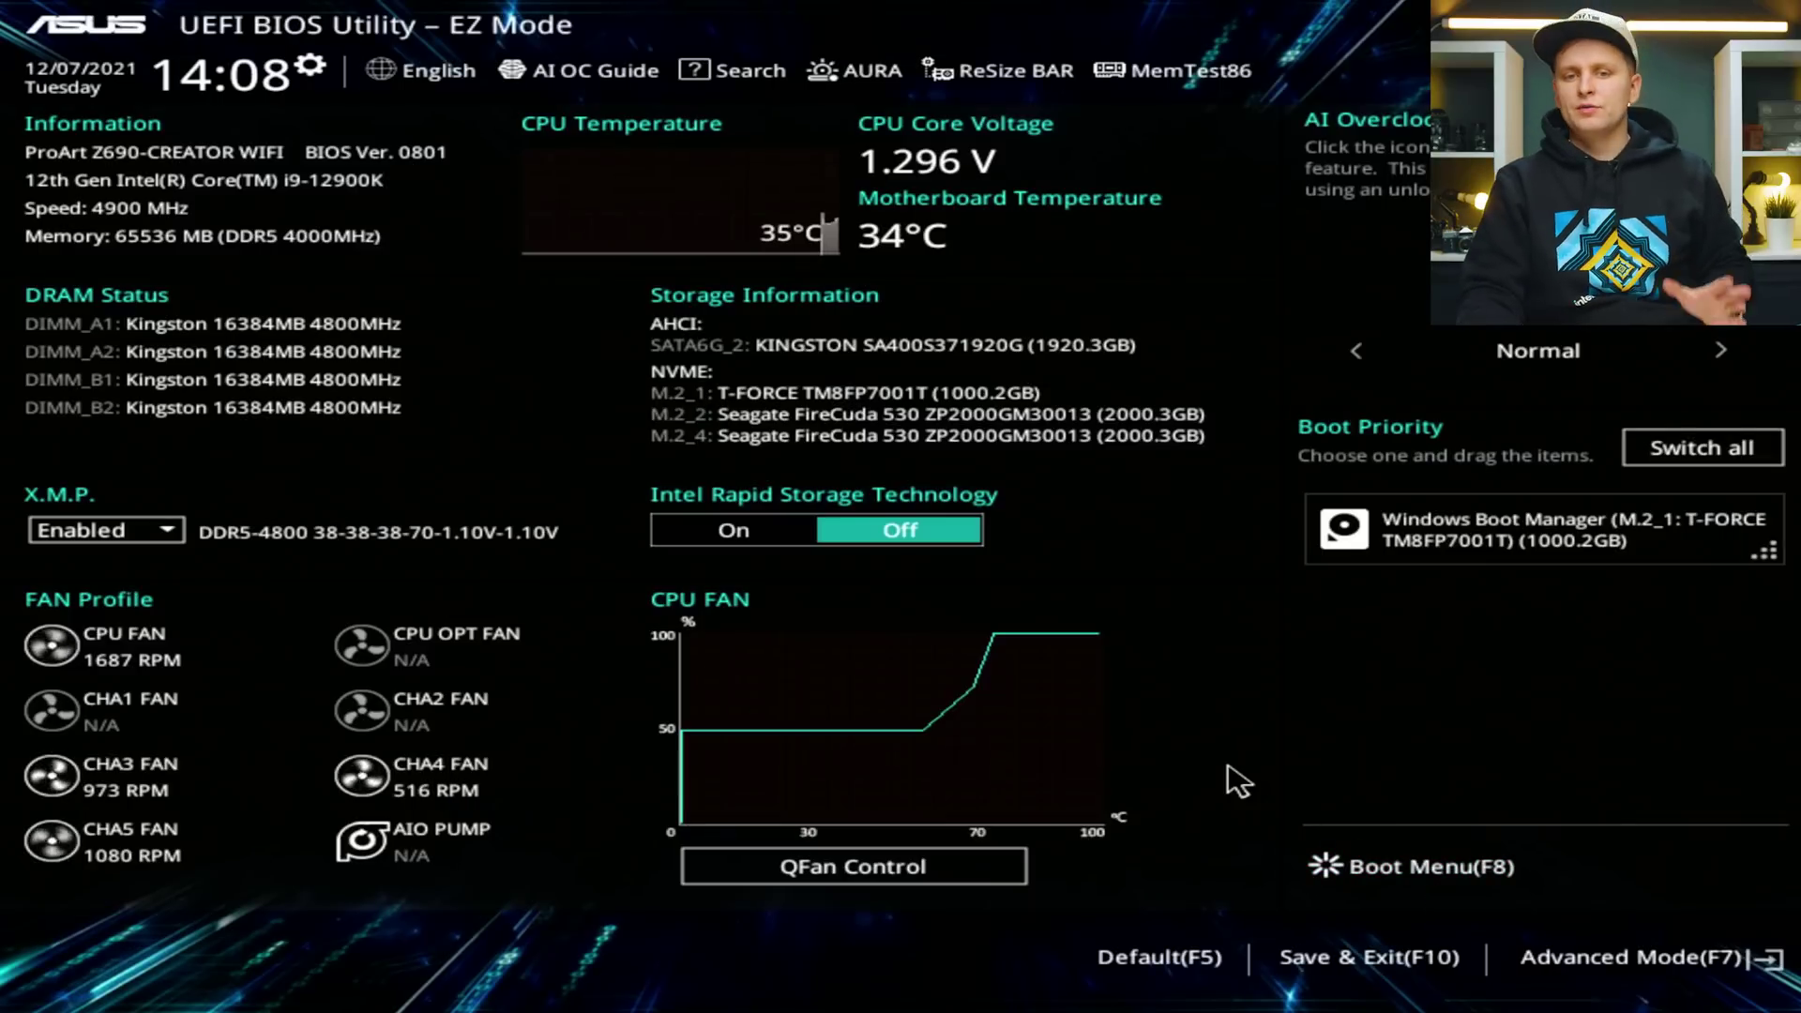
pyautogui.click(1397, 959)
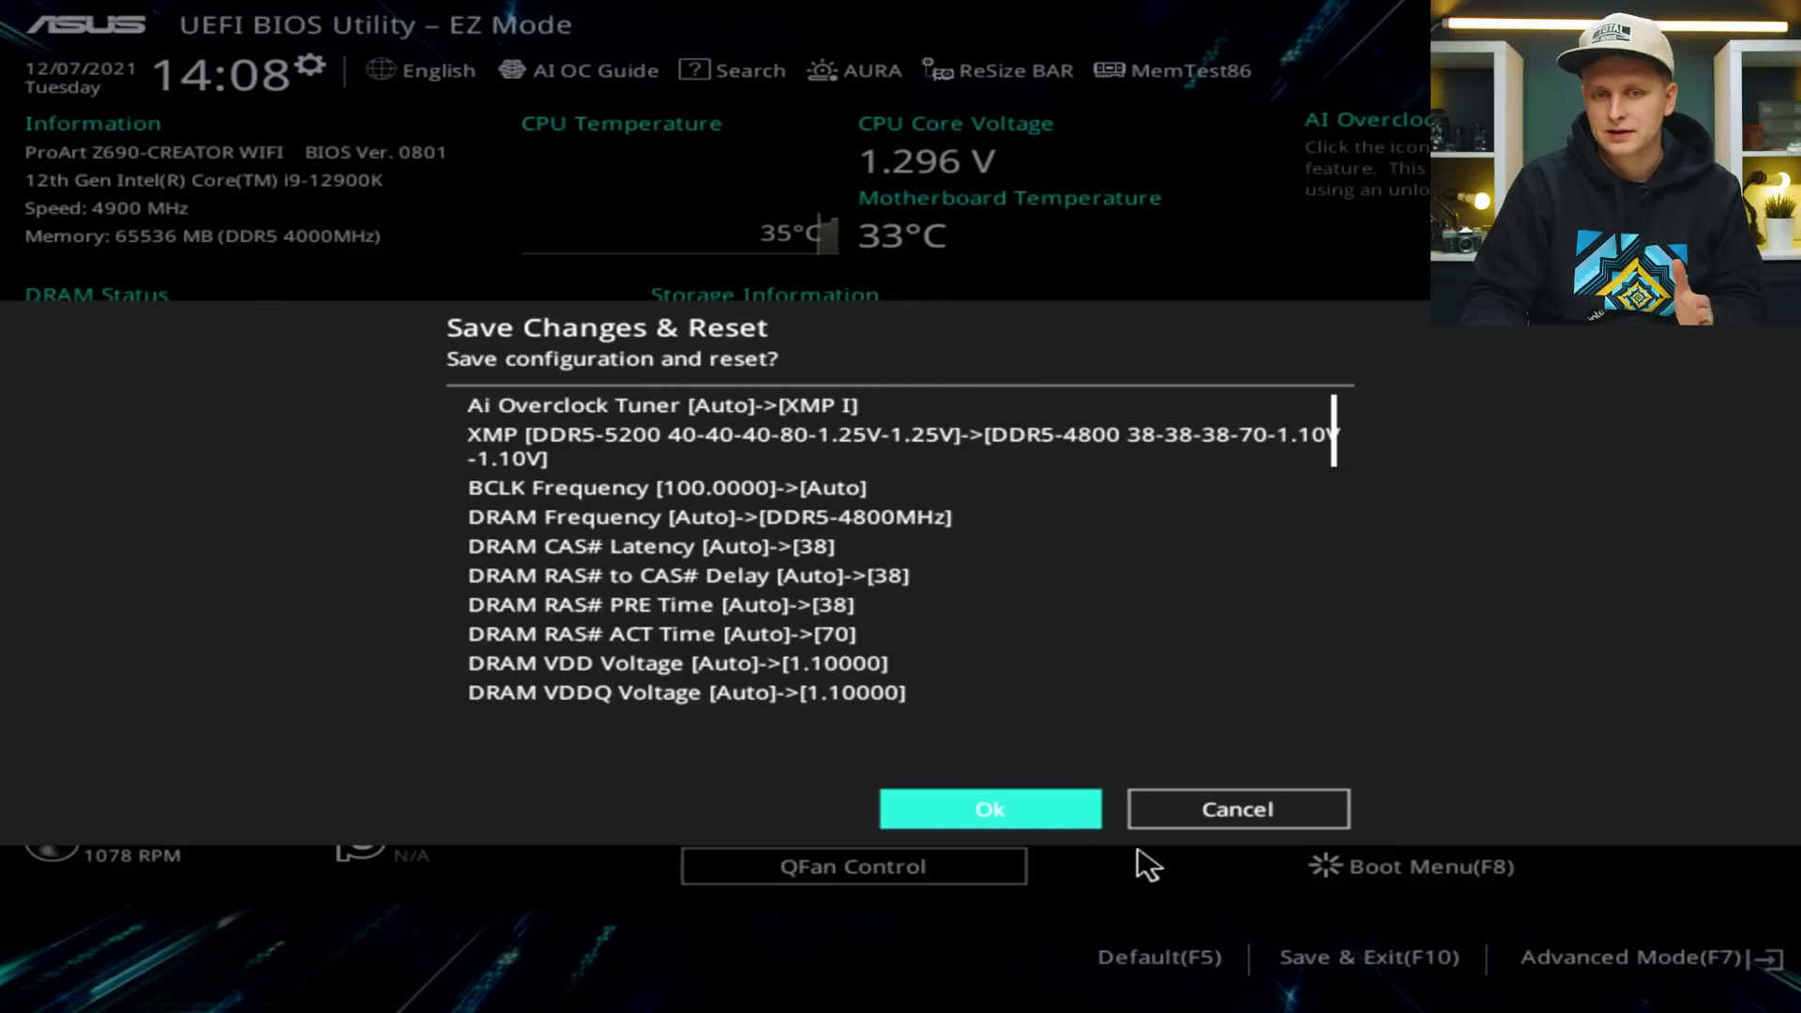
pyautogui.click(1044, 808)
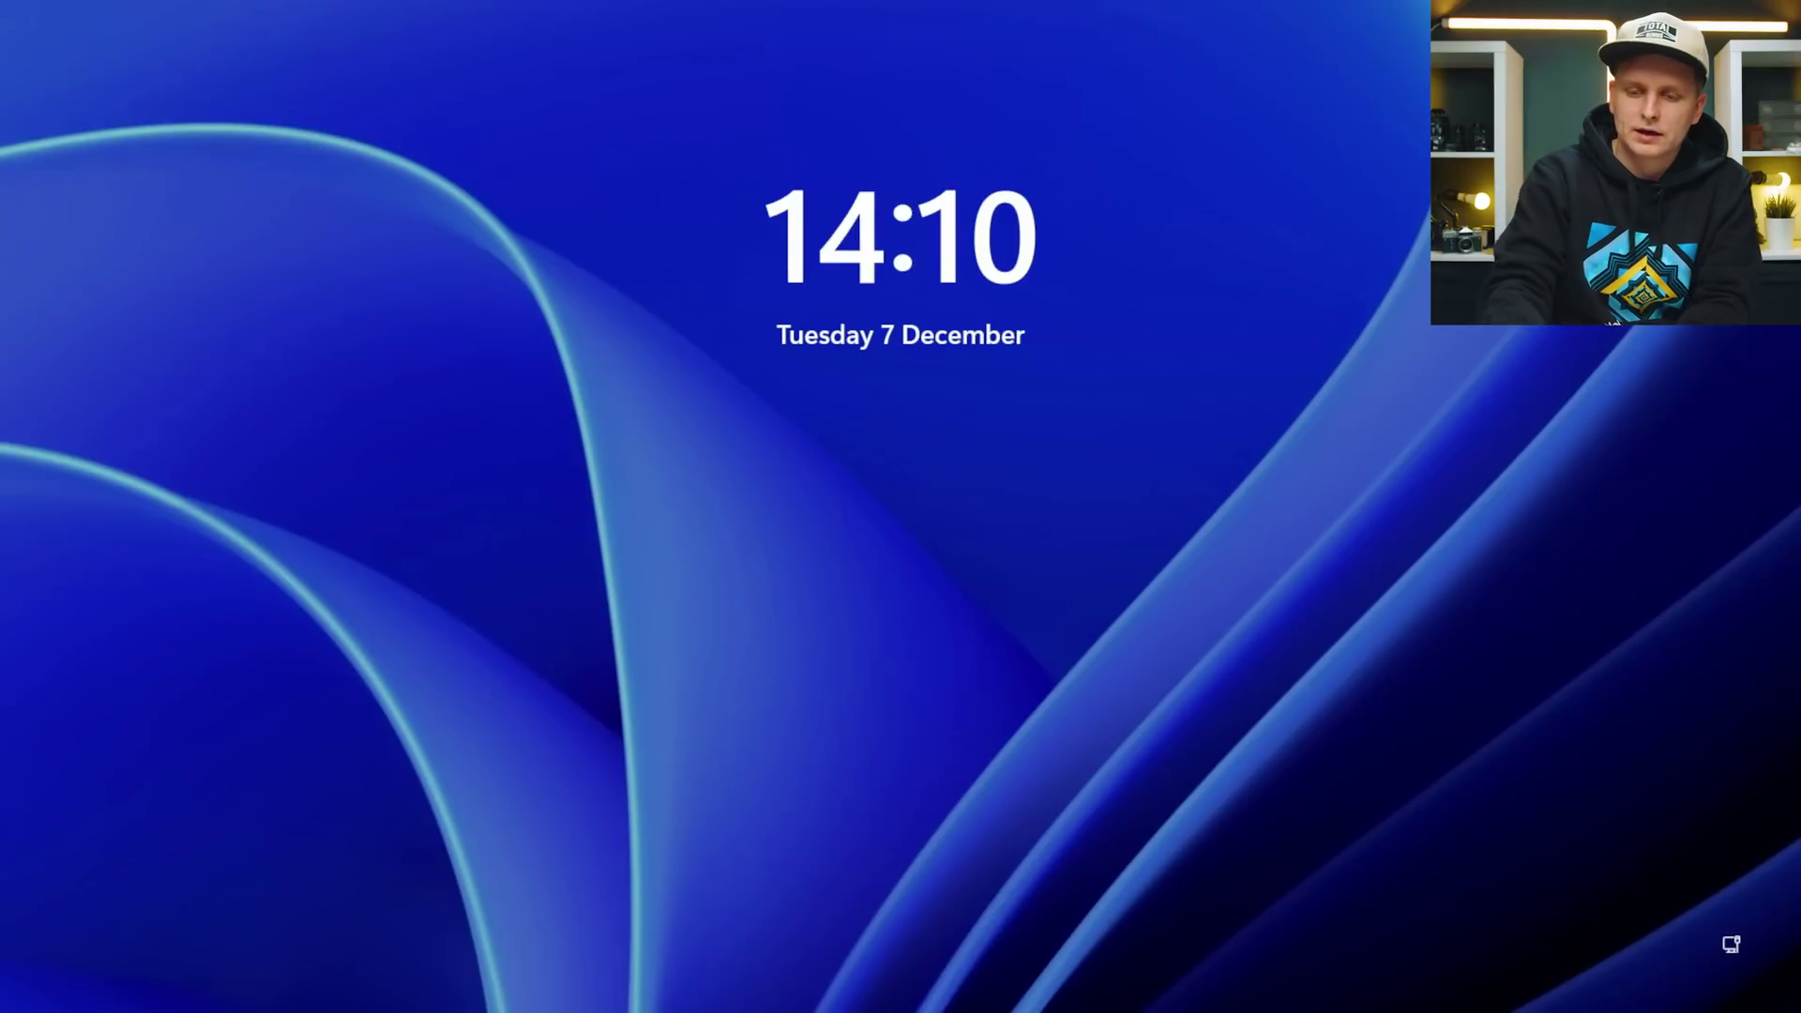
# Sign in to Windows and start downloading the available updates from Check for updates.
pyautogui.press('space')
pyautogui.press('Return')
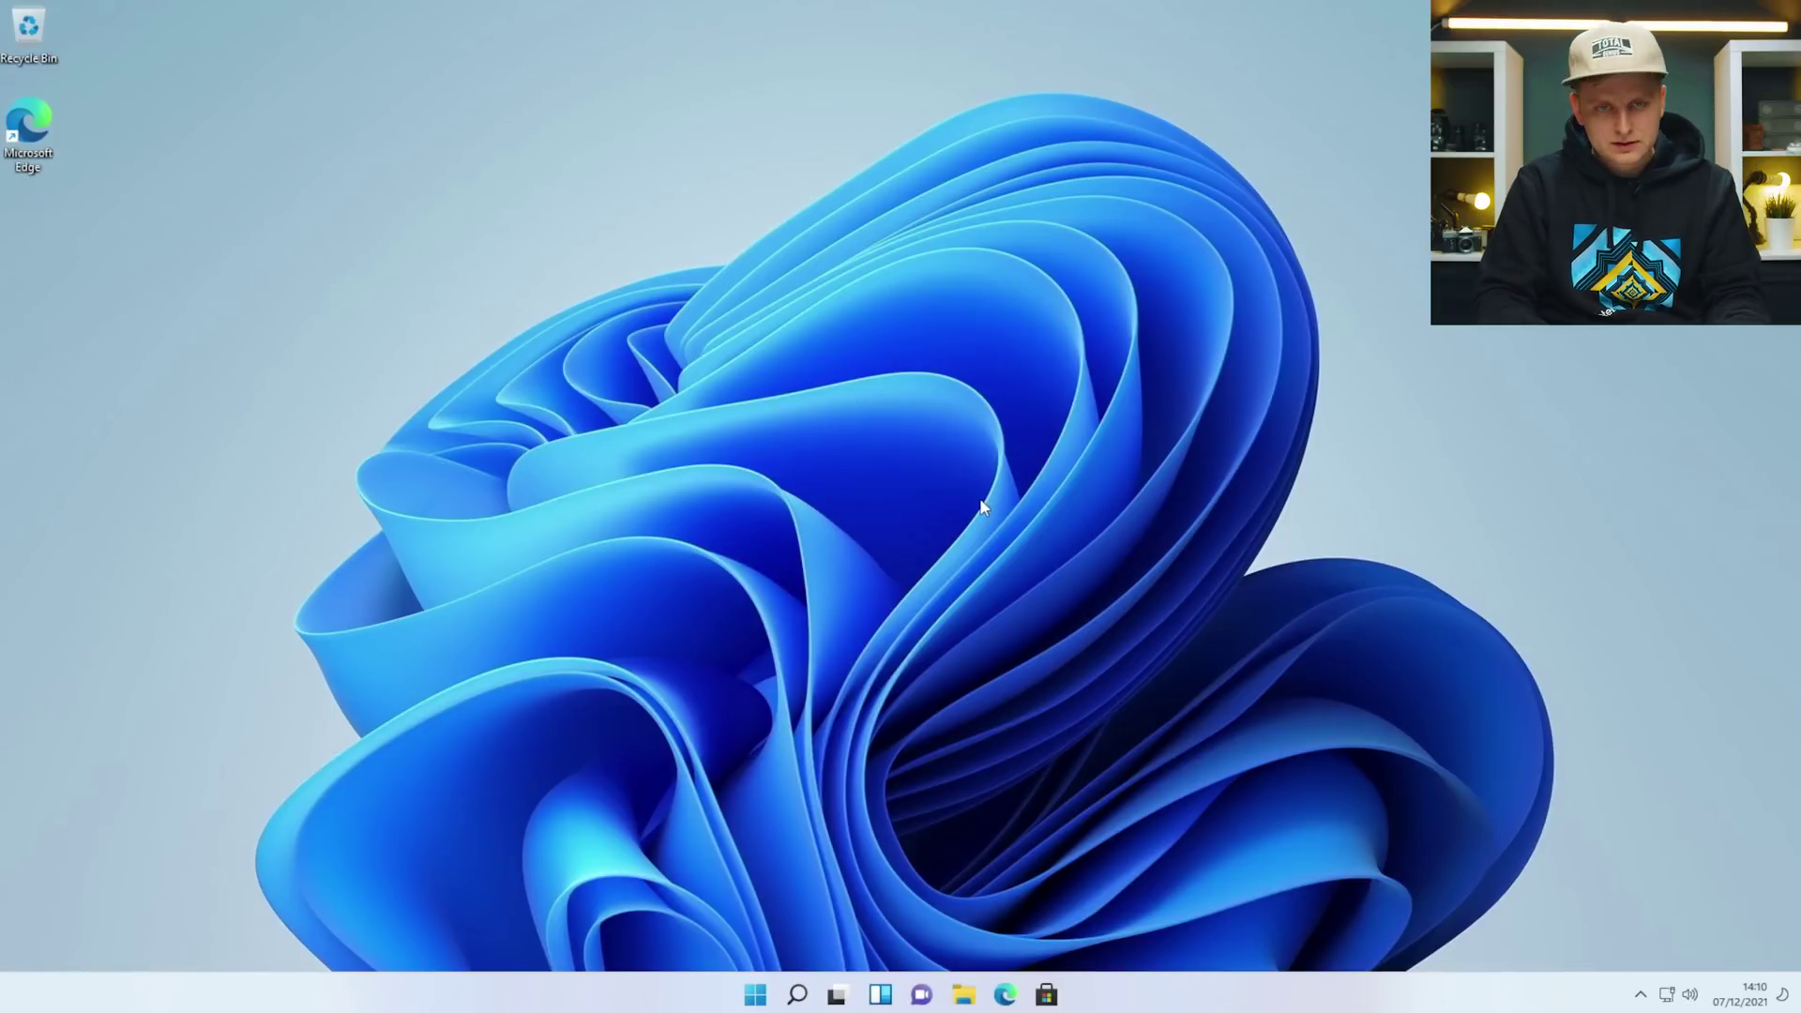
pyautogui.press('super')
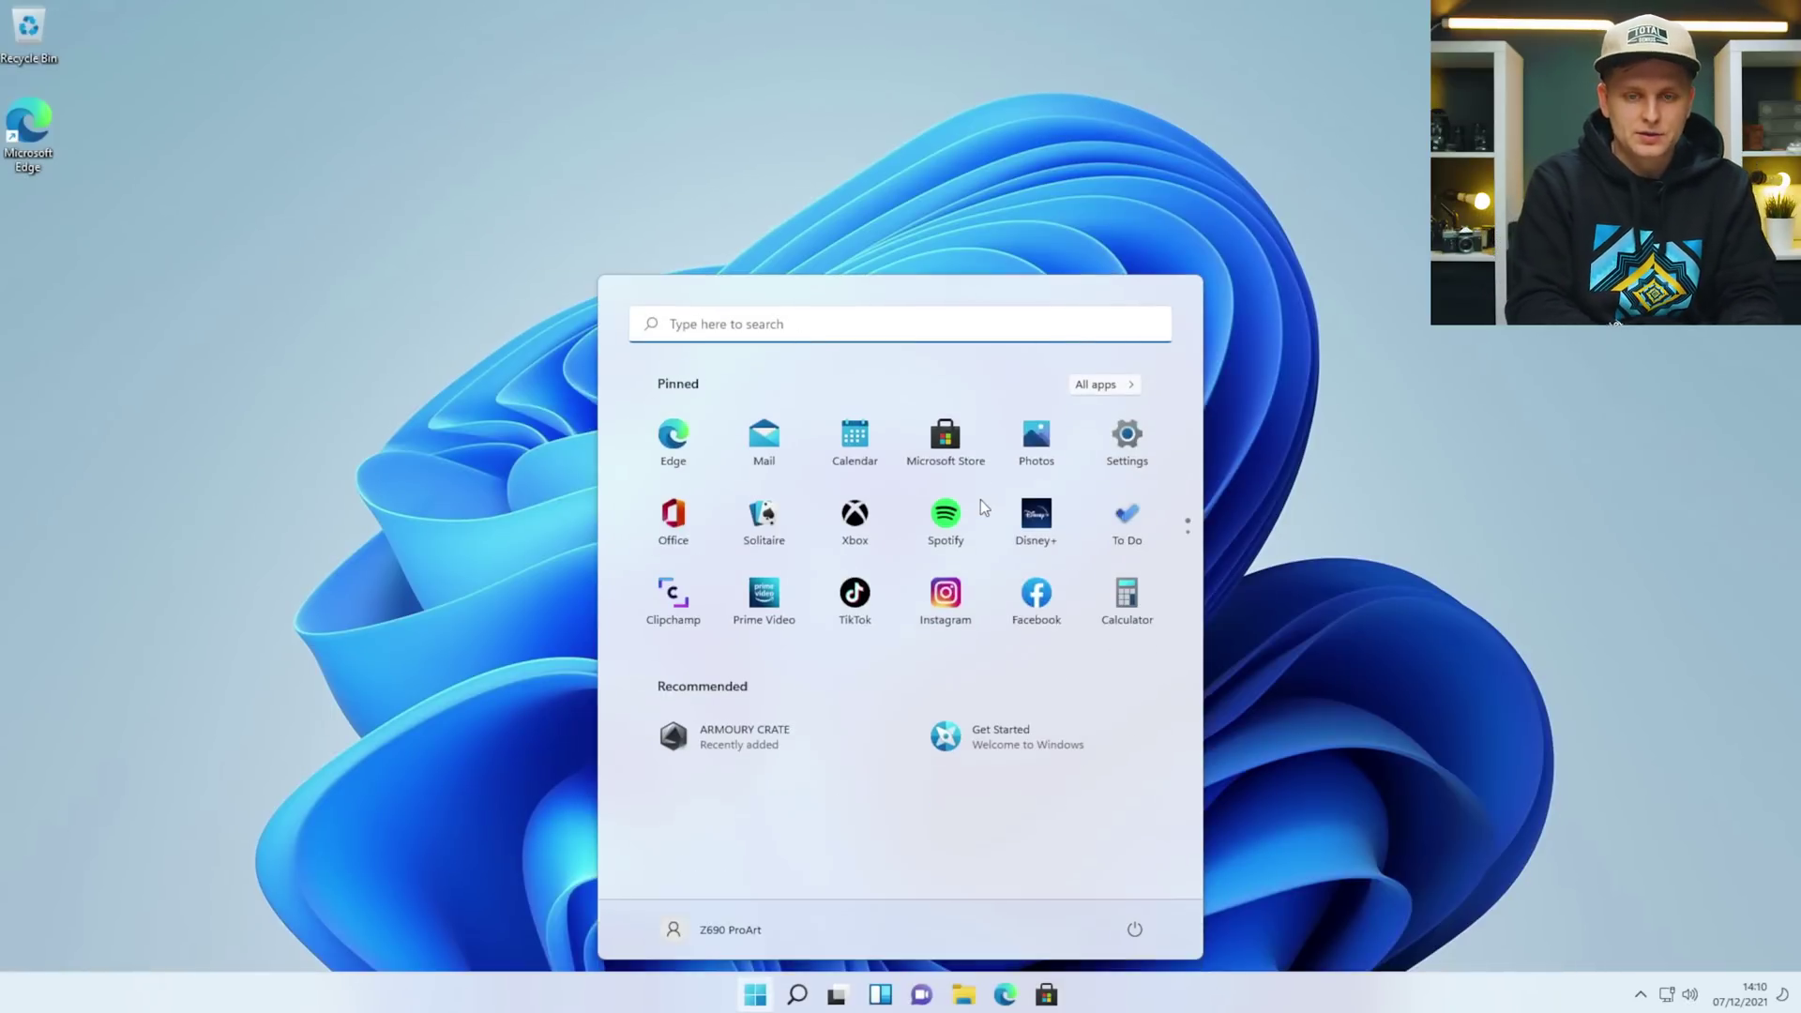
pyautogui.write('up')
pyautogui.press('Return')
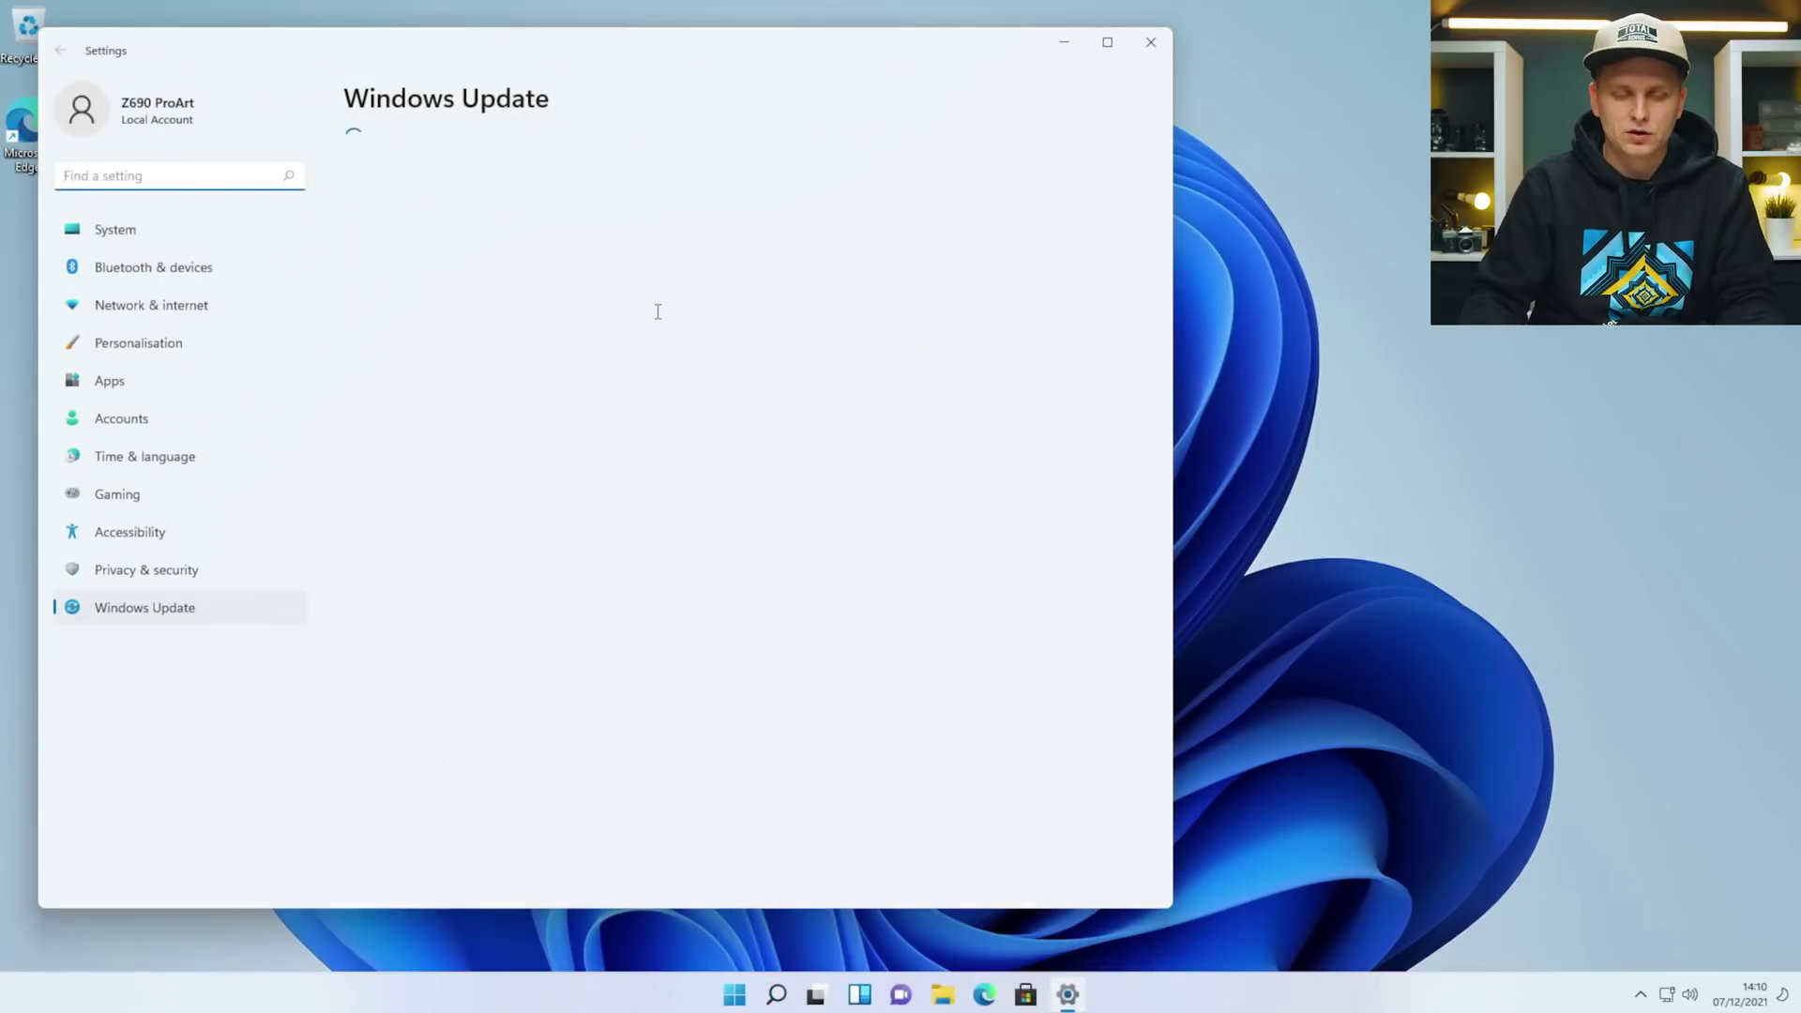
pyautogui.click(1052, 188)
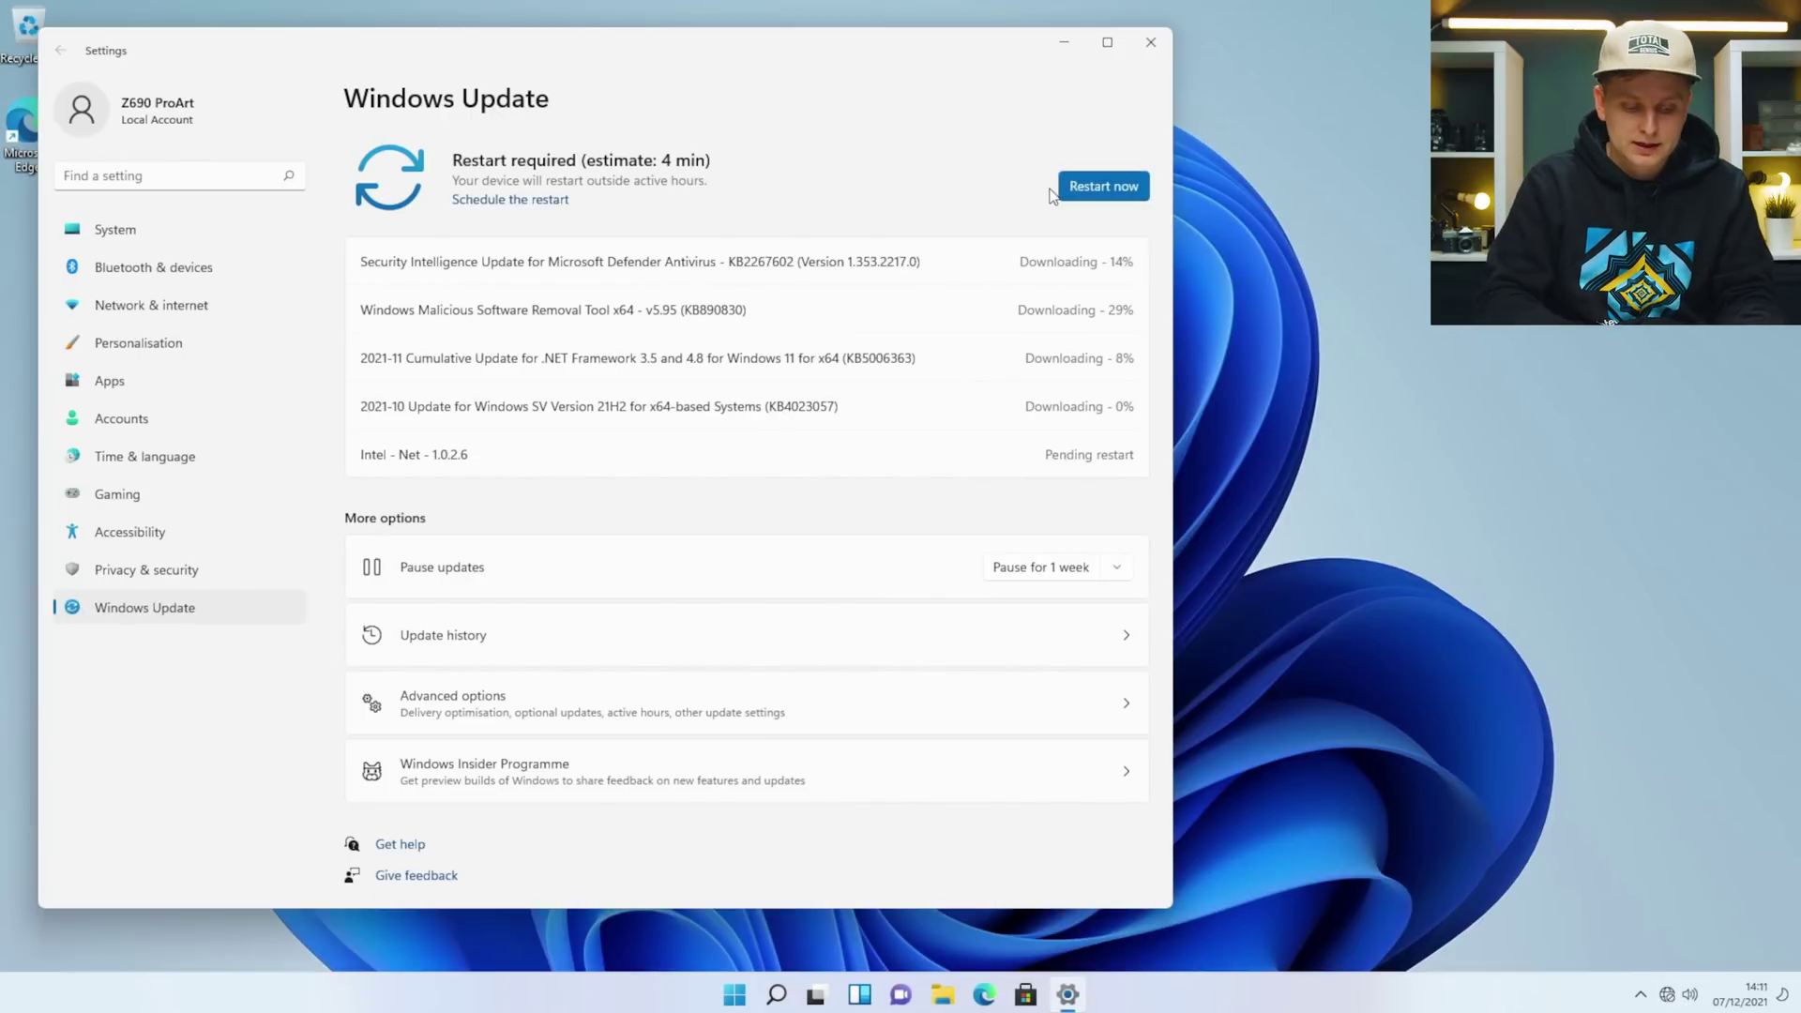
# Launch Armoury Crate from a Start menu search for 'ar'.
pyautogui.press('super')
pyautogui.write('ar')
pyautogui.press('Return')
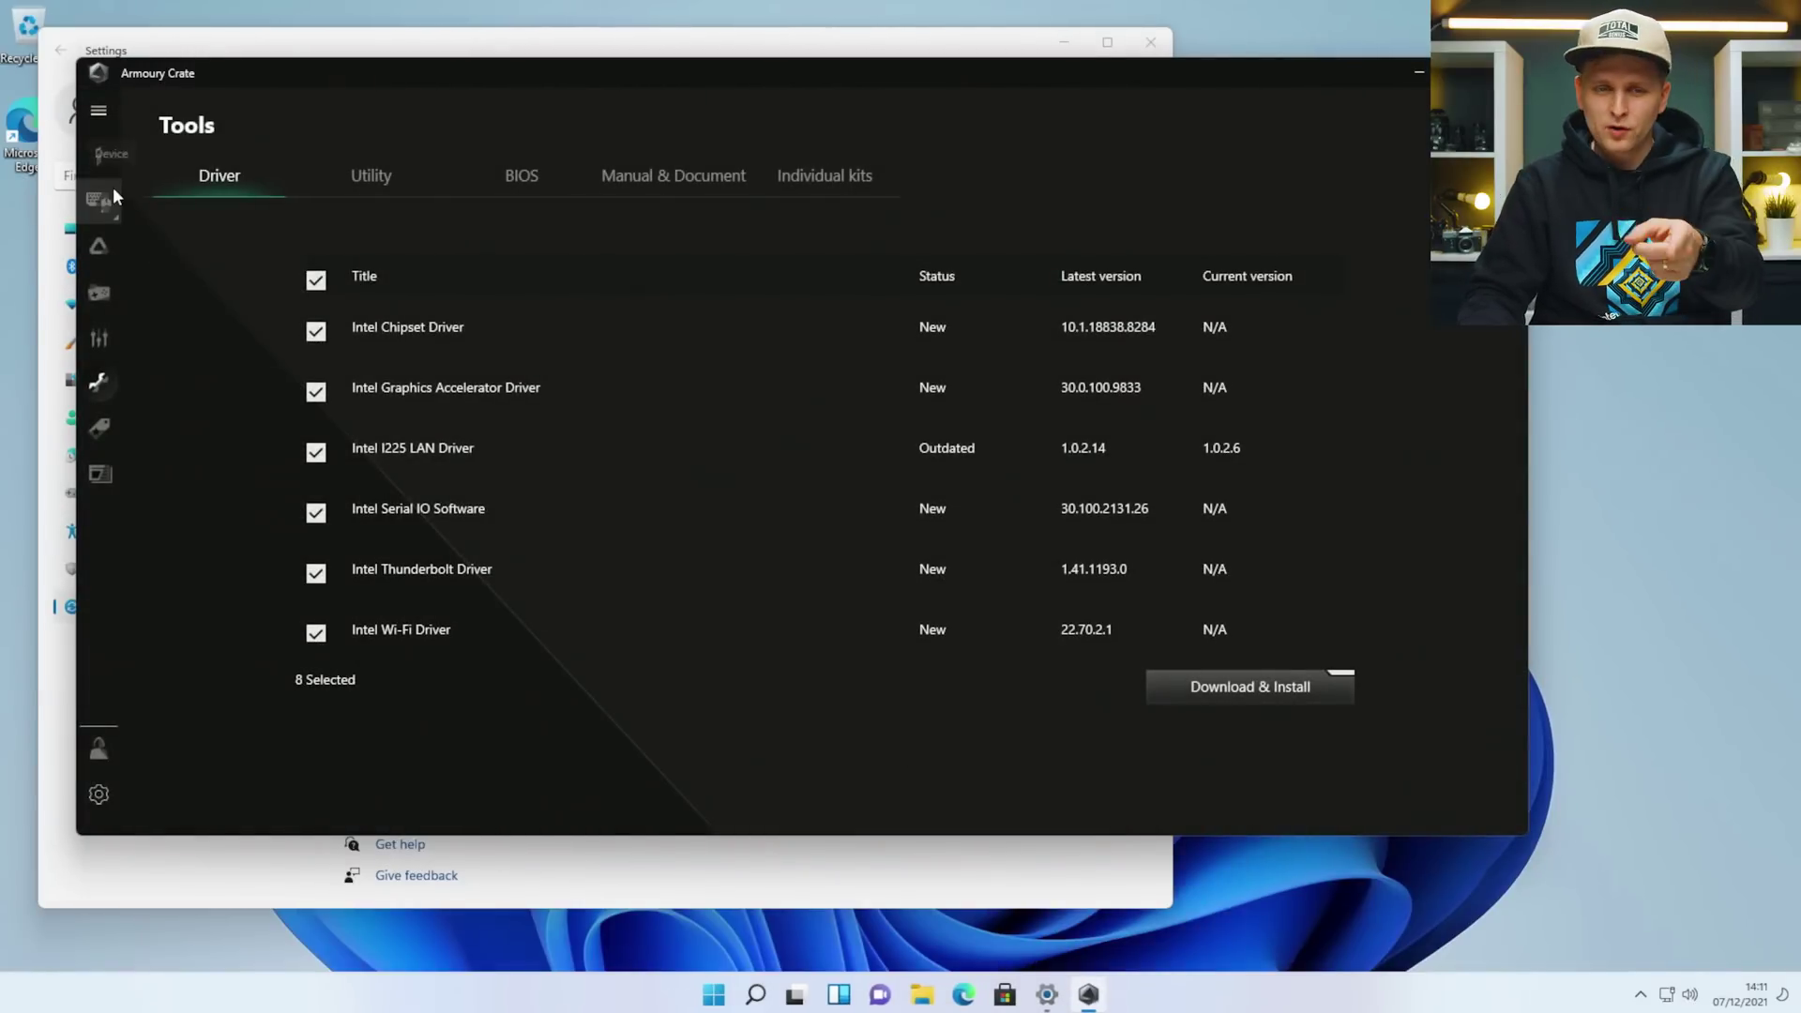
# Change the Aura Sync lighting from Rainbow to the Static effect in red.
pyautogui.scroll(-1, 424, 520)
pyautogui.scroll(1, 424, 519)
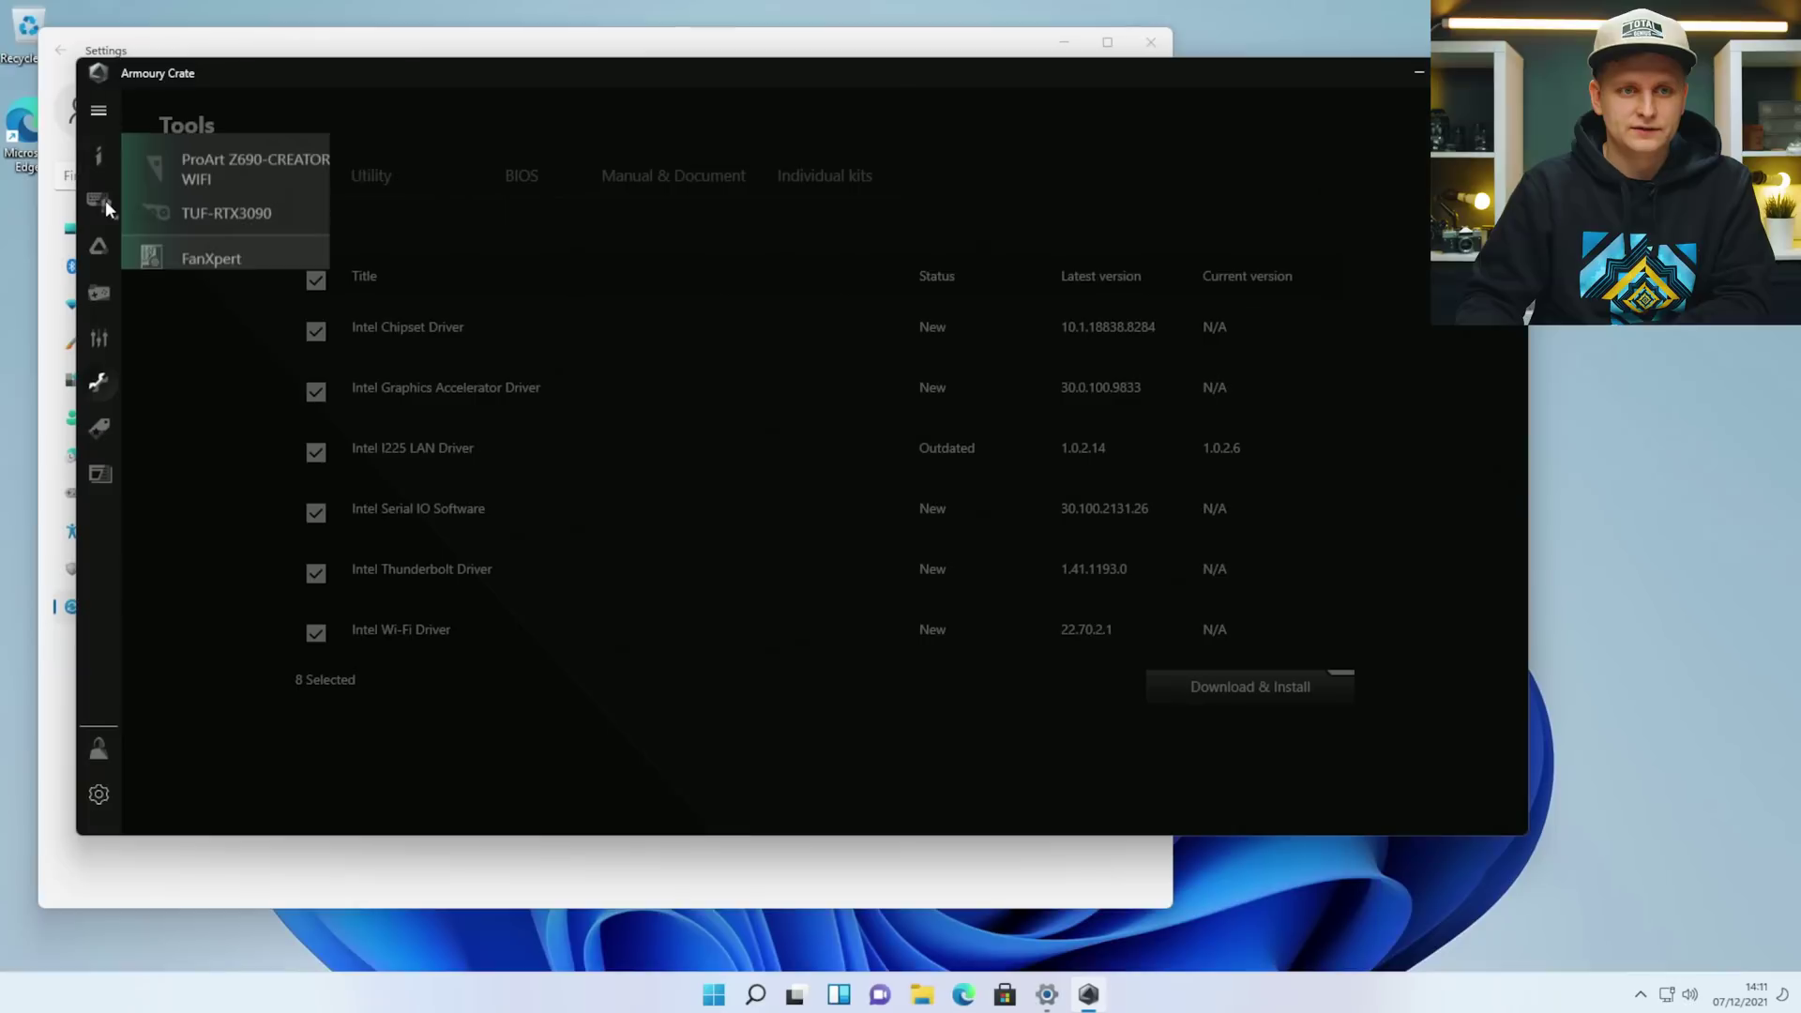
pyautogui.click(105, 240)
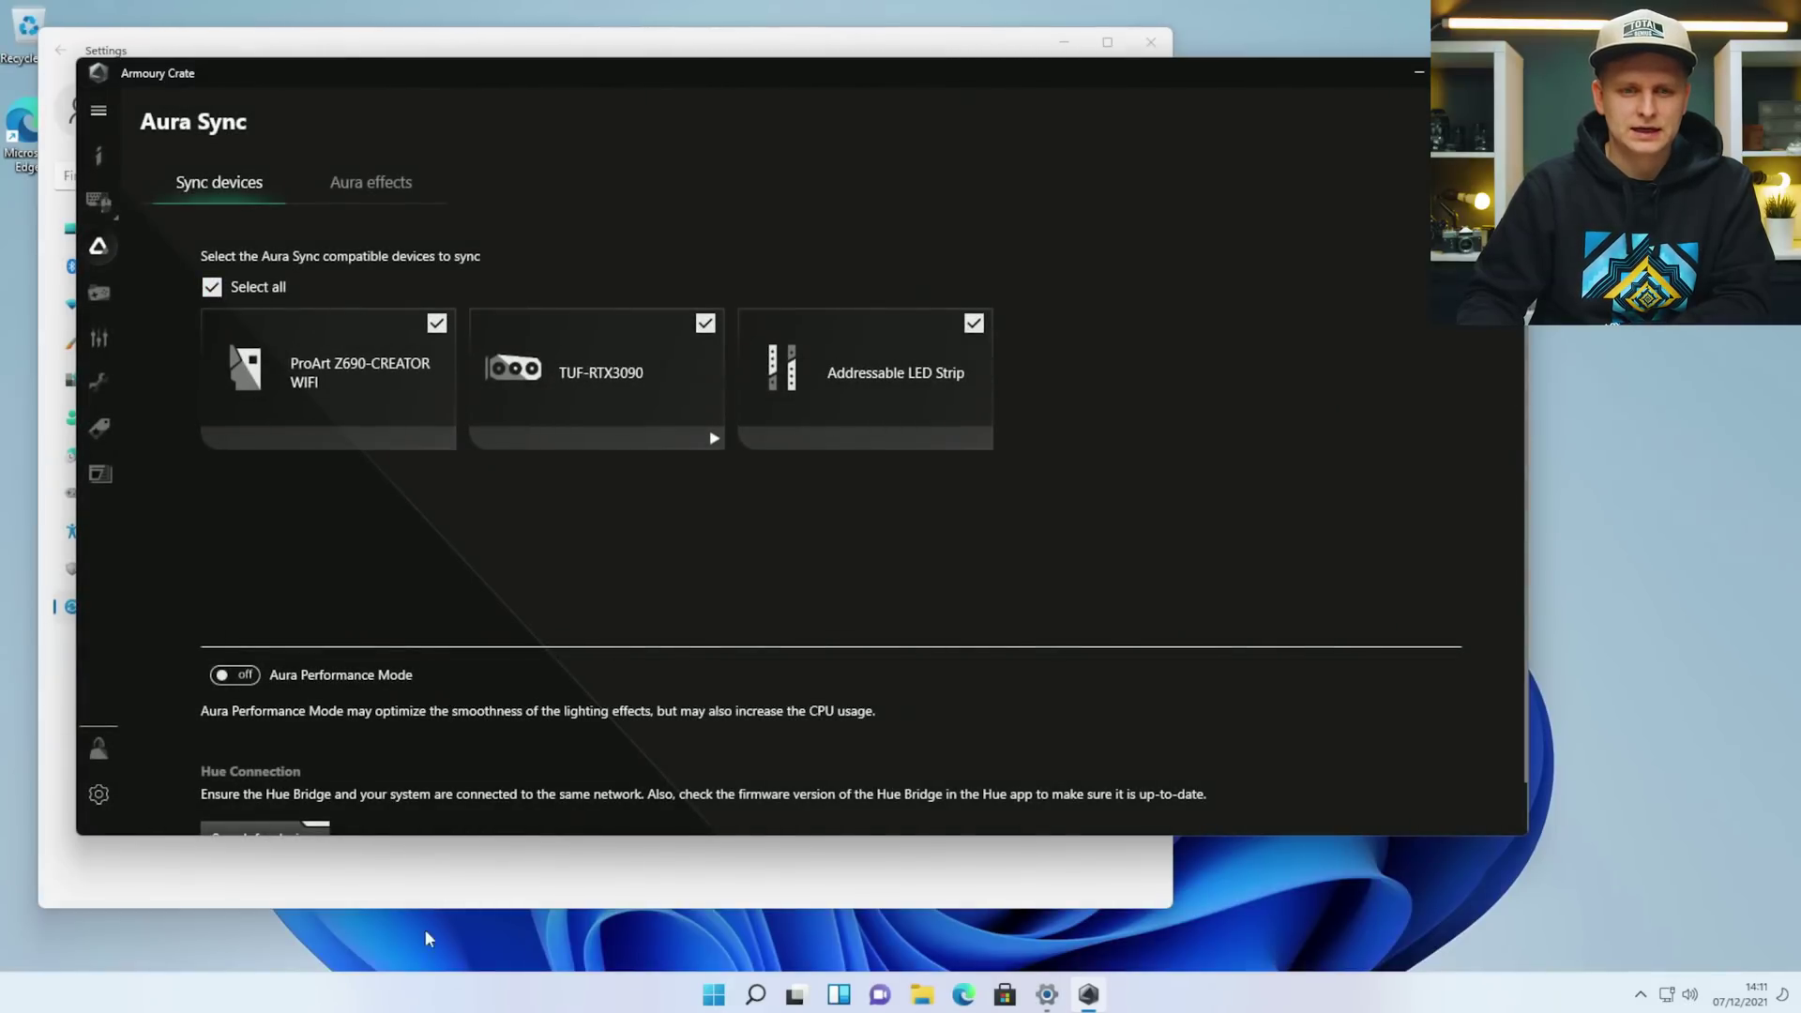
pyautogui.scroll(-1, 657, 563)
pyautogui.click(374, 178)
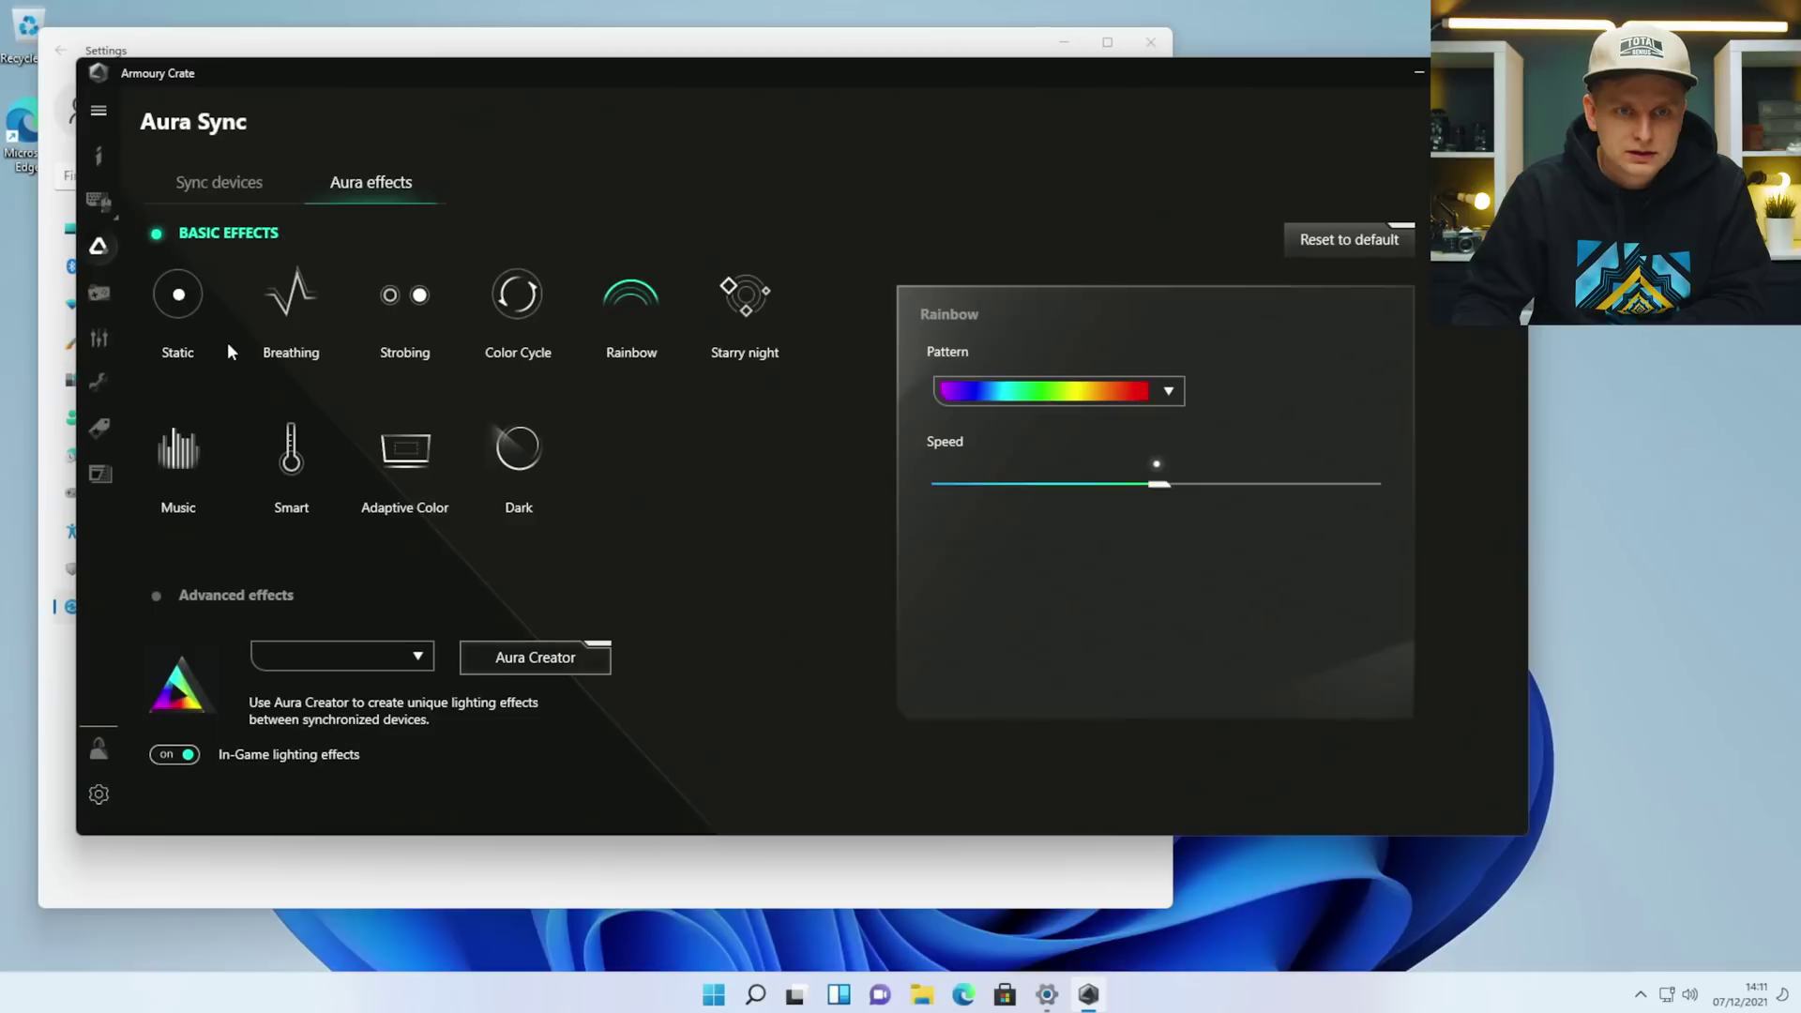
pyautogui.click(195, 298)
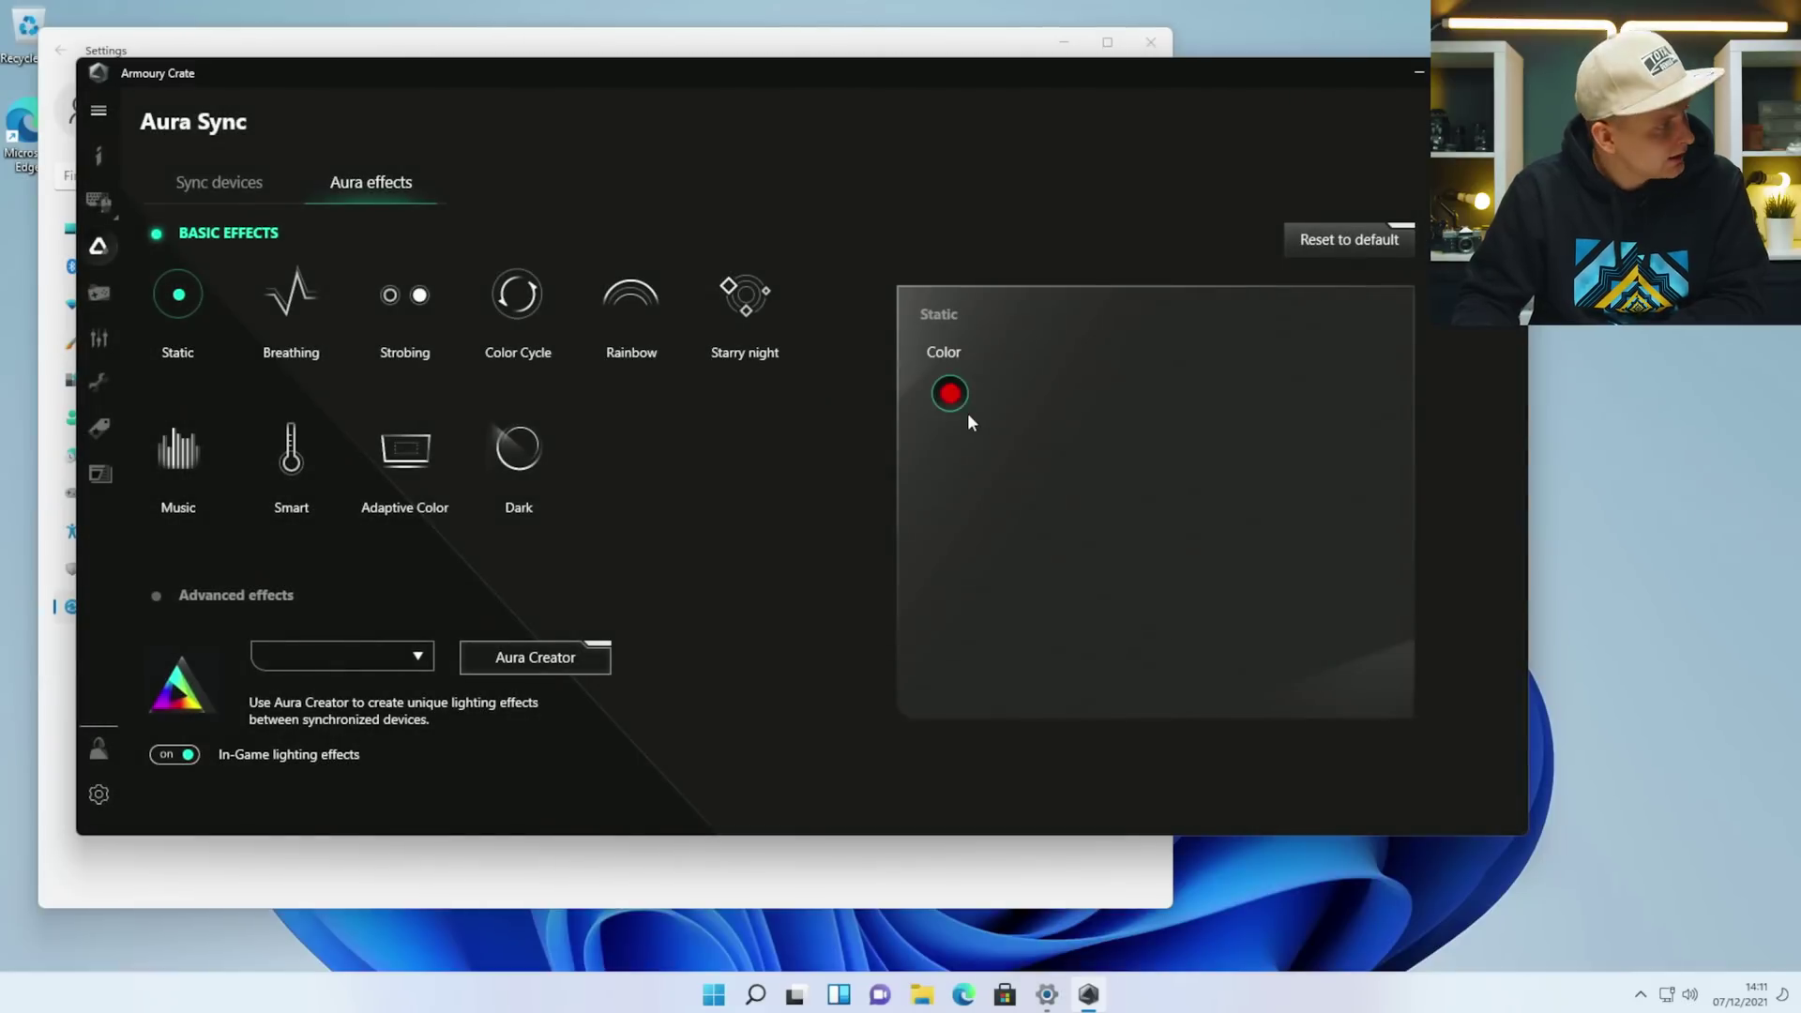
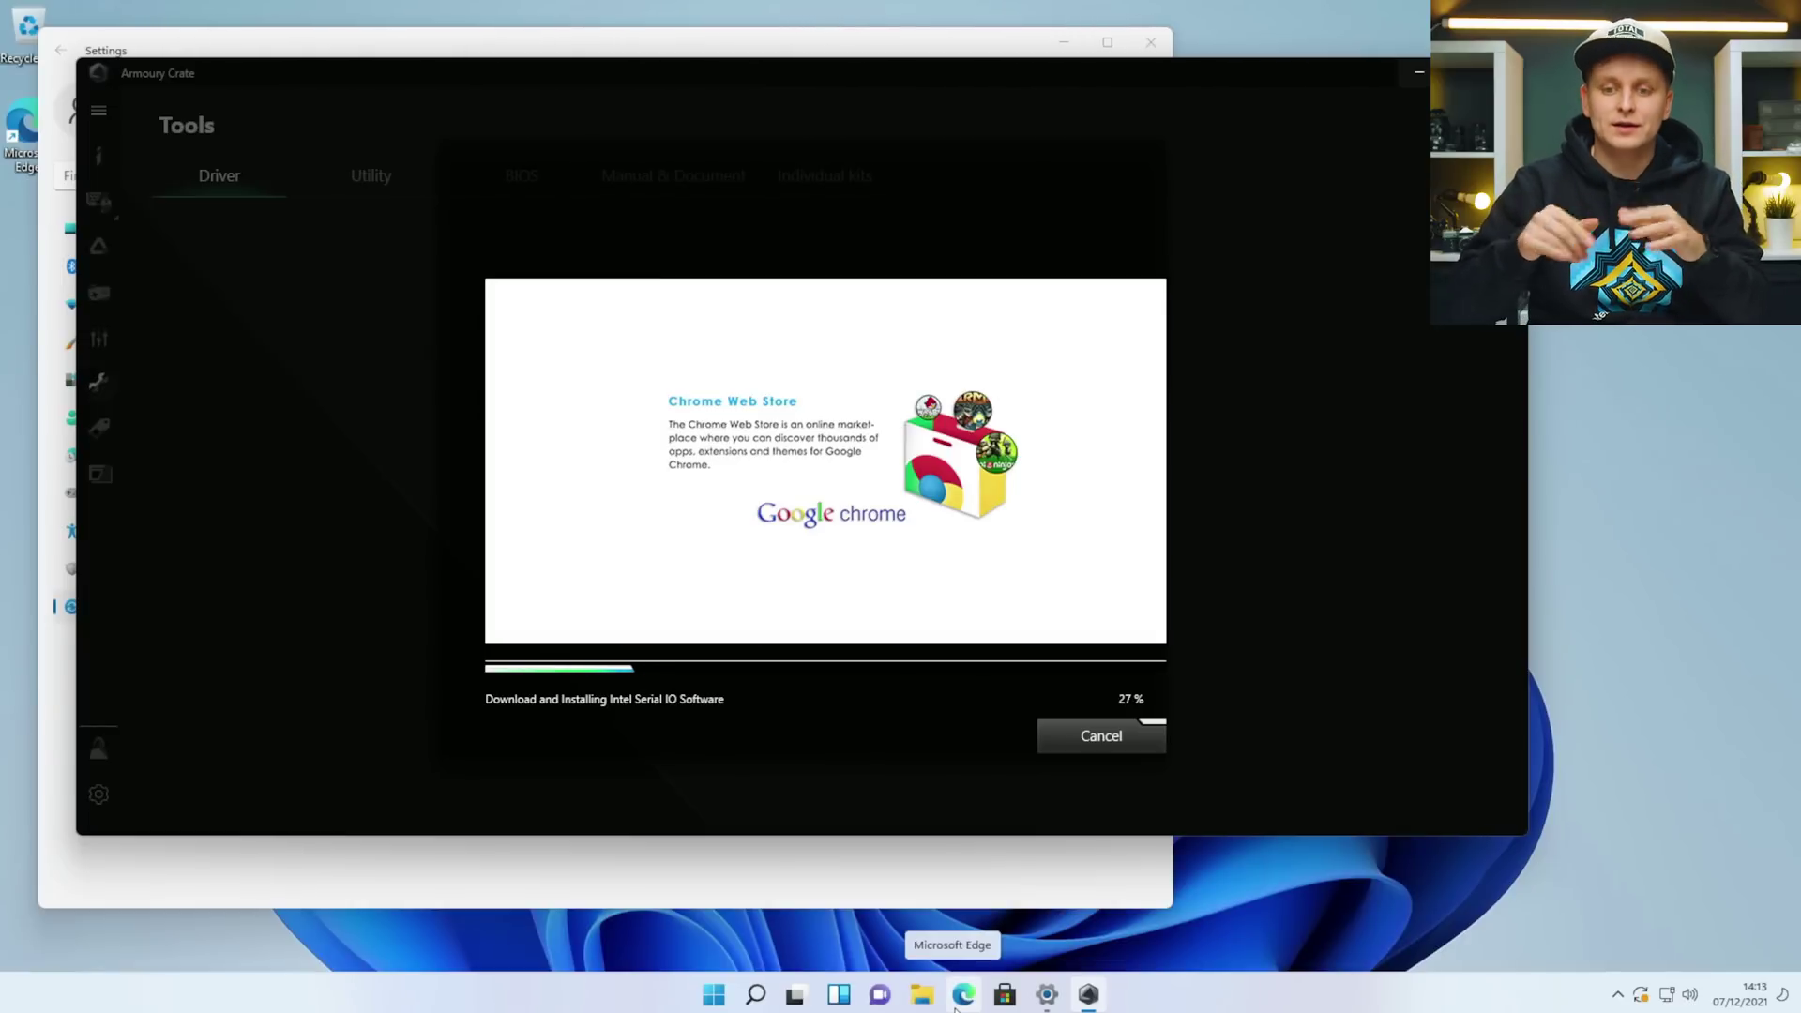
# Unpin Microsoft Store from the taskbar and launch Microsoft Edge.
pyautogui.rightClick(1012, 994)
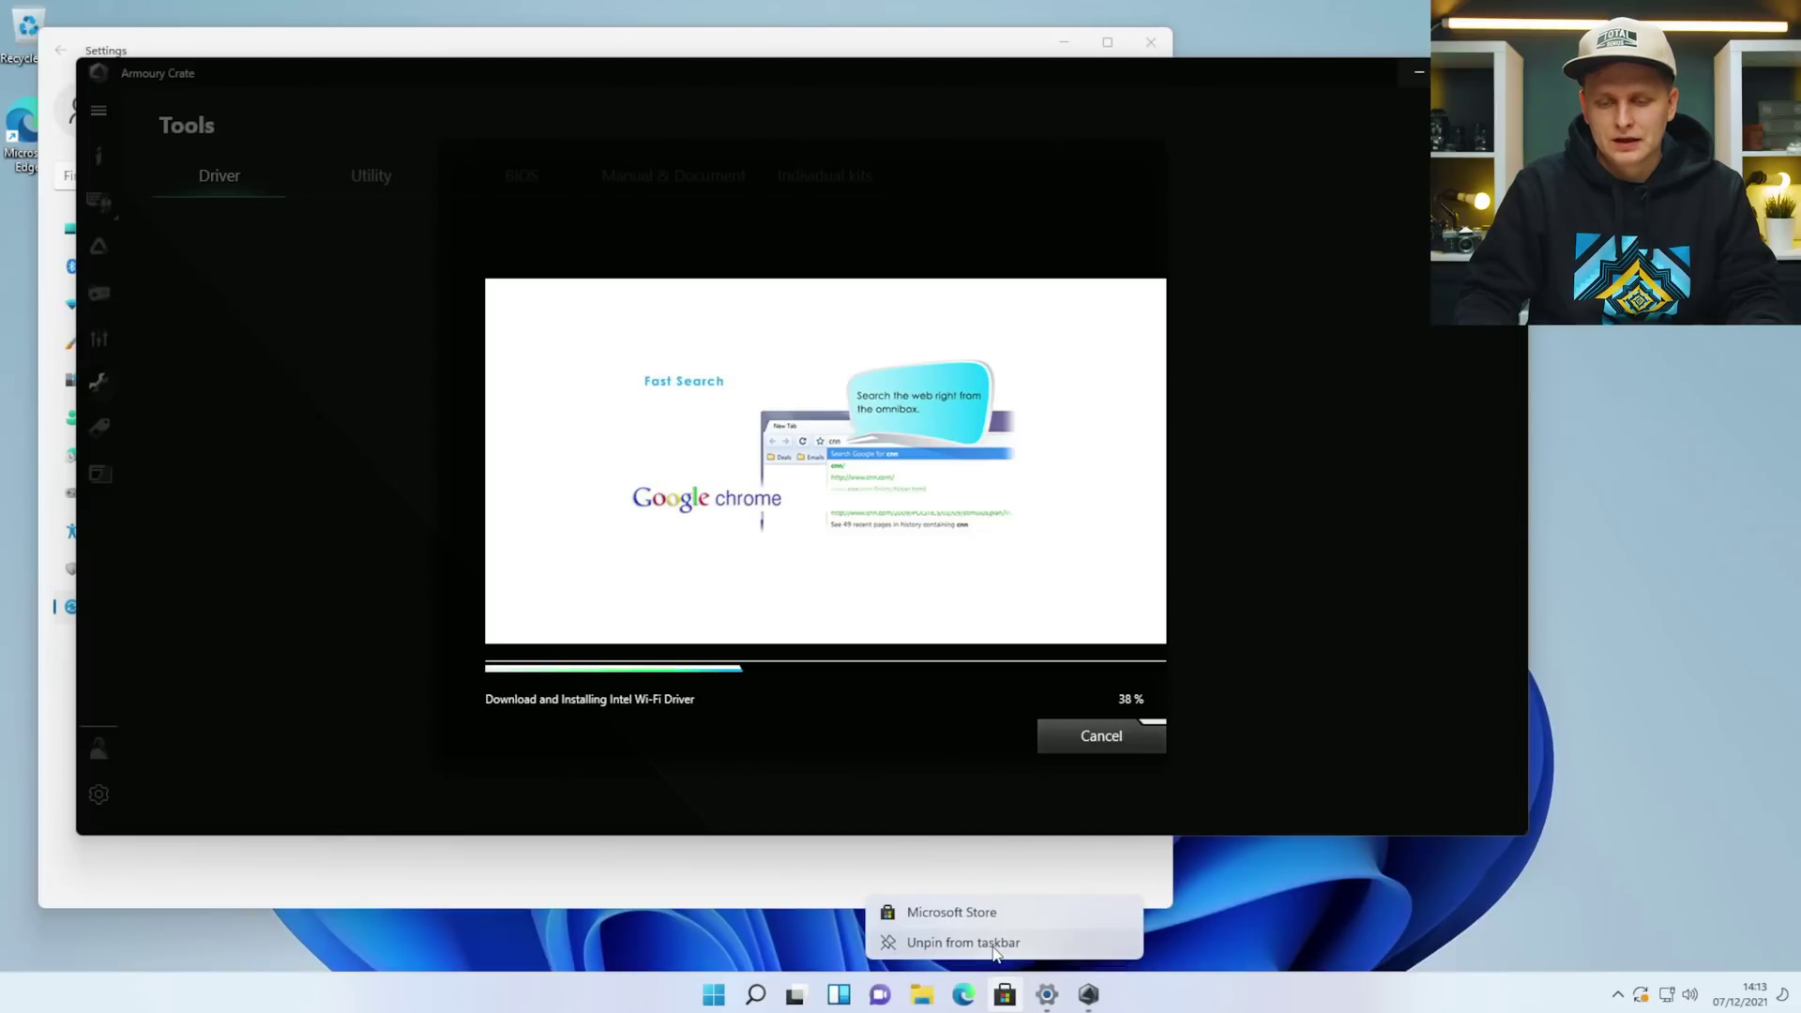
pyautogui.click(995, 943)
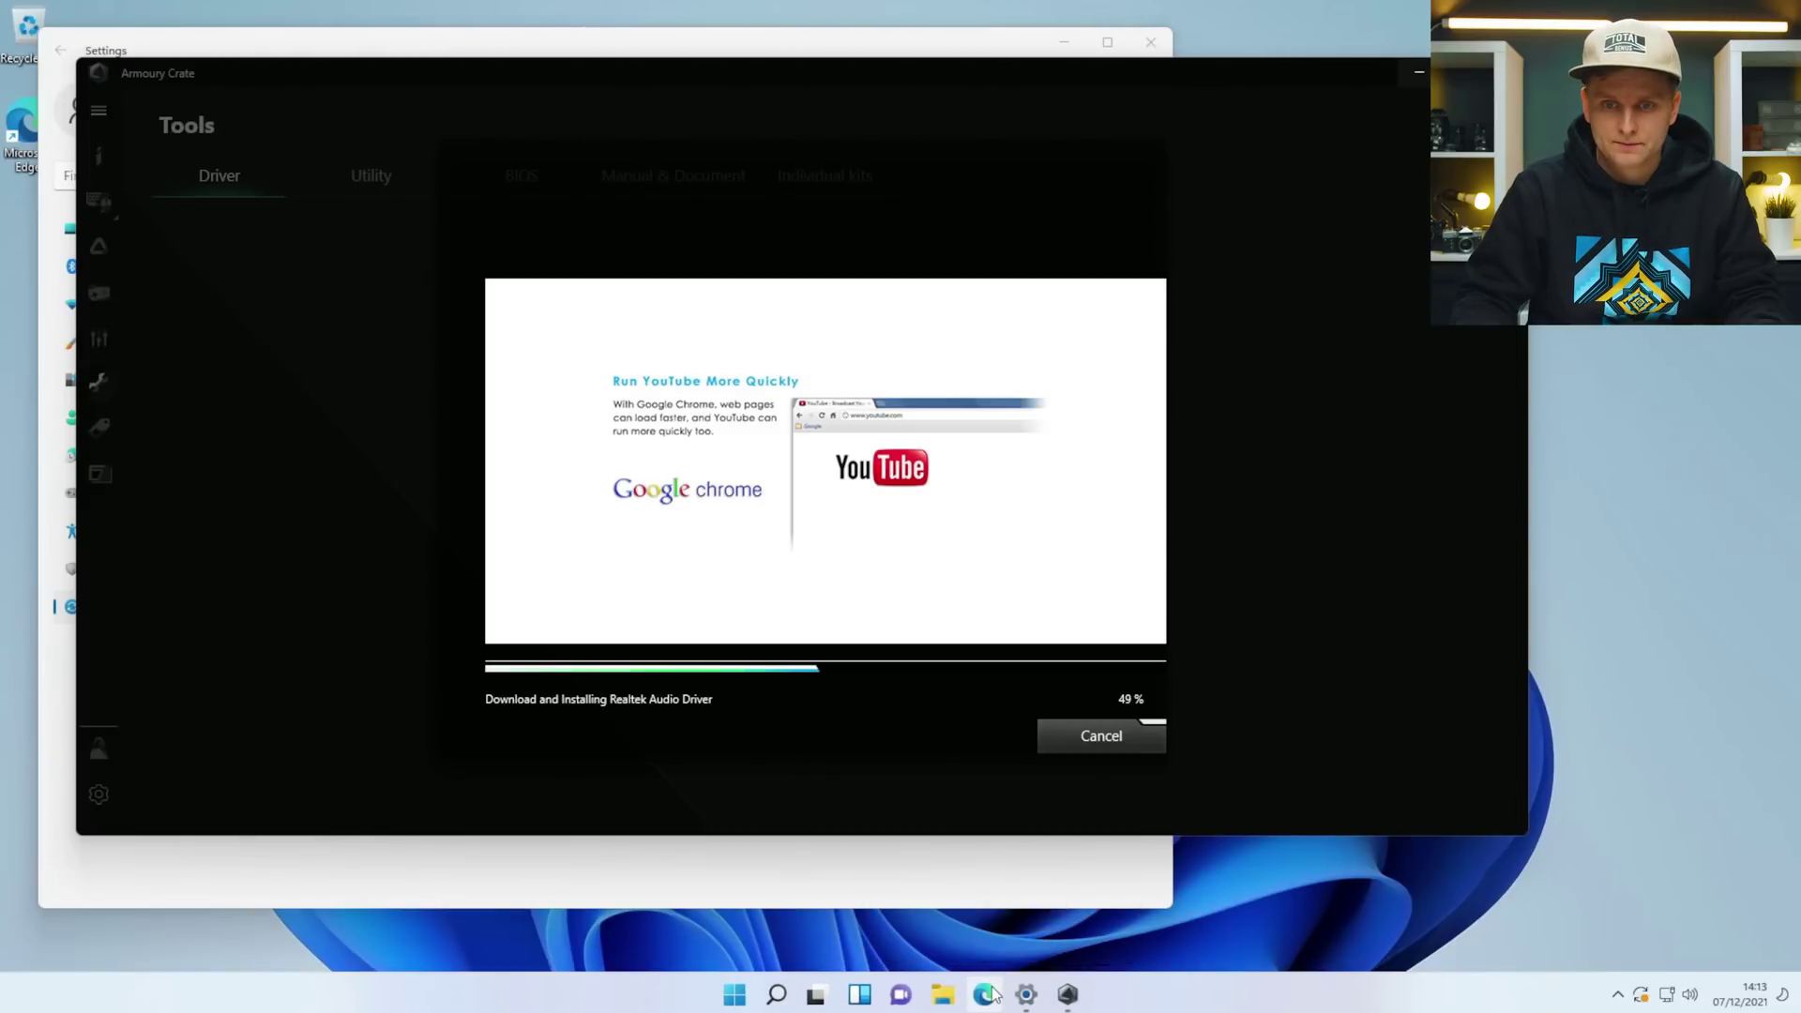
pyautogui.click(985, 995)
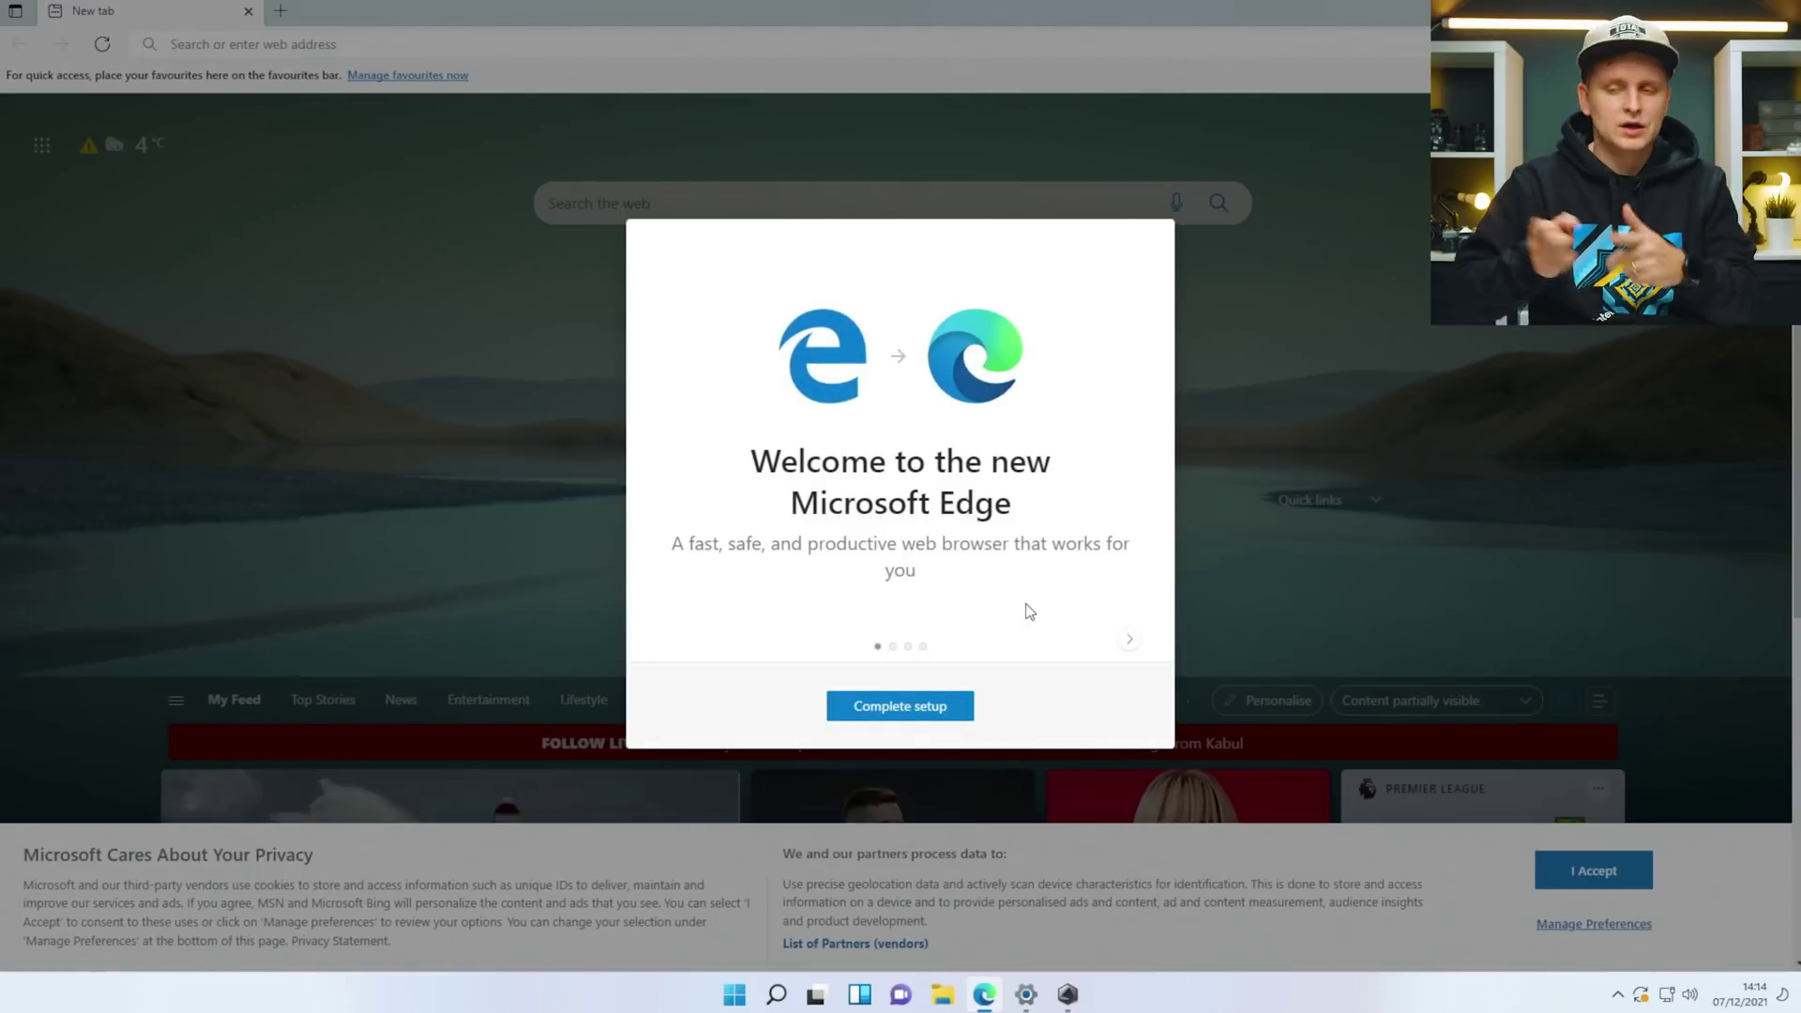
# Skip Edge's welcome setup and load google.com.
pyautogui.click(944, 719)
pyautogui.click(1150, 242)
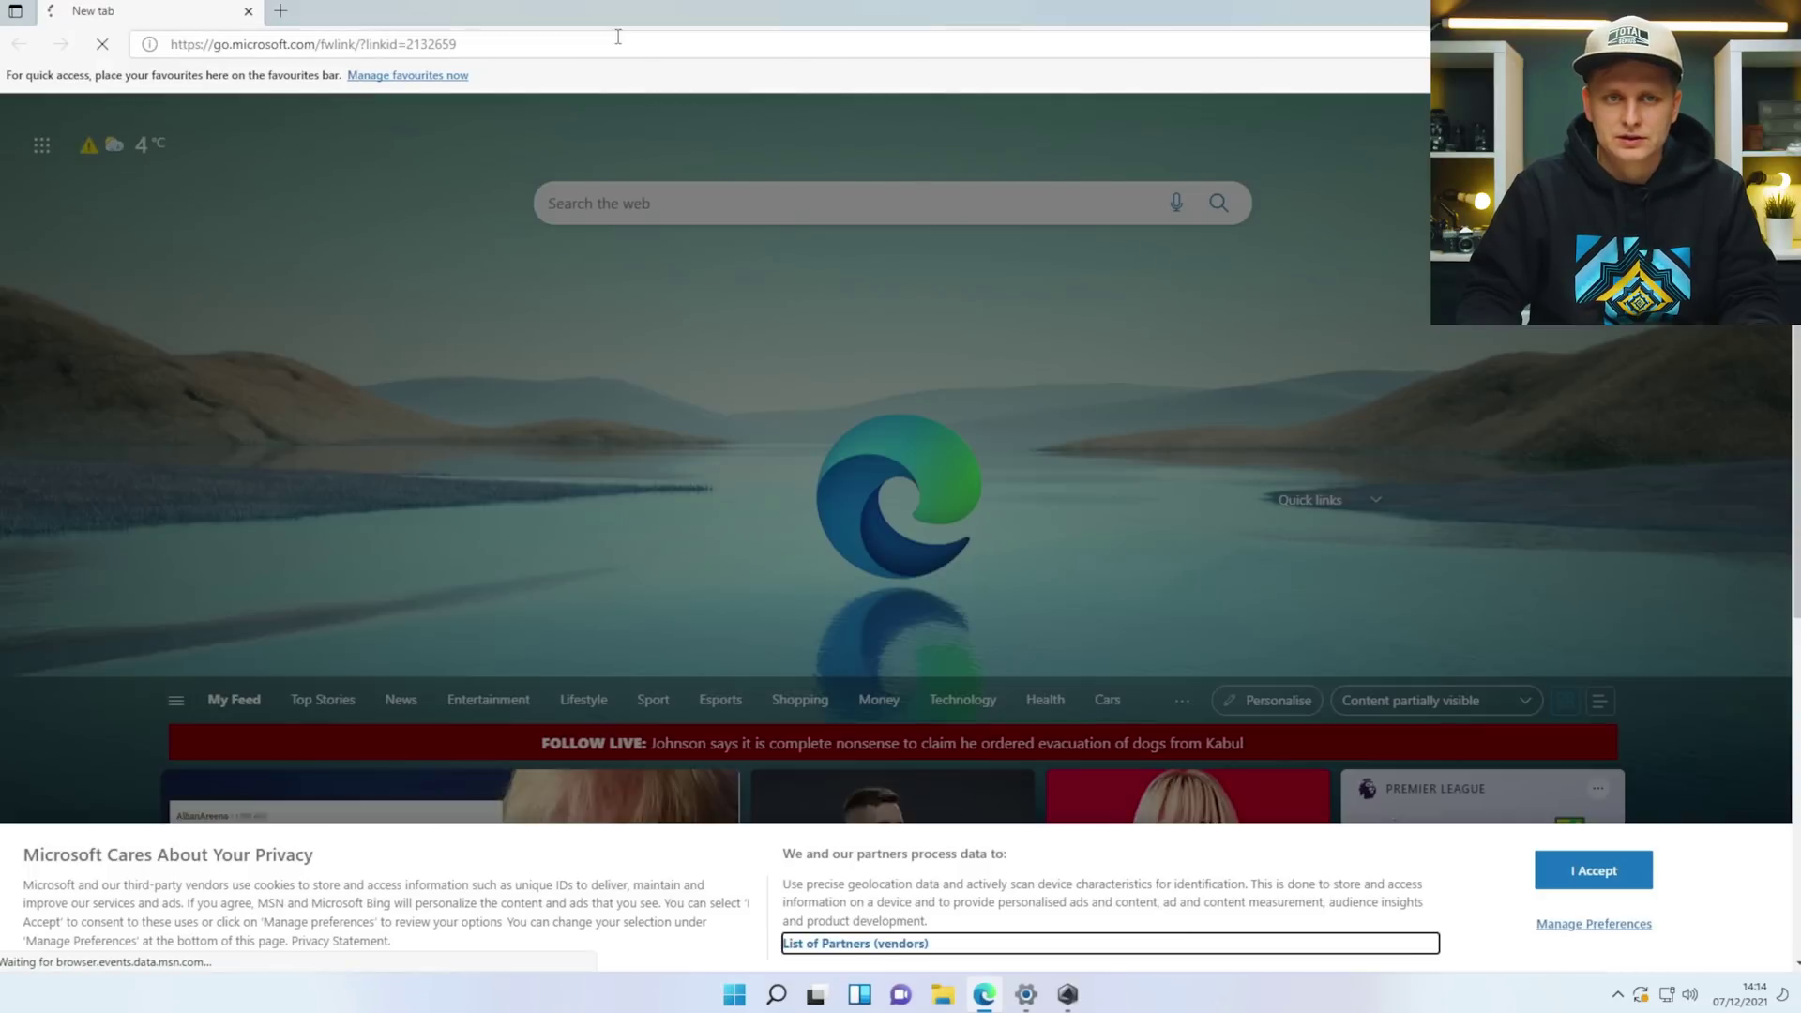
pyautogui.click(618, 43)
pyautogui.write('google.')
pyautogui.press('Return')
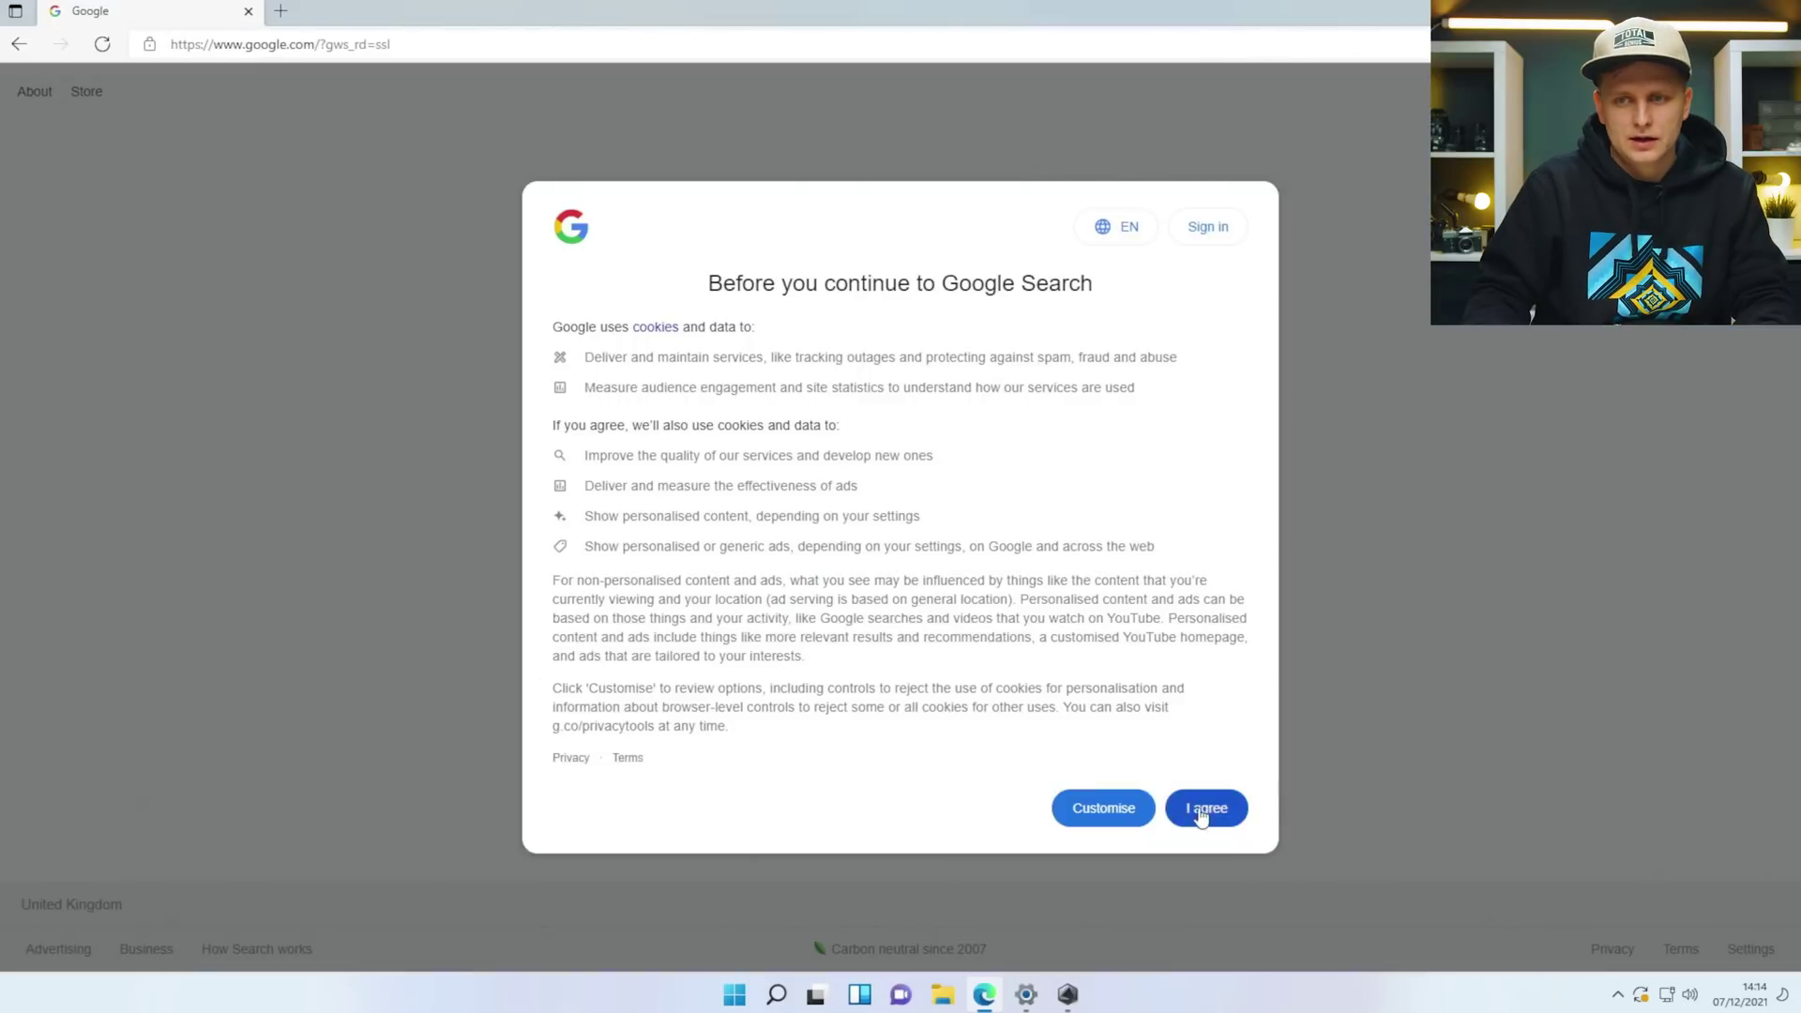
# Accept Google's cookies and type 'download chrome' in the search box.
pyautogui.click(1202, 812)
pyautogui.click(796, 448)
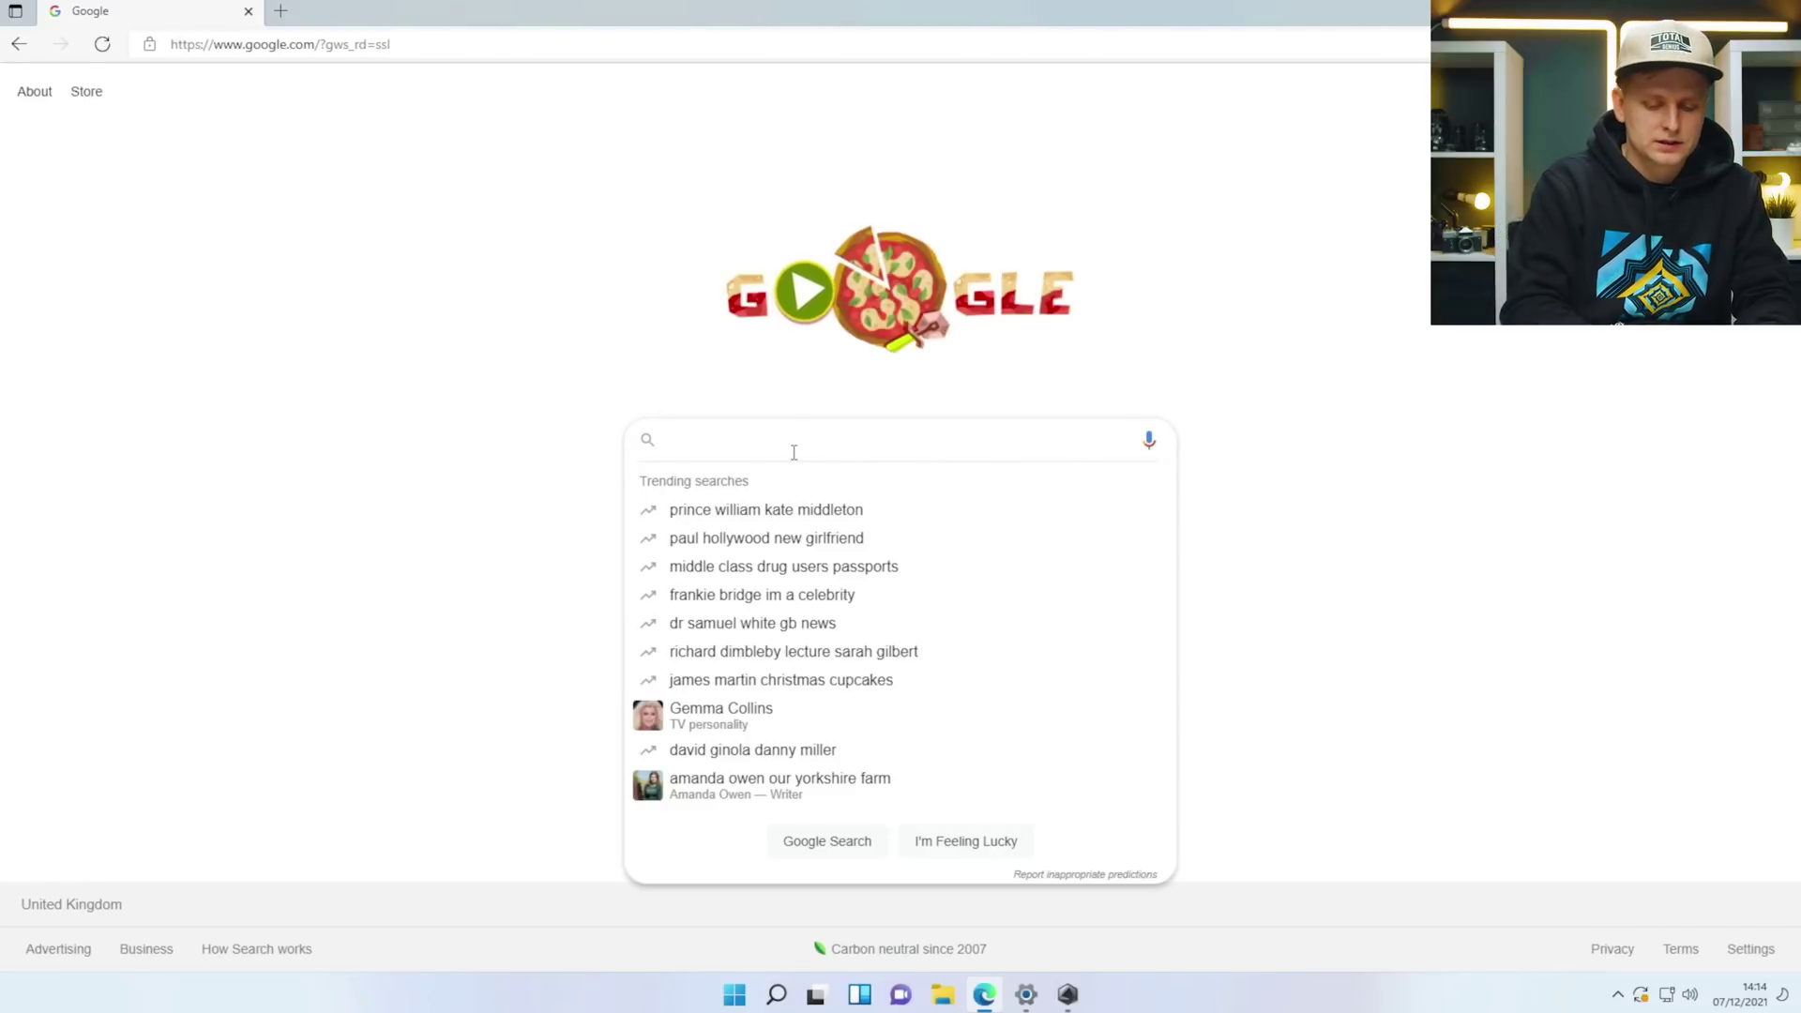
pyautogui.write('download chrome')
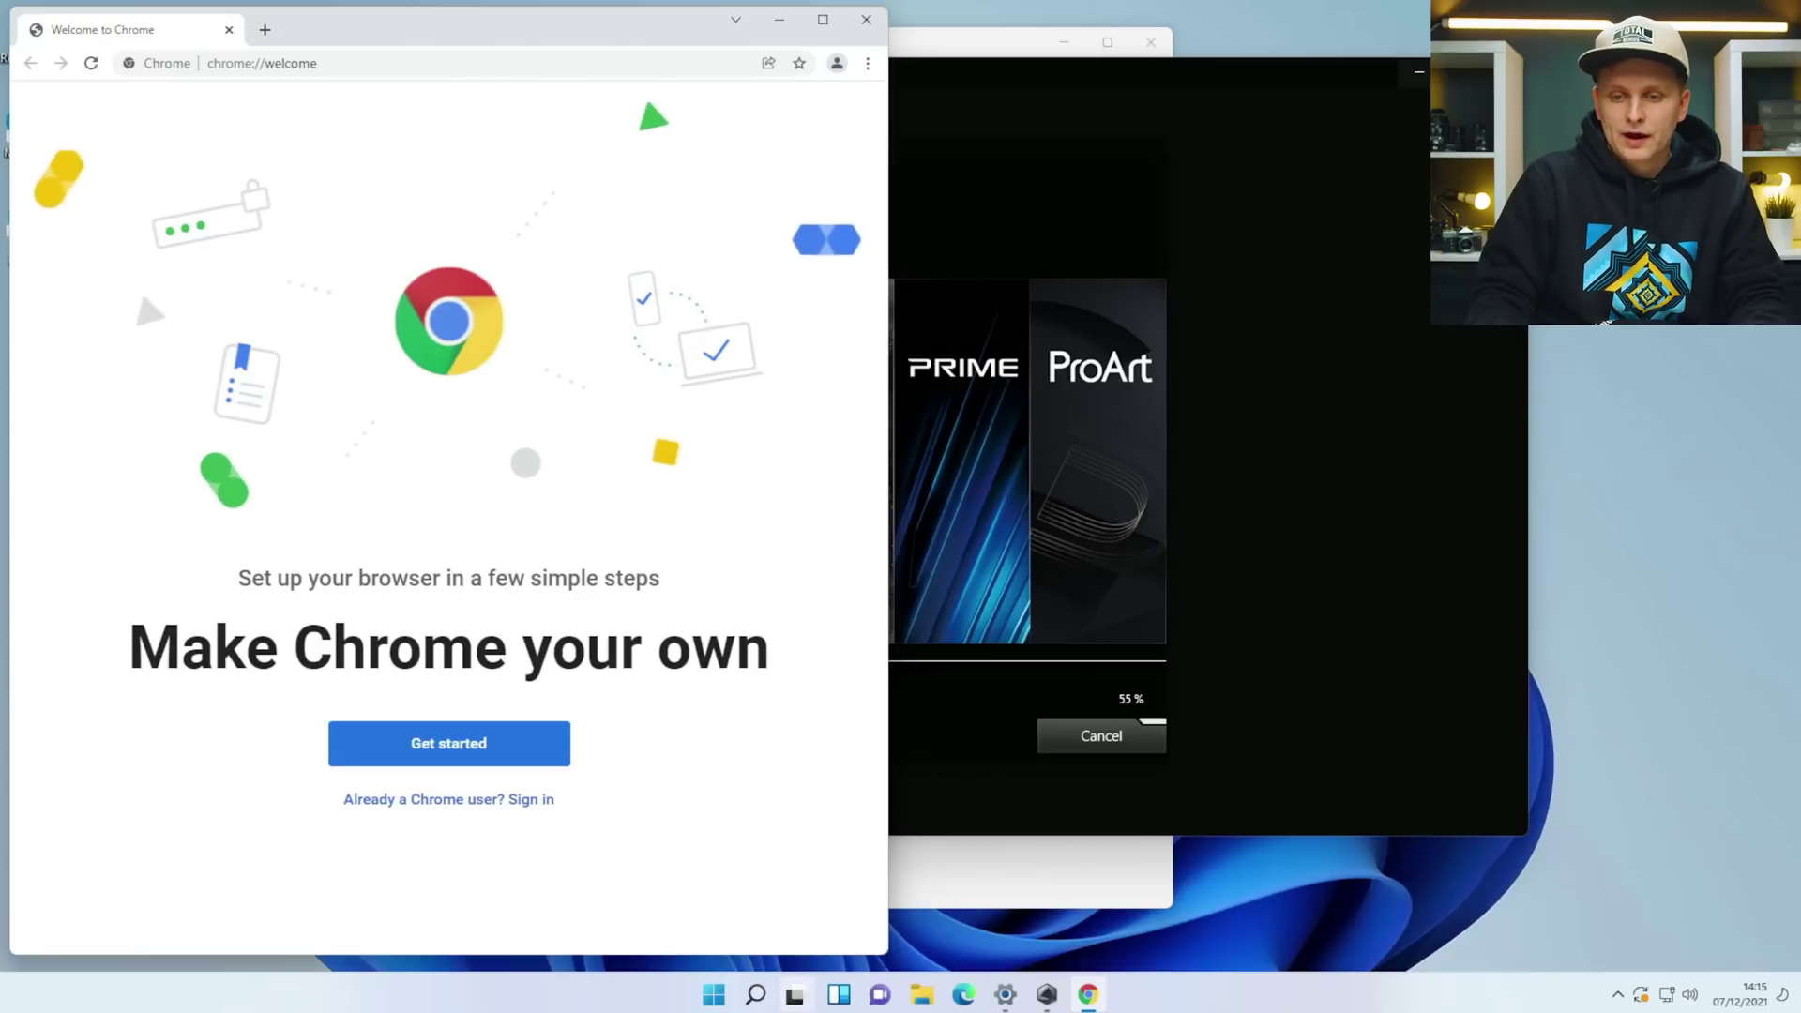
# Pin Chrome to the taskbar, move it left, and unpin Edge.
pyautogui.rightClick(1088, 994)
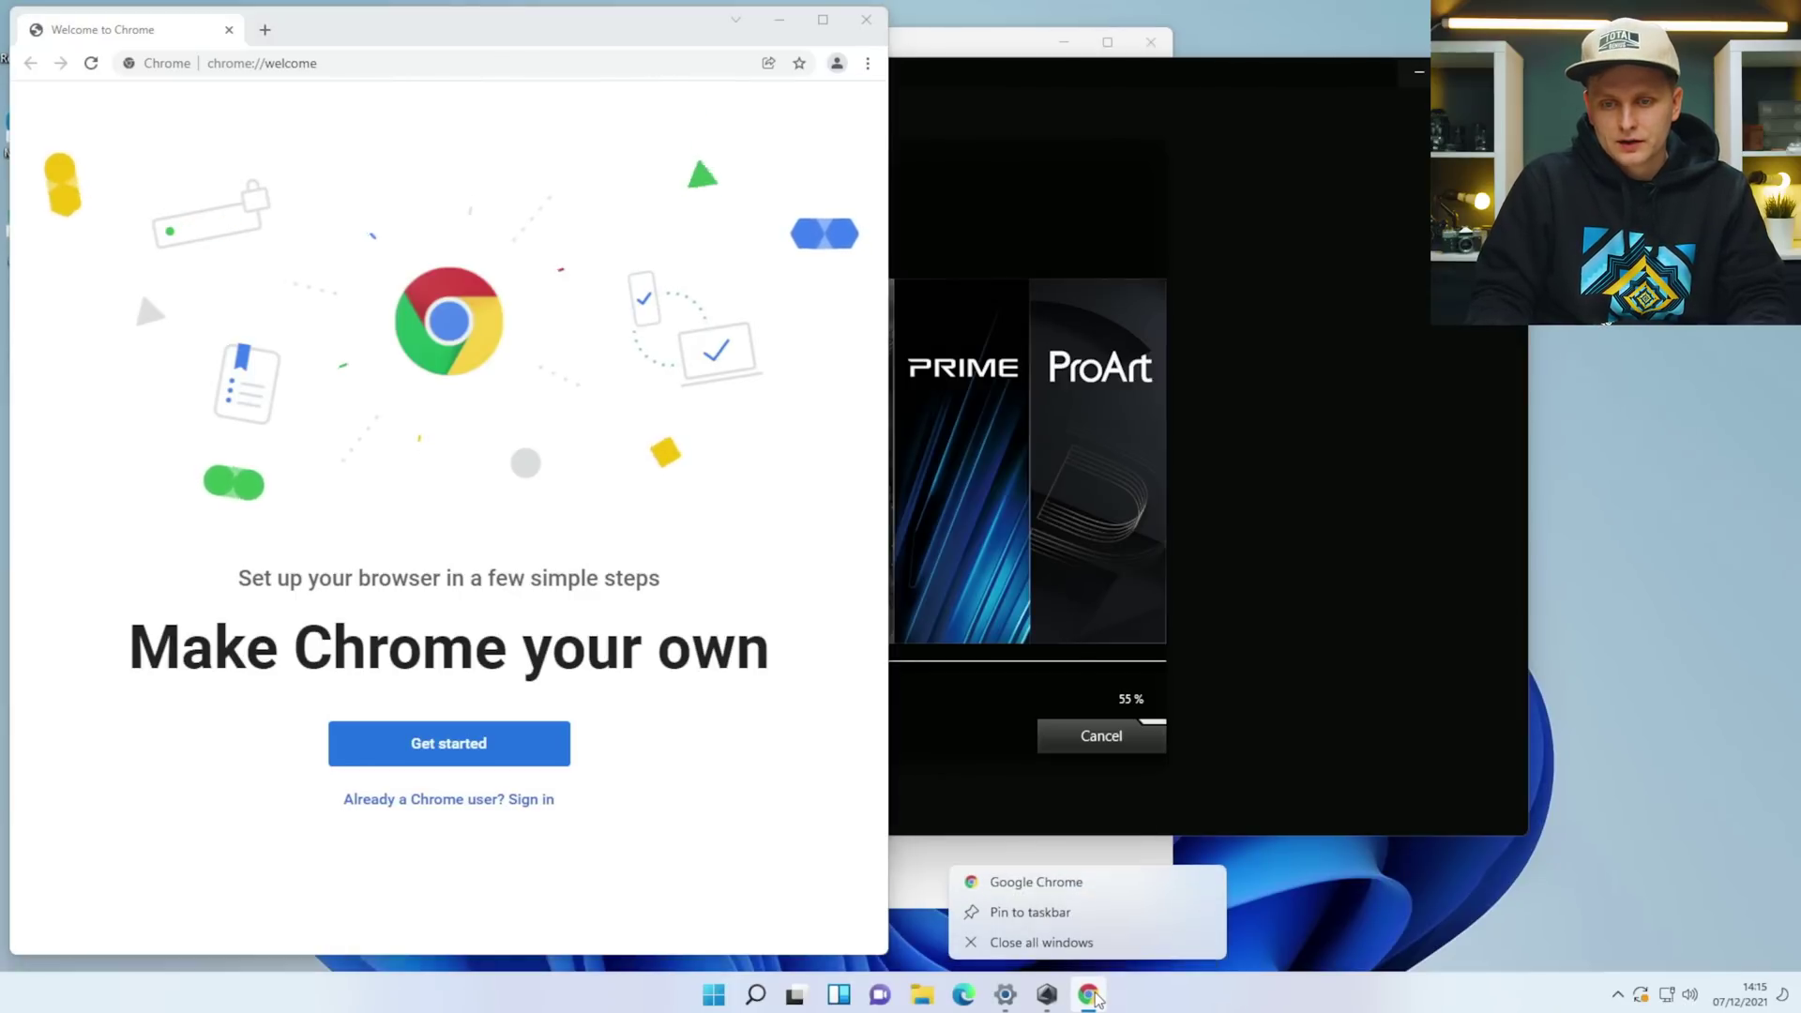
pyautogui.click(1072, 917)
pyautogui.moveTo(1088, 995); pyautogui.dragTo(1004, 996)
pyautogui.rightClick(964, 994)
pyautogui.click(946, 943)
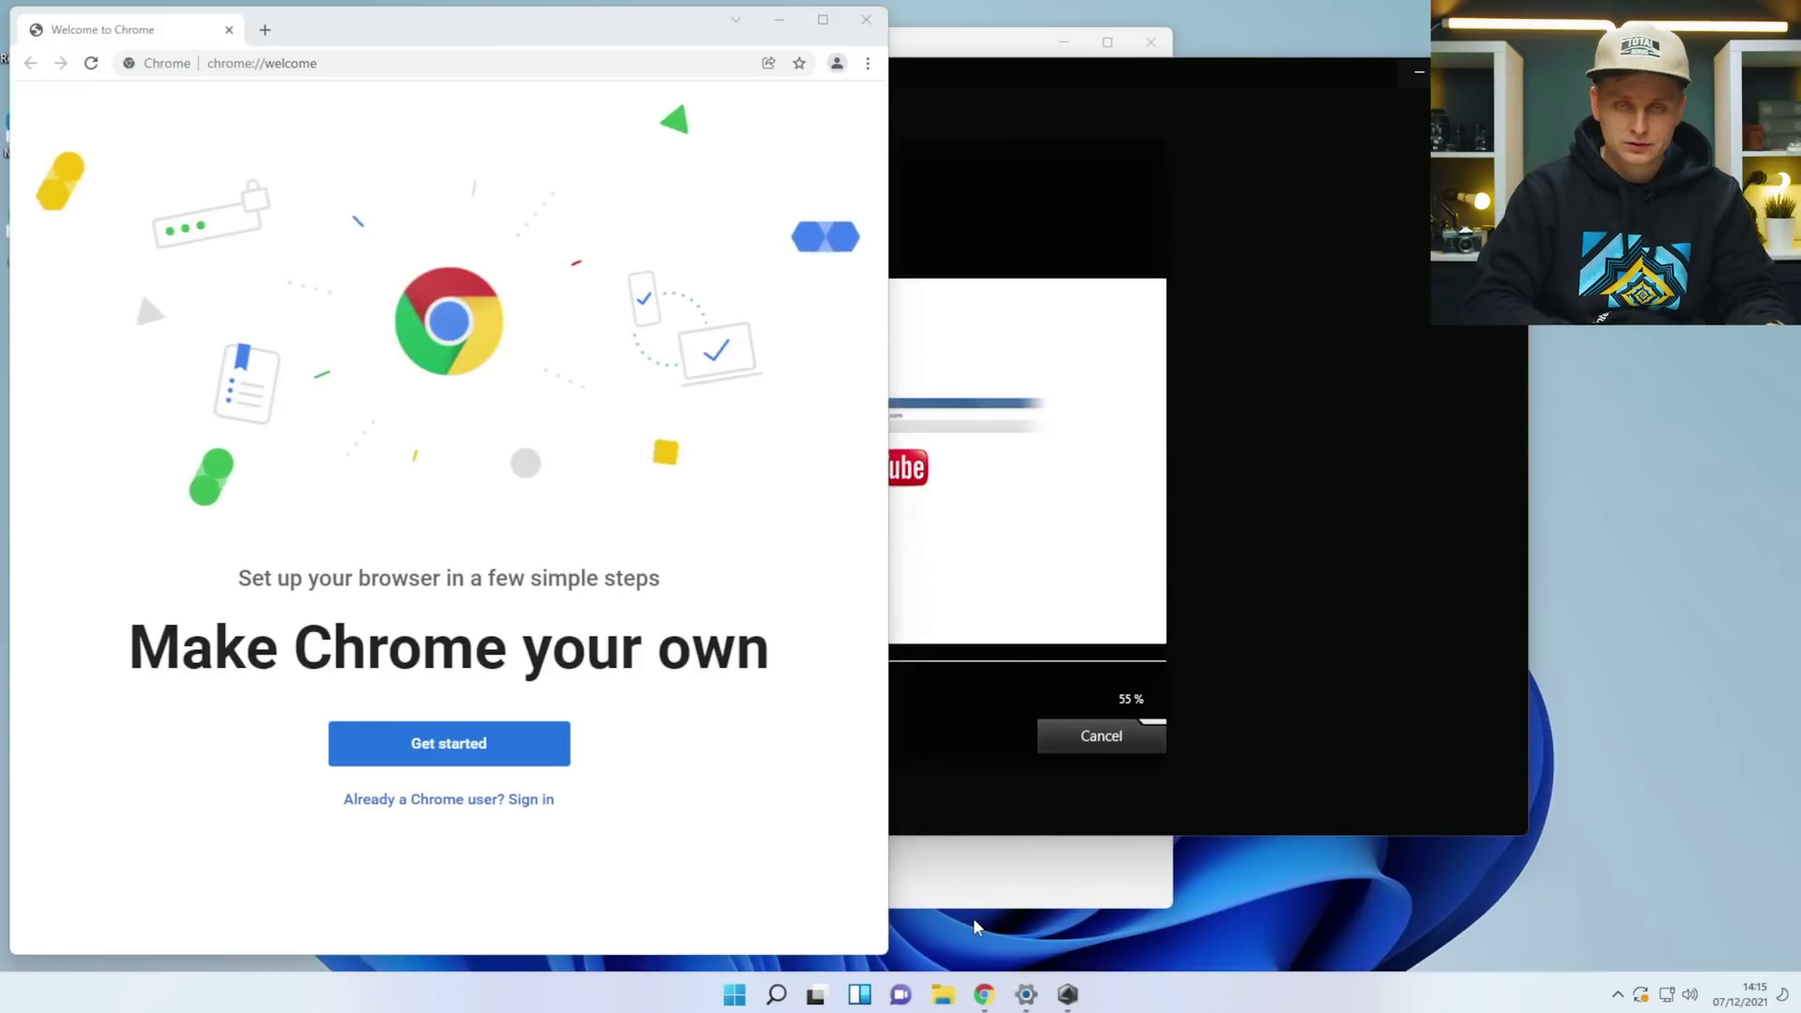
# Open Google Chrome's page in the Default apps settings.
pyautogui.press('super')
pyautogui.write('default apps')
pyautogui.press('Return')
pyautogui.scroll(-8, 462, 724)
pyautogui.click(533, 533)
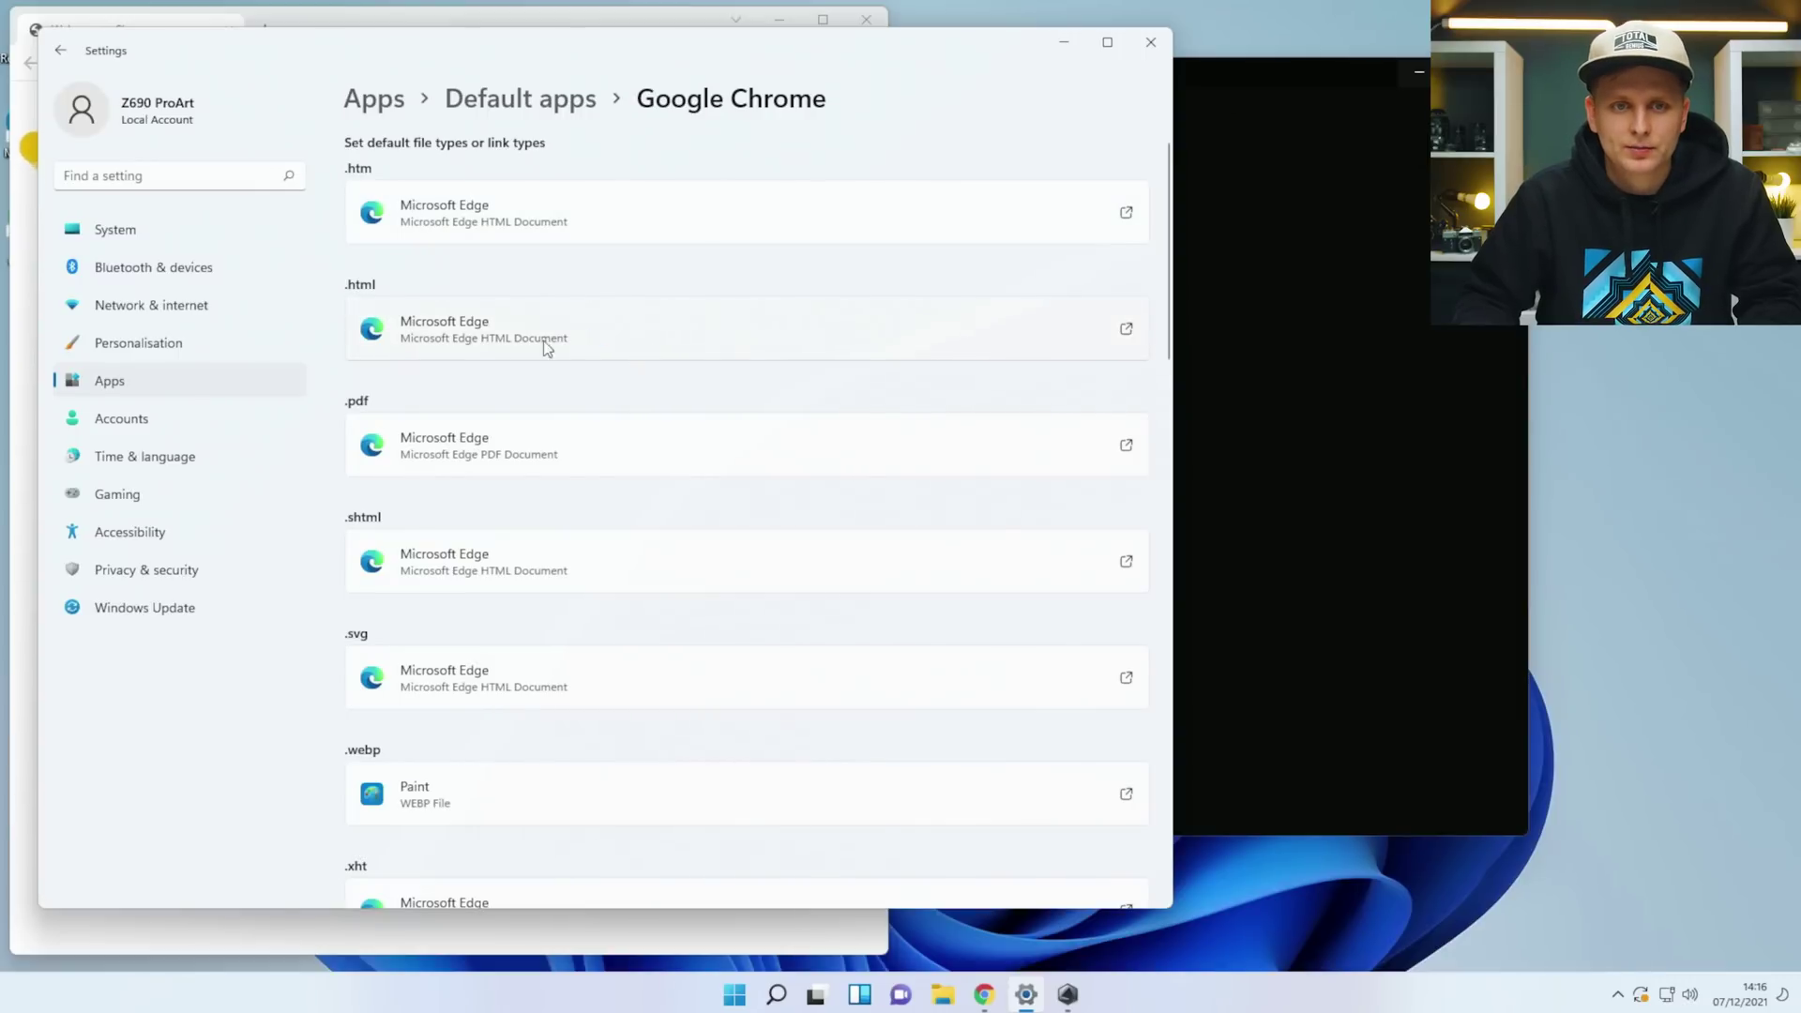
# Switch the .htm, .pdf and .shtml file associations to Google Chrome.
pyautogui.click(490, 210)
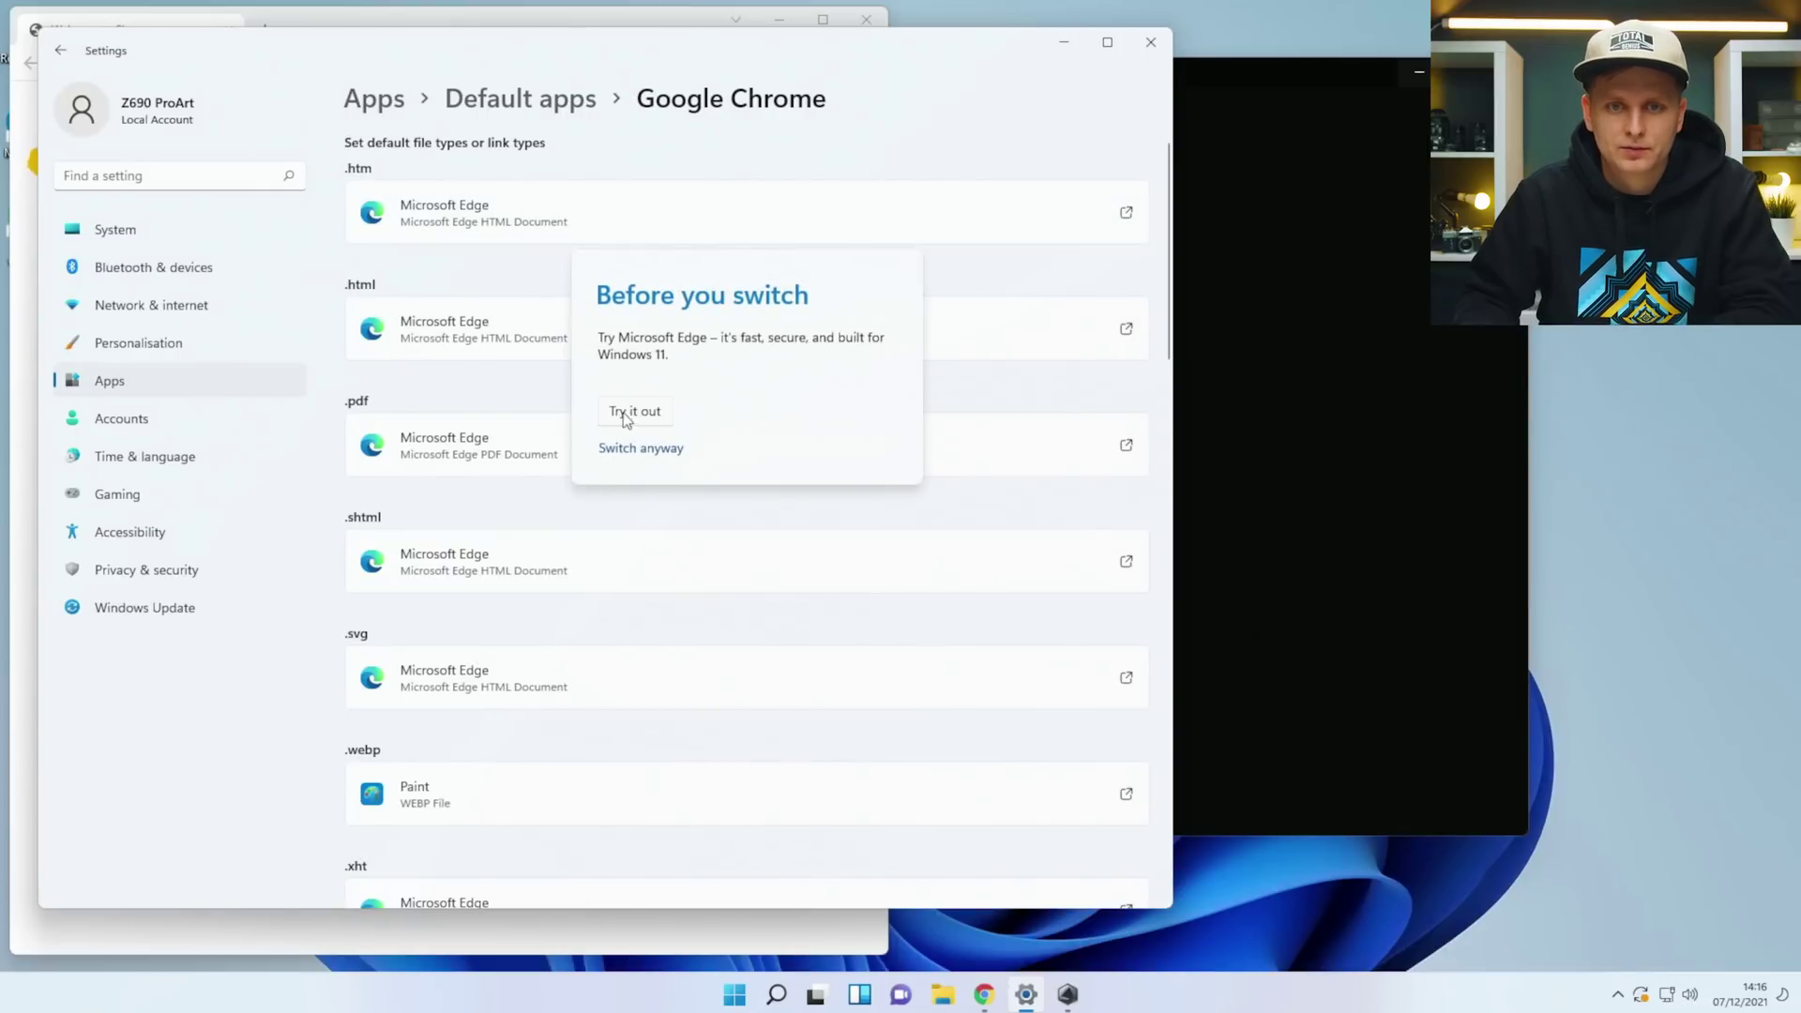
pyautogui.click(636, 449)
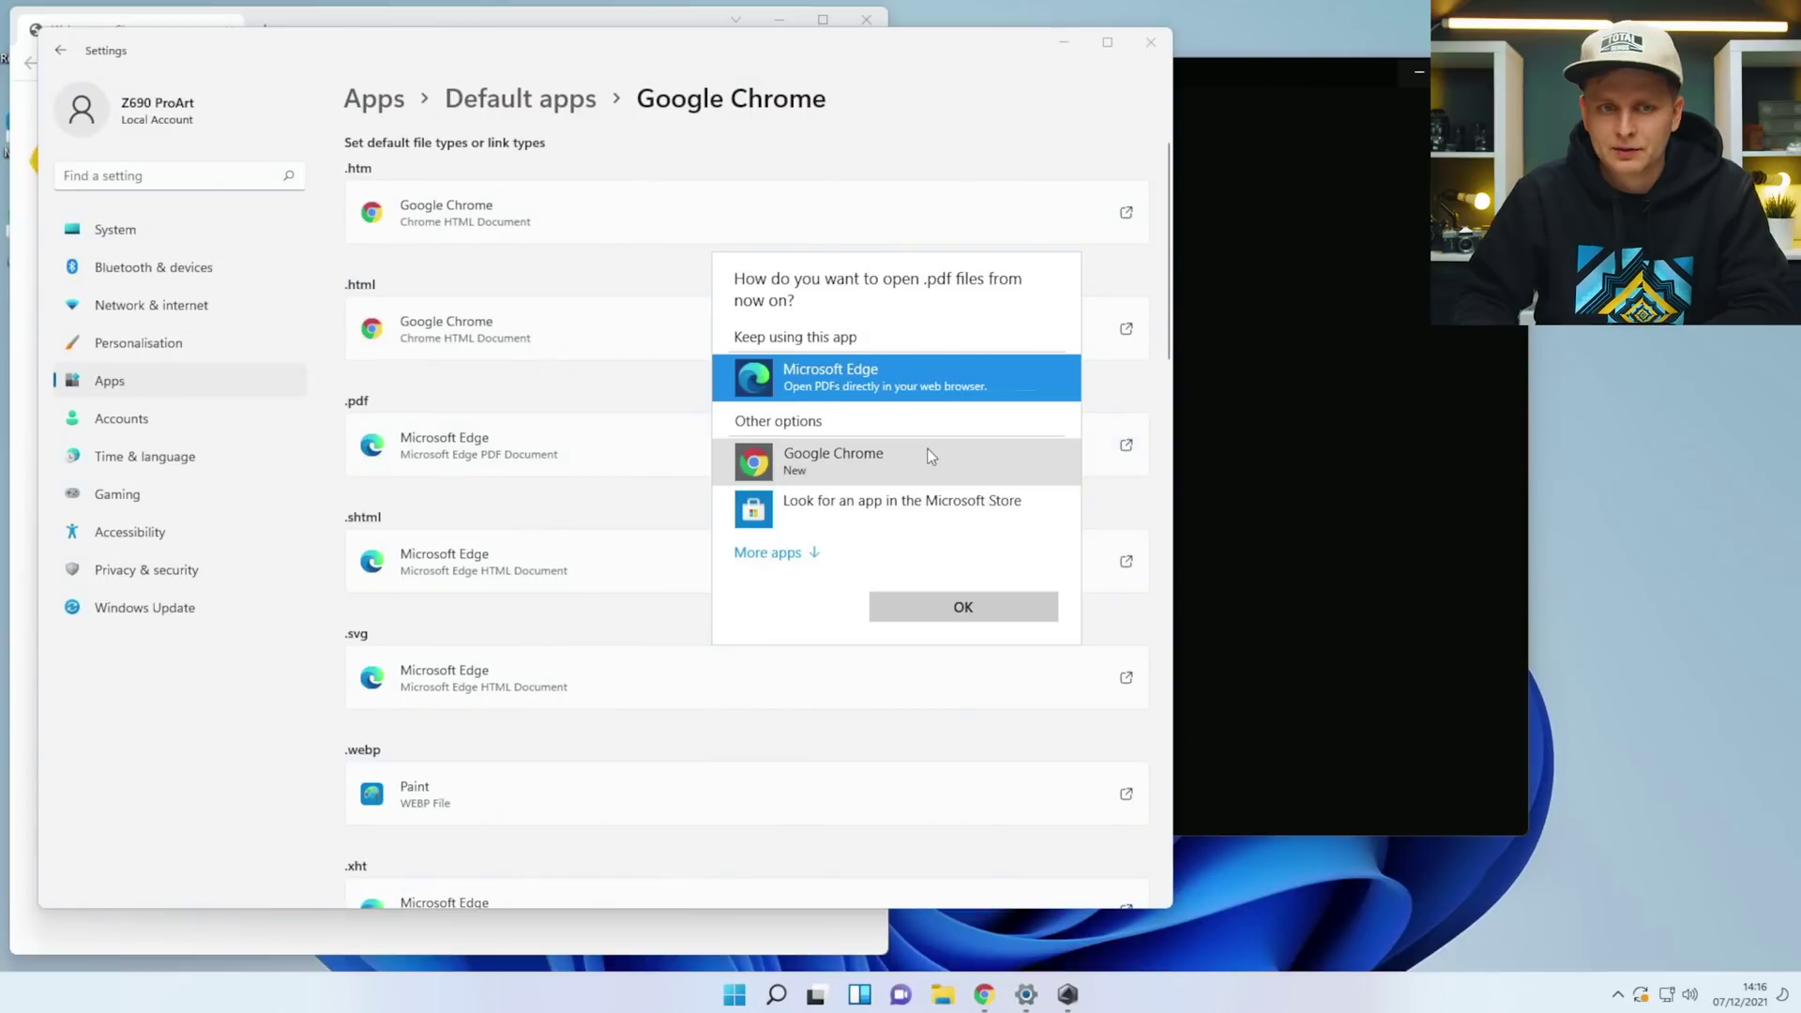
pyautogui.click(430, 436)
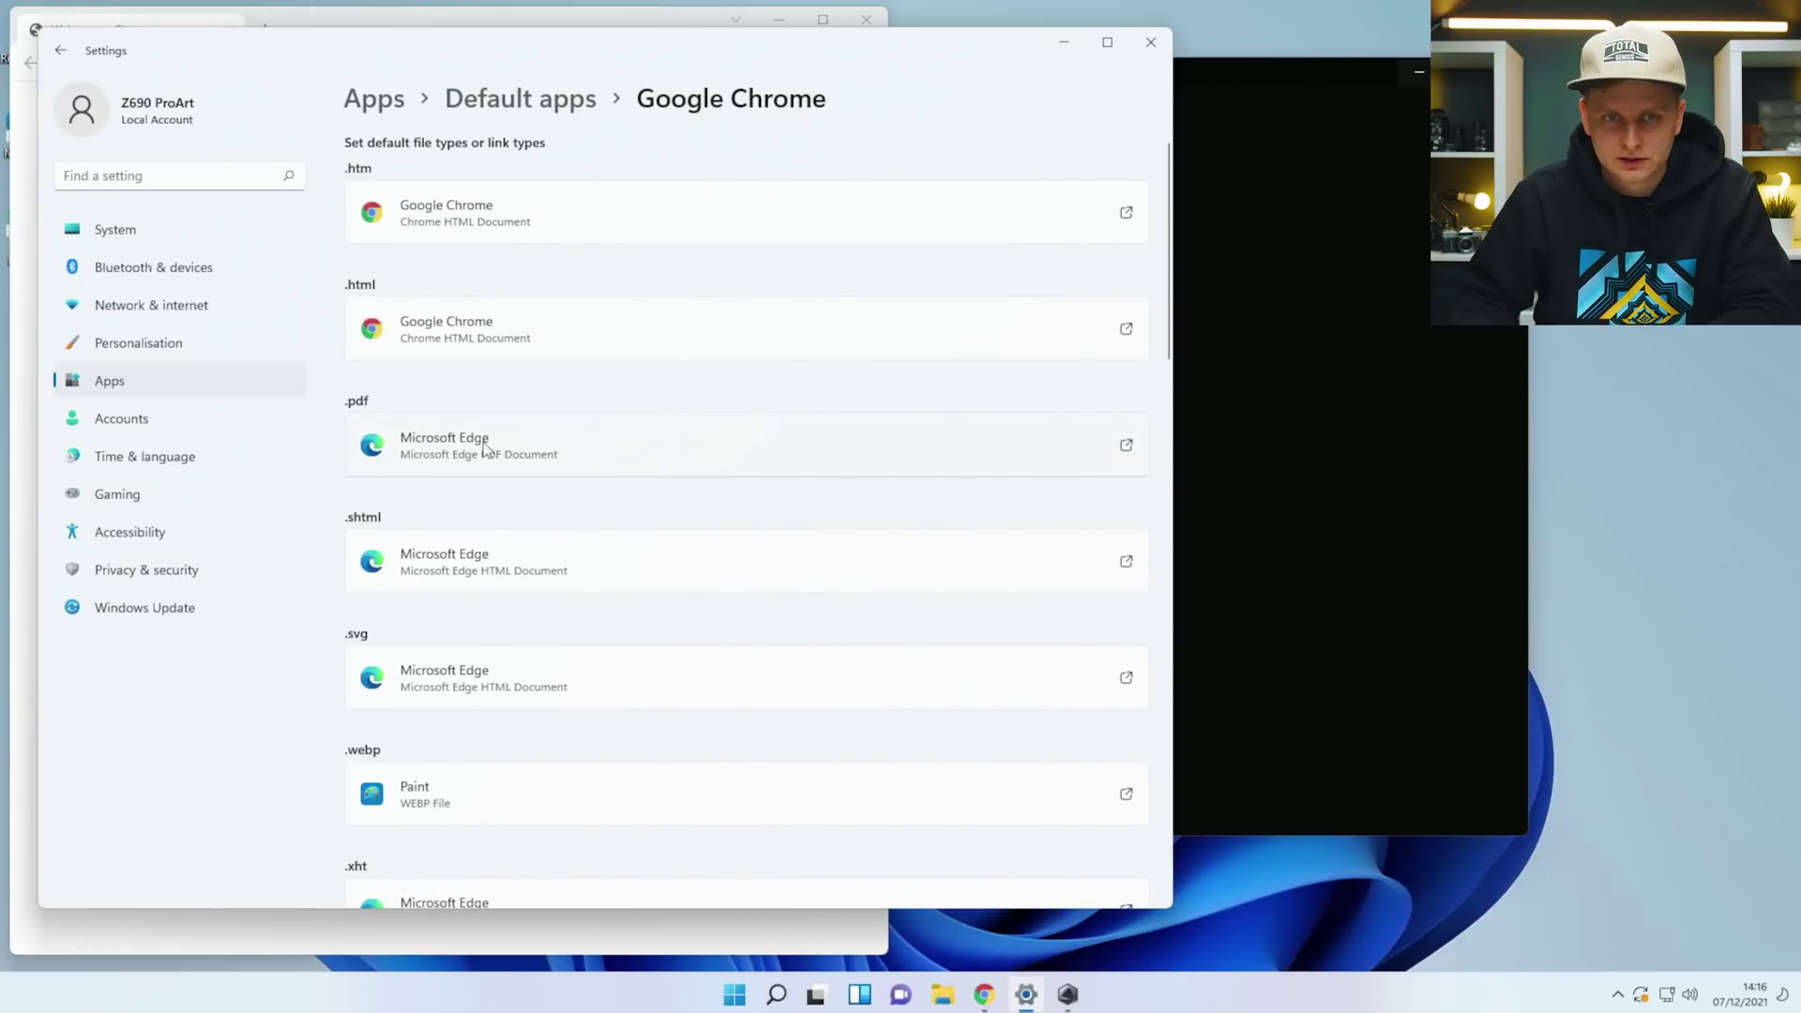
pyautogui.scroll(-1, 535, 559)
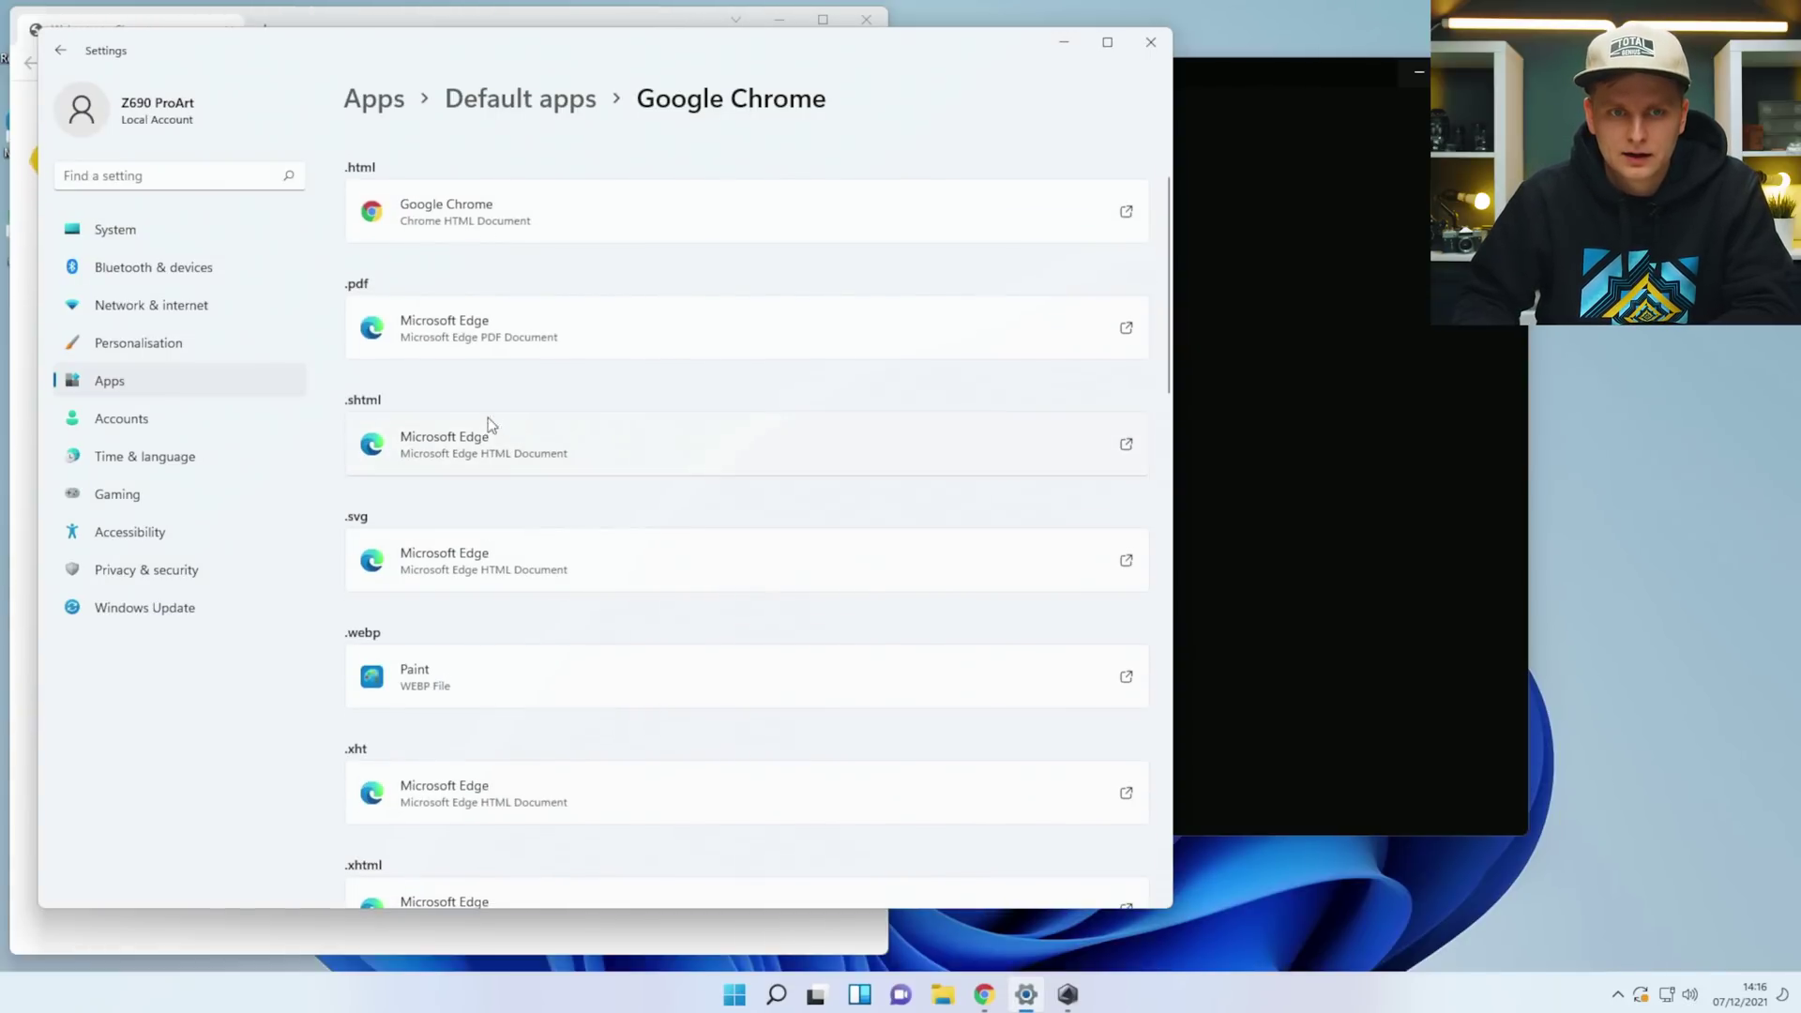
pyautogui.click(514, 336)
pyautogui.click(833, 460)
pyautogui.click(964, 607)
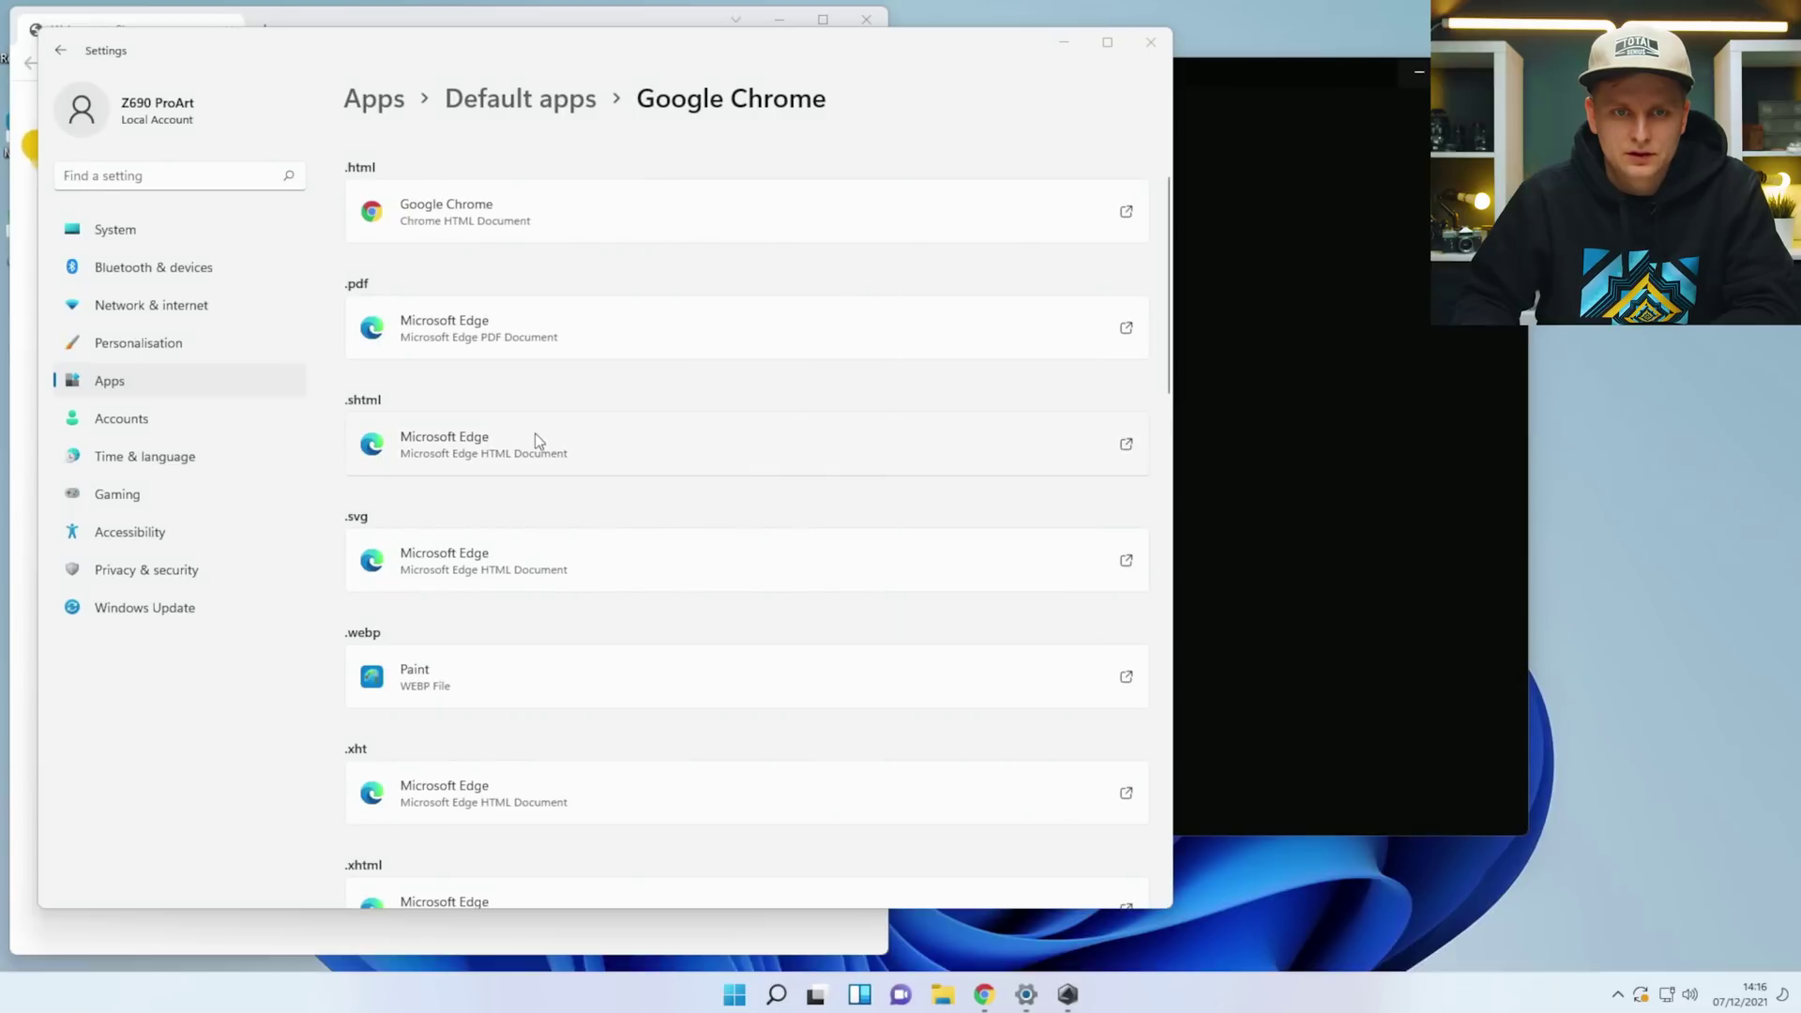
pyautogui.click(534, 437)
pyautogui.click(833, 460)
pyautogui.click(964, 607)
pyautogui.scroll(5, 633, 664)
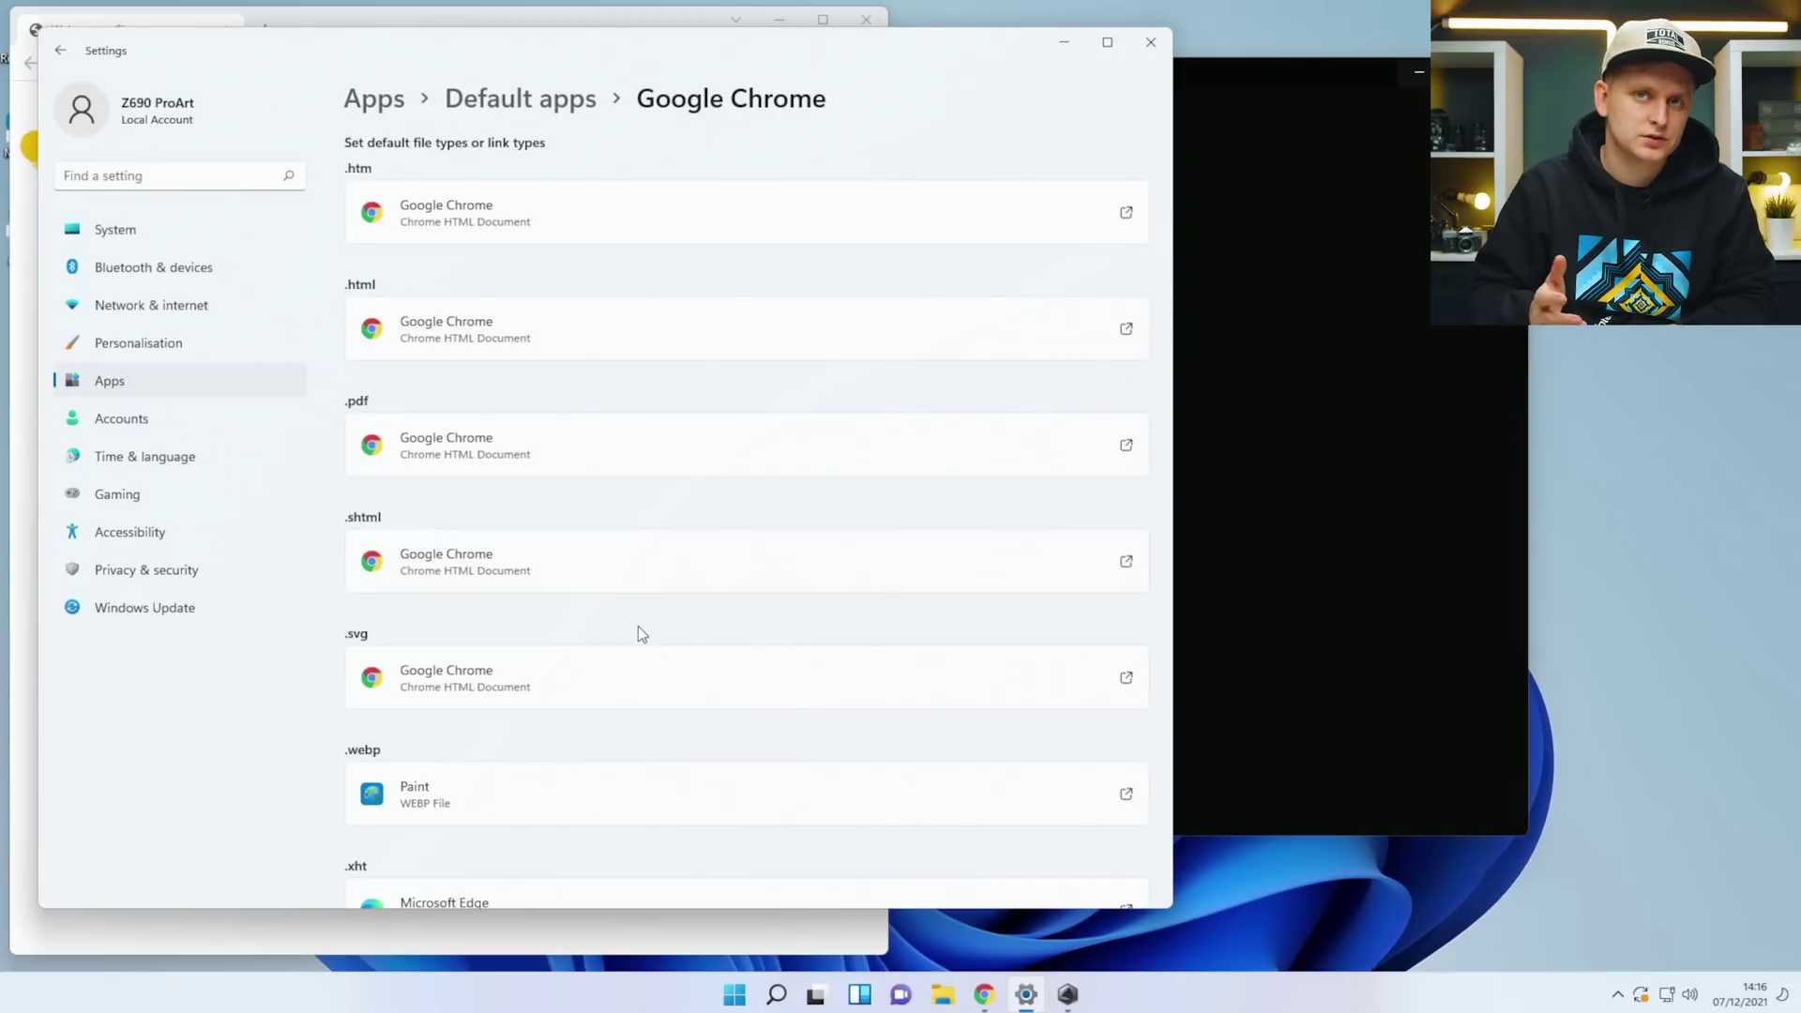
# Check the Windows Update page, then minimise Settings.
pyautogui.click(57, 62)
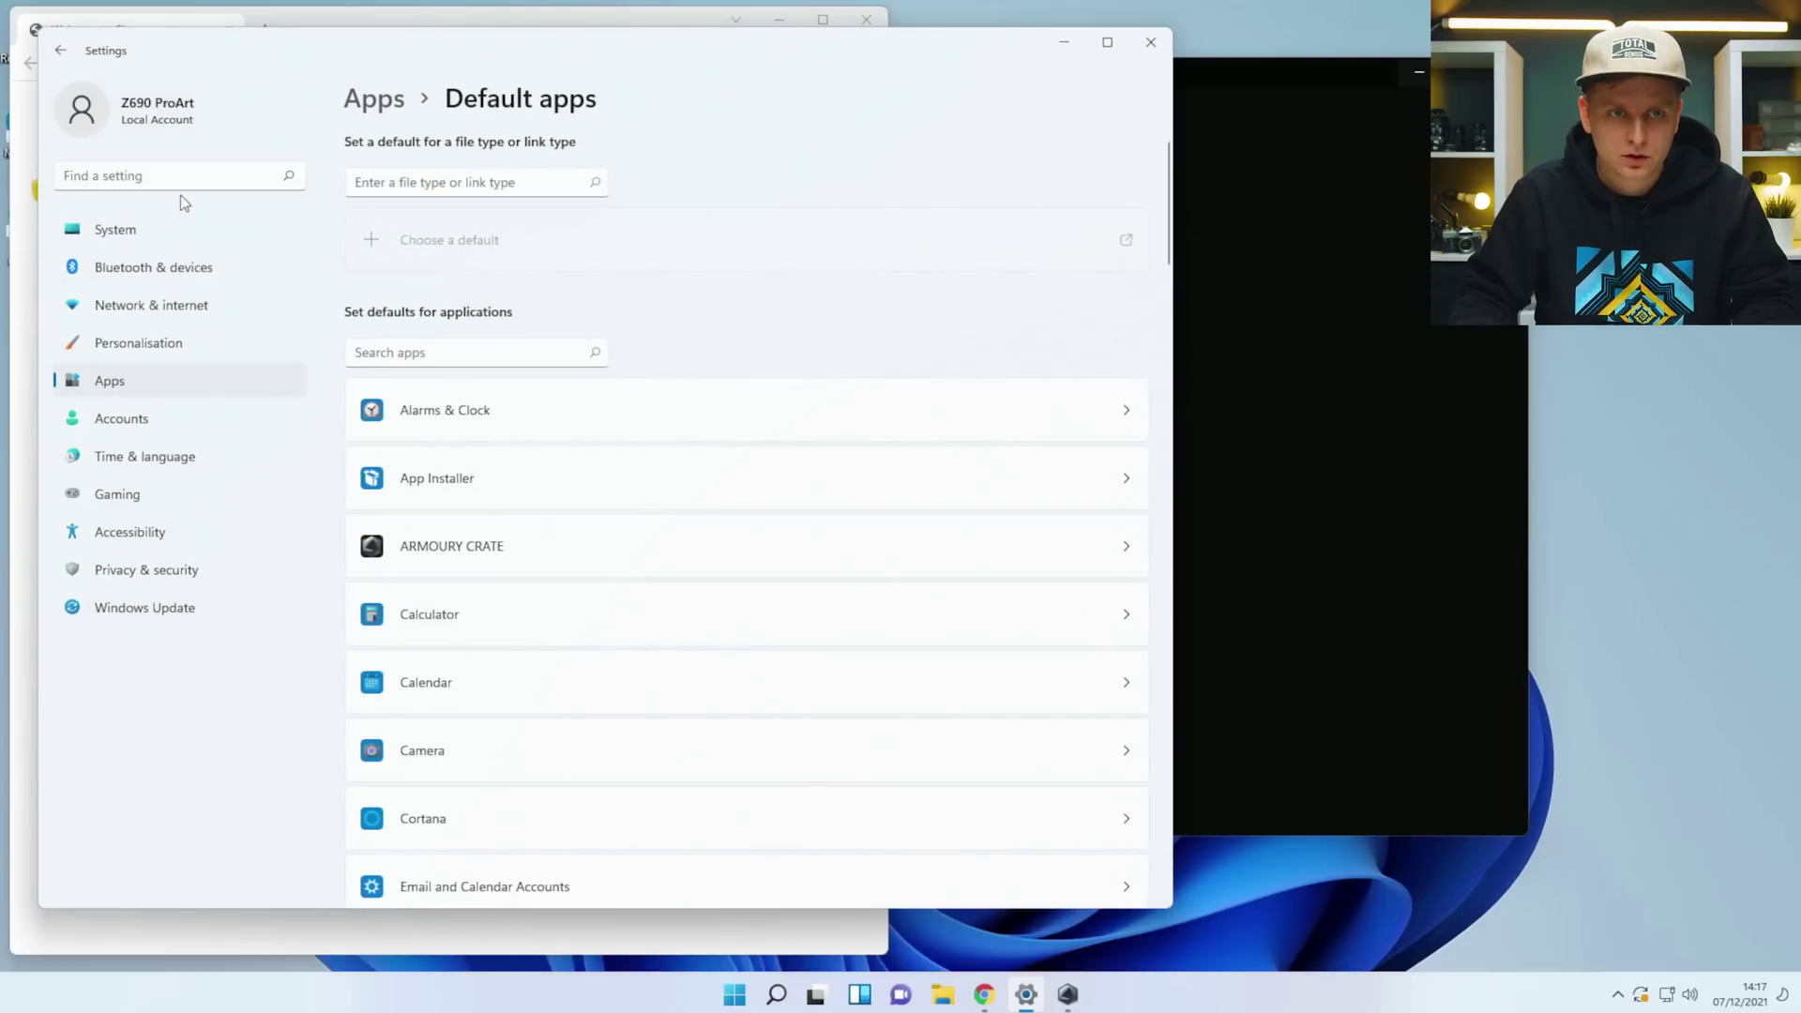
pyautogui.click(1156, 37)
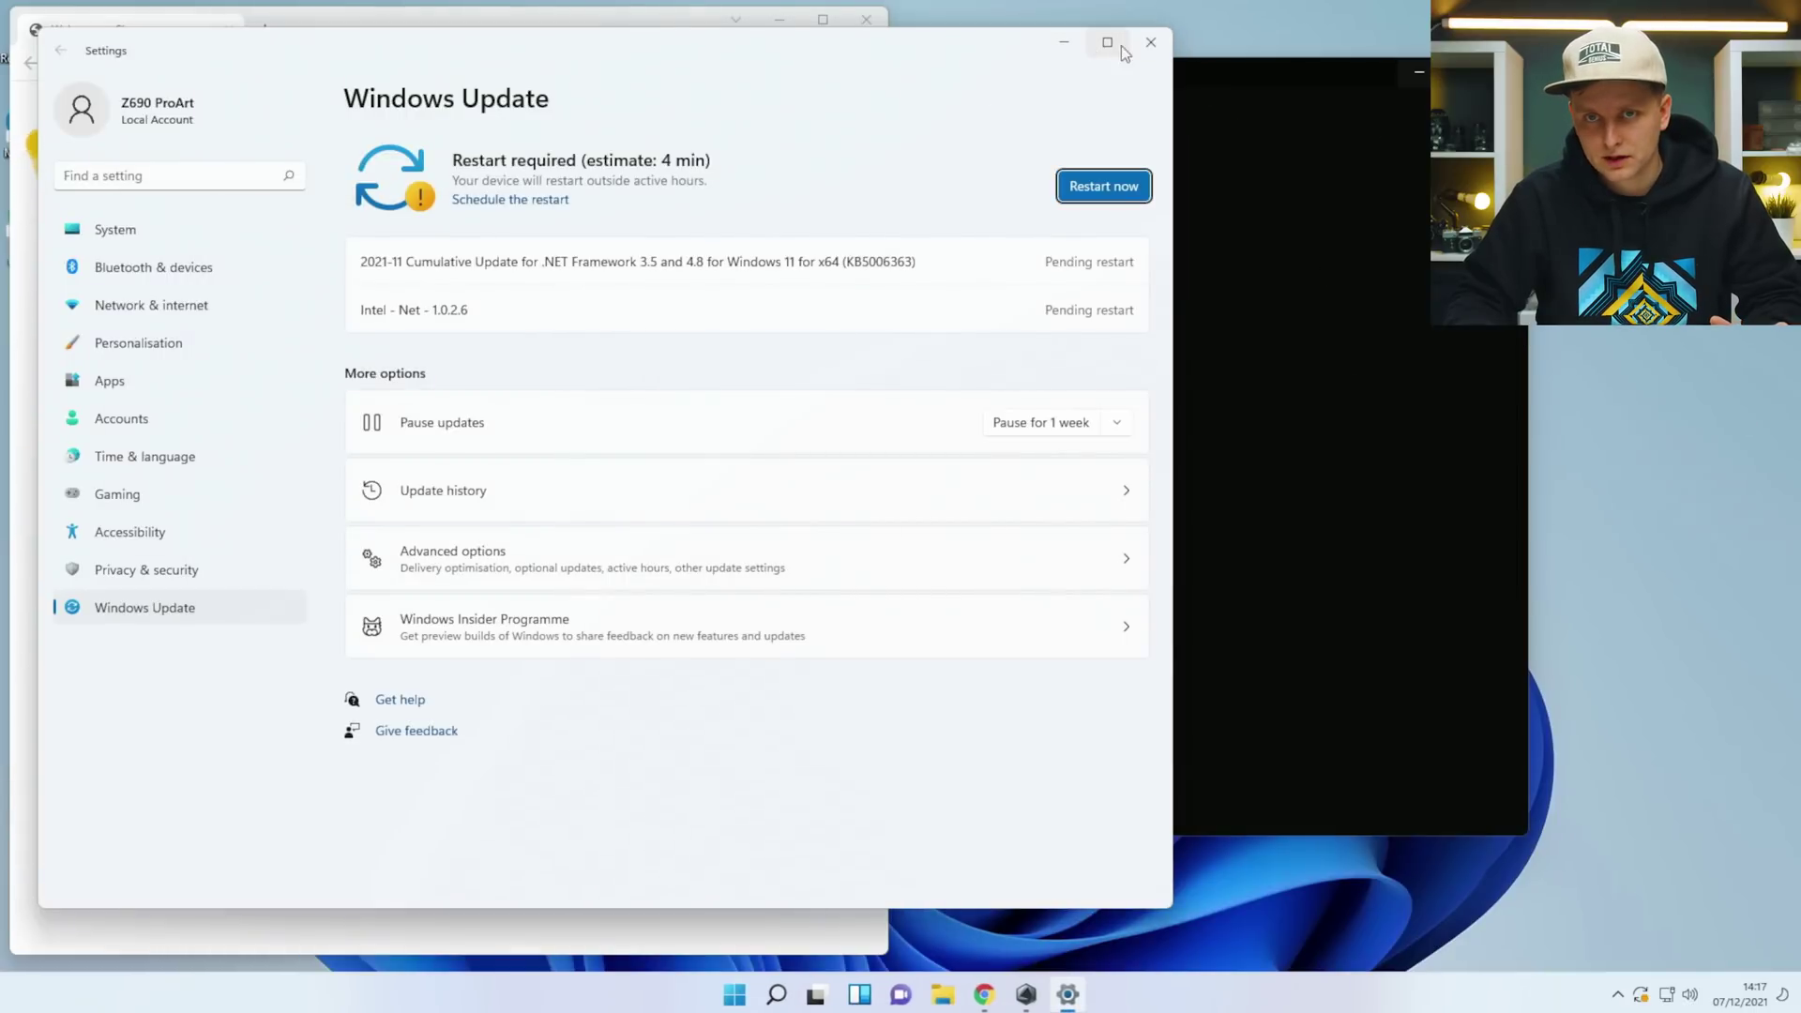
pyautogui.click(1072, 49)
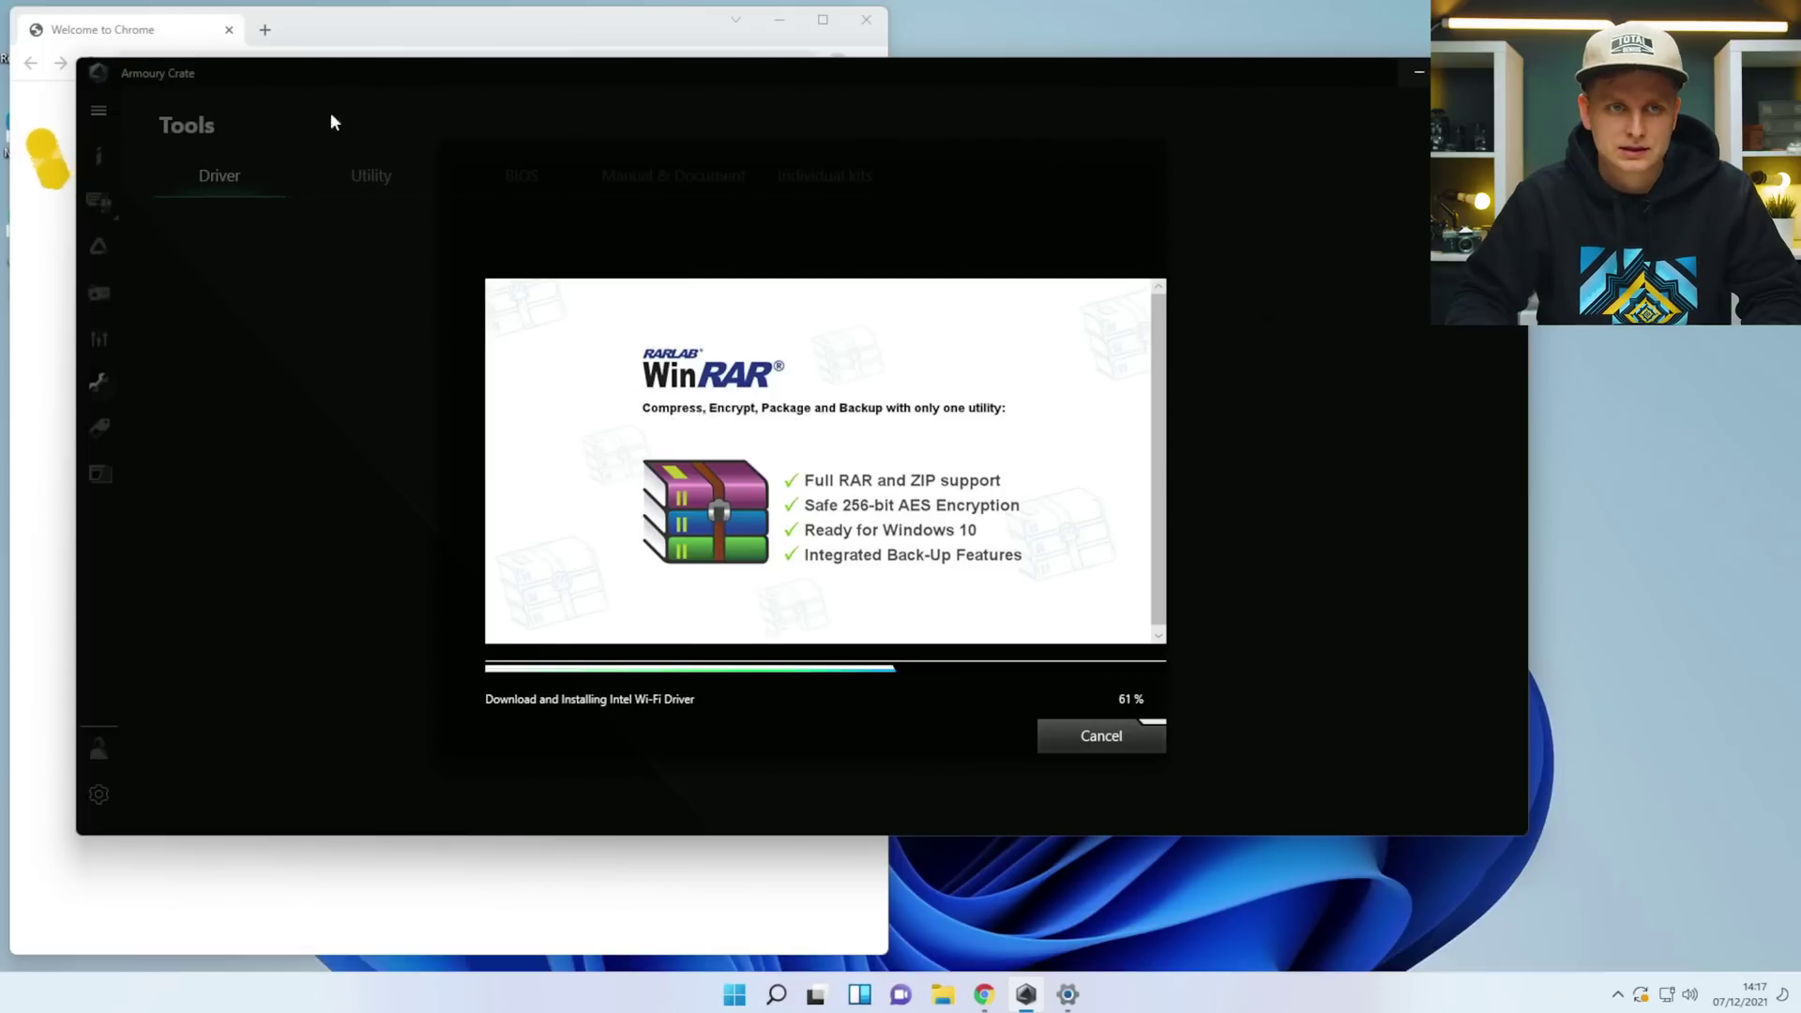
# Bring Chrome to the front and search for 'download geforce drivers'.
pyautogui.click(469, 31)
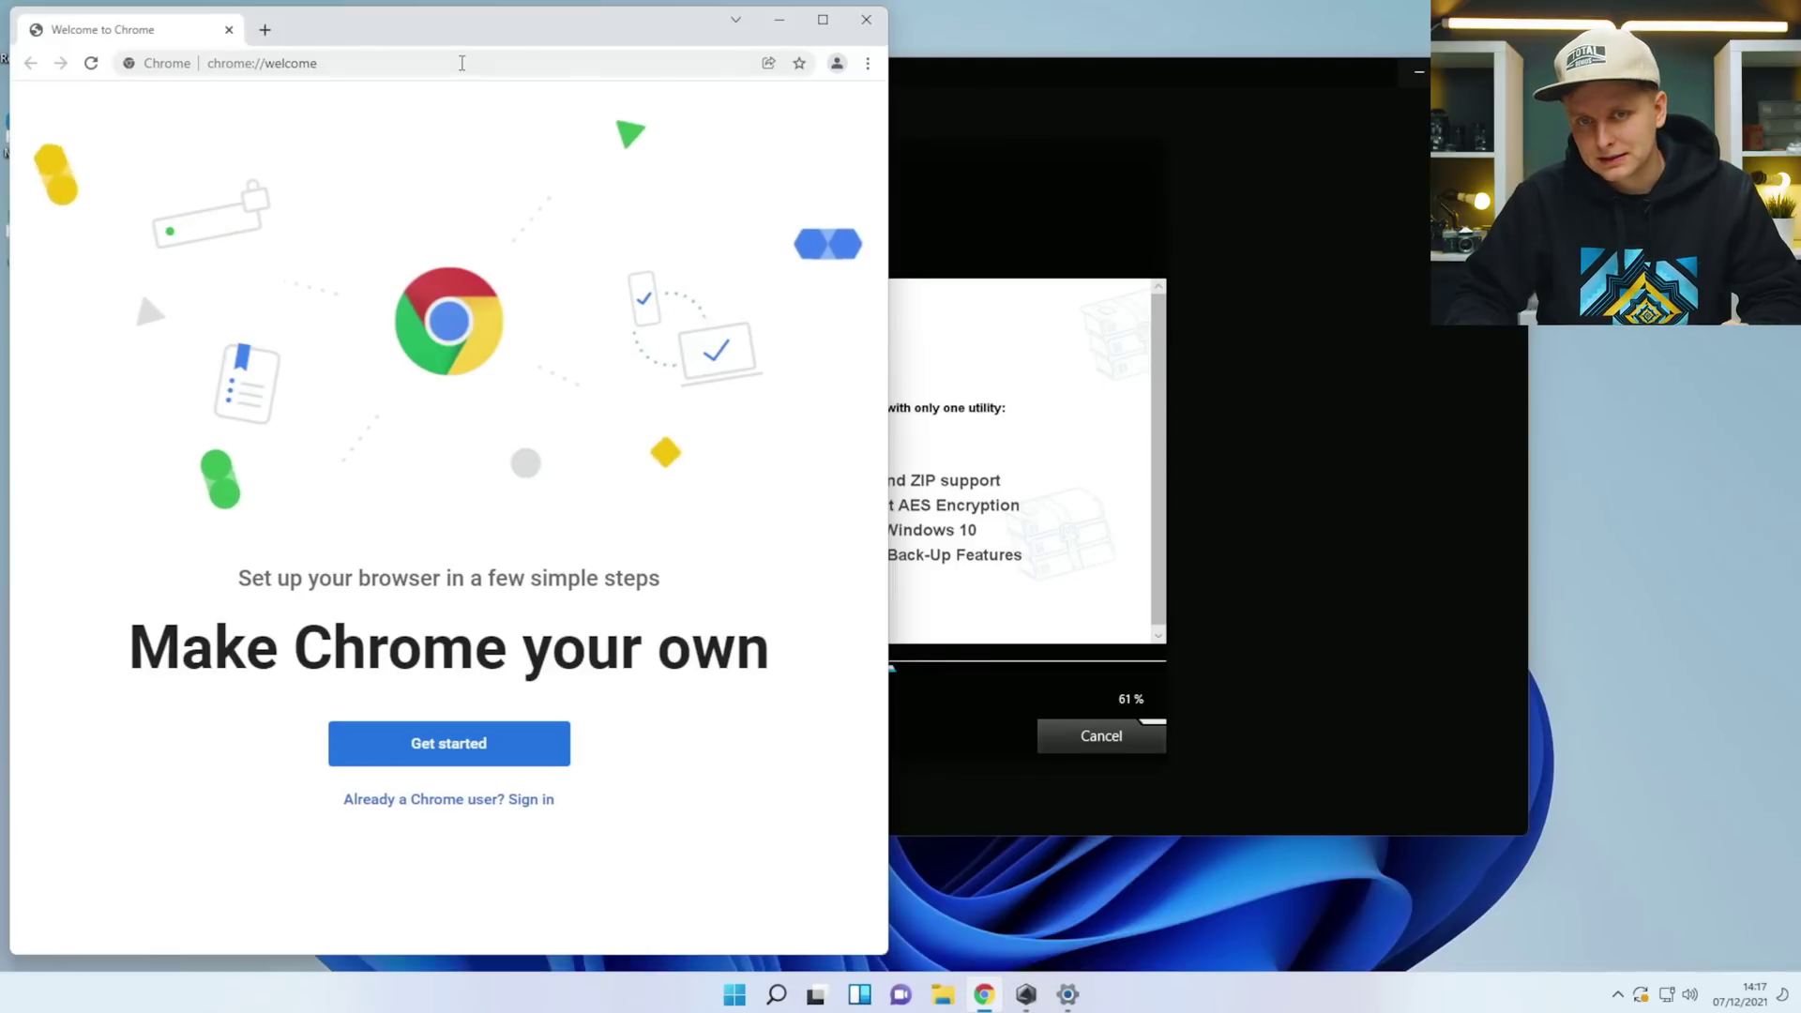
pyautogui.click(461, 62)
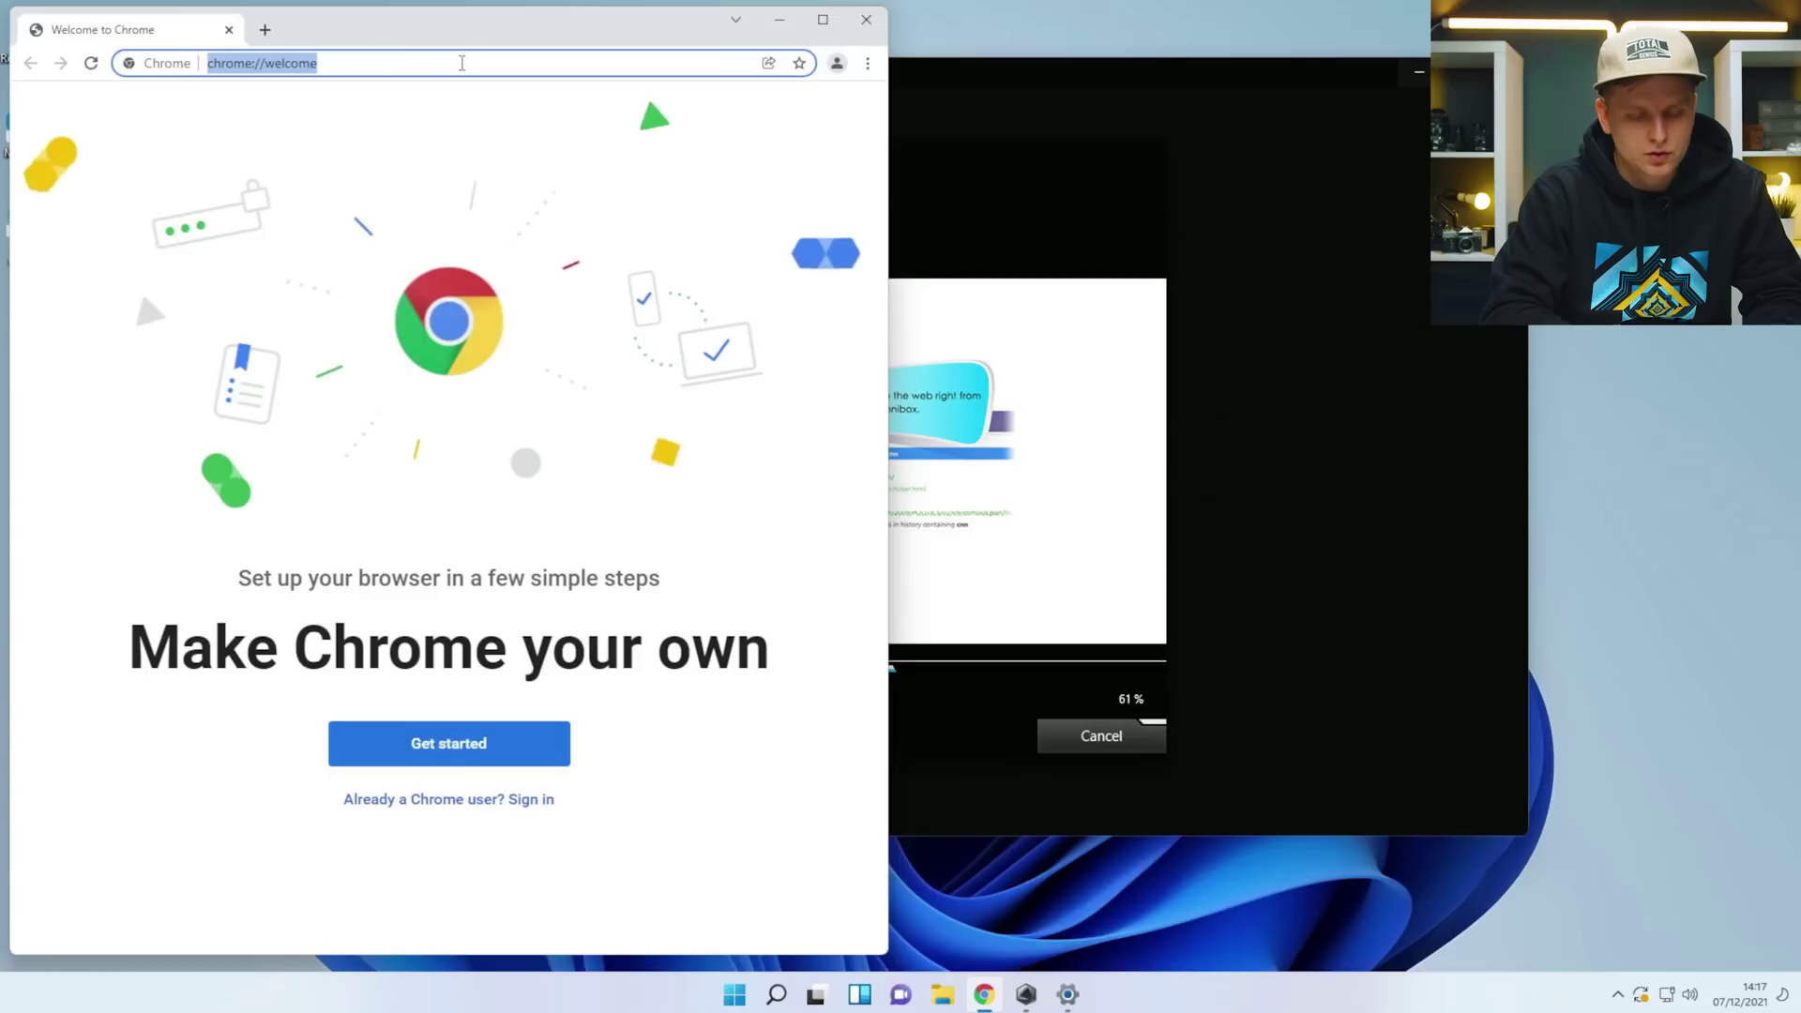
pyautogui.write('dow')
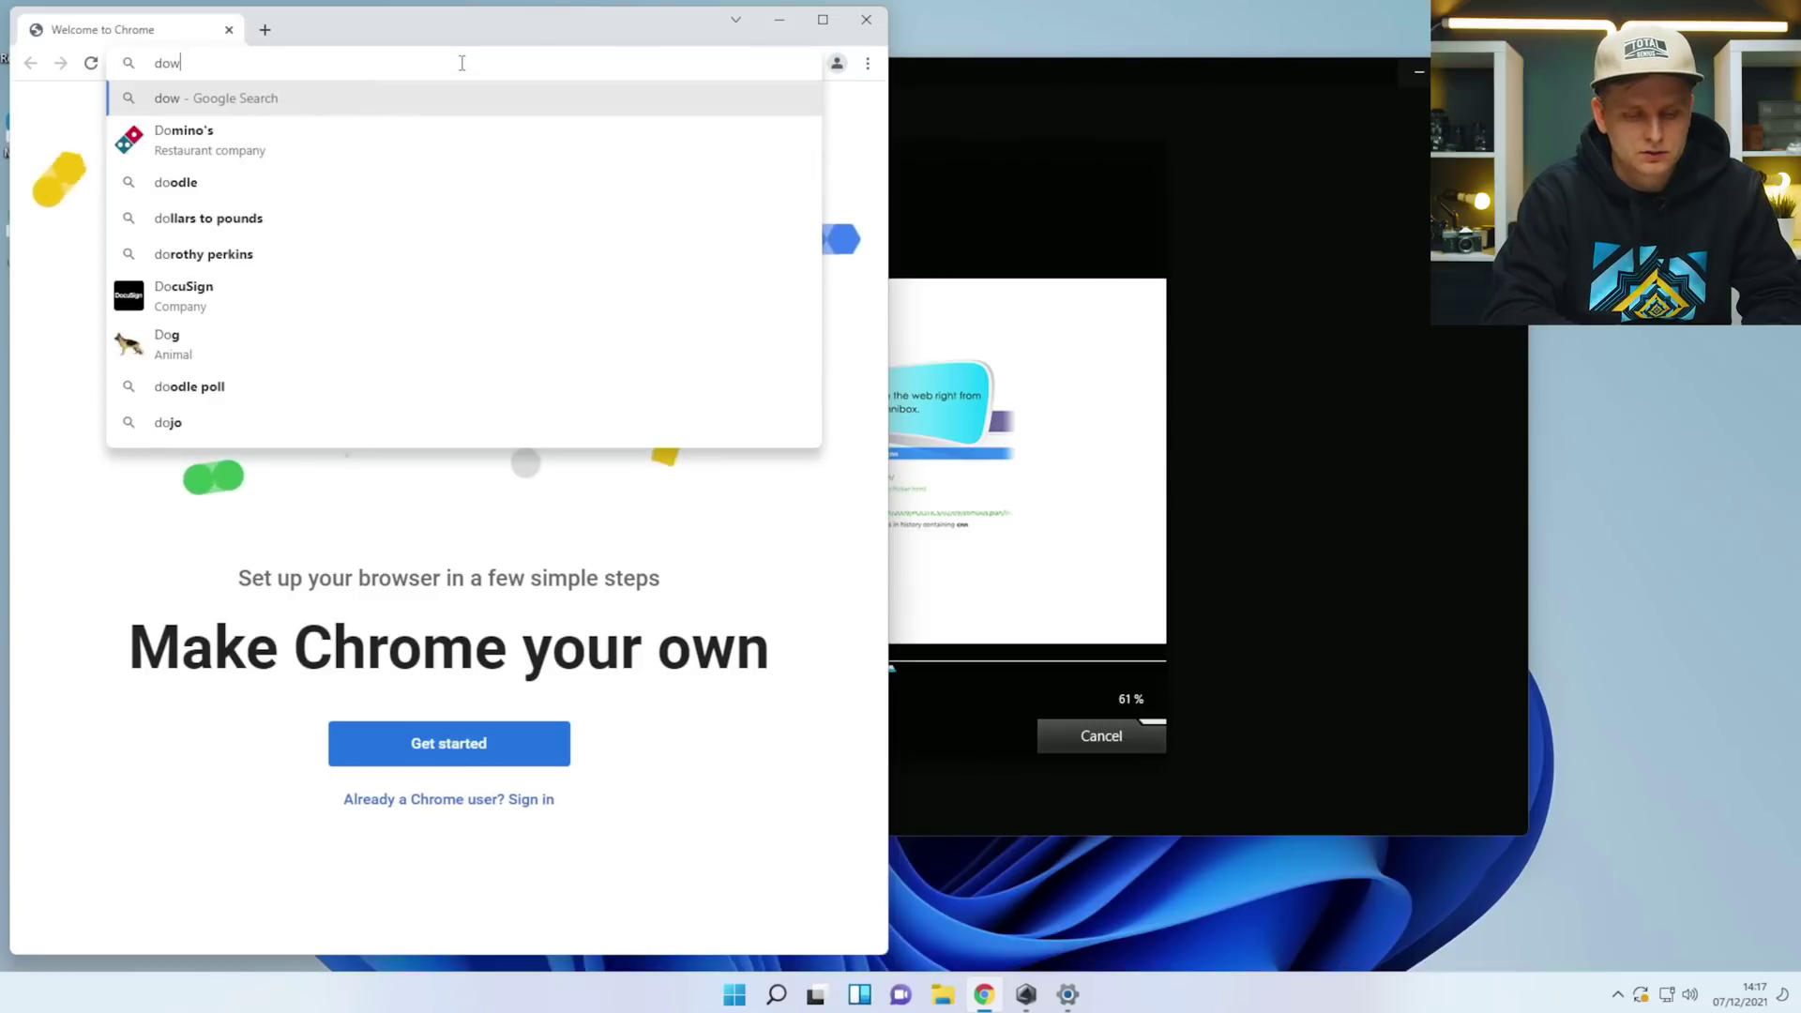
pyautogui.write('nload g')
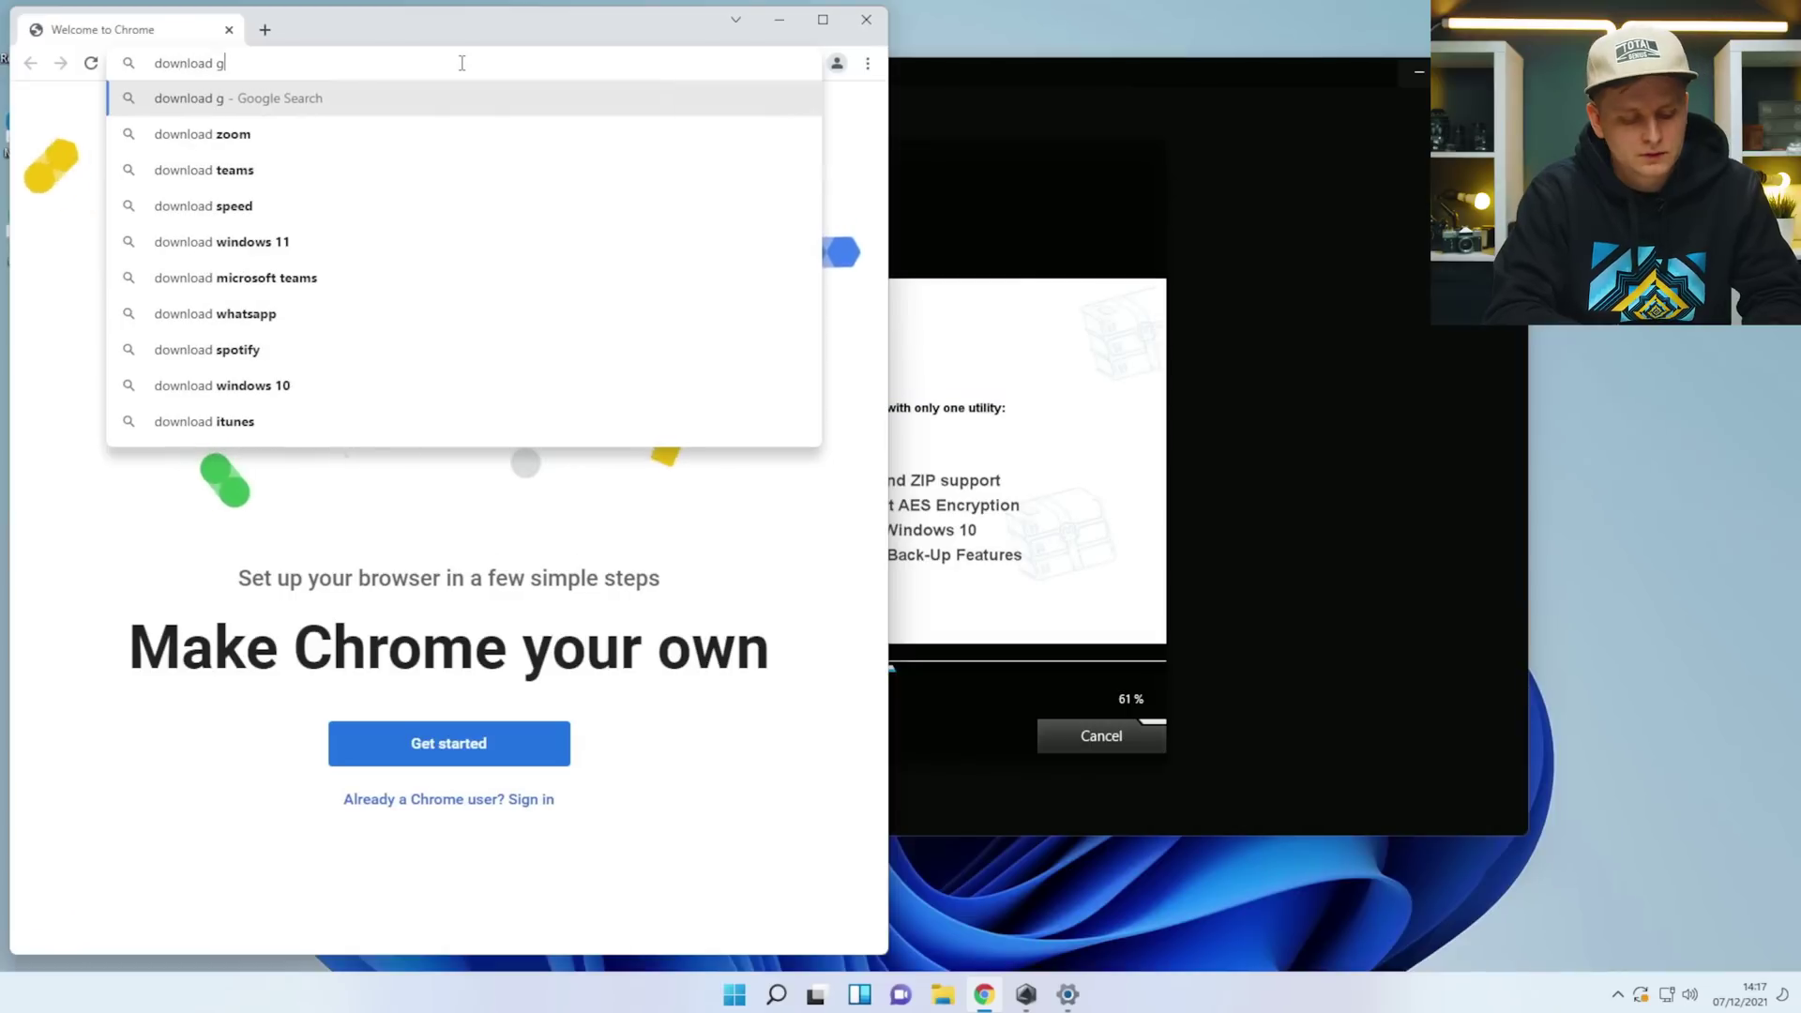
pyautogui.write('eforce d')
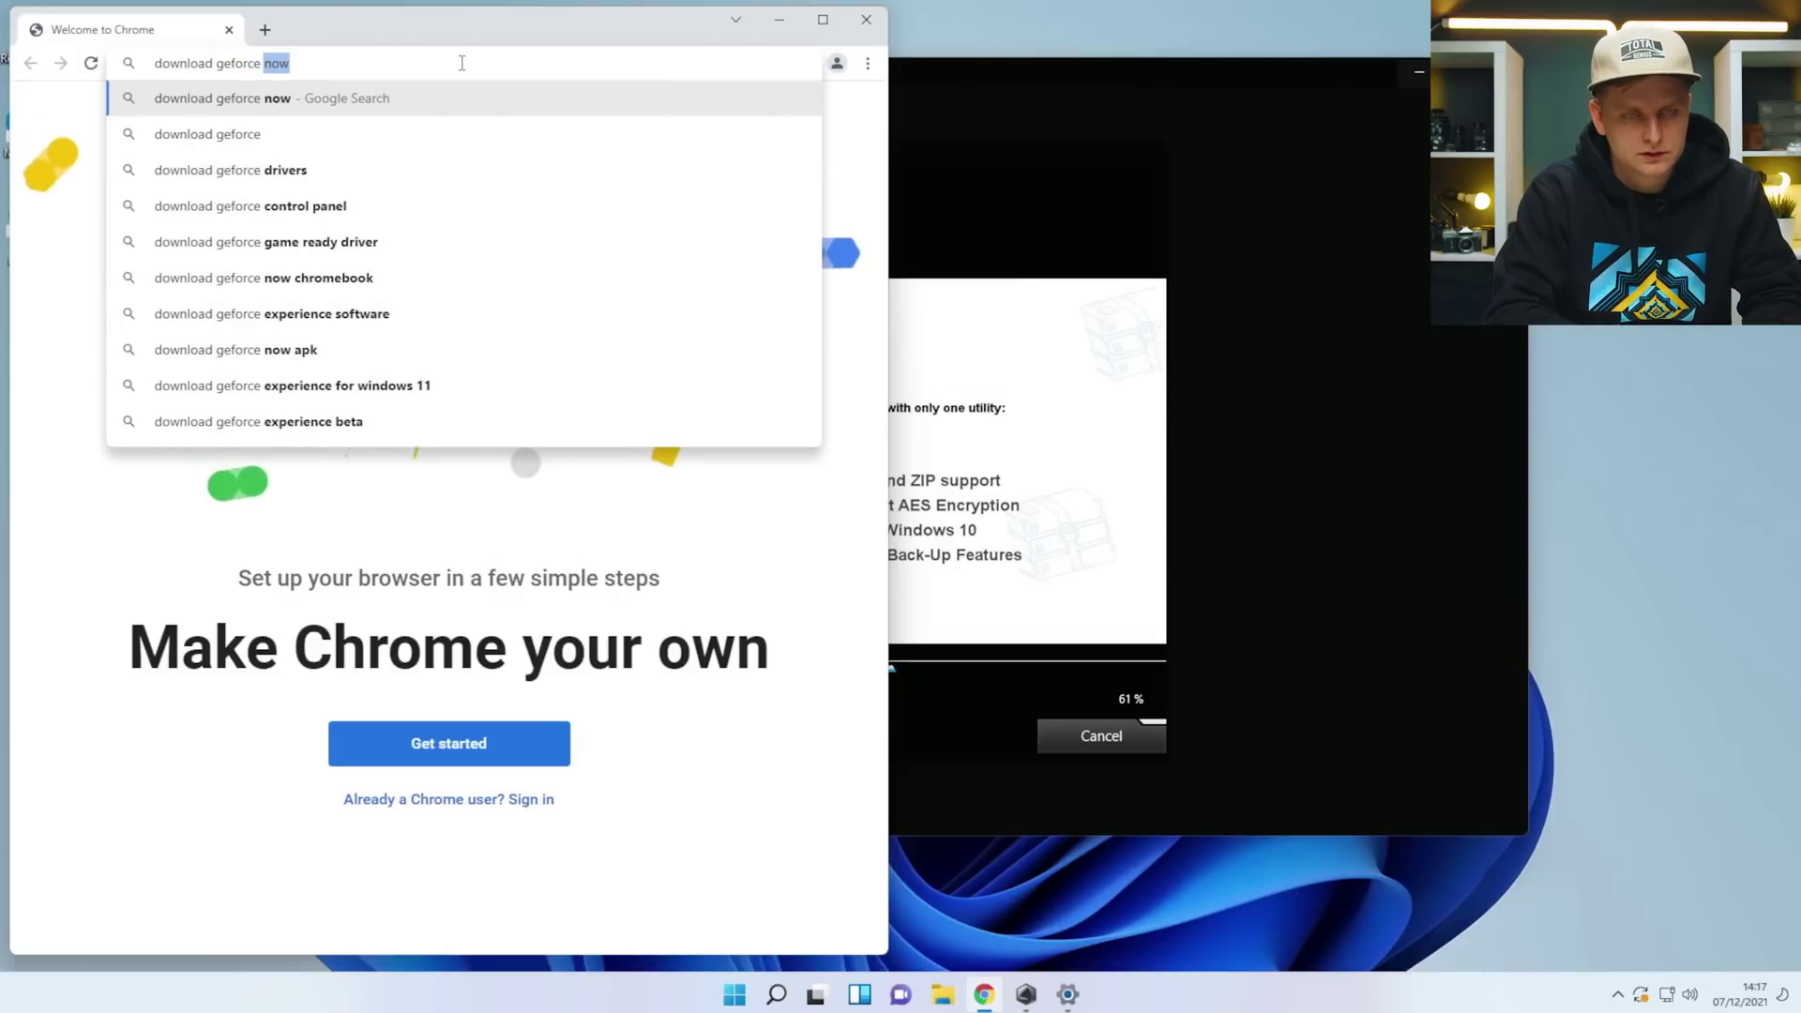
pyautogui.write('r')
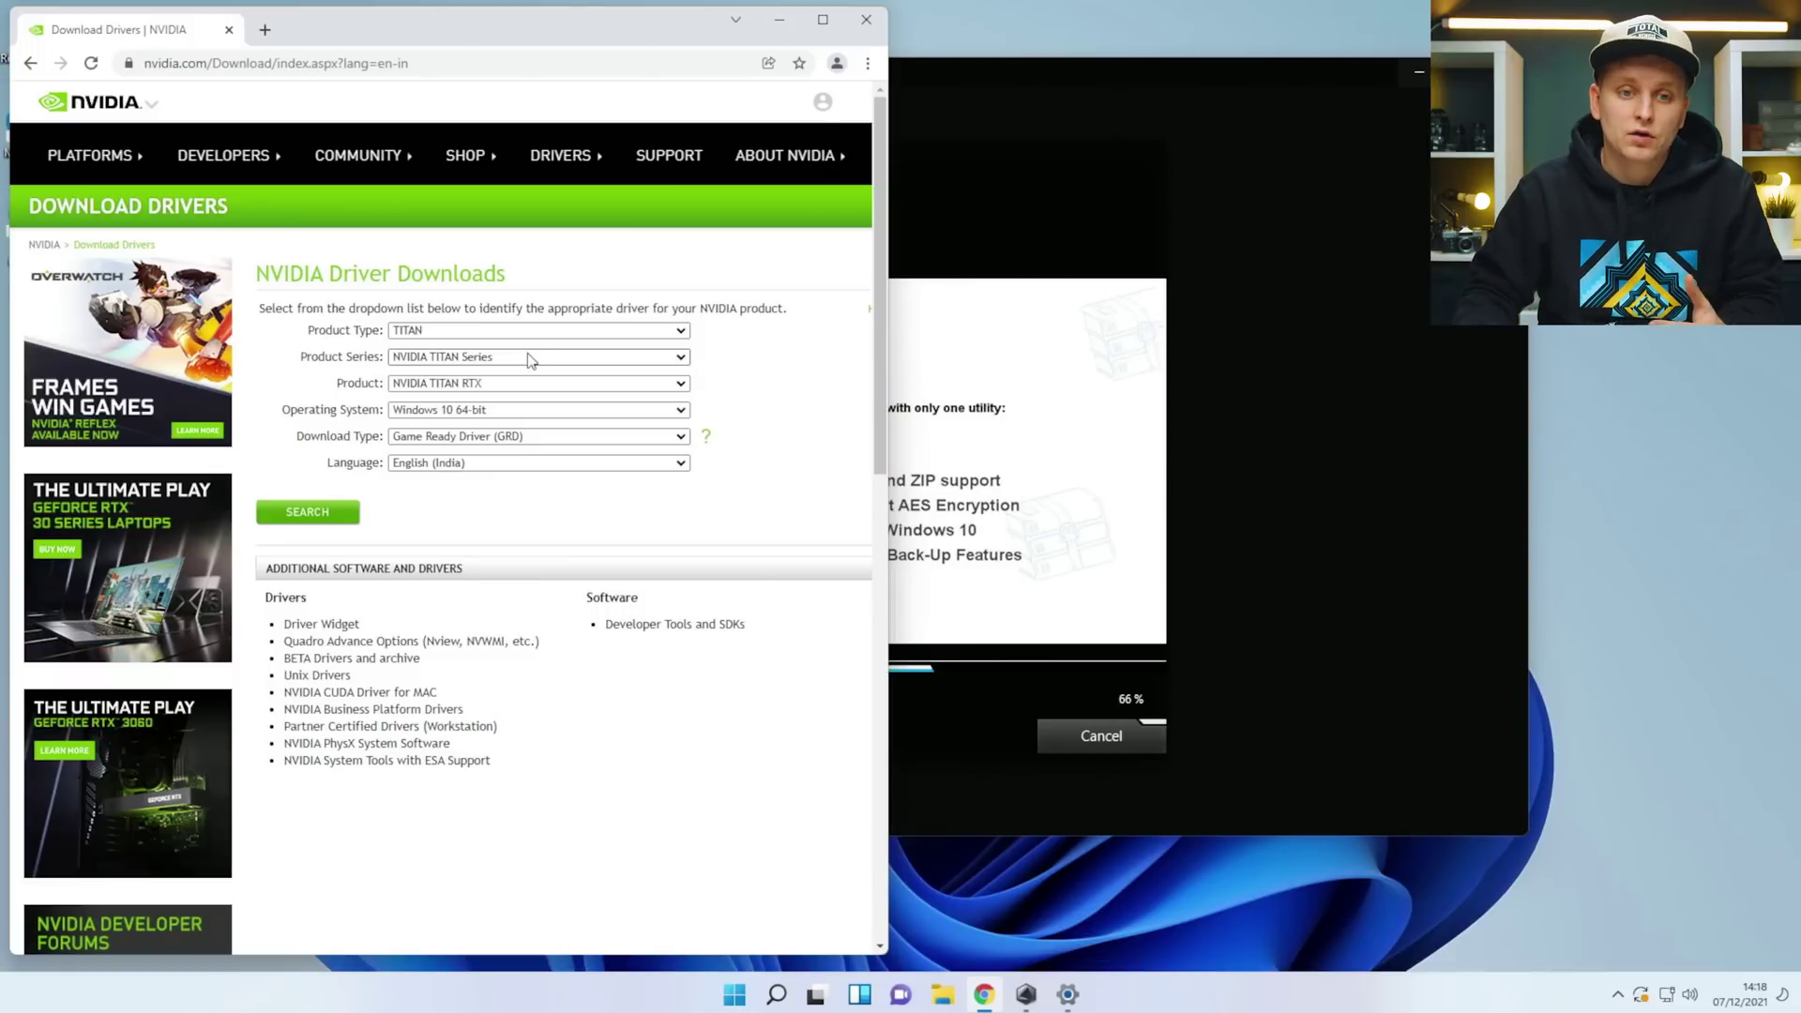
# Set the driver filters to GeForce RTX 30 Series, Windows 11, Studio Driver, English (UK).
pyautogui.click(475, 331)
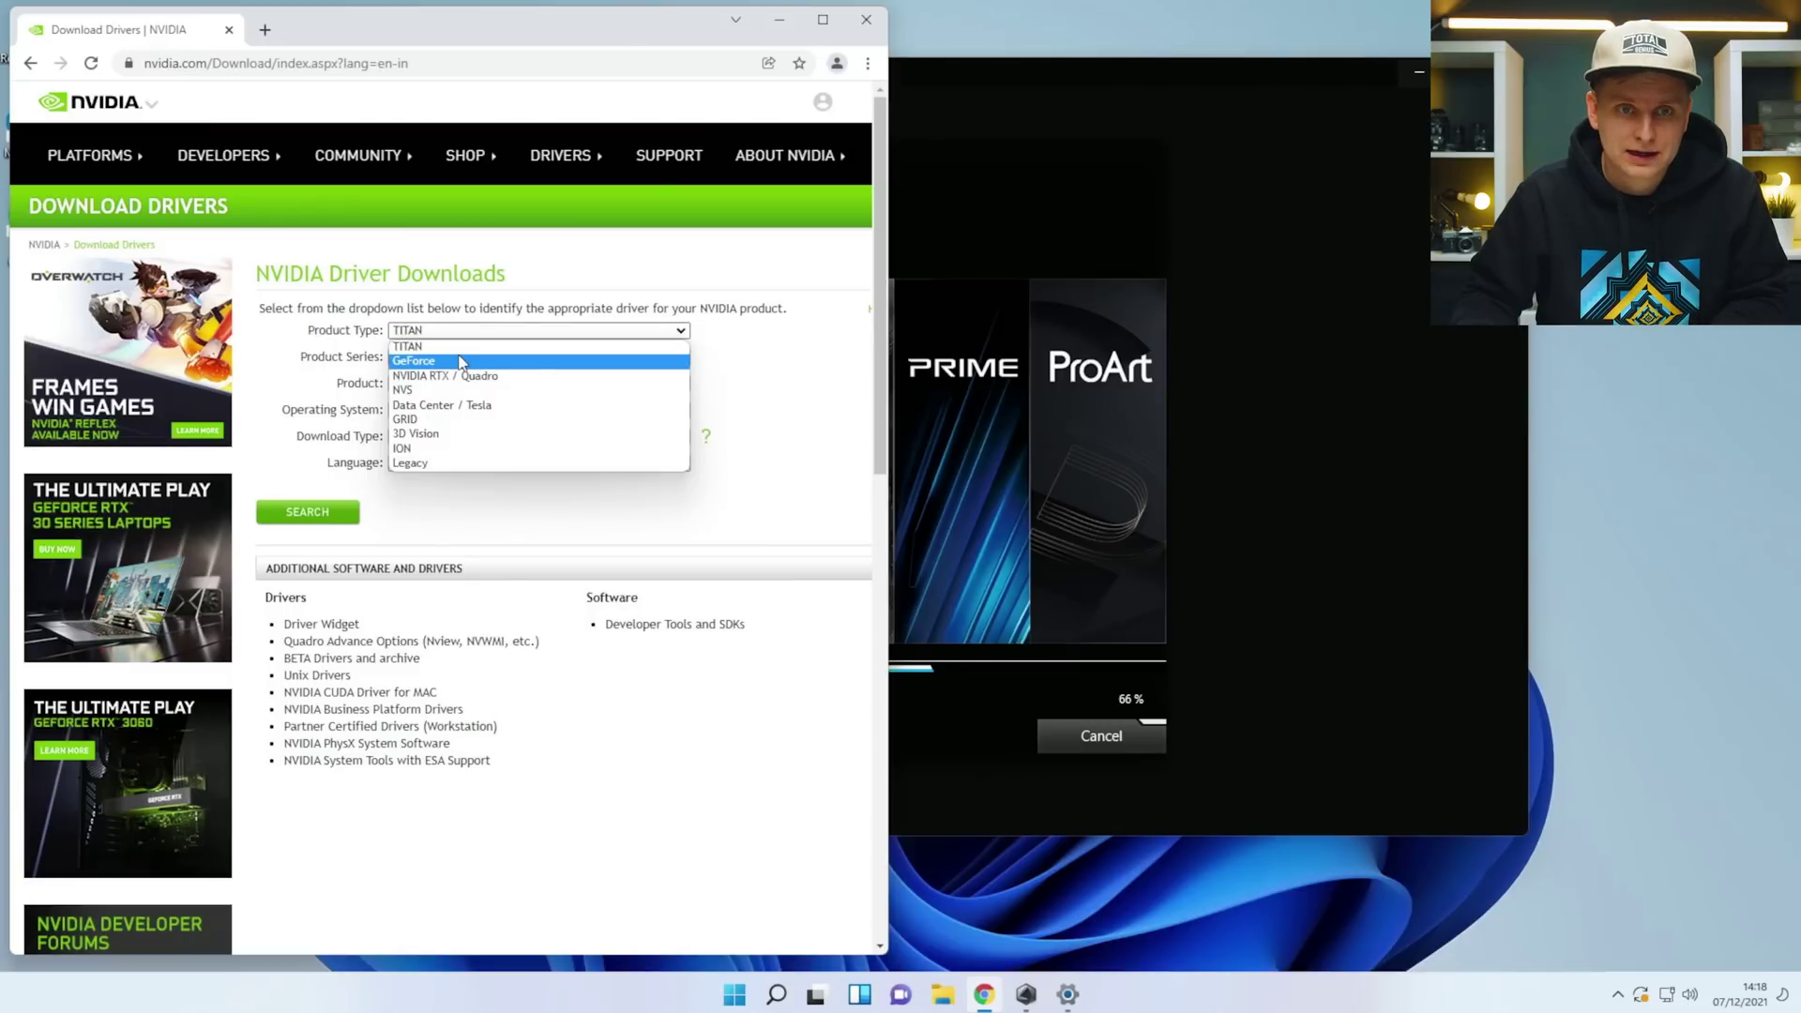
pyautogui.click(460, 361)
pyautogui.click(469, 356)
pyautogui.click(472, 385)
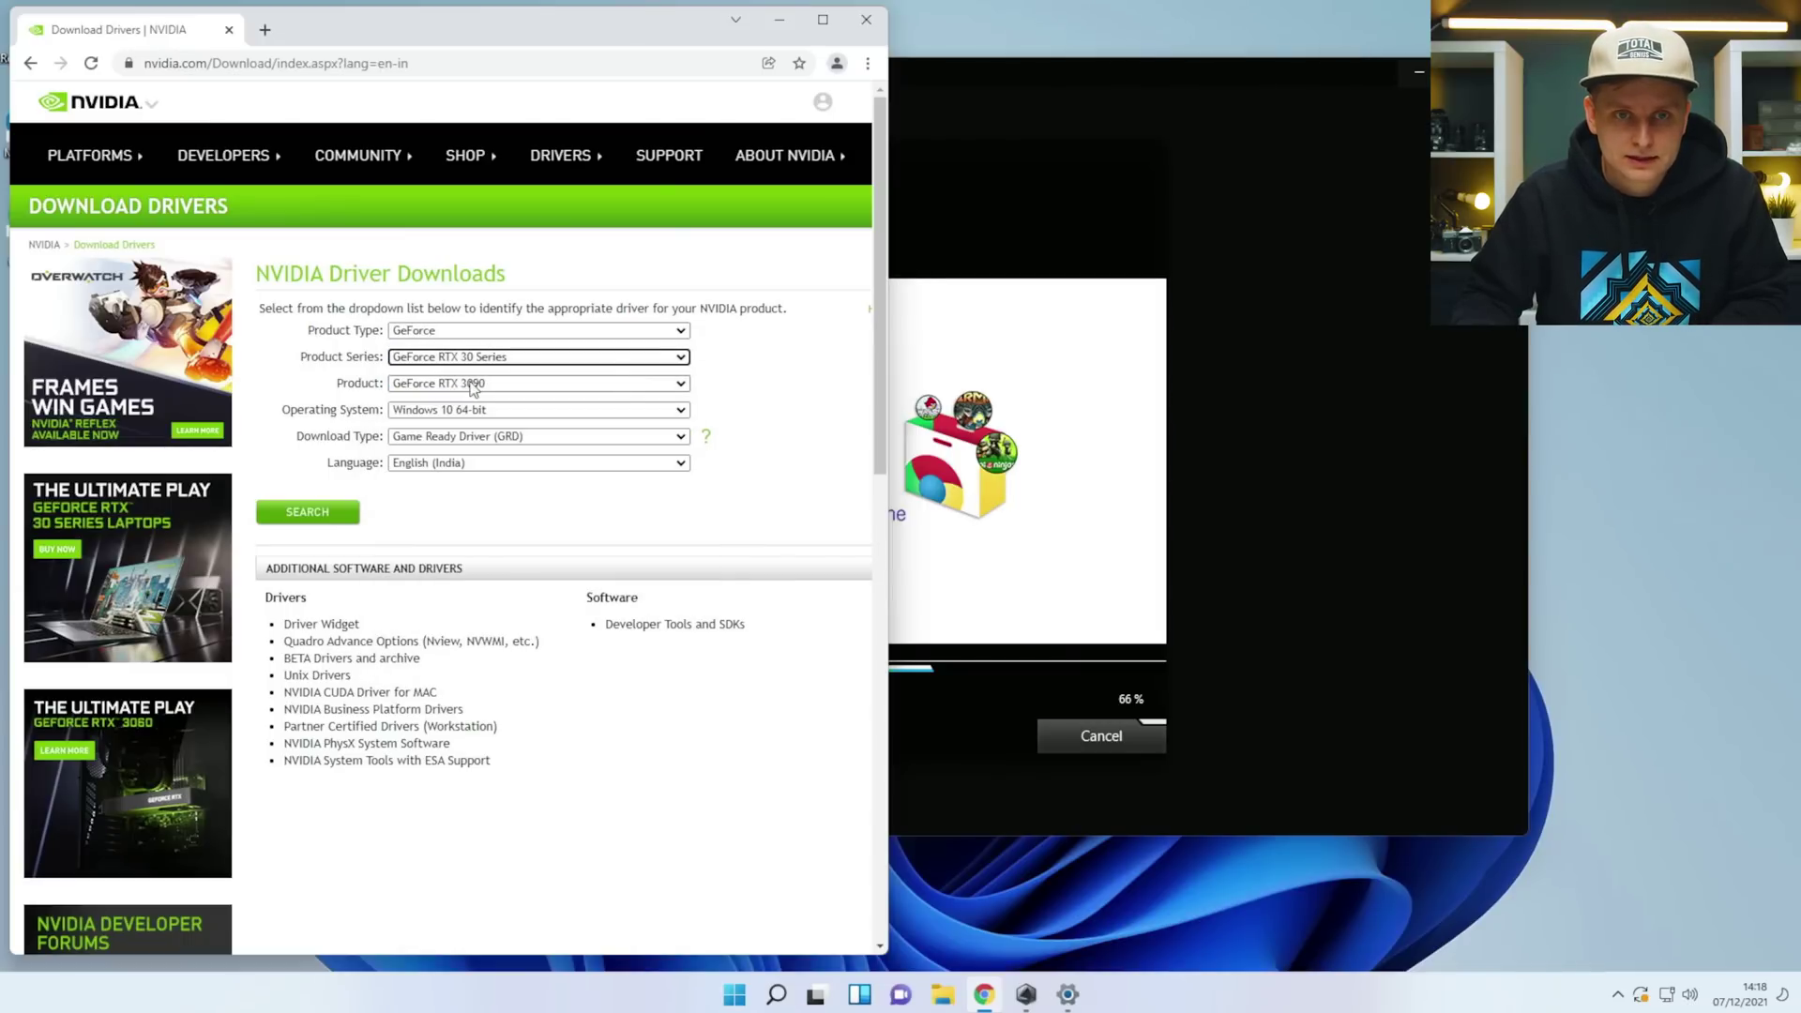
pyautogui.click(469, 410)
pyautogui.click(464, 439)
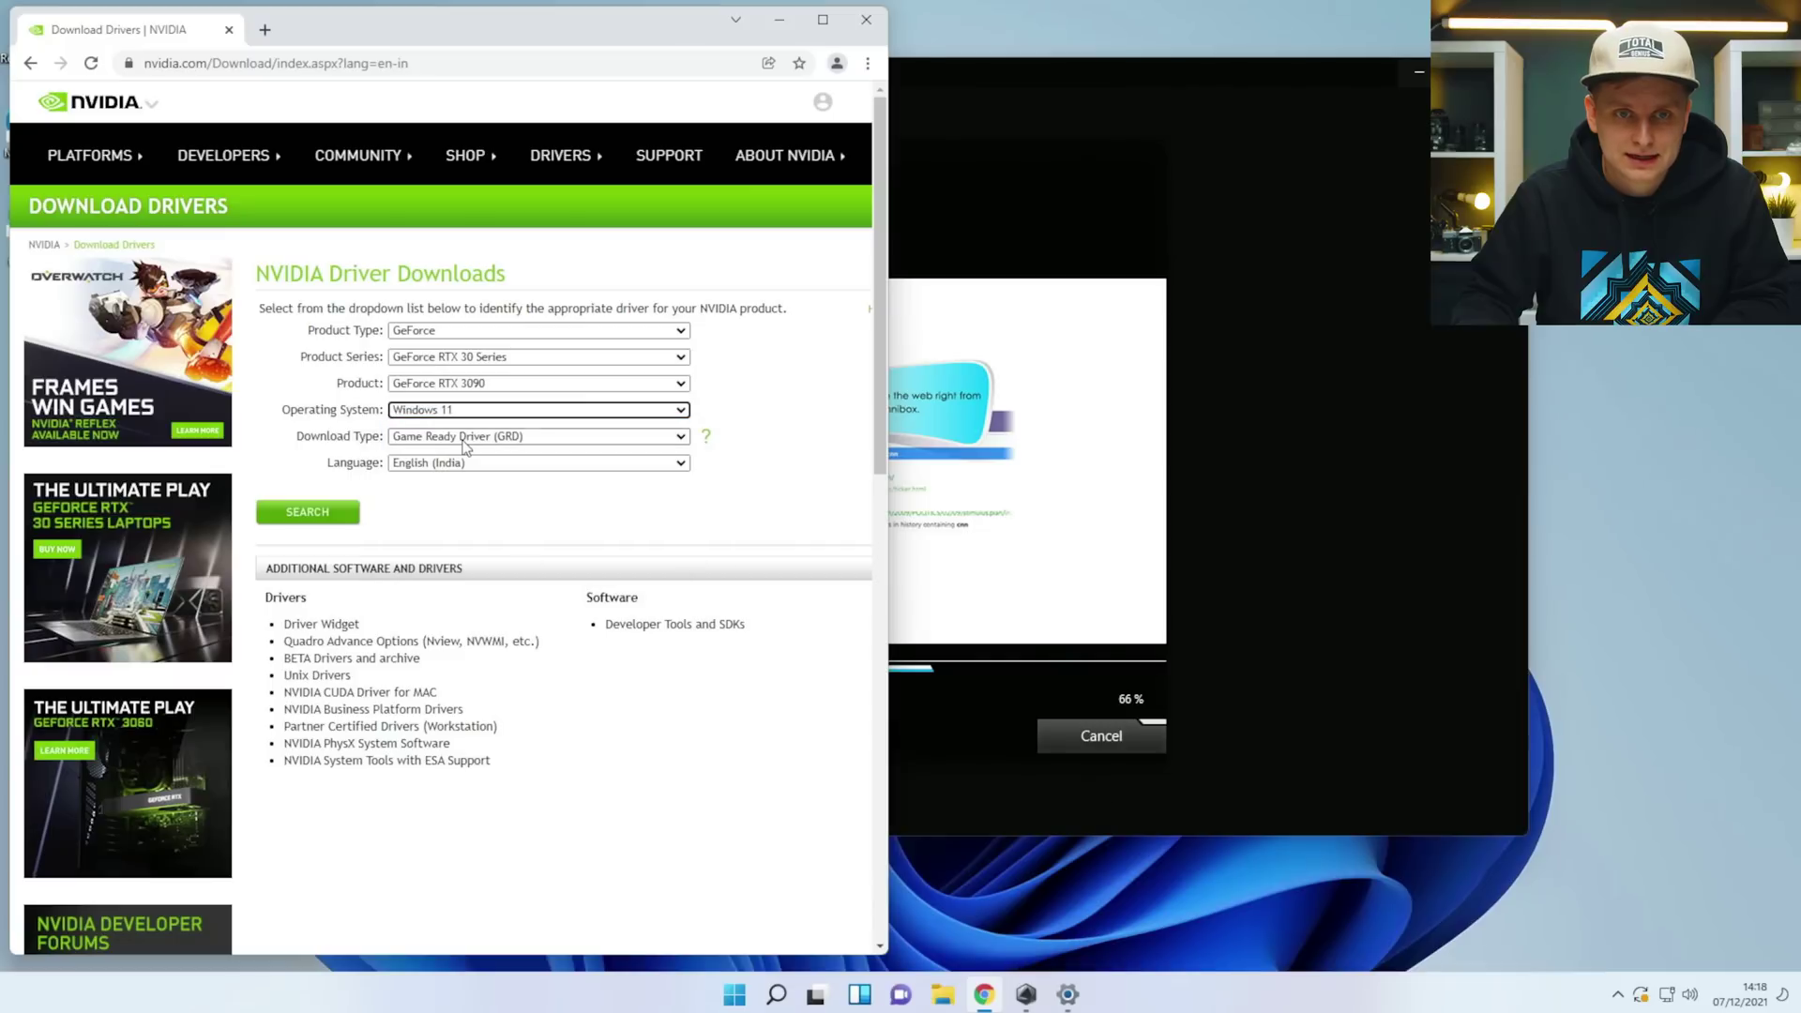
pyautogui.click(657, 437)
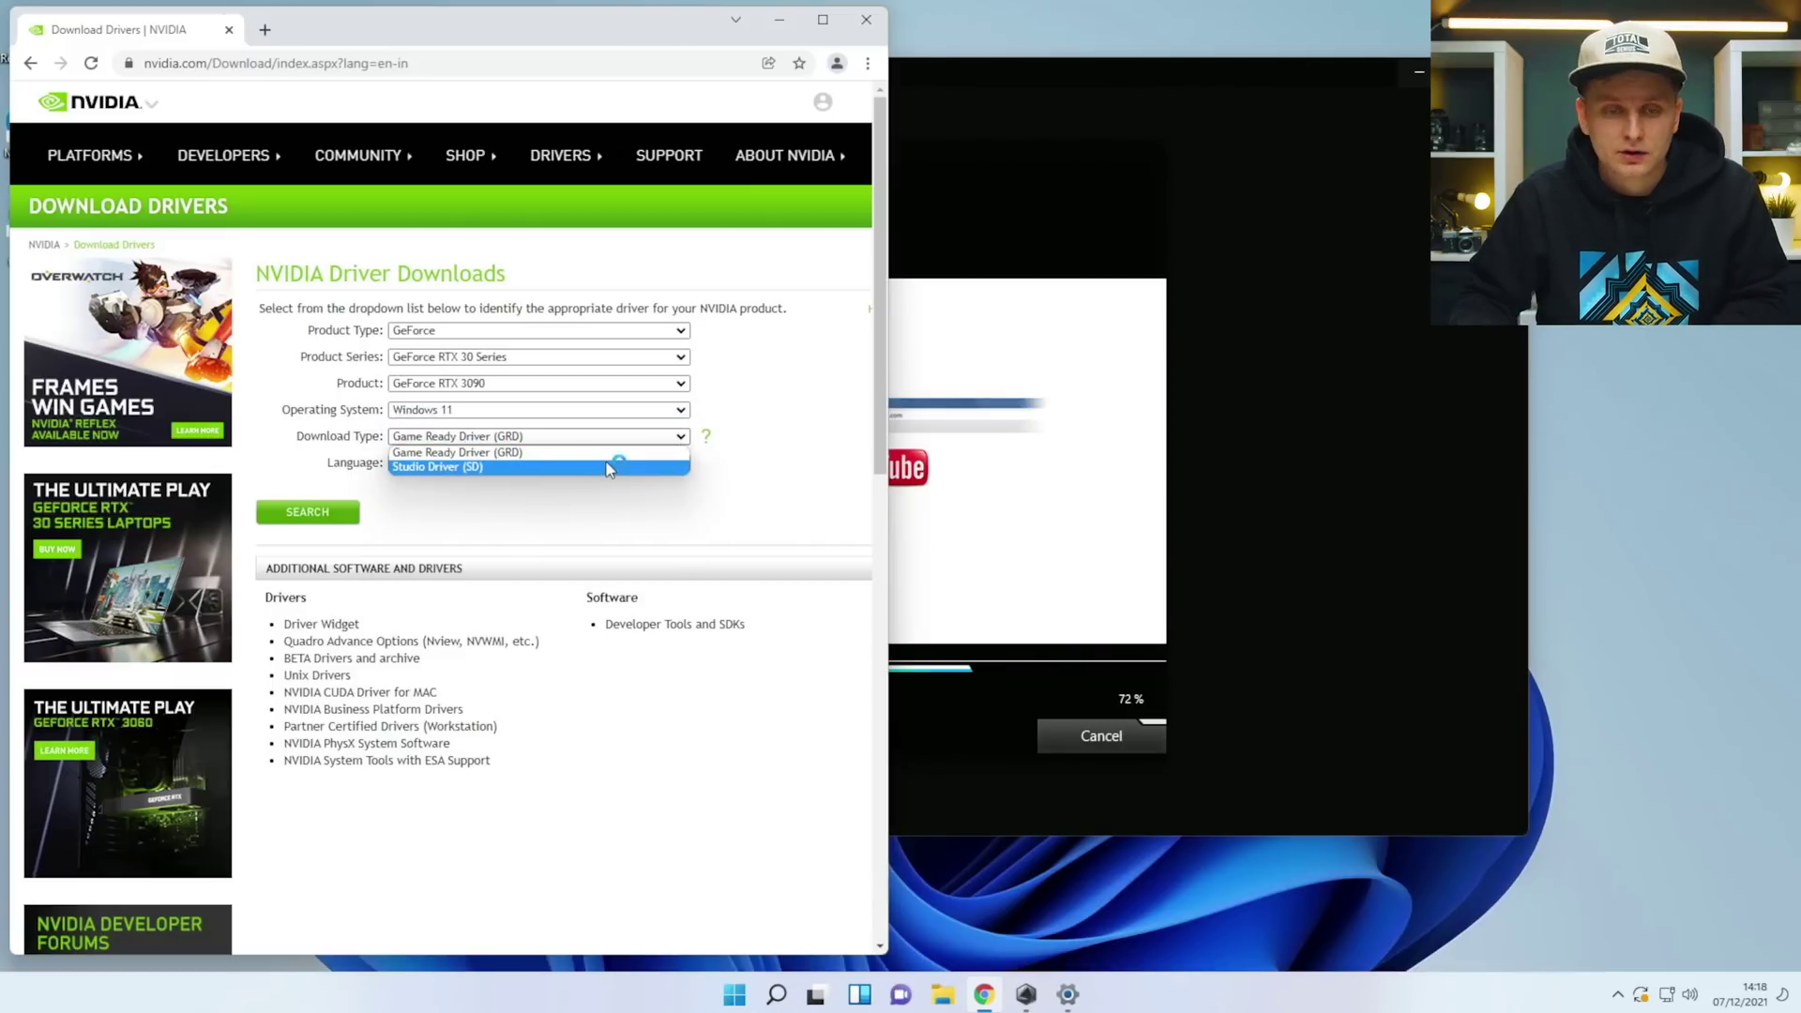
pyautogui.click(545, 467)
pyautogui.click(480, 463)
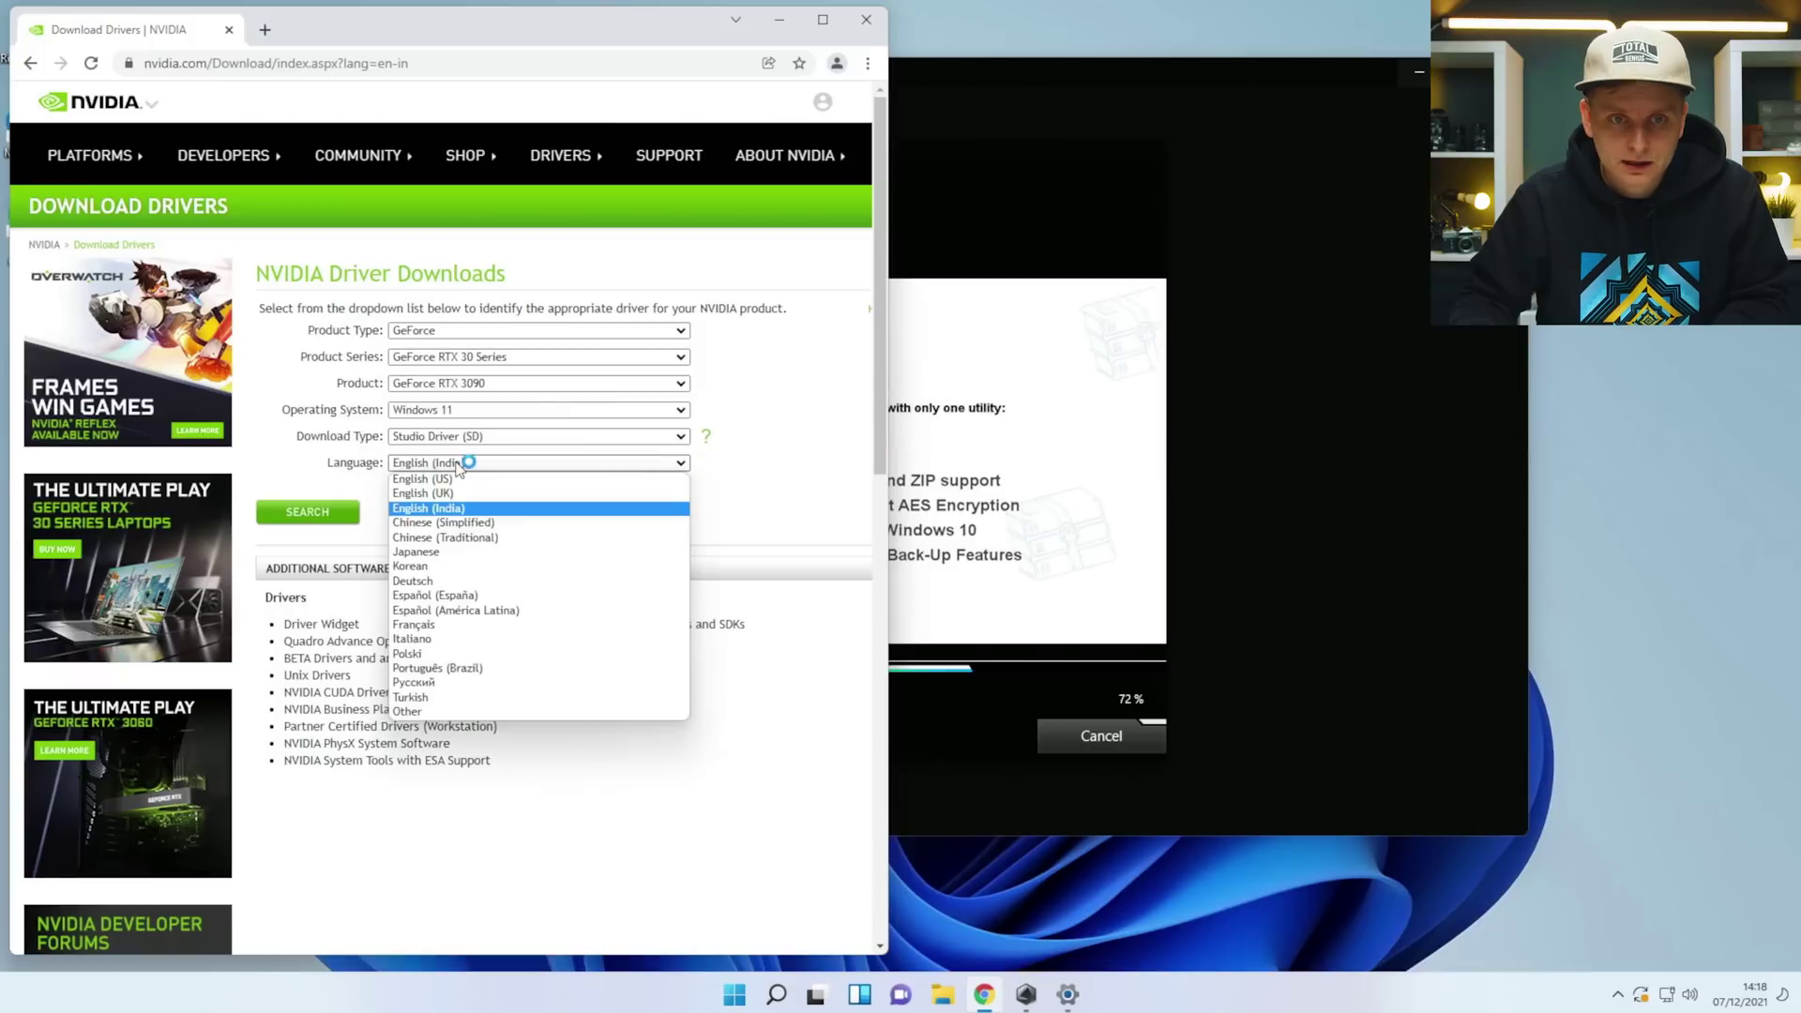
pyautogui.click(493, 500)
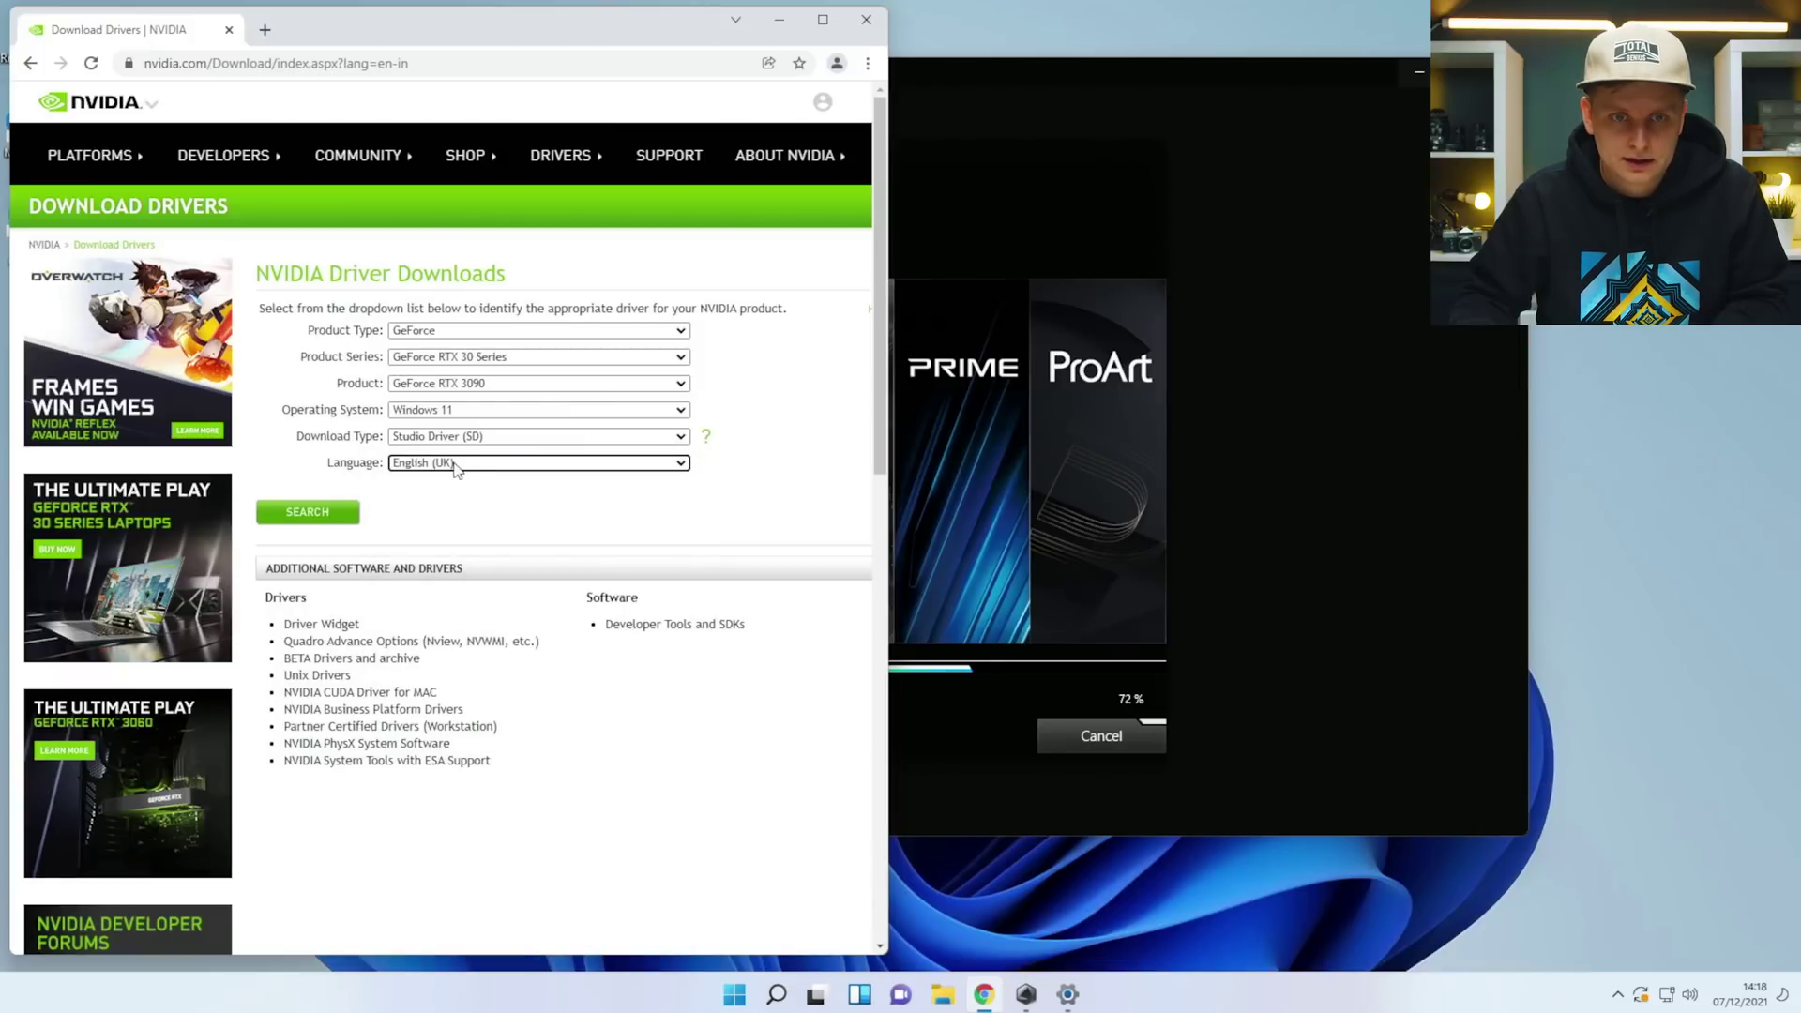
# Search and download the 472.47 Studio Driver.
pyautogui.click(302, 515)
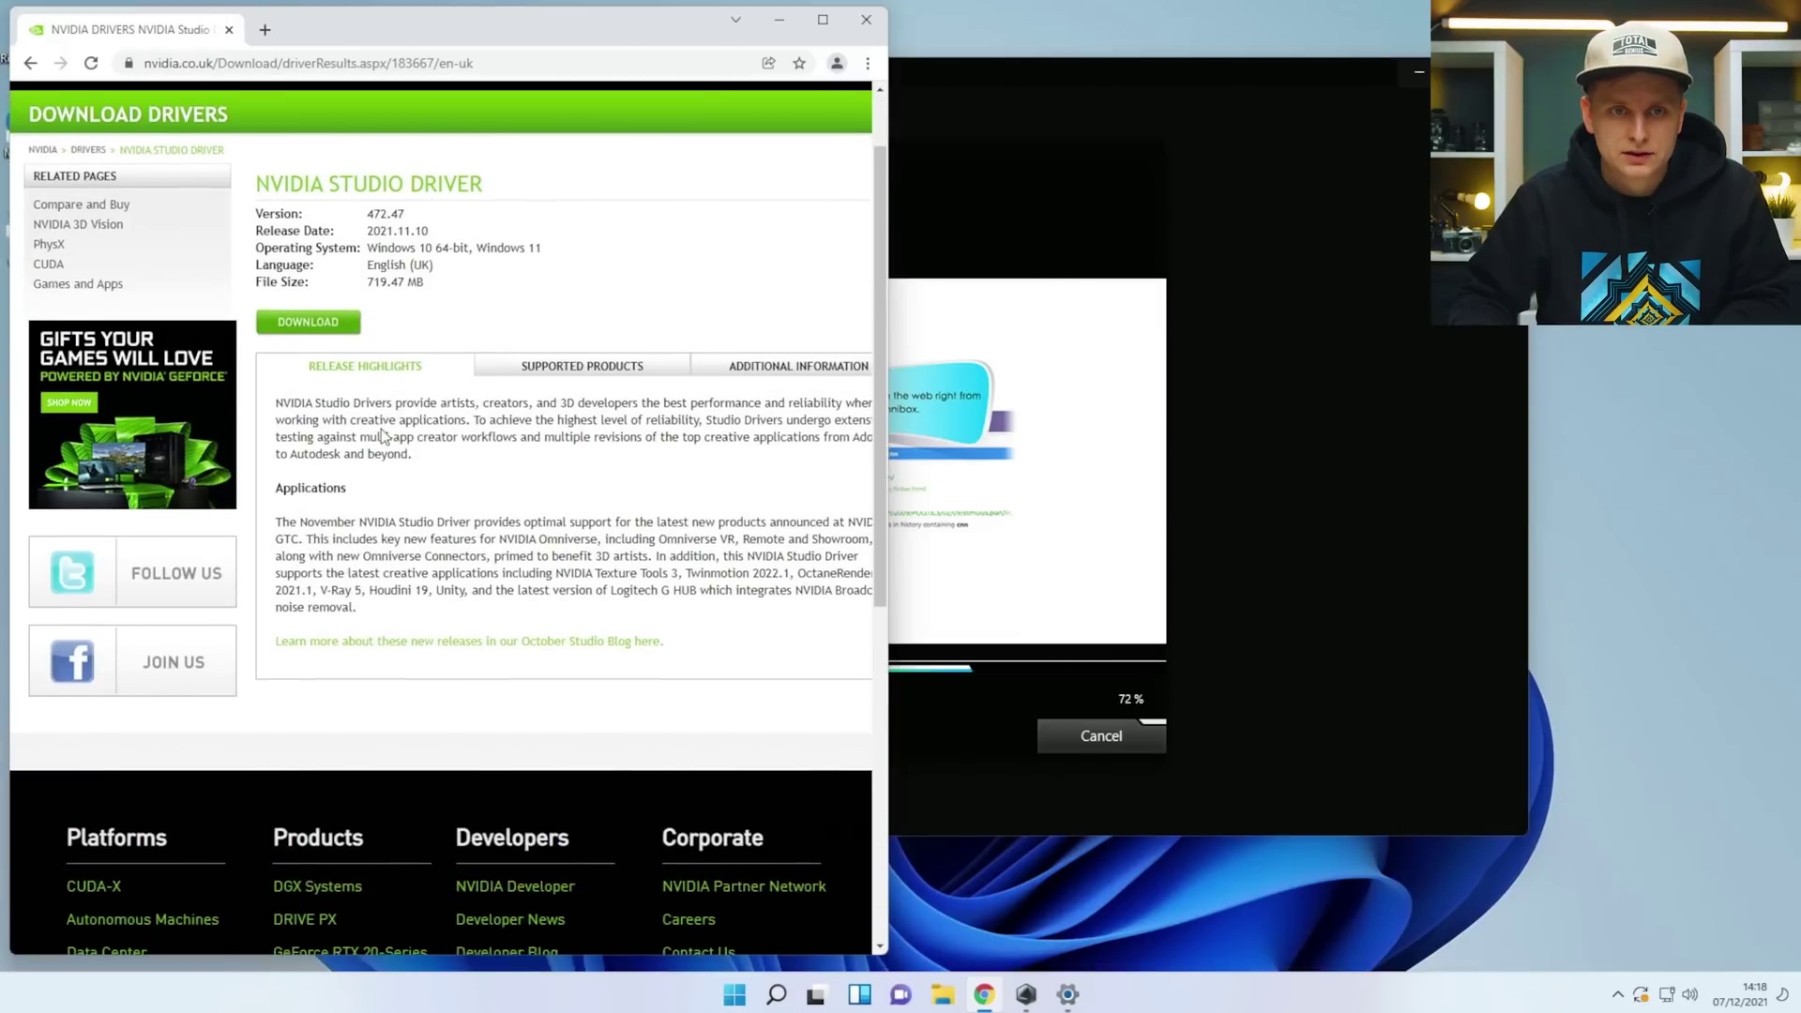
pyautogui.click(313, 420)
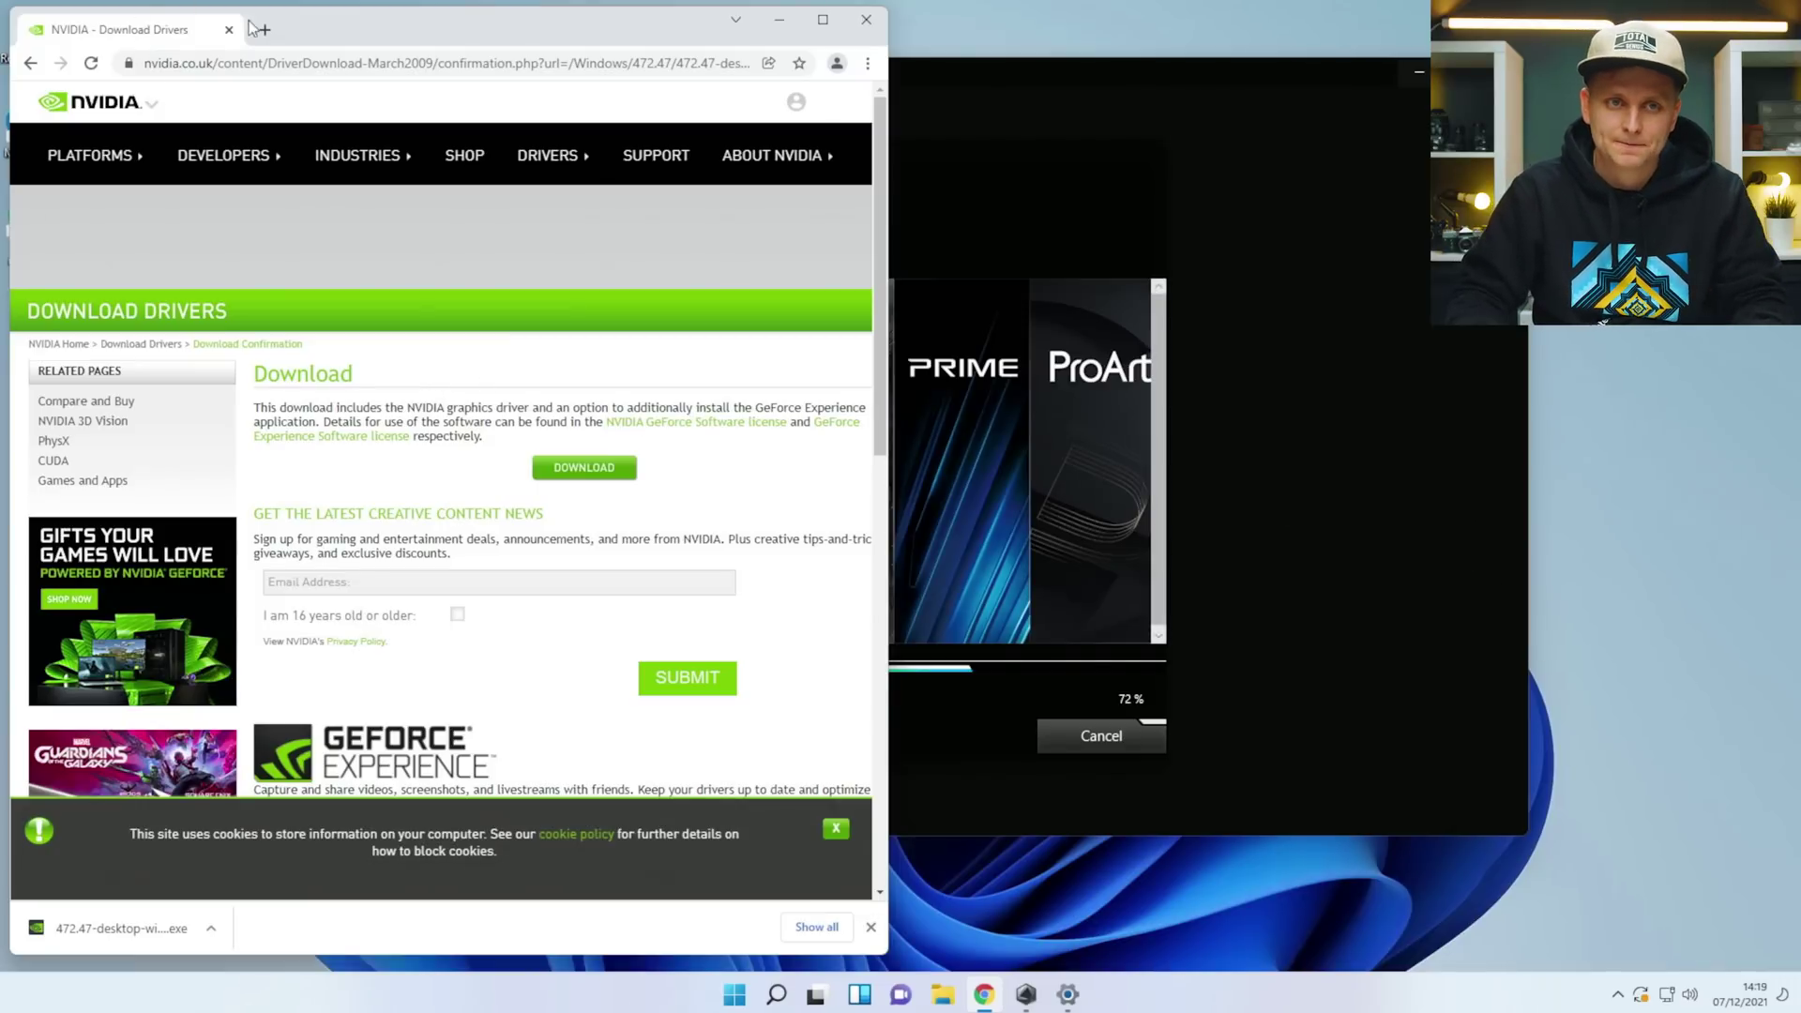
pyautogui.click(265, 63)
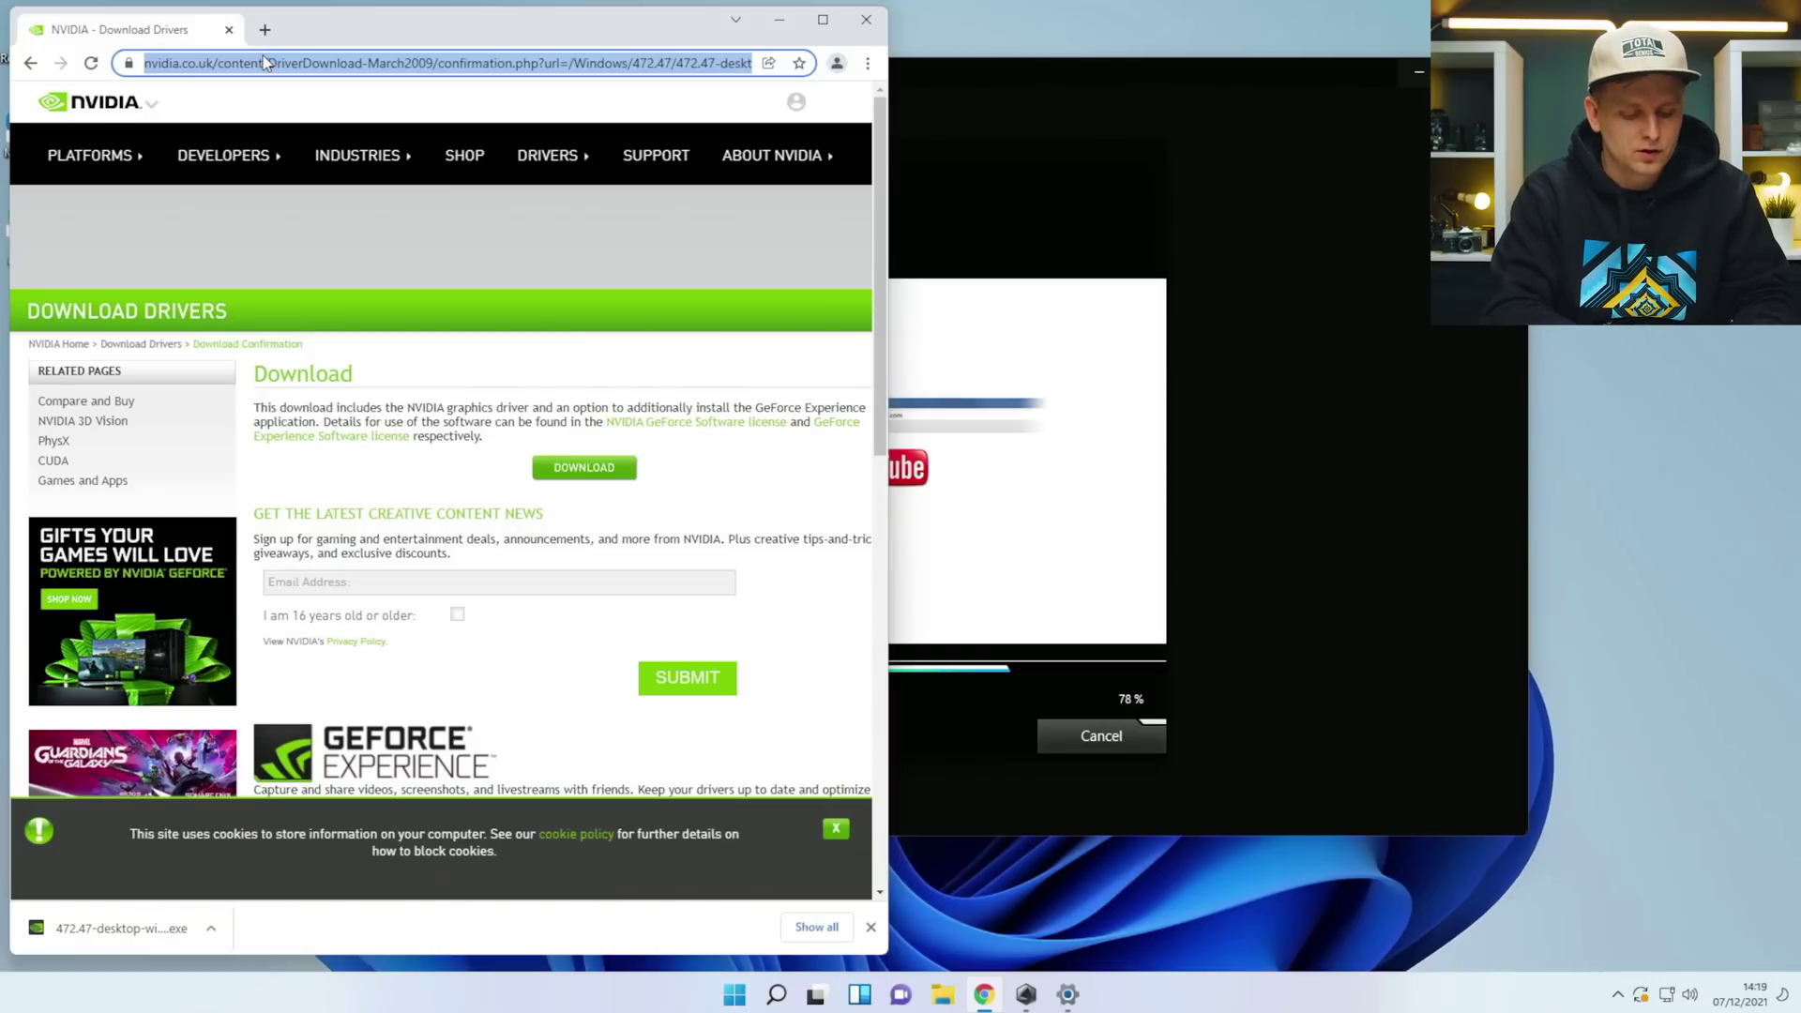
# Search Google for 'hwinfo64 download'.
pyautogui.write('hwinfo')
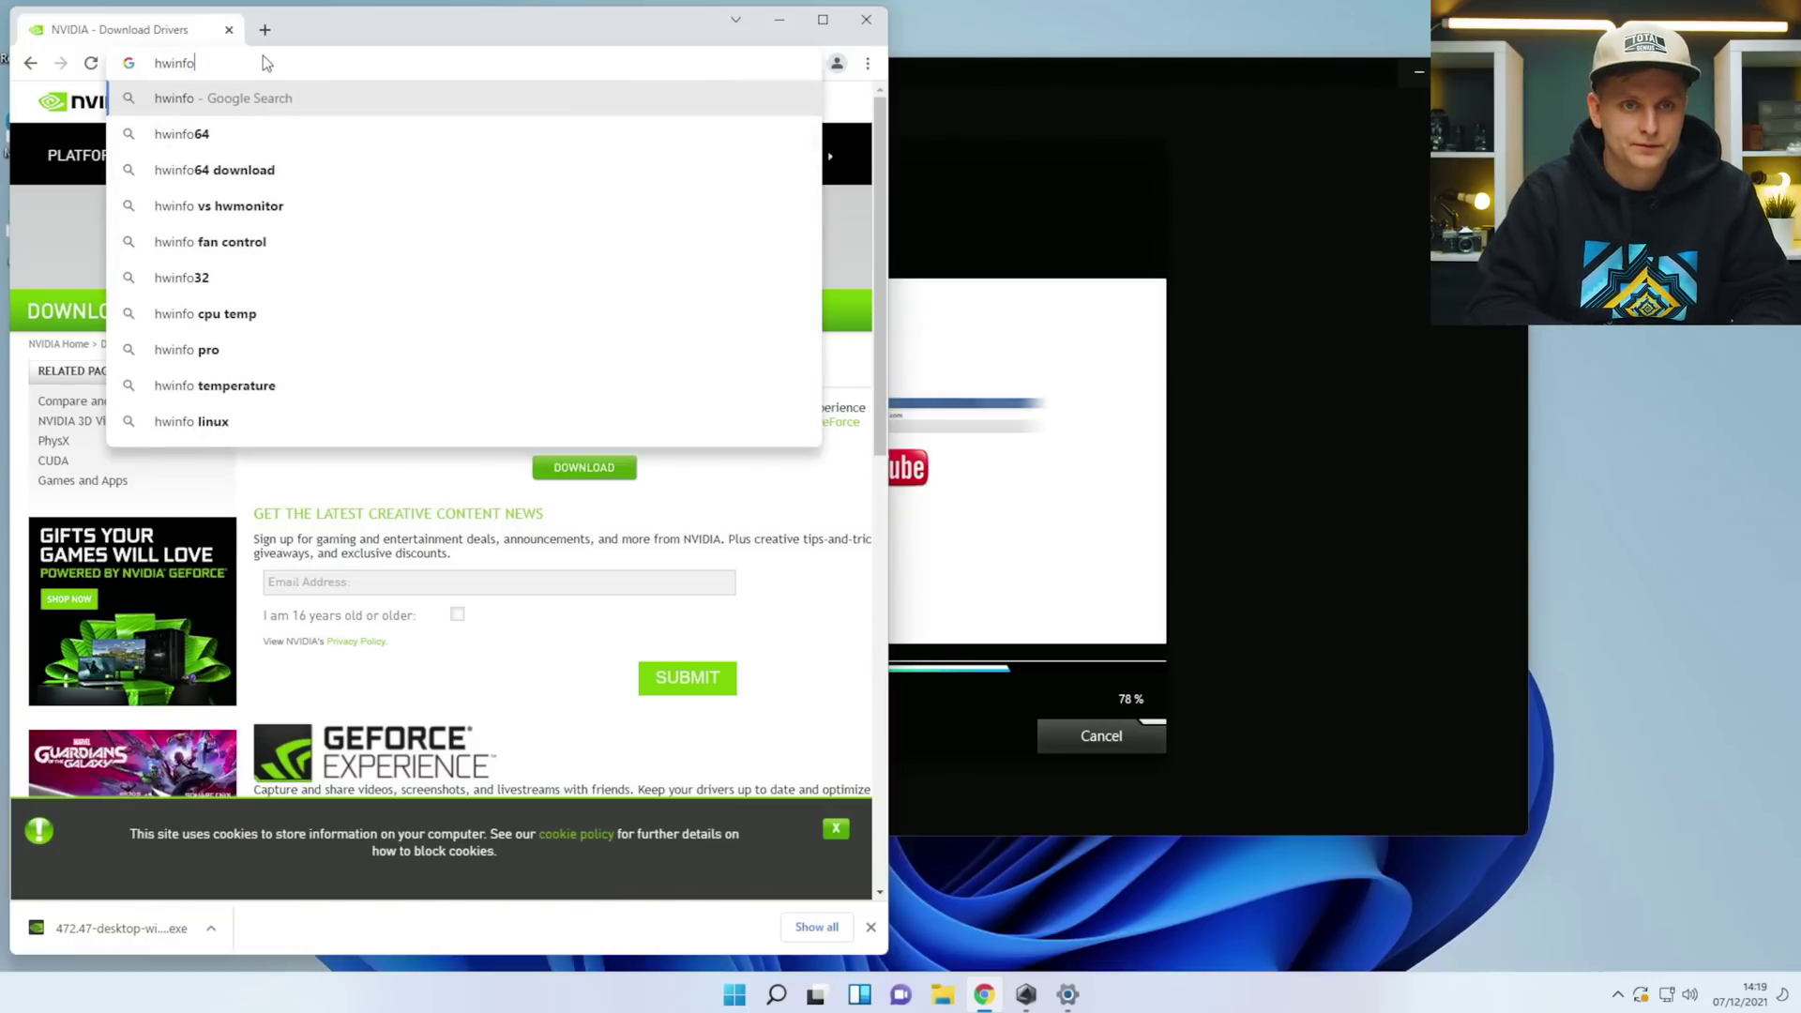
pyautogui.press('Down')
pyautogui.press('Down')
pyautogui.press('Return')
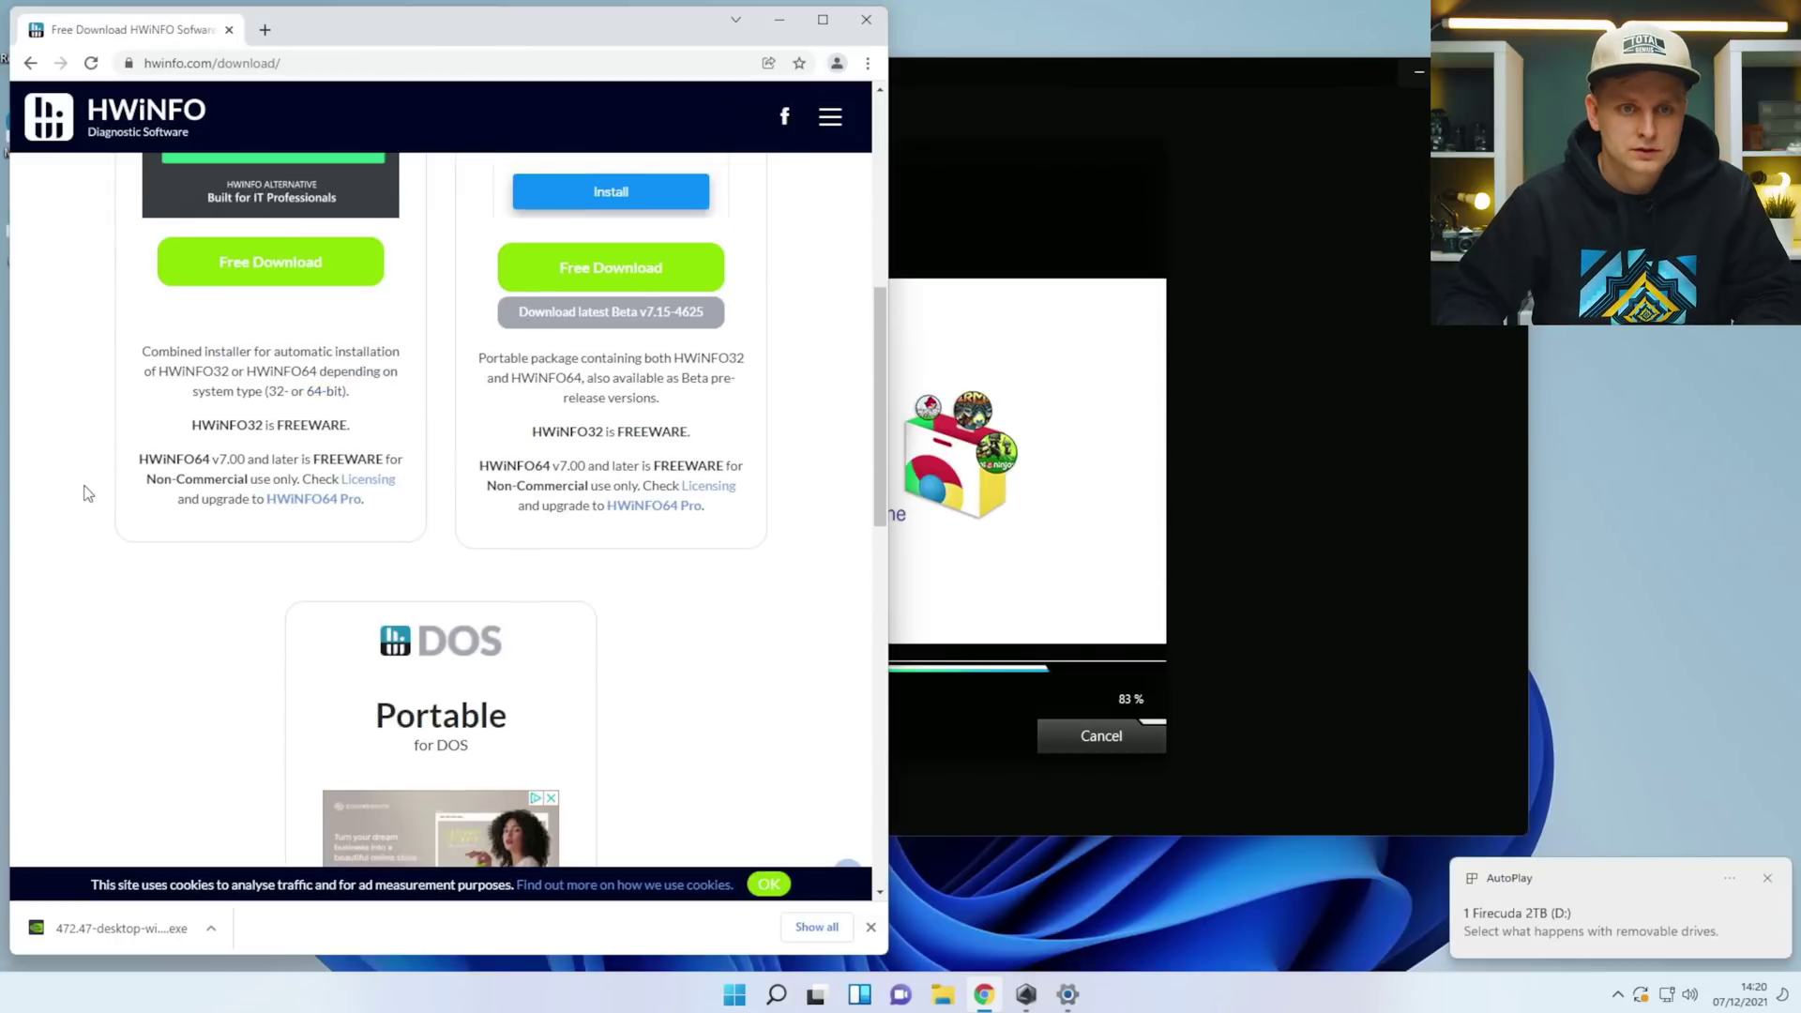
pyautogui.scroll(2, 80, 490)
# Download hwi_714.exe from the FossHub mirror, close the ad, and open the installer.
pyautogui.moveTo(255, 449)
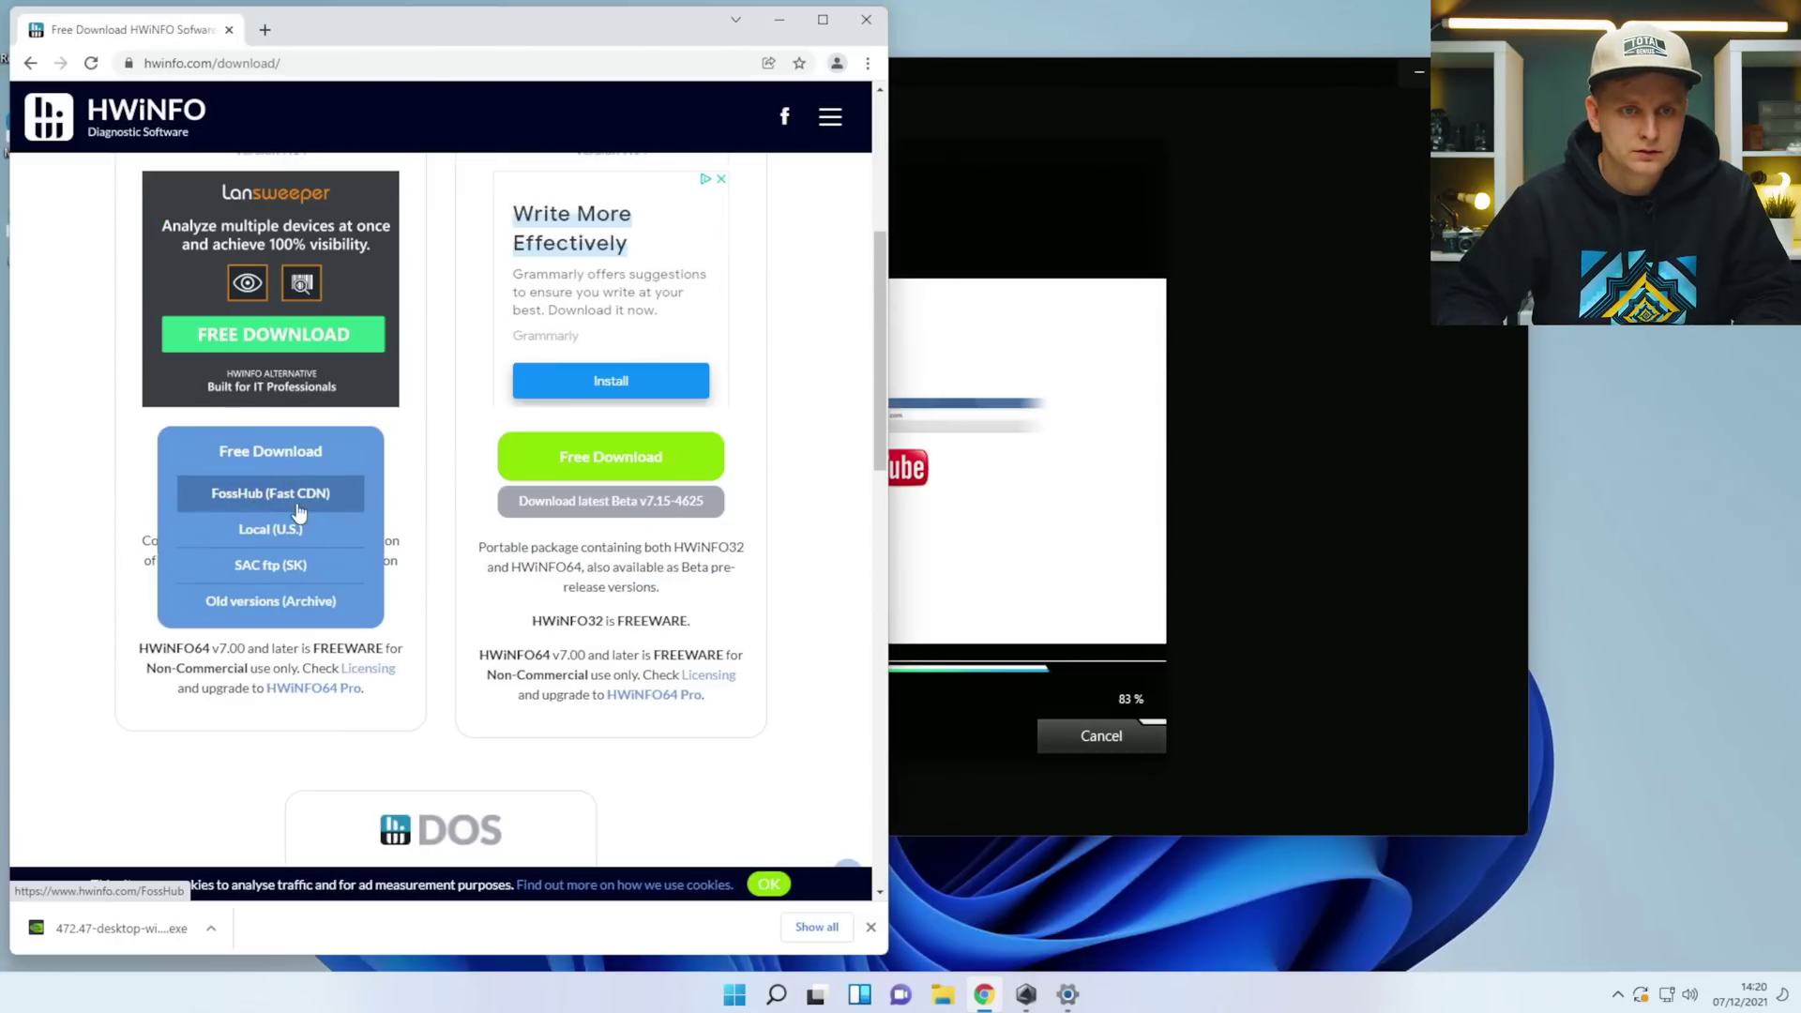
pyautogui.click(331, 505)
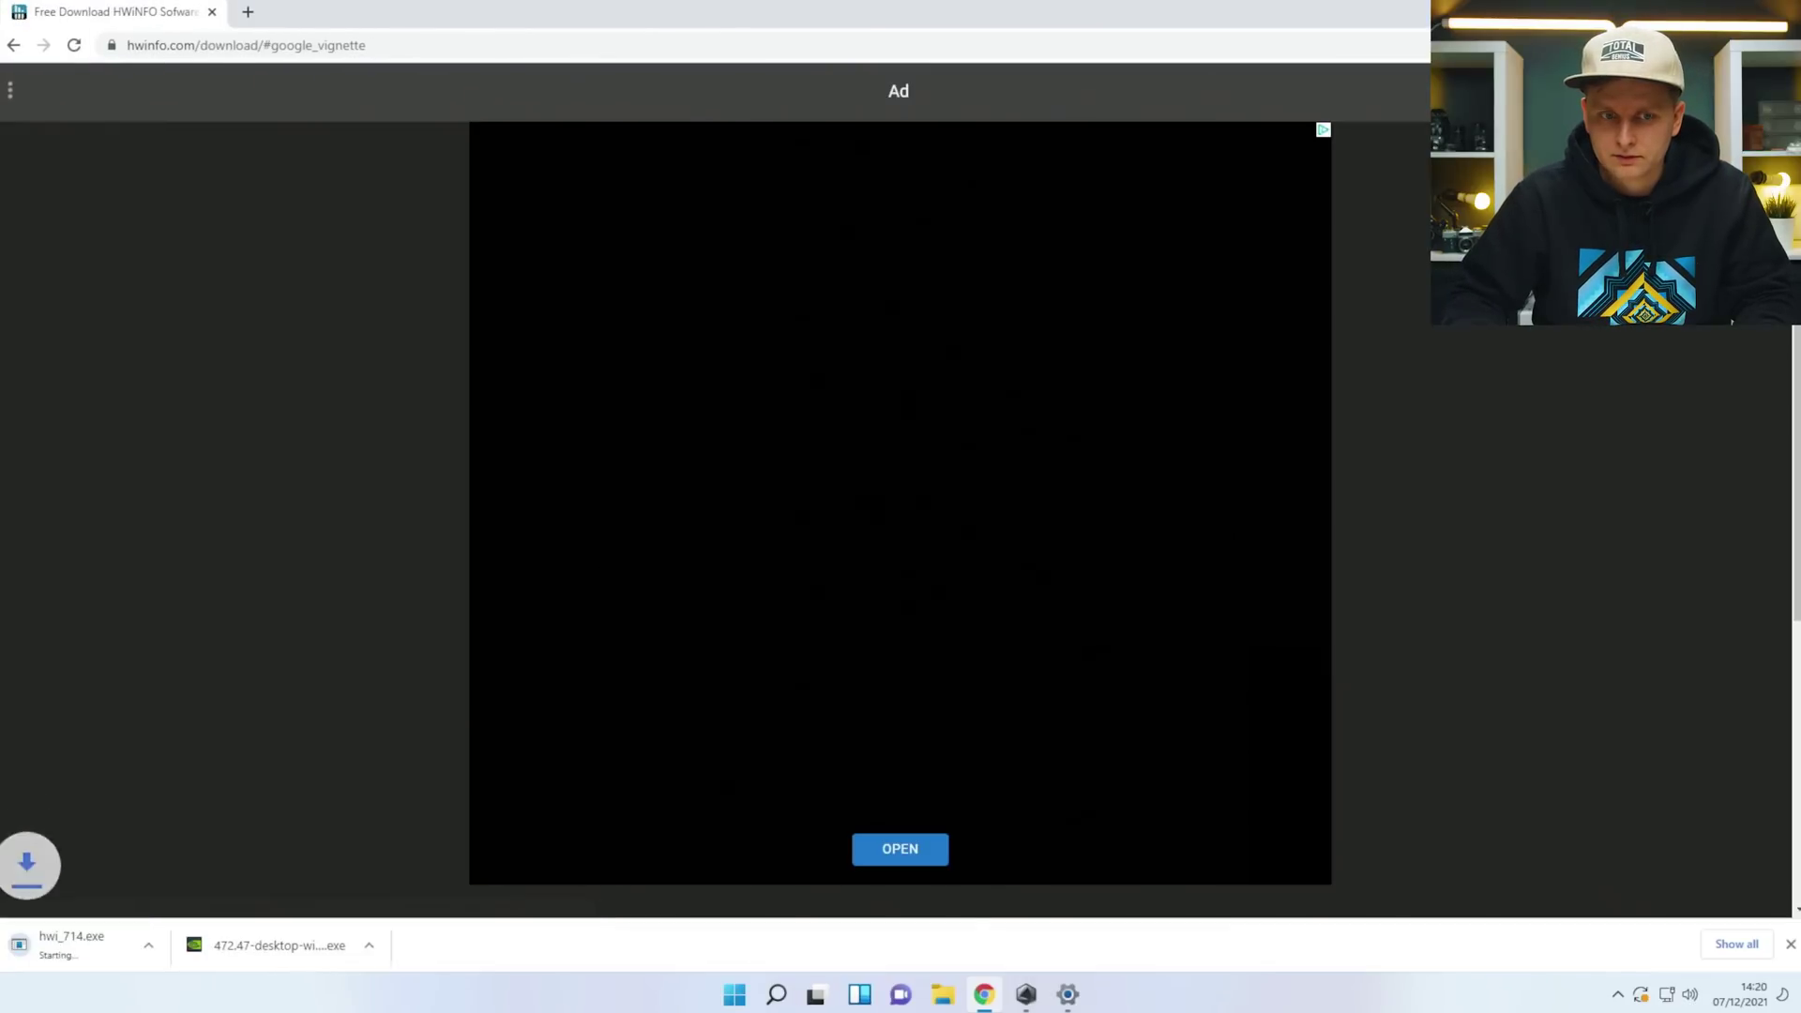
pyautogui.click(1417, 84)
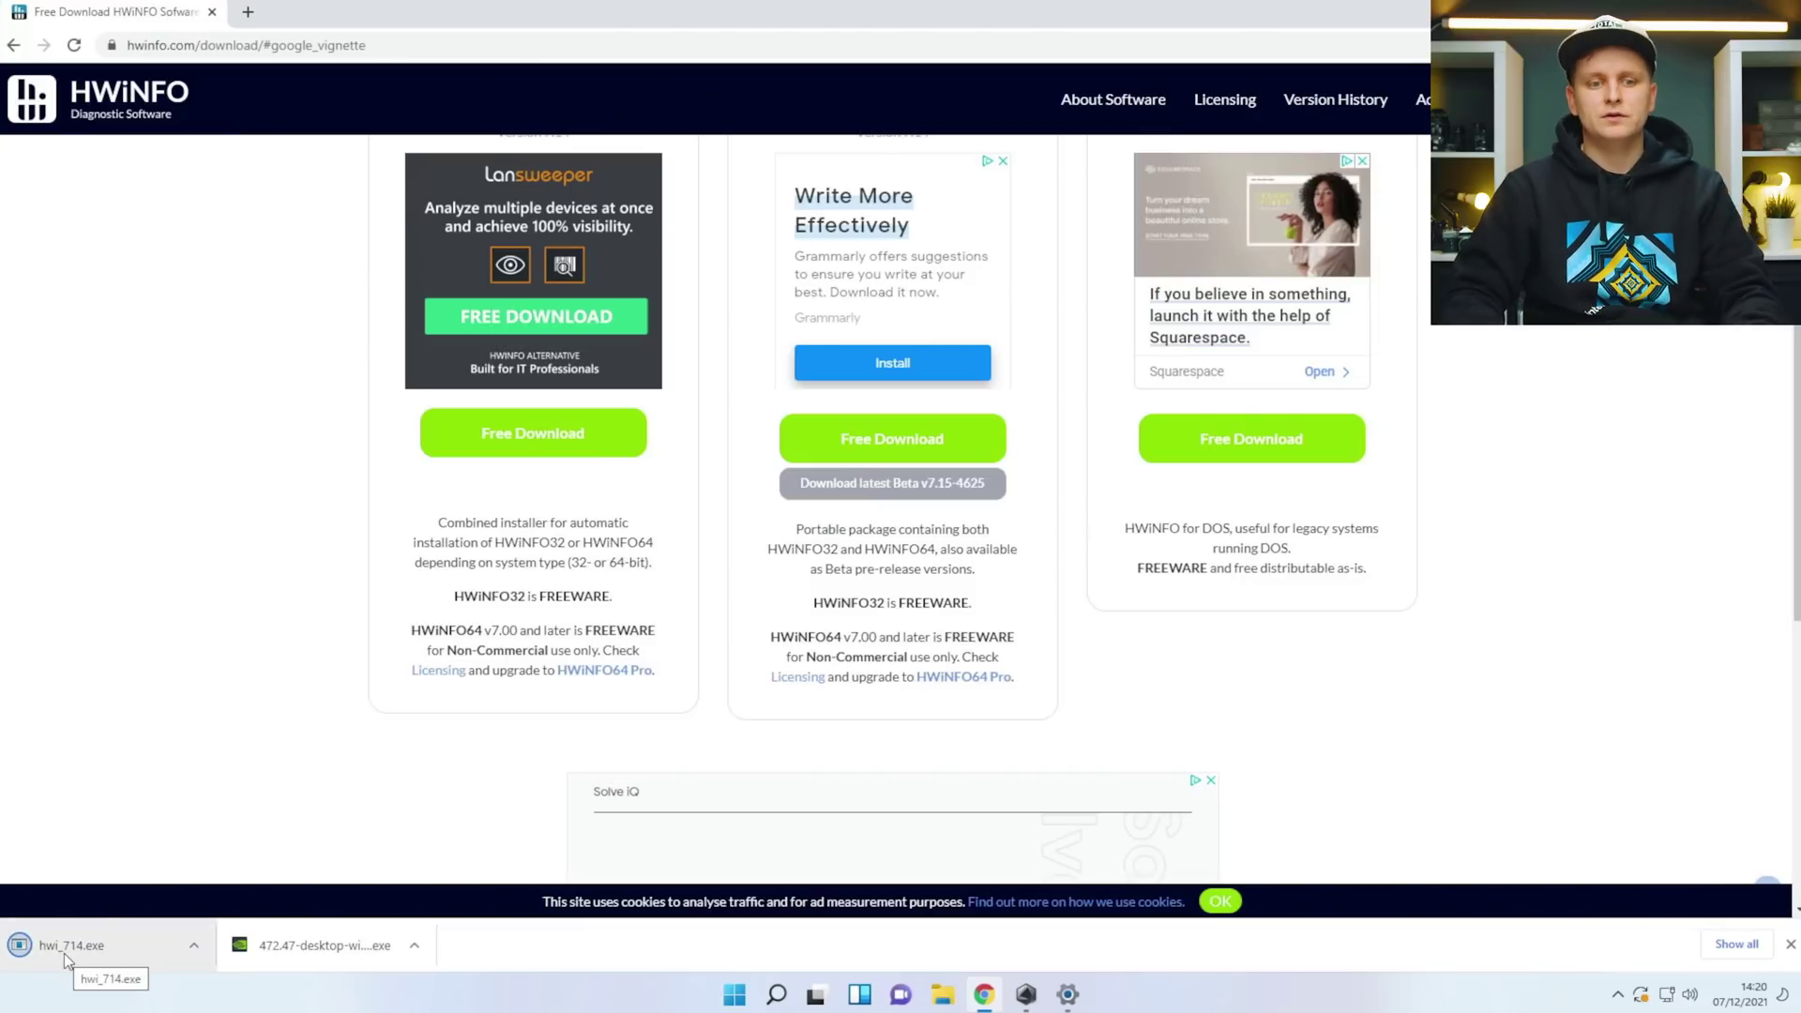
pyautogui.click(71, 946)
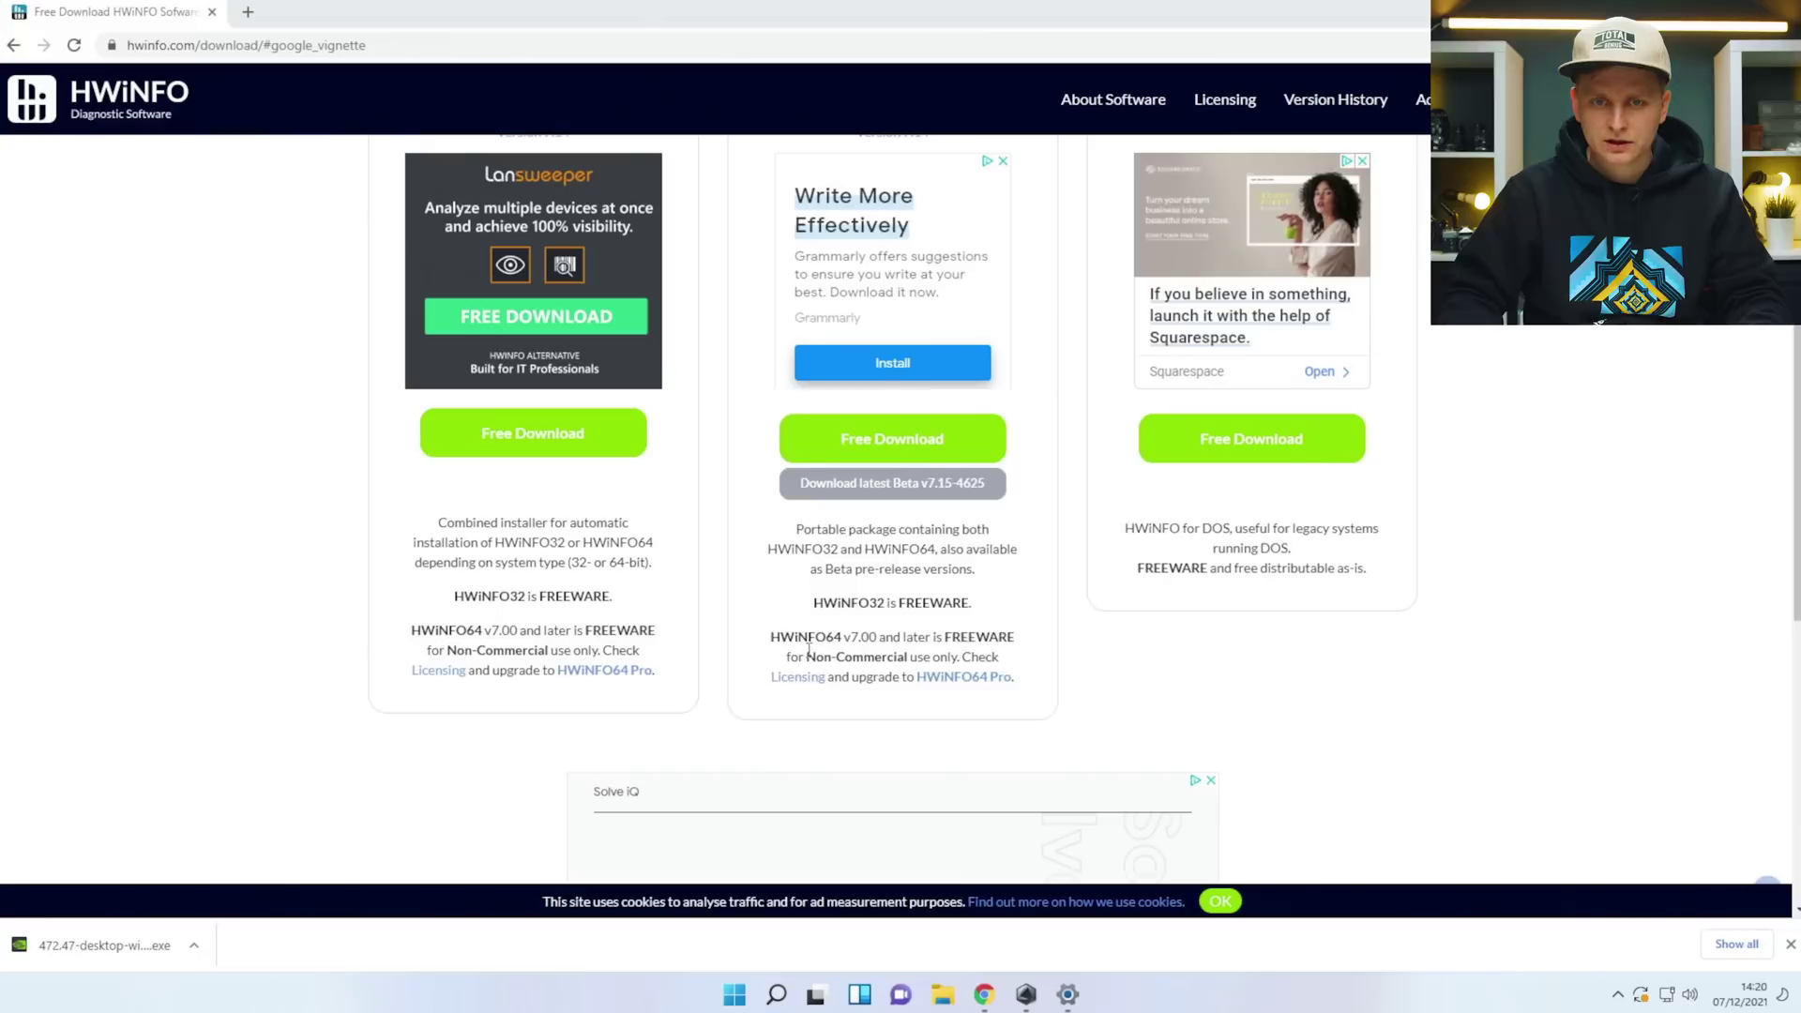
# Install HWiNFO64 with the licence accepted and default location and folder, then launch it.
pyautogui.click(1034, 645)
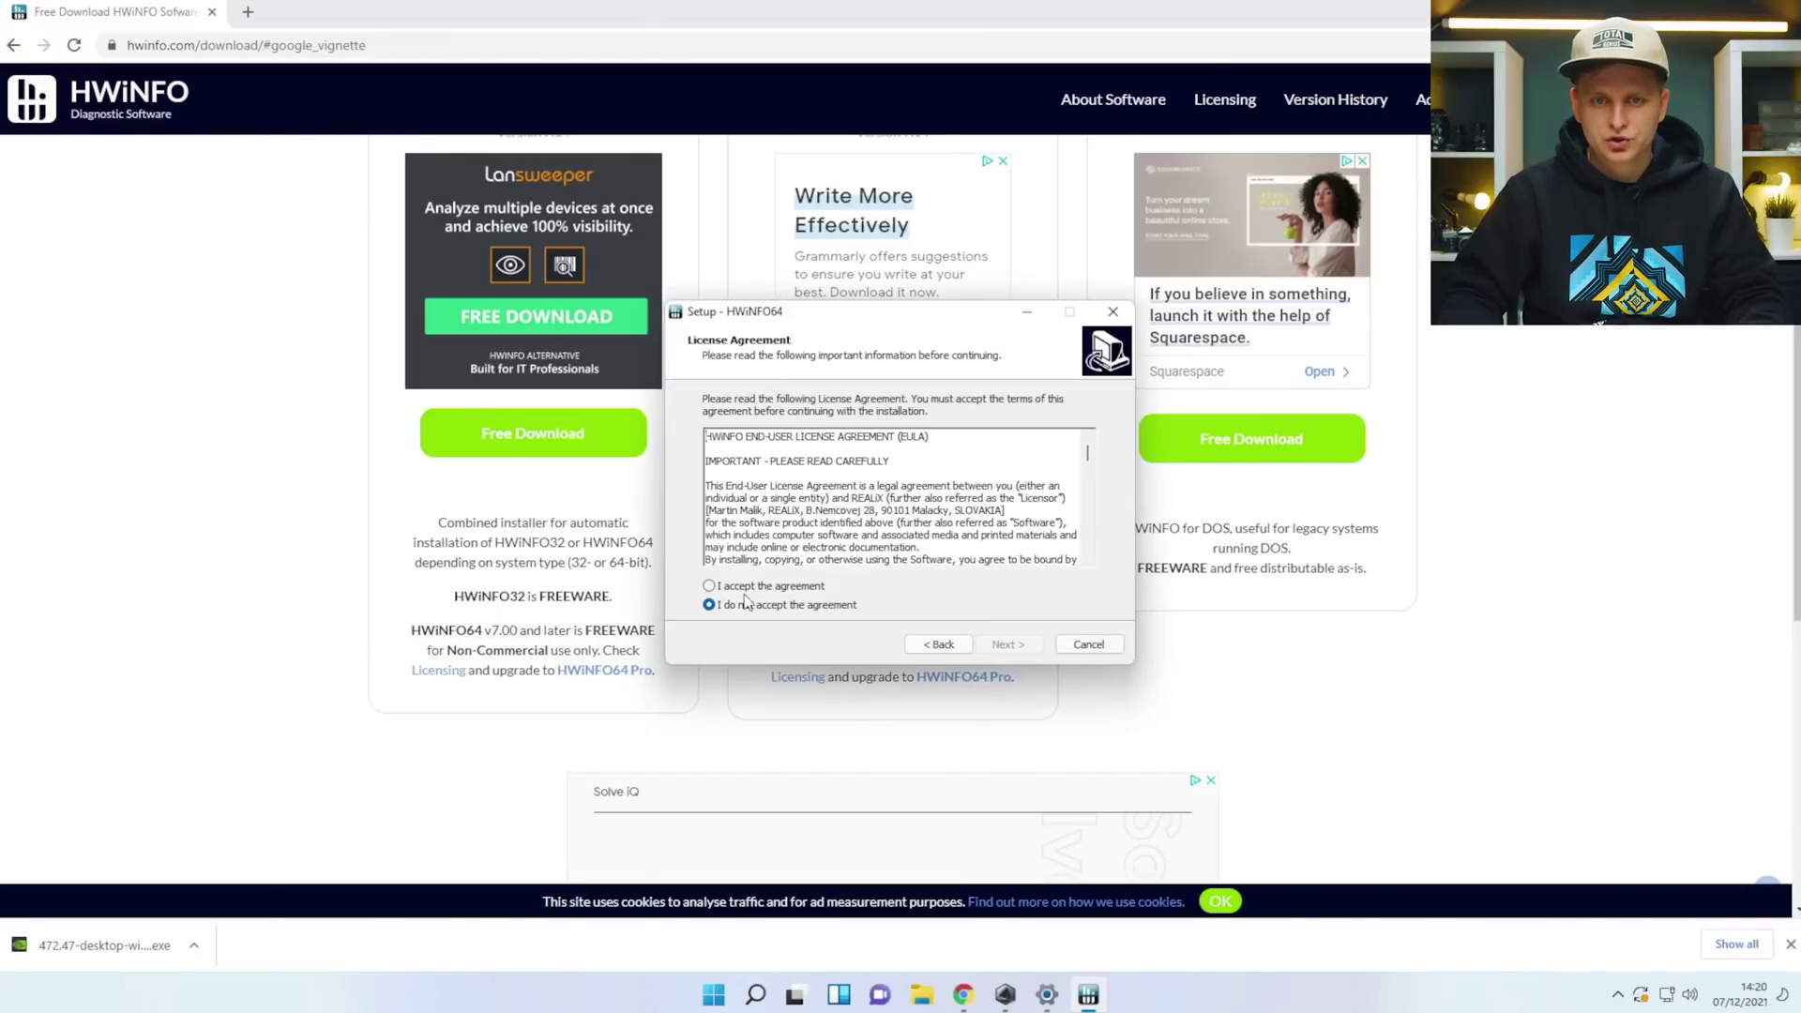
pyautogui.click(807, 585)
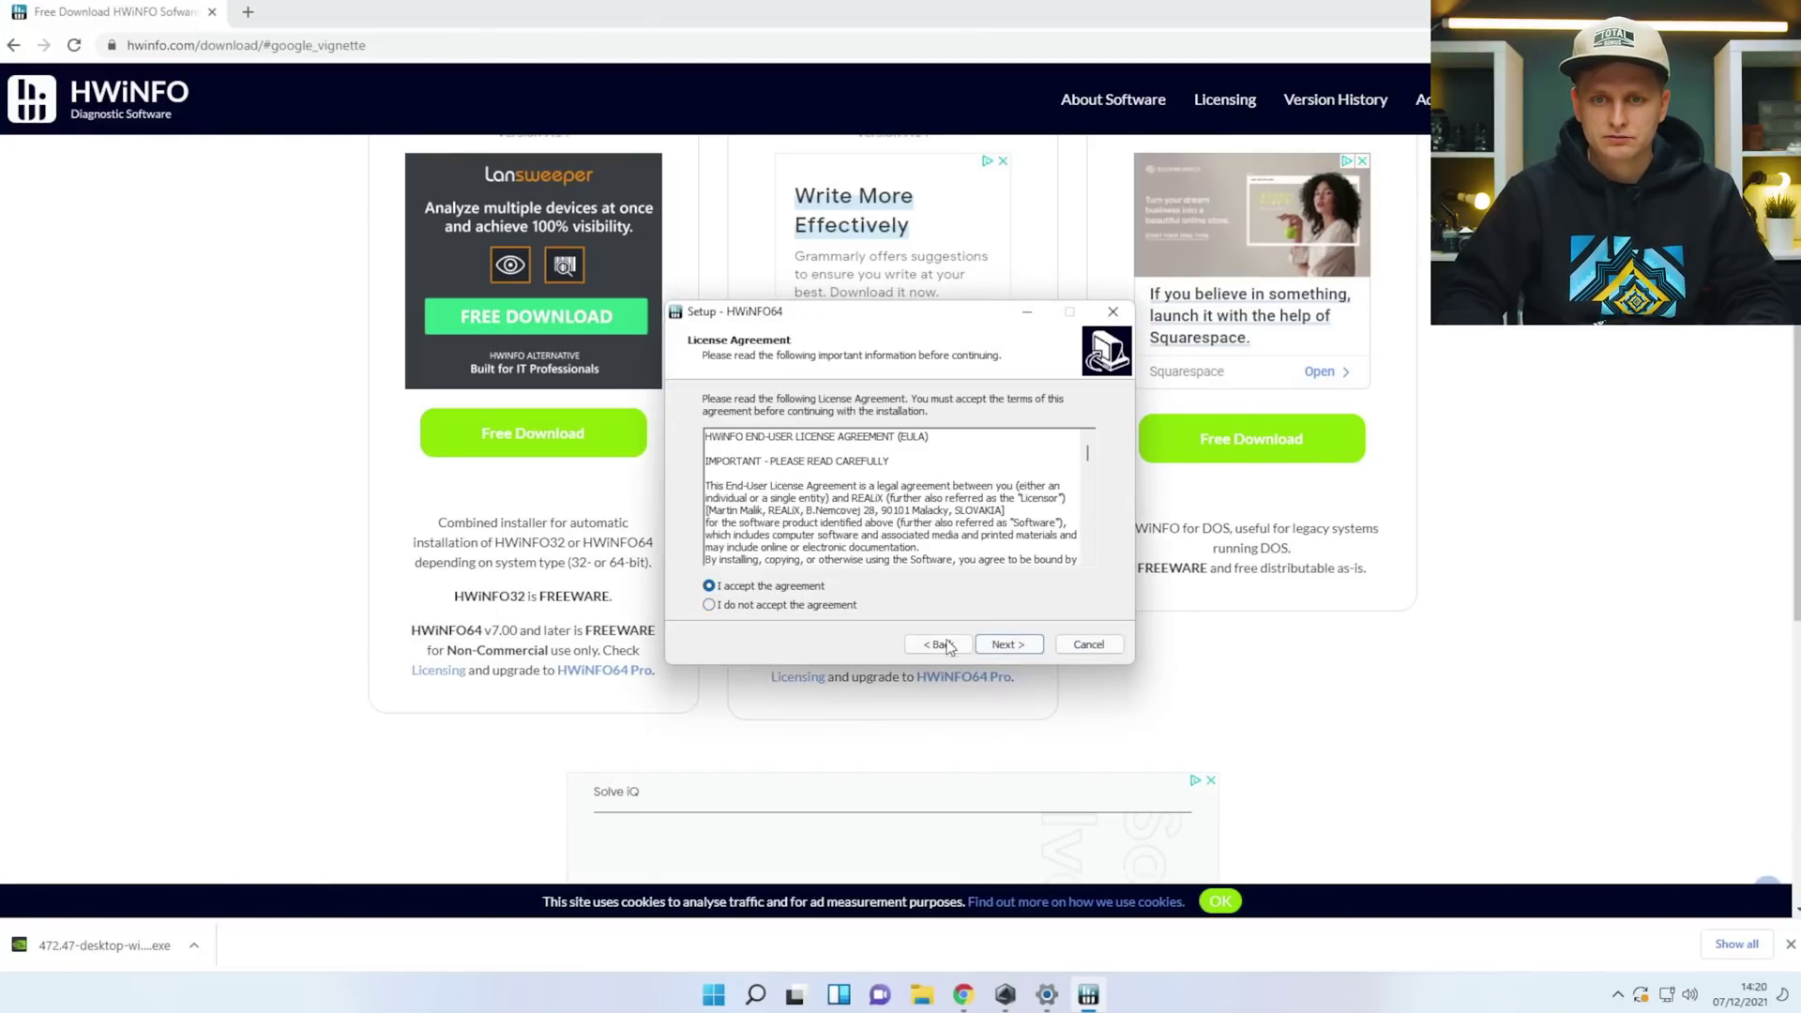
pyautogui.click(1005, 645)
pyautogui.click(1006, 644)
pyautogui.click(1004, 648)
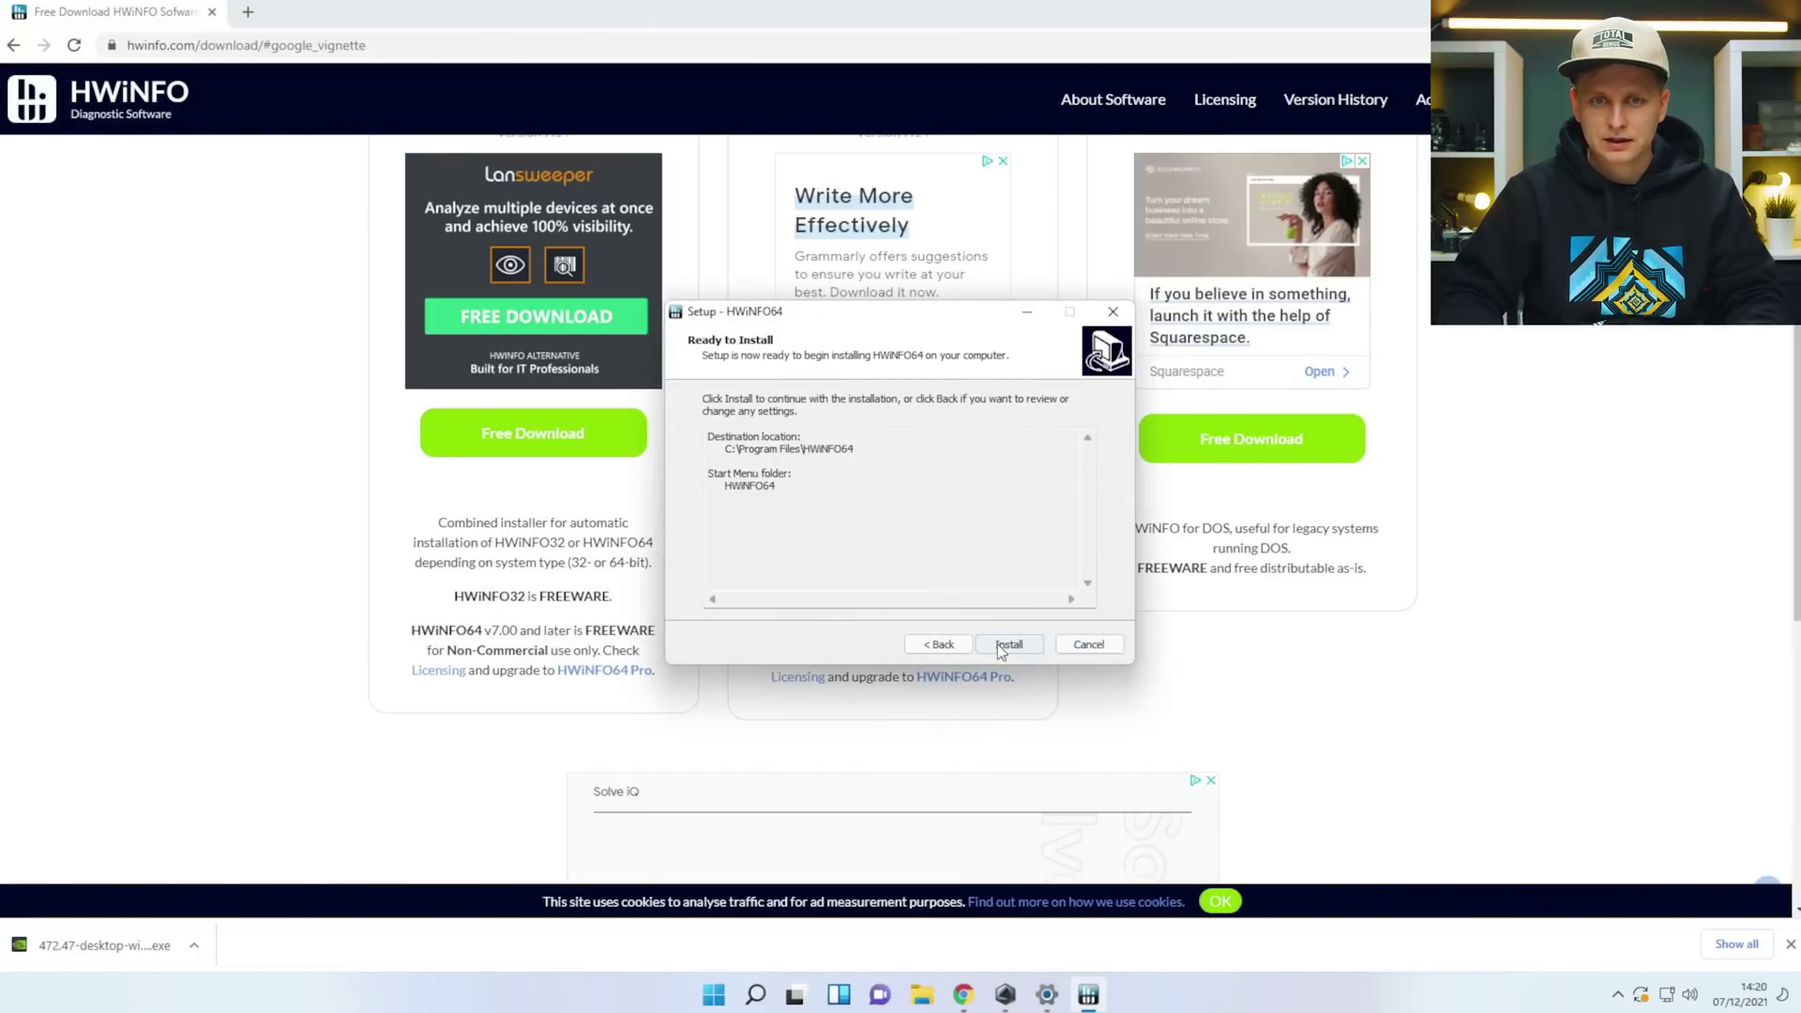
pyautogui.click(1017, 645)
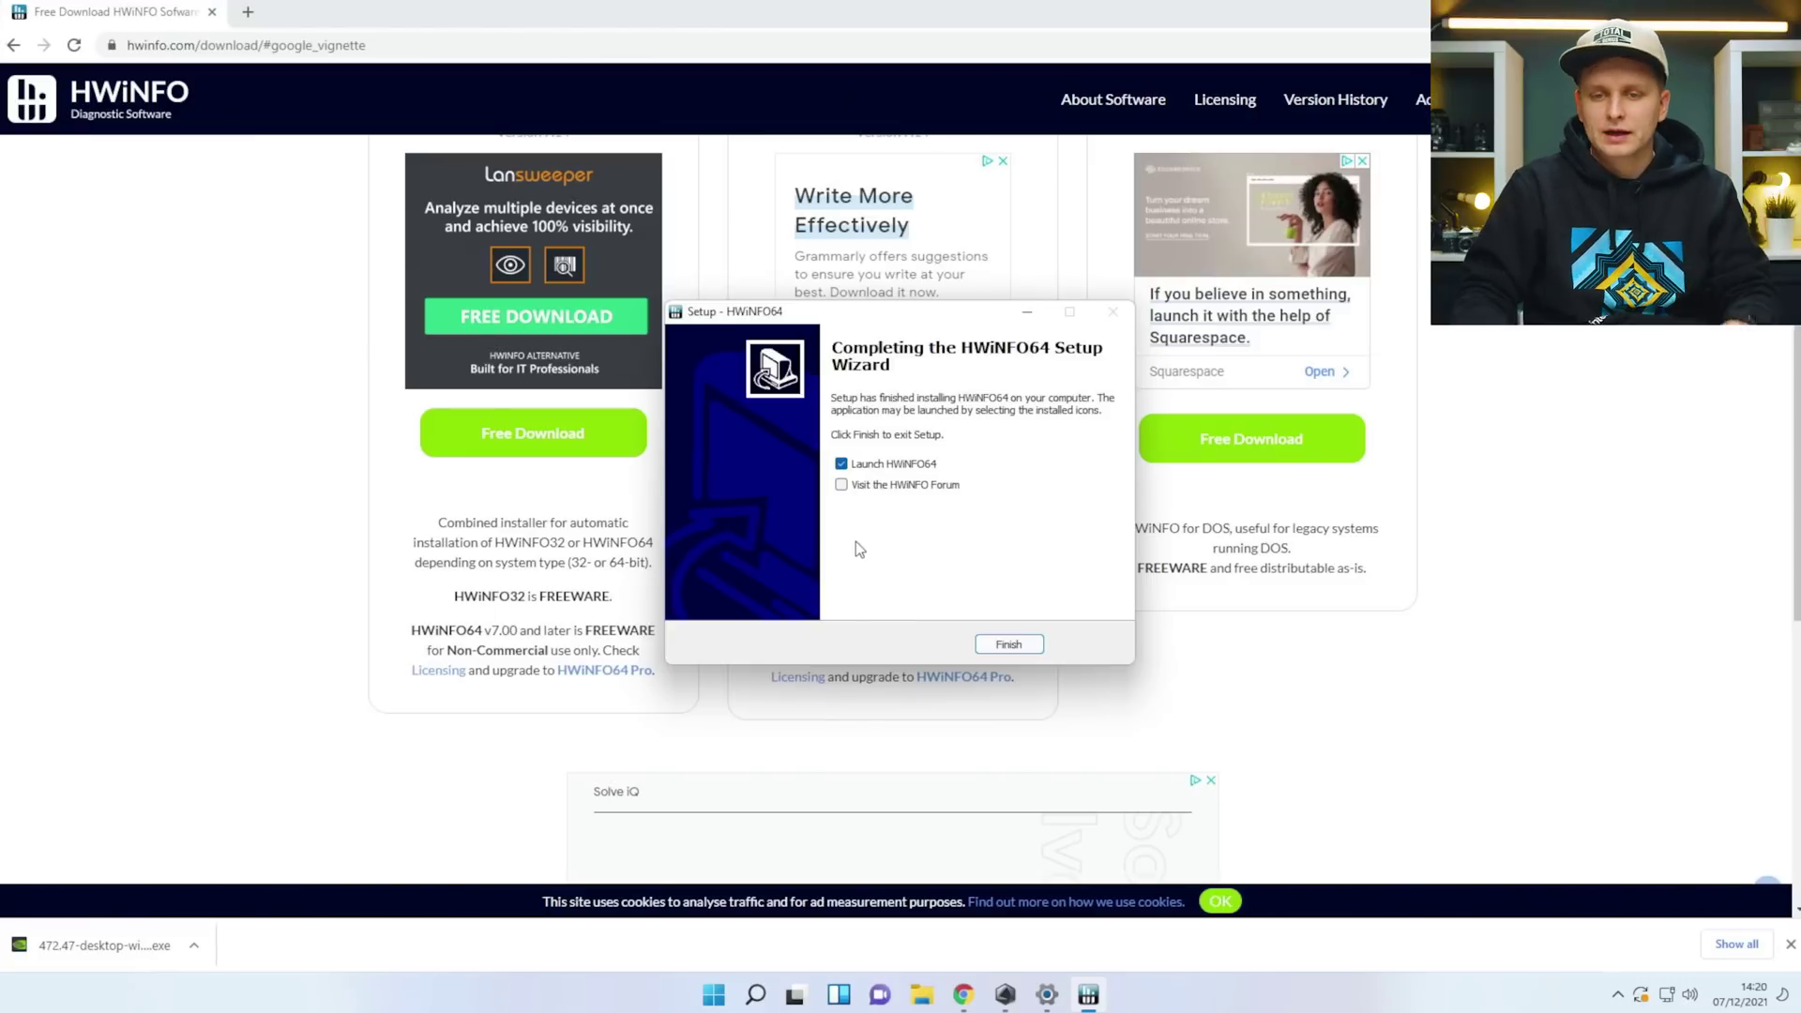
pyautogui.click(1012, 647)
pyautogui.click(842, 650)
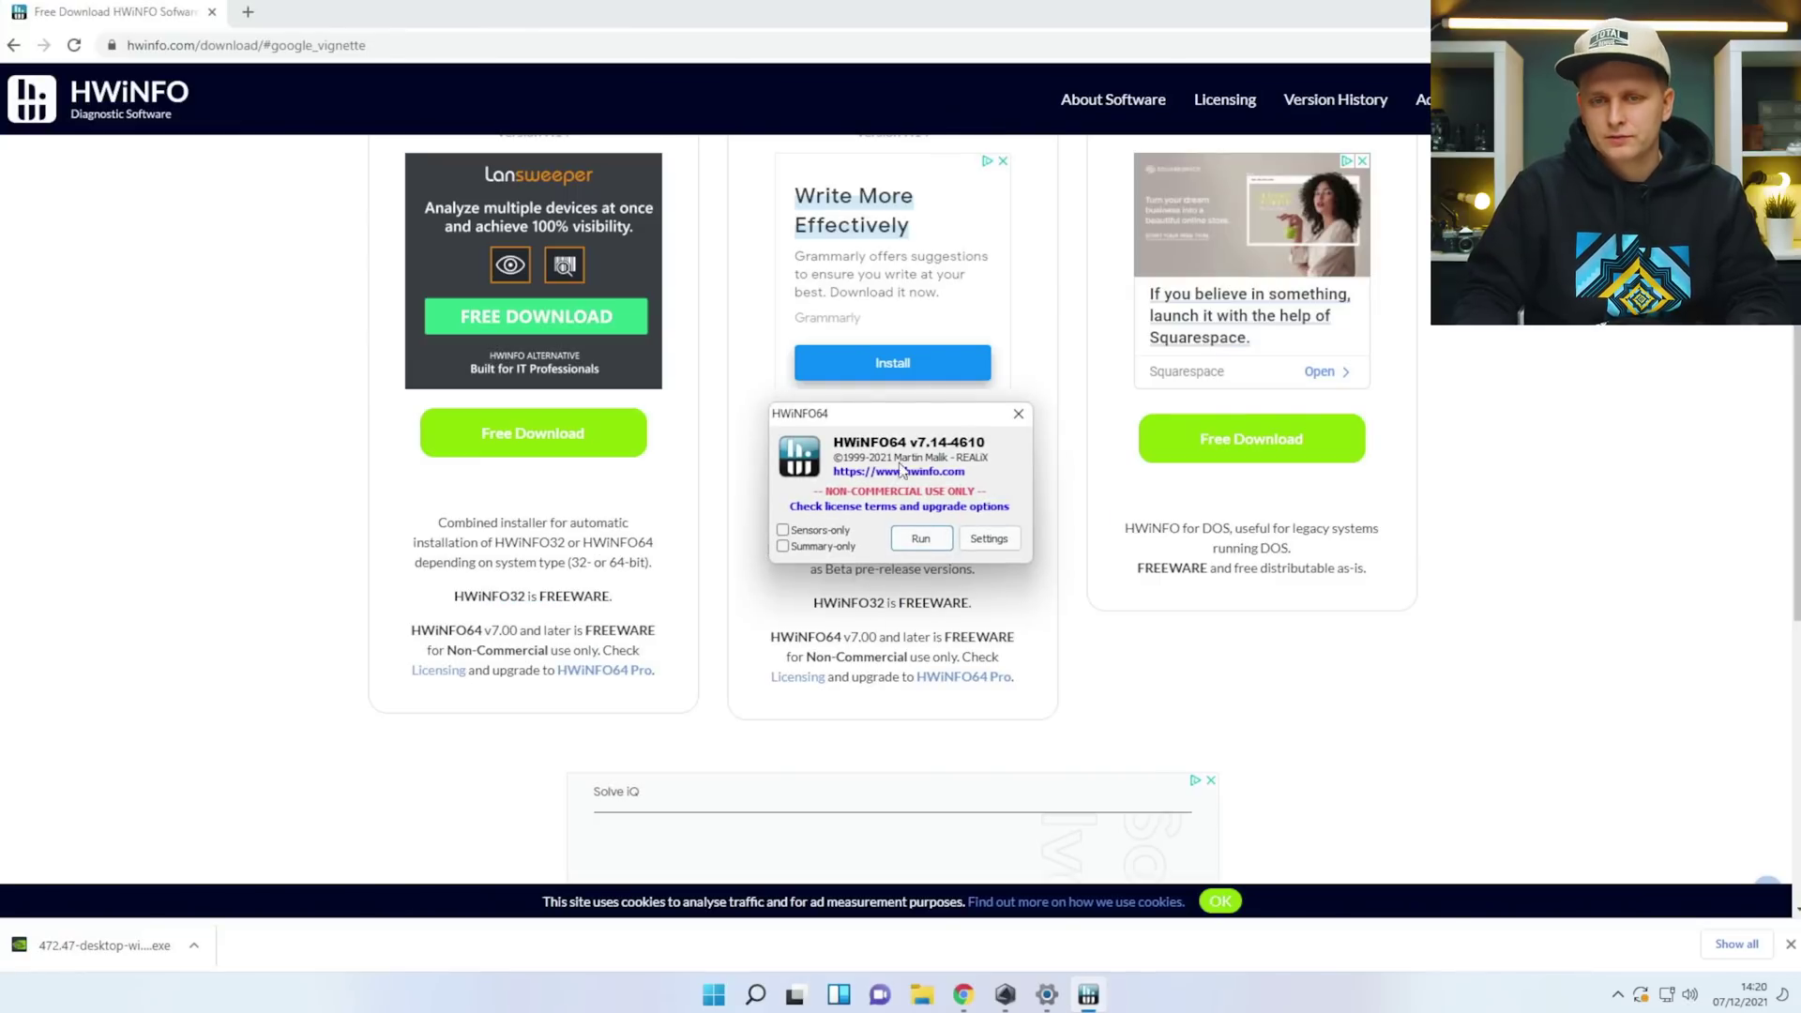
# Run HWiNFO64's sensors, keep the ASUS EC sensor, and collapse the System and CPU groups.
pyautogui.click(920, 538)
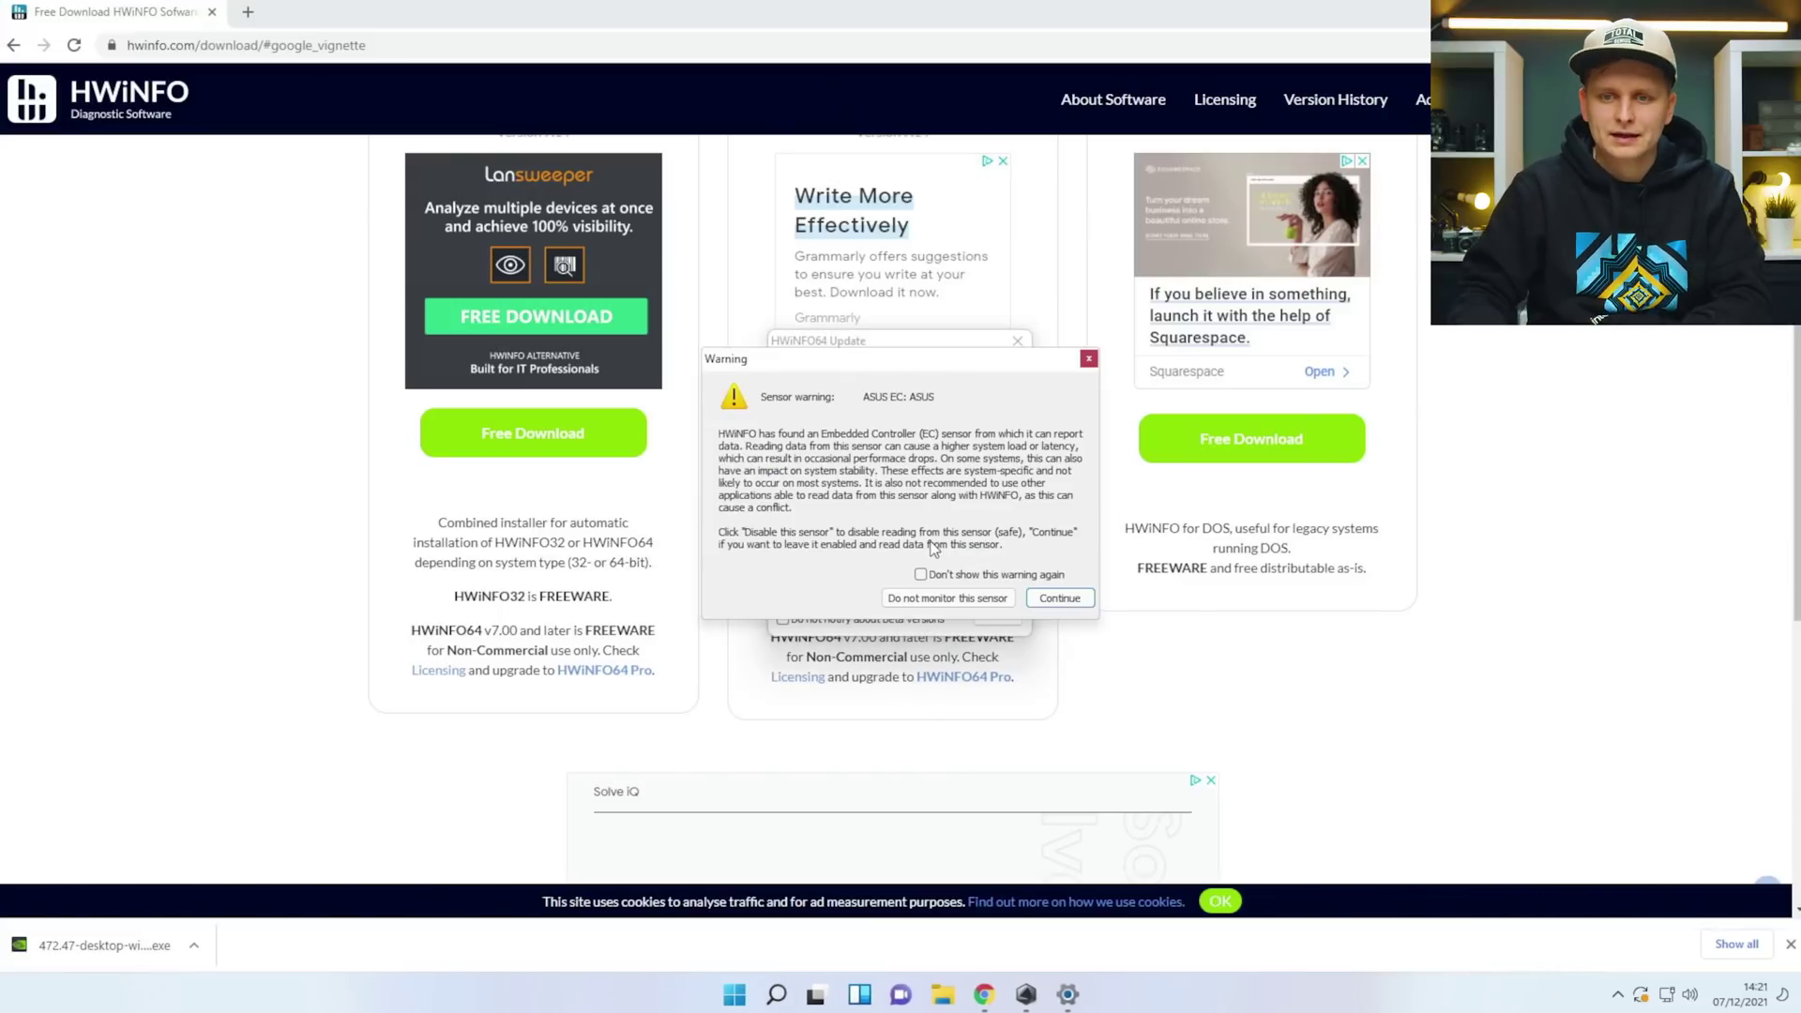
pyautogui.click(1057, 596)
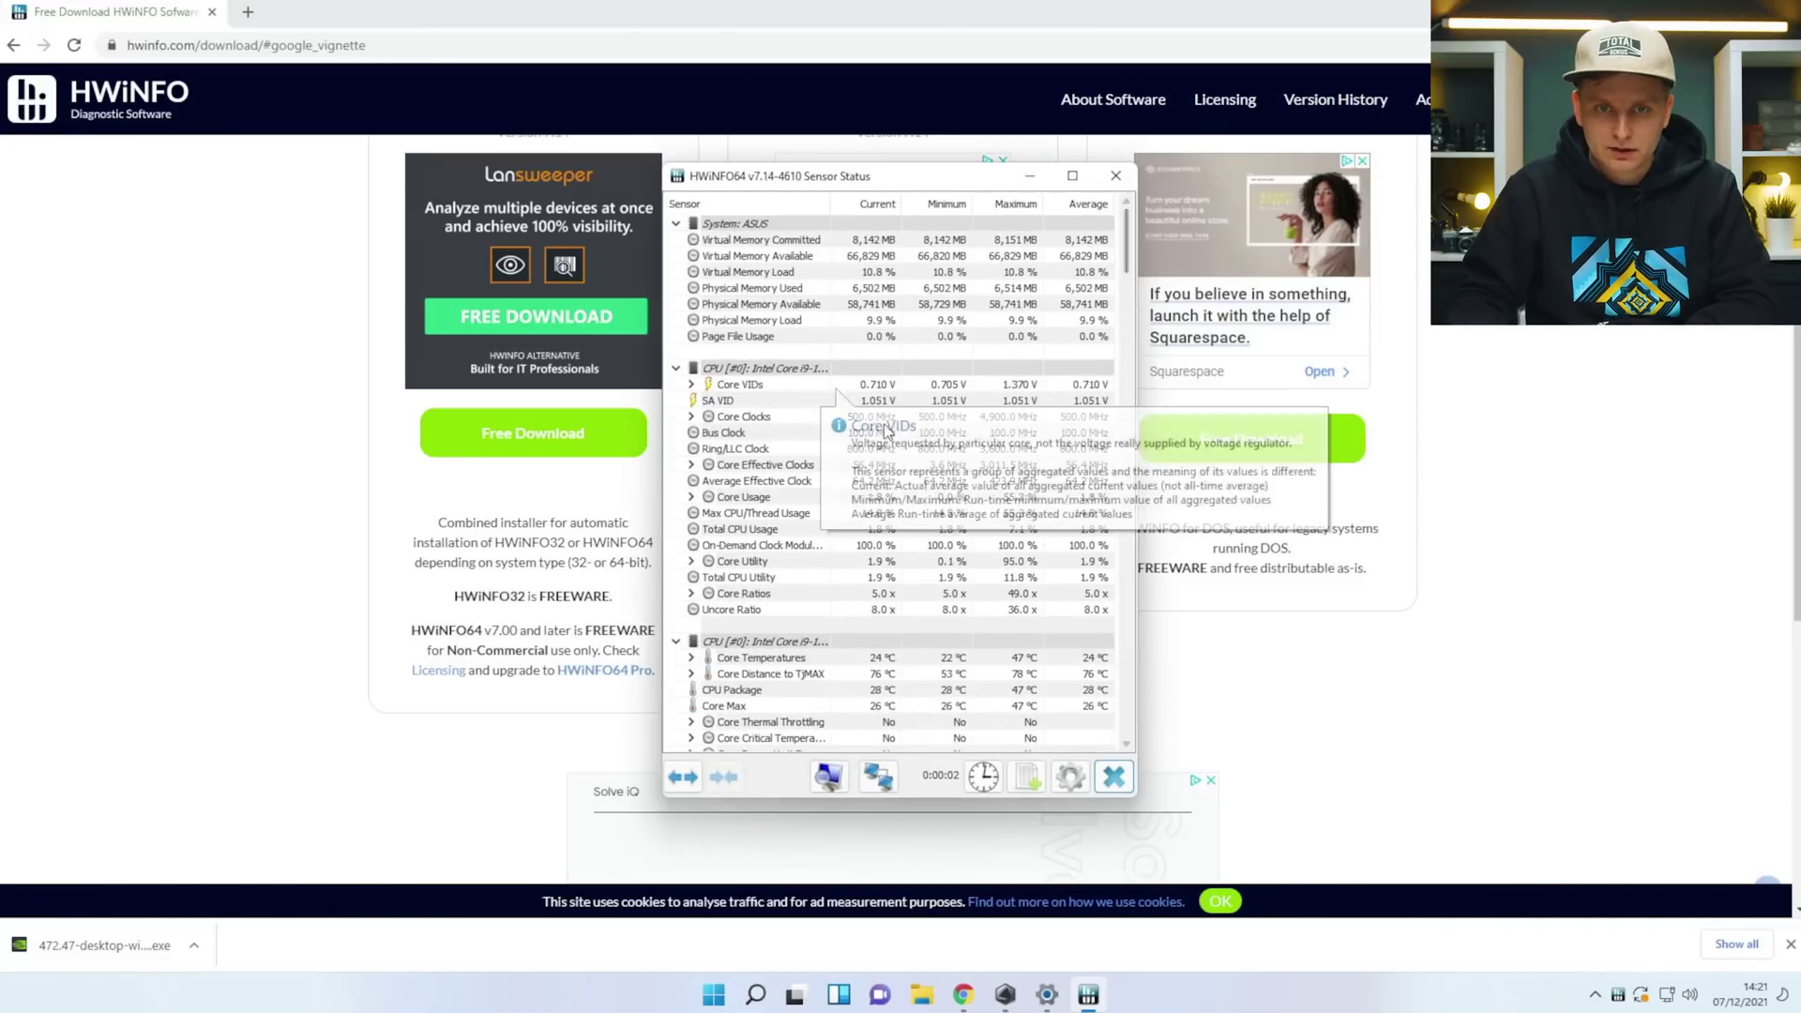
pyautogui.click(675, 368)
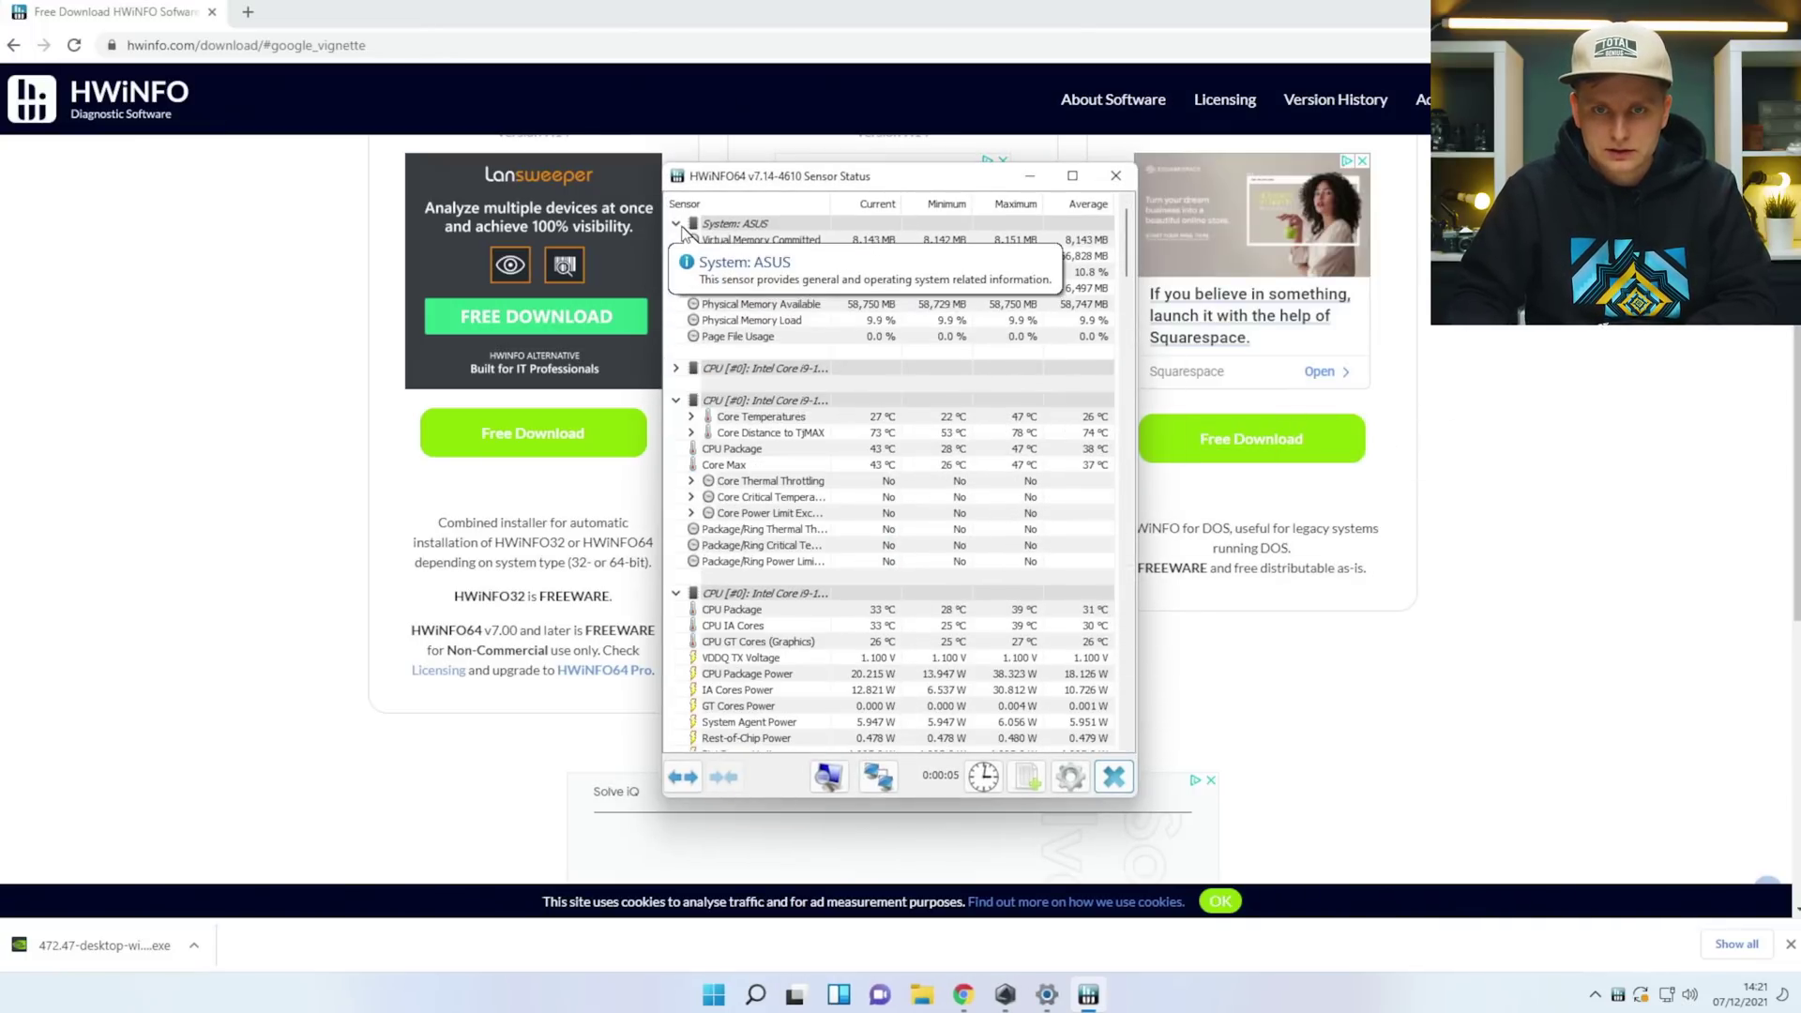
pyautogui.click(676, 224)
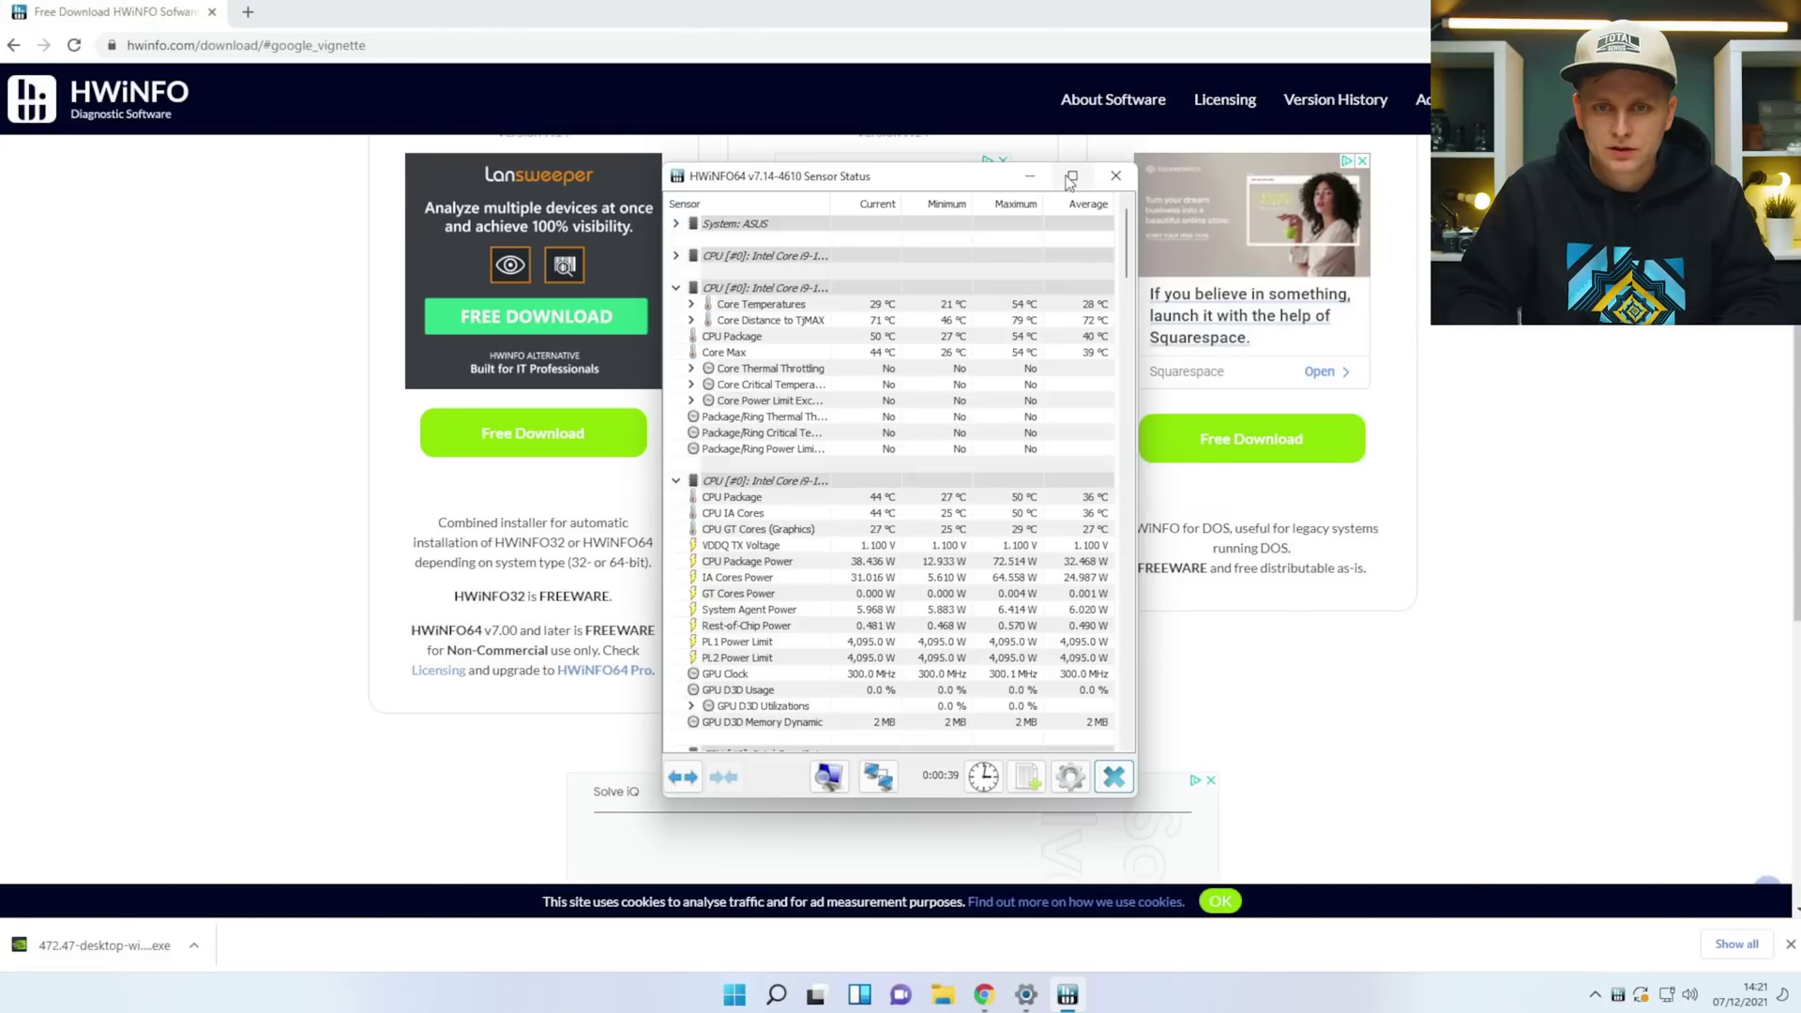
pyautogui.moveTo(948, 505)
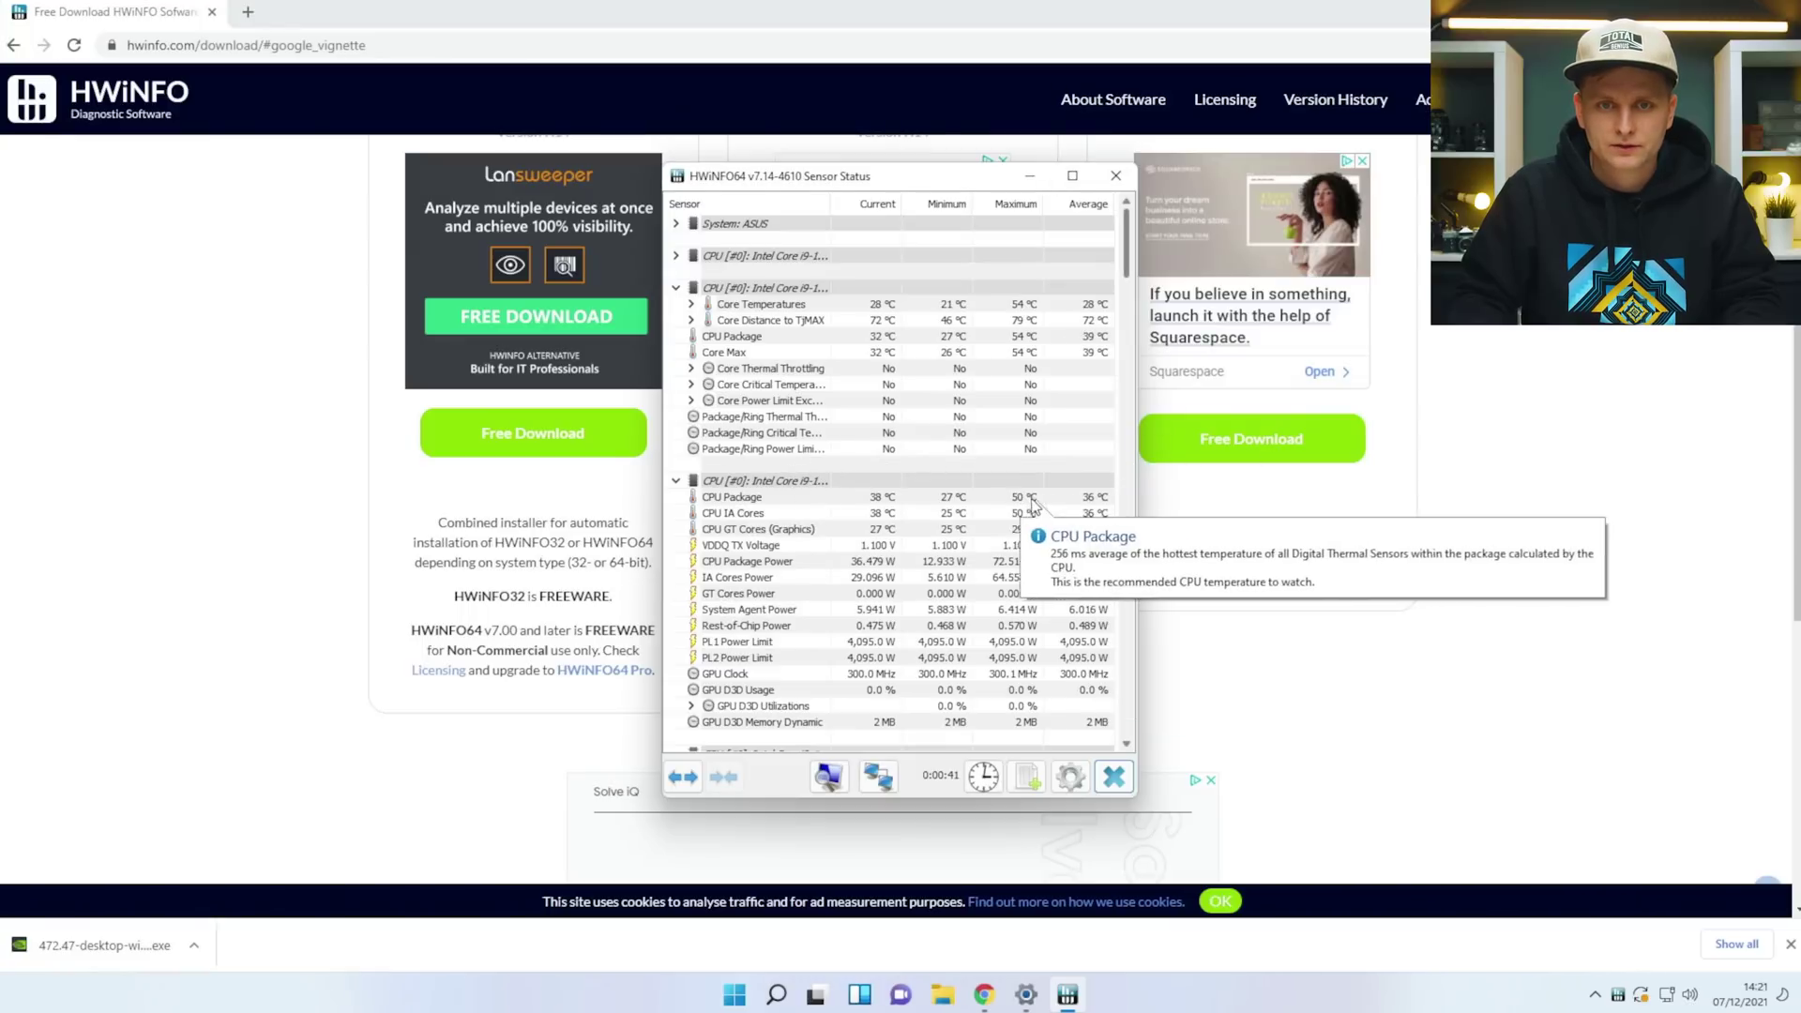
pyautogui.moveTo(1105, 569)
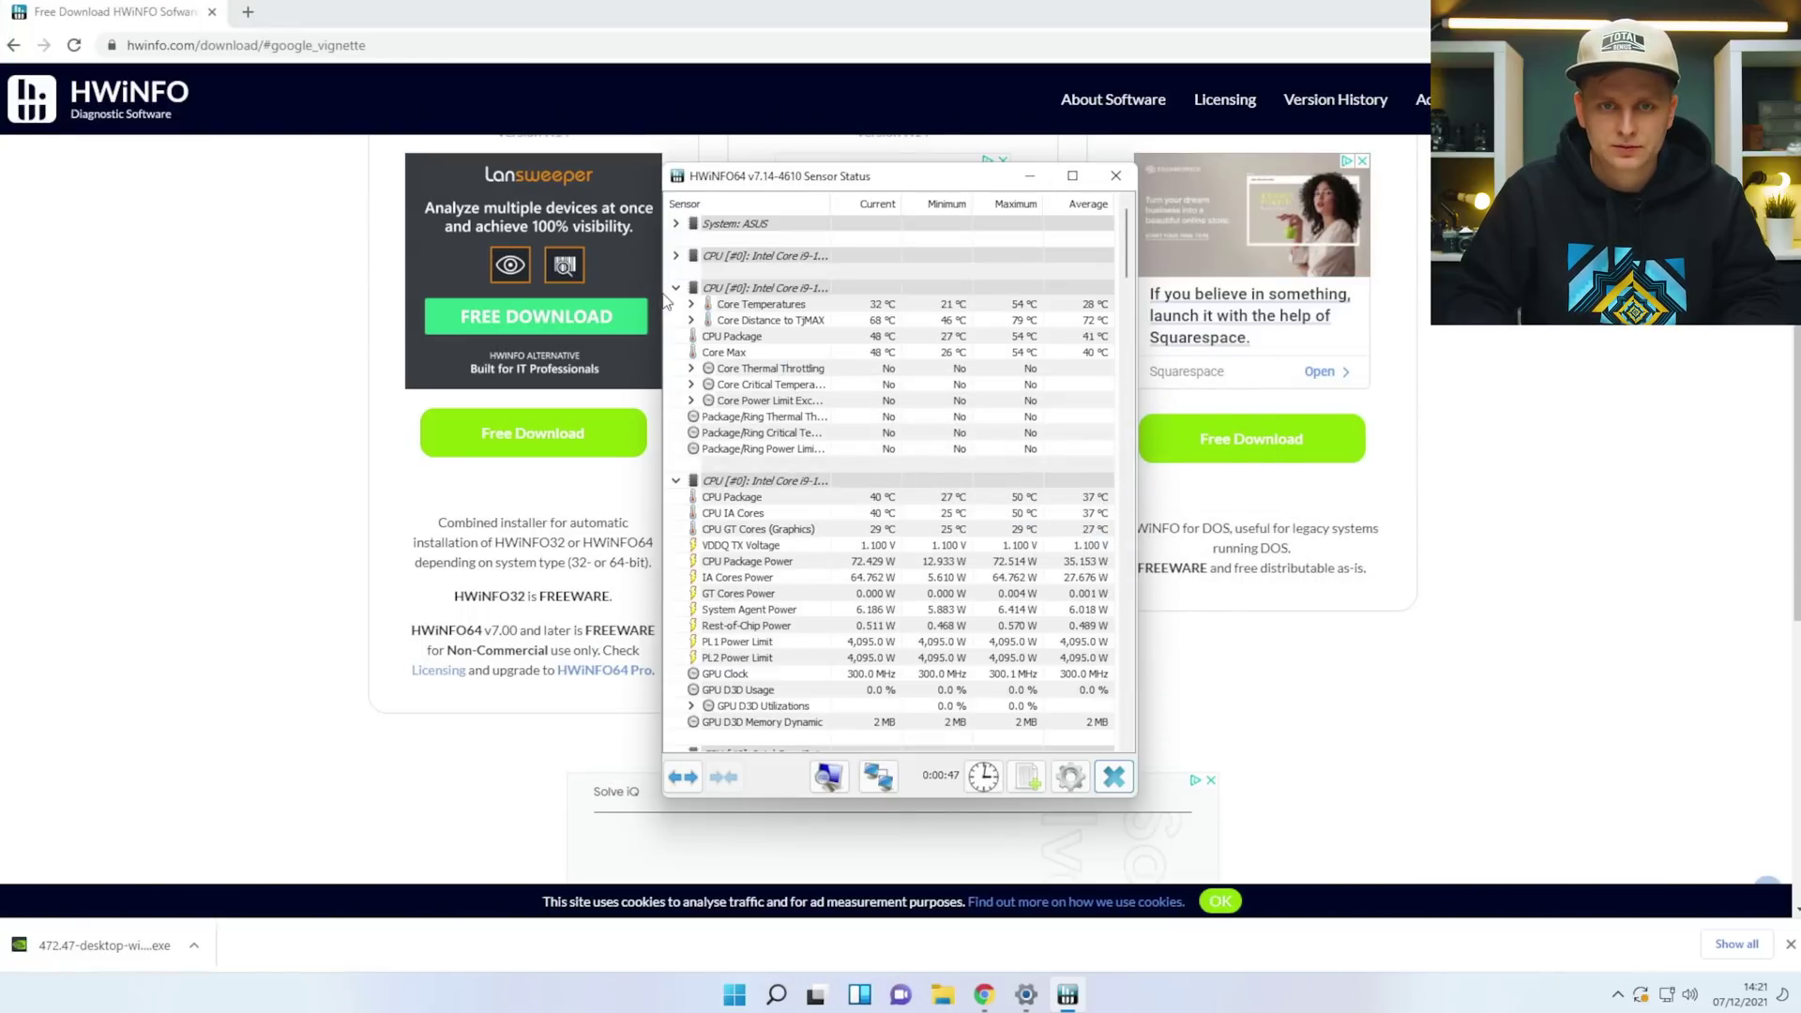
pyautogui.doubleClick(675, 287)
pyautogui.moveTo(751, 368)
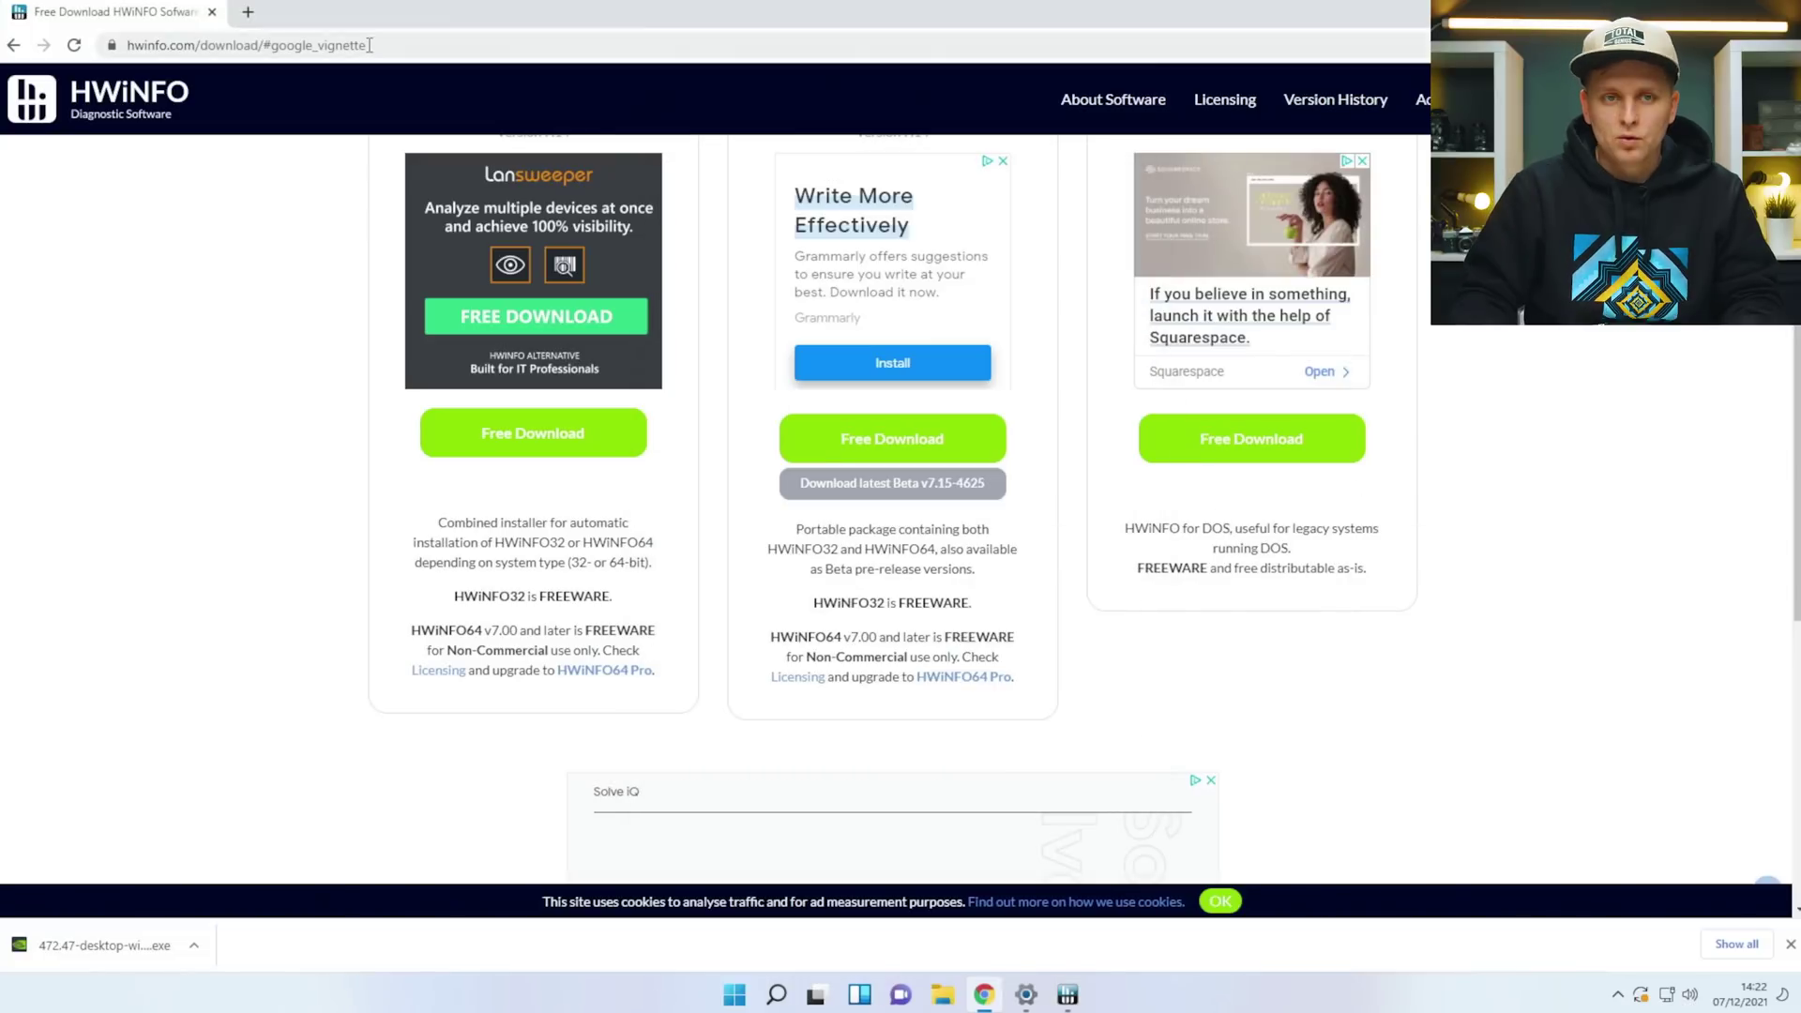
# Search 'download cinebench r23' and download the Windows offline installer CinebenchR23.zip from Maxon.
pyautogui.click(370, 45)
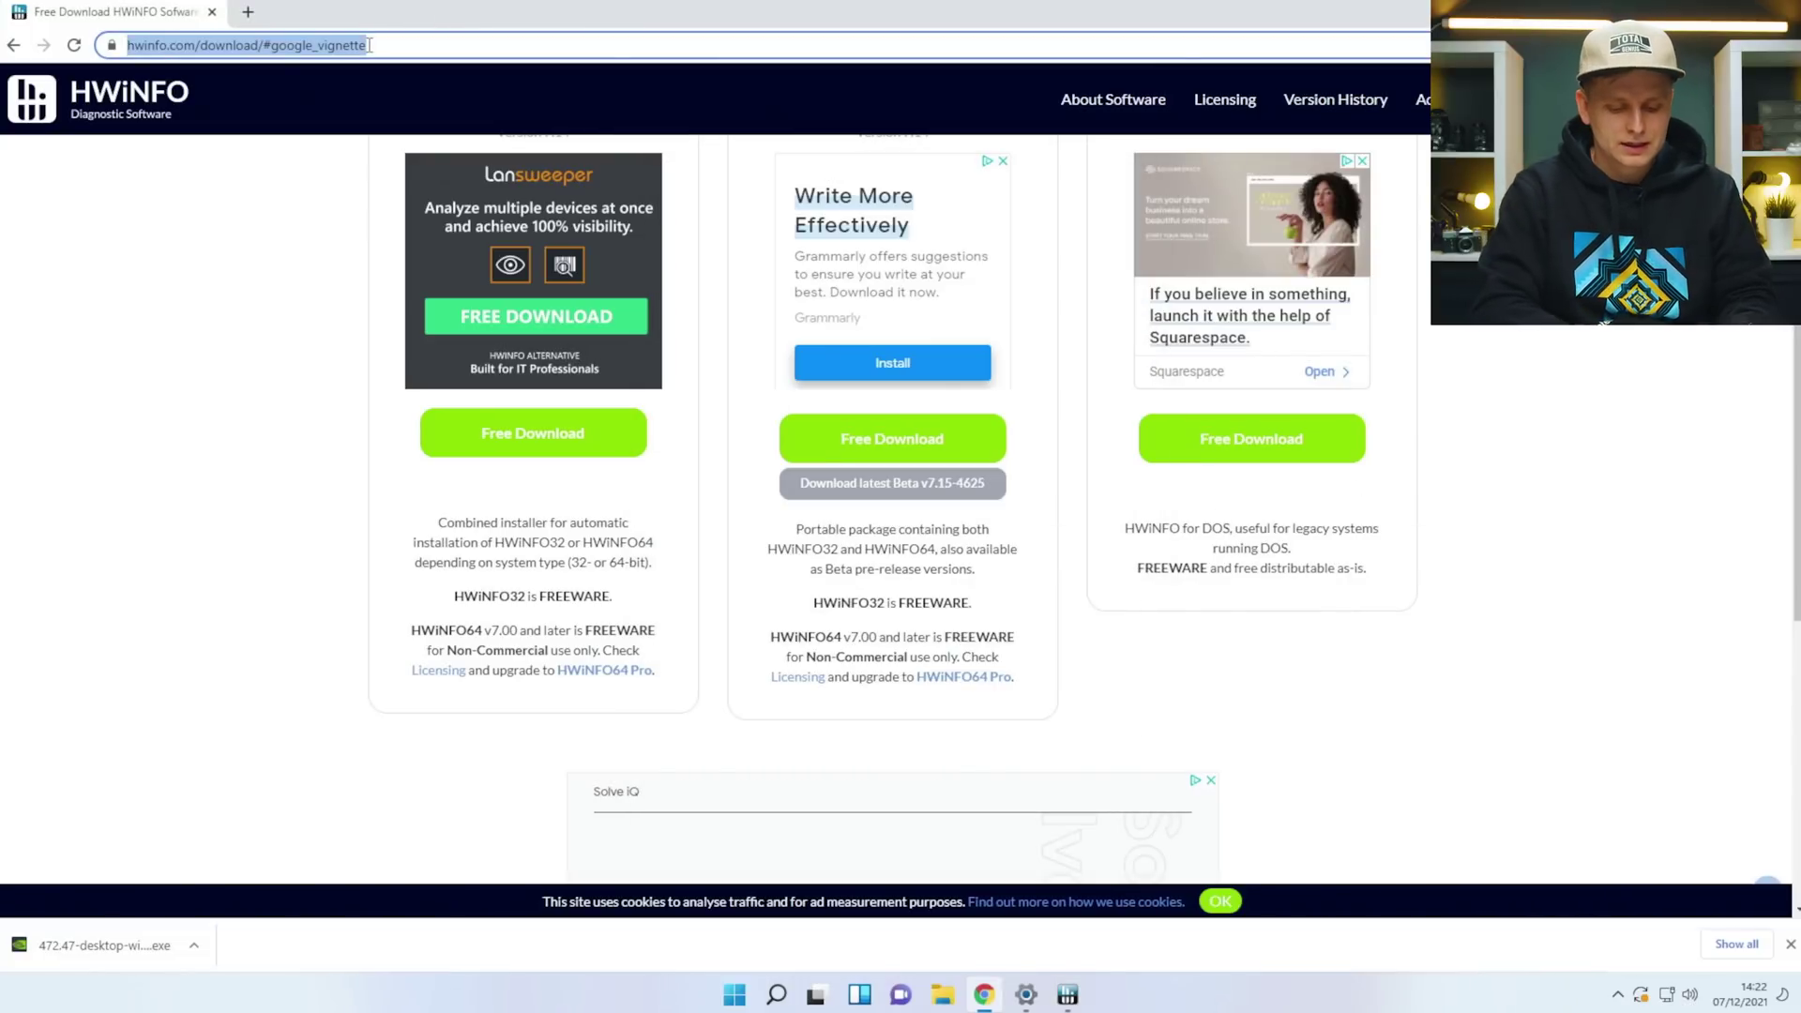
pyautogui.write('download cinebe')
pyautogui.press('Down')
pyautogui.press('Down')
pyautogui.press('Return')
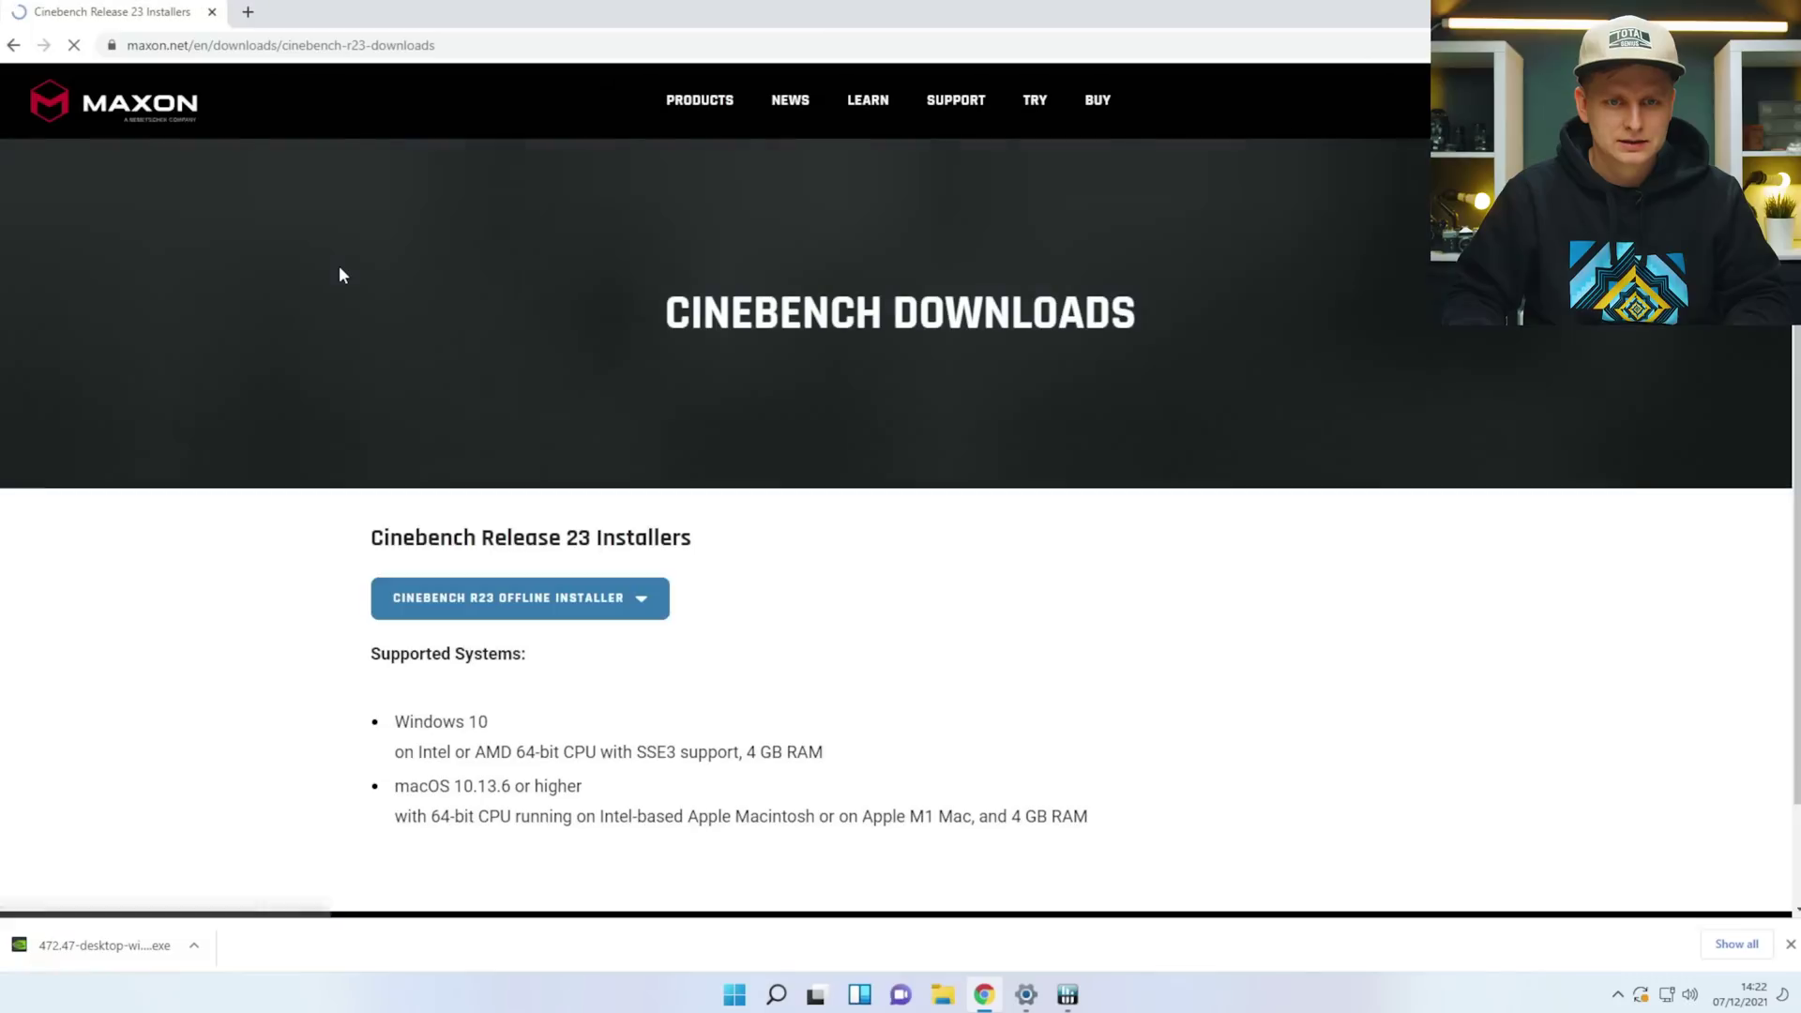
pyautogui.click(650, 608)
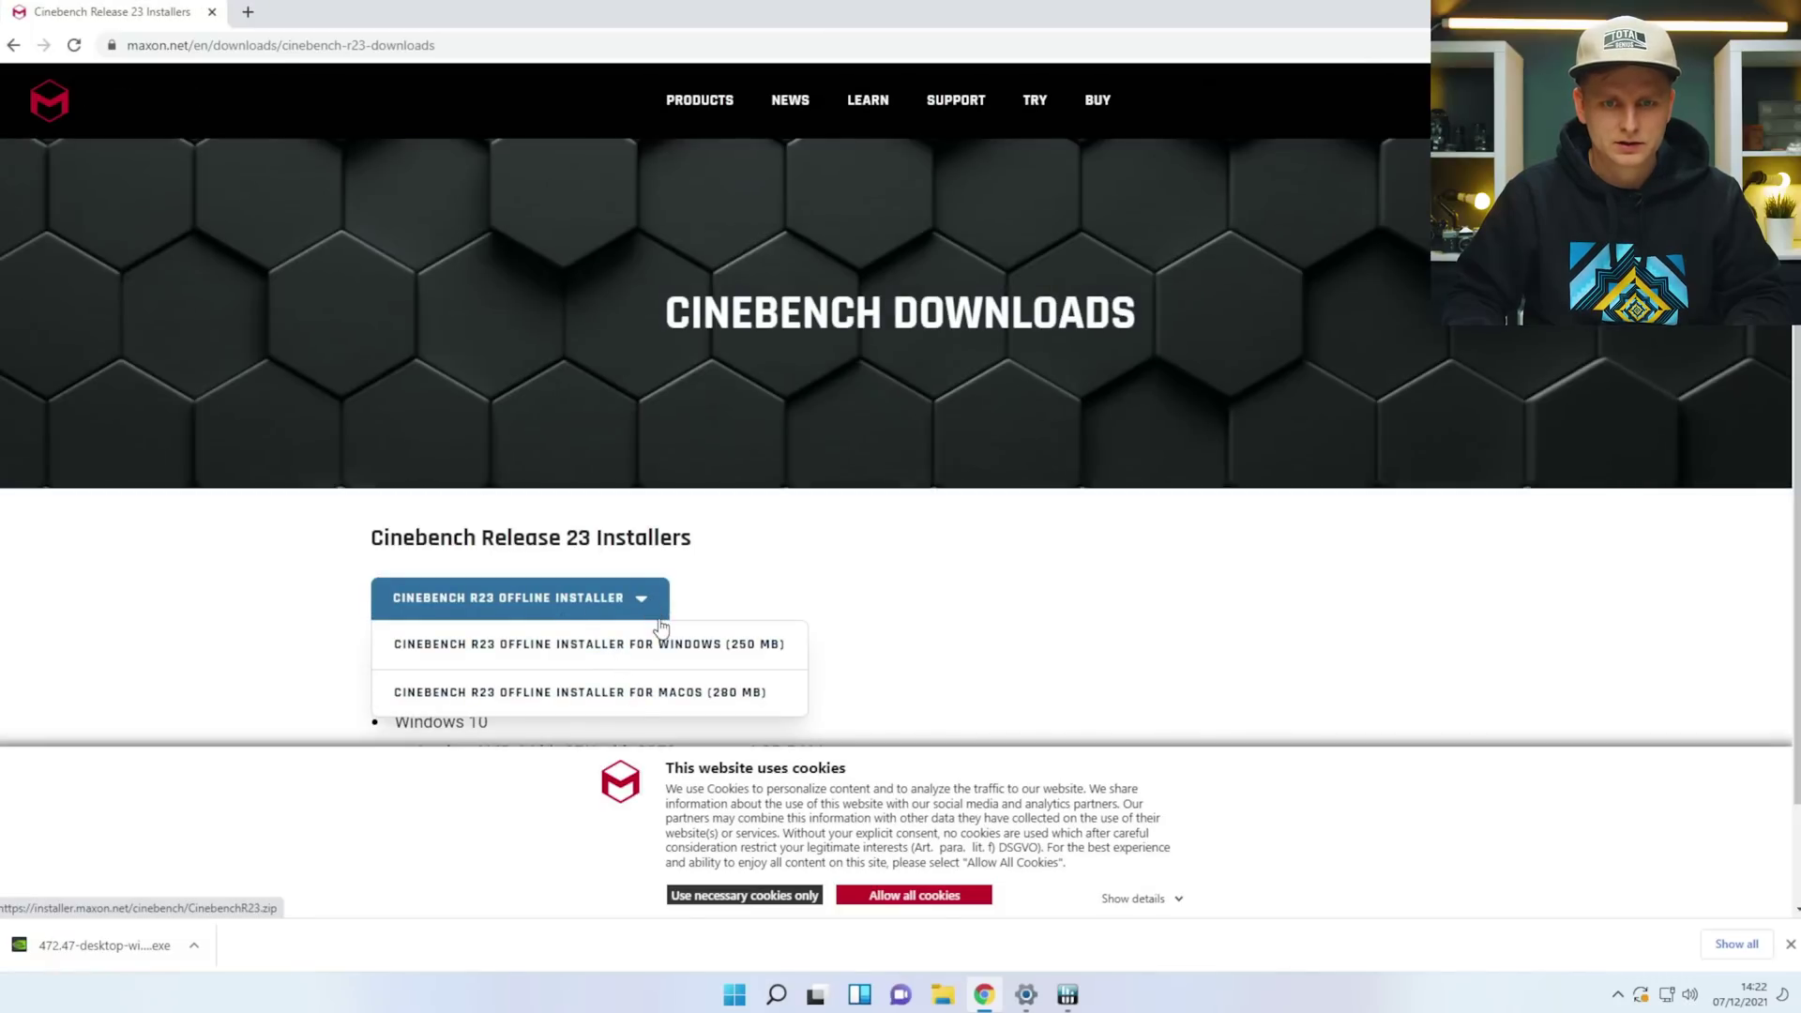
pyautogui.click(640, 646)
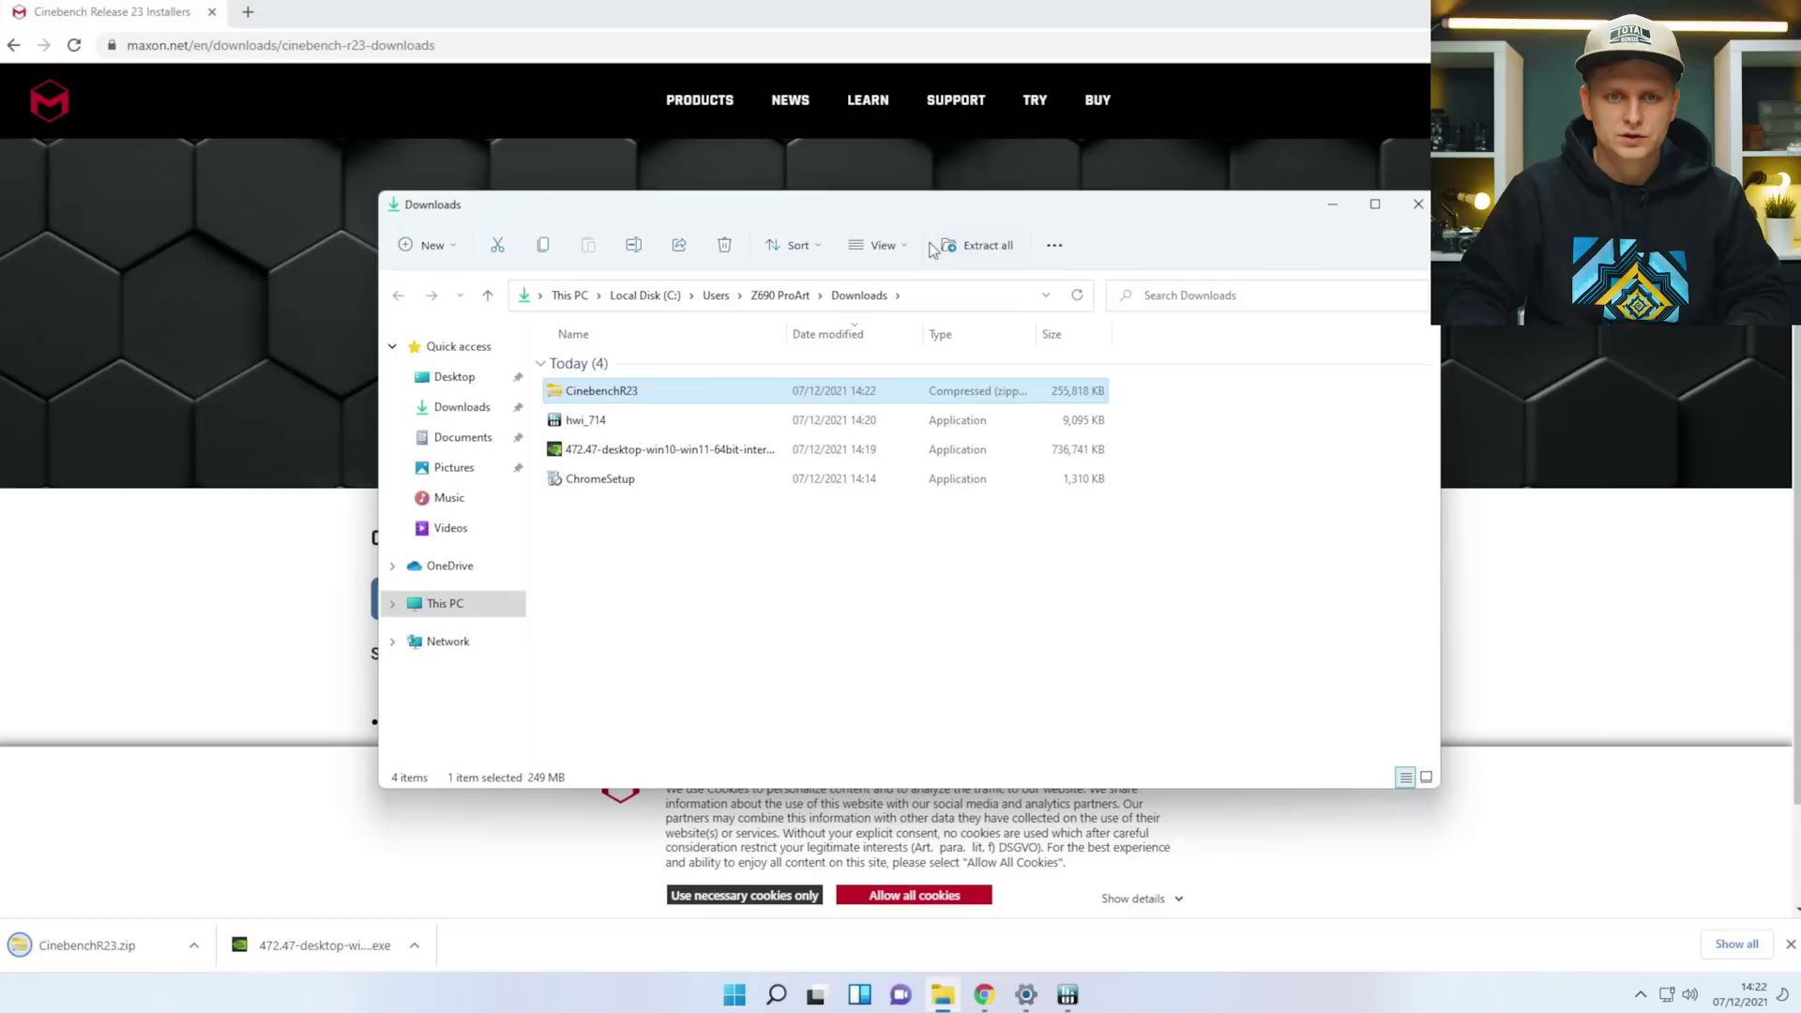
# Start extracting the CinebenchR23 archive in Downloads with Extract All.
pyautogui.rightClick(644, 390)
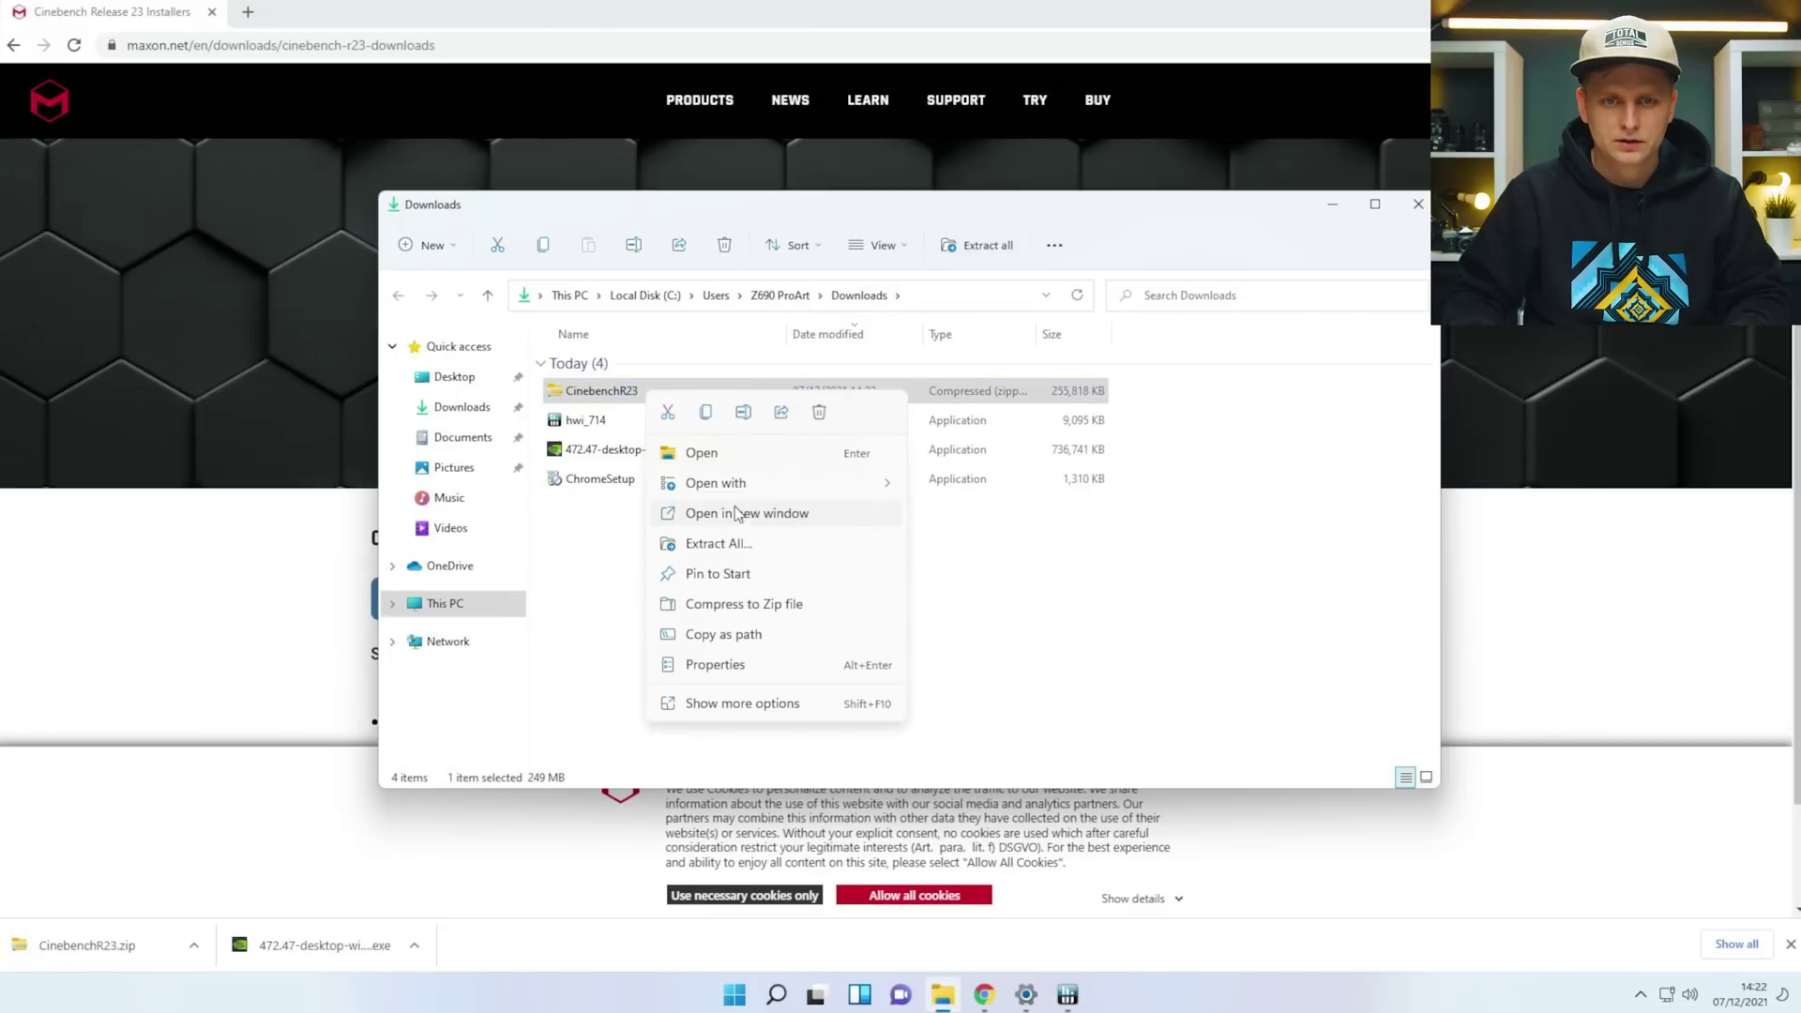
pyautogui.click(719, 543)
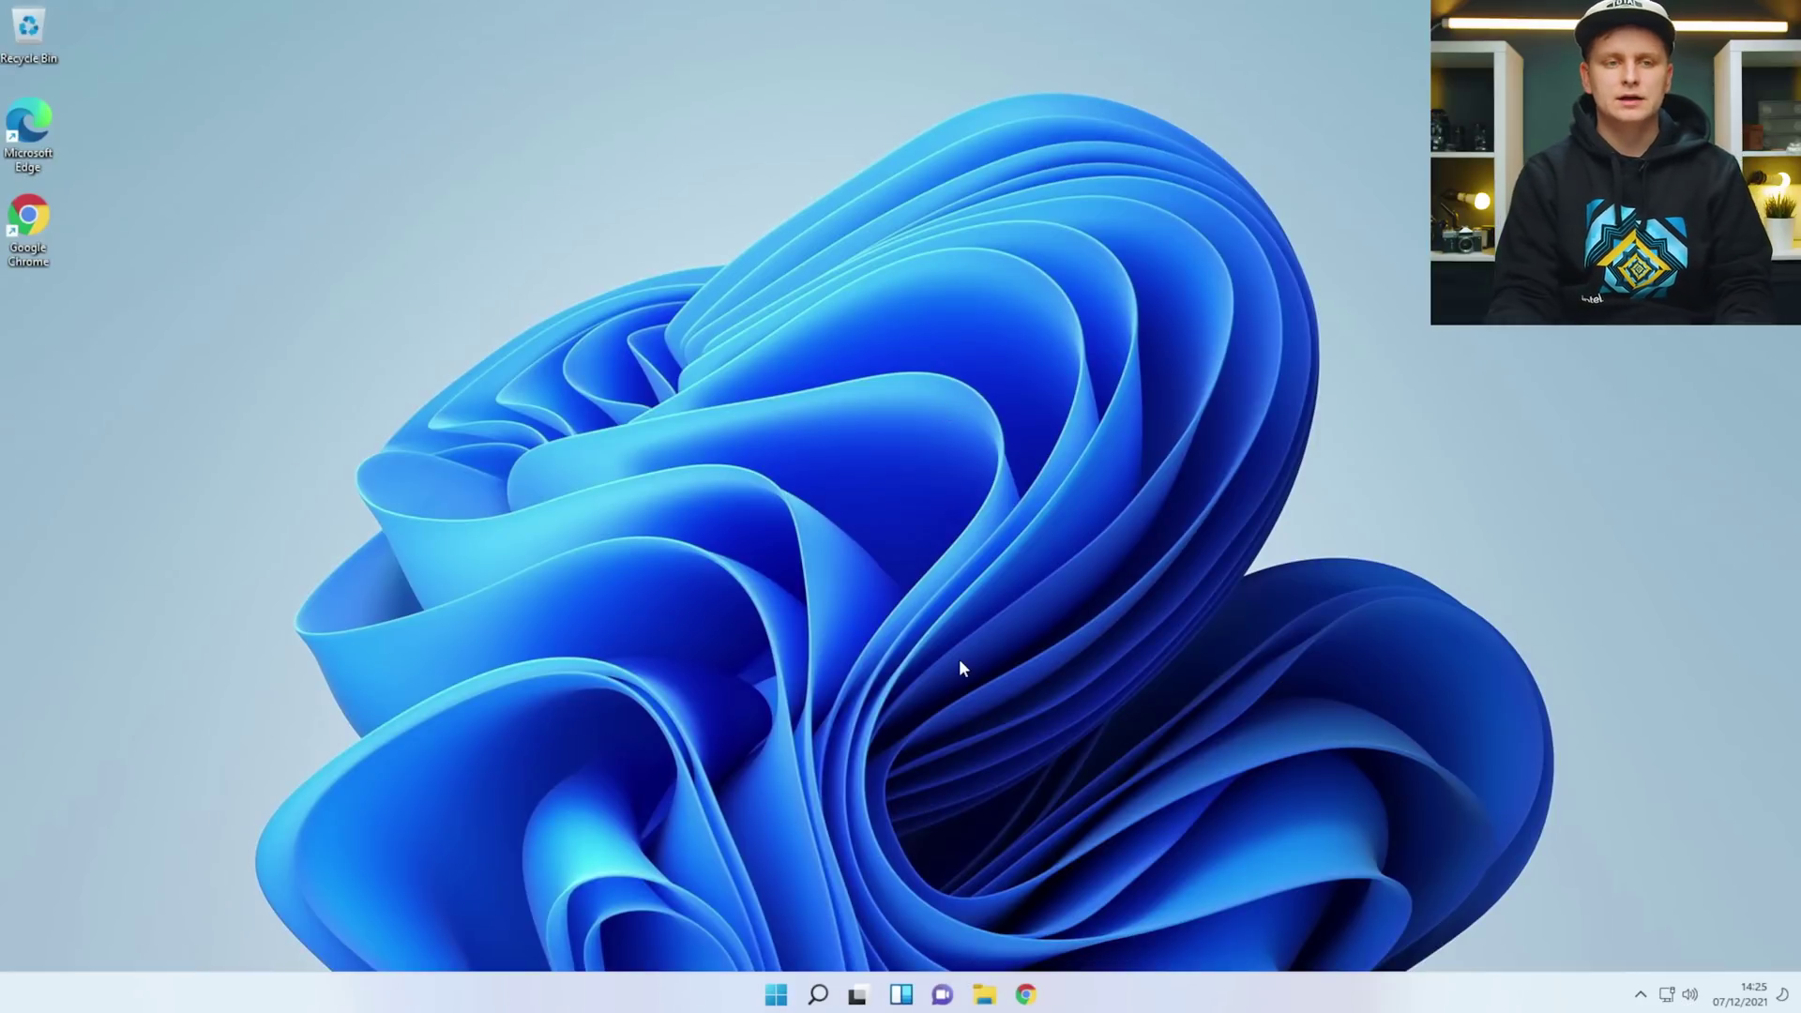
# Open the Windows Update 'Check for updates' settings page from search.
pyautogui.press('super')
pyautogui.write('upda')
pyautogui.press('Return')
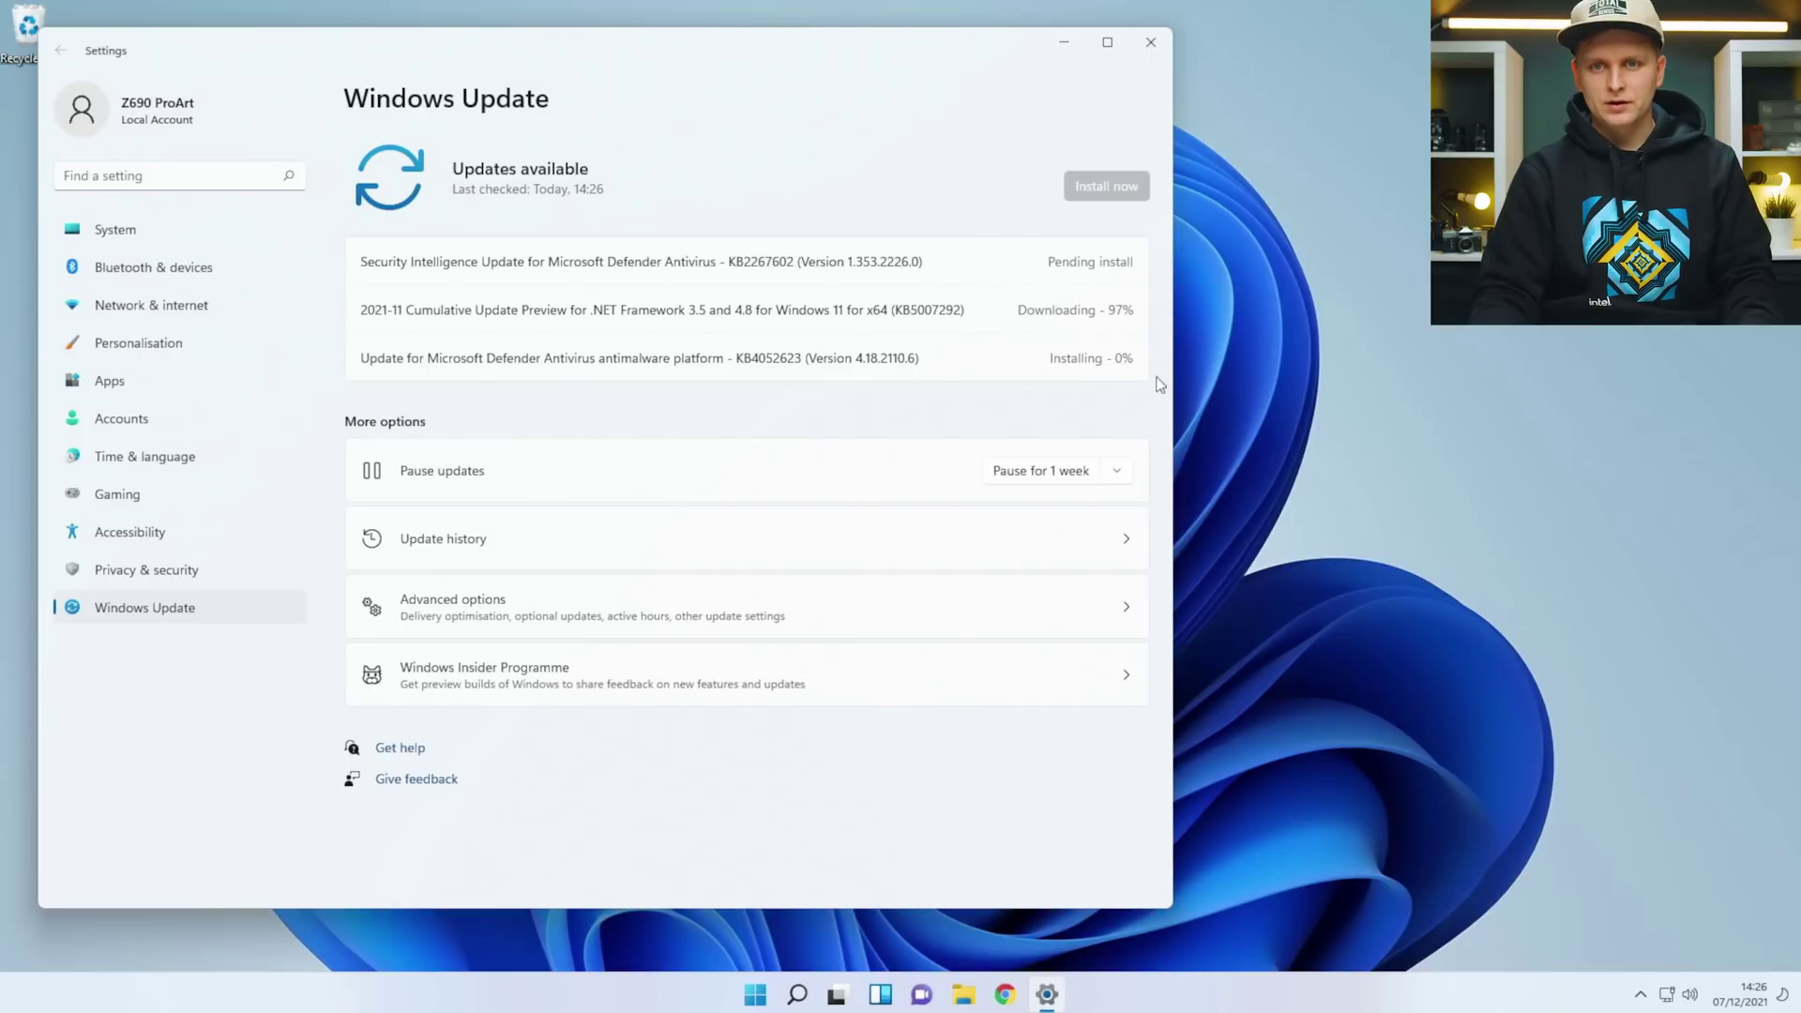
# Launch Armoury Crate from Windows search with 'ar'.
pyautogui.press('super')
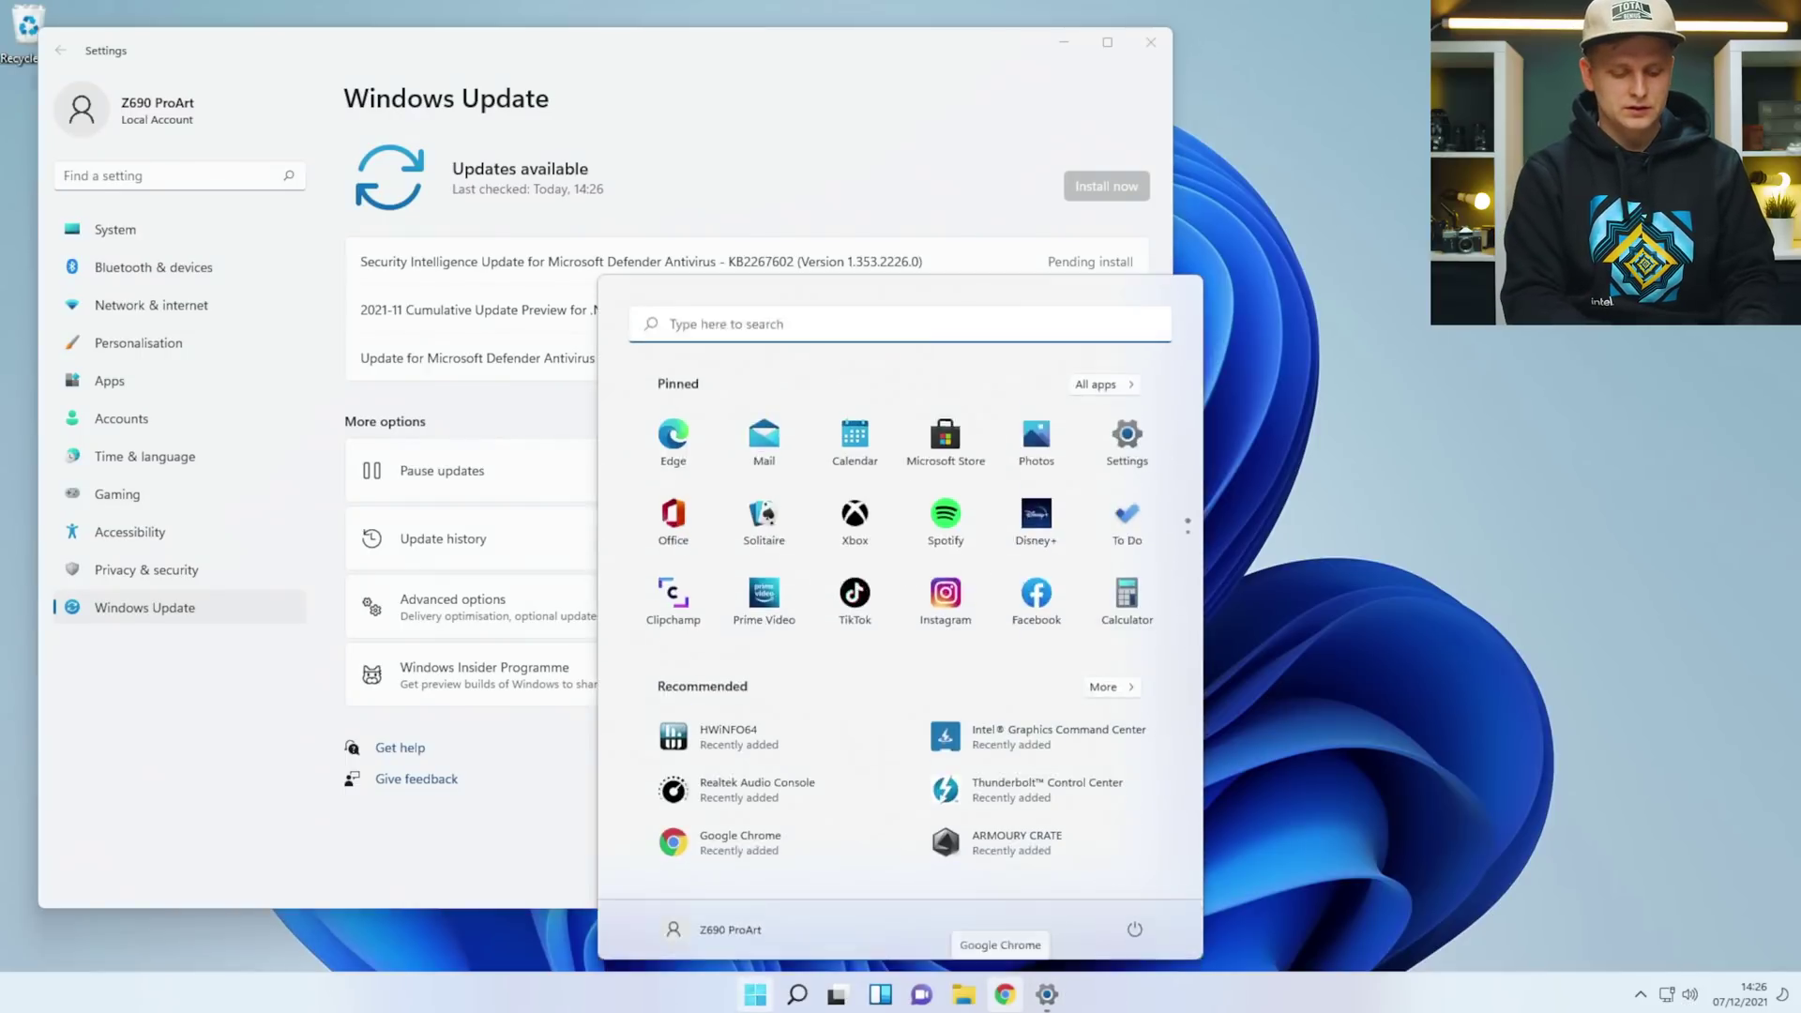
pyautogui.write('ar')
pyautogui.press('Return')
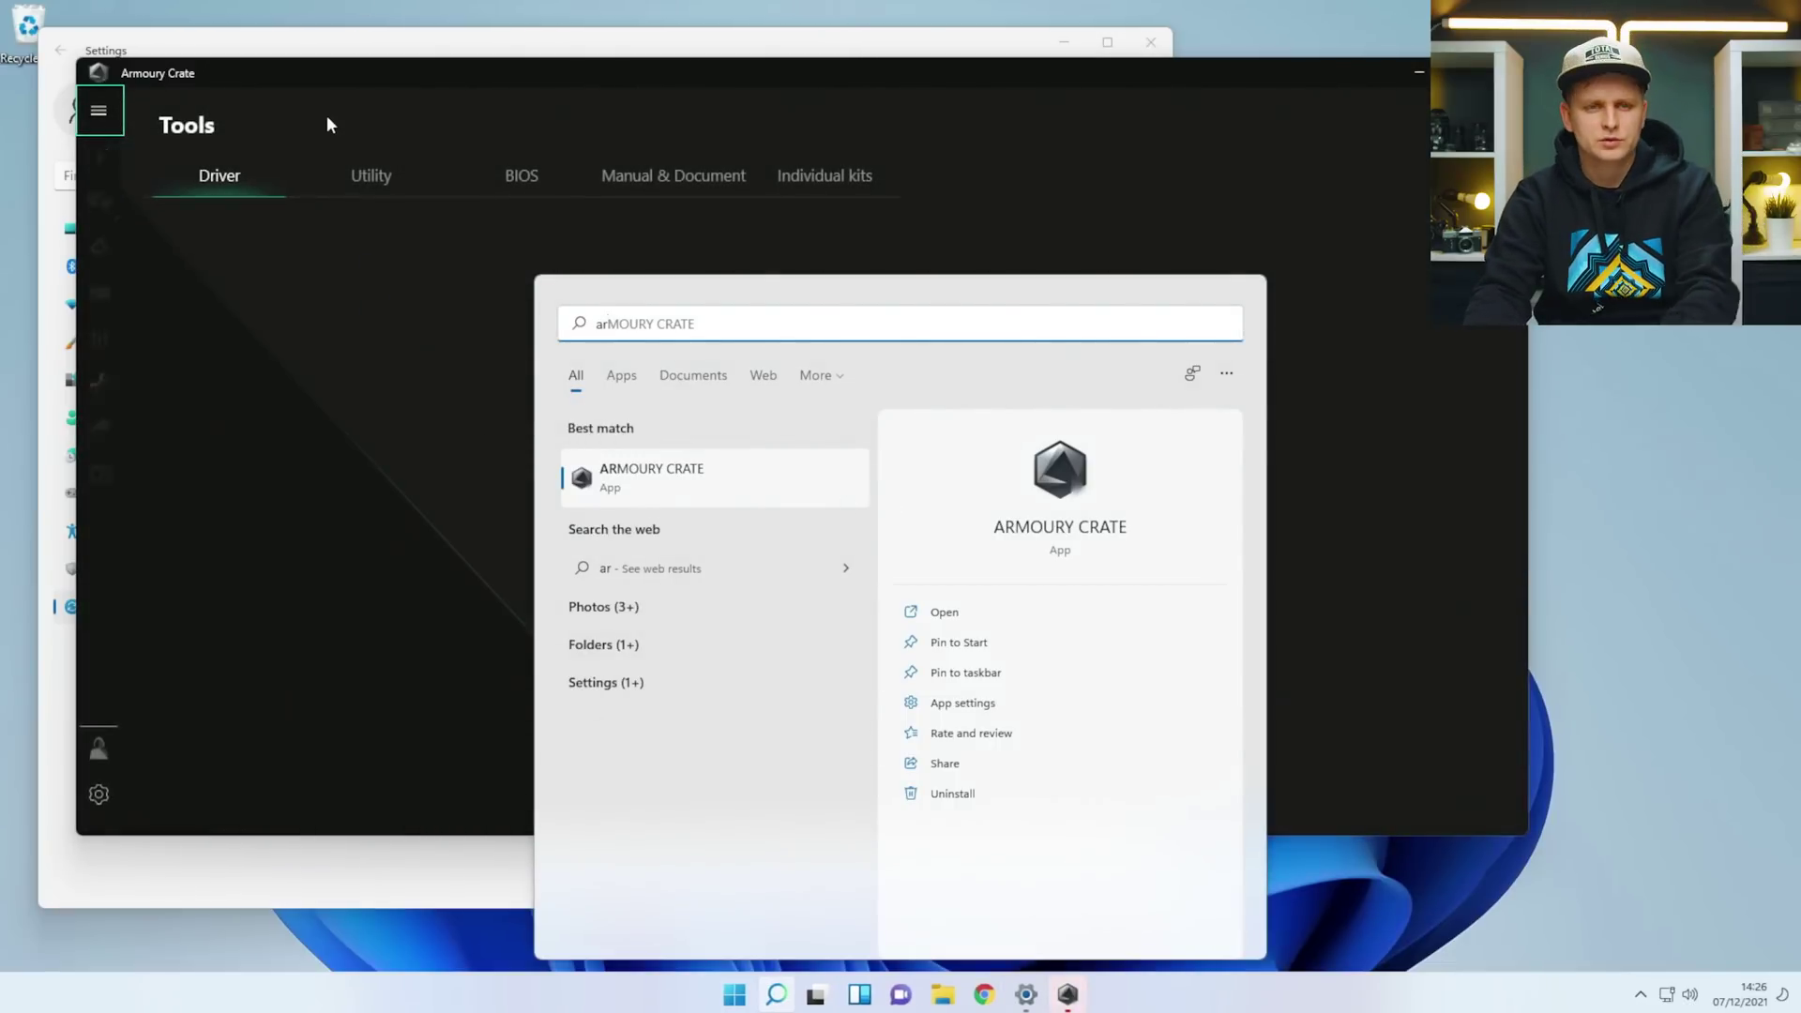
# Dismiss the search panel and scroll the Tools driver list to check each driver is Installed.
pyautogui.click(326, 115)
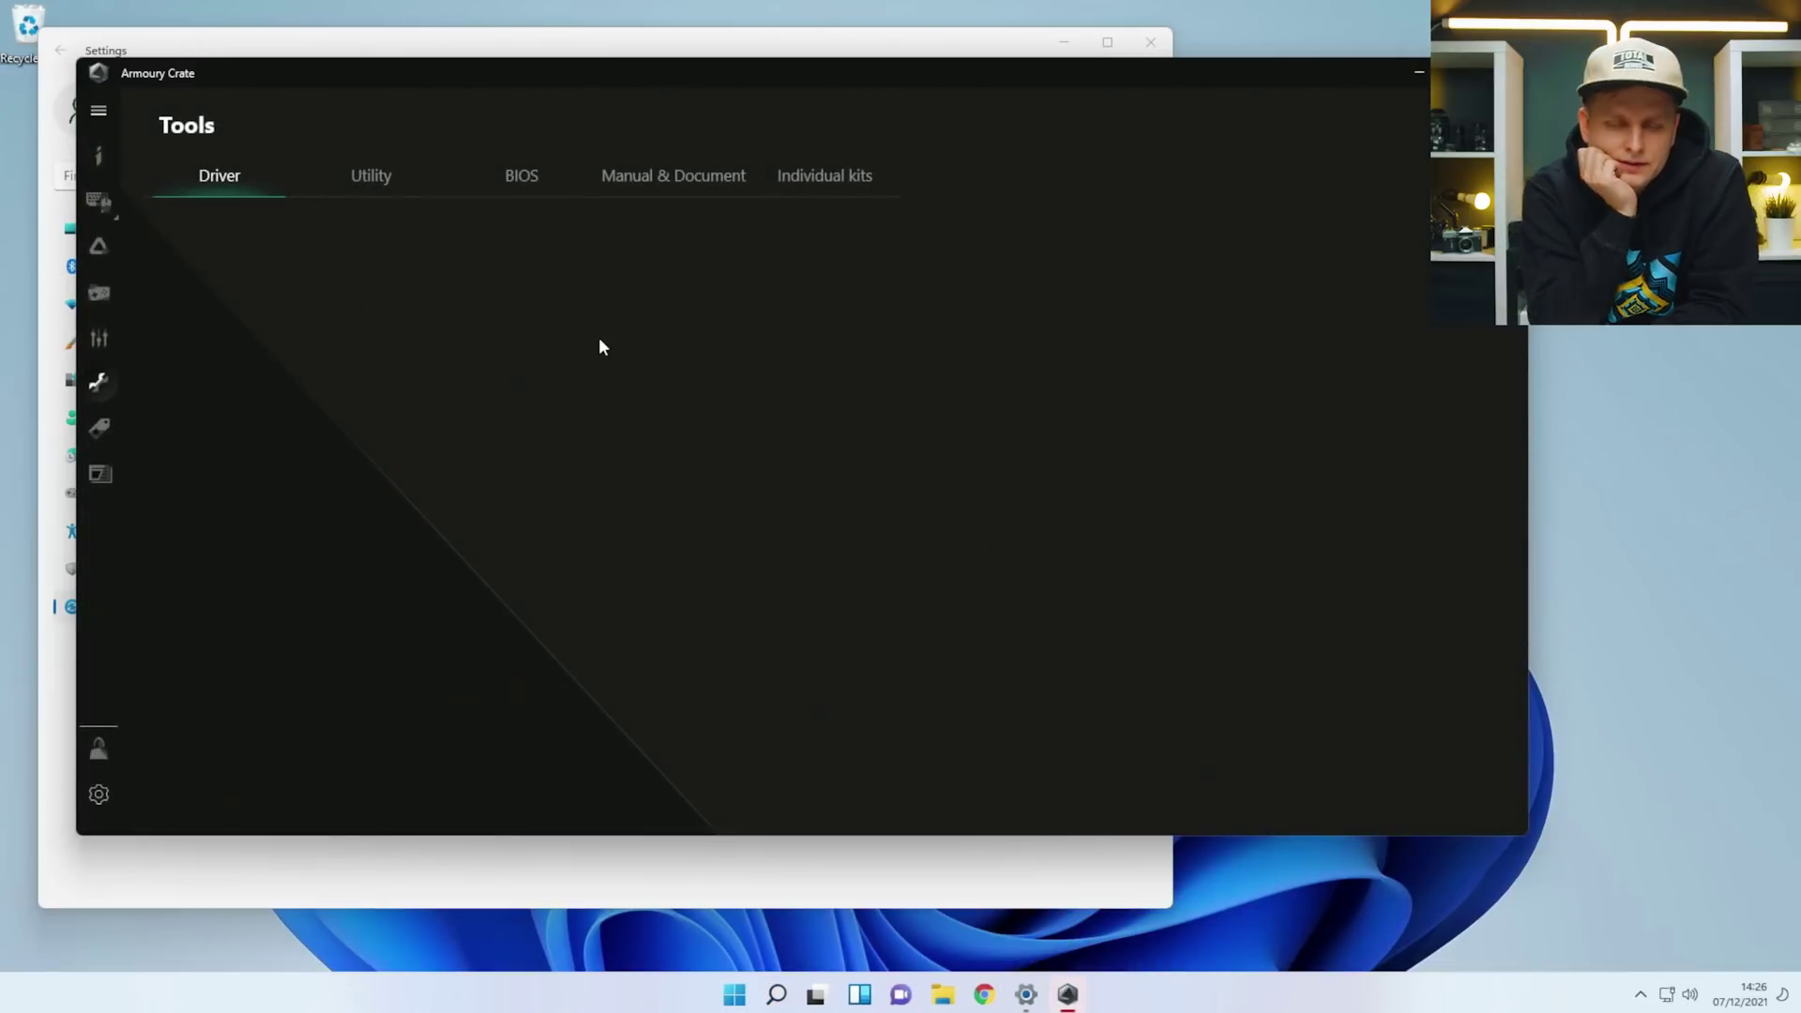
pyautogui.scroll(-1, 1028, 361)
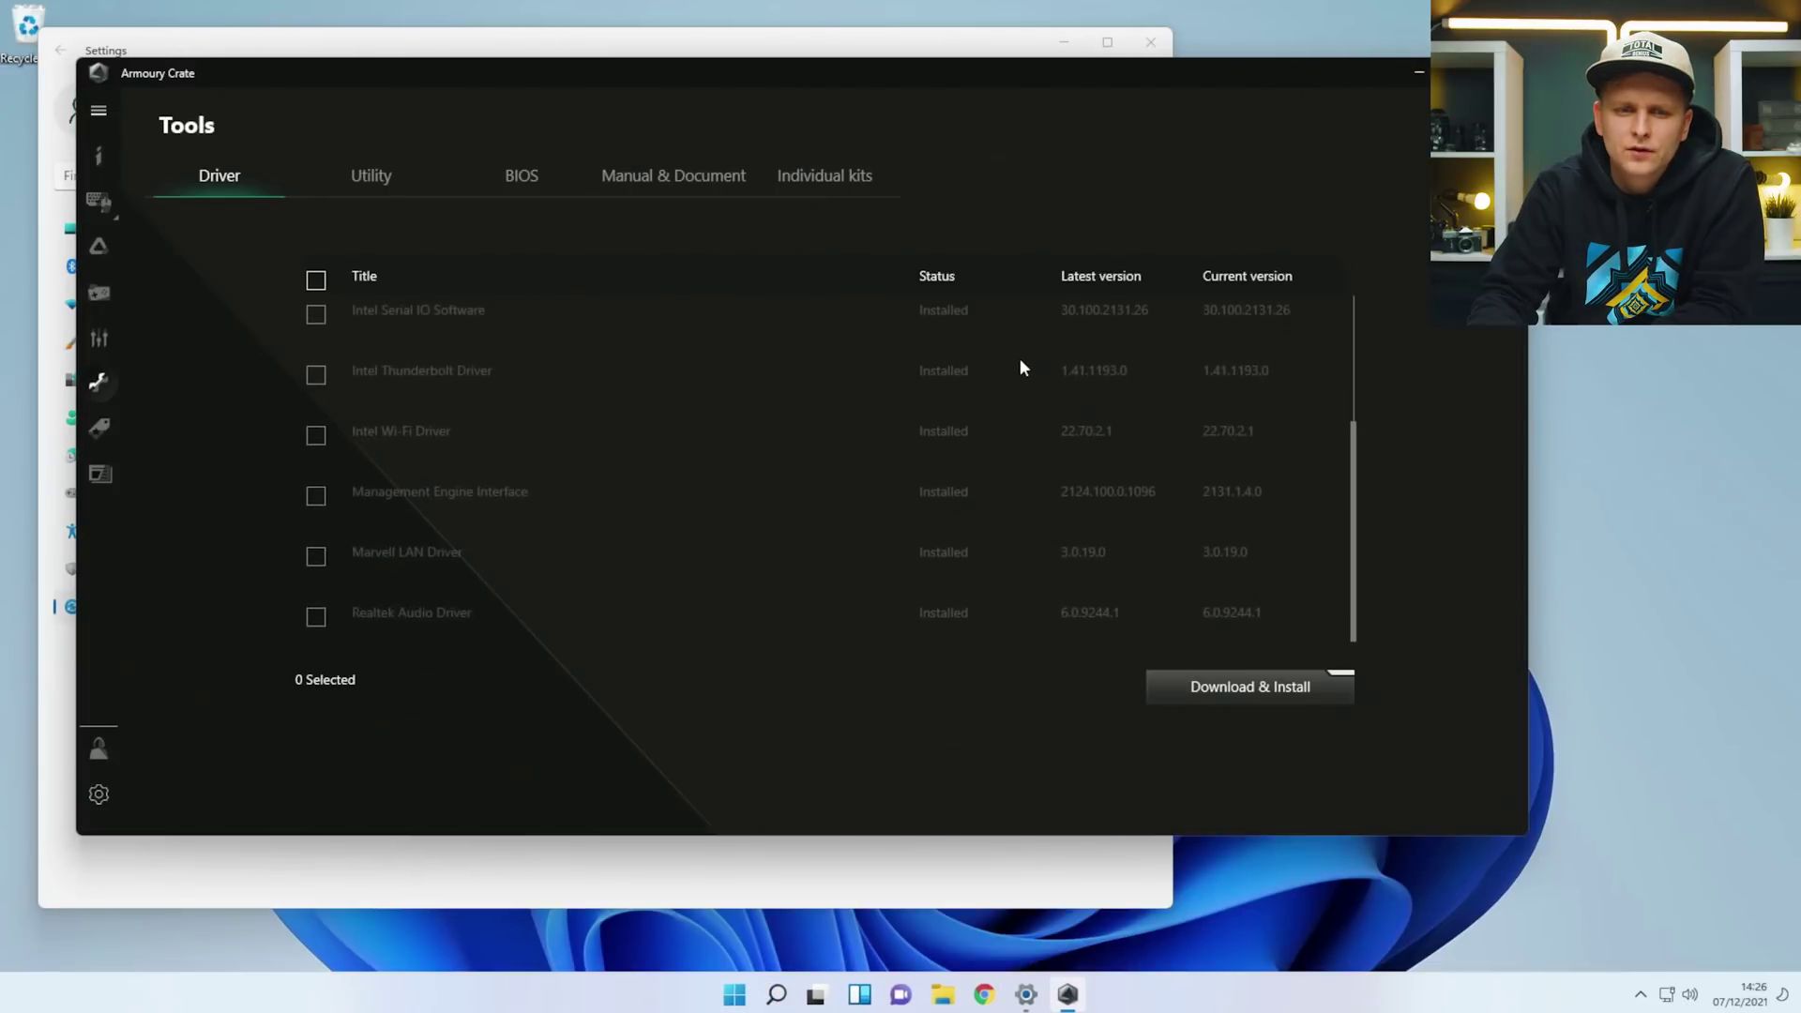
pyautogui.scroll(2, 993, 455)
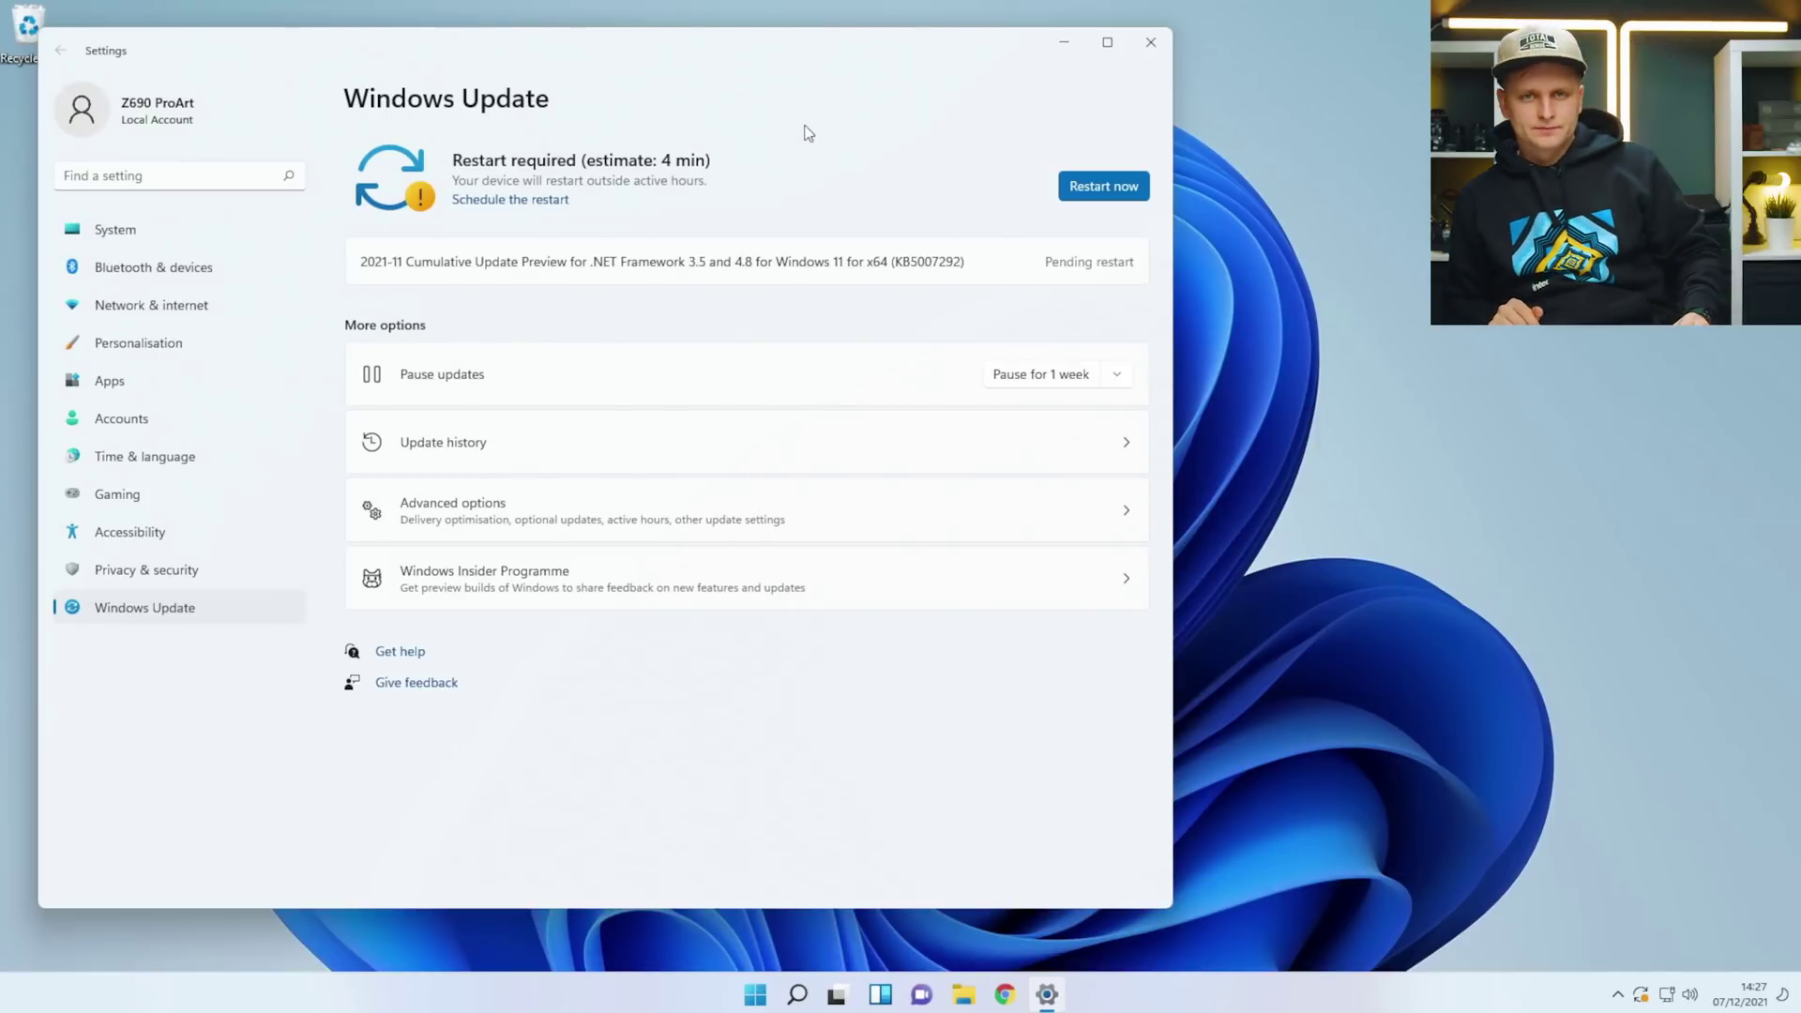
# Open File Explorer on This PC, then close it to reveal Windows Update.
pyautogui.press('super+e')
pyautogui.click(392, 605)
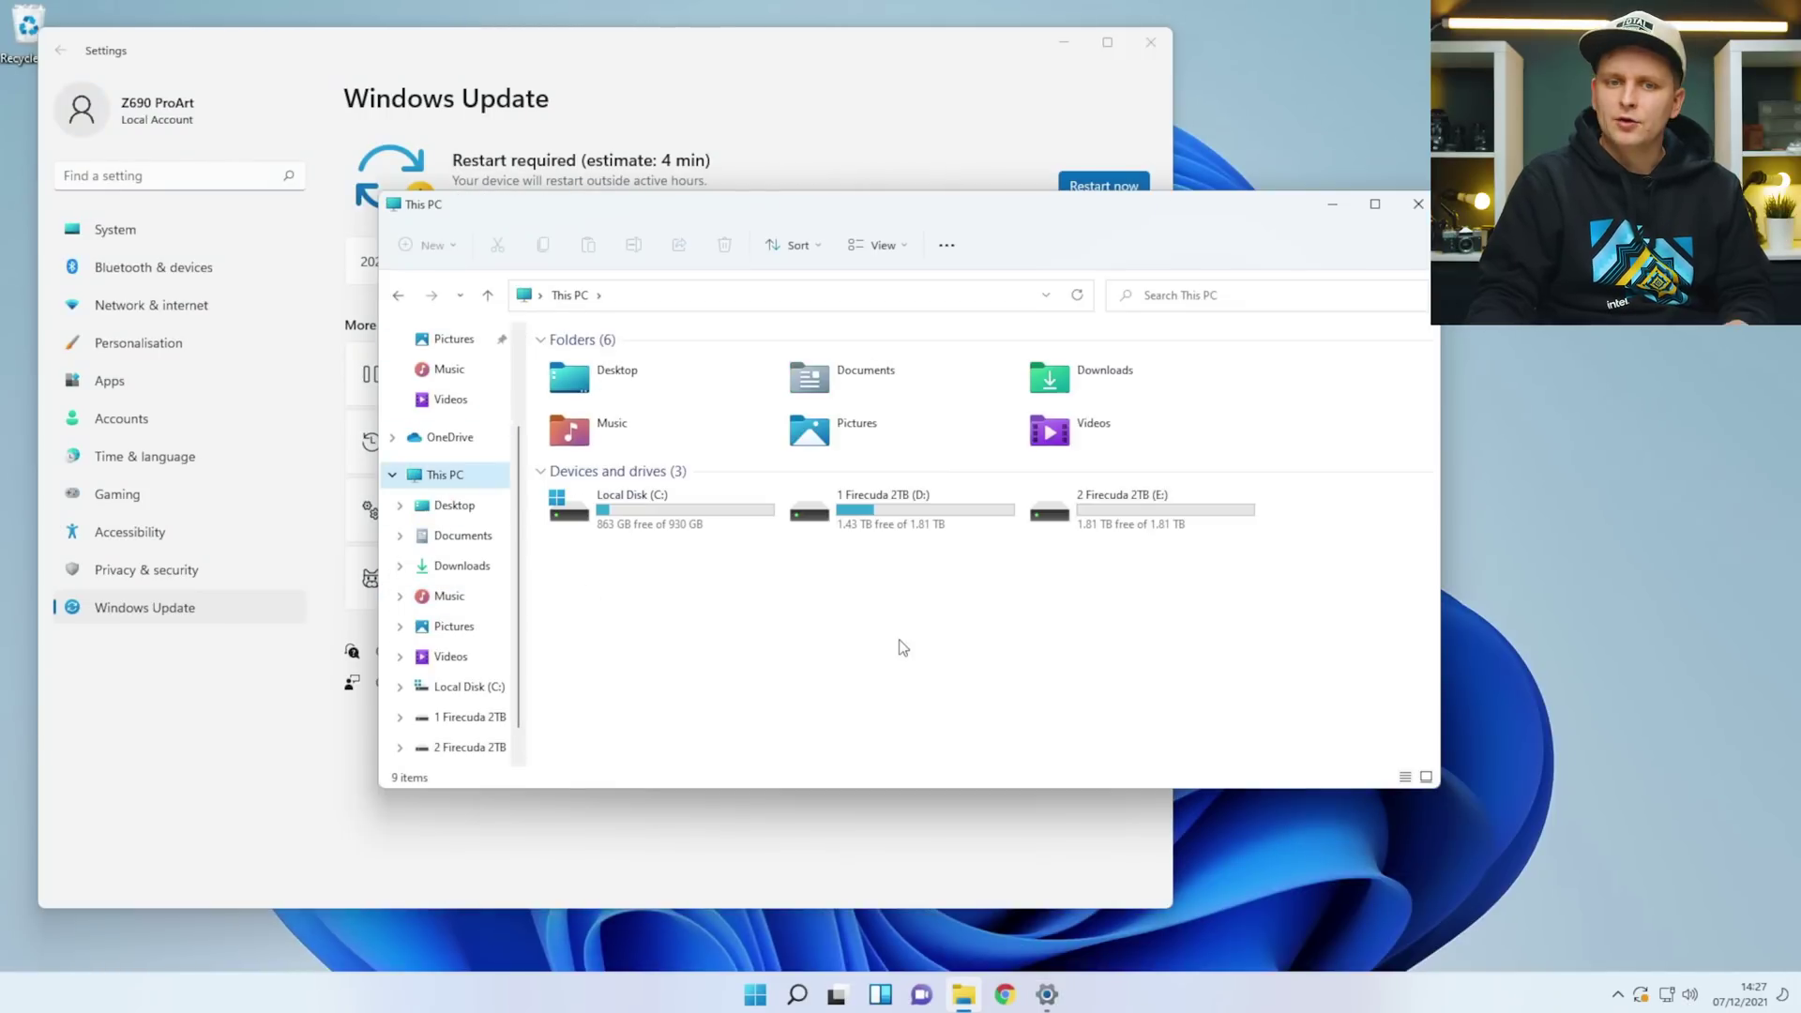
pyautogui.click(1423, 208)
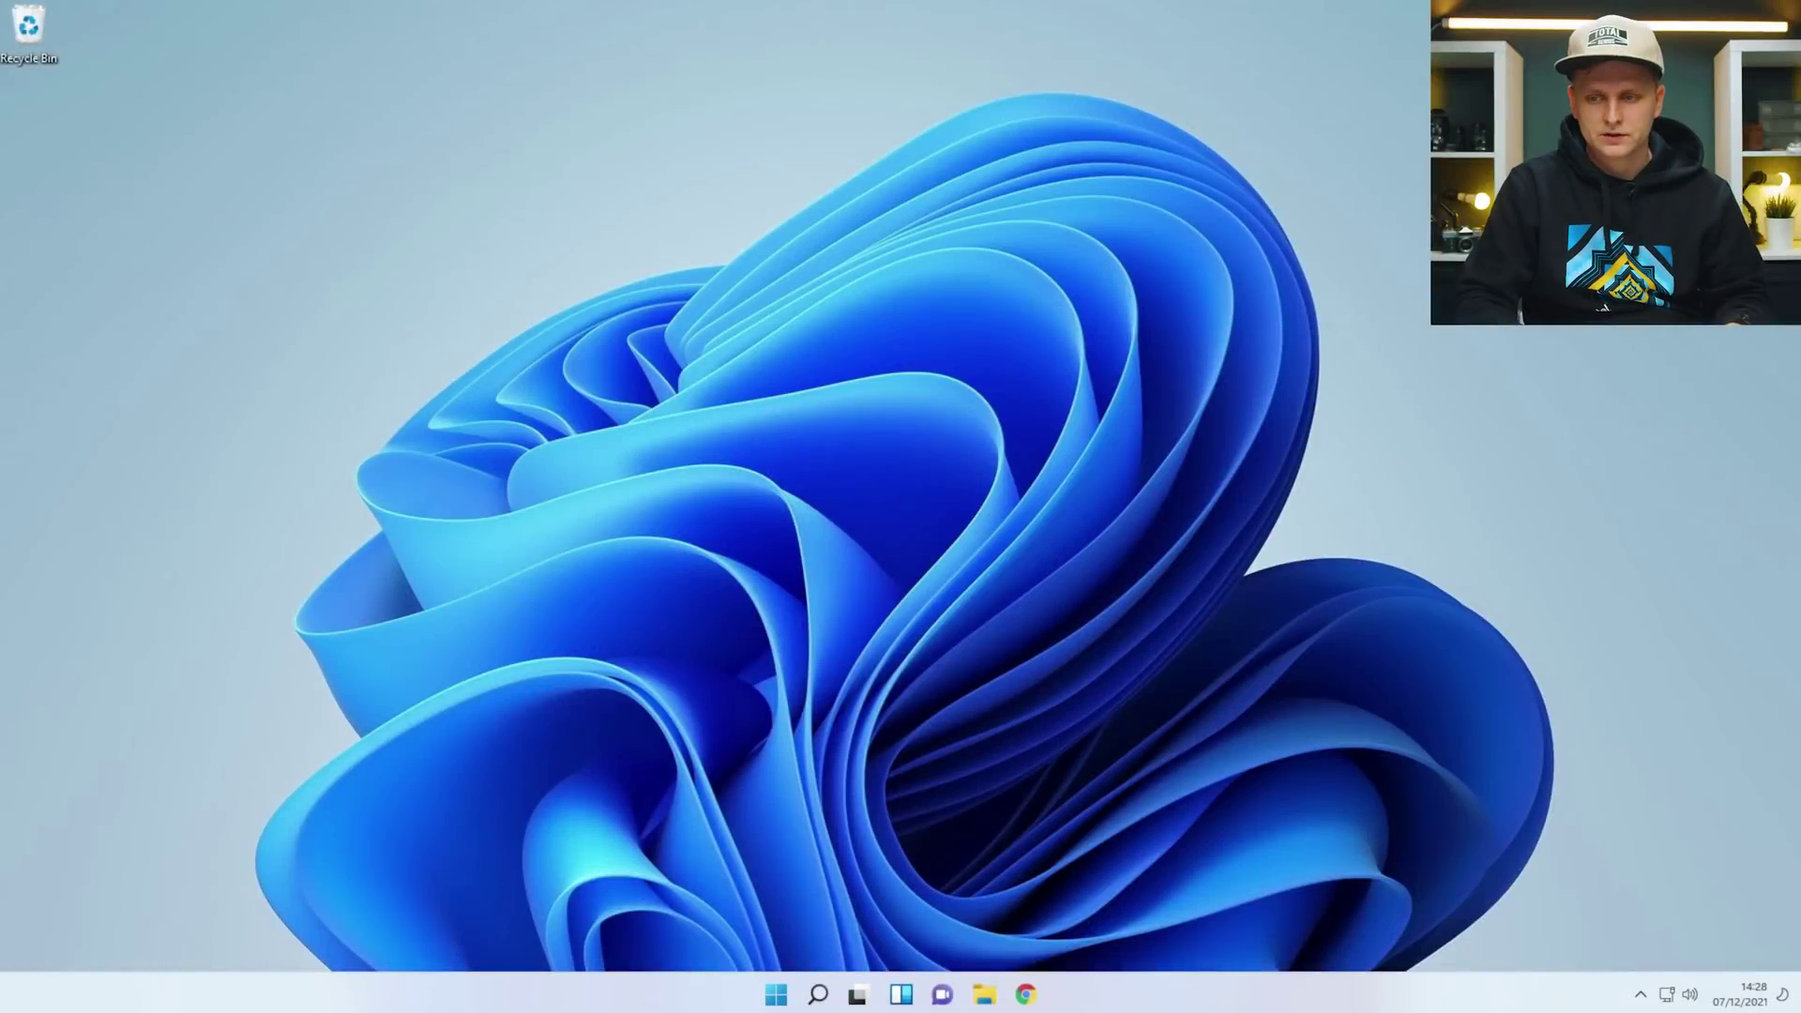
# Open Check for updates via the 'up' search and run another update check.
pyautogui.press('super')
pyautogui.write('up')
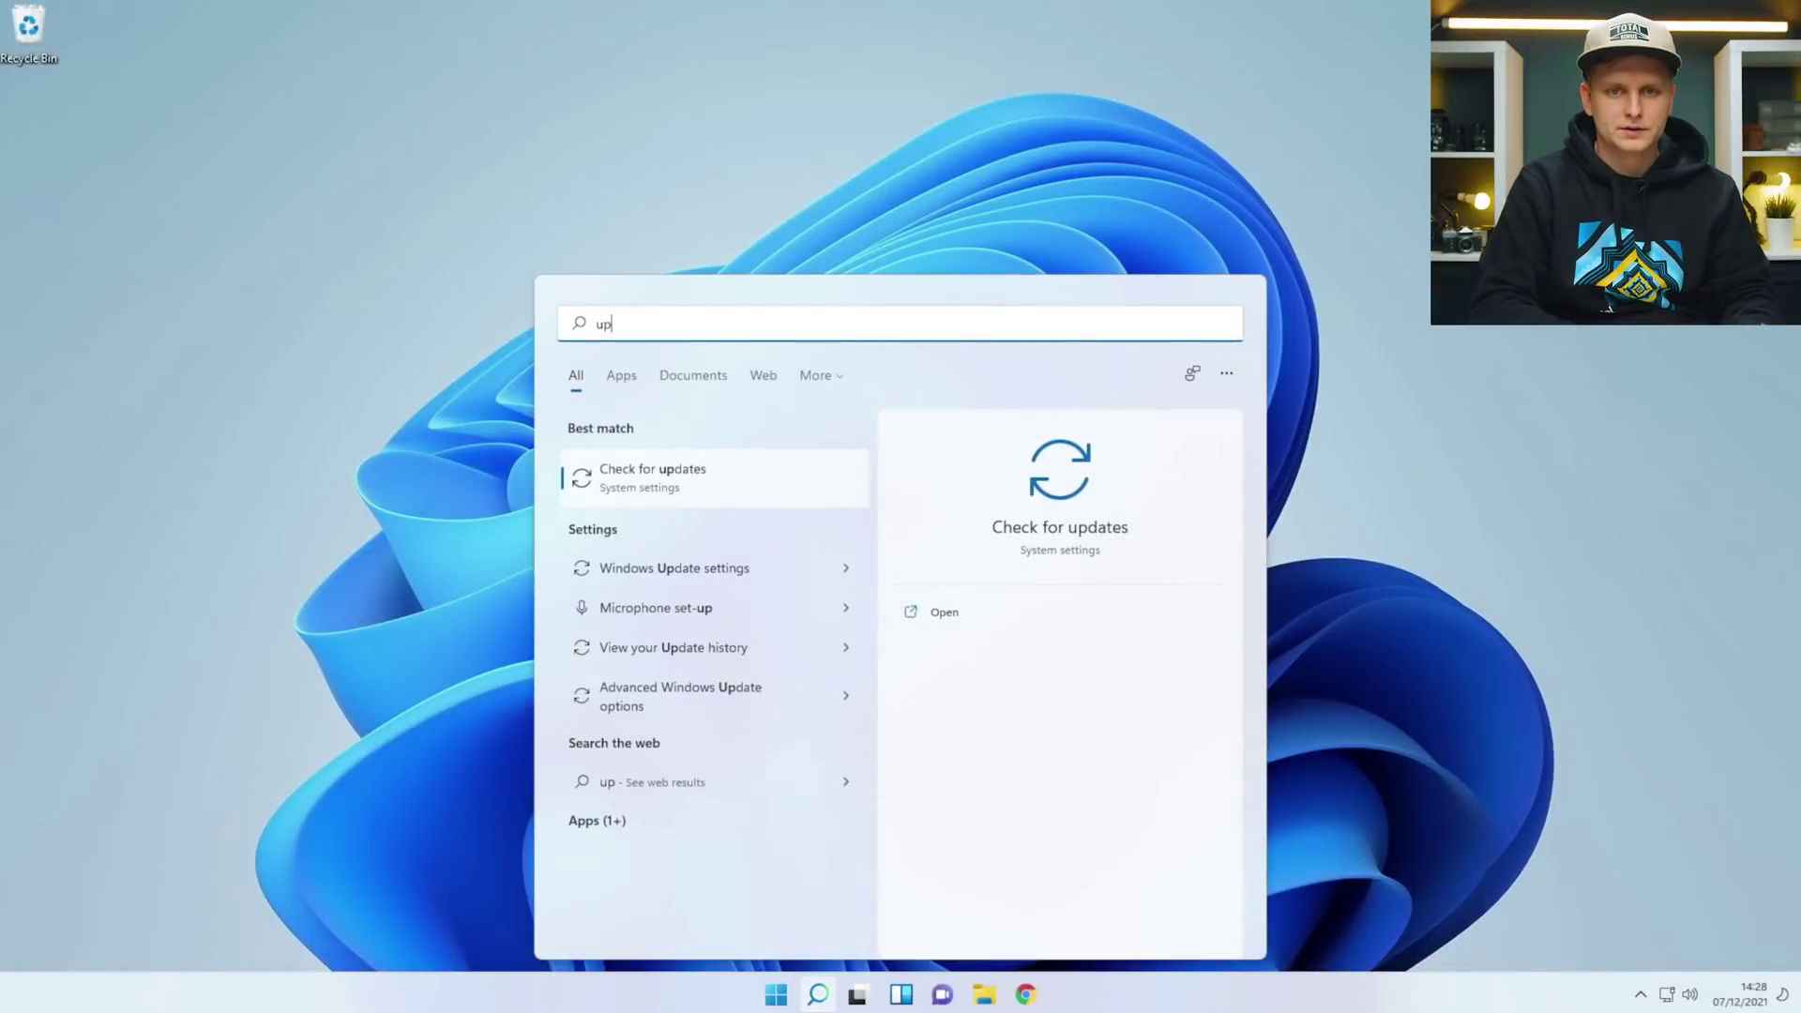
pyautogui.press('Return')
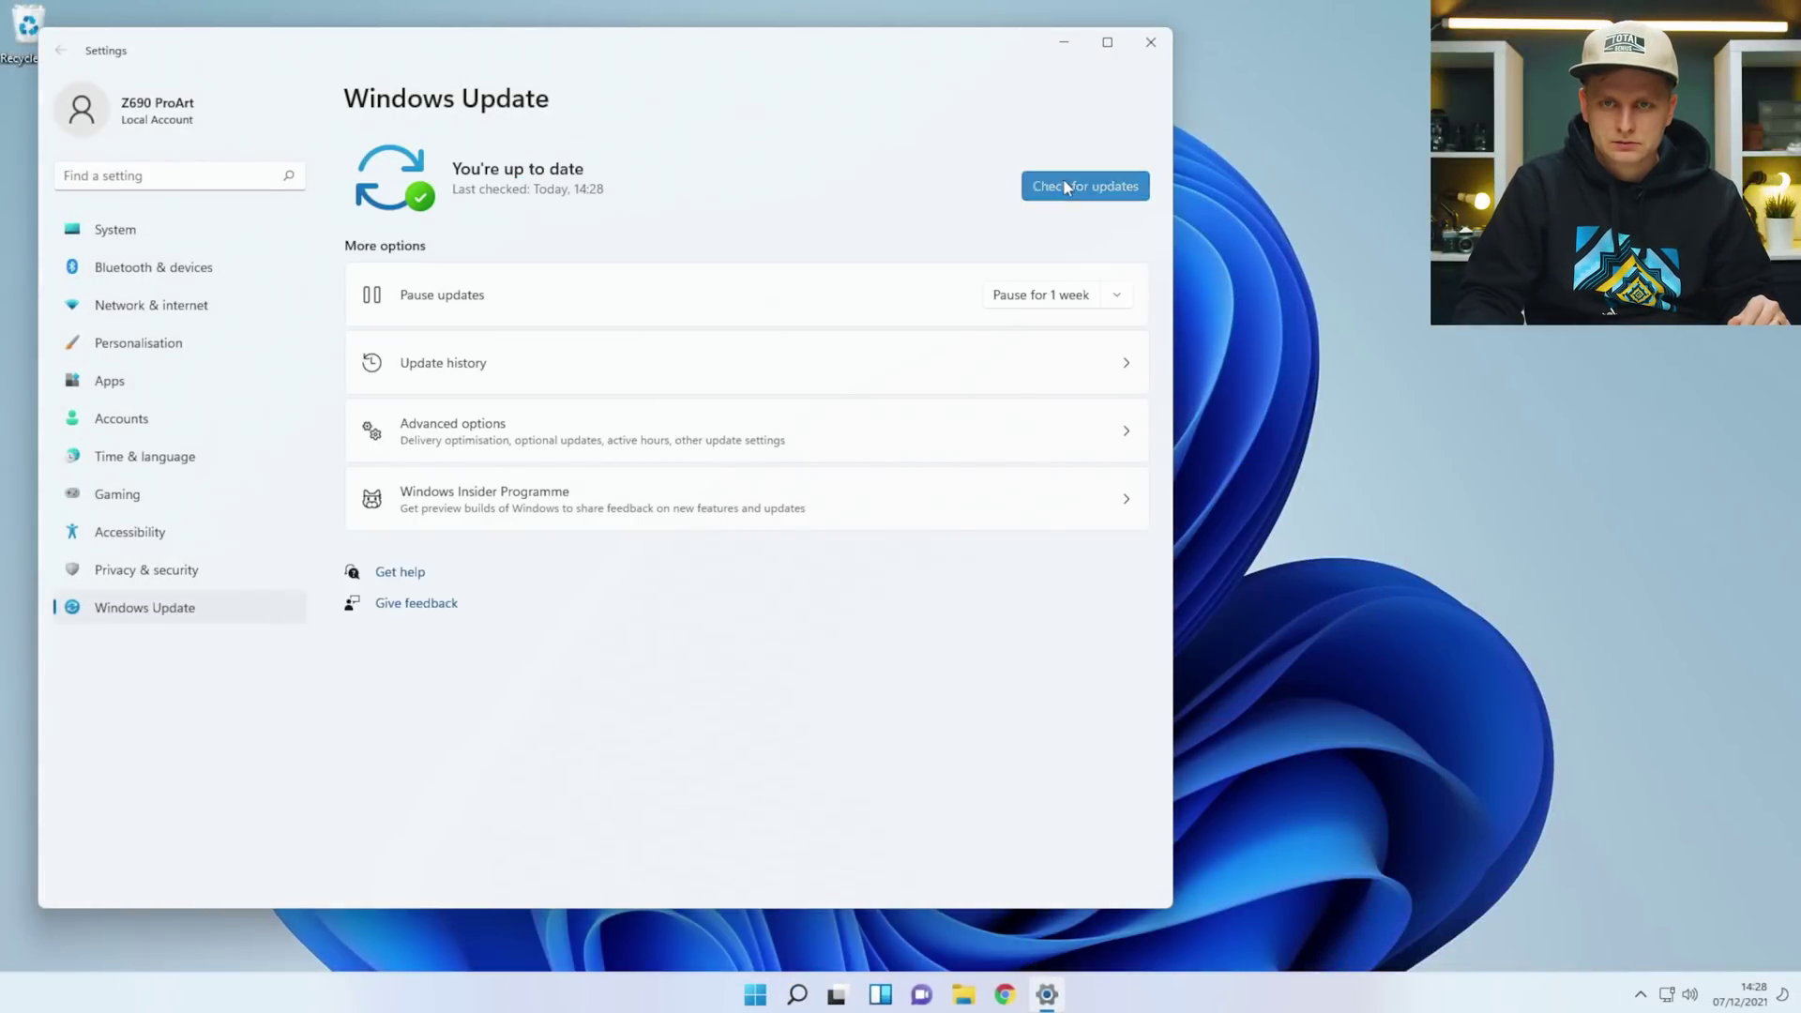
pyautogui.click(1070, 180)
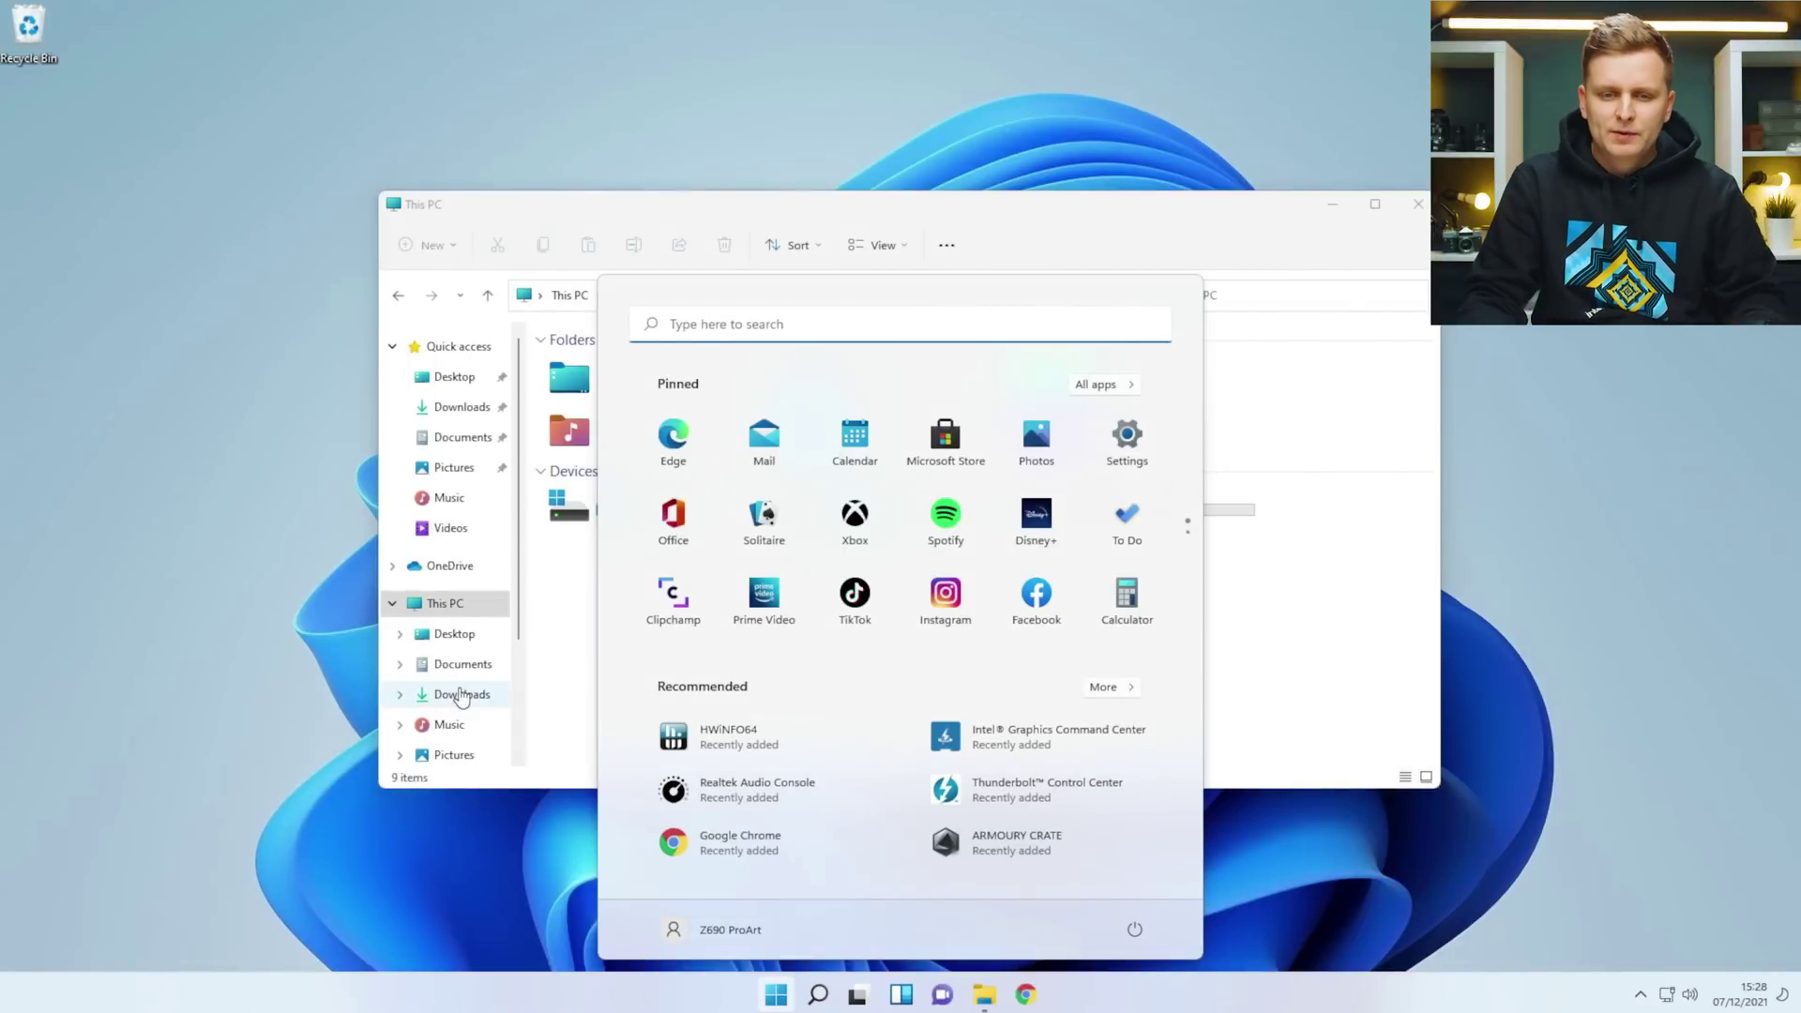
# Run the 472.47 NVIDIA installer and start a custom clean install of the graphics driver only.
pyautogui.click(462, 694)
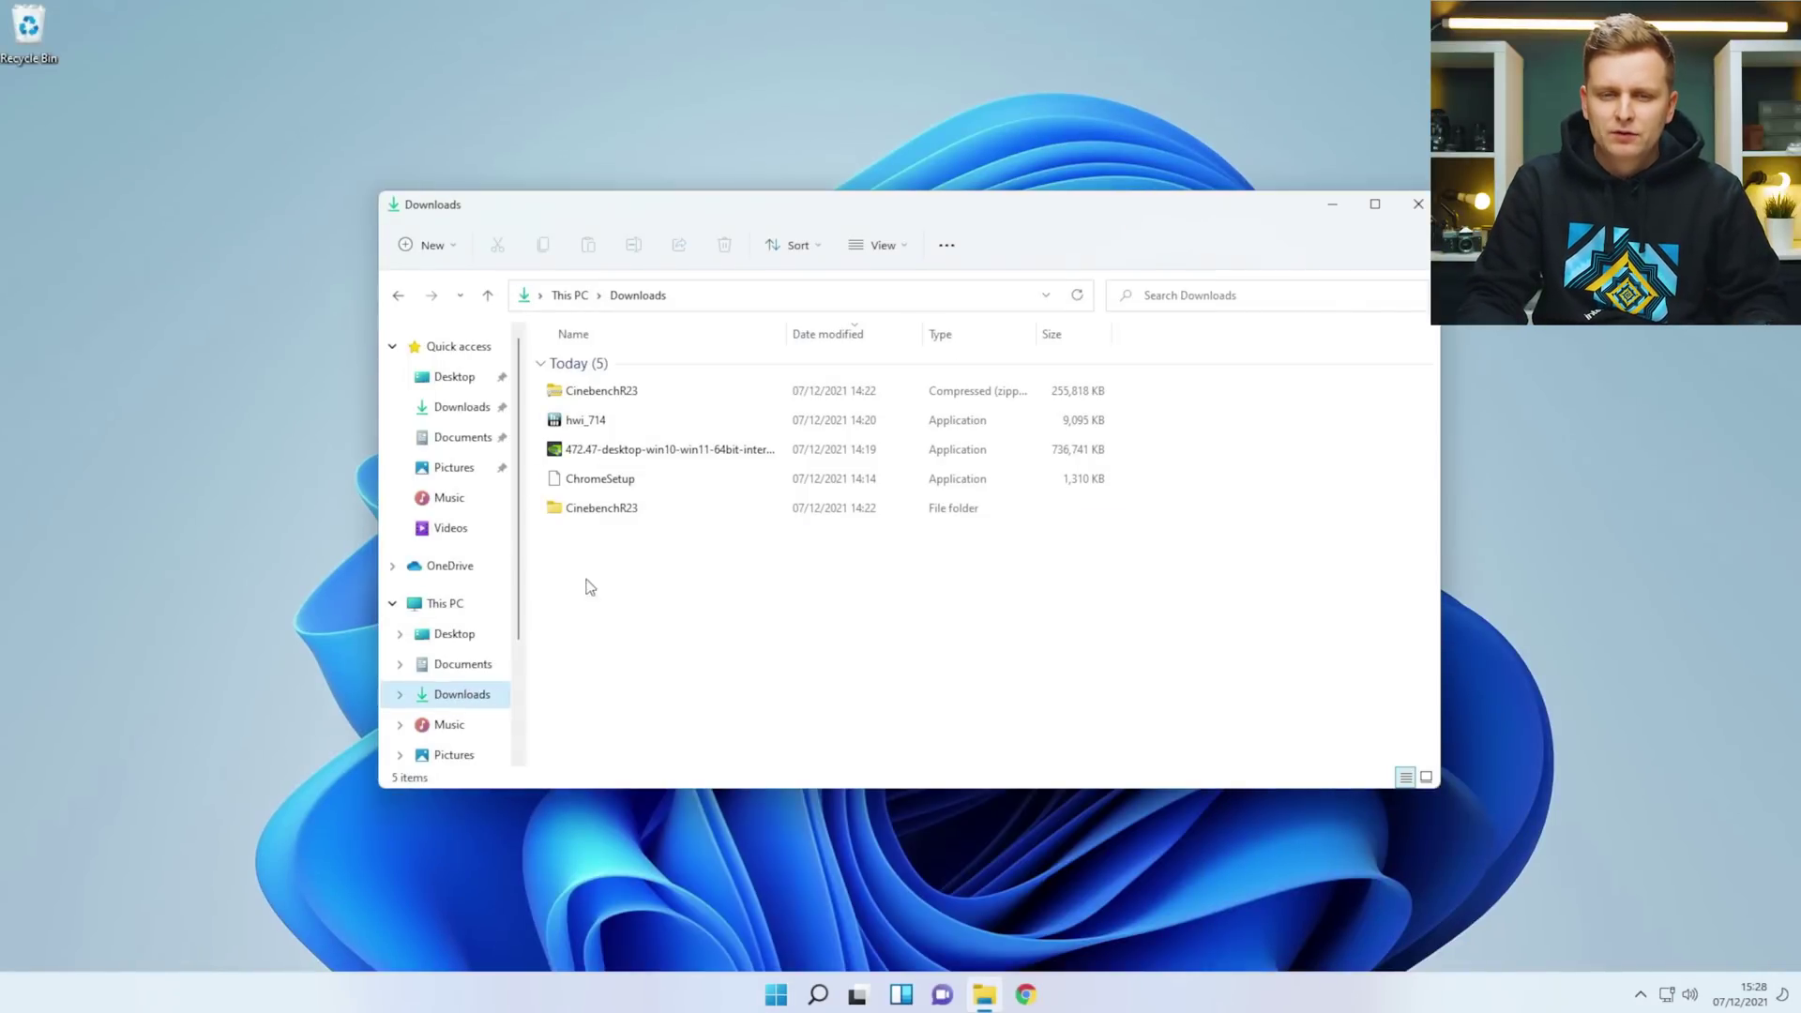
pyautogui.doubleClick(676, 450)
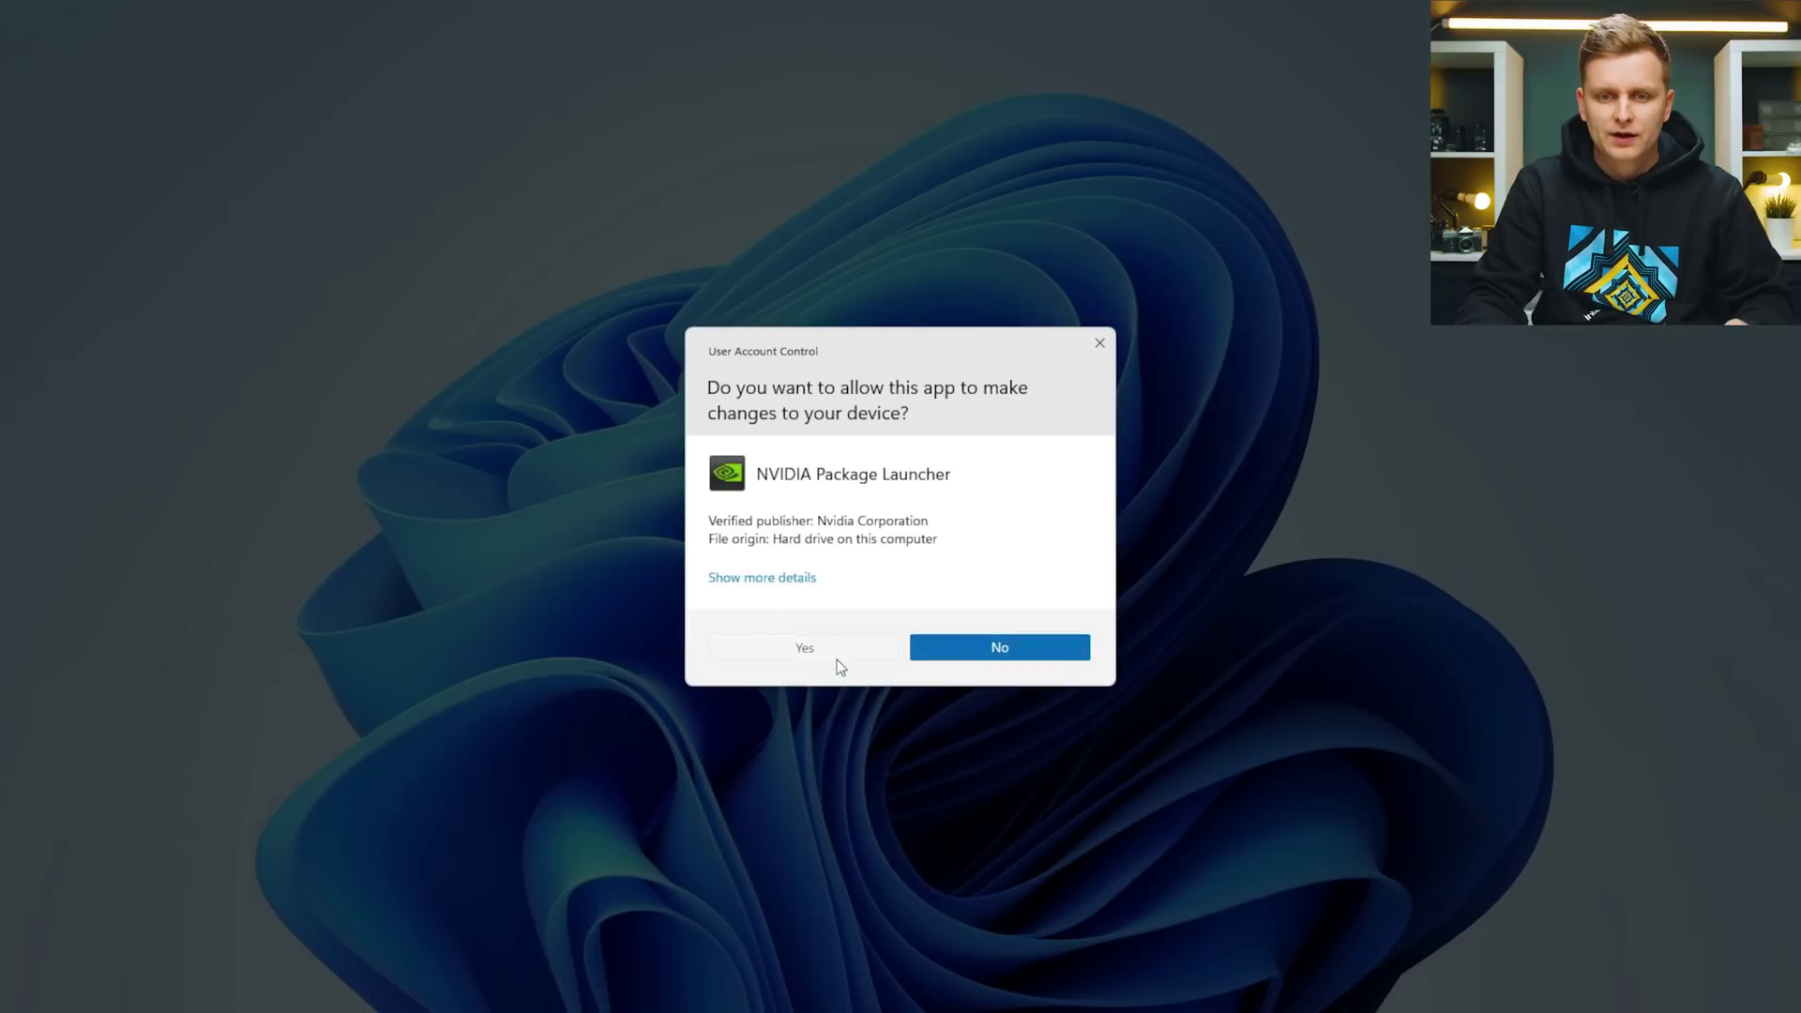
pyautogui.click(835, 657)
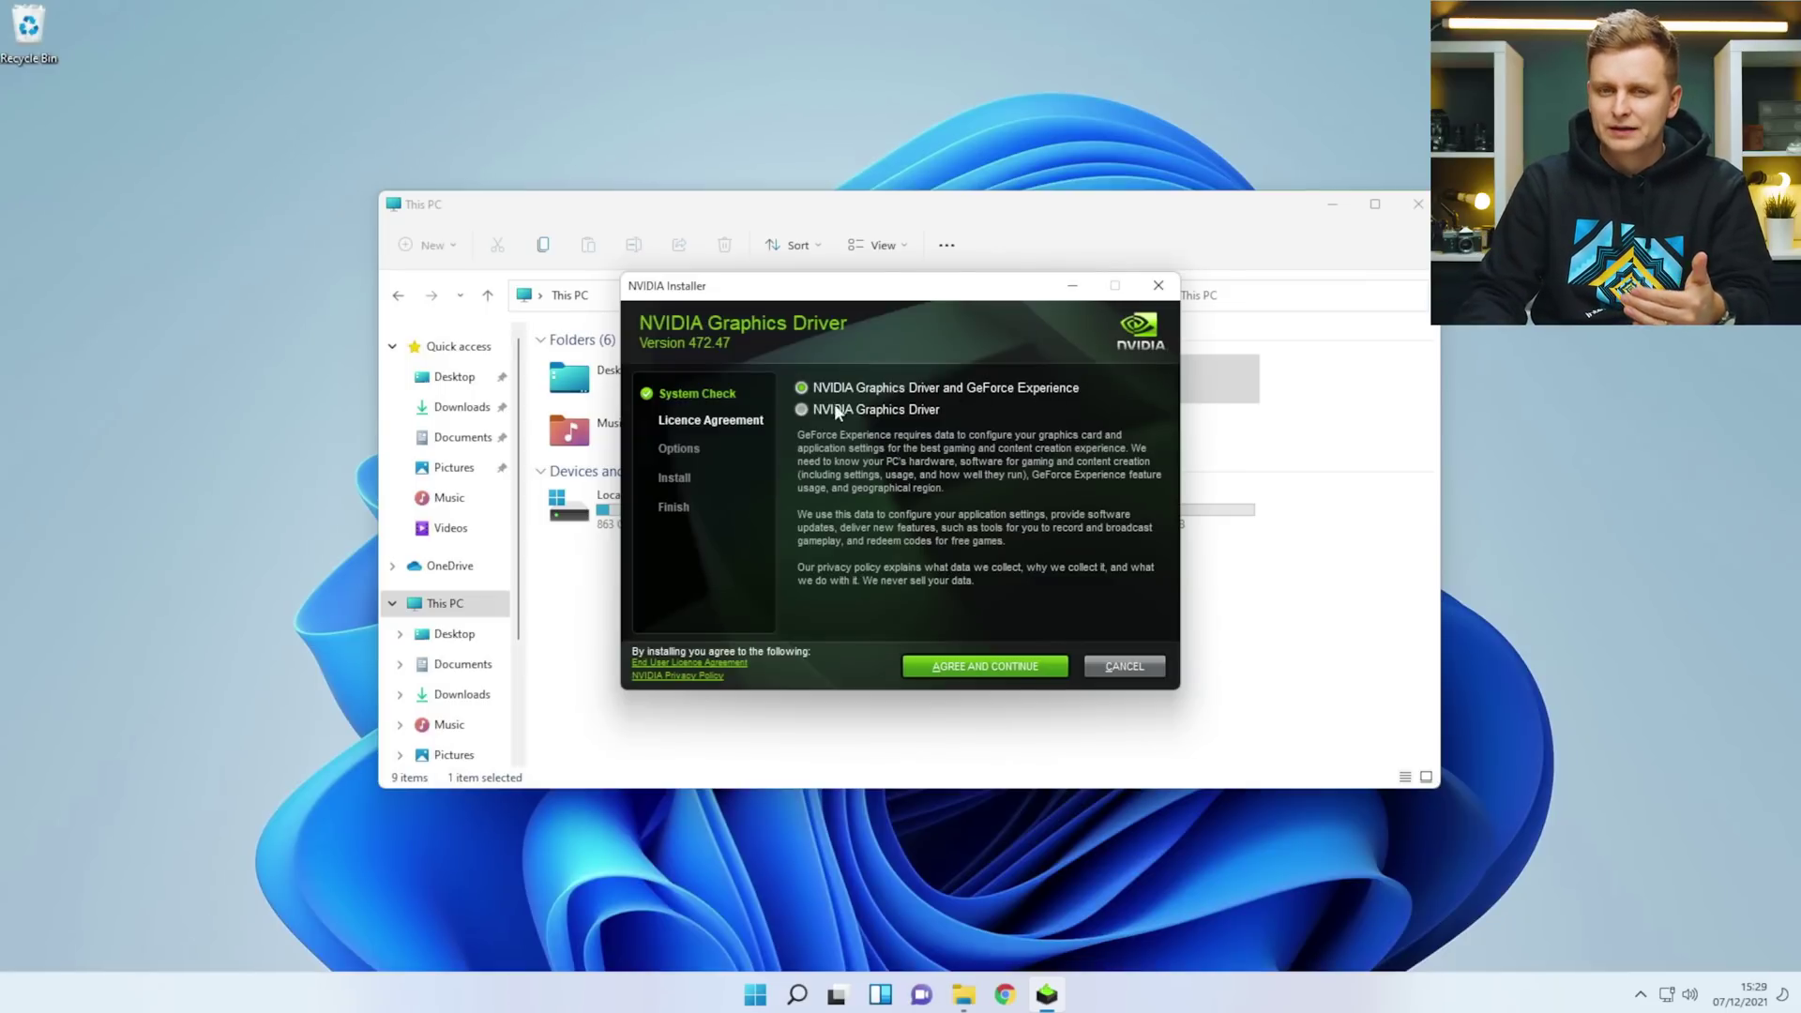
pyautogui.click(812, 413)
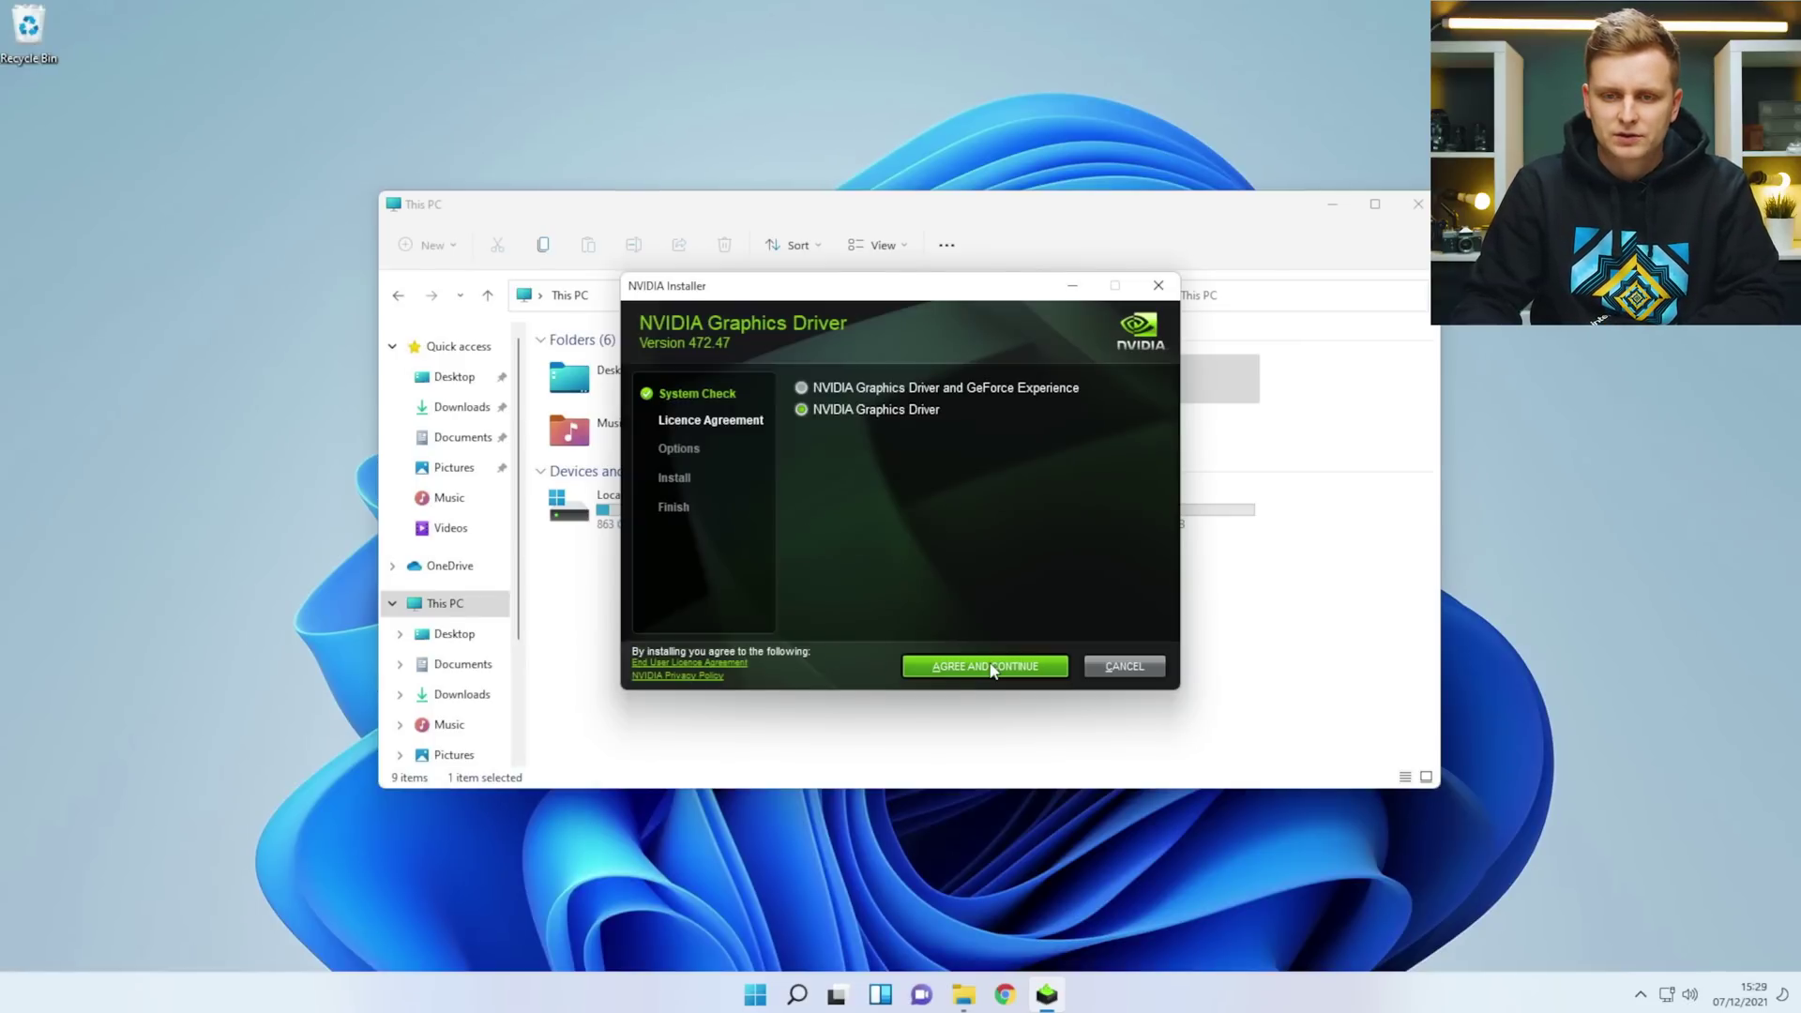
pyautogui.click(992, 668)
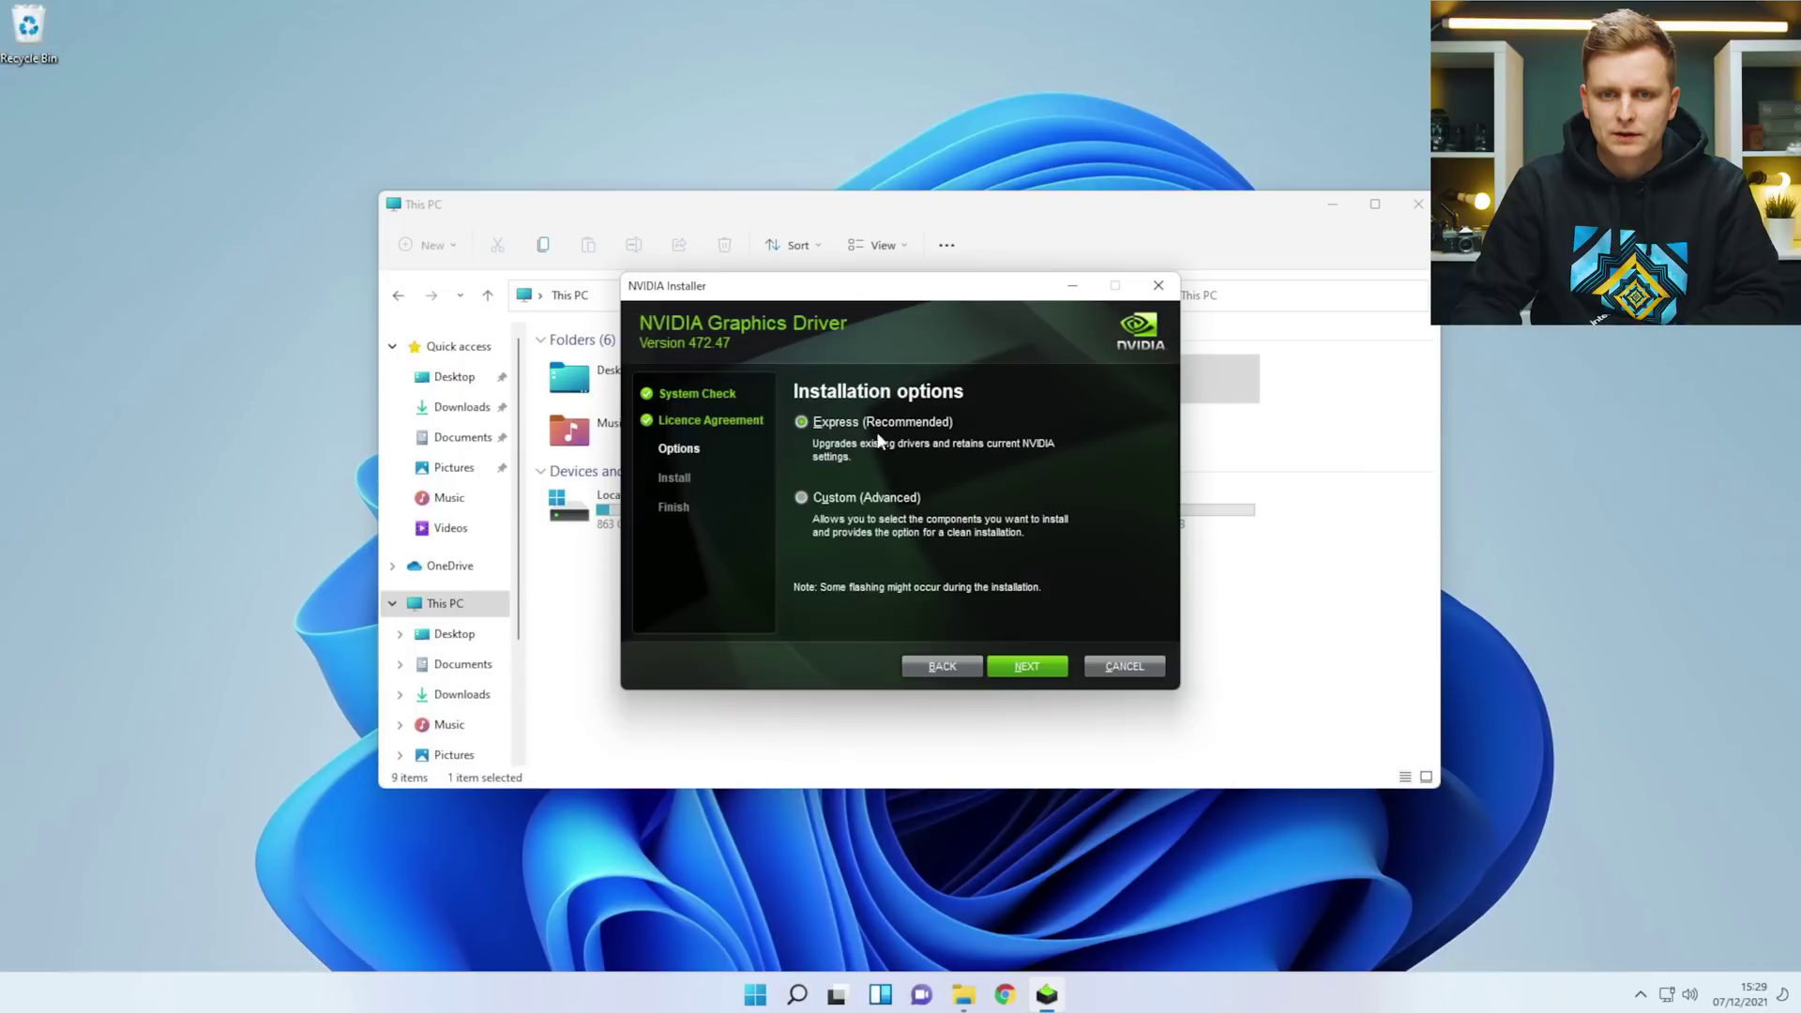
pyautogui.click(857, 499)
pyautogui.click(1023, 668)
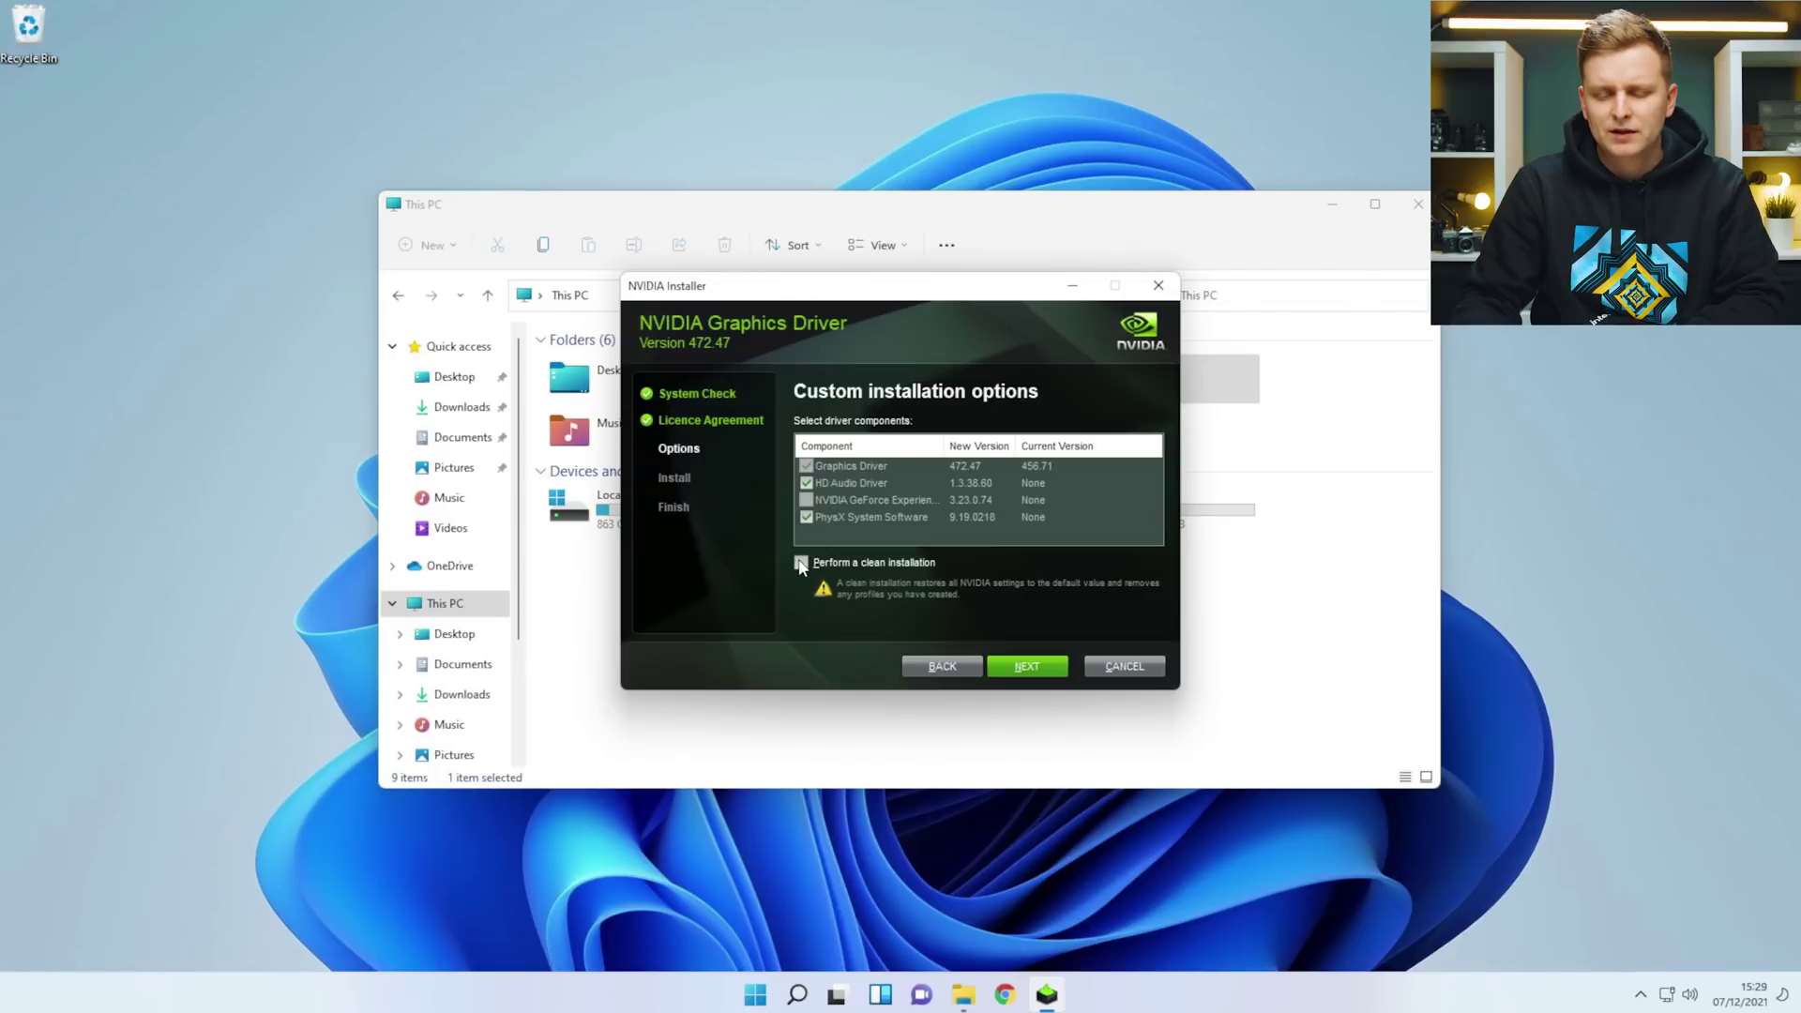
pyautogui.click(1032, 667)
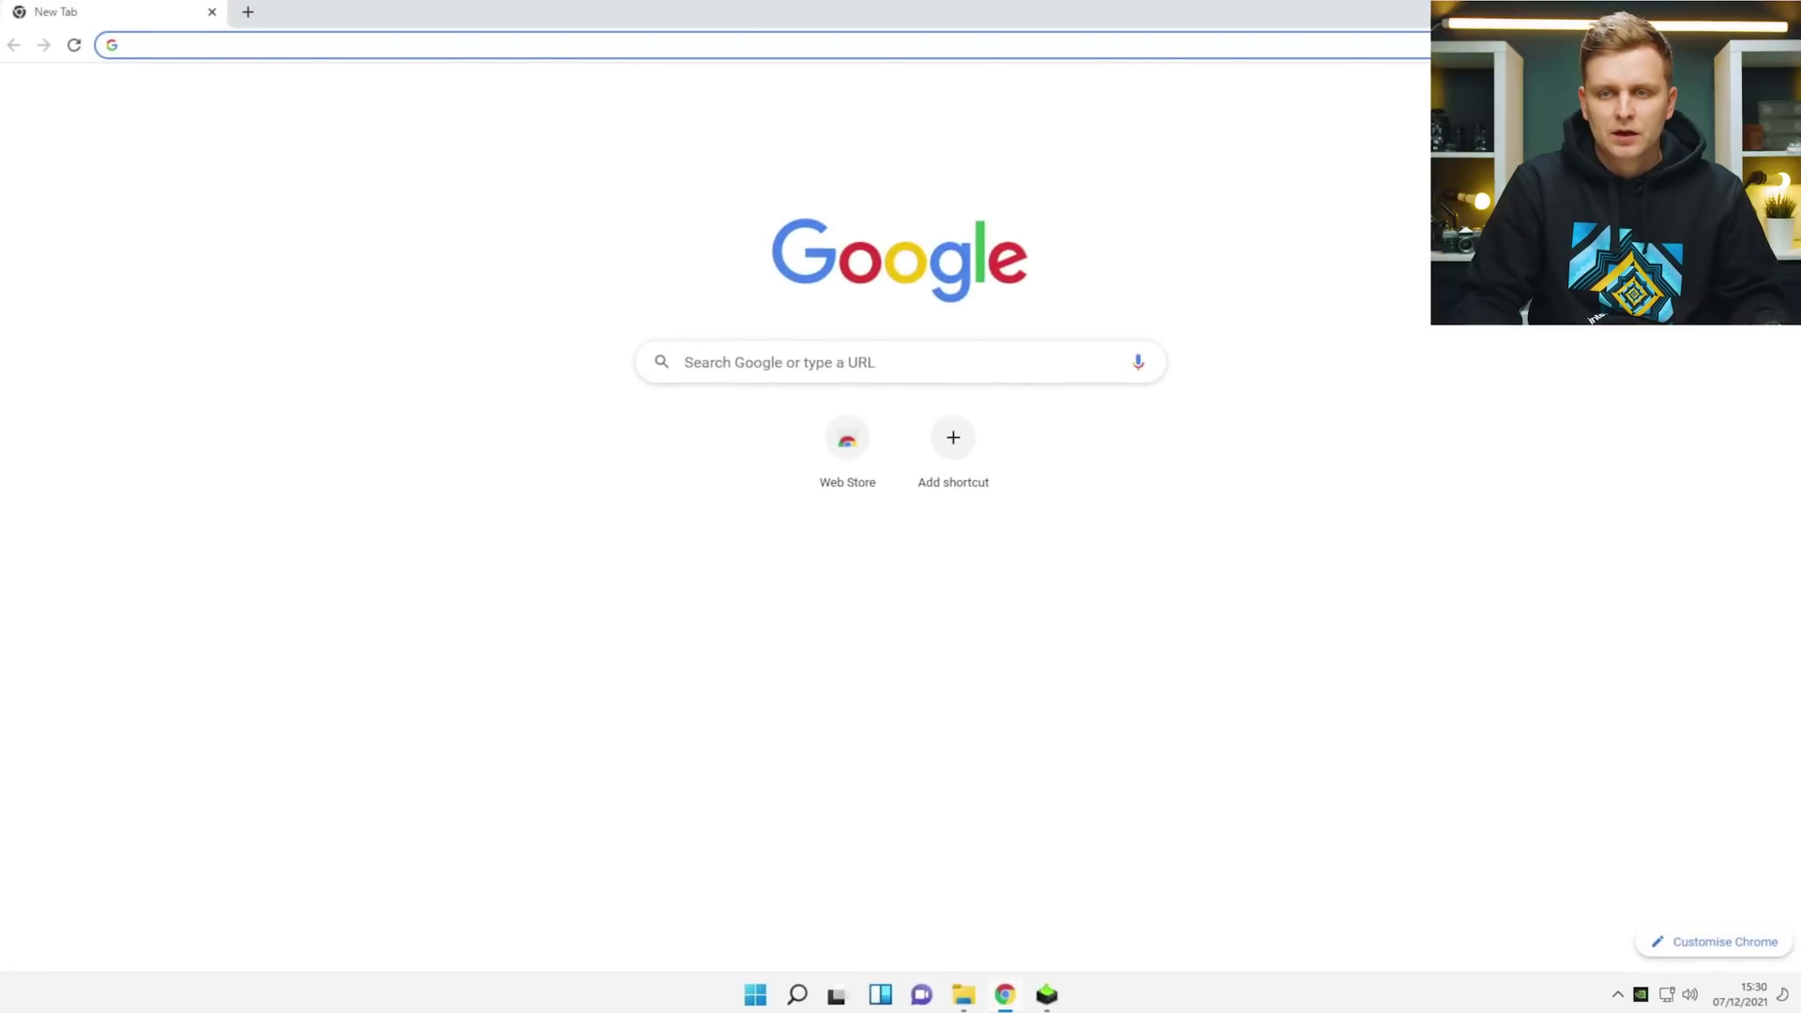
# Continue the Creative Cloud installation, minimise Chrome, and open Task Manager with Ctrl+Shift+Esc.
pyautogui.click(359, 39)
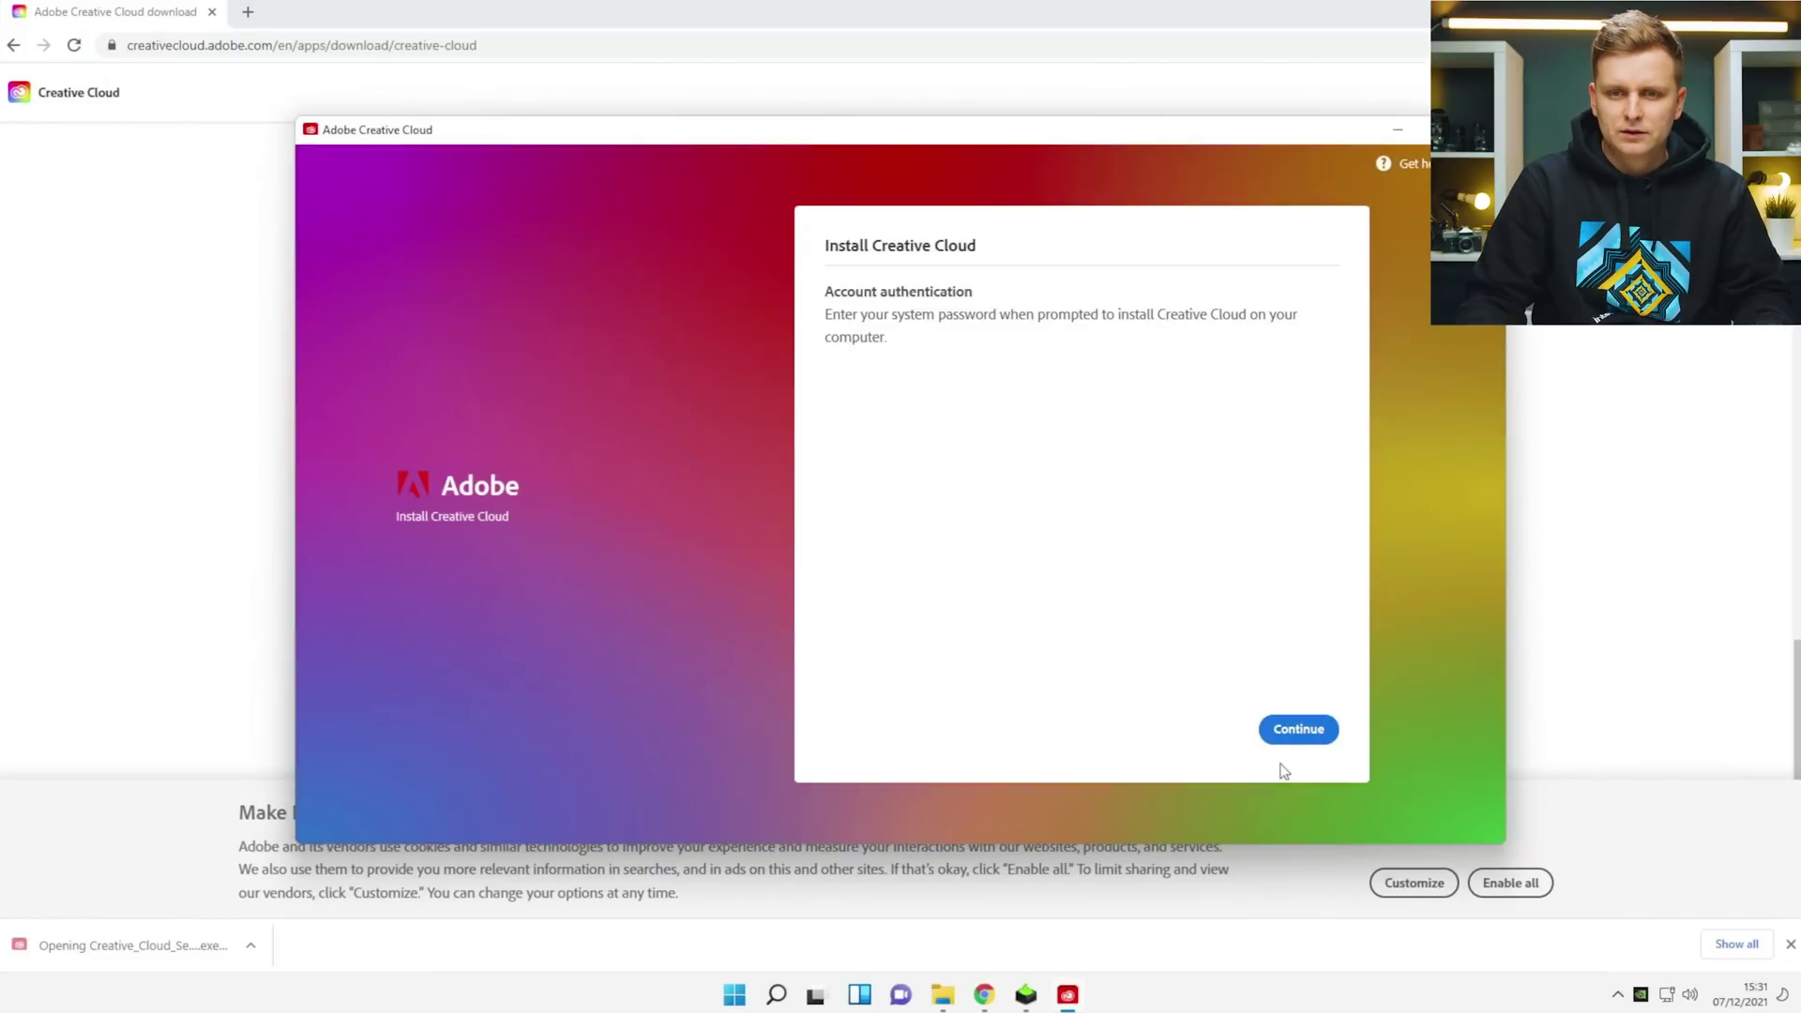
pyautogui.click(1300, 729)
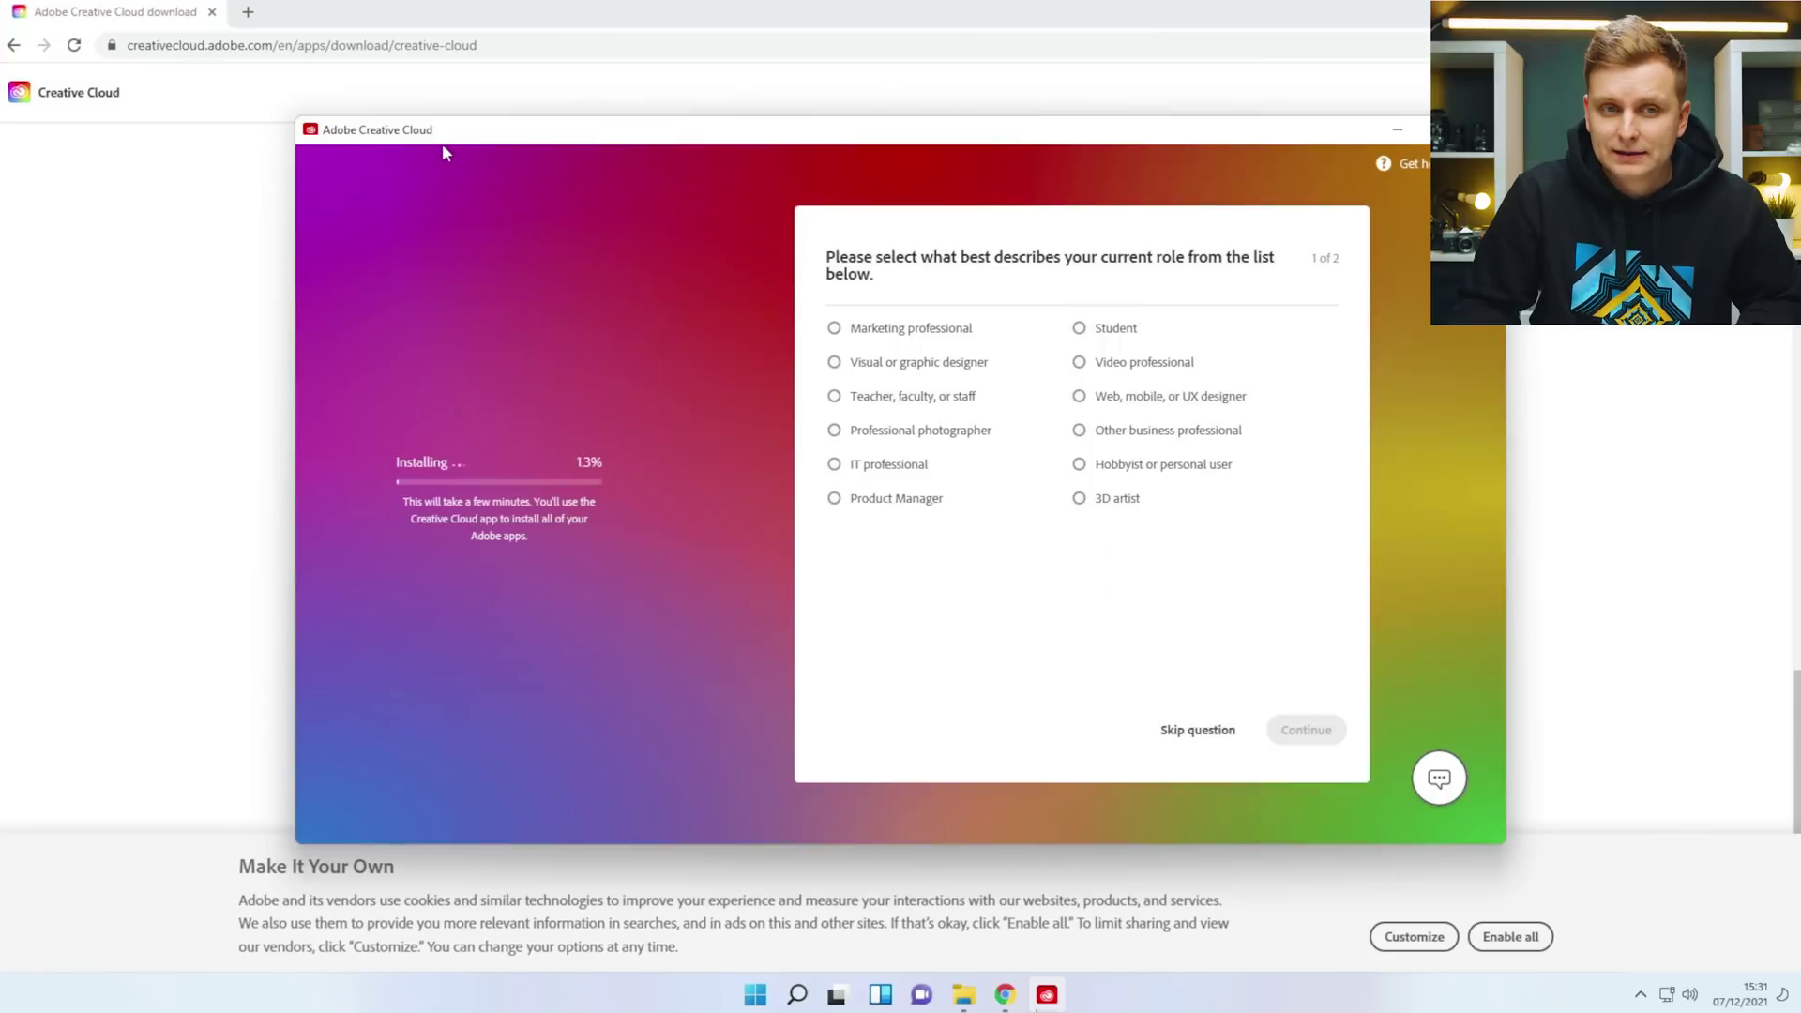
pyautogui.click(1005, 994)
pyautogui.click(1005, 995)
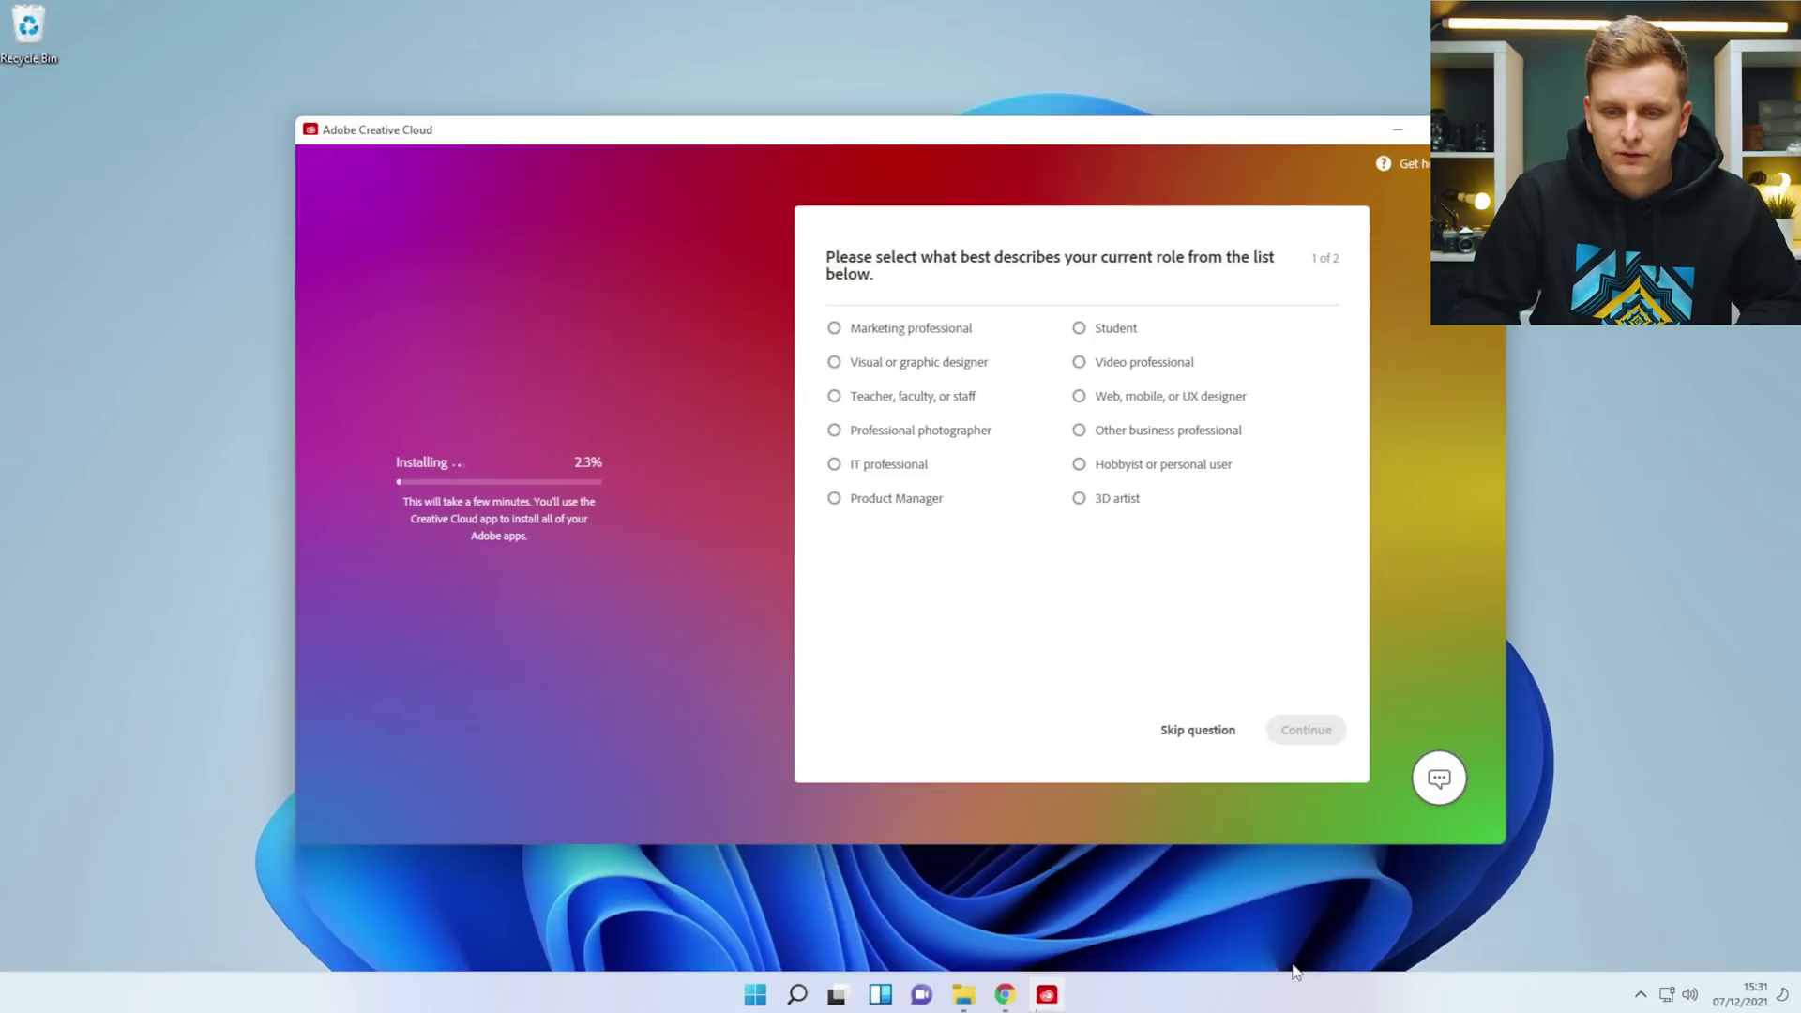
pyautogui.hotkey('ctrl', 'shift', 'Escape')
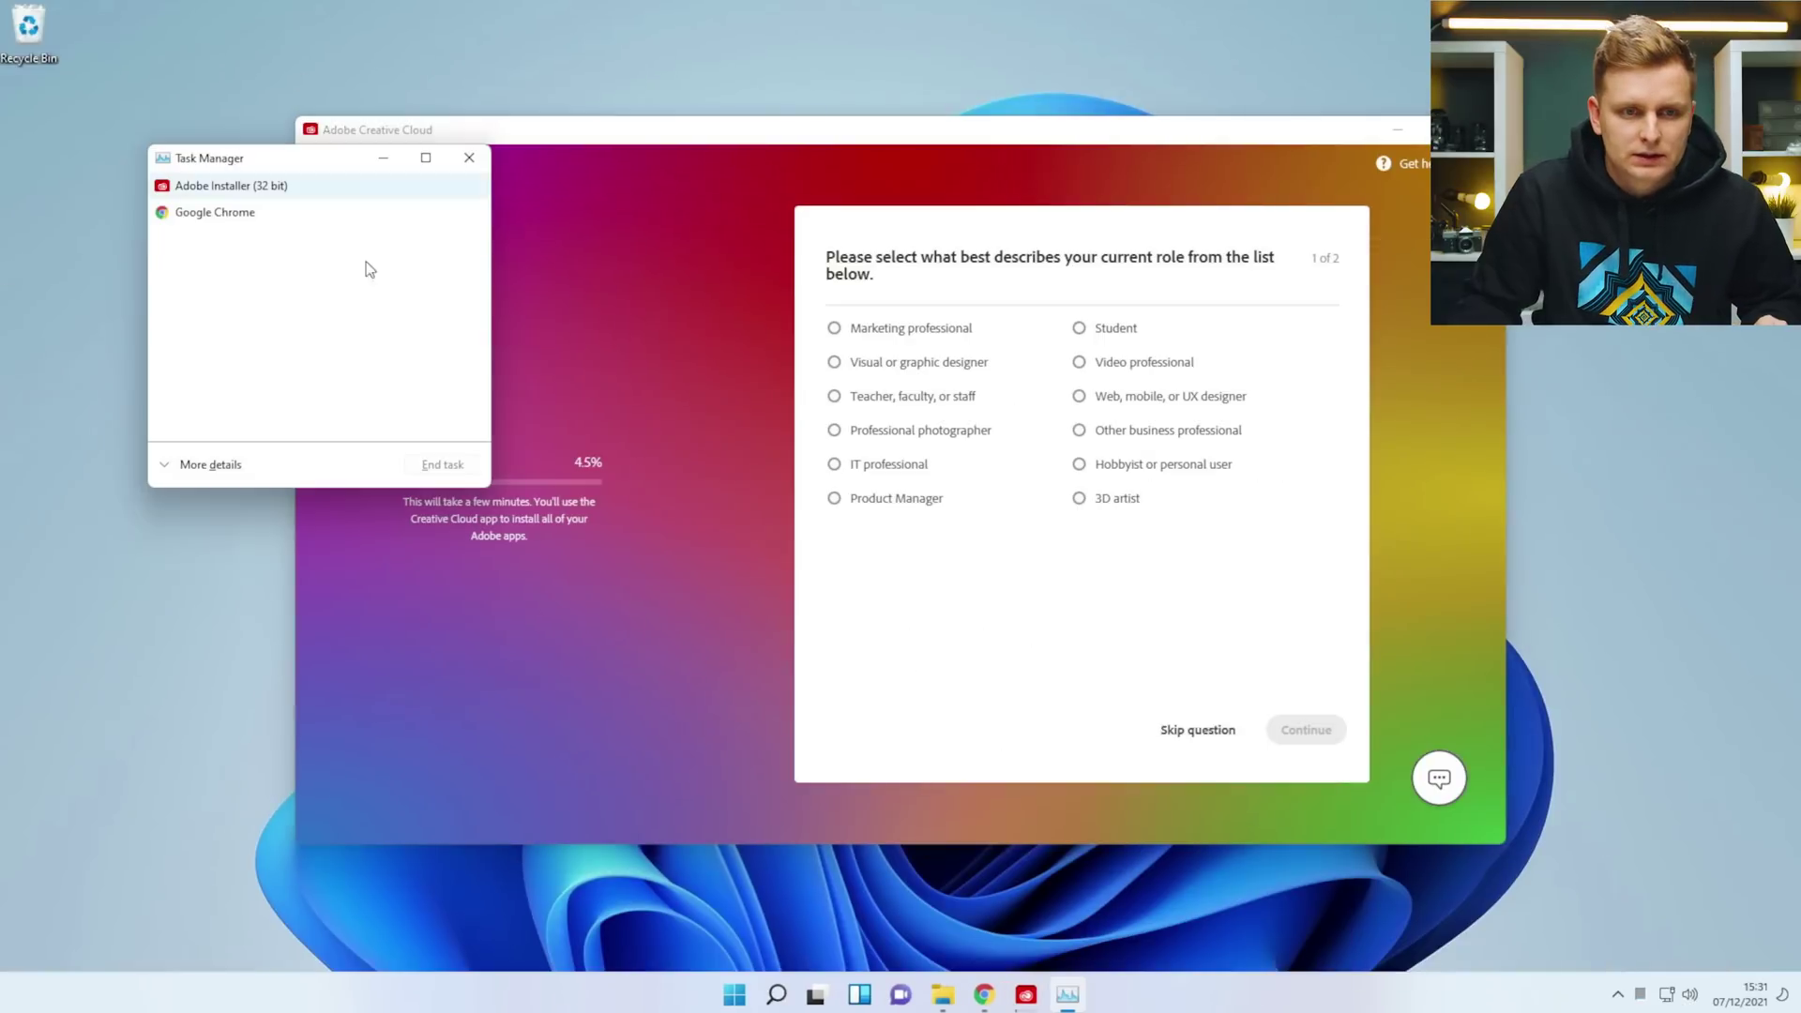
# Check the Memory, Intel UHD Graphics 770 and RTX 3090 performance graphs, then close Task Manager.
pyautogui.click(202, 466)
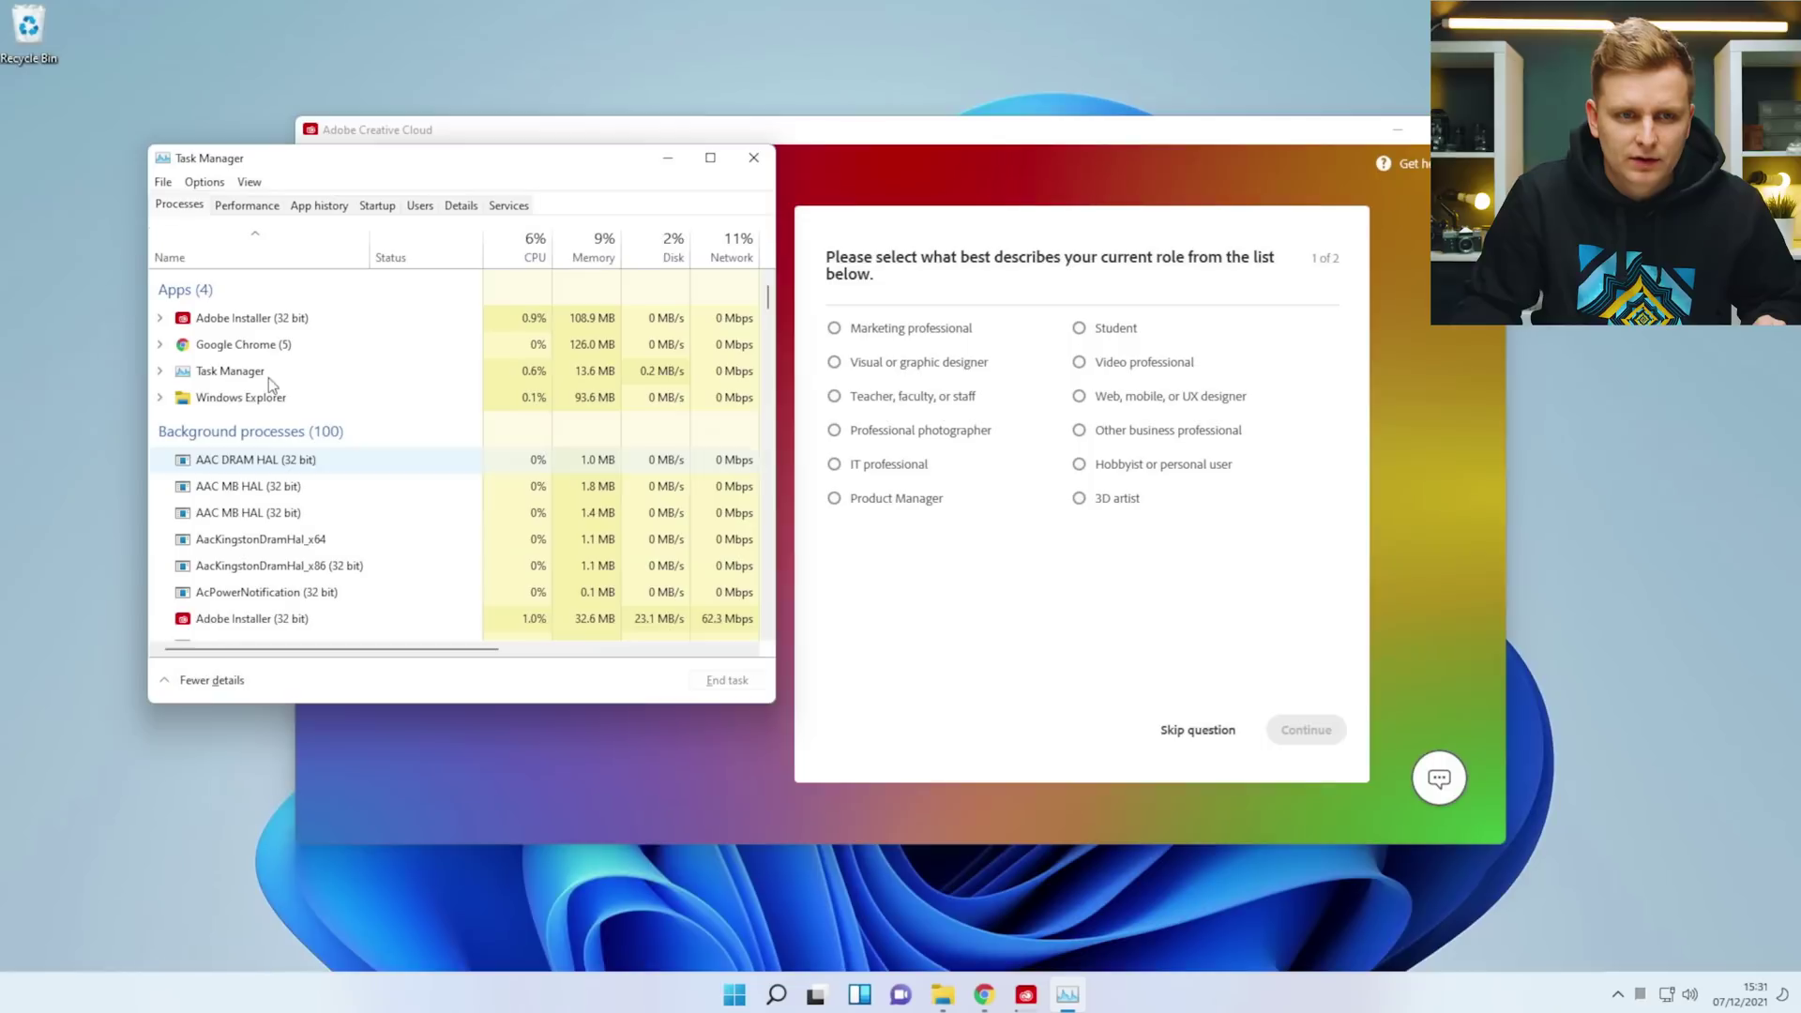
pyautogui.click(245, 206)
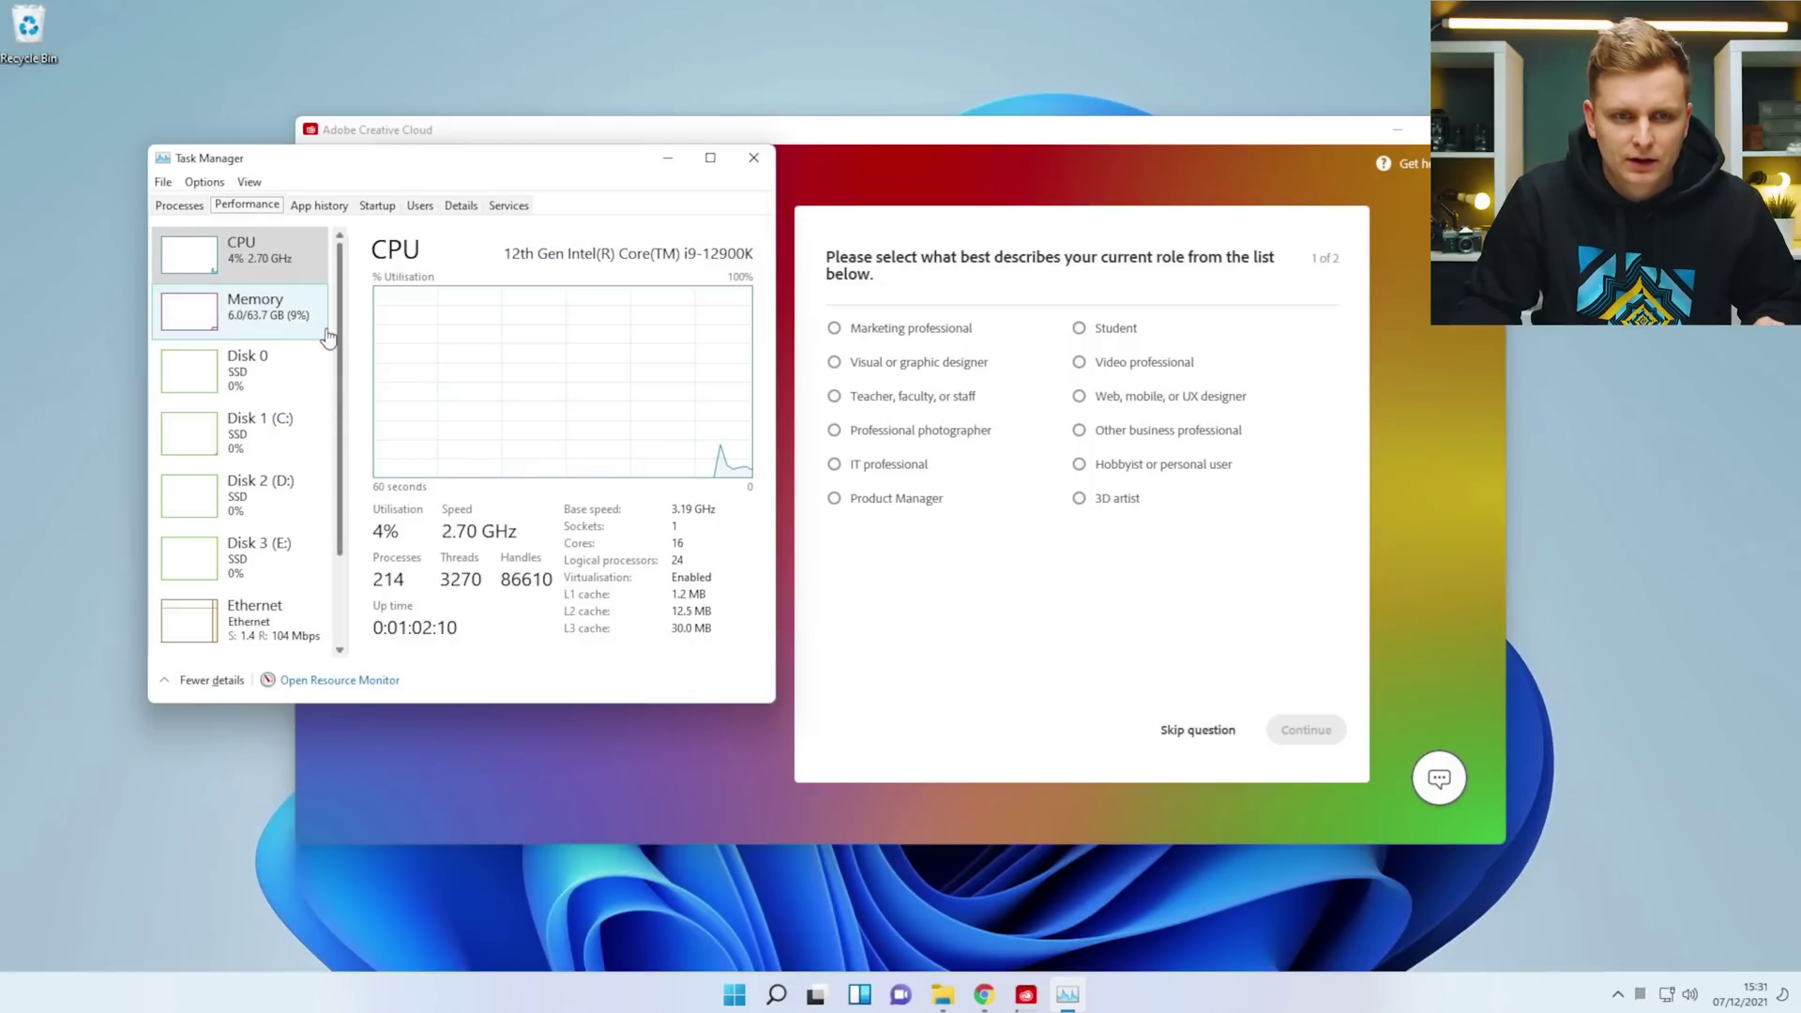
pyautogui.click(317, 335)
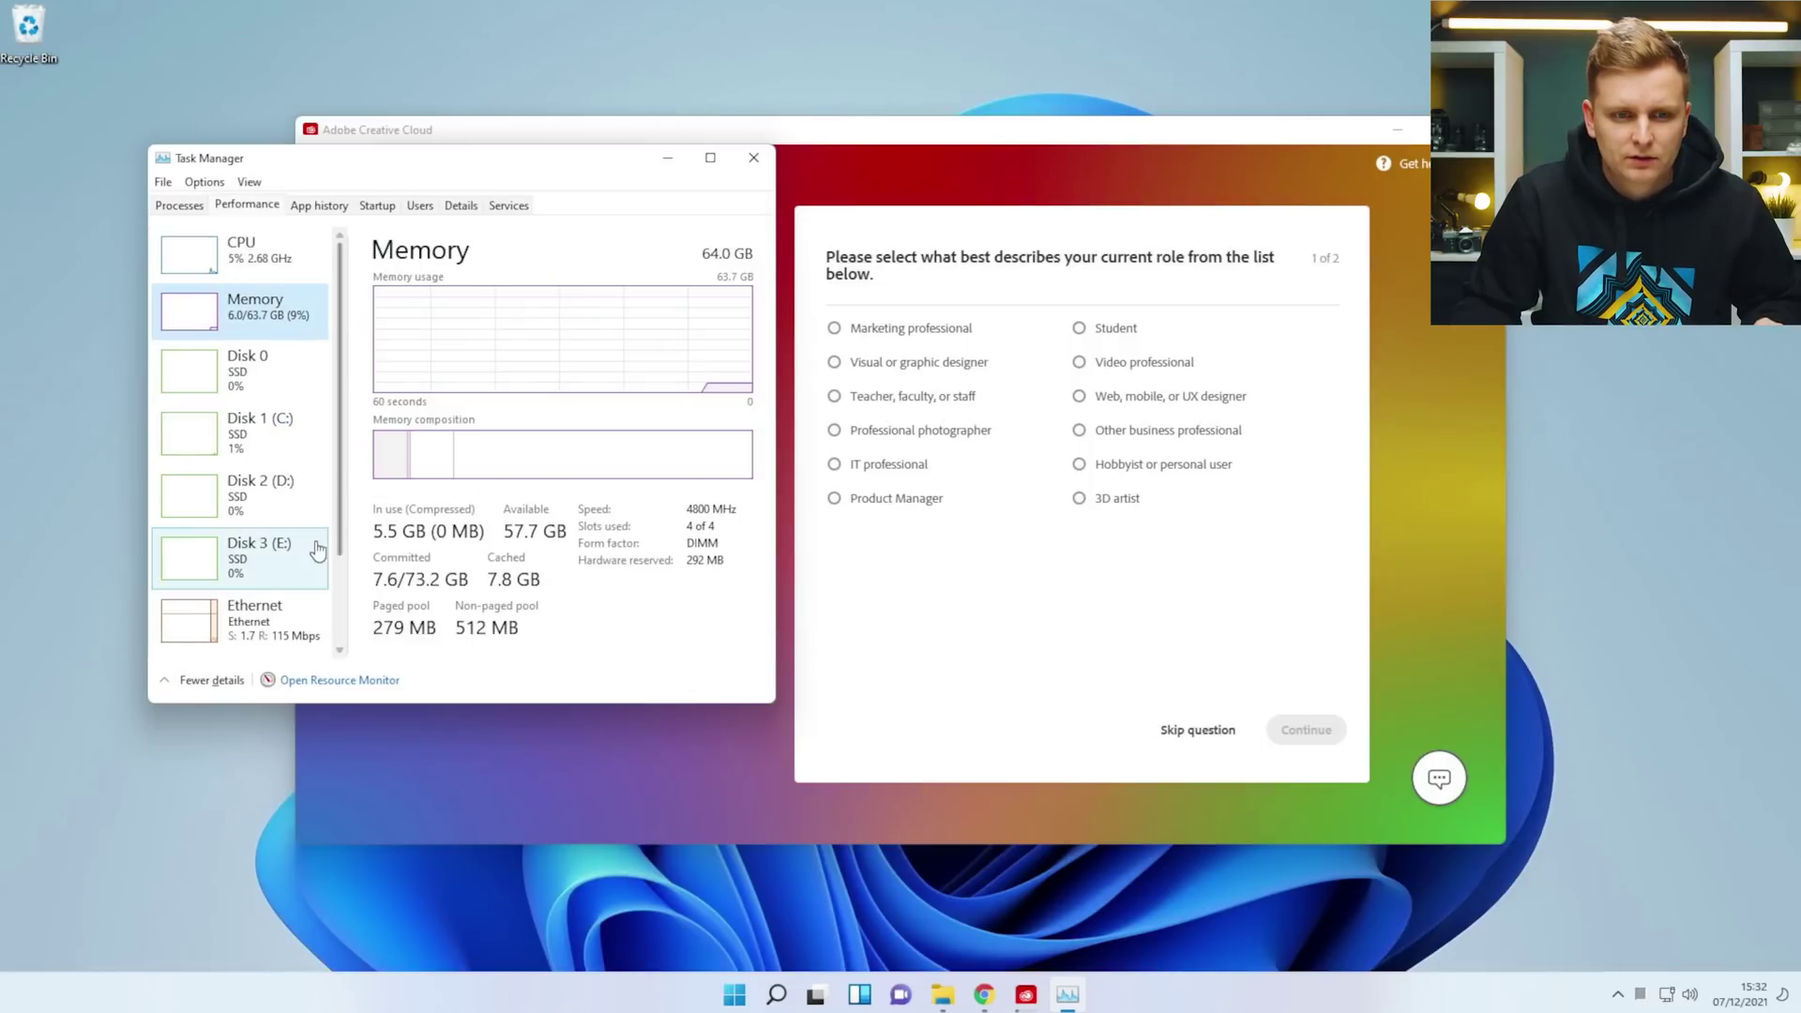
pyautogui.scroll(-3, 281, 558)
pyautogui.scroll(1, 277, 597)
pyautogui.scroll(-1, 279, 600)
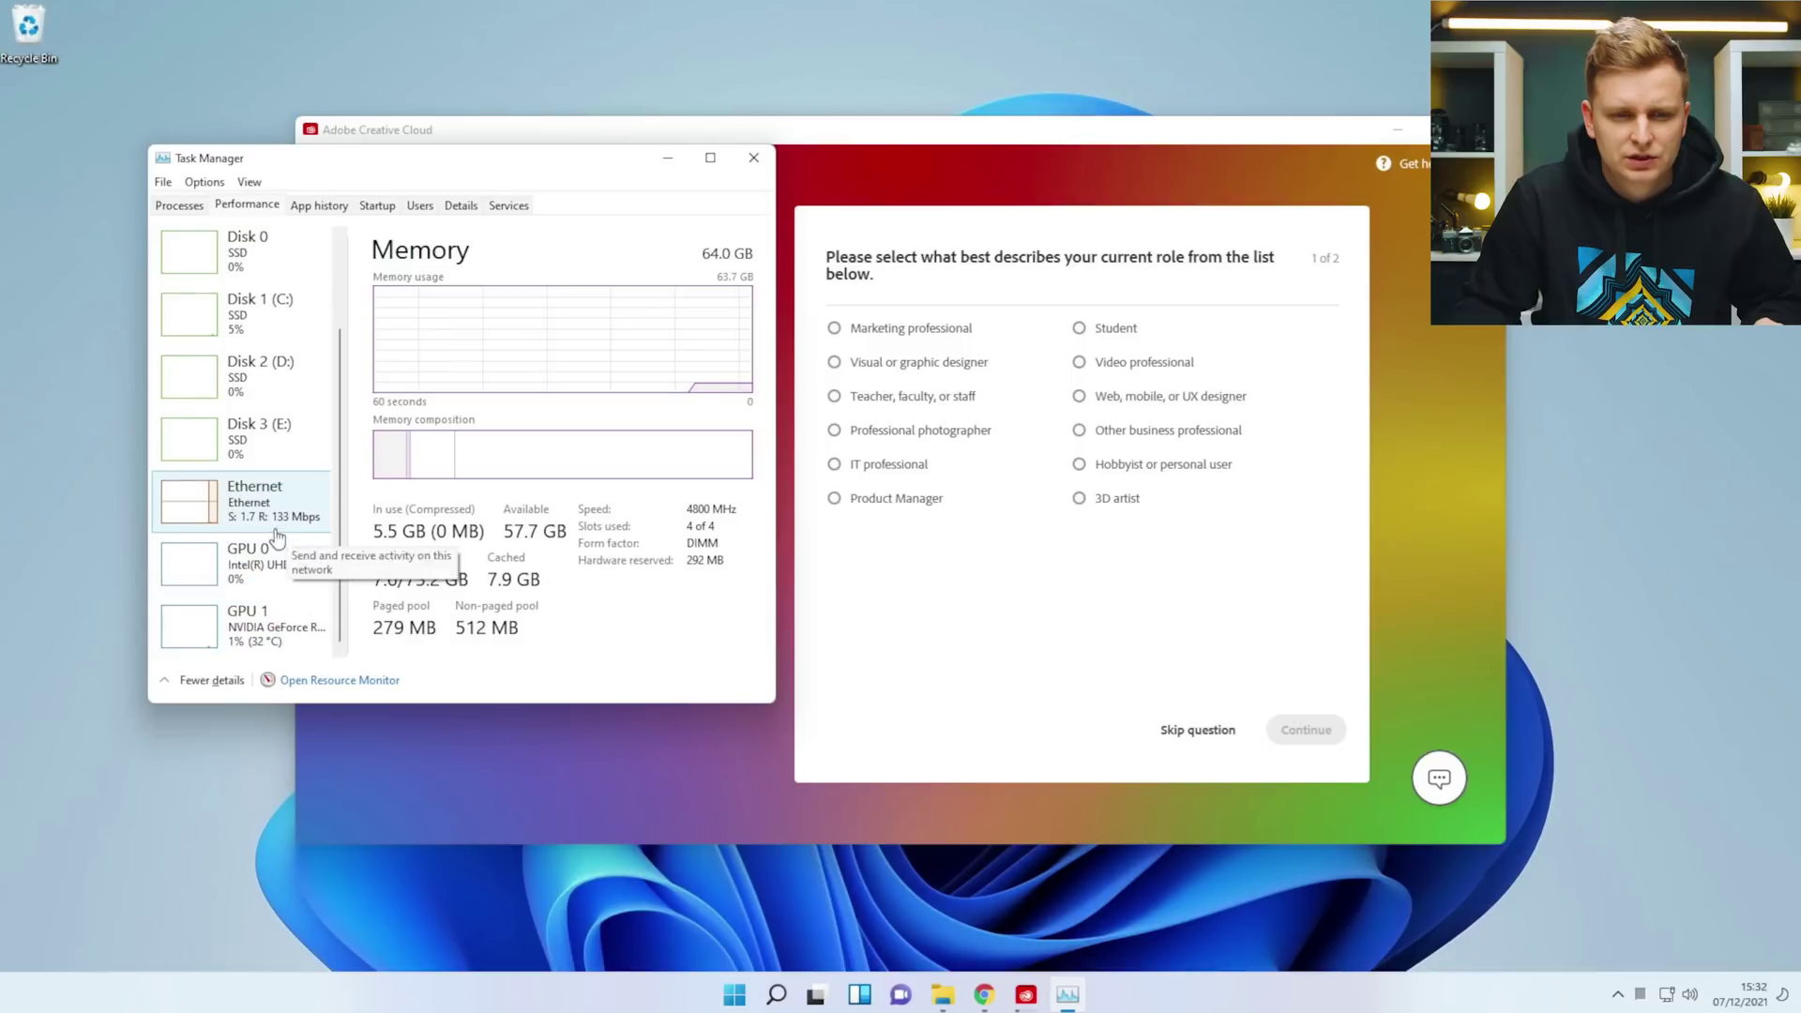
pyautogui.click(229, 563)
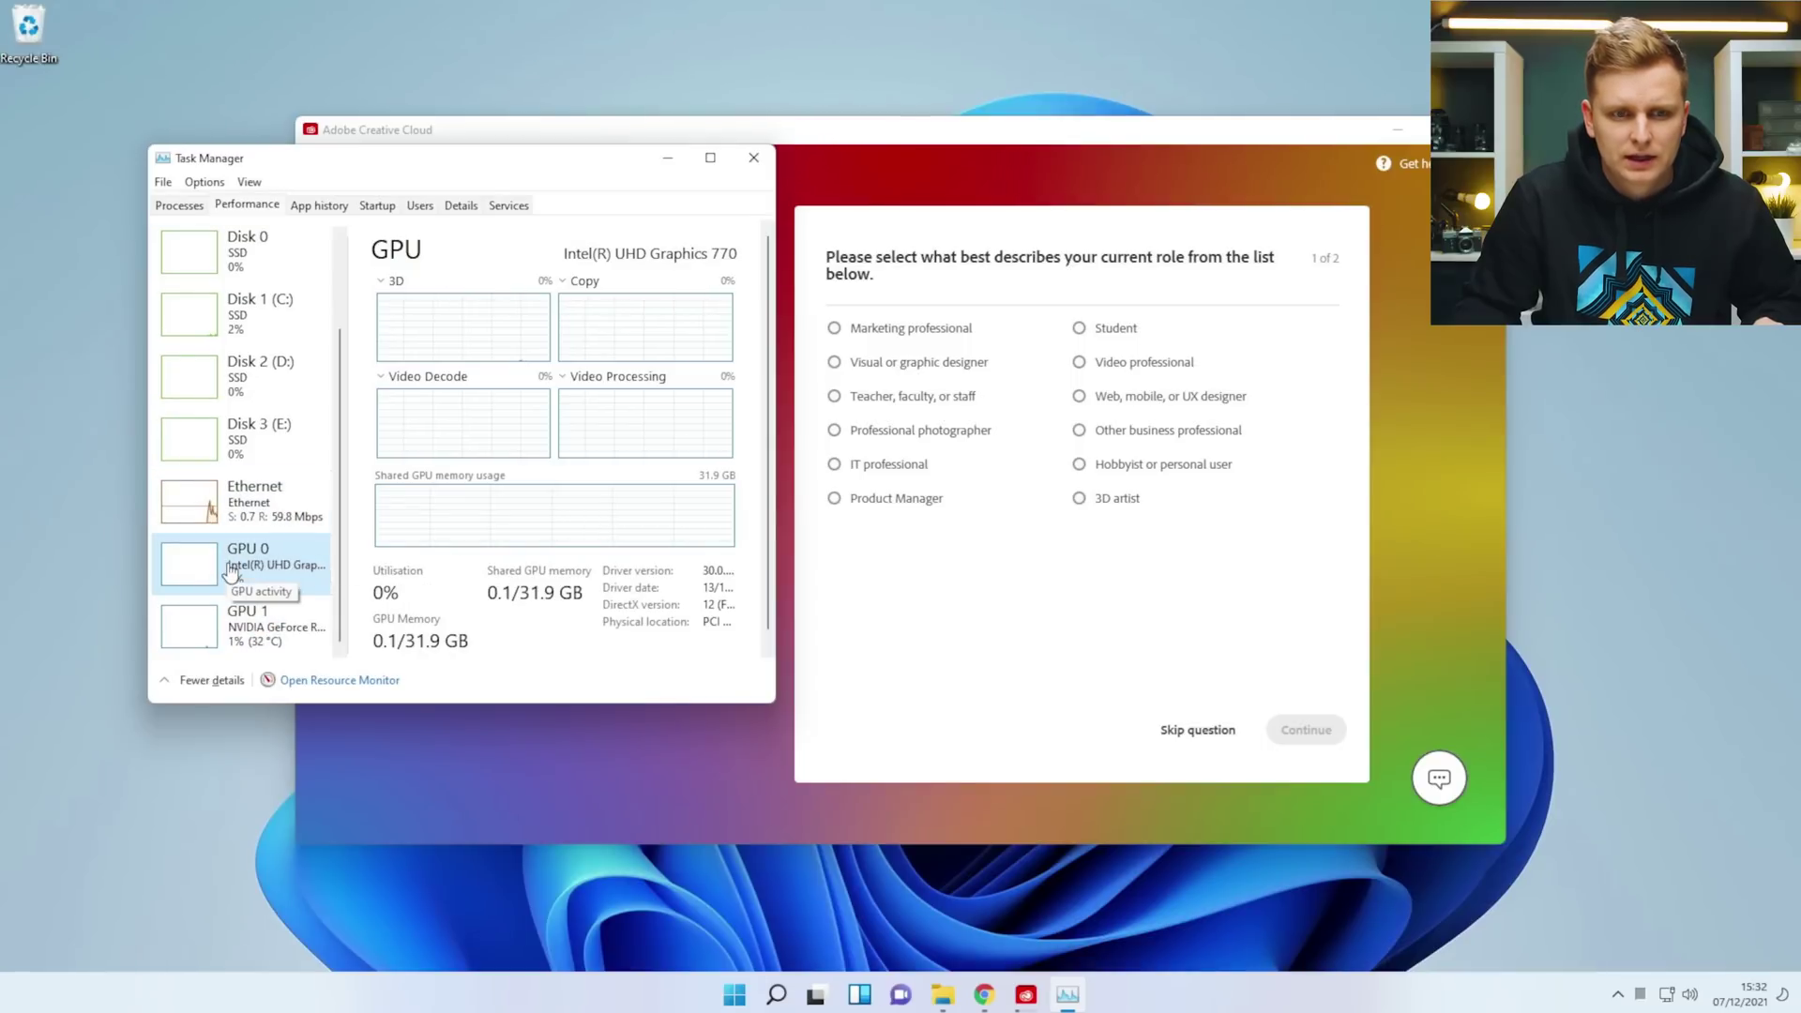
pyautogui.click(250, 608)
pyautogui.click(253, 579)
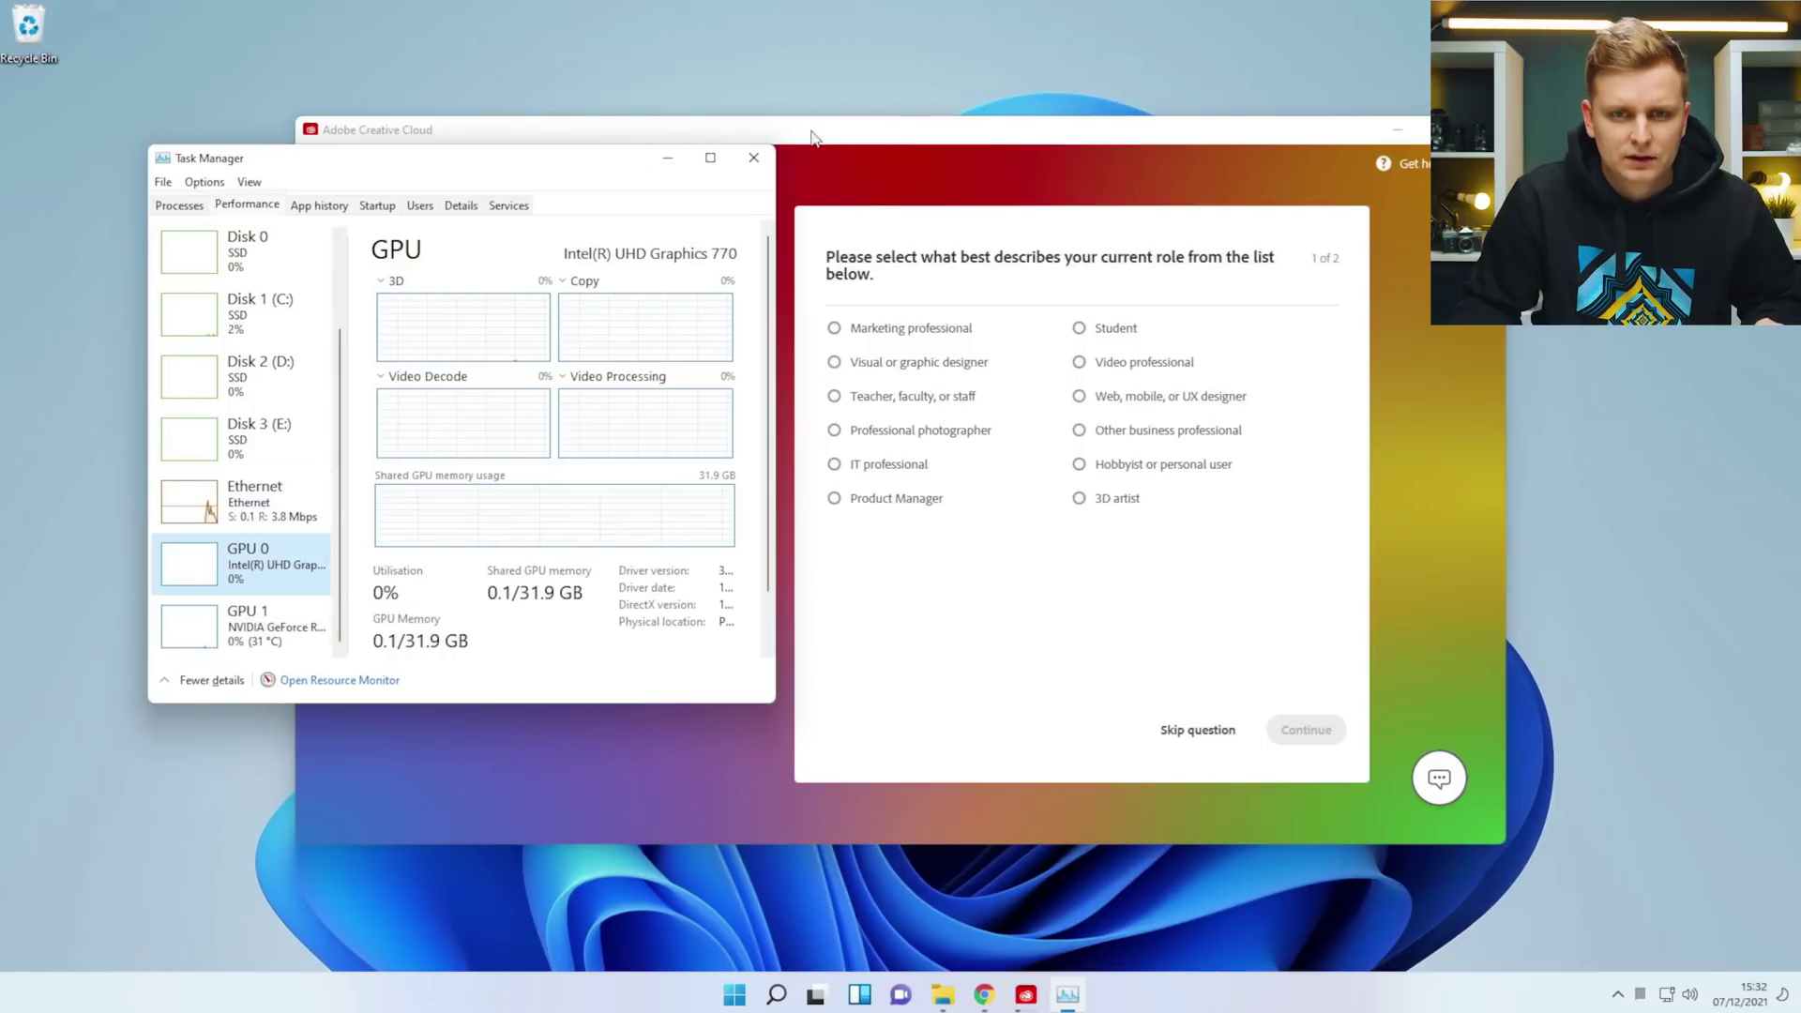
pyautogui.click(753, 158)
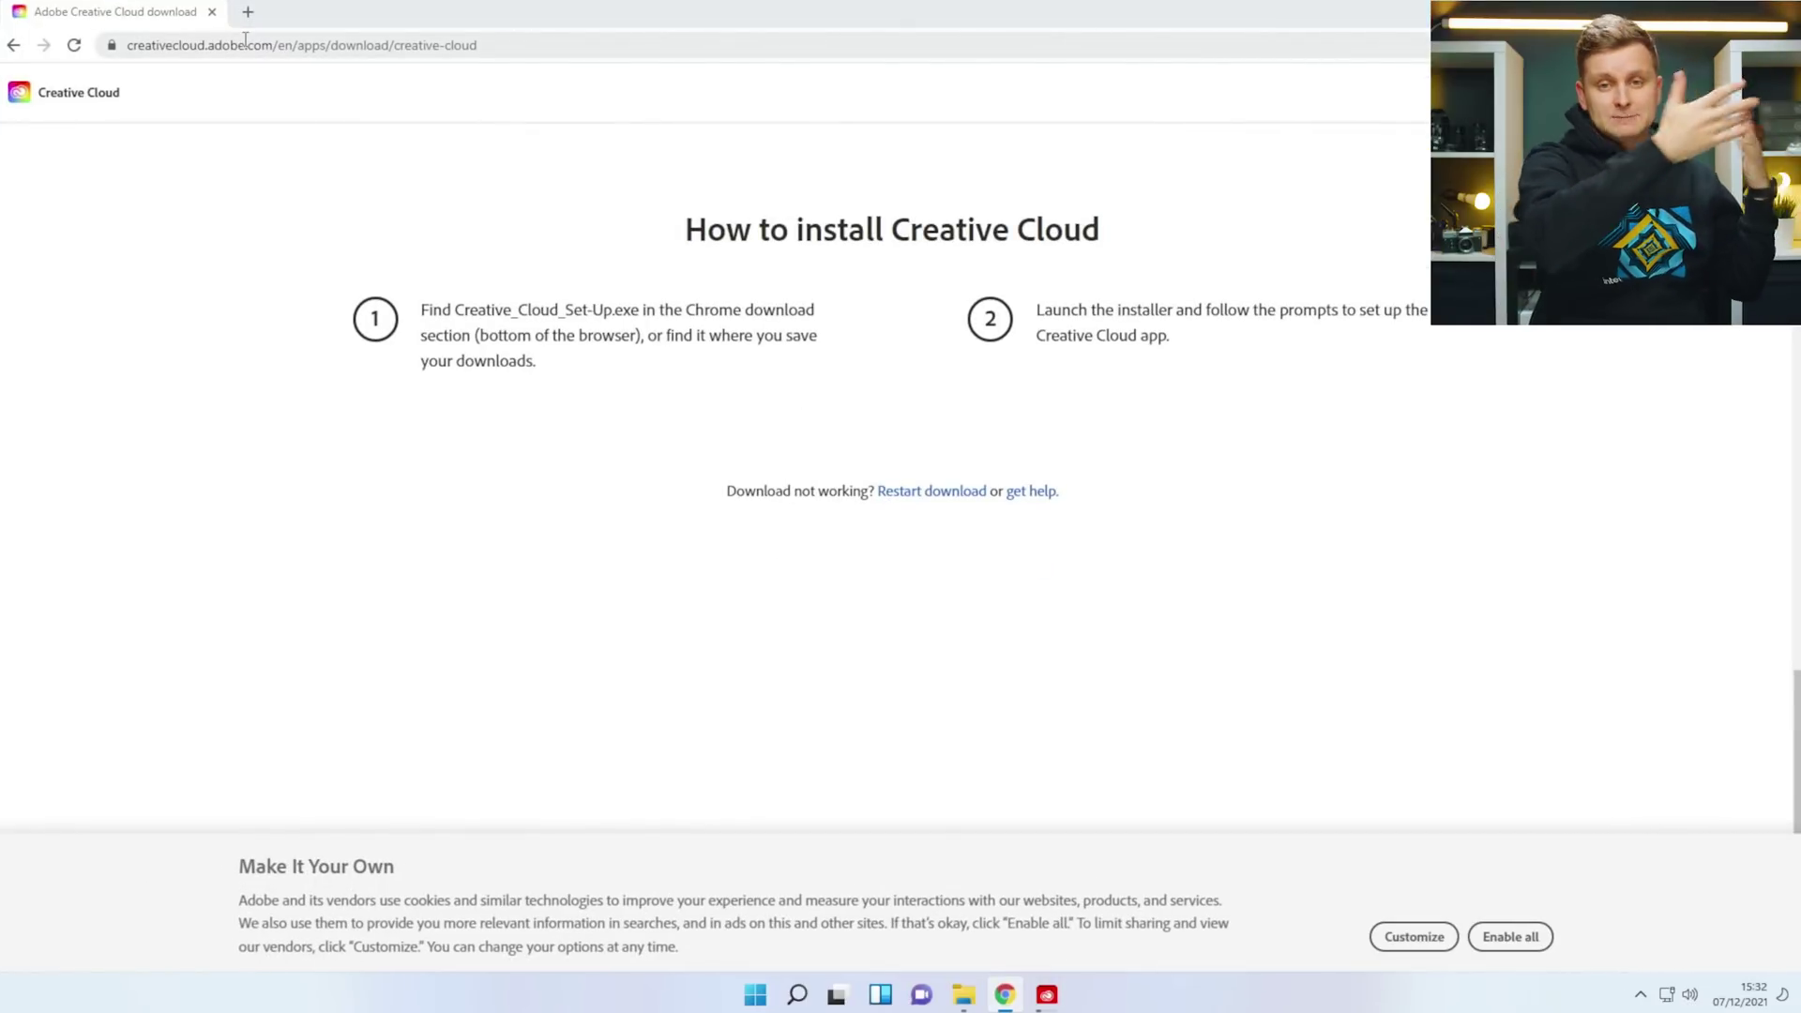
# Search 'intel driver a', download Intel Driver & Support Assistant from Intel's page, and run the installer.
pyautogui.click(245, 42)
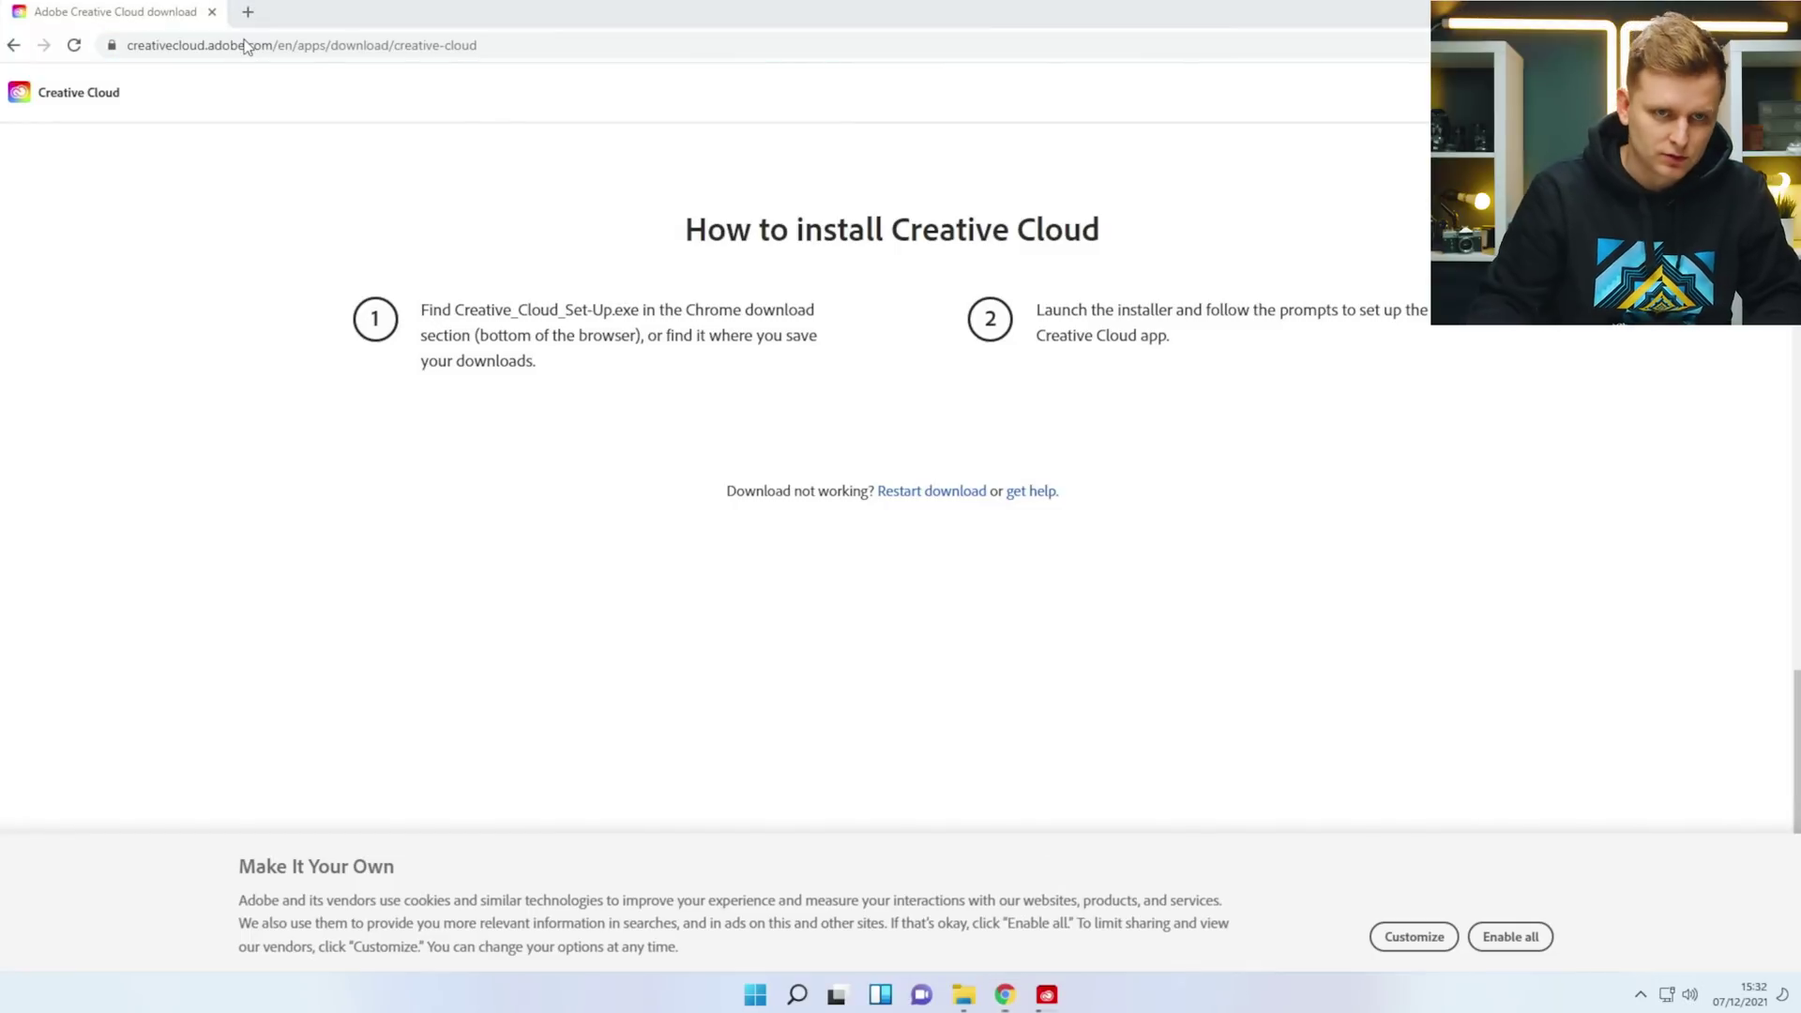
pyautogui.write('intel driver a')
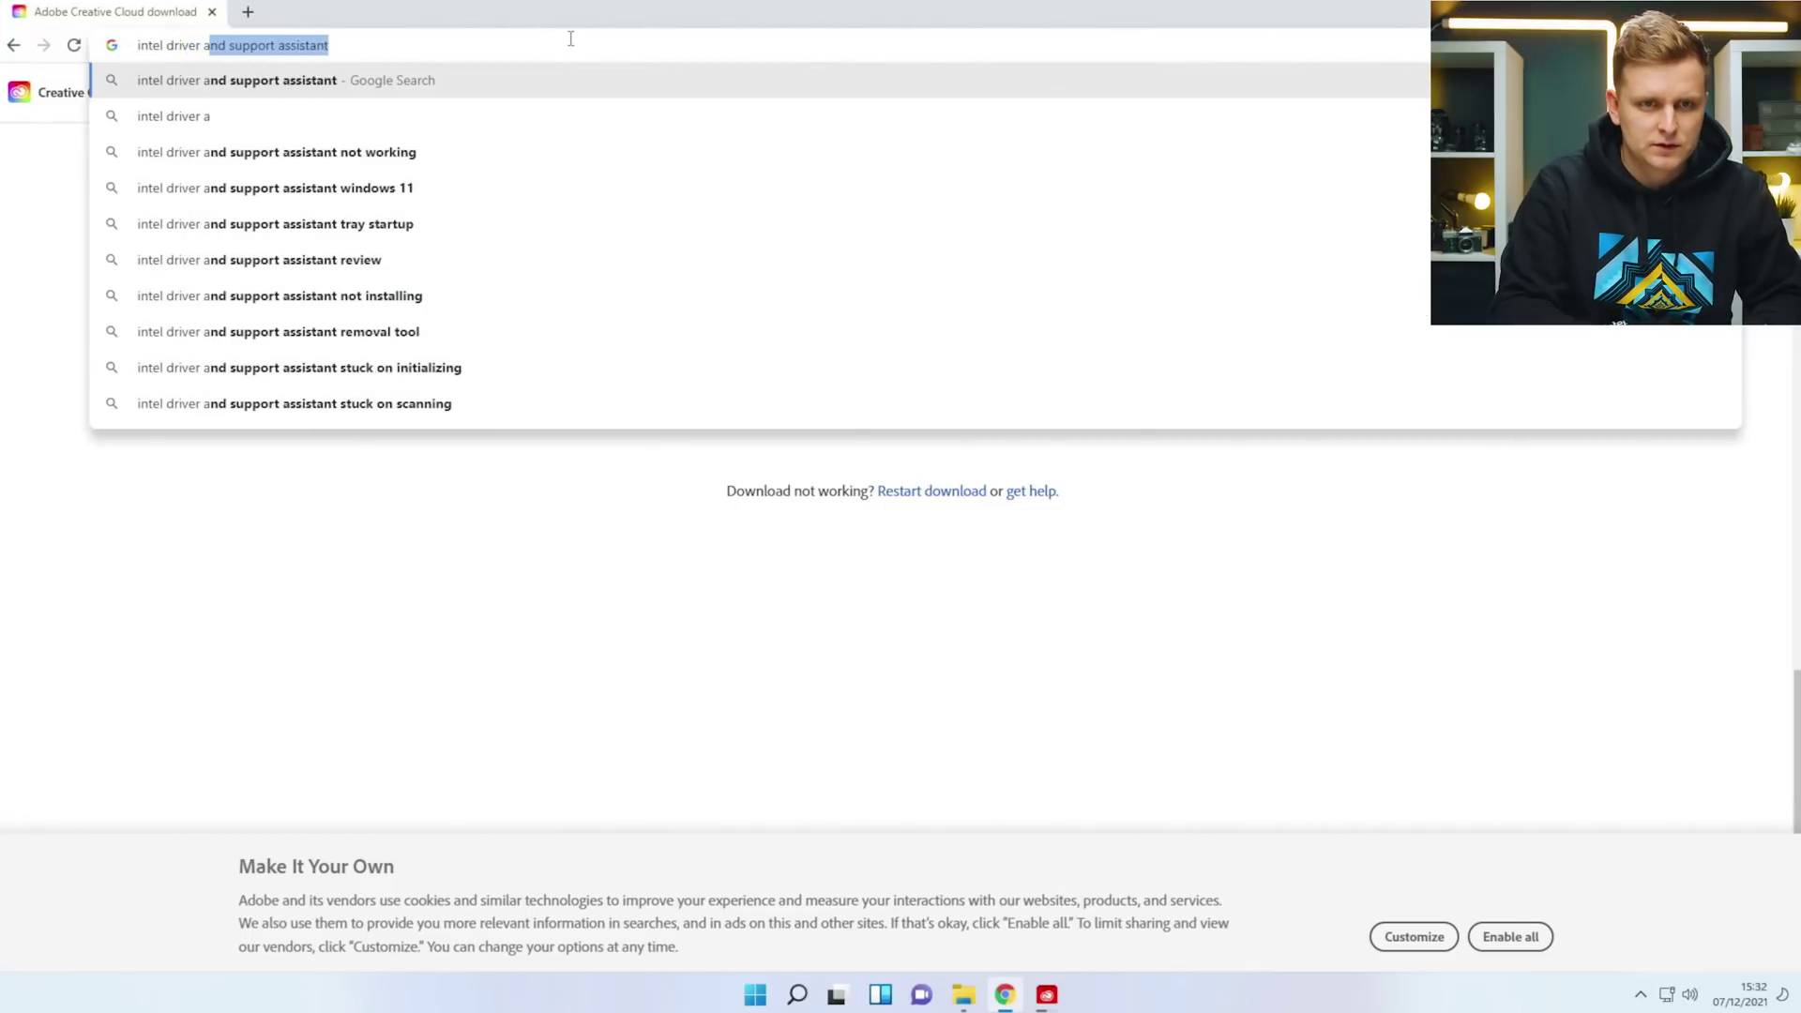
pyautogui.press('Return')
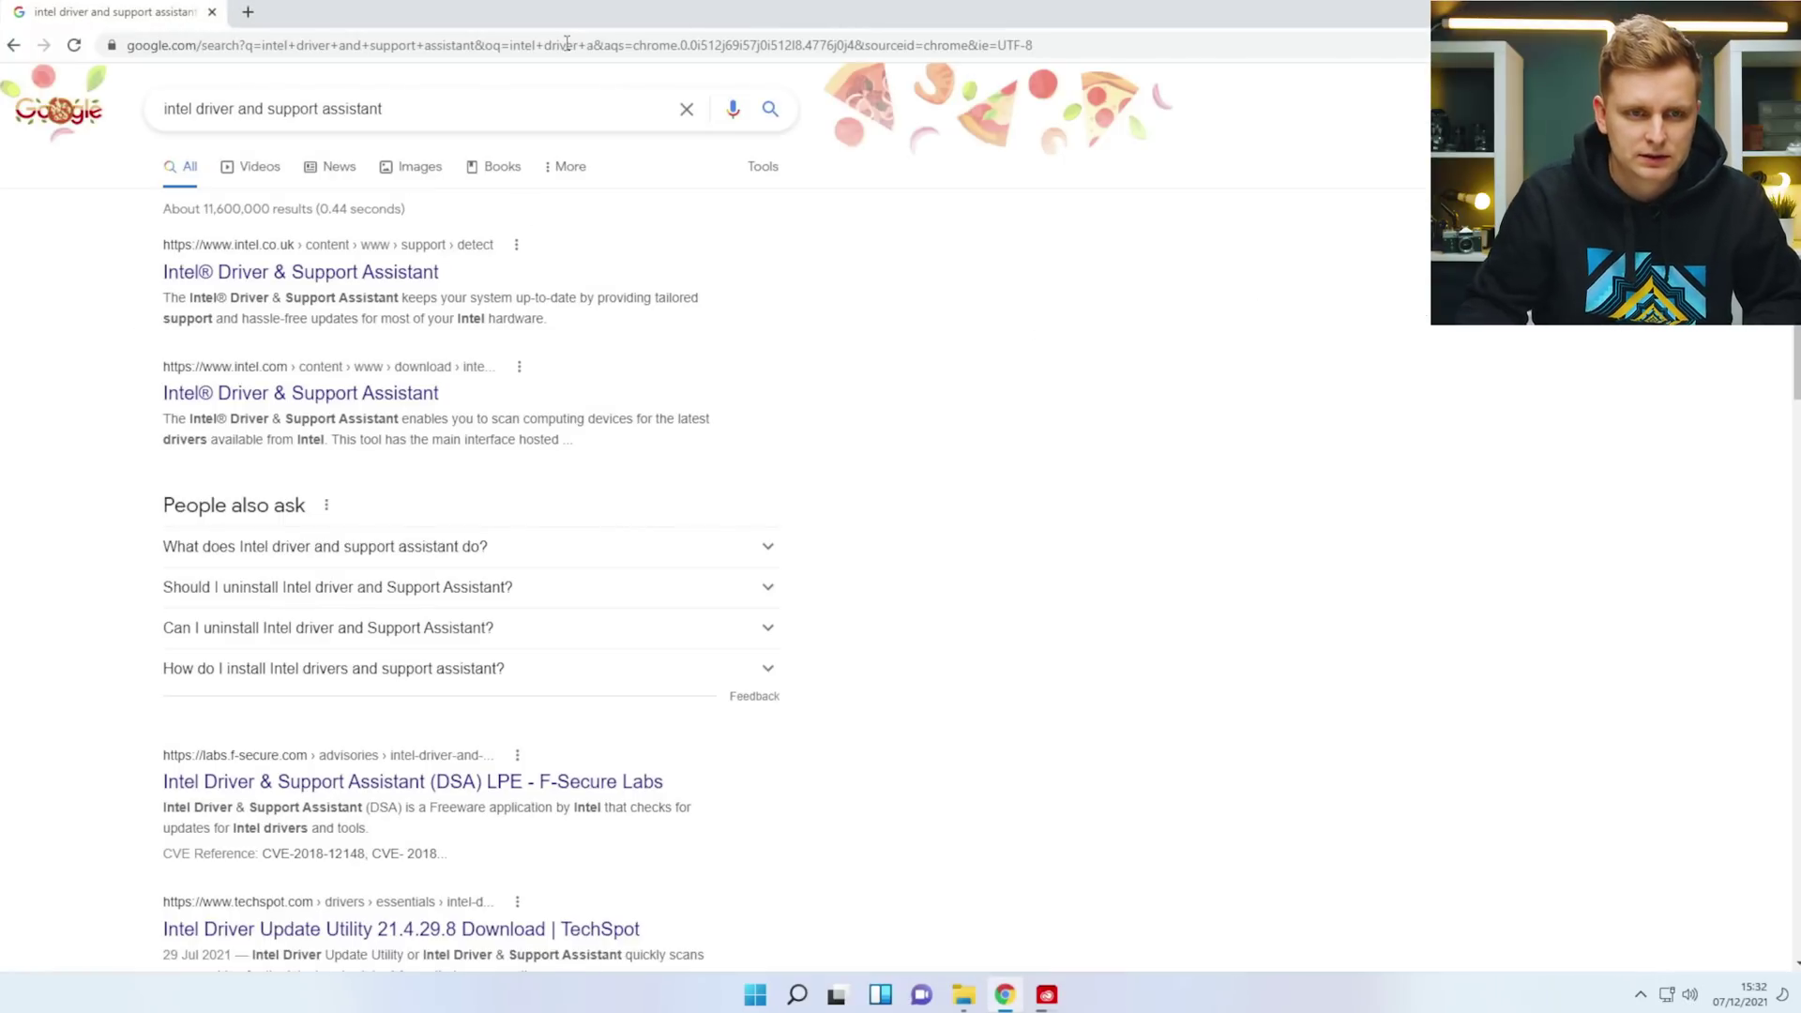
pyautogui.click(384, 269)
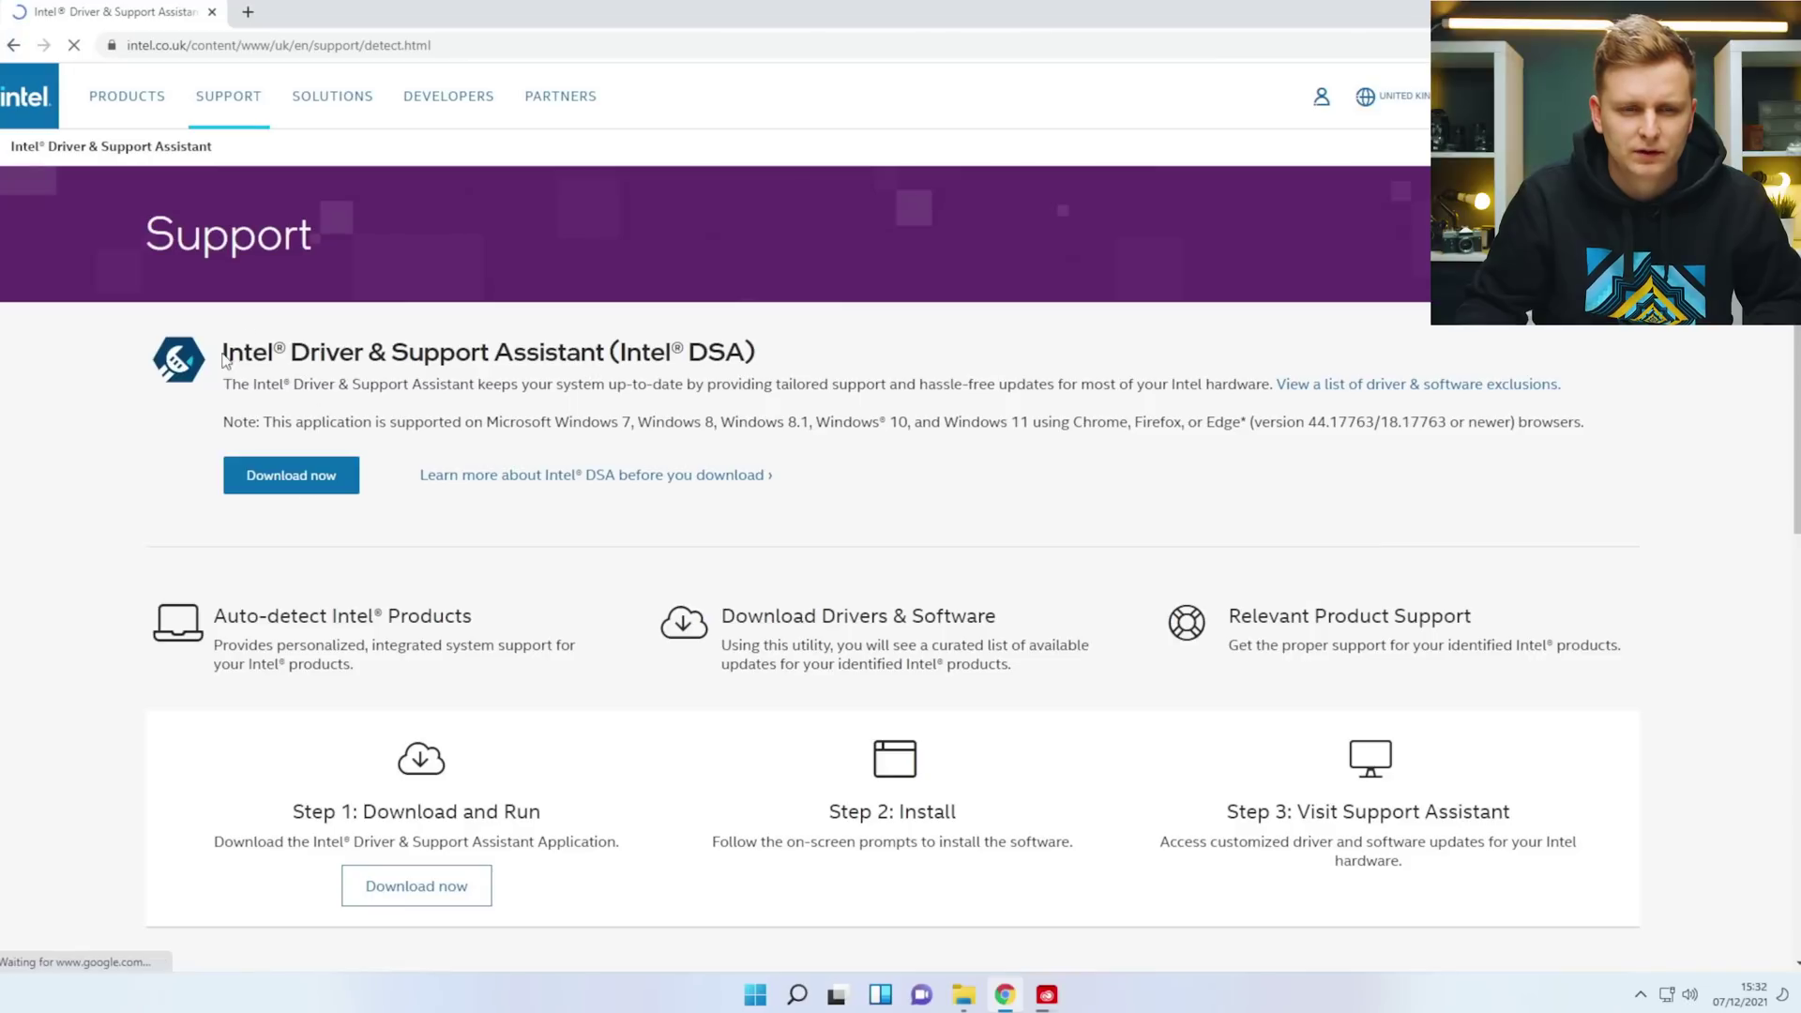
pyautogui.click(310, 475)
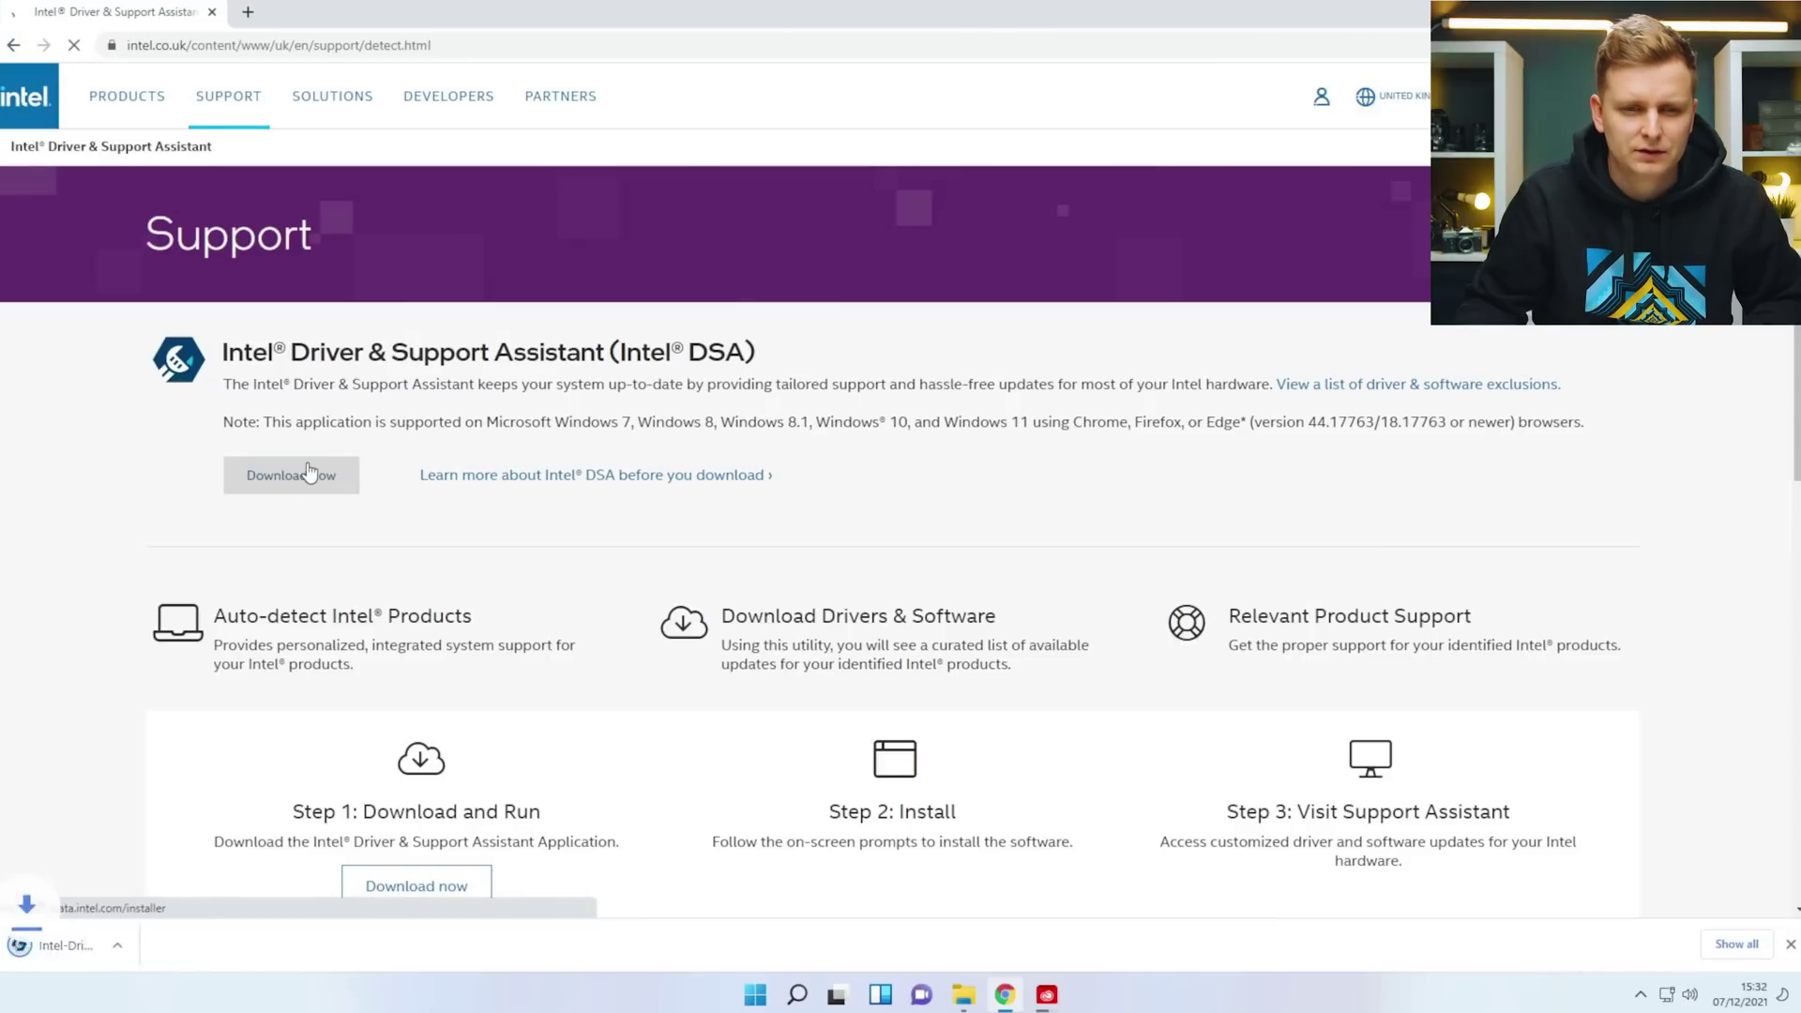
pyautogui.click(103, 946)
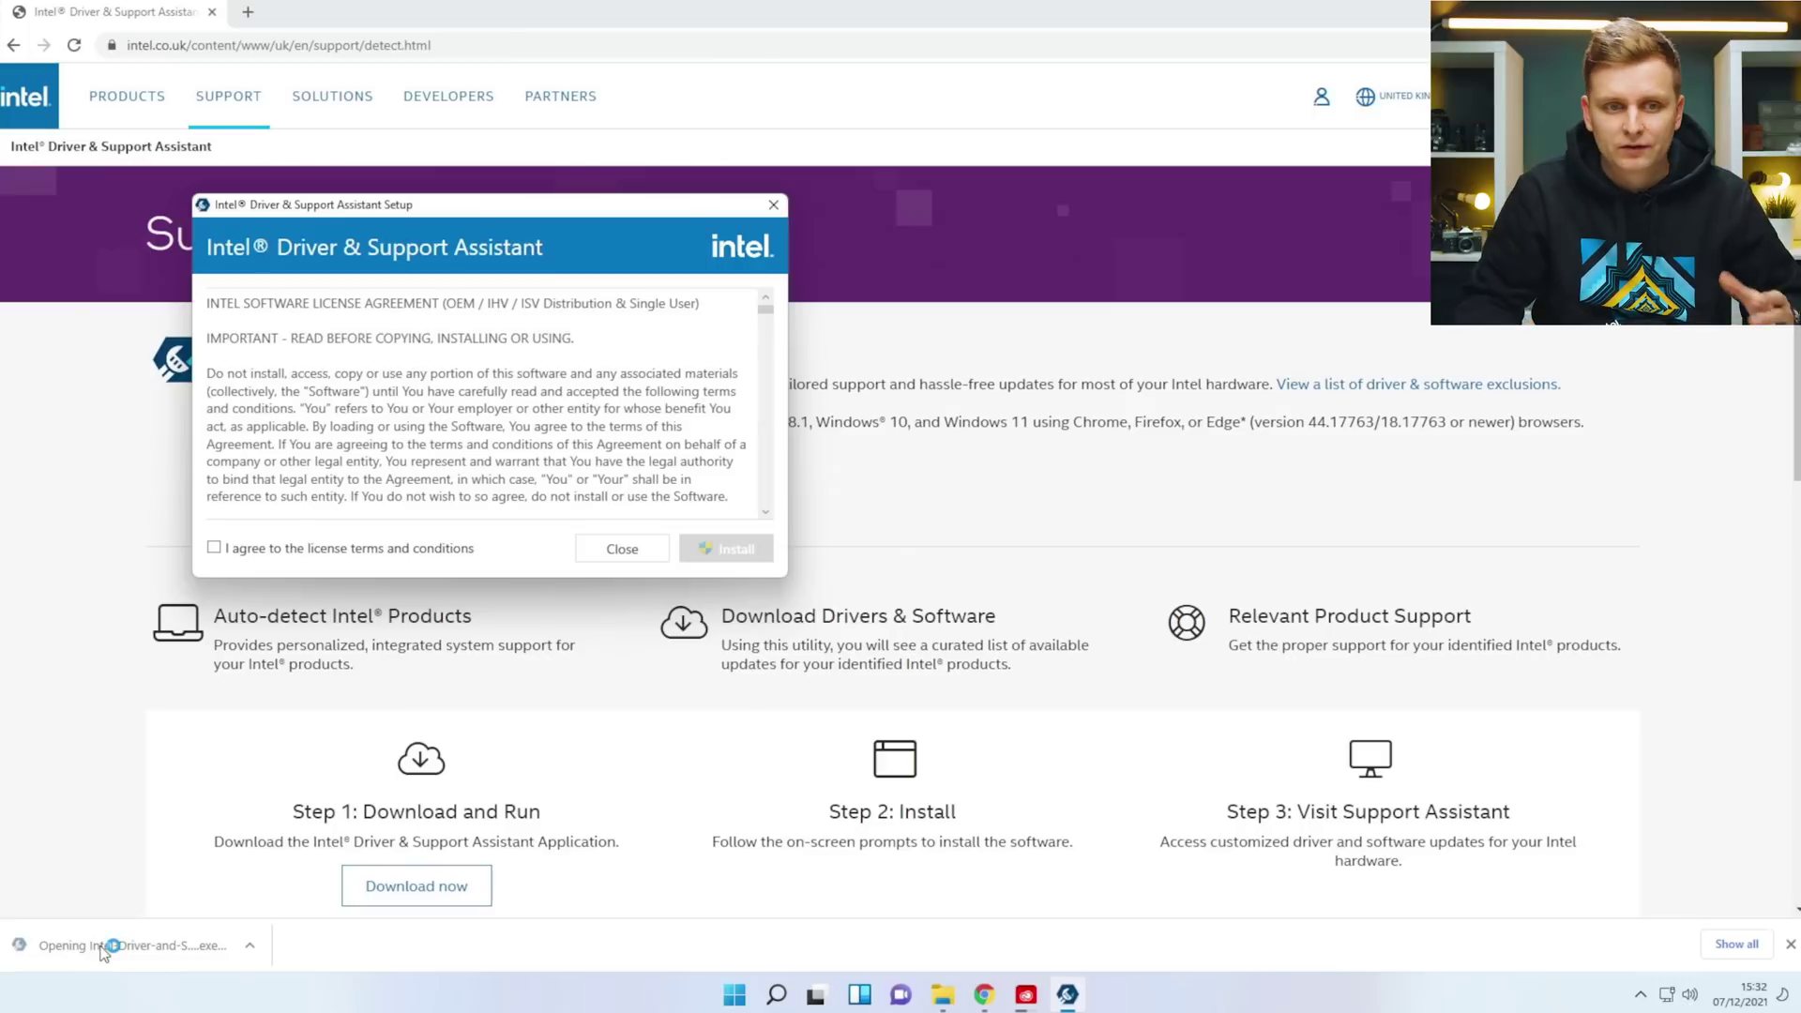
# Agree to the licence terms, accept the improvement program, and approve the install's UAC prompt.
pyautogui.click(214, 547)
pyautogui.click(761, 554)
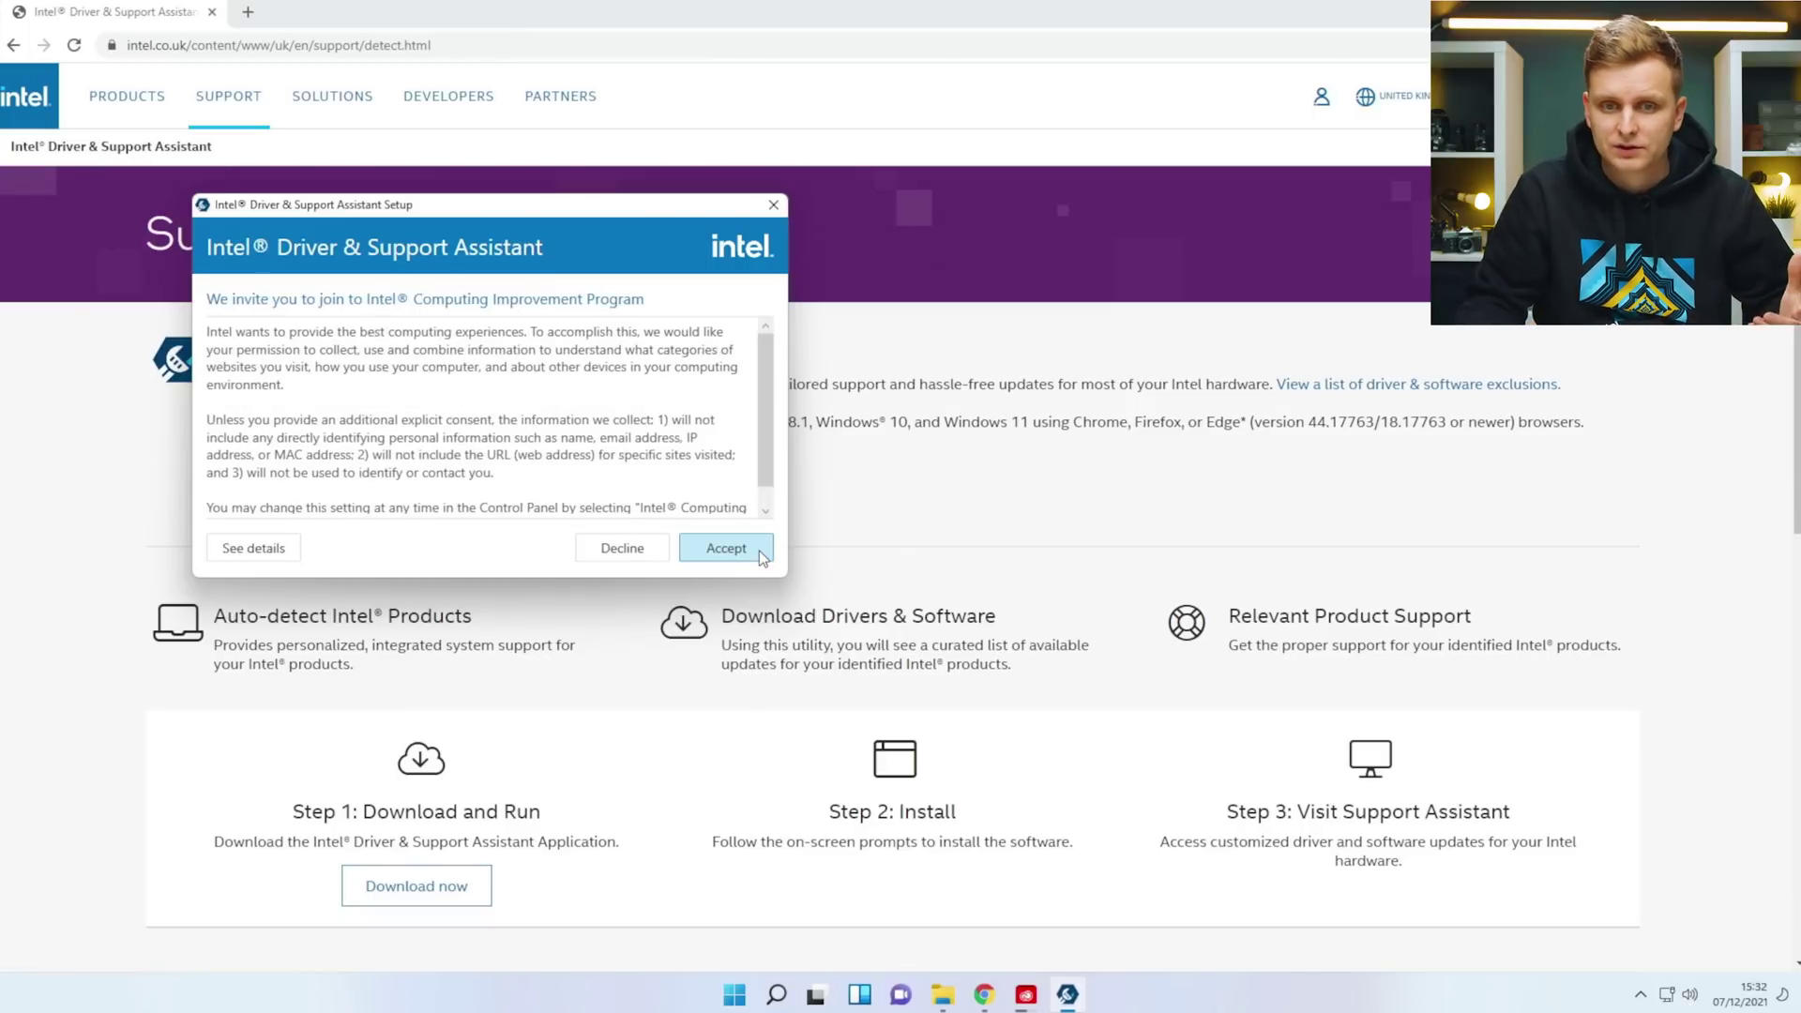
pyautogui.click(758, 550)
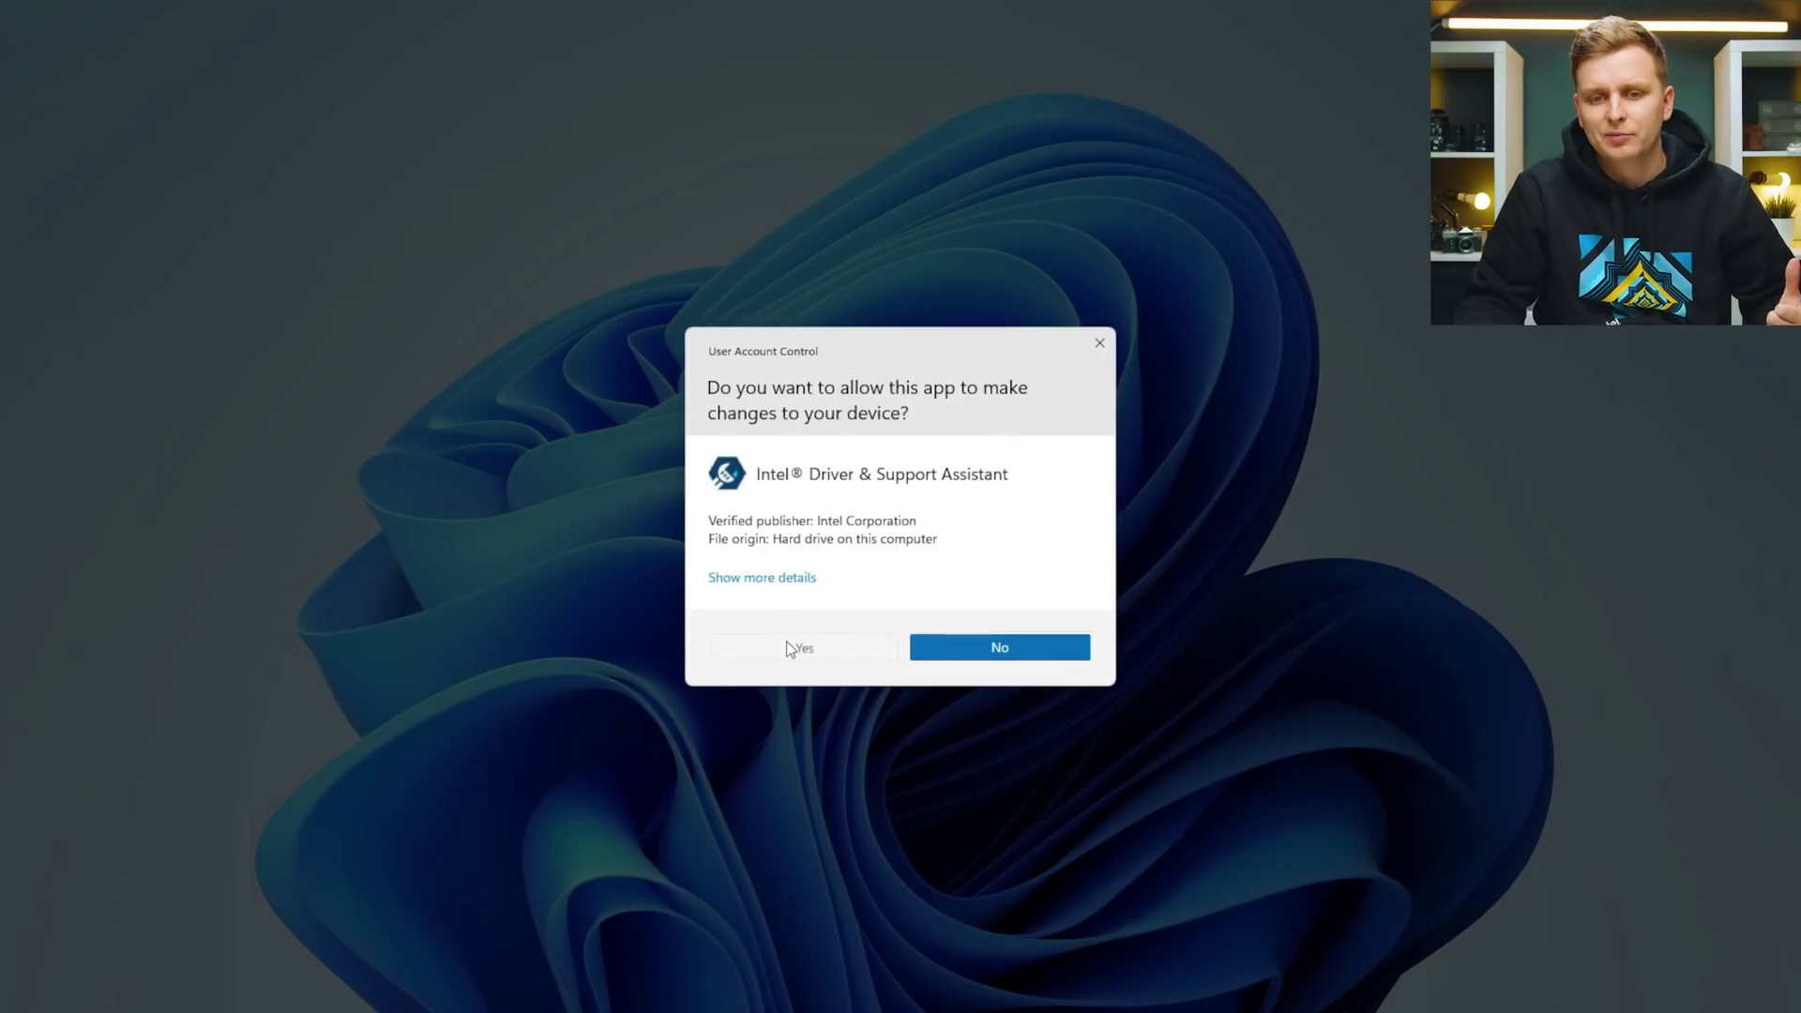
pyautogui.click(794, 647)
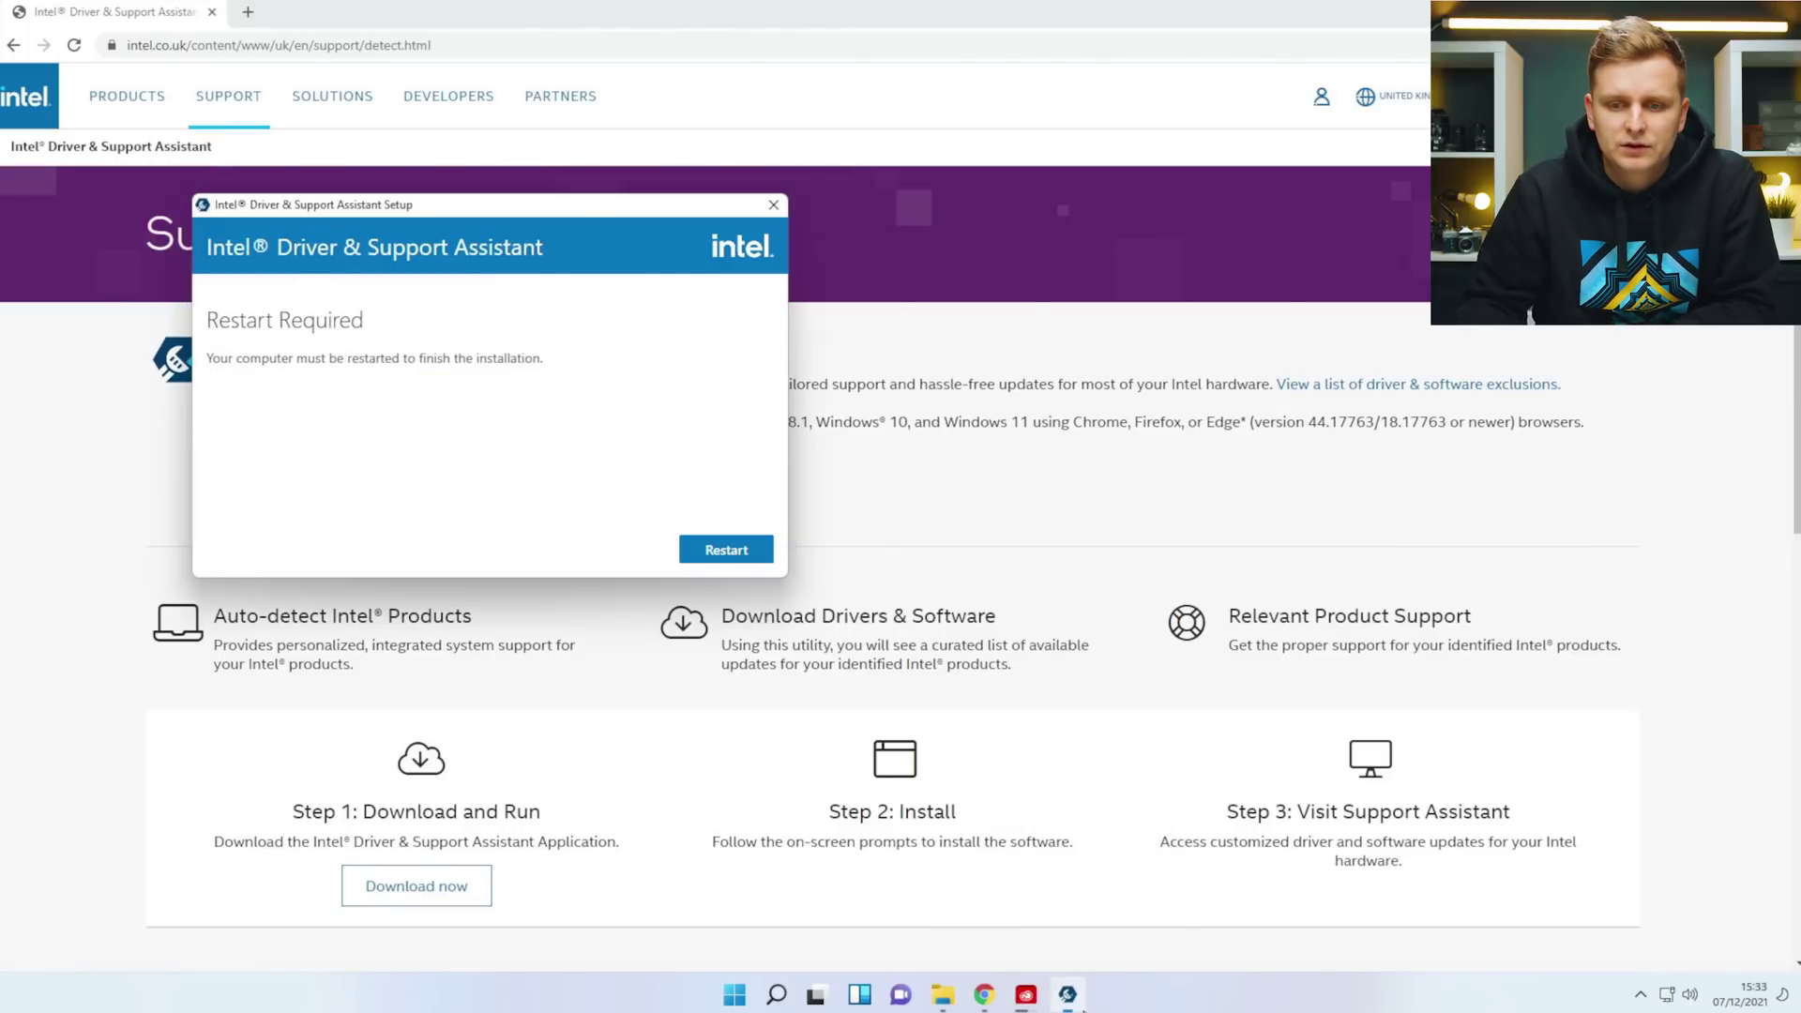
pyautogui.click(1027, 994)
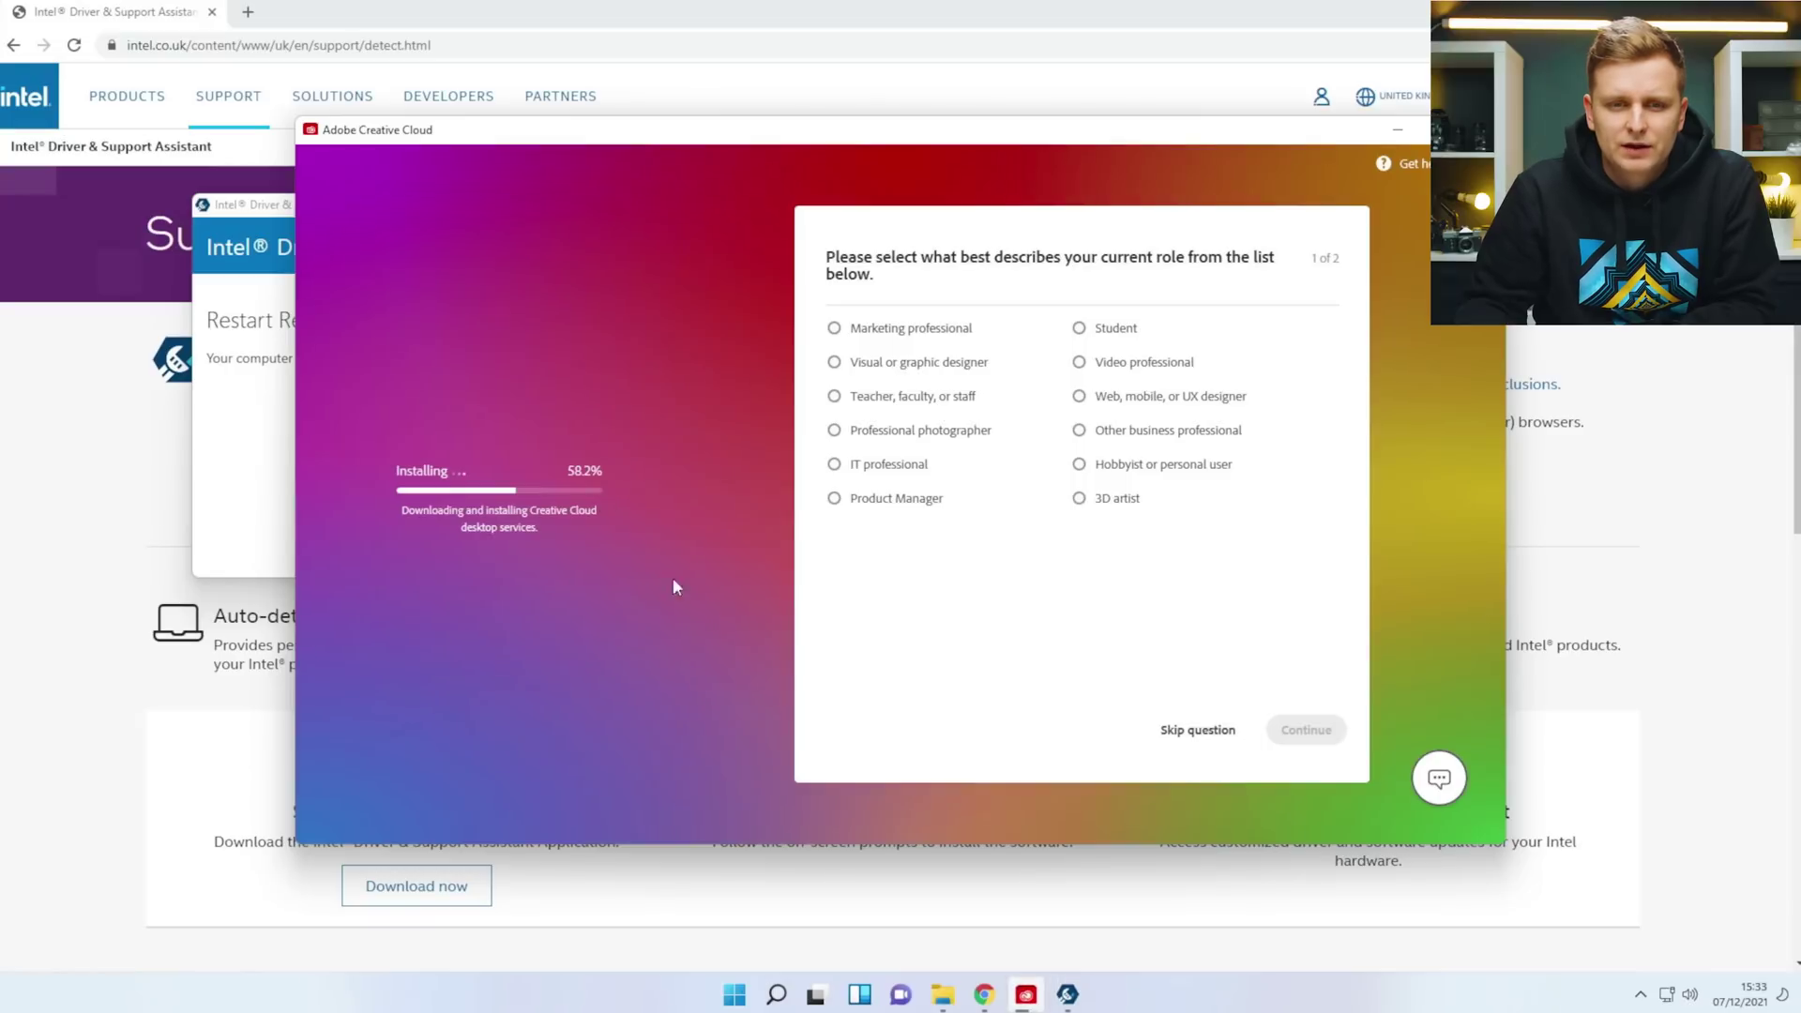
# Restart to finish setup, then relaunch Intel Driver & Support Assistant from Start search.
pyautogui.click(237, 222)
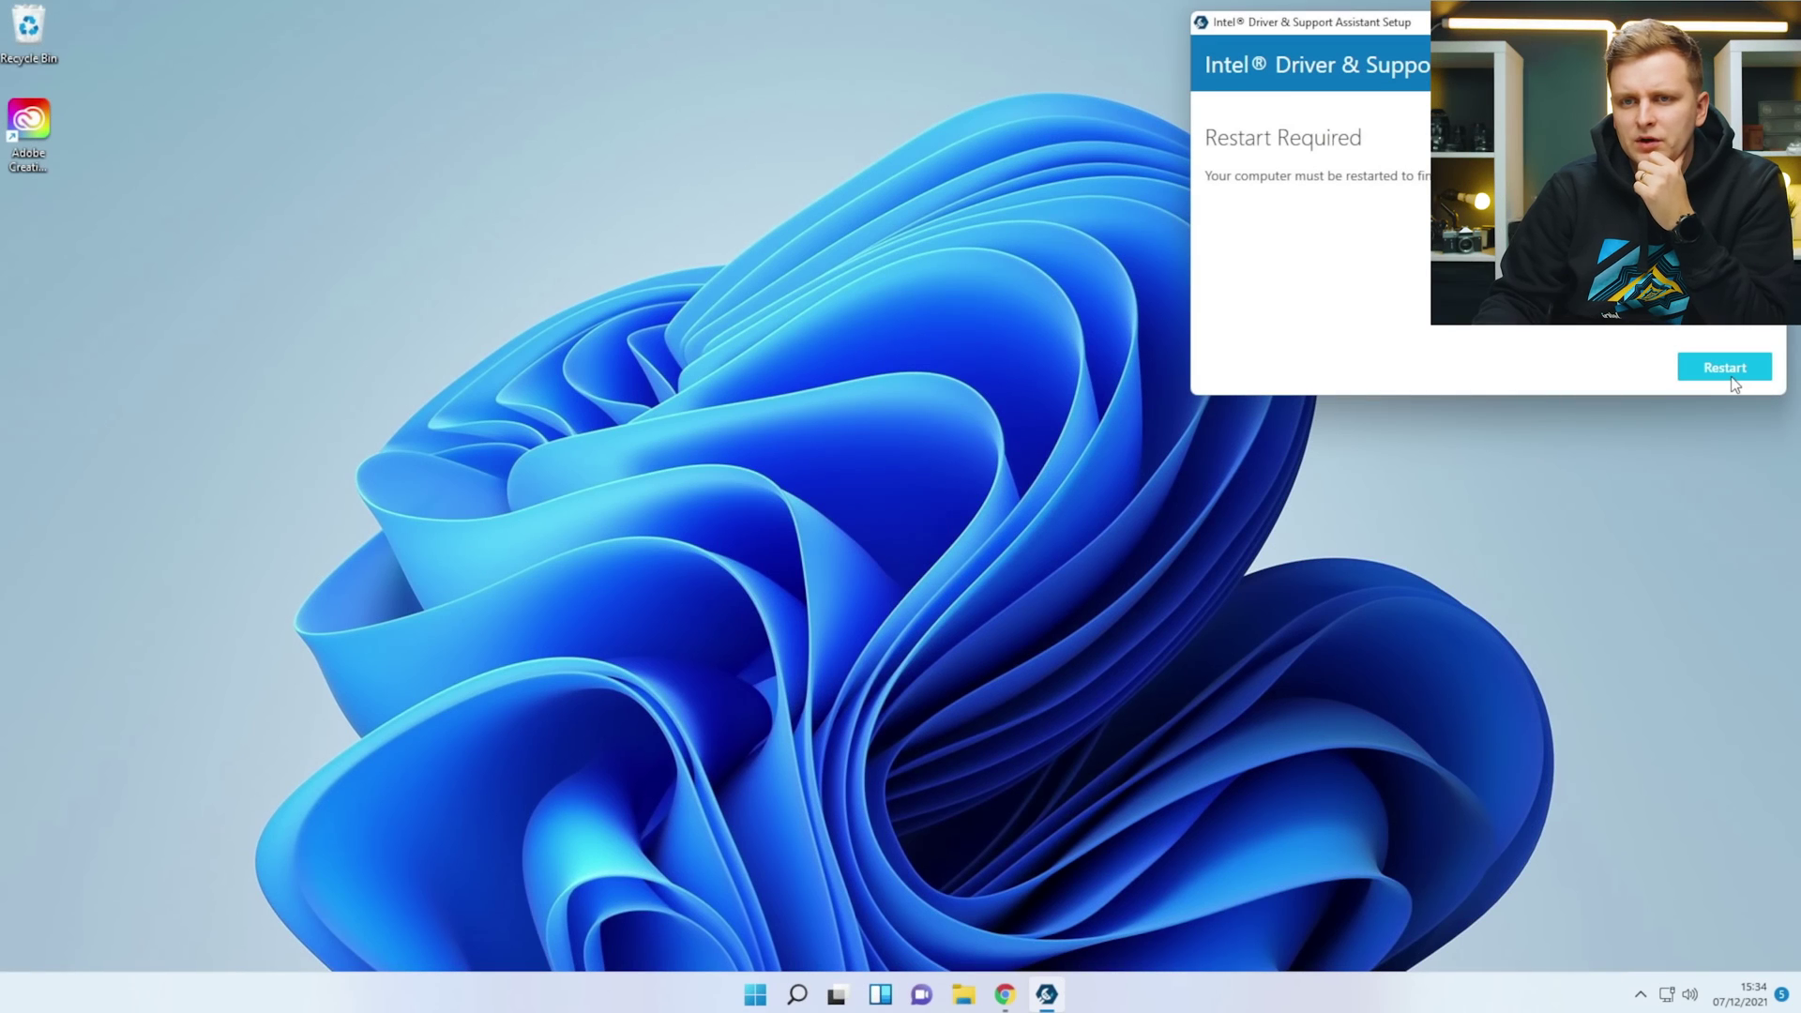
pyautogui.click(1732, 371)
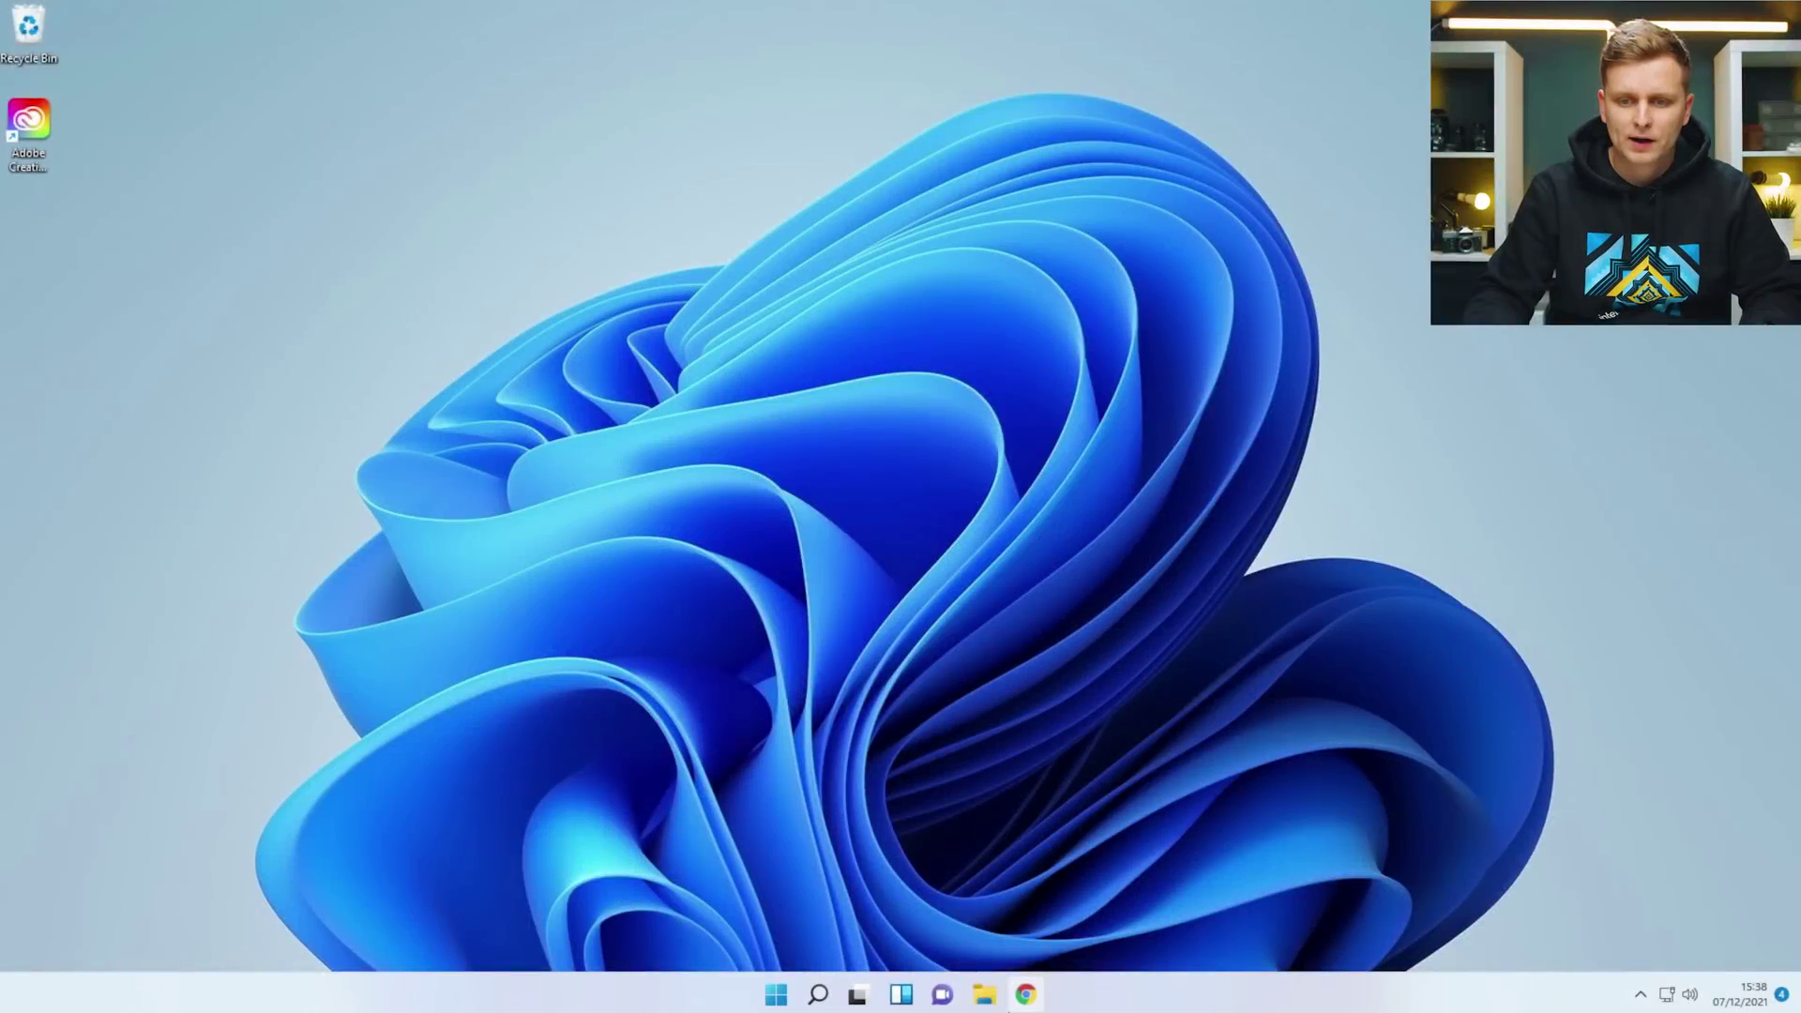
pyautogui.press('super')
pyautogui.write('int')
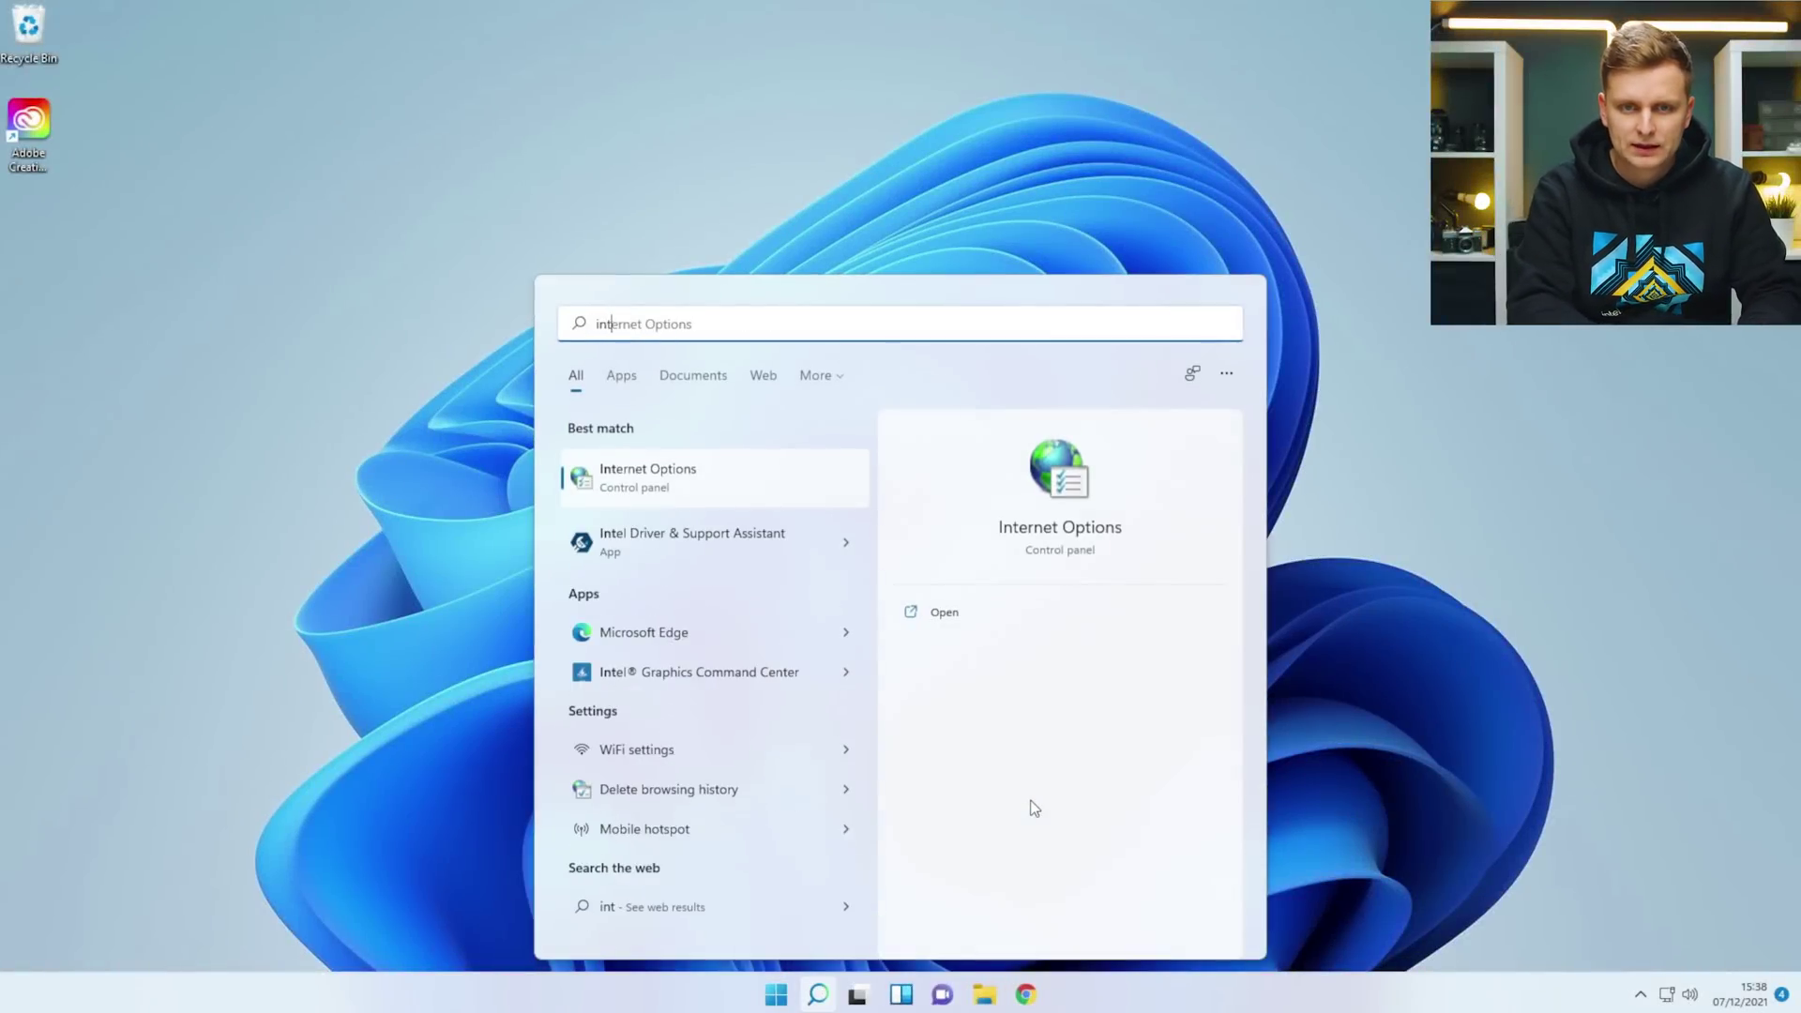
pyautogui.press('Down')
pyautogui.press('Return')
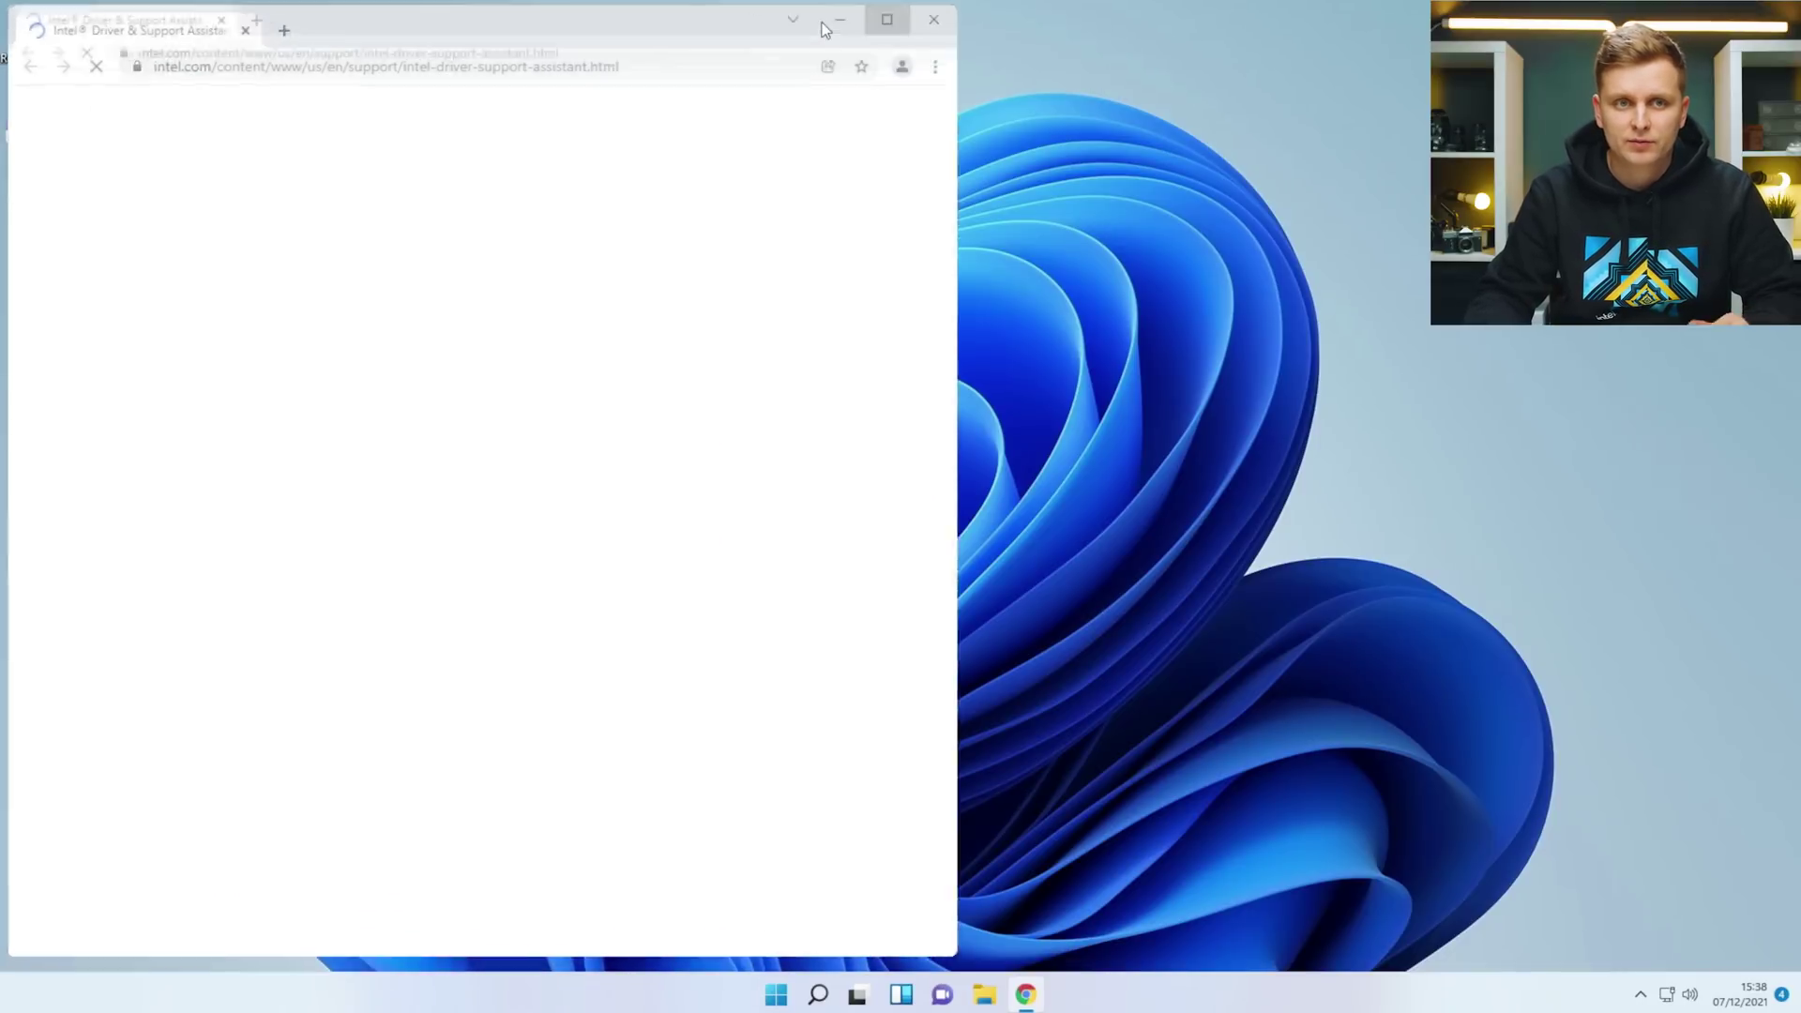
# Download all three available Intel driver updates and start installing them, beginning with Bluetooth.
pyautogui.click(822, 21)
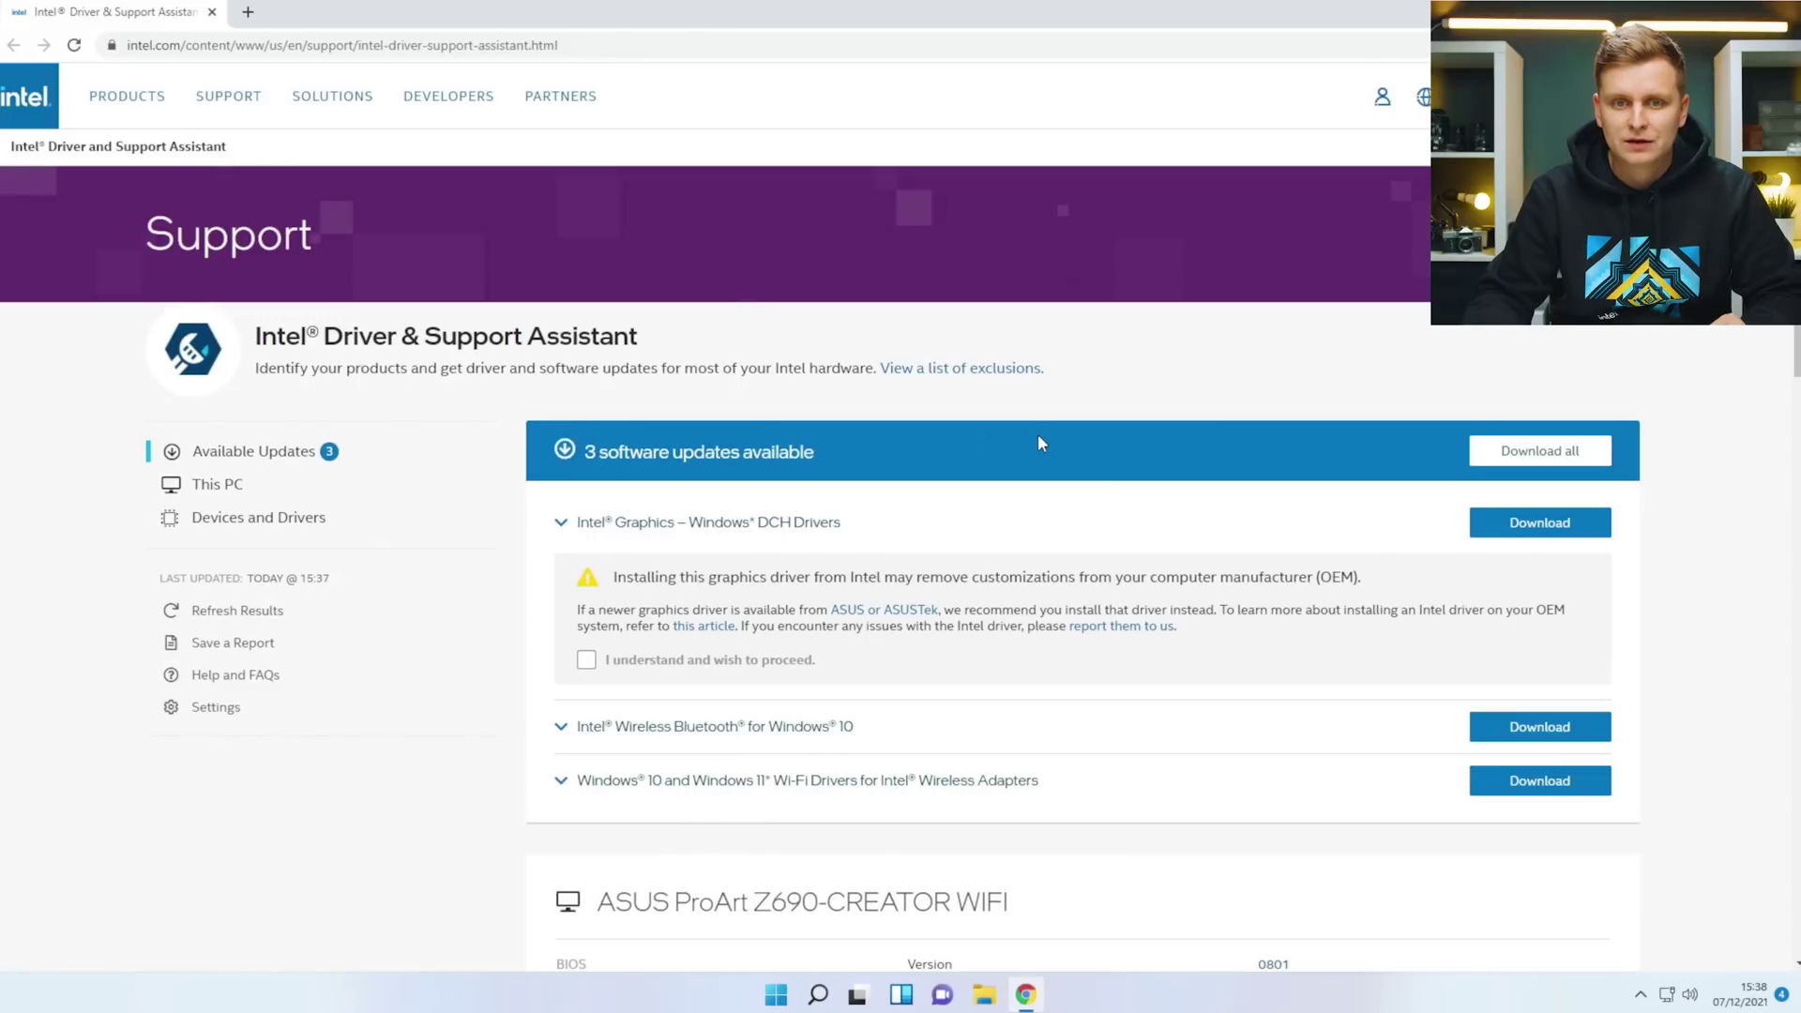
pyautogui.scroll(-1, 946, 539)
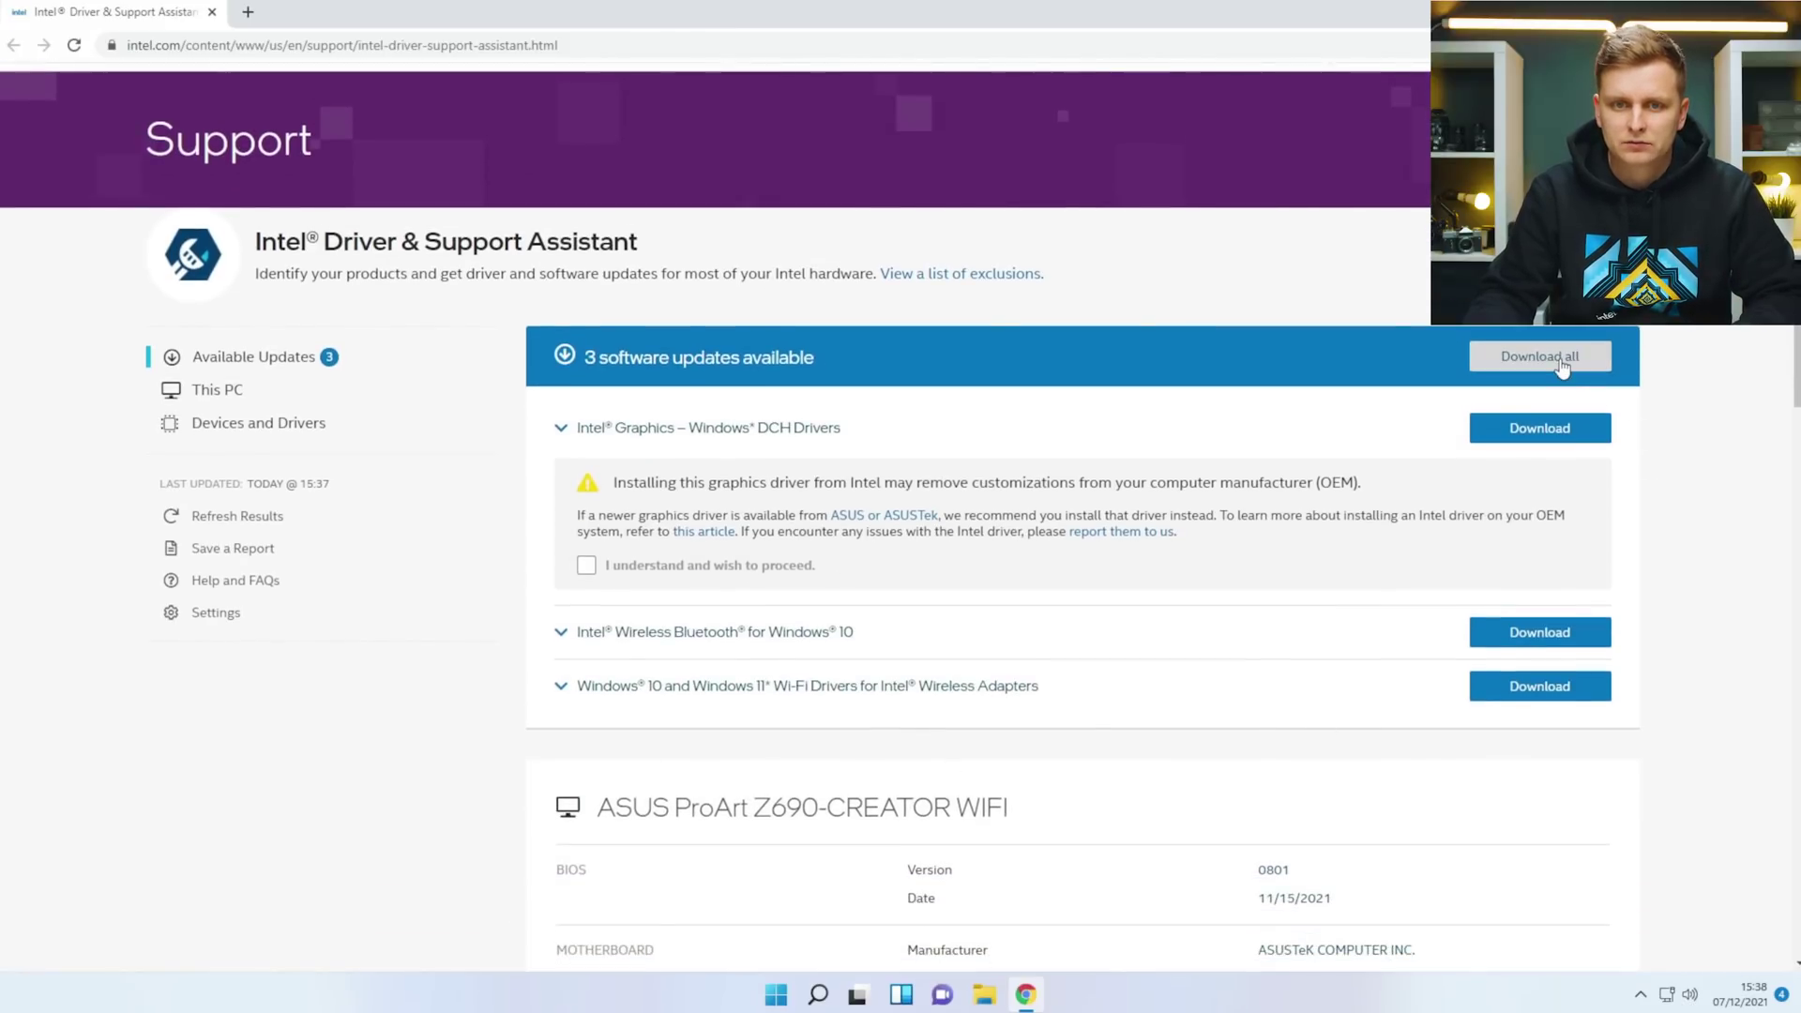
pyautogui.click(1562, 366)
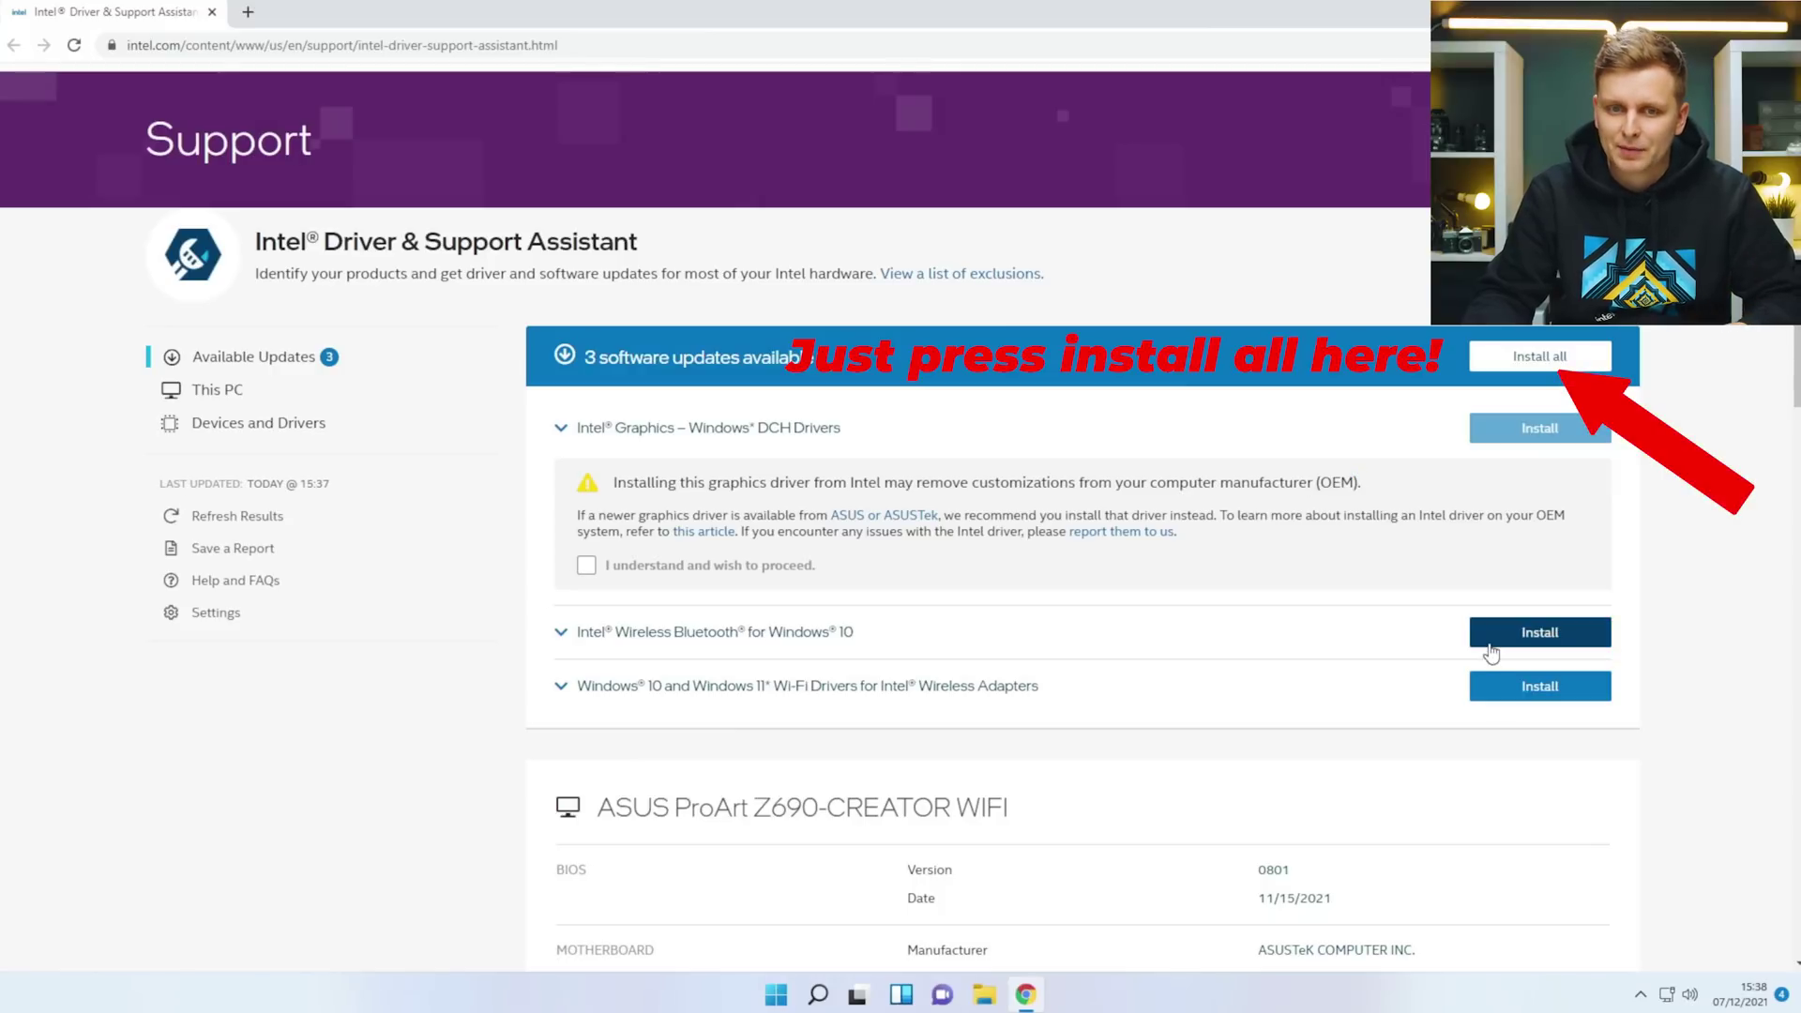
pyautogui.click(1527, 632)
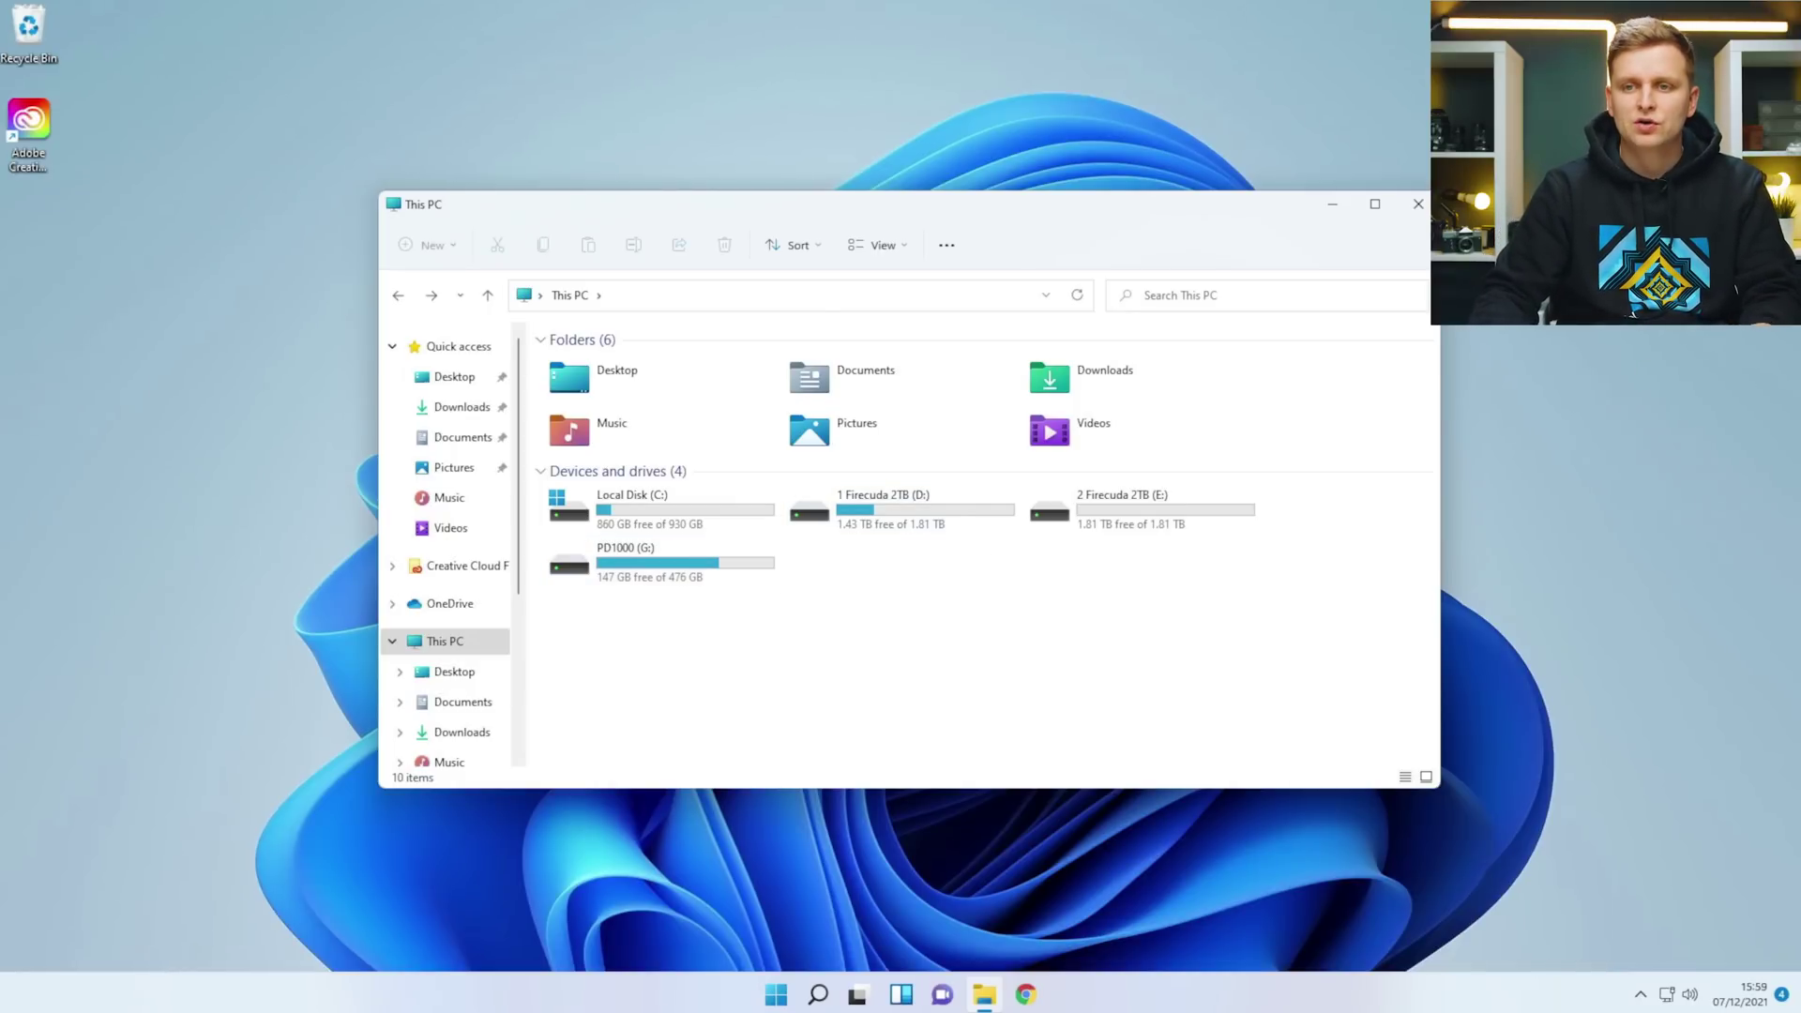
# Close This PC and launch HWiNFO64 as administrator in sensors-only mode.
pyautogui.click(1419, 204)
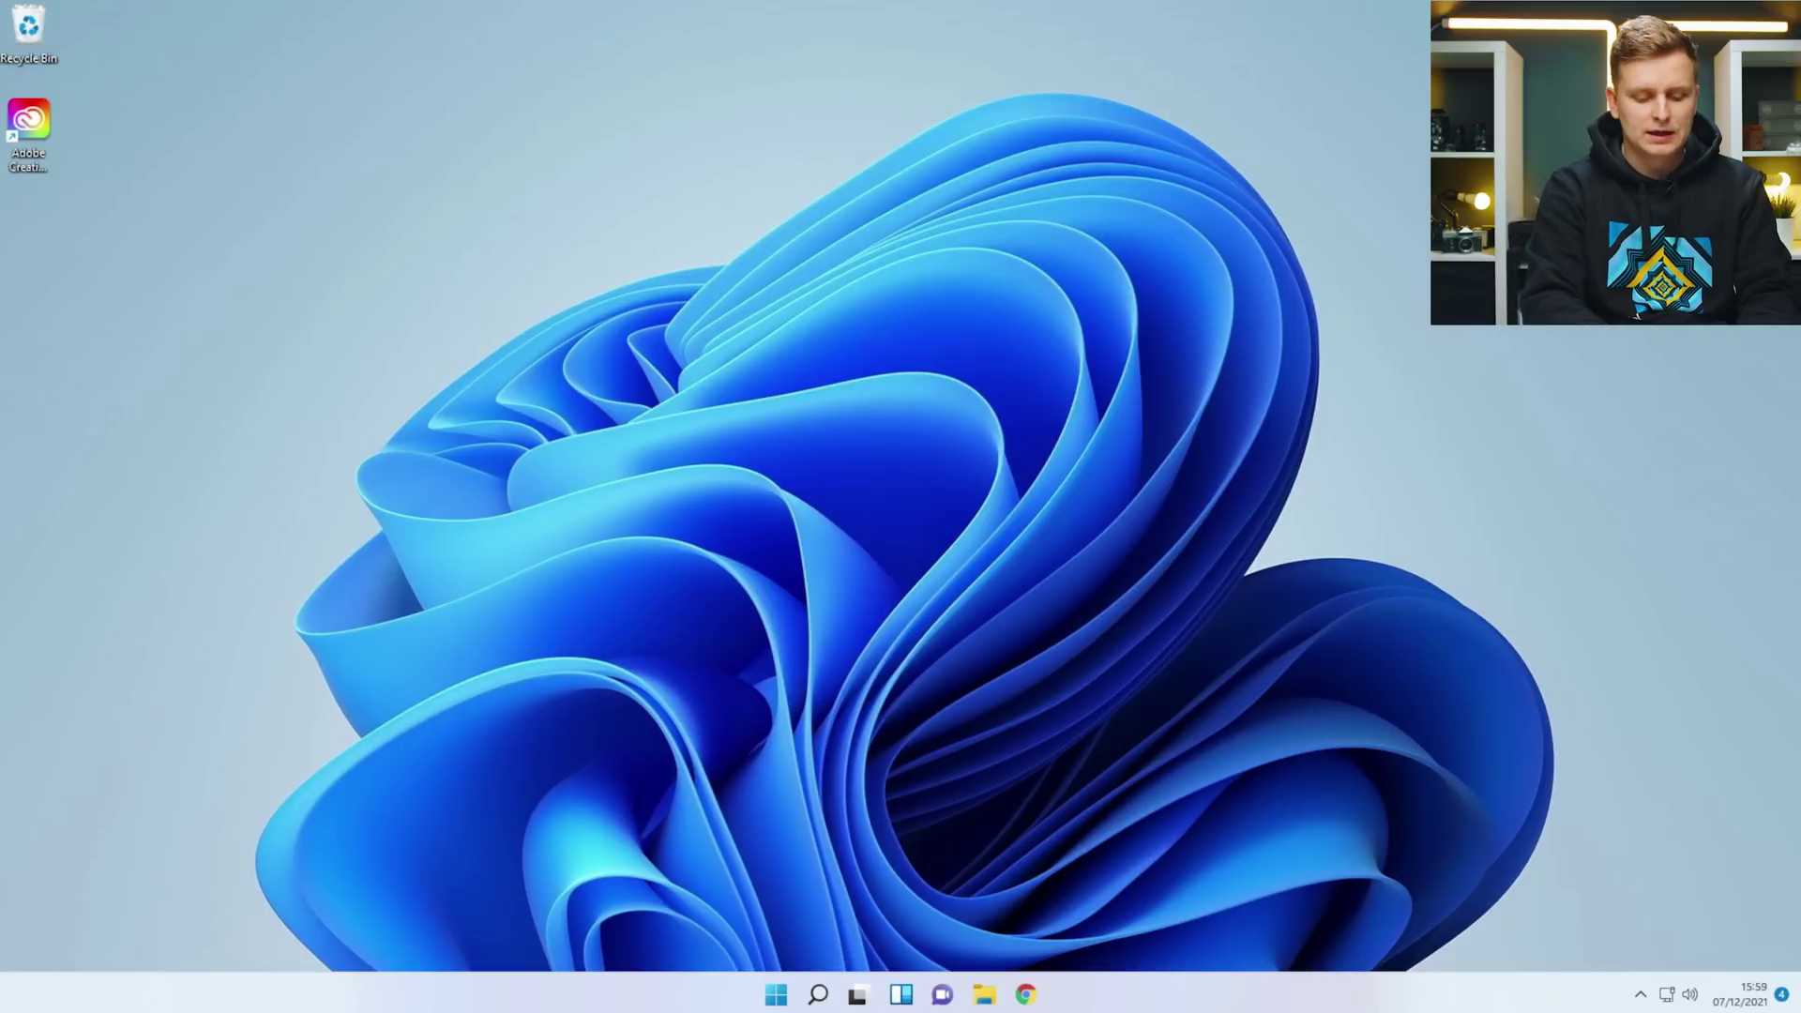
pyautogui.press('super')
pyautogui.write('hwinfo')
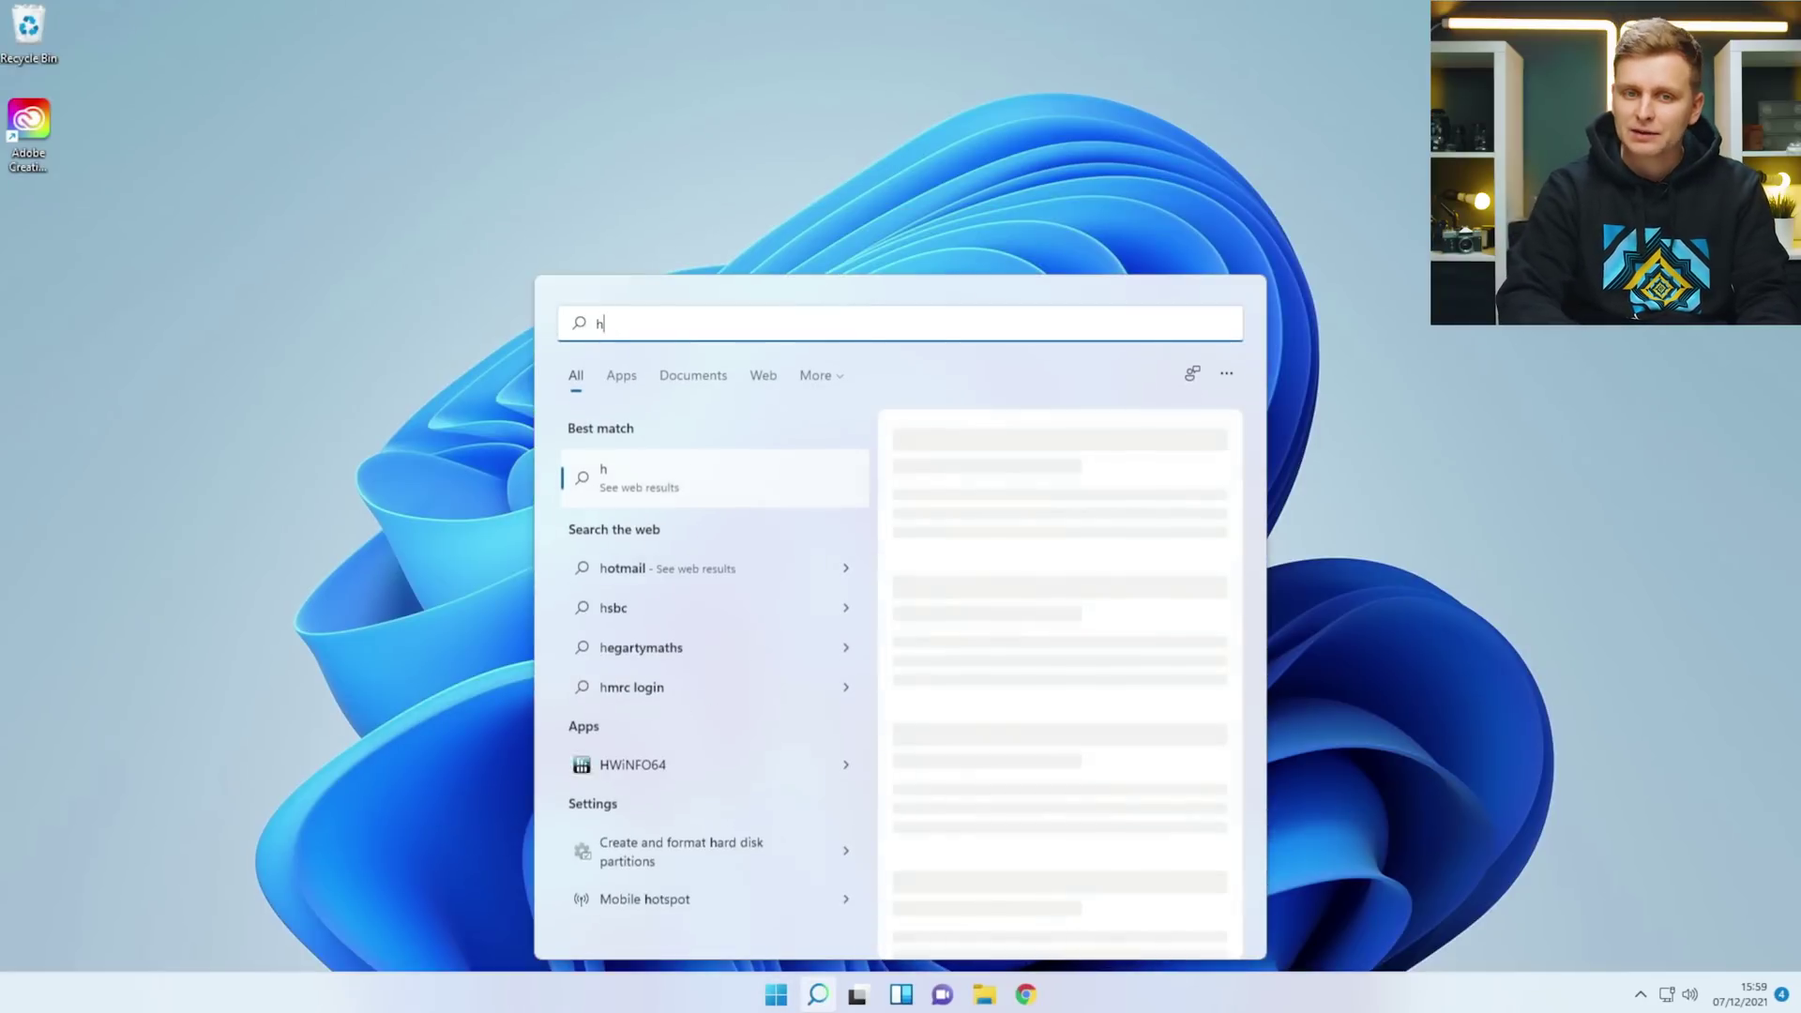
pyautogui.press('Return')
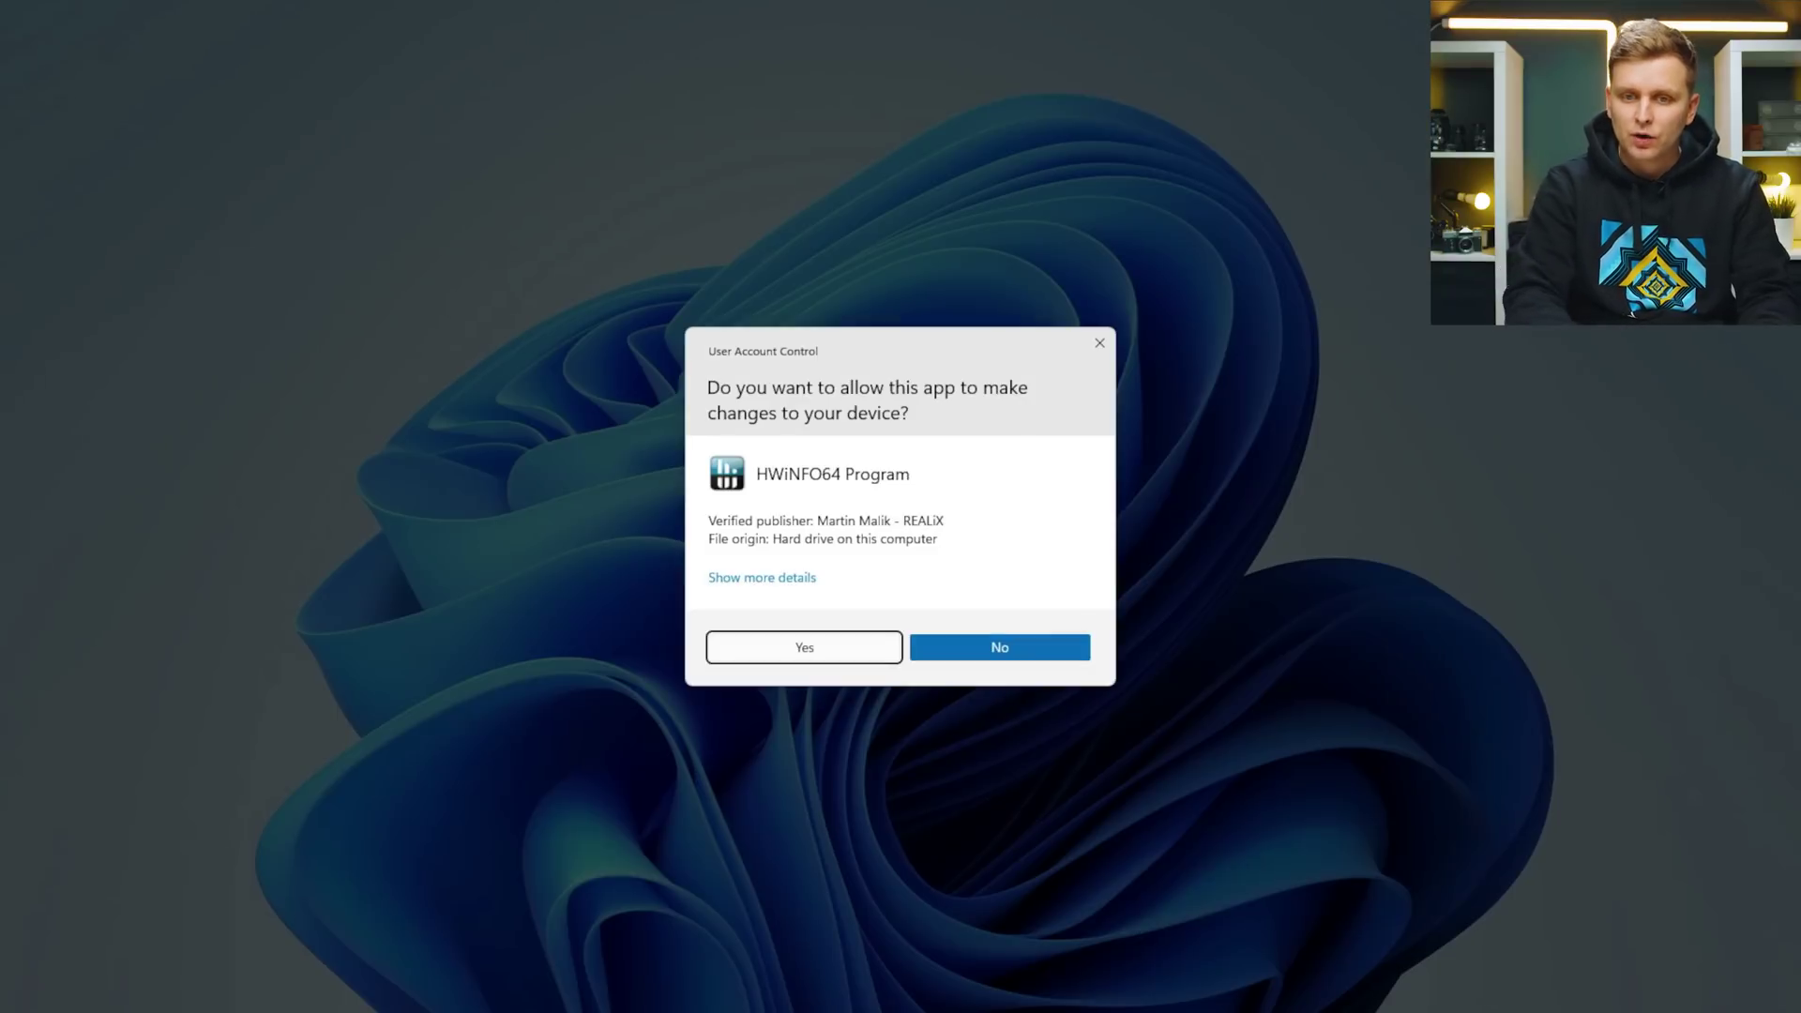
pyautogui.press('Return')
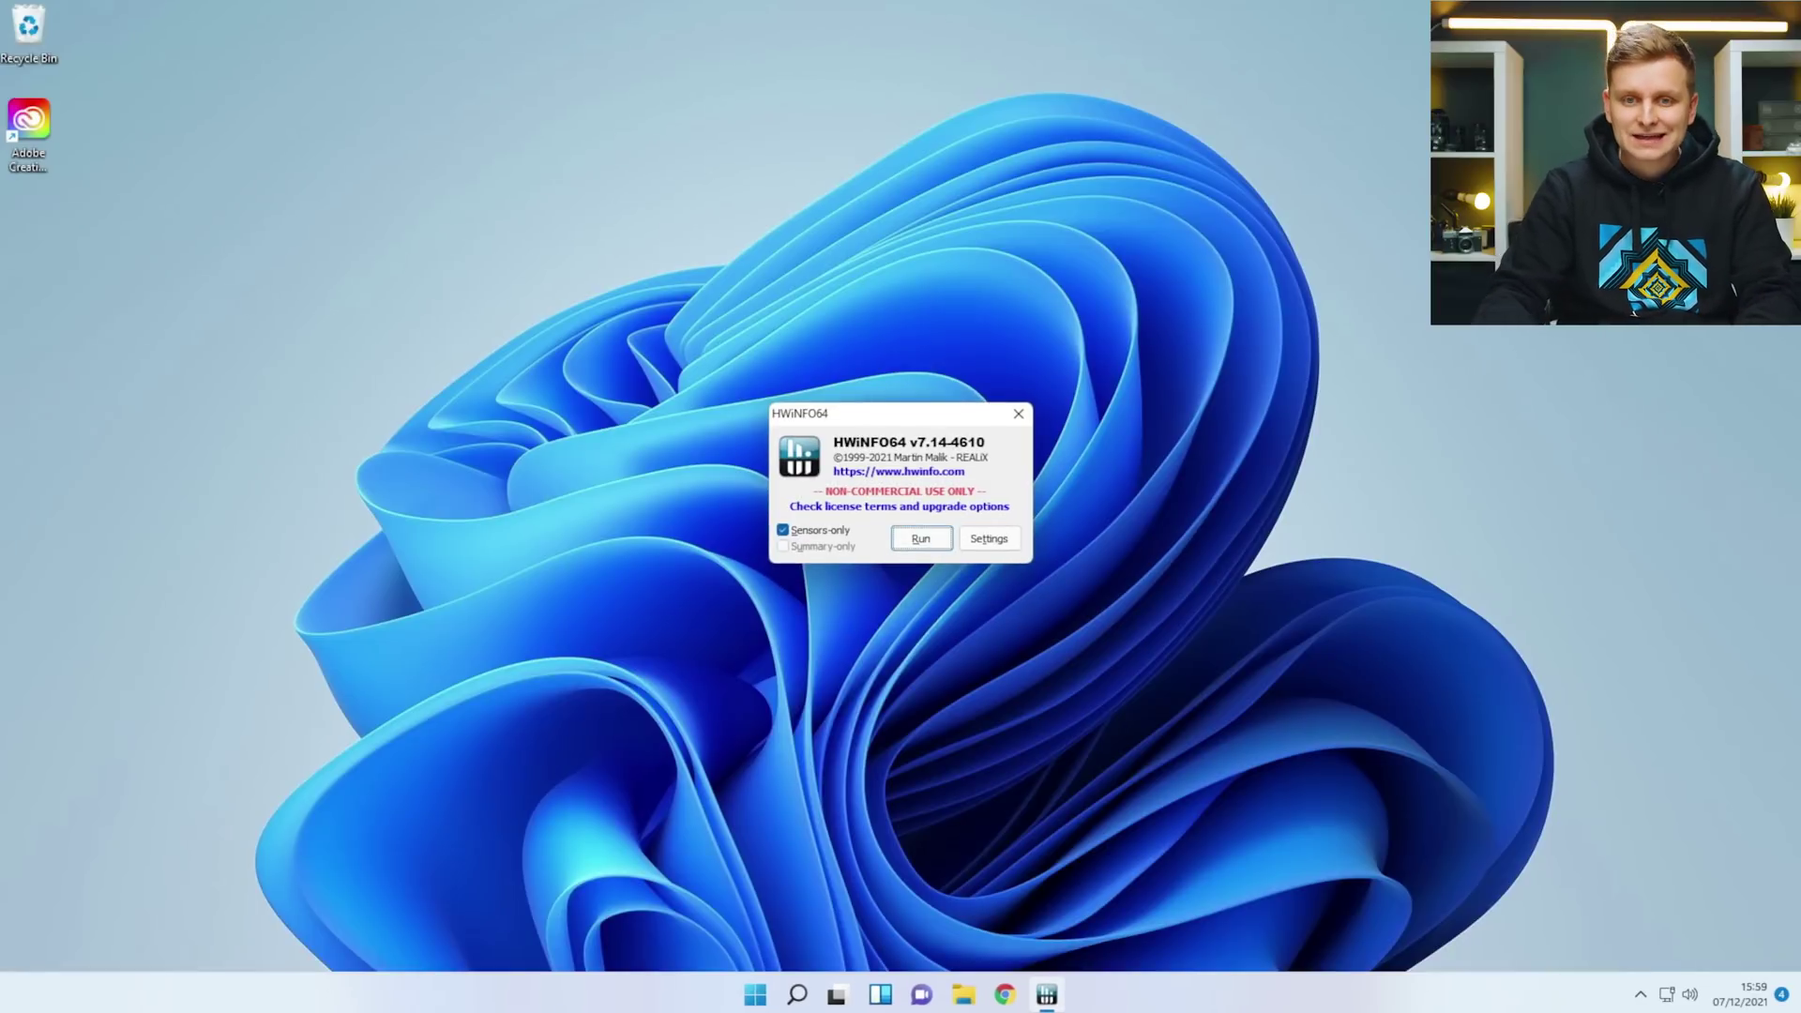
pyautogui.click(916, 536)
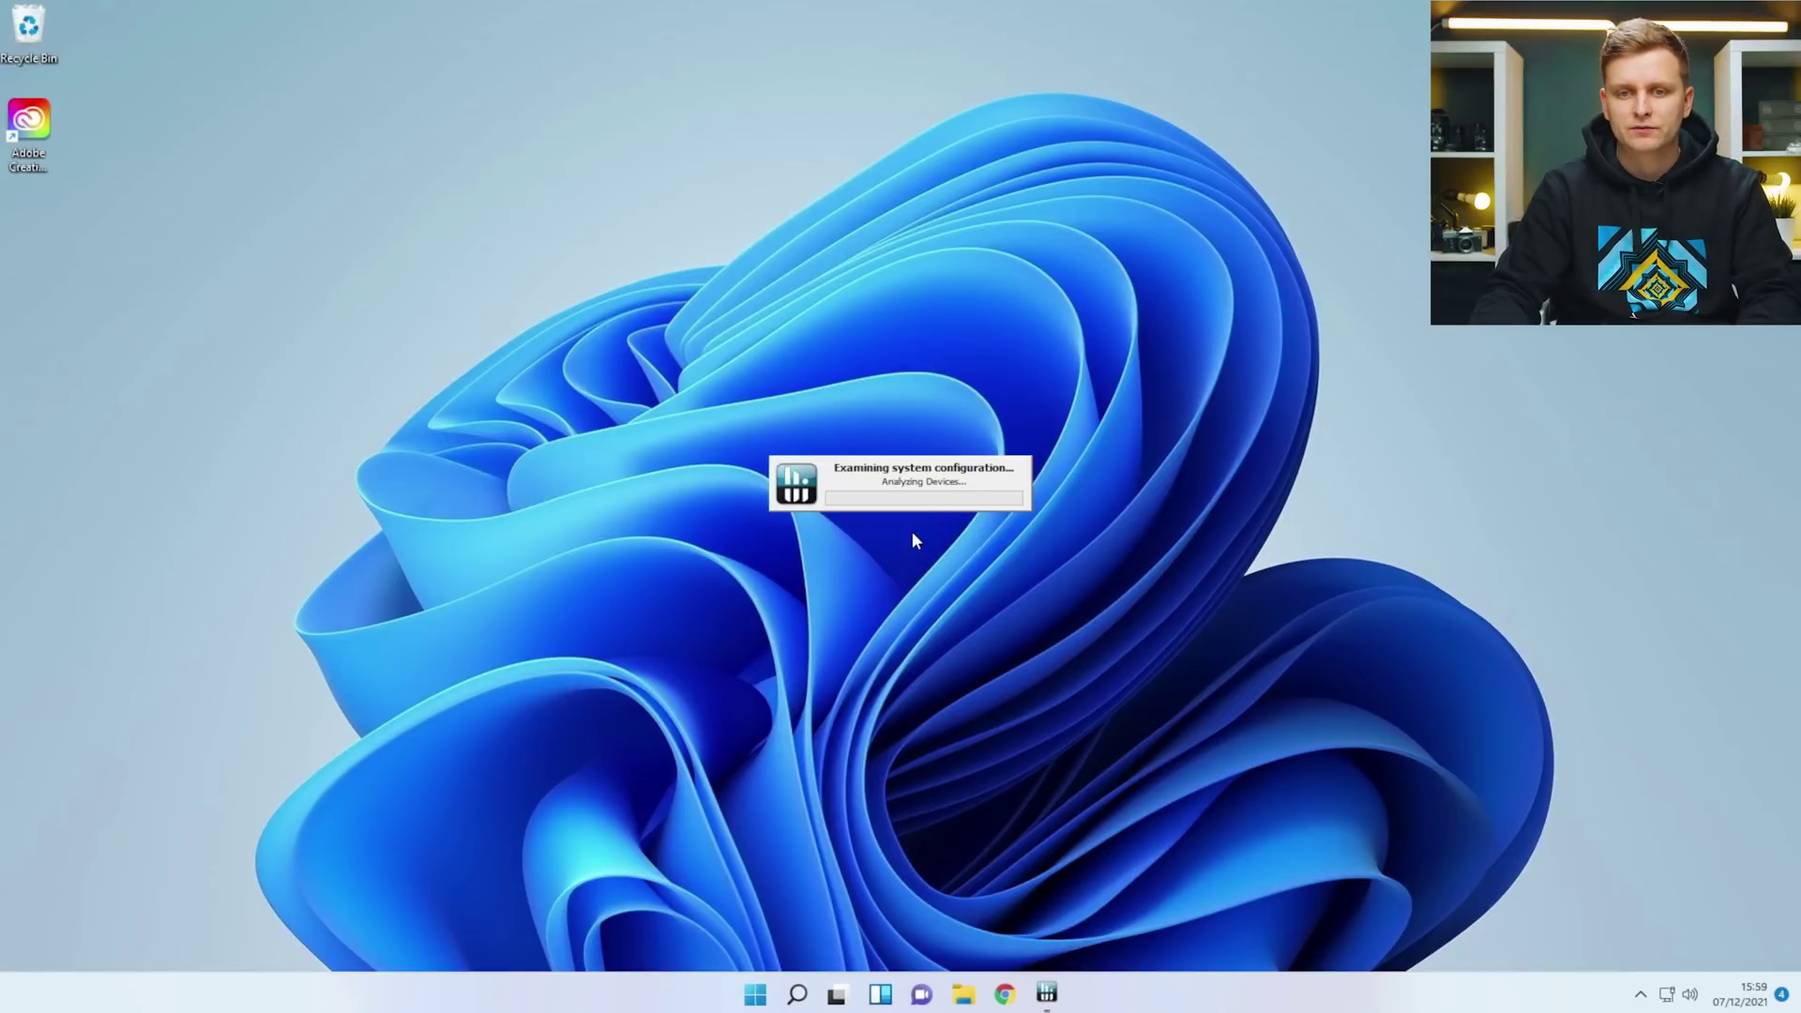
# Launch Google Chrome and go to the FurMark downloads page.
pyautogui.press('super')
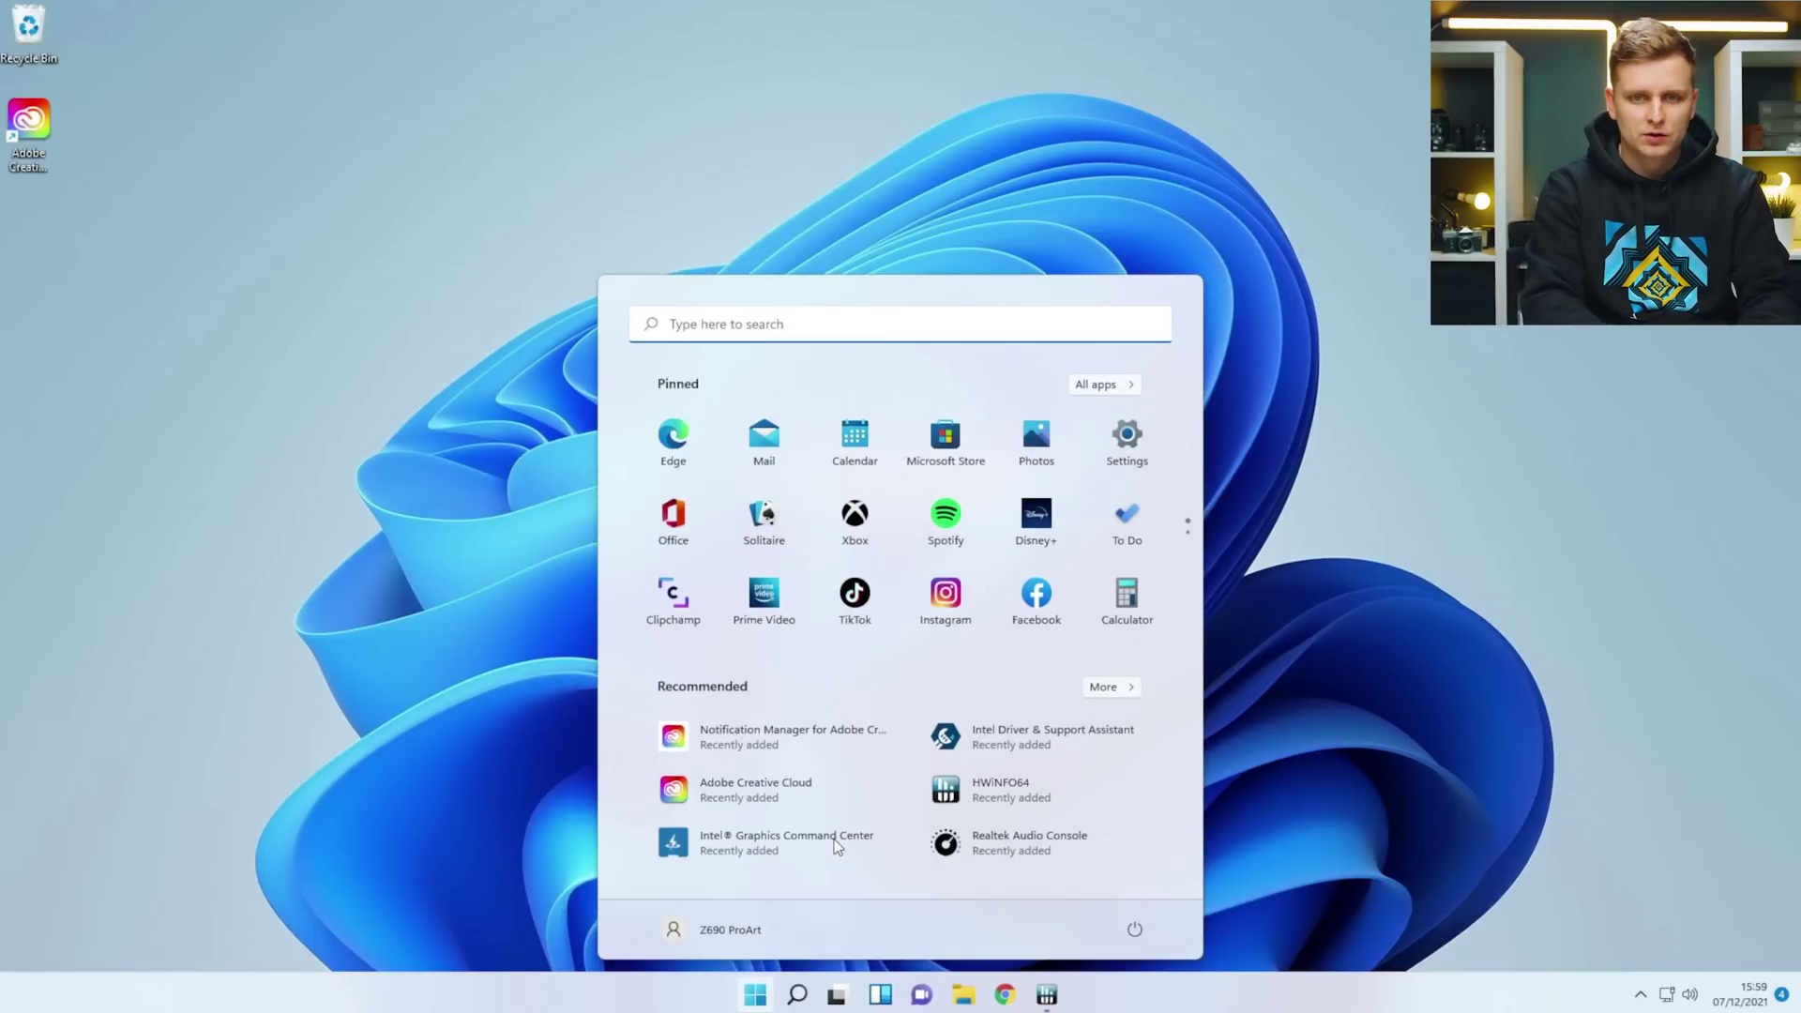
pyautogui.write('chrome')
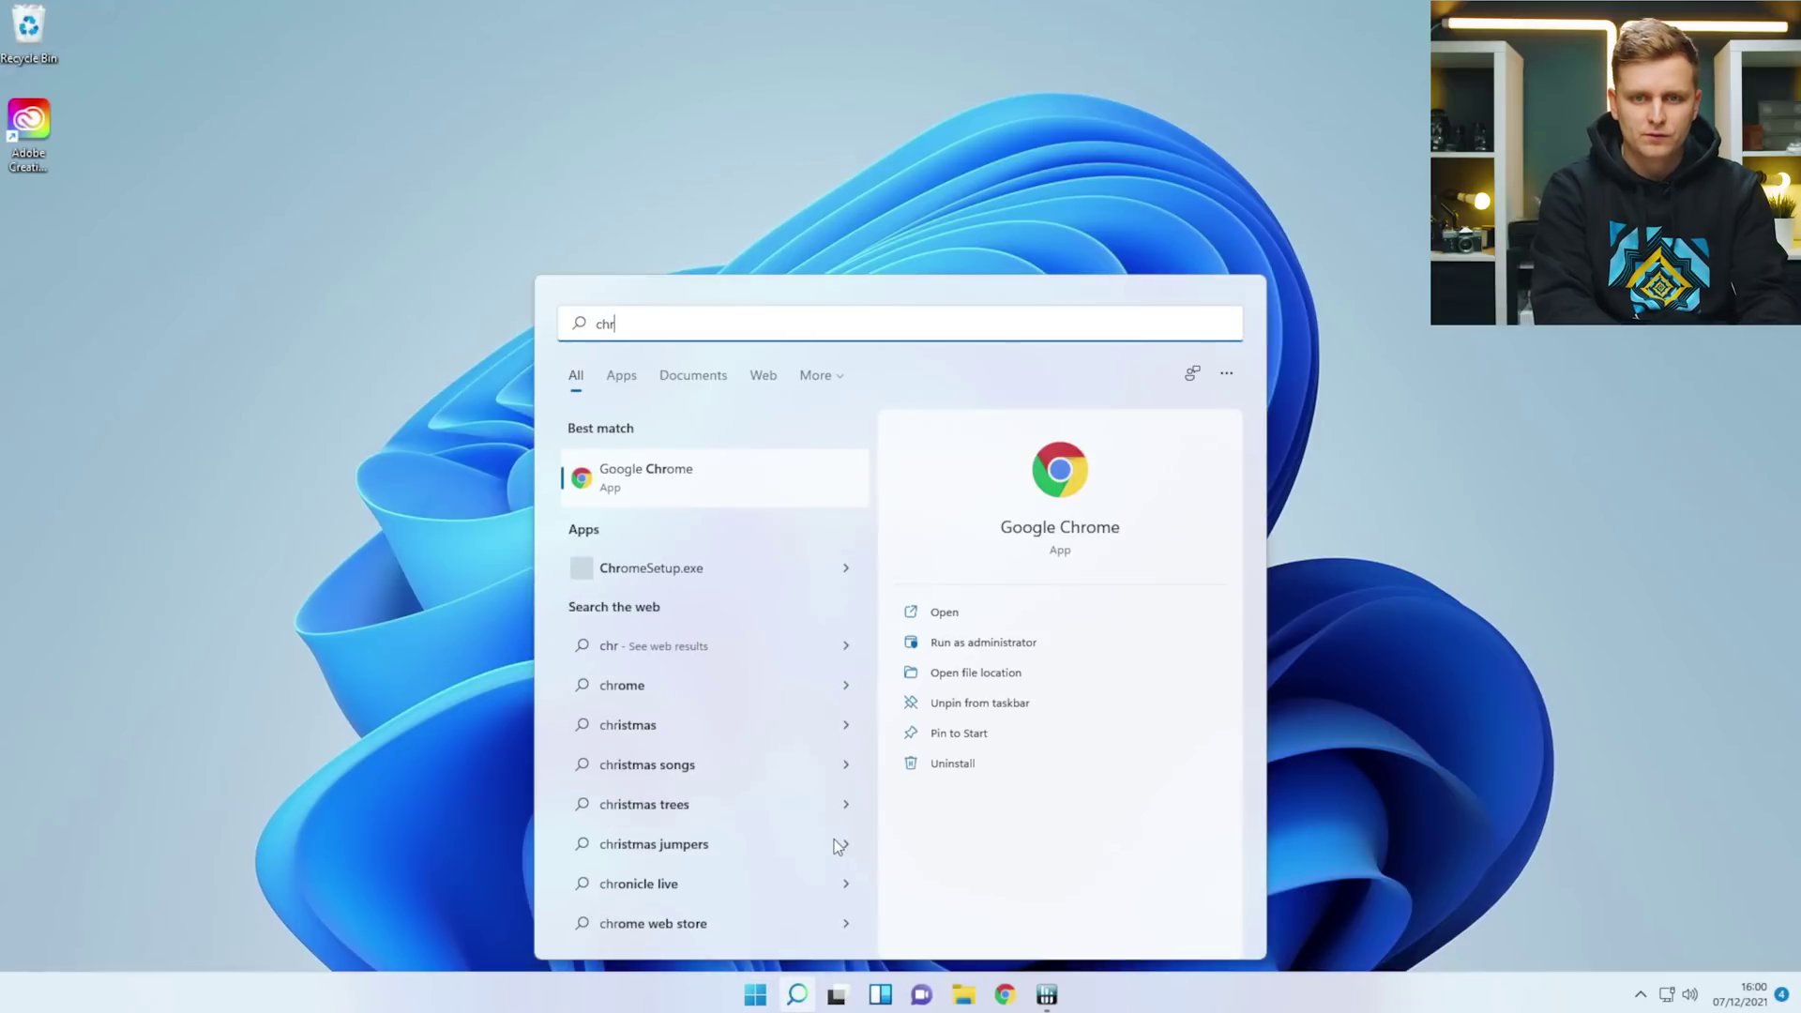
pyautogui.press('Return')
pyautogui.write('fu')
pyautogui.click(309, 280)
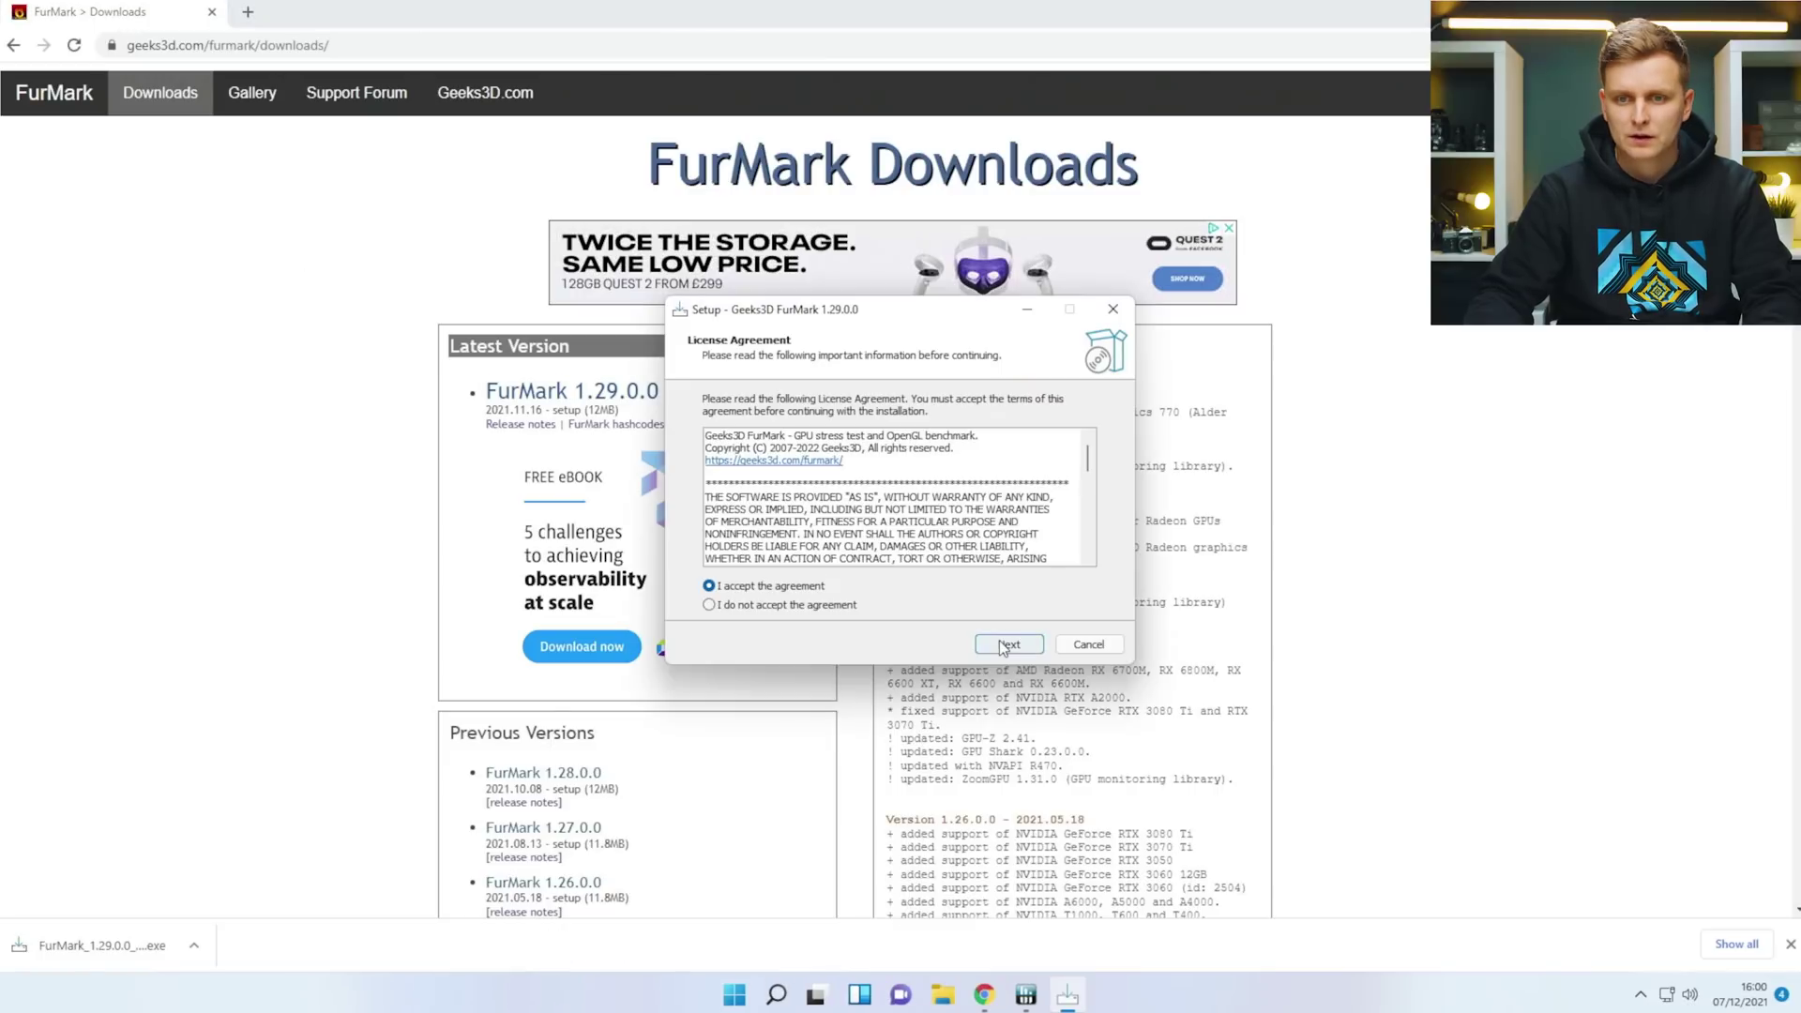
# Install FurMark 1.29.0.0 with the default location and Start menu folder, then launch it.
pyautogui.click(1008, 645)
pyautogui.click(1009, 645)
pyautogui.click(1009, 644)
pyautogui.click(1008, 644)
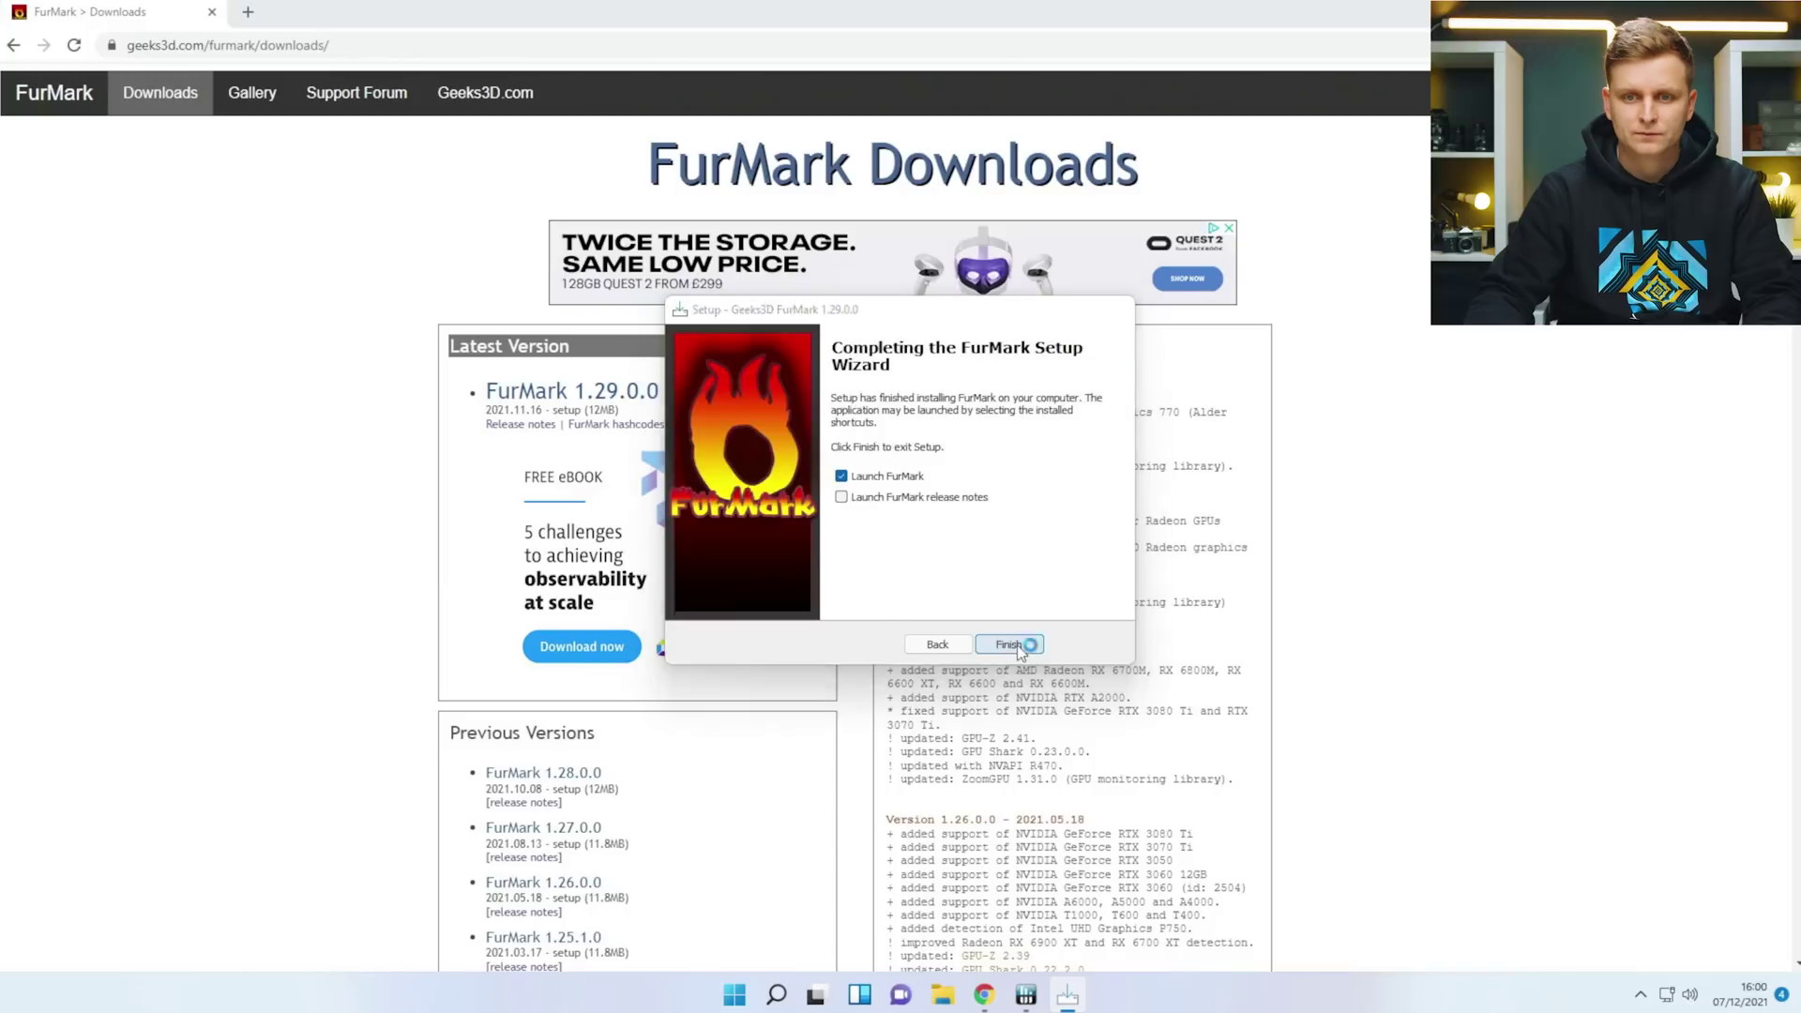
pyautogui.click(1022, 649)
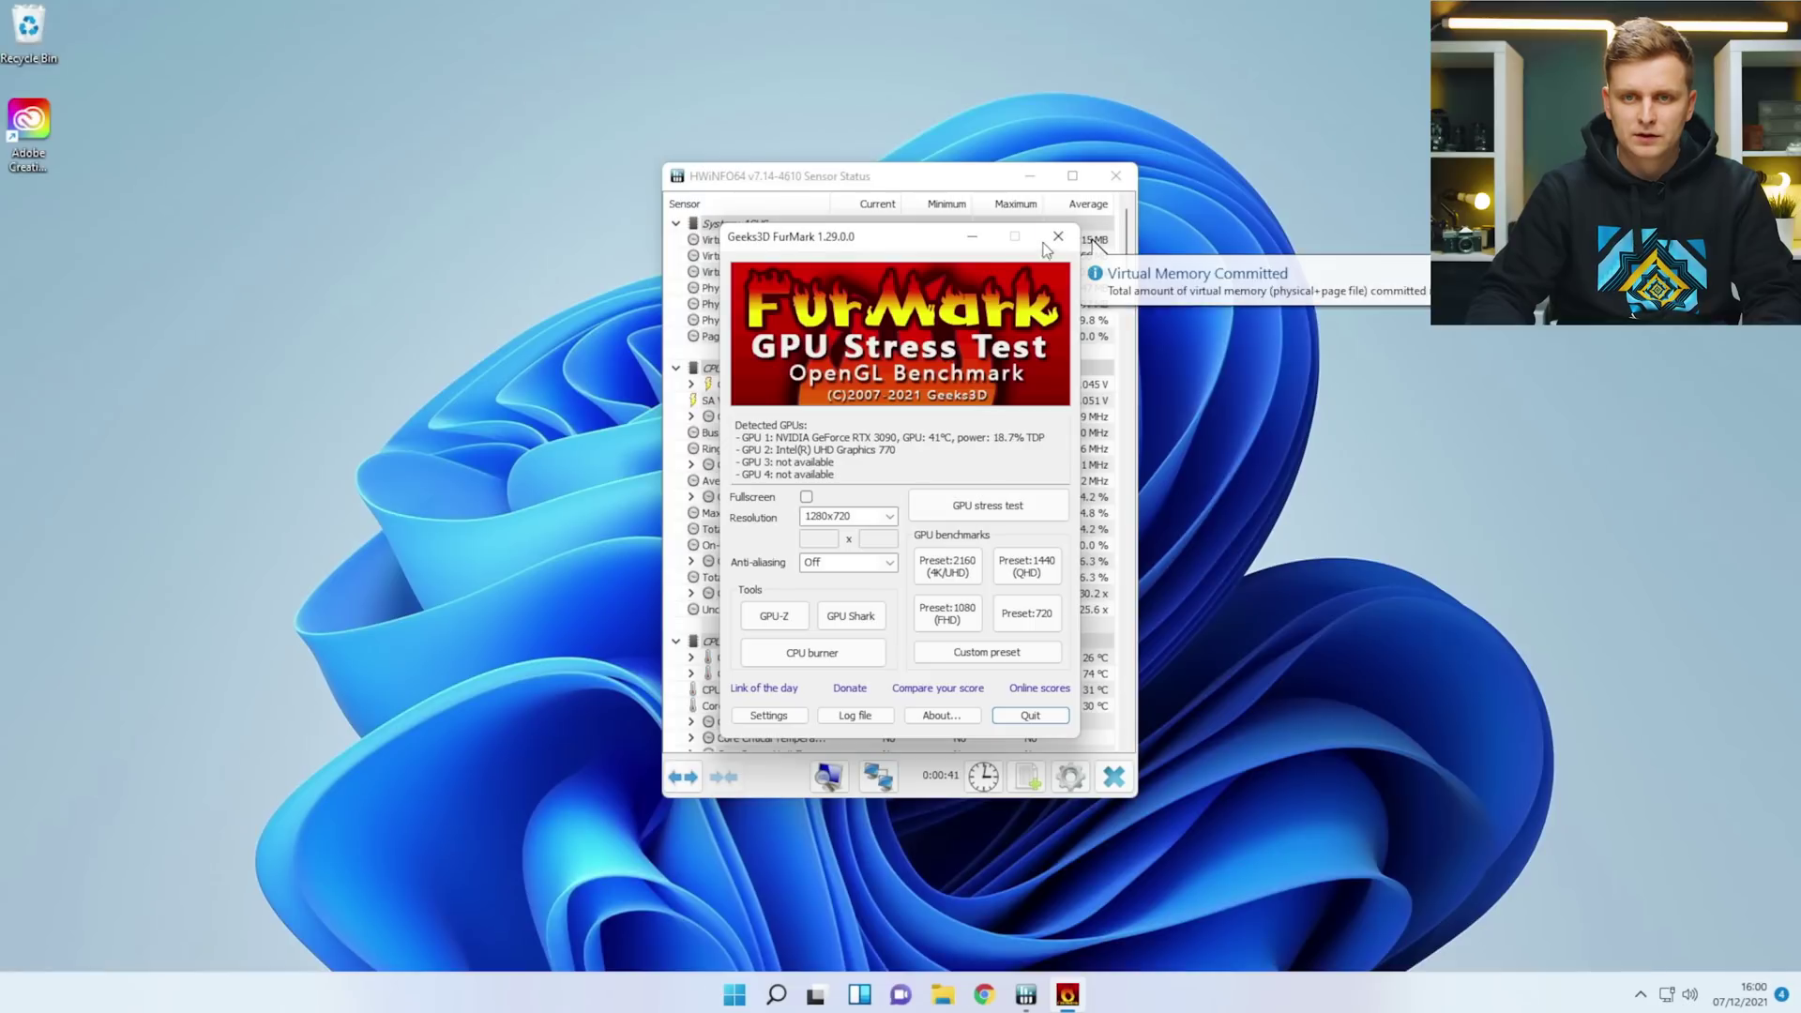
# Move the HWiNFO sensor window to the top-right and collapse the CPU [#0] group.
pyautogui.click(986, 242)
pyautogui.moveTo(844, 176); pyautogui.dragTo(1507, 11)
pyautogui.doubleClick(1349, 201)
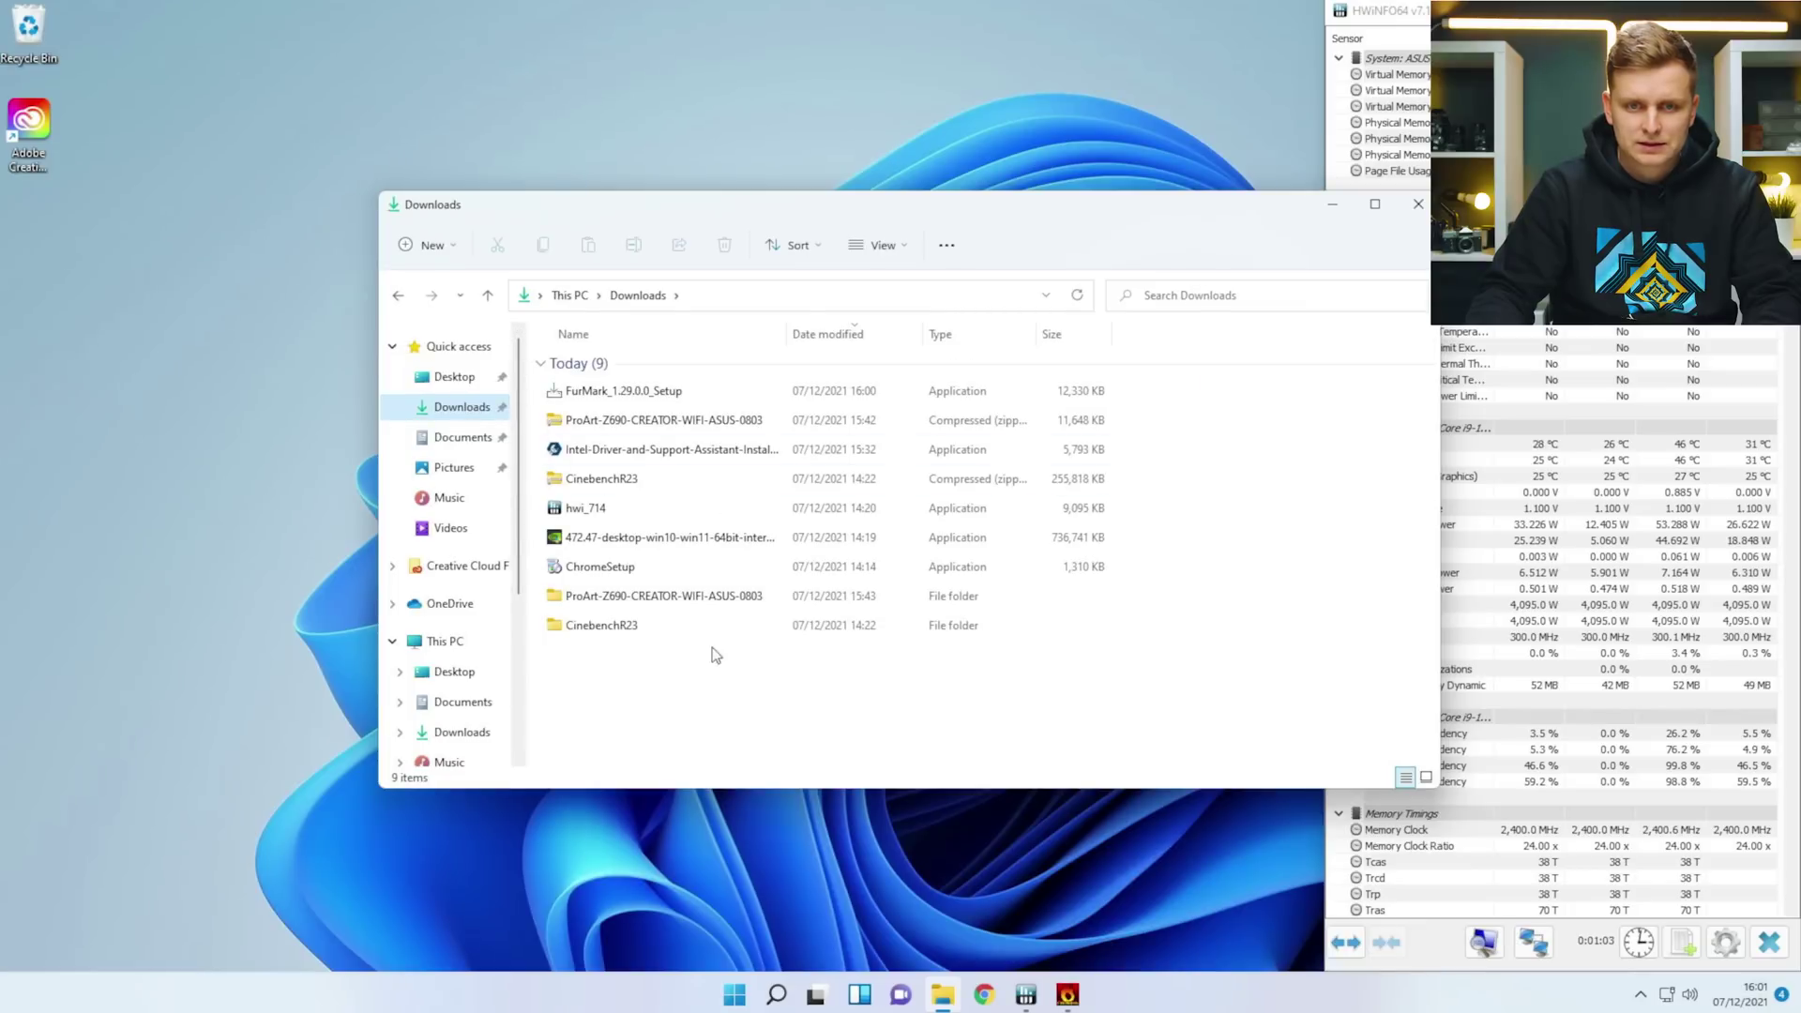
# Launch Cinebench R23 from the CinebenchR23 folder and start a multi-core run.
pyautogui.doubleClick(678, 626)
pyautogui.doubleClick(622, 479)
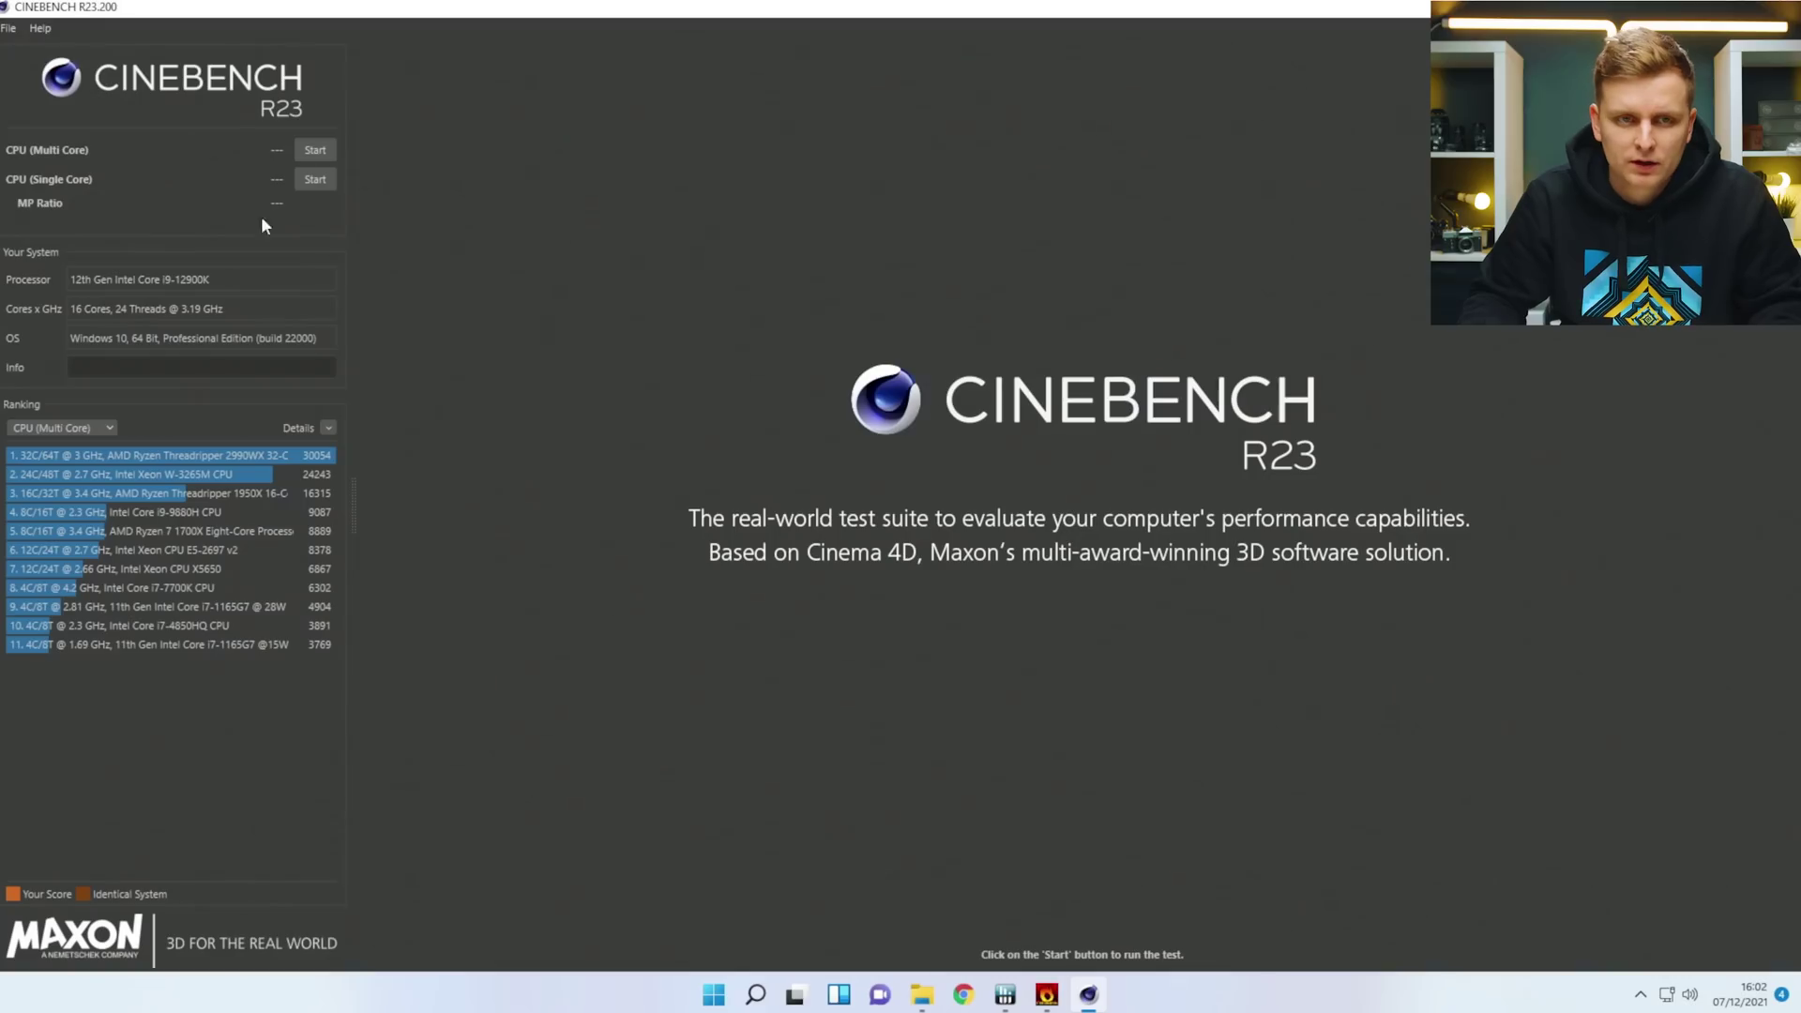
pyautogui.click(320, 150)
pyautogui.hotkey('alt', 'Tab')
pyautogui.hotkey('alt', 'Tab')
pyautogui.hotkey('alt', 'Tab')
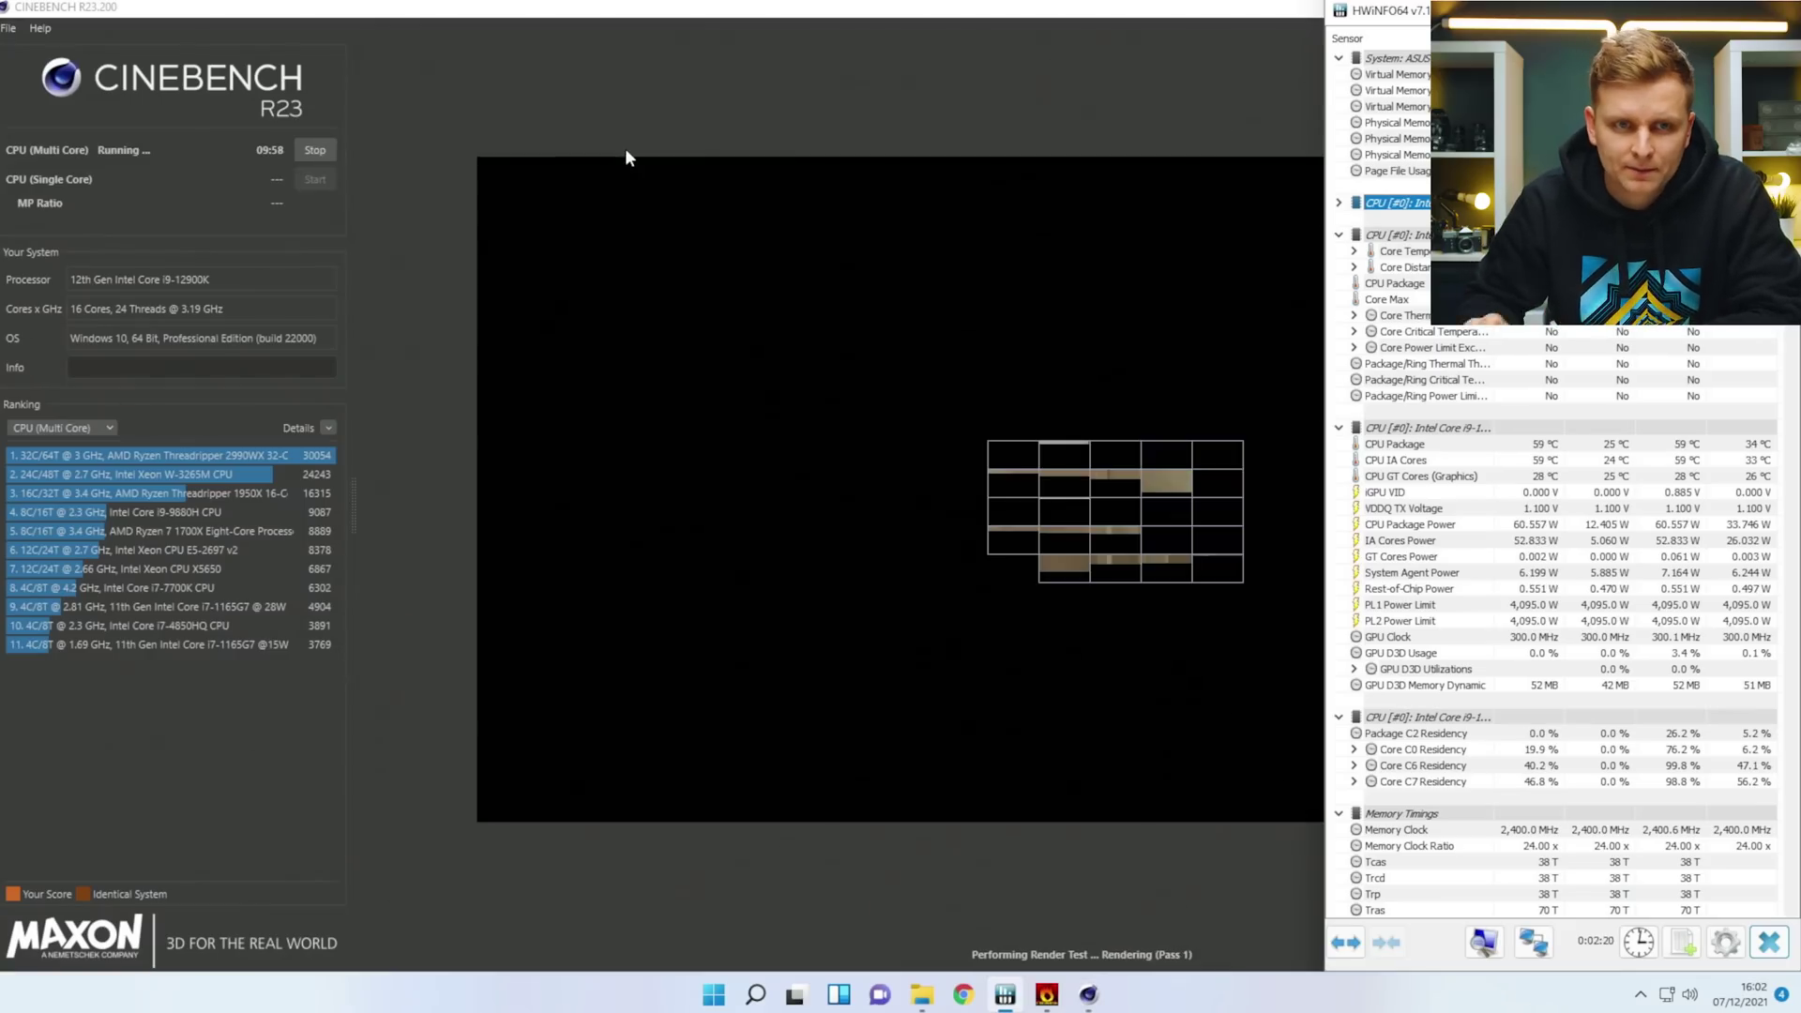
# Stop the run, enable Advanced benchmark, set Minimum Test Duration to Off, and rerun multi-core.
pyautogui.click(314, 150)
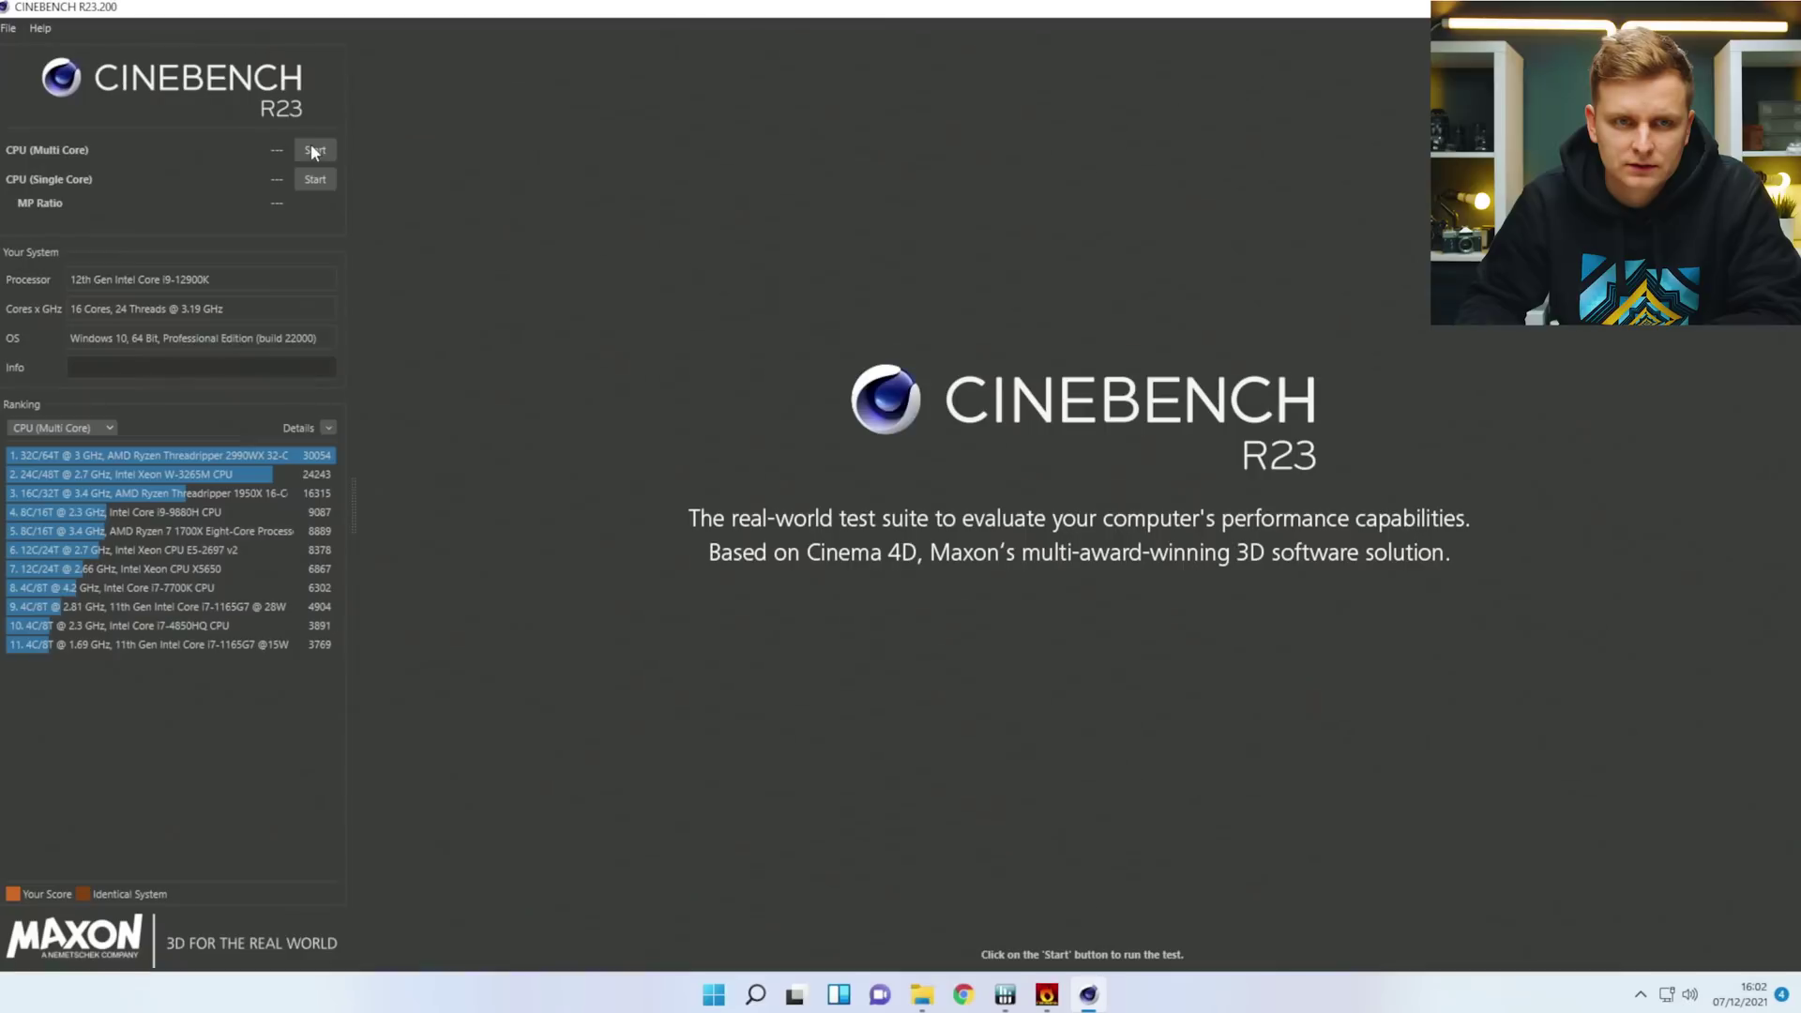
pyautogui.click(9, 28)
pyautogui.click(26, 62)
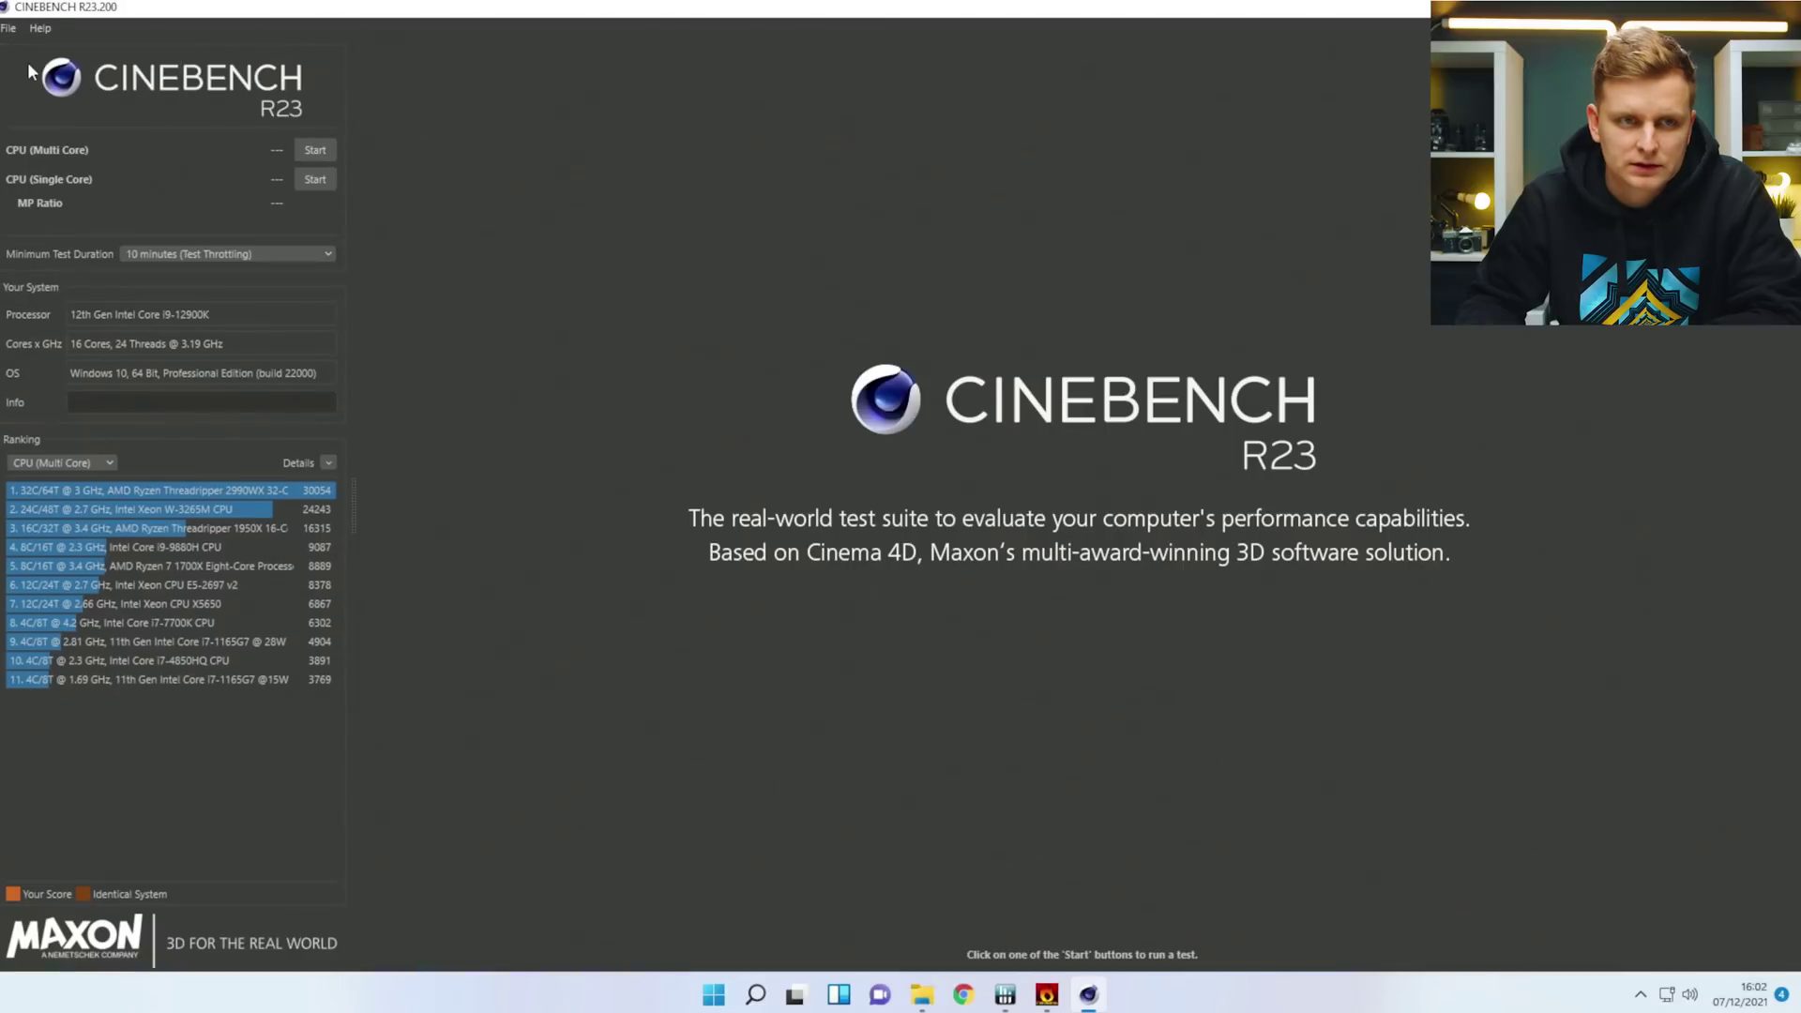
pyautogui.click(227, 255)
pyautogui.click(206, 269)
pyautogui.click(316, 151)
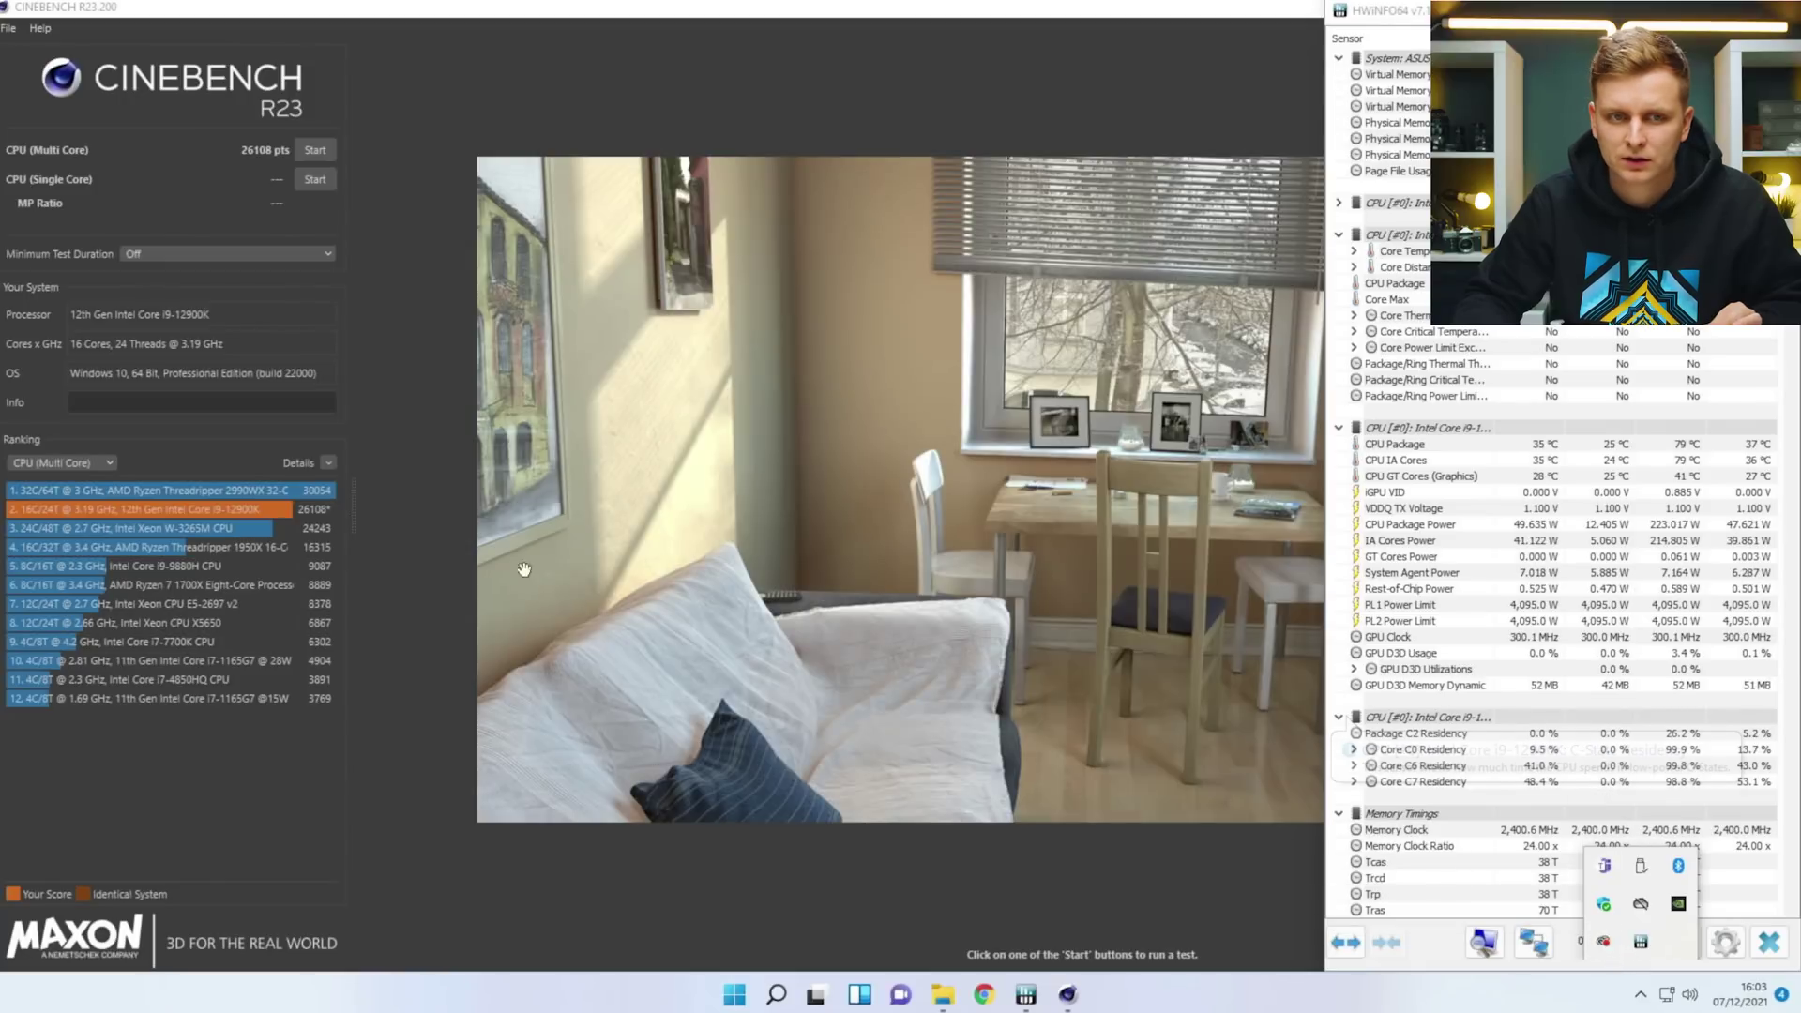
pyautogui.click(311, 149)
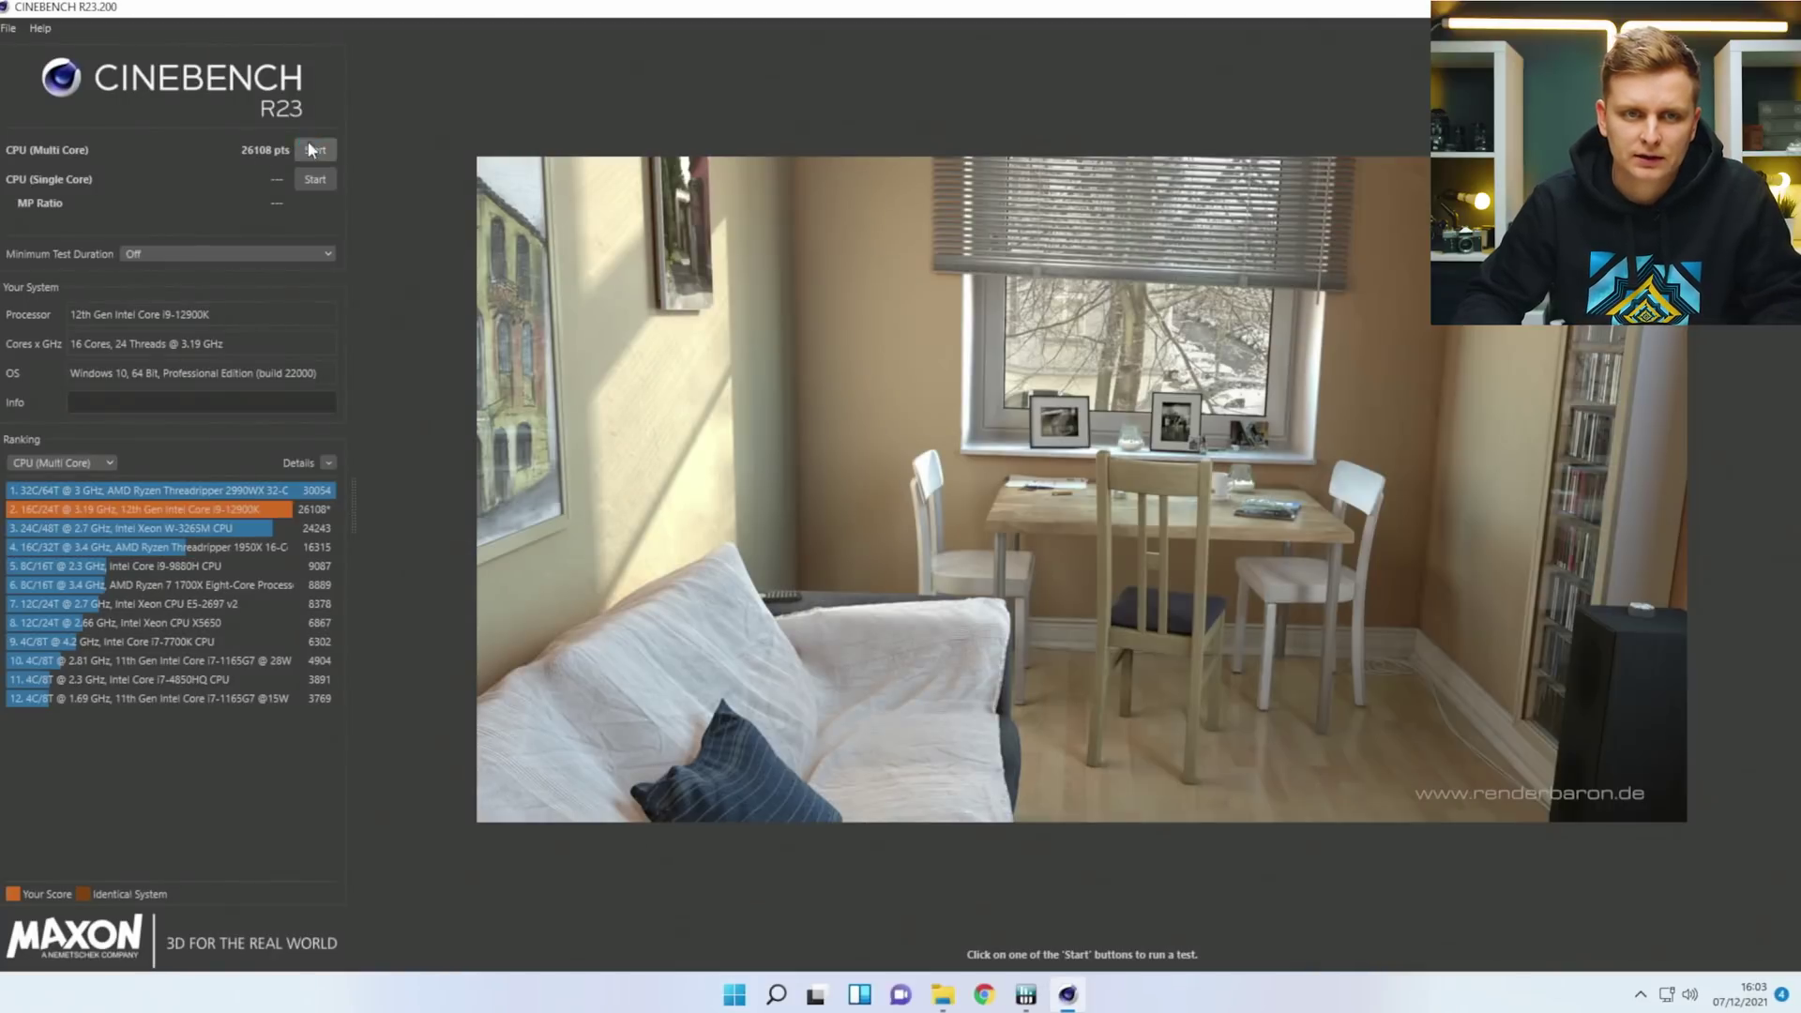
# Rerun the Cinebench multi-core test while watching HWiNFO sensors, reaching 26605 pts.
pyautogui.click(311, 149)
pyautogui.hotkey('alt', 'Tab')
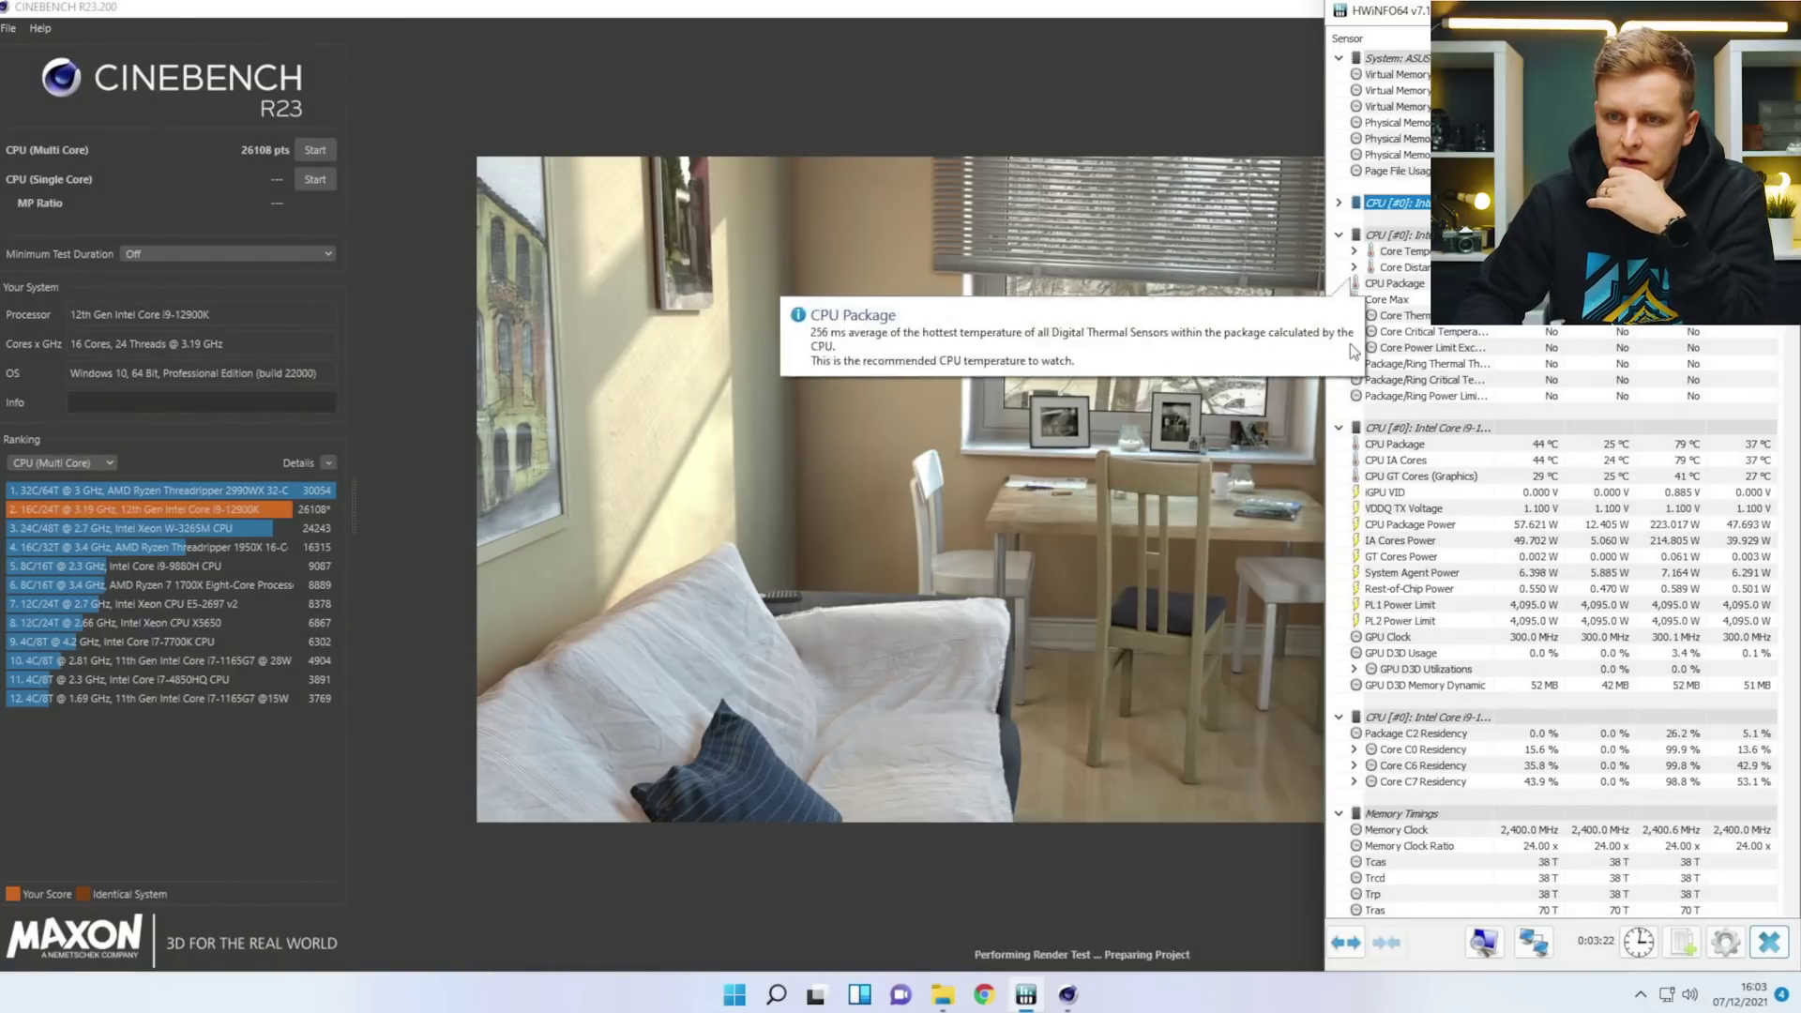
pyautogui.click(1341, 236)
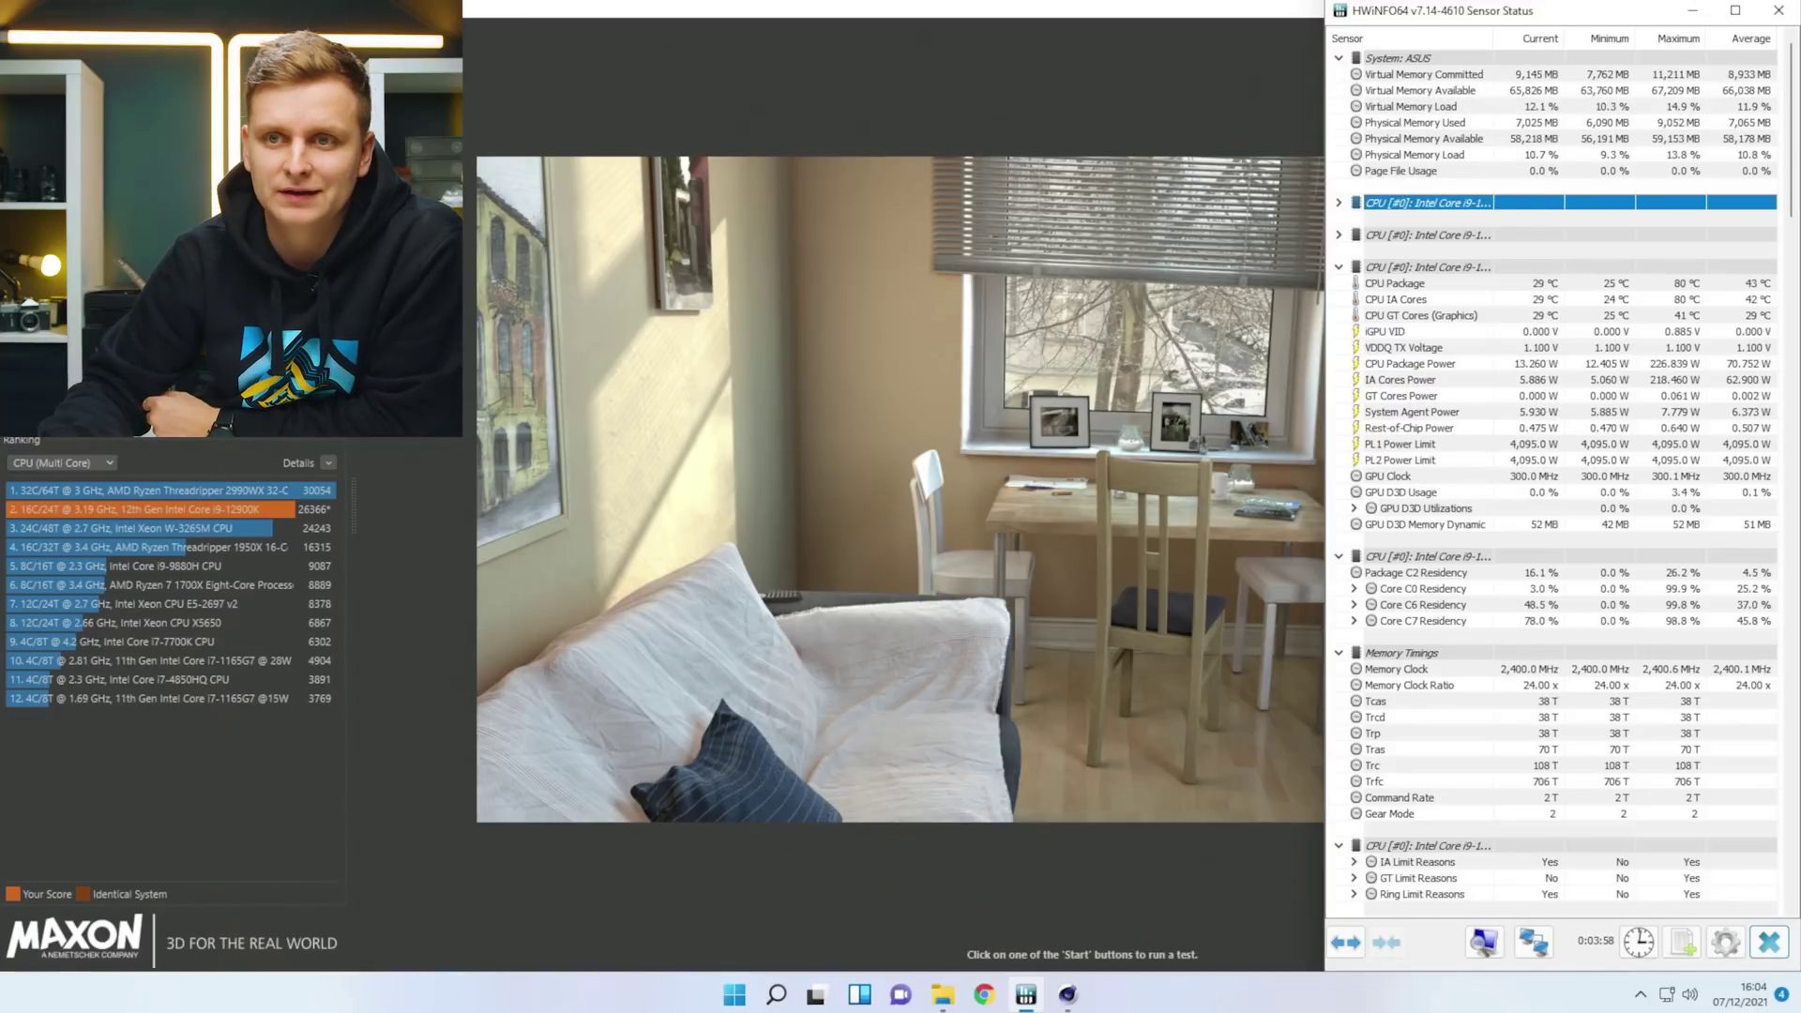
pyautogui.click(1693, 11)
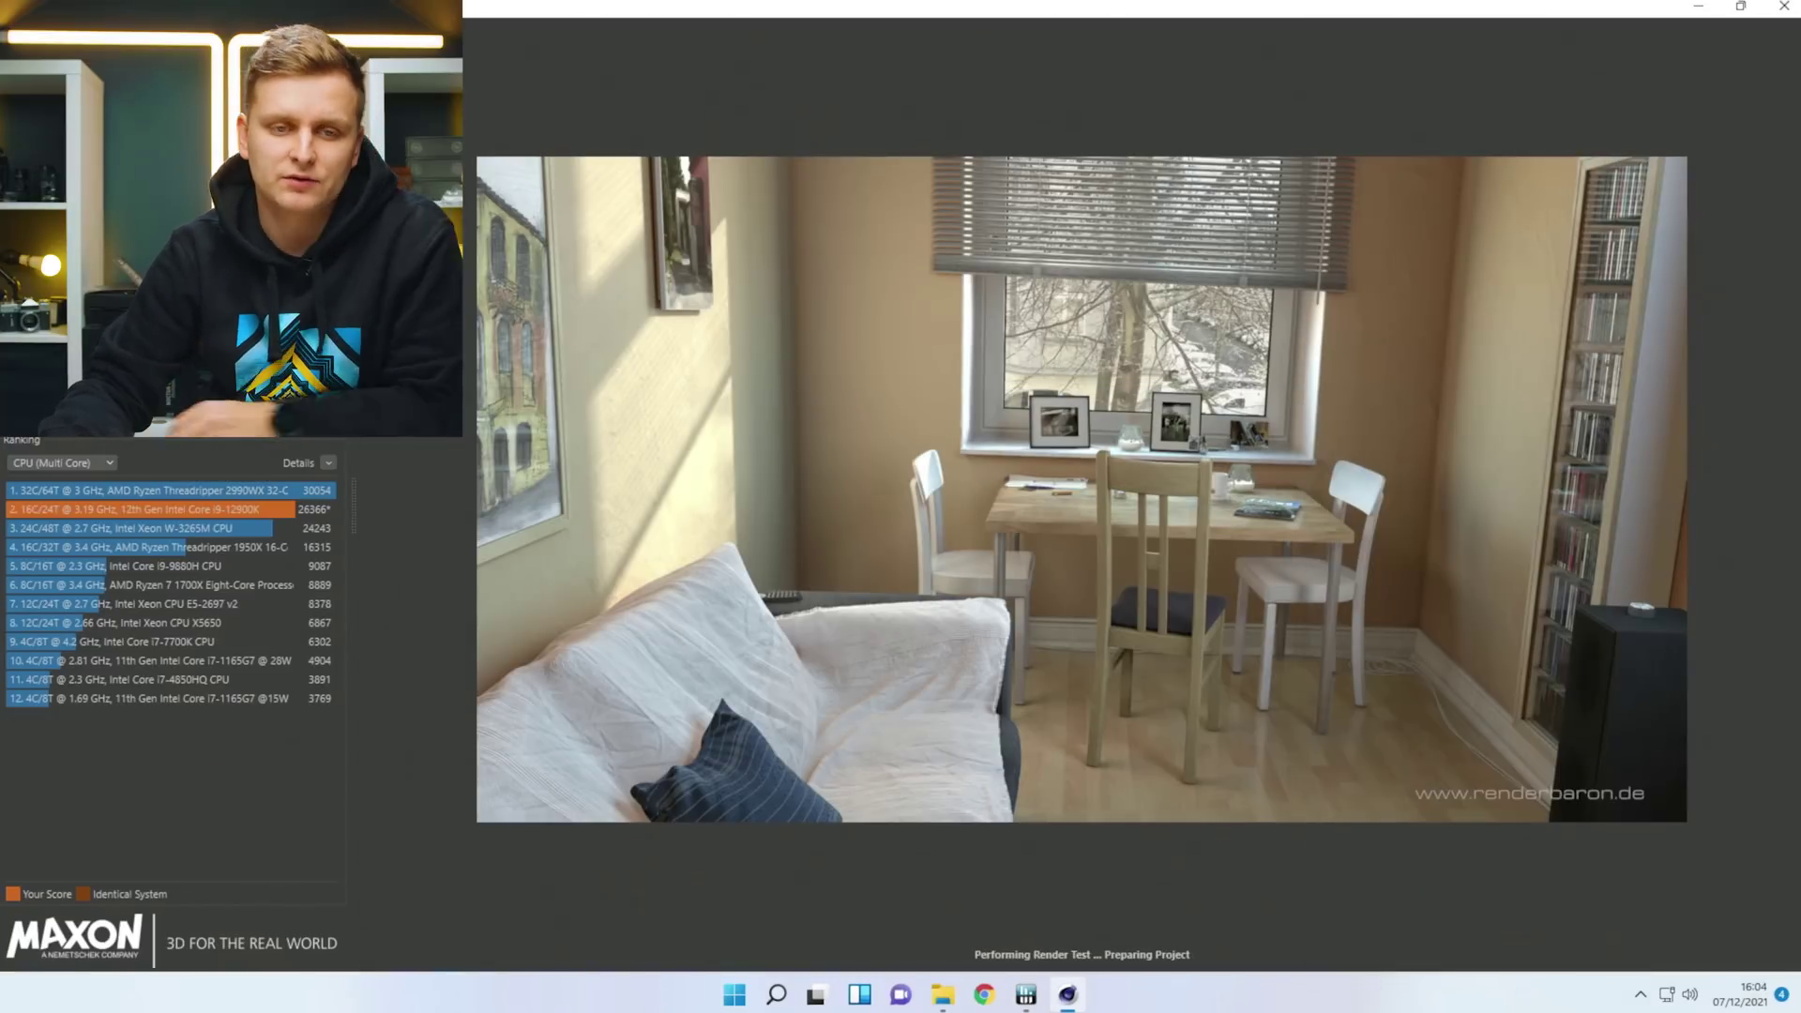
pyautogui.hotkey('alt', 'Tab')
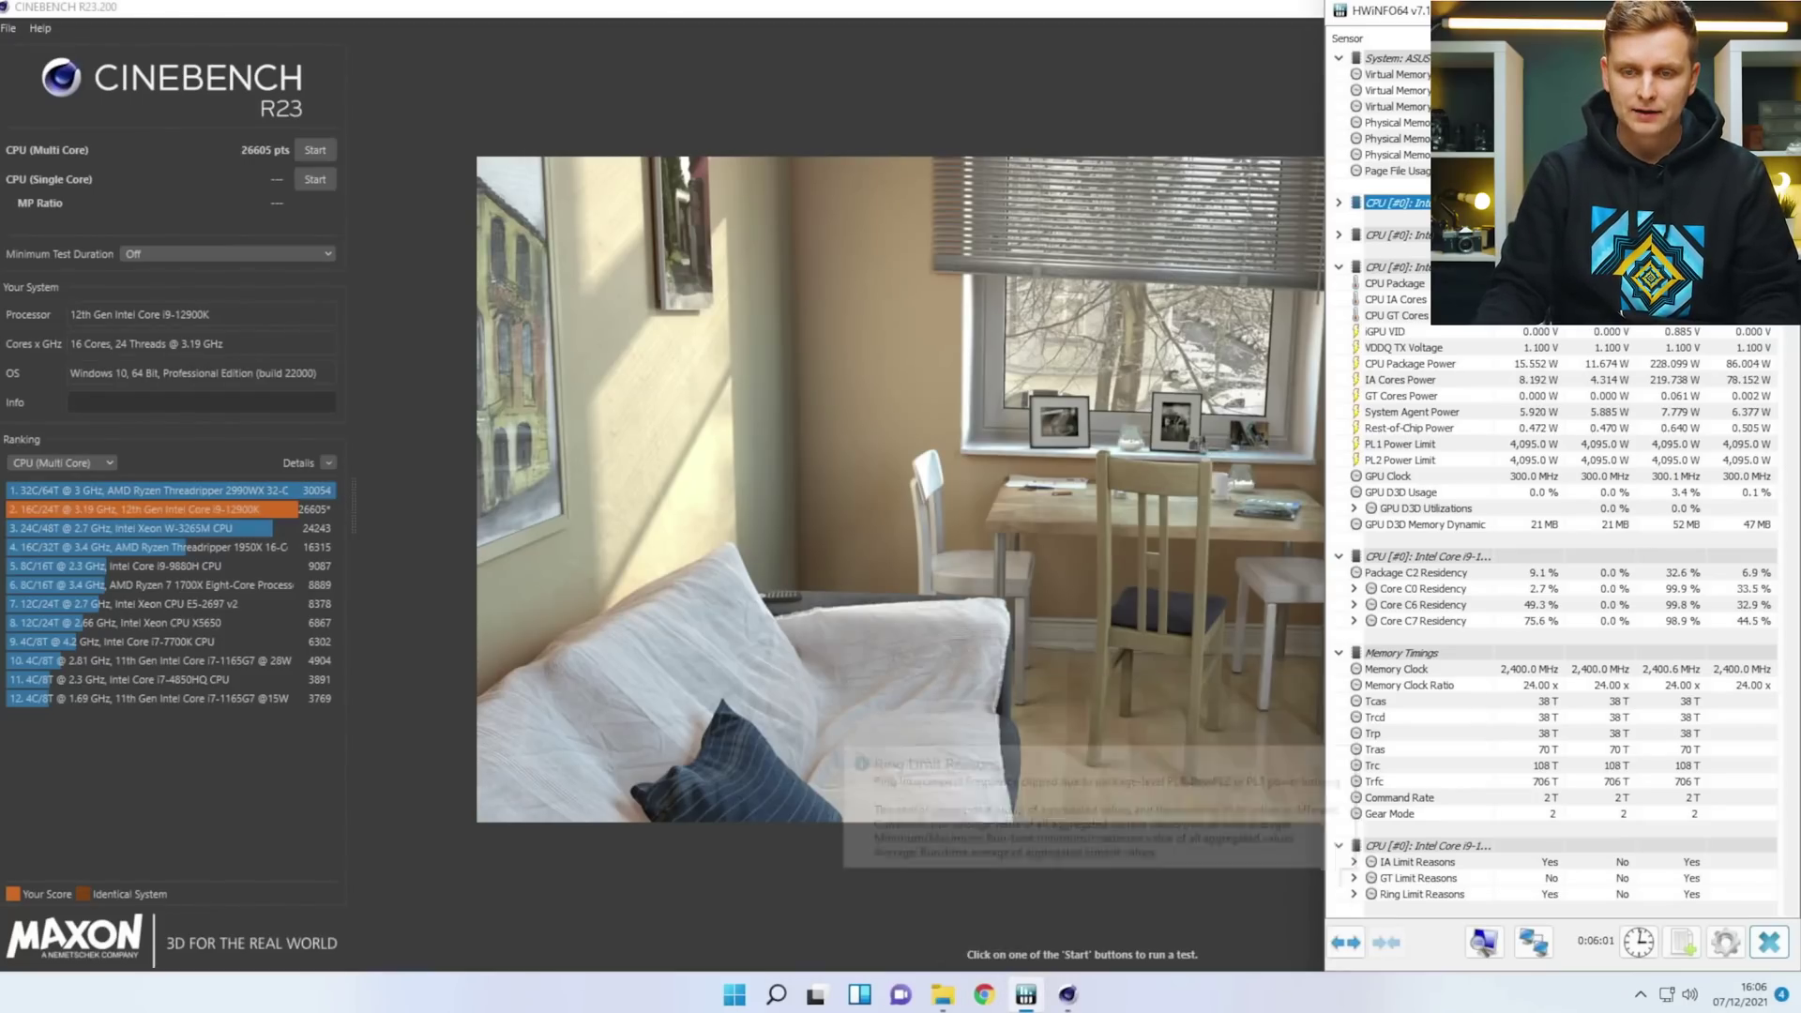
# Search Google in Chrome for 'cinebench r23 scores'.
pyautogui.click(981, 994)
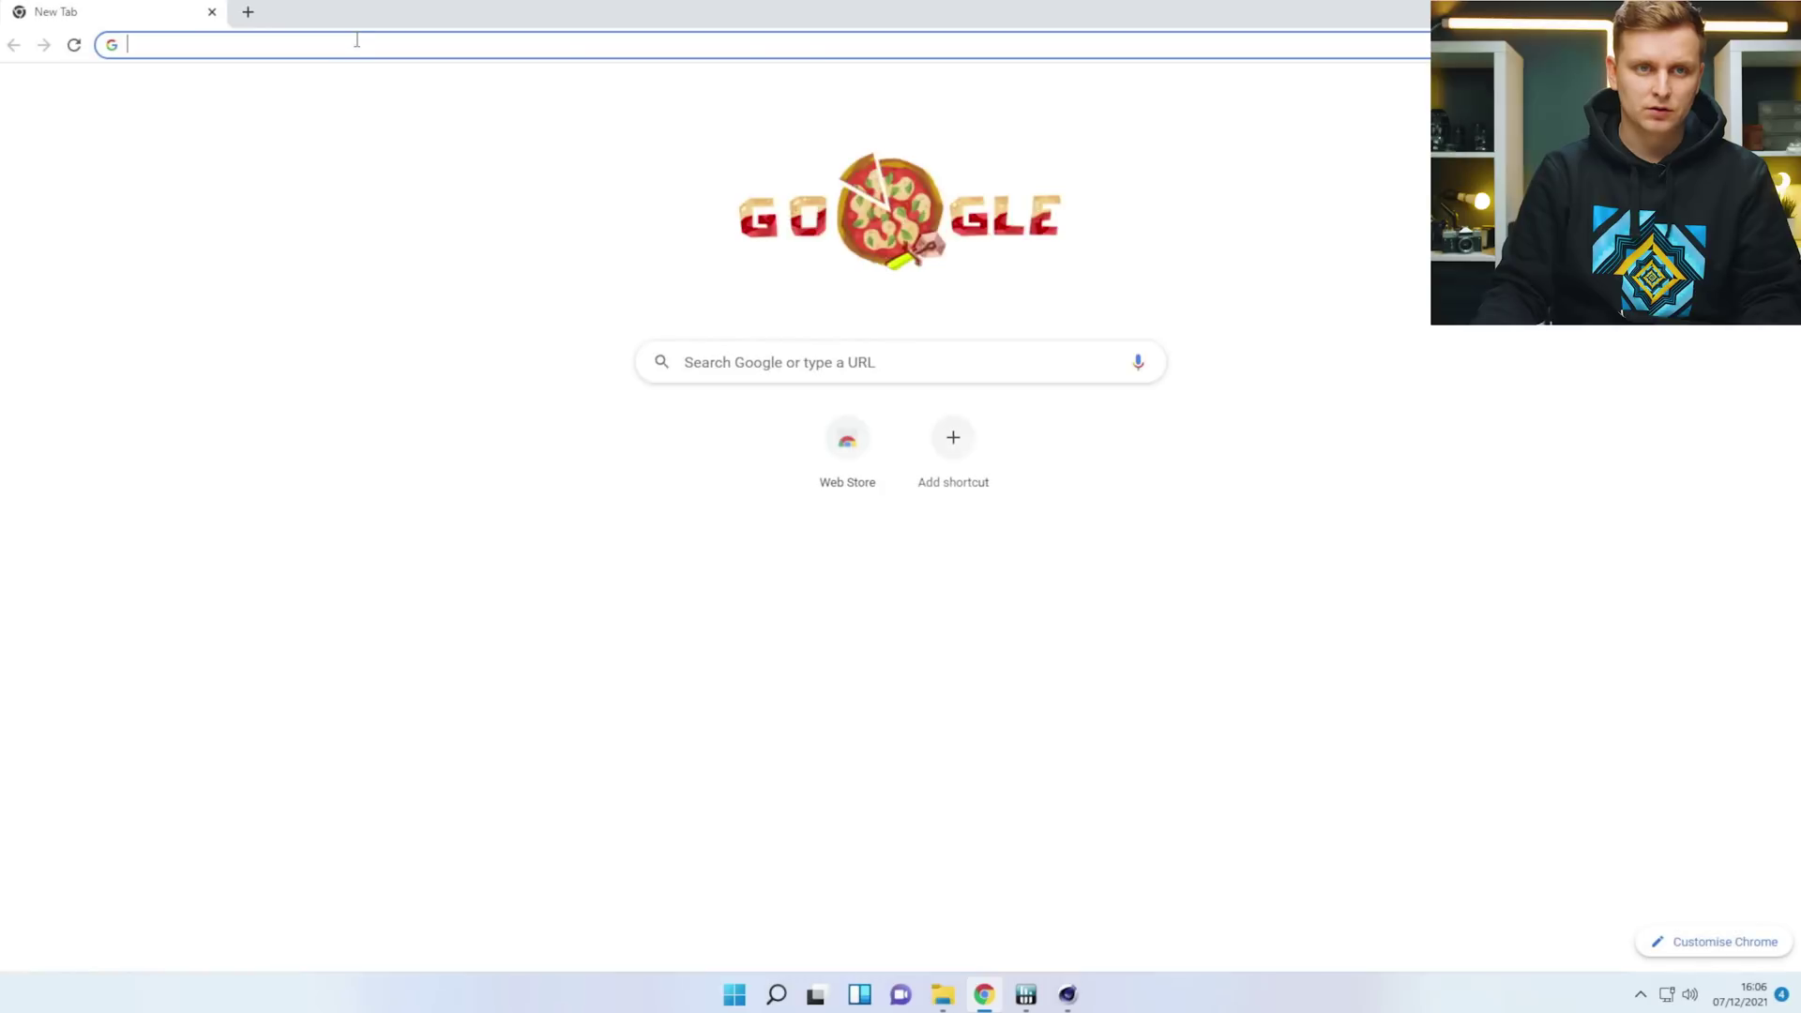
pyautogui.click(356, 41)
pyautogui.write('cin')
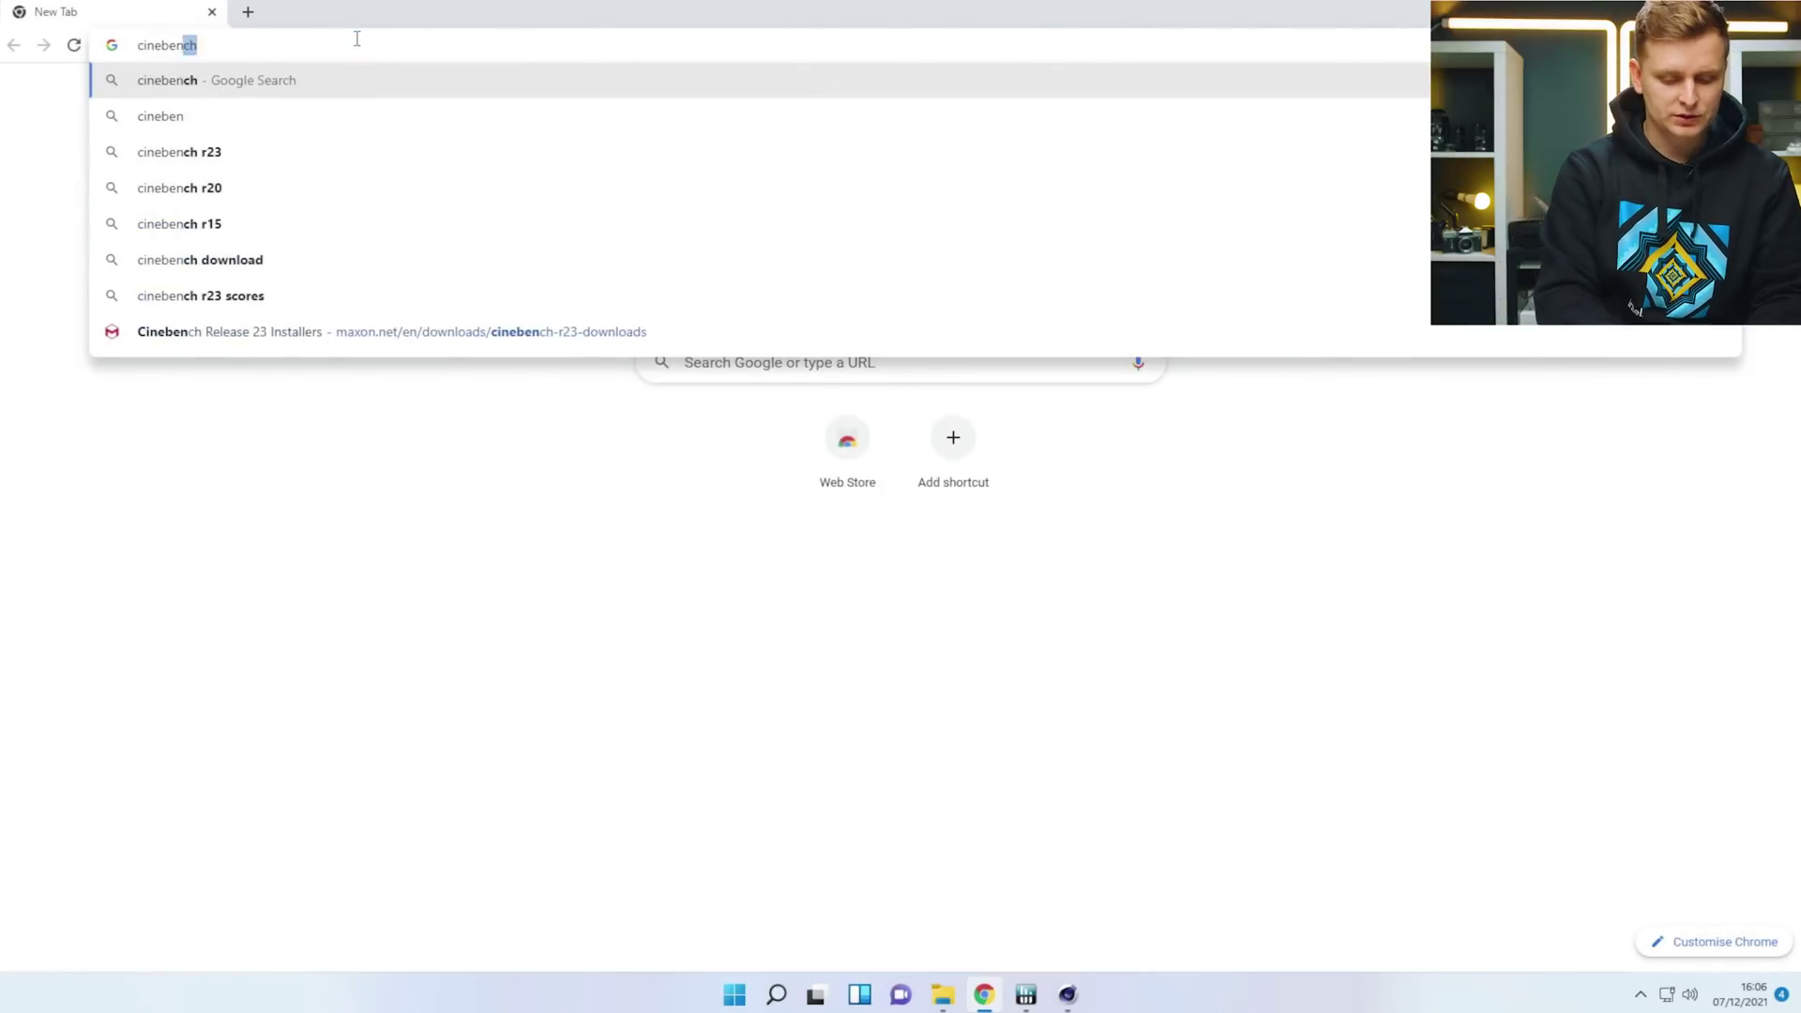
pyautogui.write('ebench r23 scores')
pyautogui.press('Return')
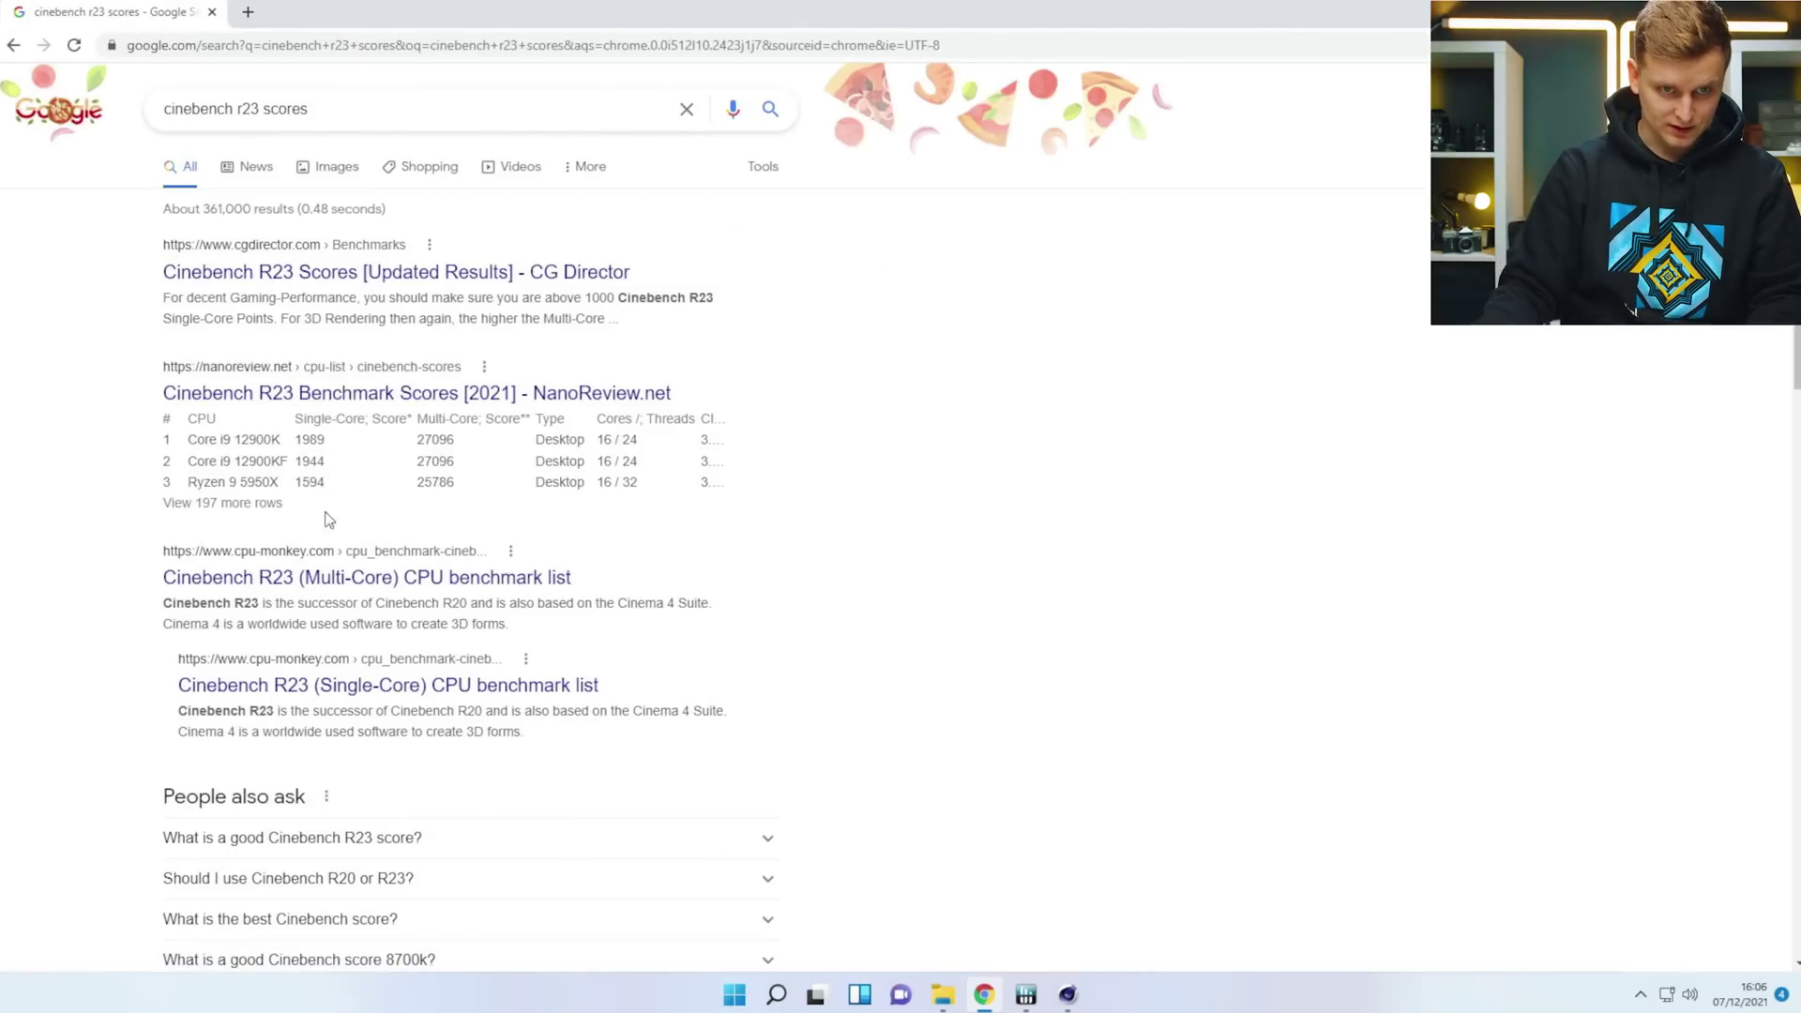
# Open cpu-monkey's Cinebench R23 Multi-Core ranking and scroll to the Core i9-12900K at 27,198.
pyautogui.click(310, 574)
pyautogui.click(897, 692)
pyautogui.moveTo(850, 94)
pyautogui.moveTo(690, 94)
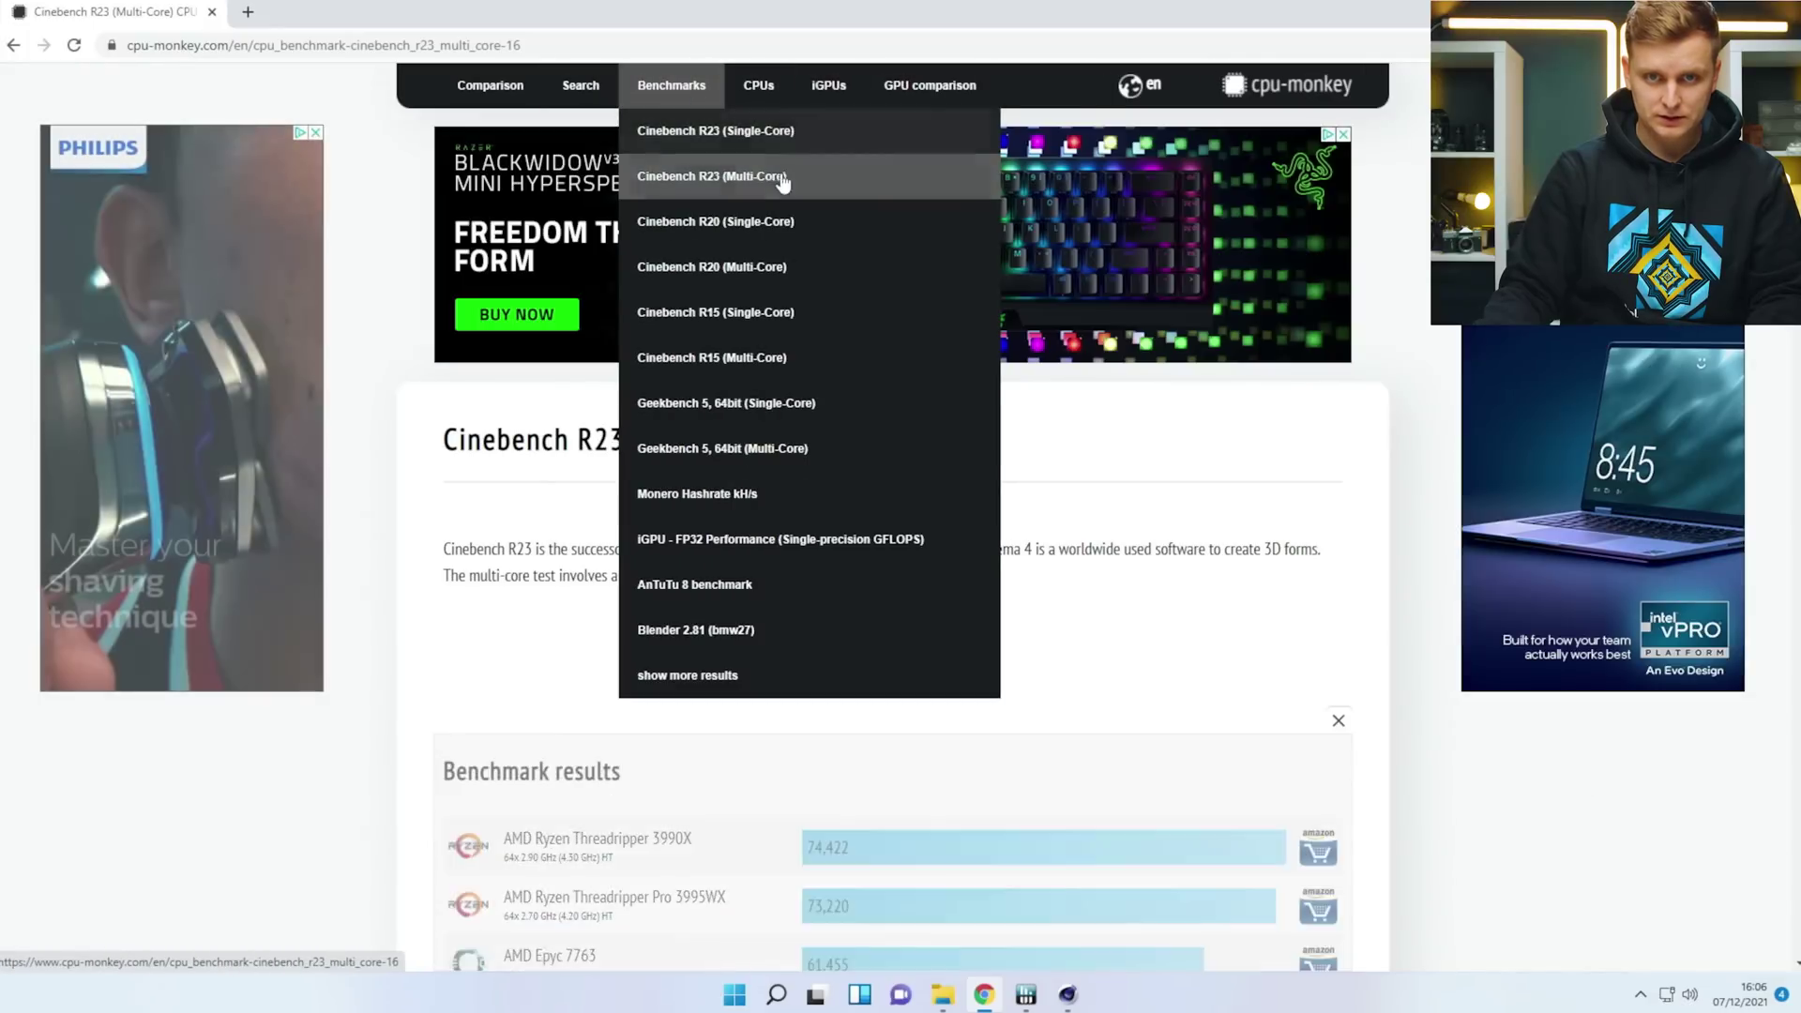
pyautogui.click(737, 182)
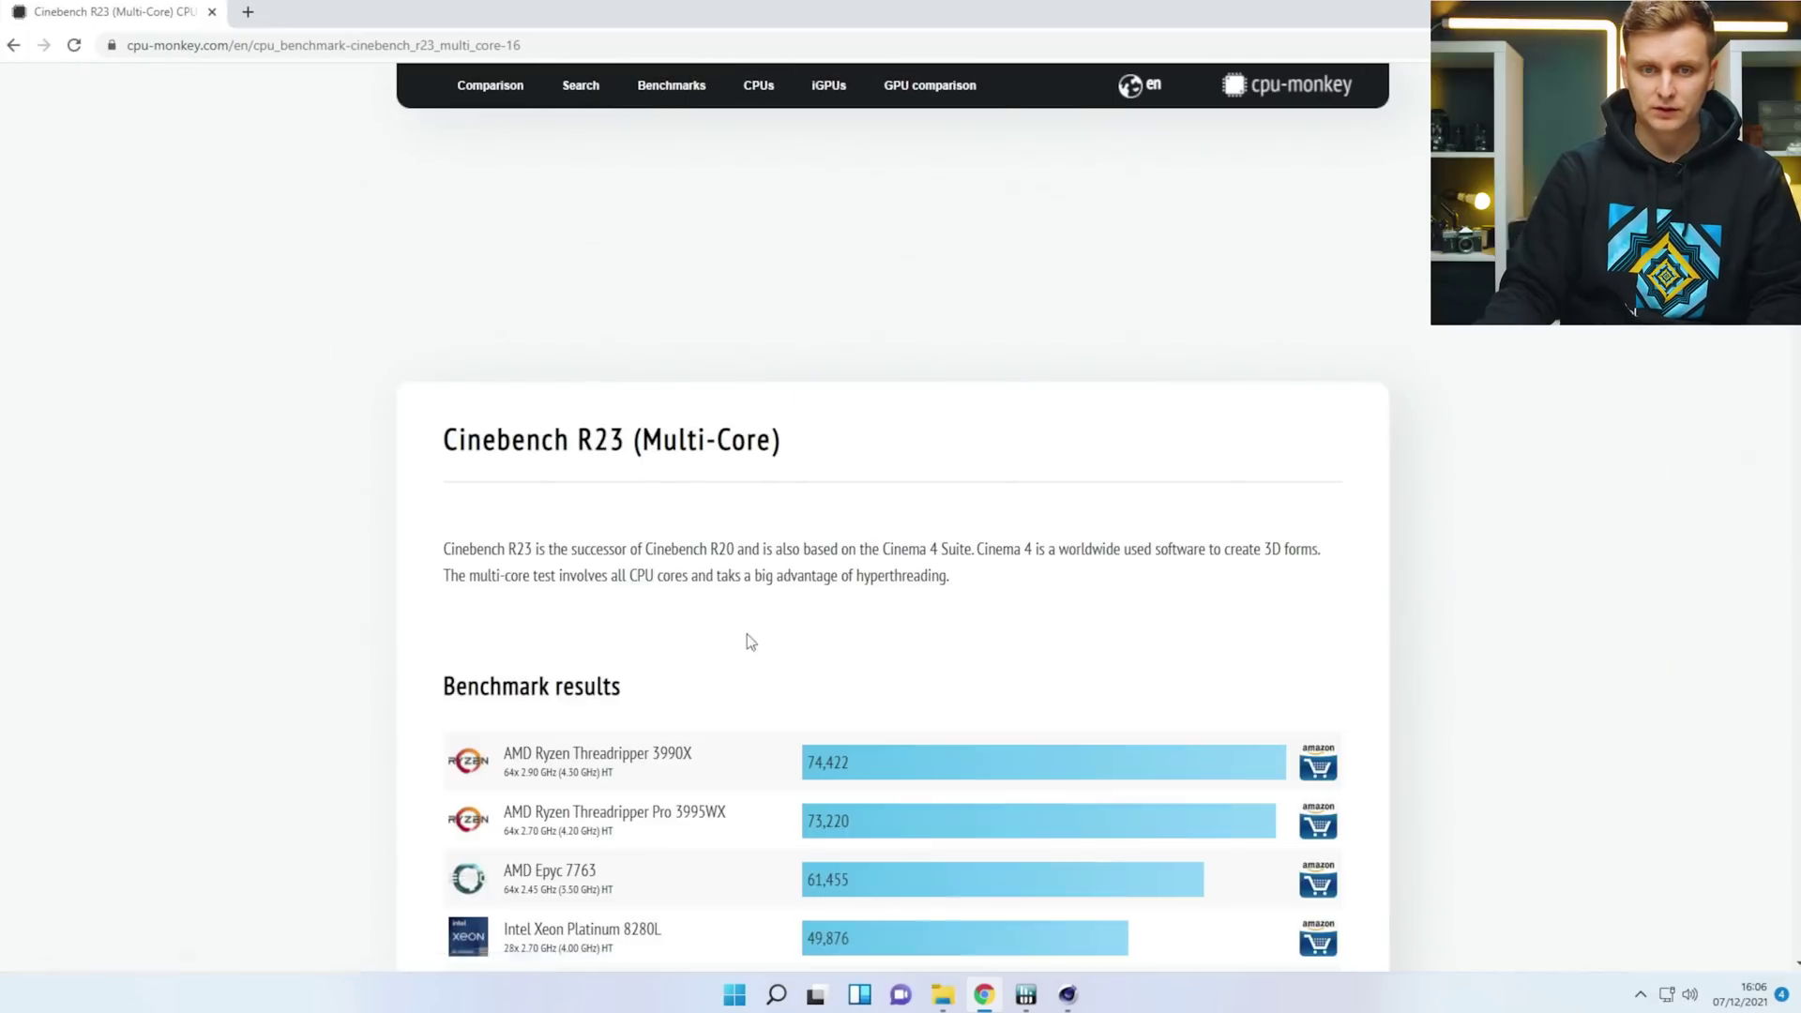
pyautogui.scroll(-7, 409, 591)
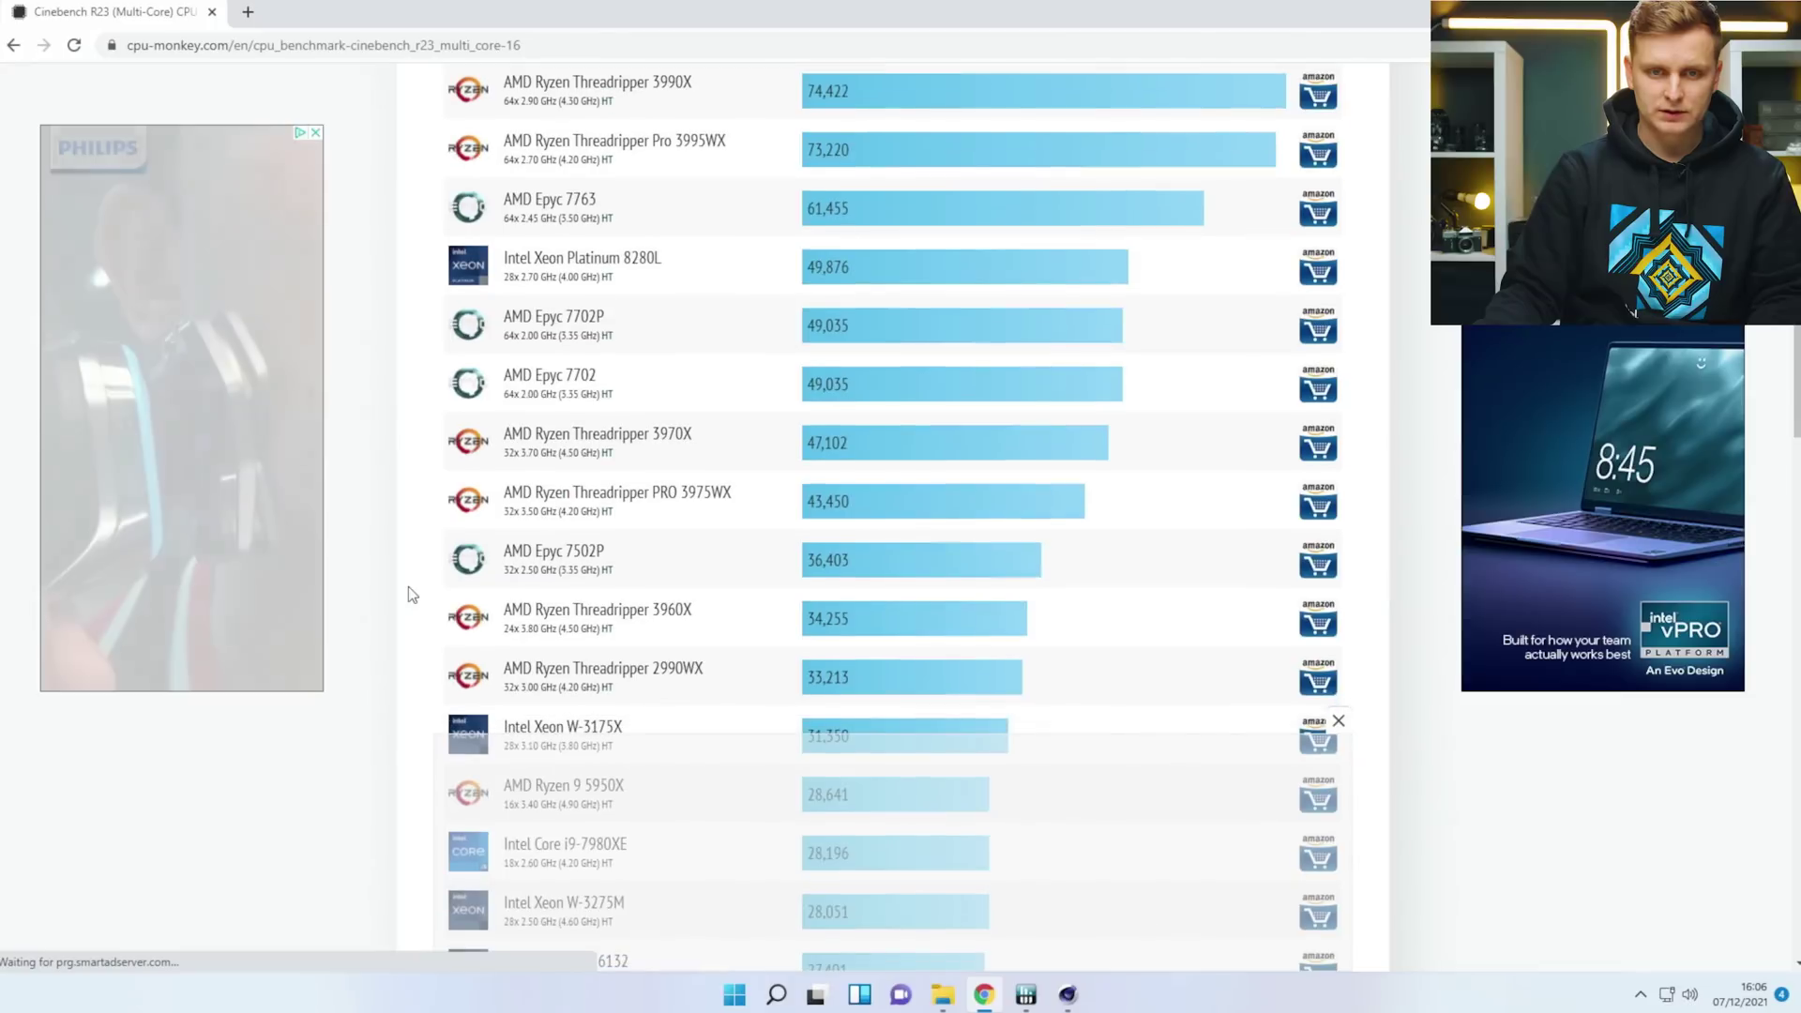
pyautogui.scroll(-5, 408, 595)
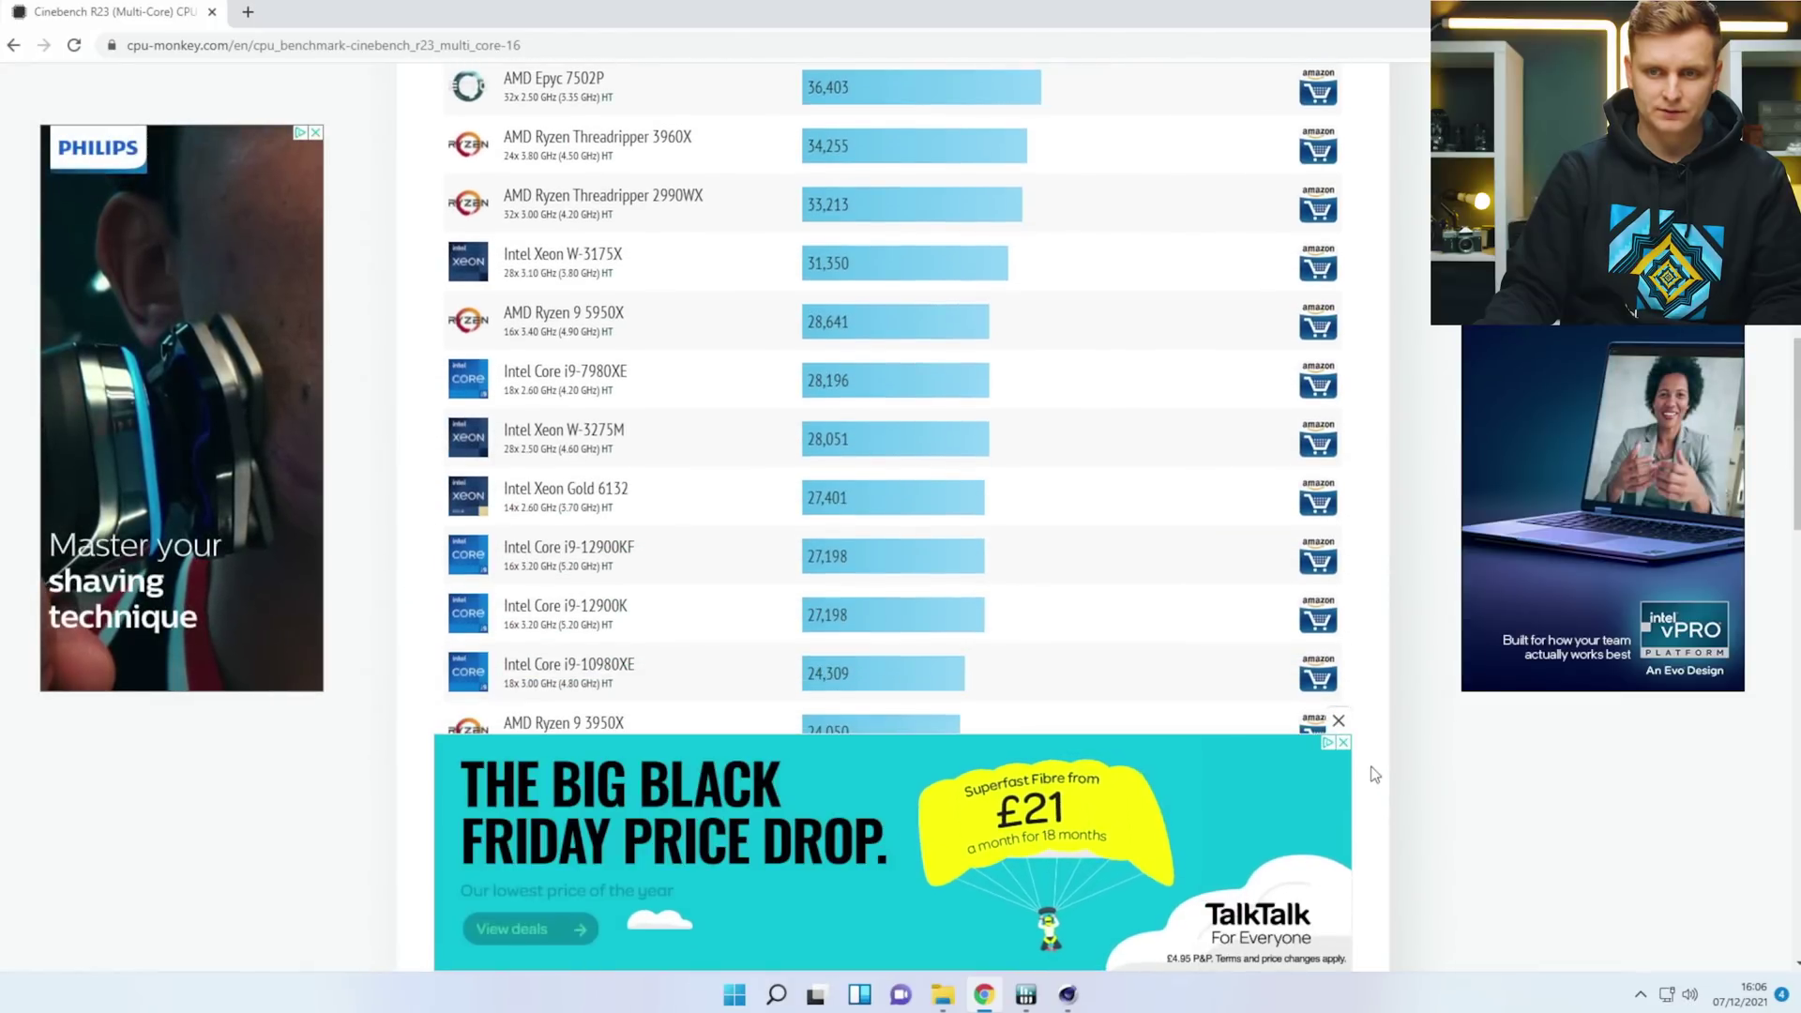
pyautogui.click(1344, 742)
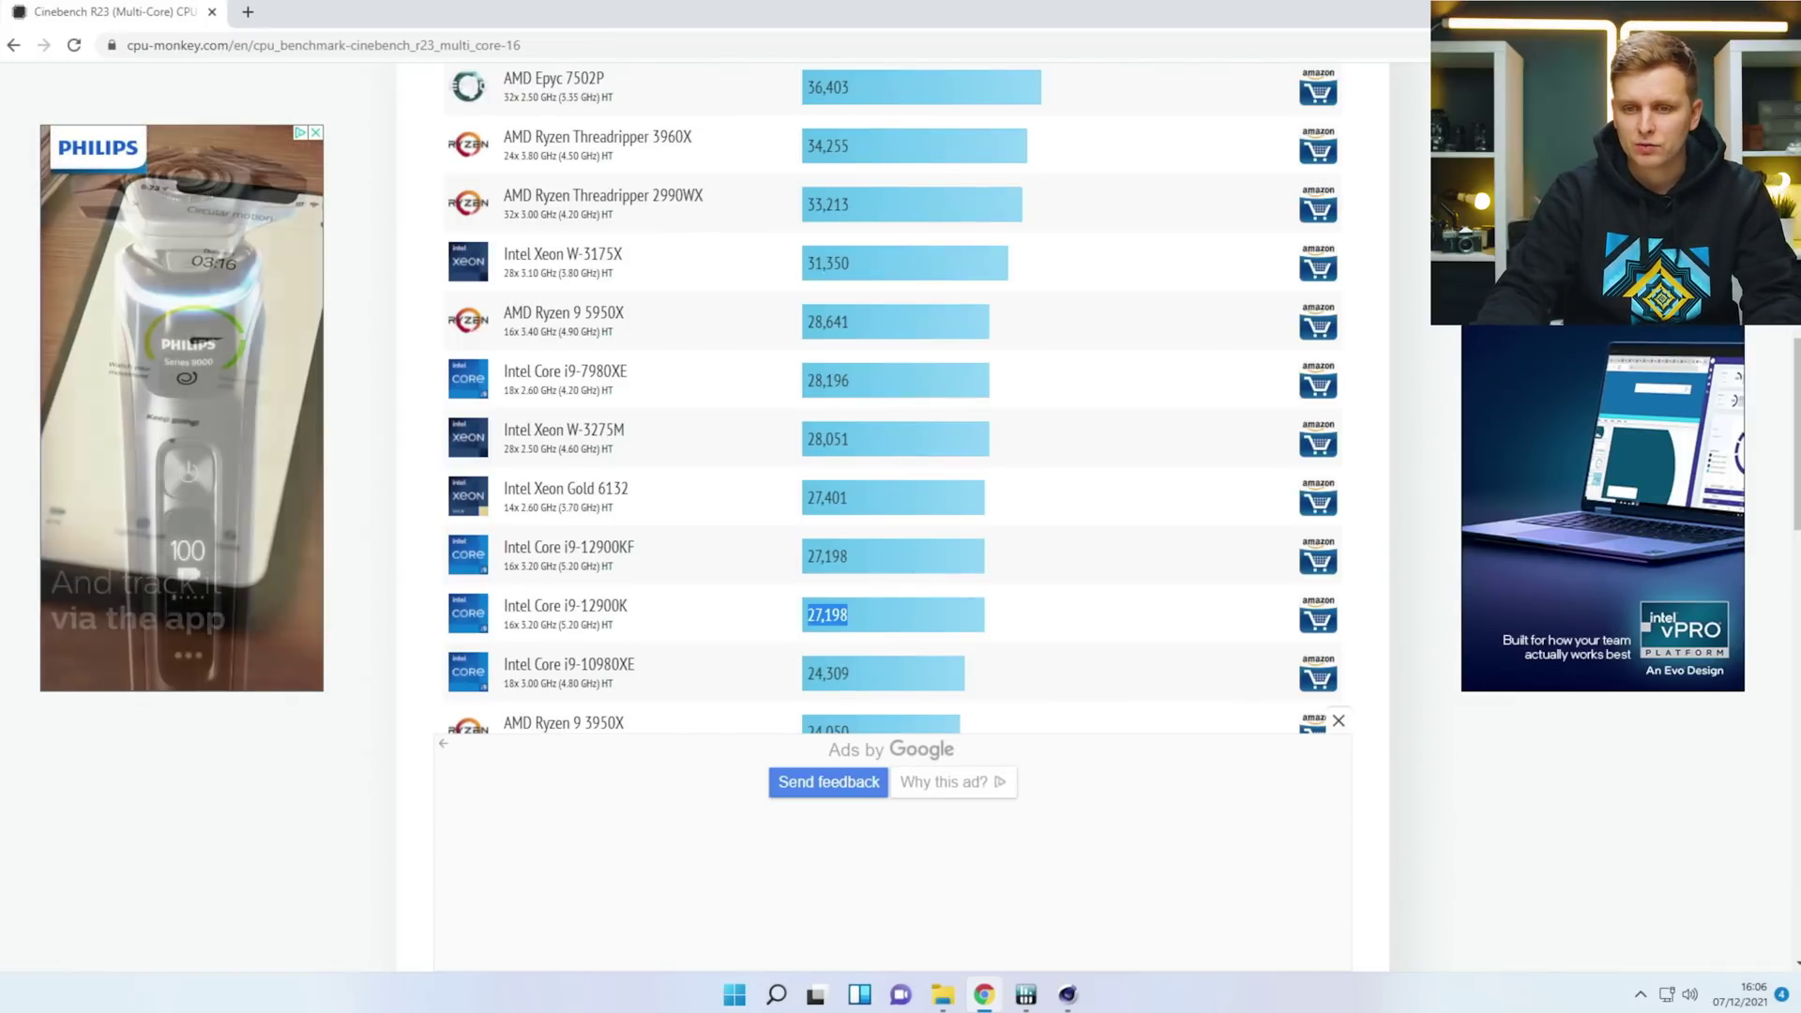
pyautogui.click(1067, 995)
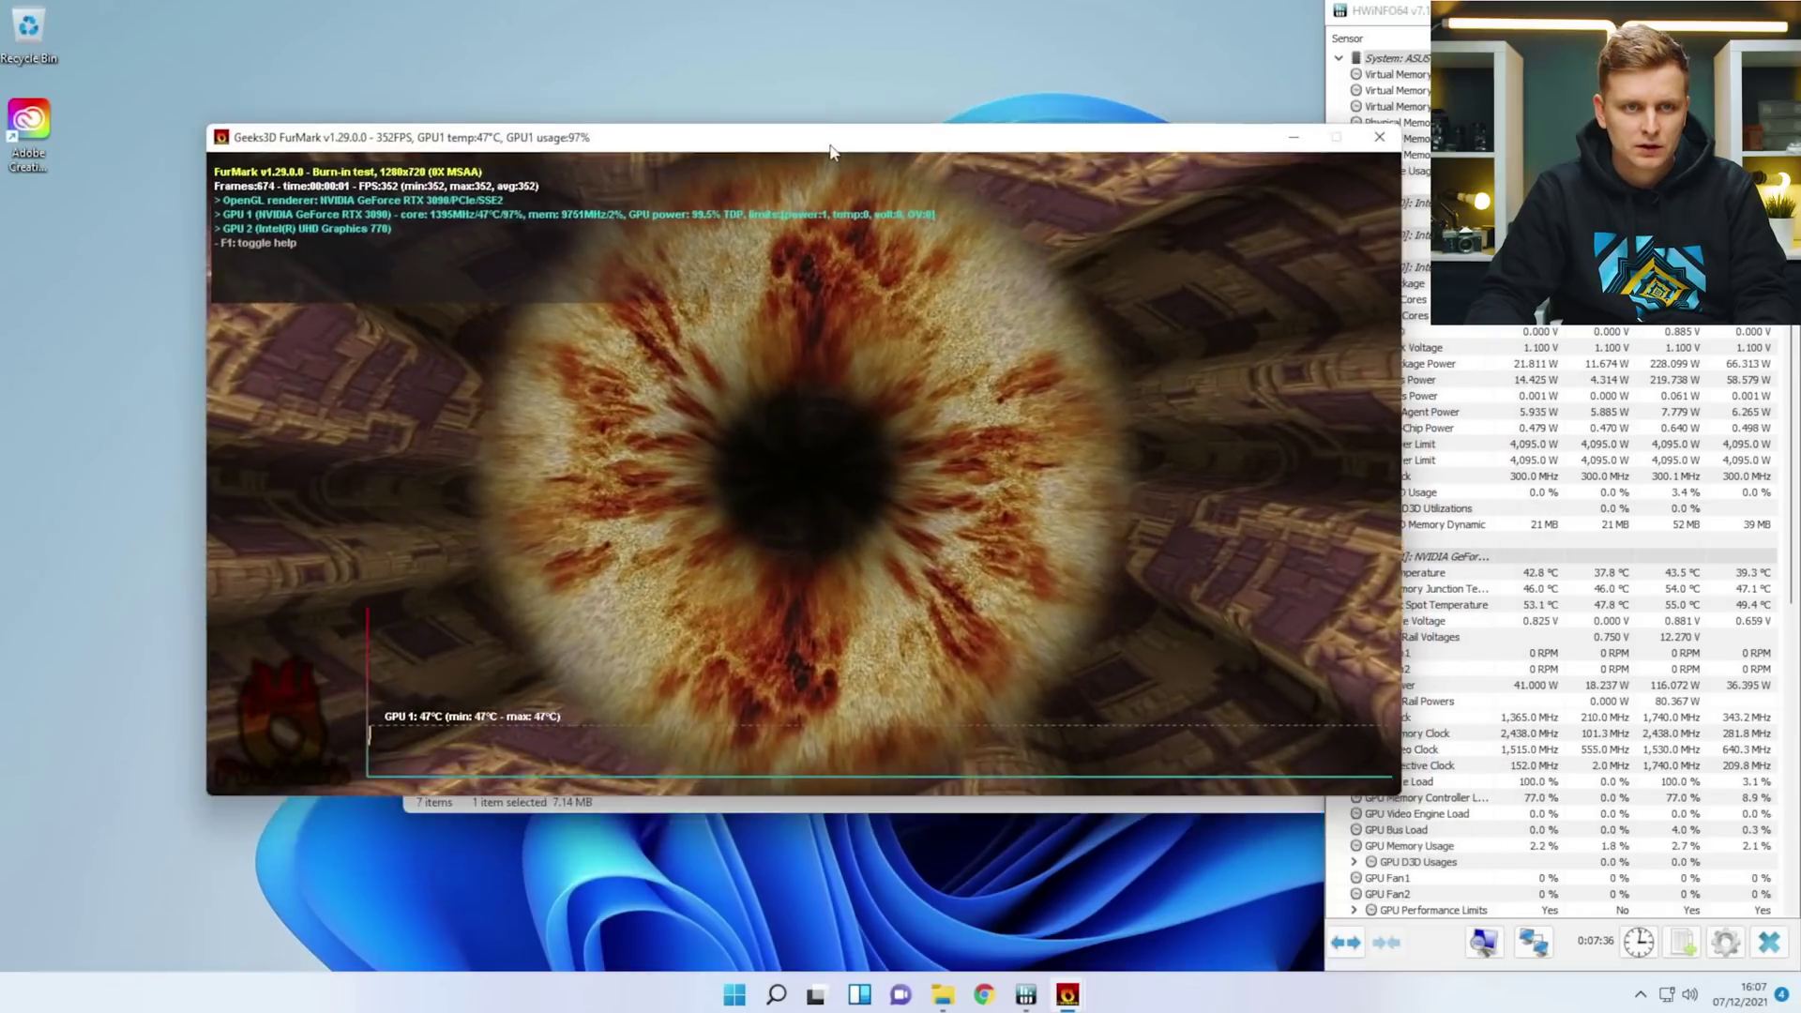
# Drag the FurMark burn-in window to the top-left and bring the FurMark main panel forward.
pyautogui.moveTo(830, 152); pyautogui.dragTo(638, 37)
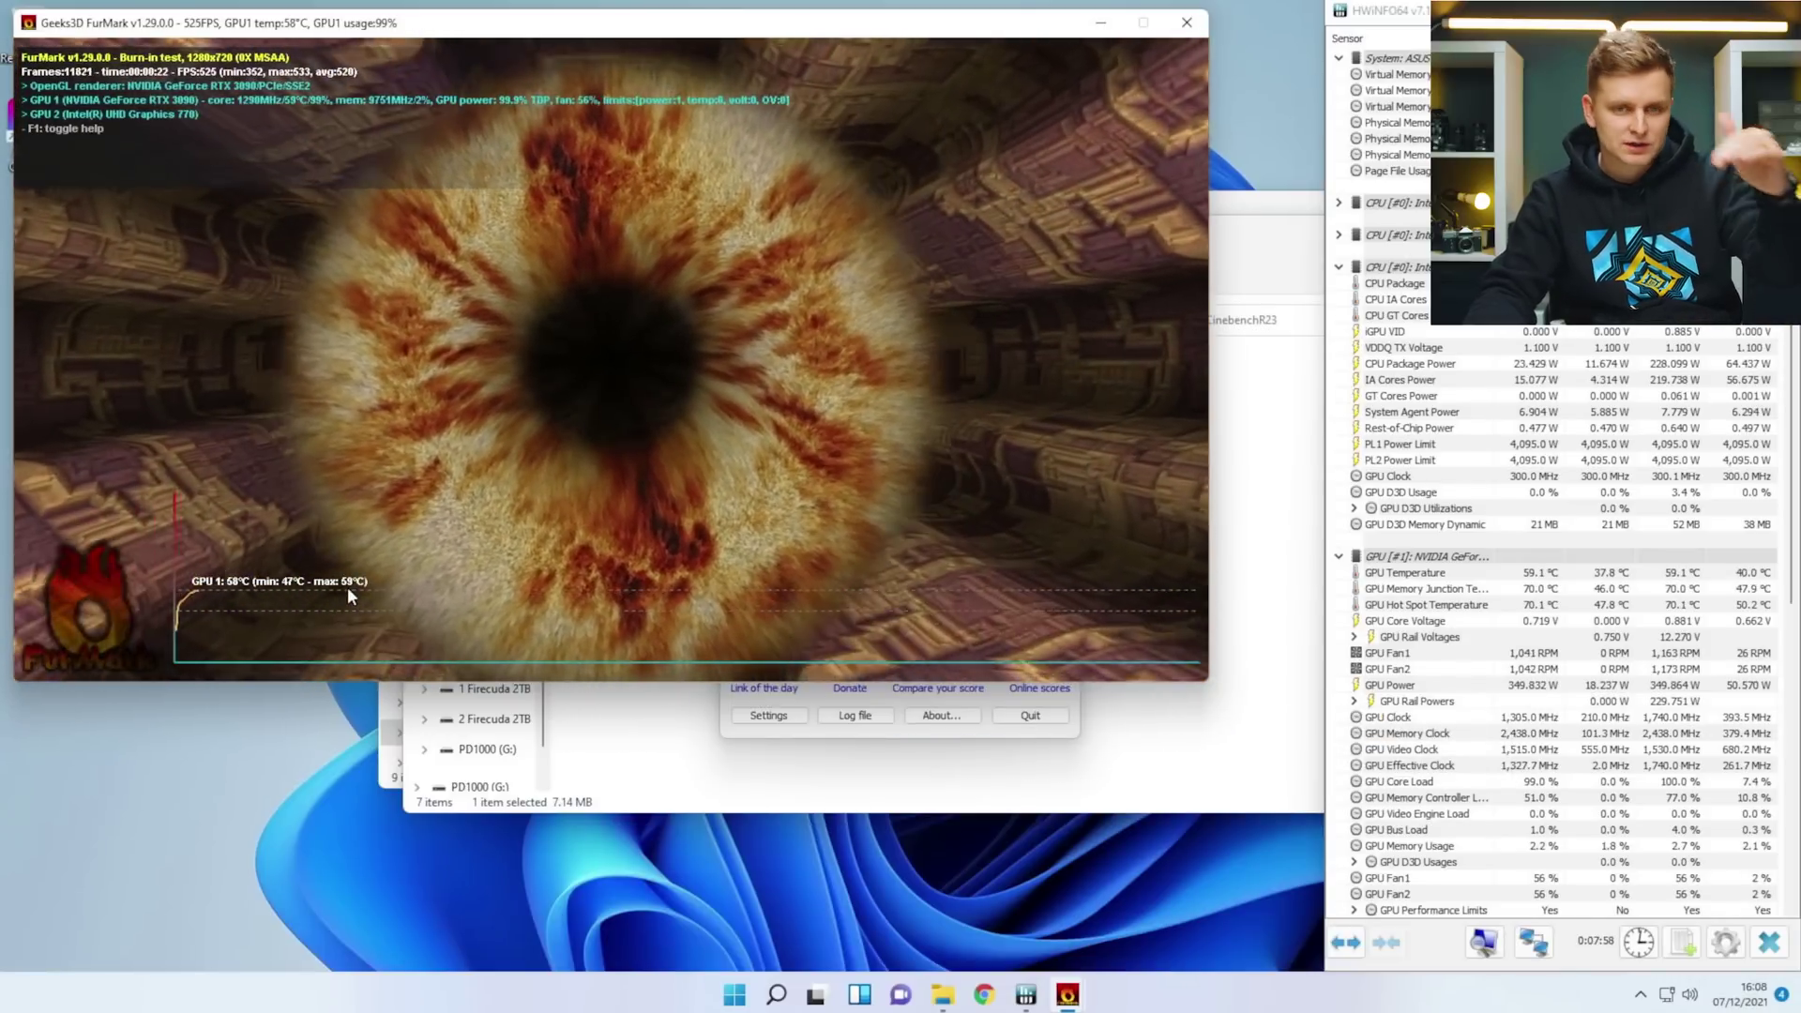
pyautogui.click(906, 711)
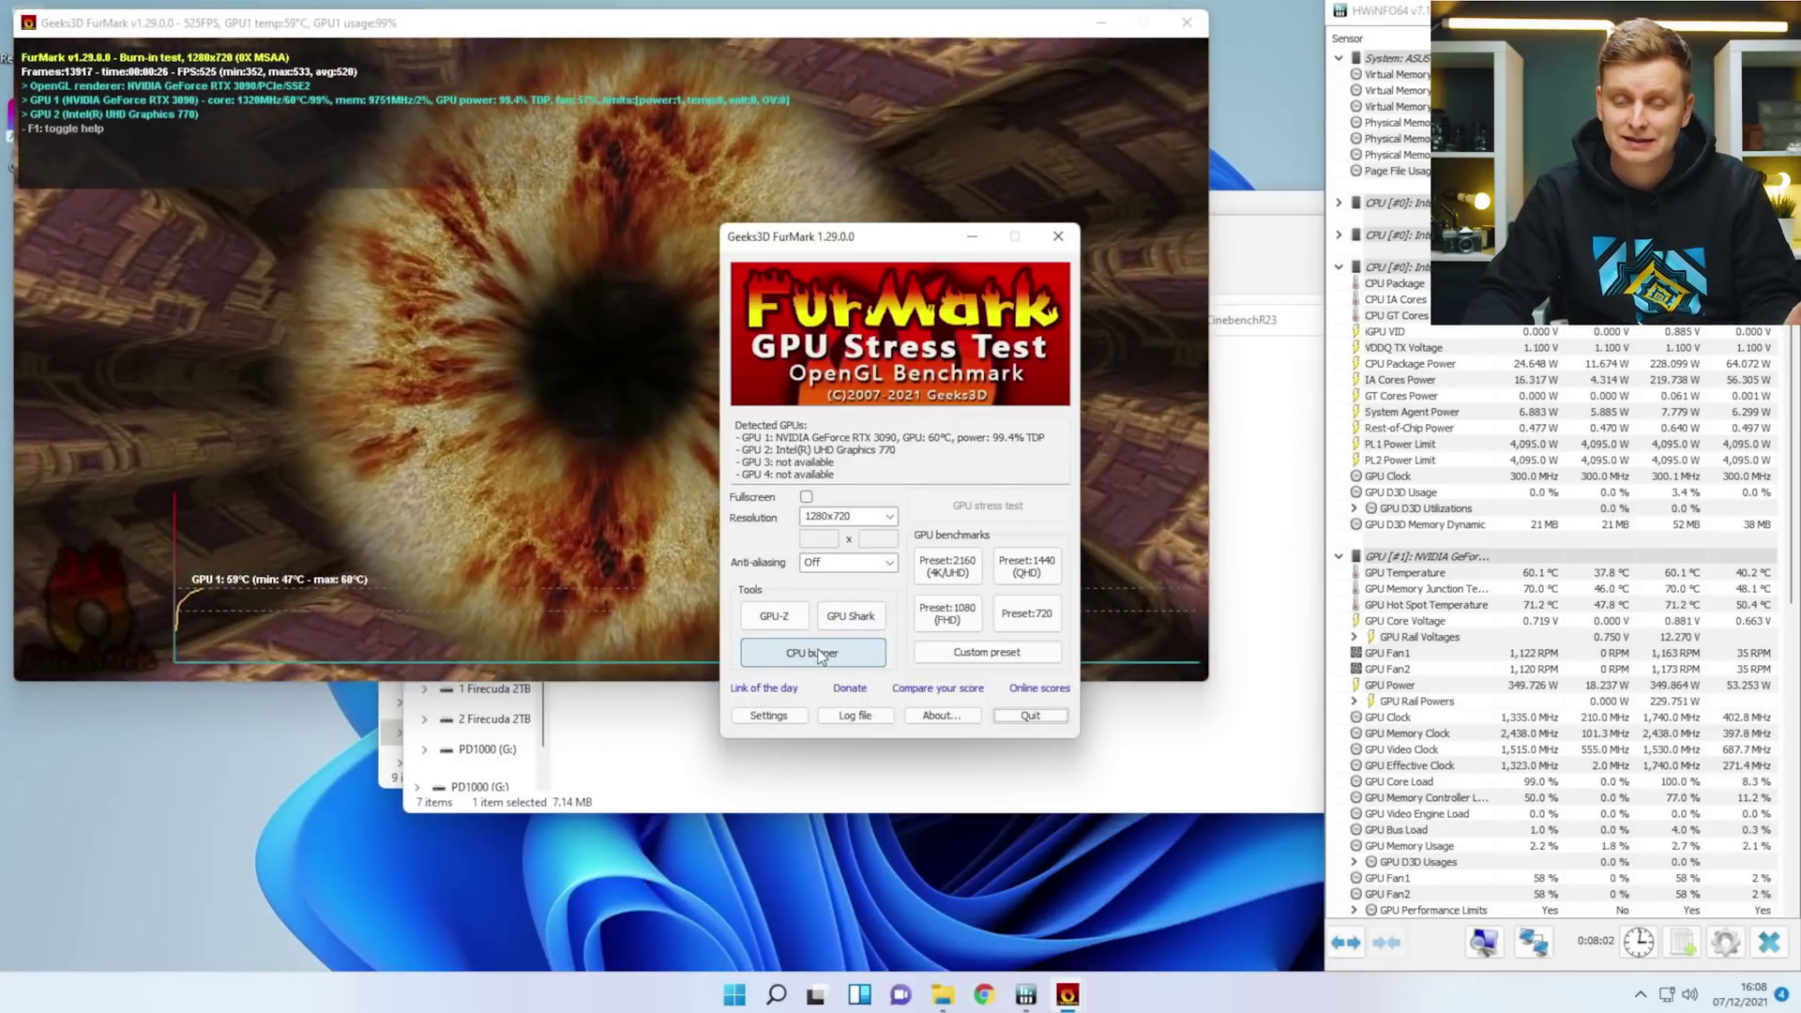
# Start FurMark's CPU Burner on 24 threads and arrange the render, CPU Burner and control windows.
pyautogui.click(816, 653)
pyautogui.click(839, 516)
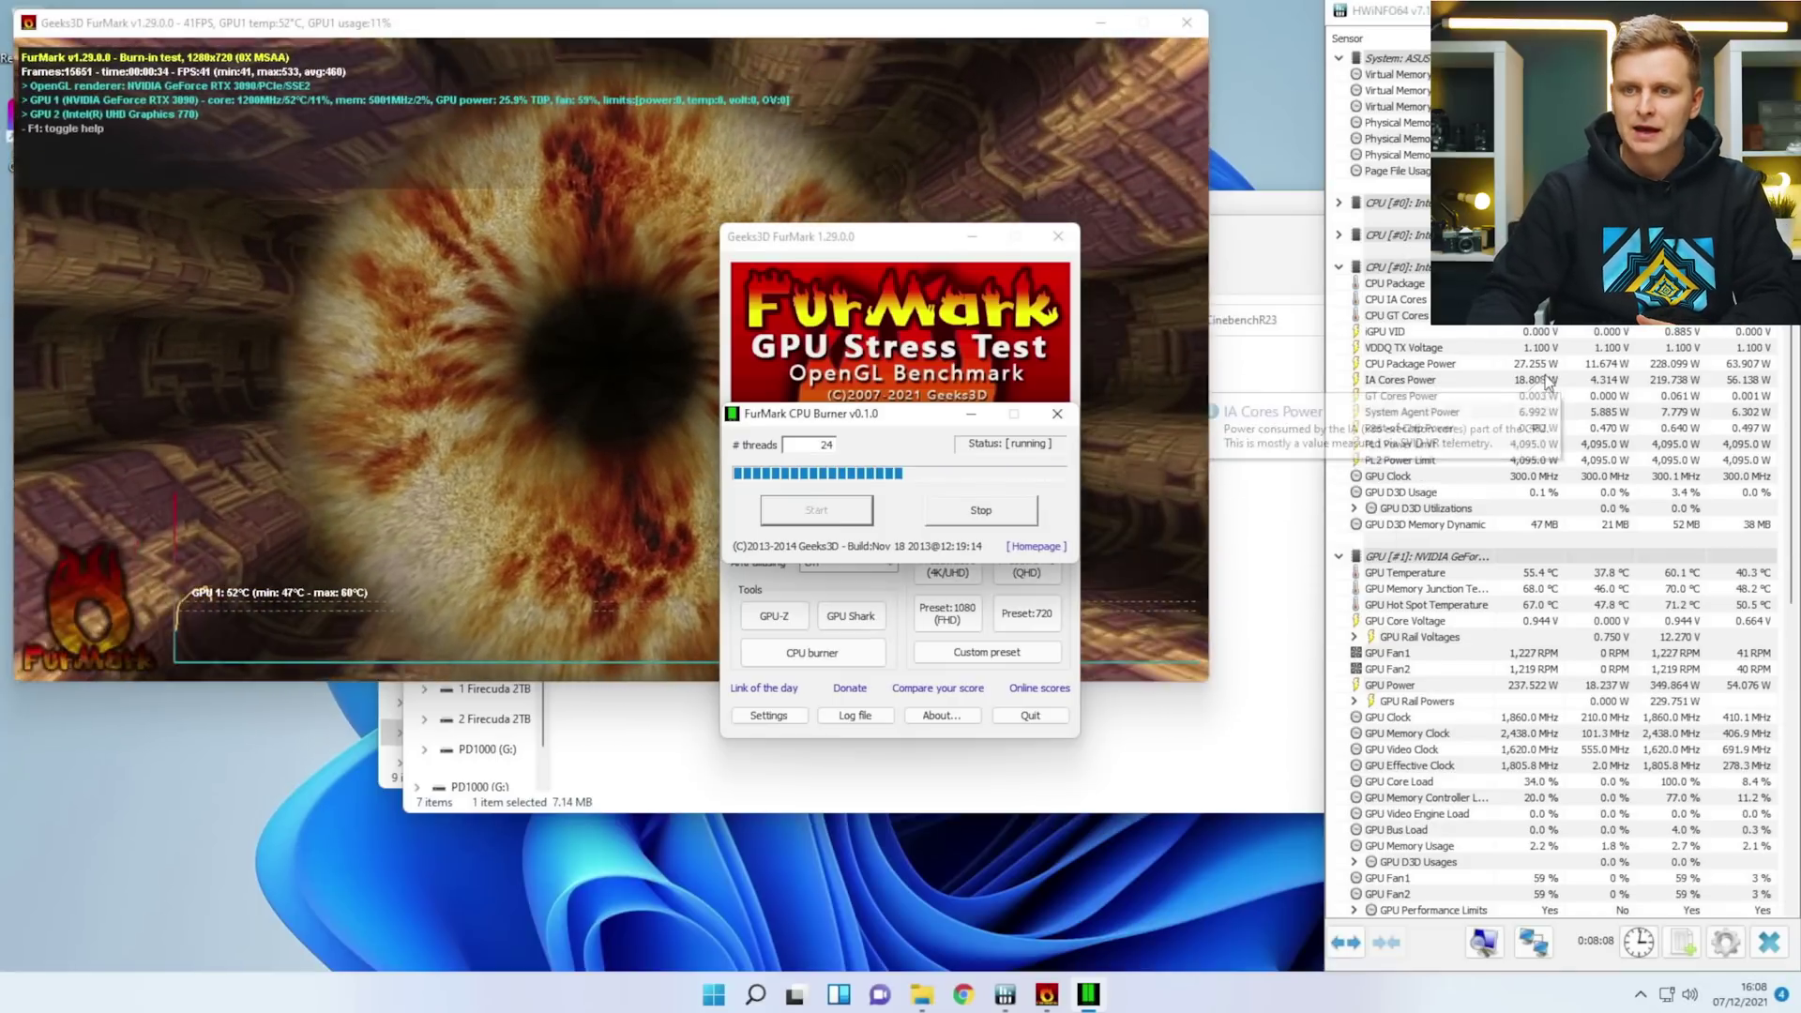
pyautogui.moveTo(914, 251); pyautogui.dragTo(1162, 464)
pyautogui.moveTo(861, 413); pyautogui.dragTo(216, 697)
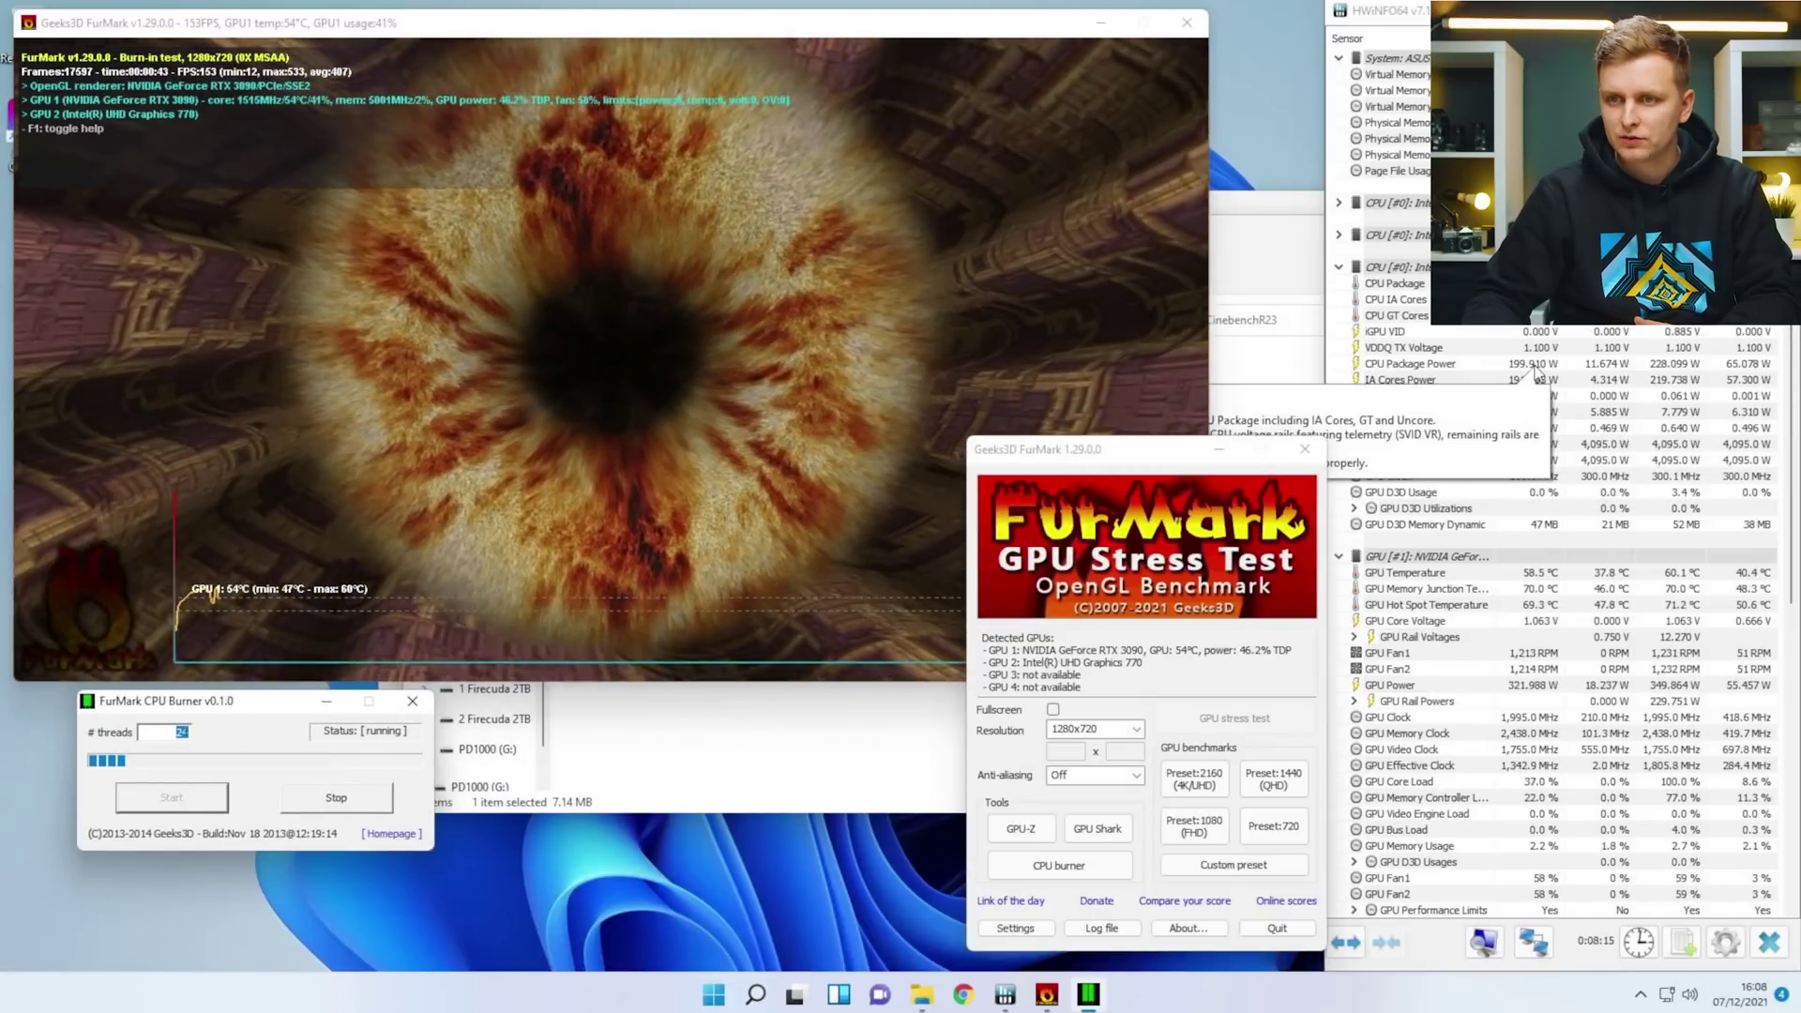
pyautogui.moveTo(1133, 461); pyautogui.dragTo(1000, 457)
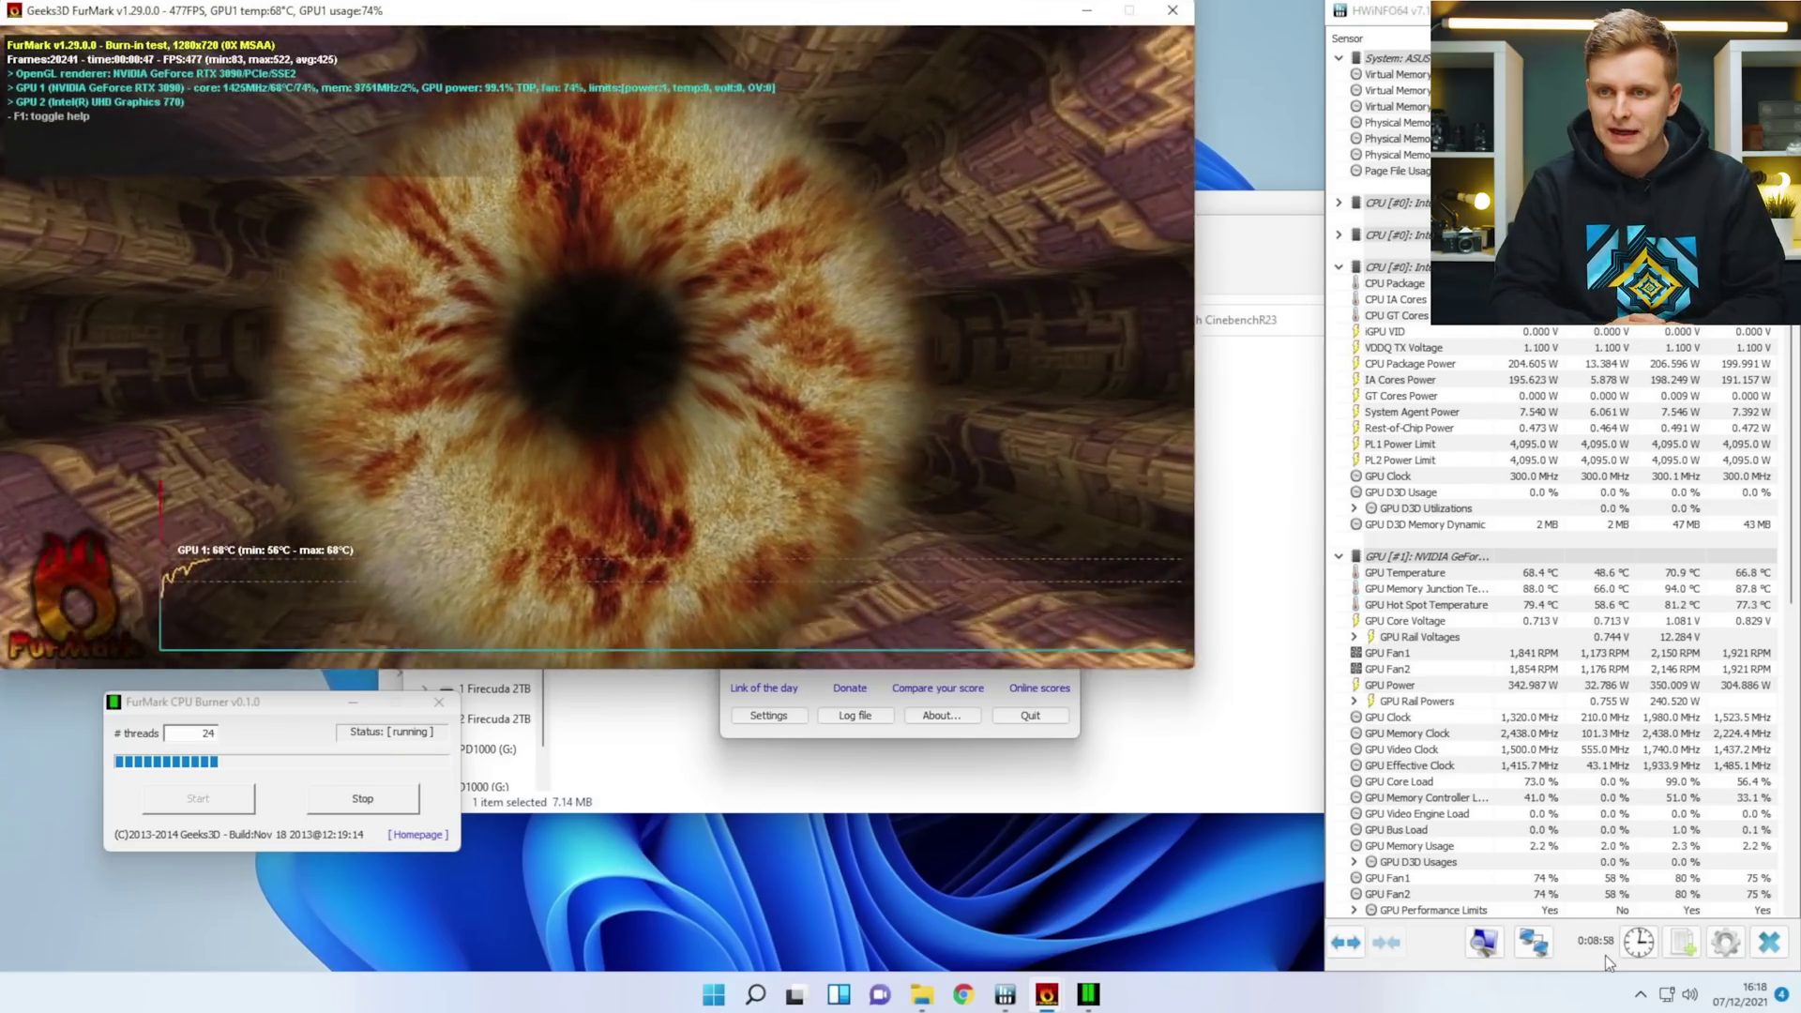
pyautogui.moveTo(1550, 905)
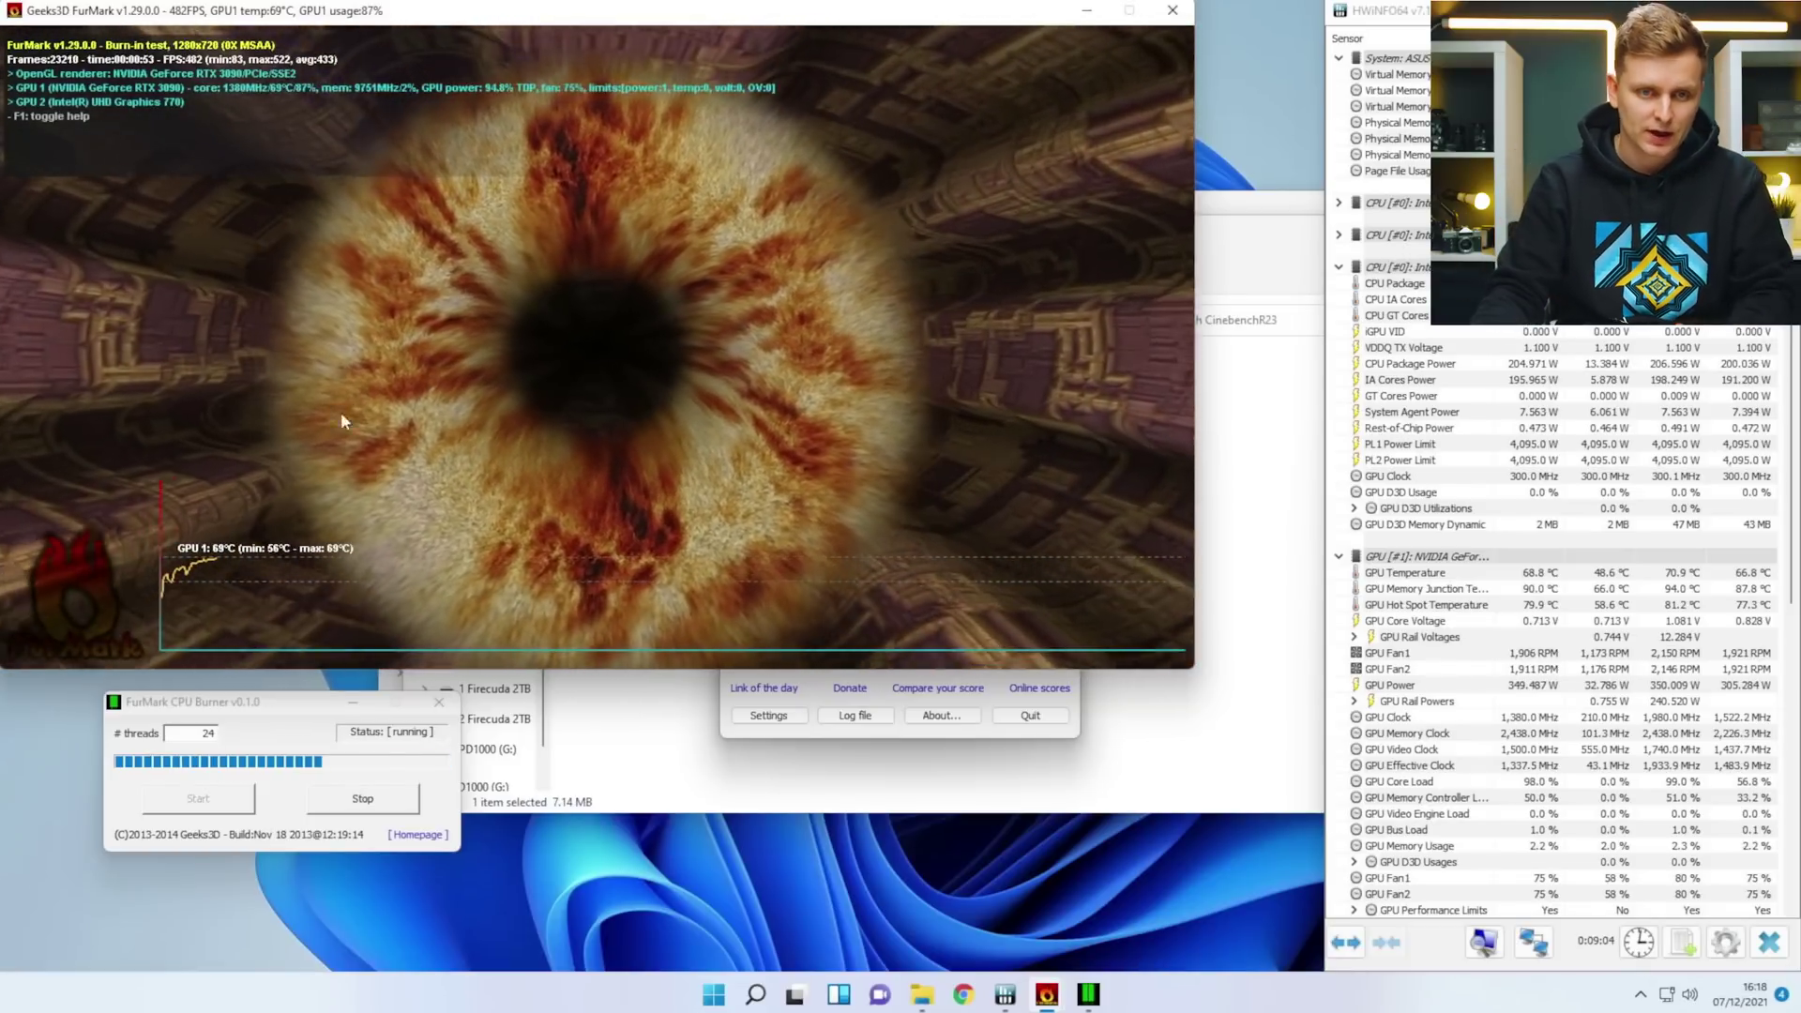
pyautogui.moveTo(1773, 750)
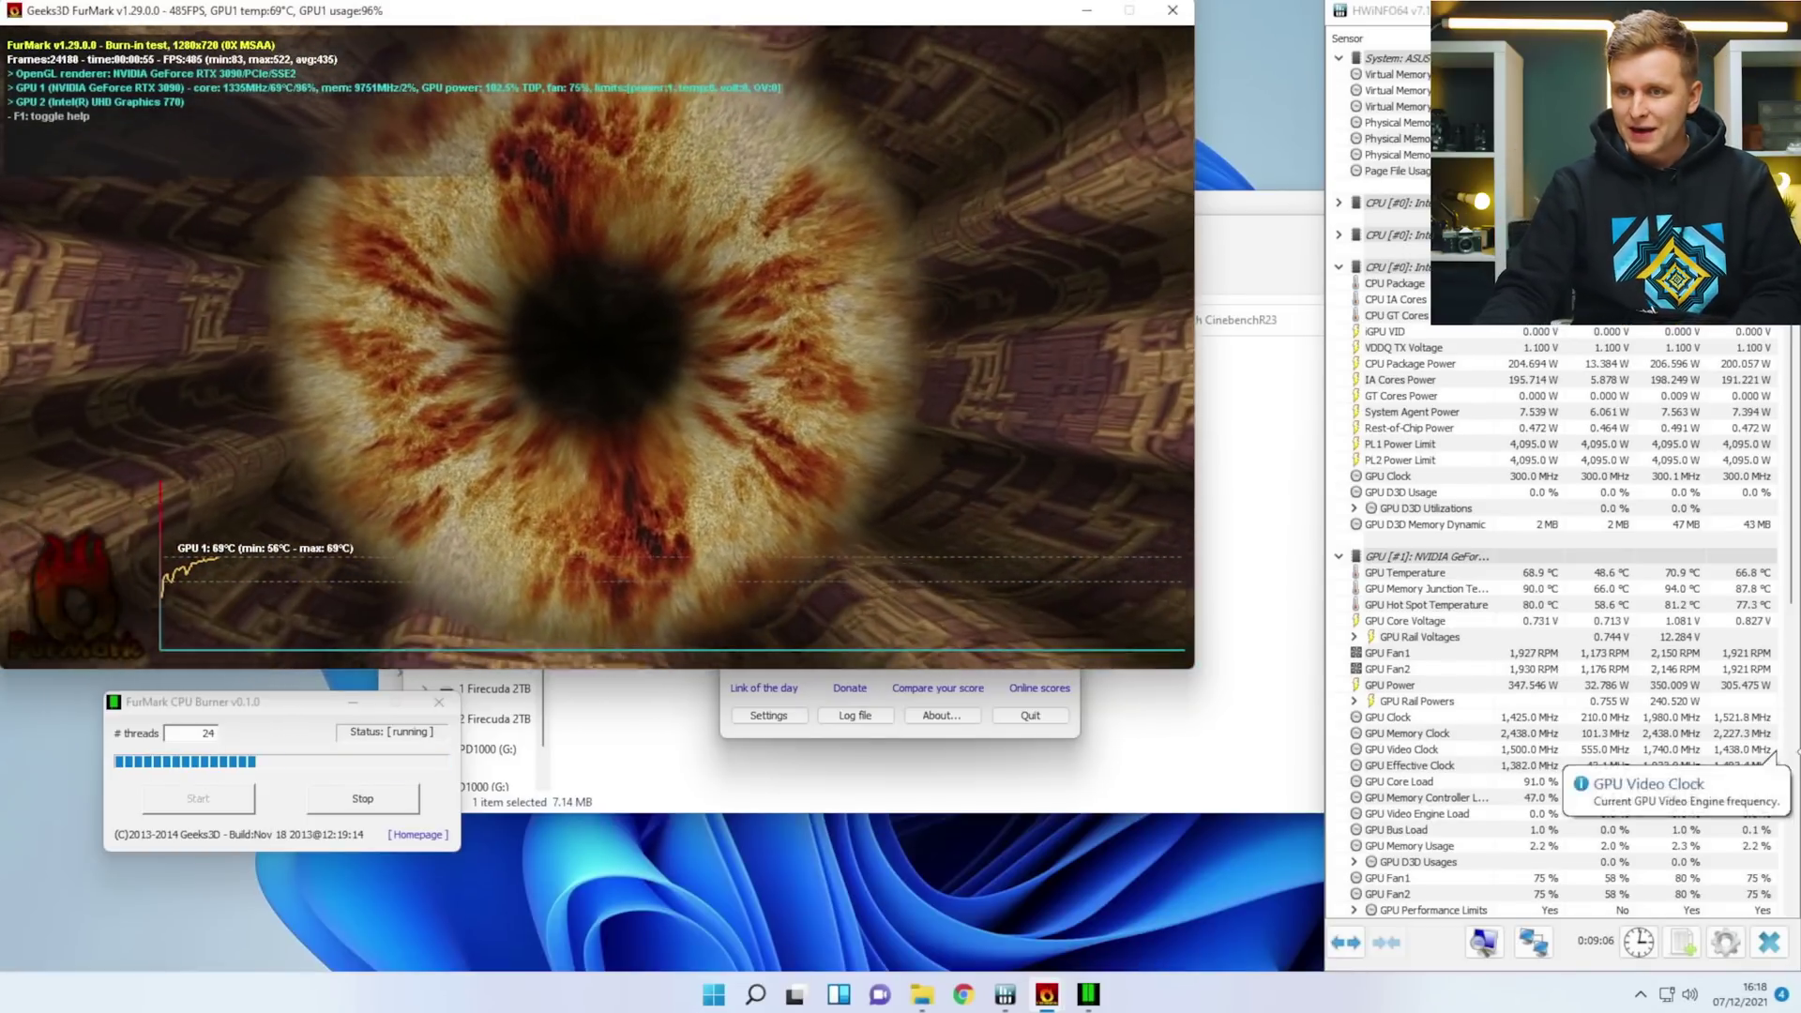
pyautogui.moveTo(1667, 608)
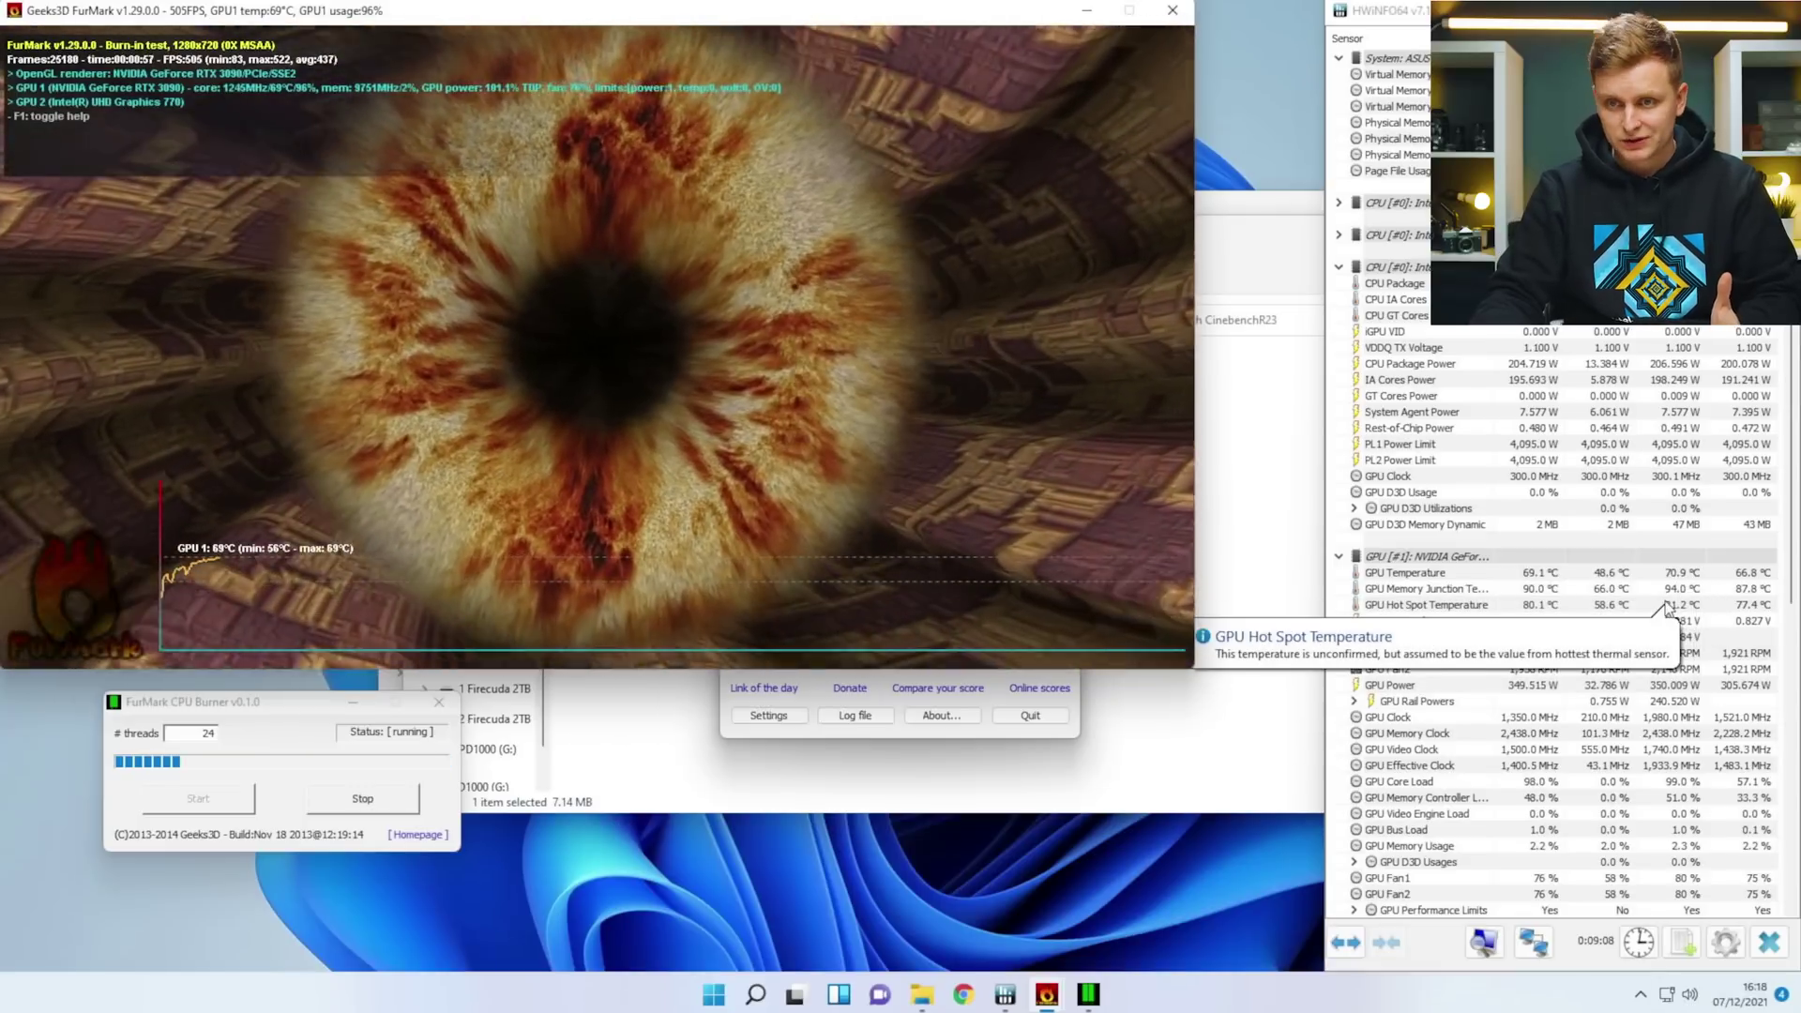